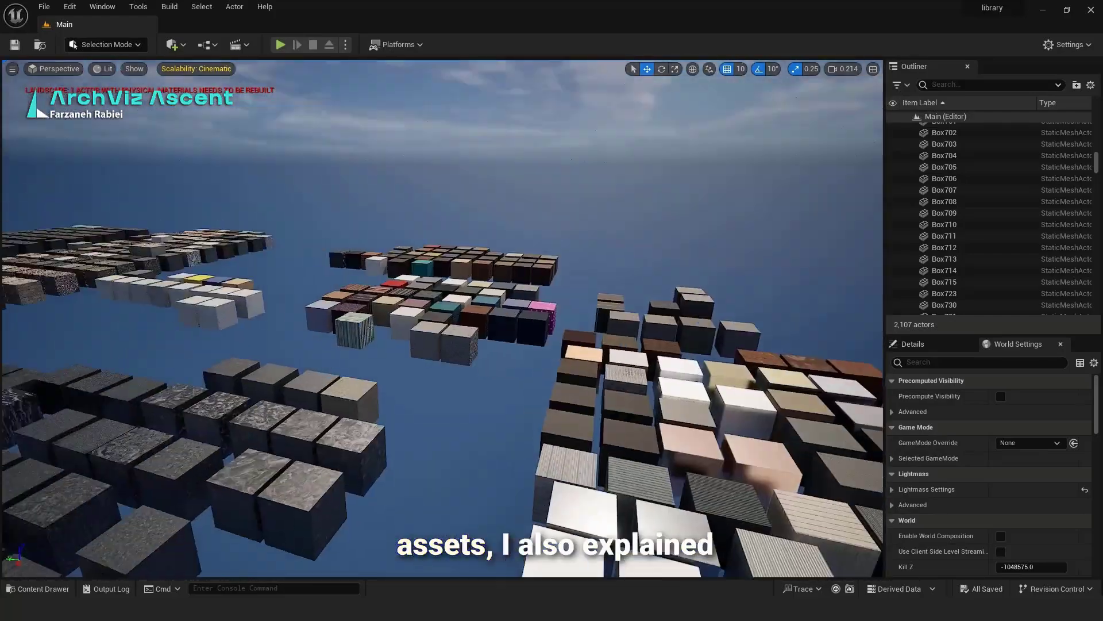
Step: Select the reddish-brown wooden plank box Box705 among the material samples and show its Materials section in an enlarged details area
{"action": "right_click_drag", "start_coordinate": [442, 318], "coordinate": [506, 273]}
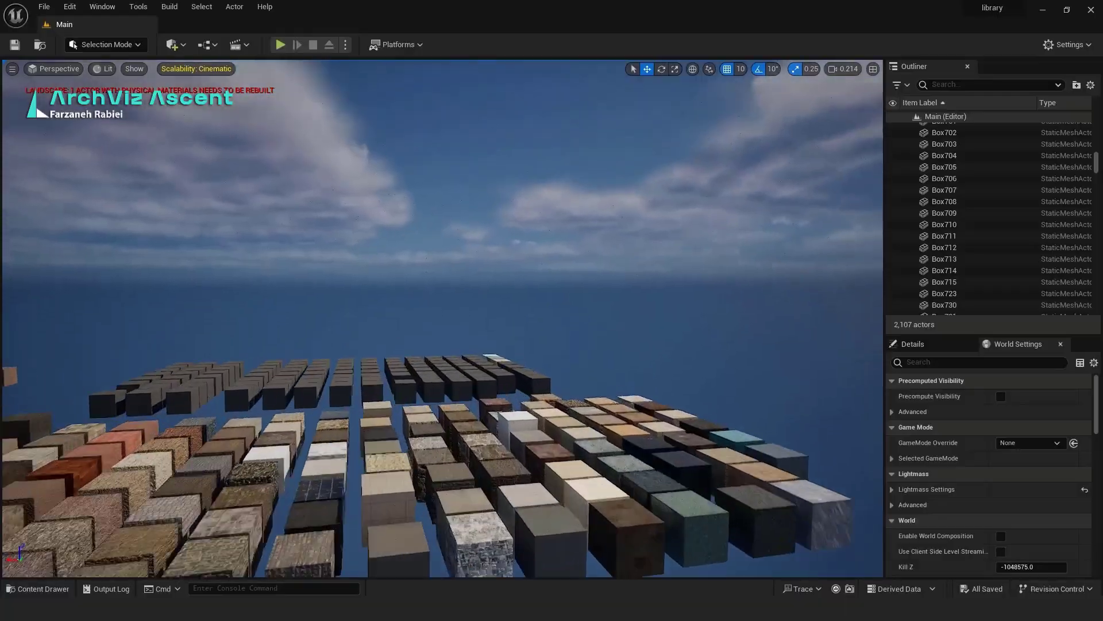
{"action": "right_click_drag", "start_coordinate": [442, 318], "coordinate": [287, 293]}
{"action": "right_click_drag", "start_coordinate": [443, 318], "coordinate": [591, 339]}
{"action": "right_click_drag", "start_coordinate": [334, 429], "coordinate": [443, 436]}
{"action": "left_click", "coordinate": [334, 429]}
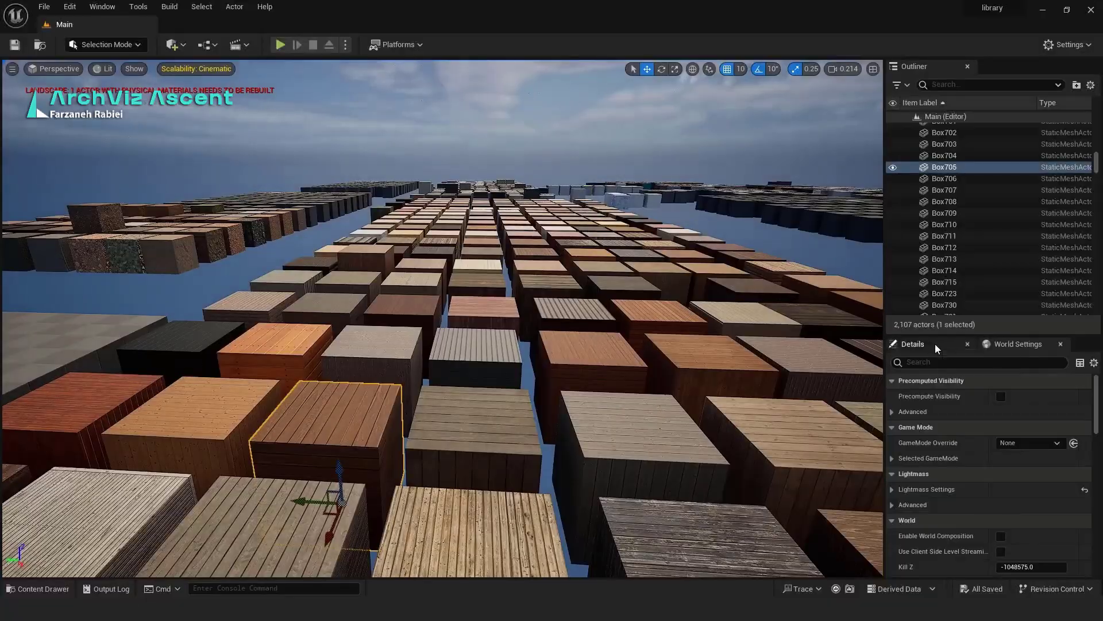
{"action": "left_click", "coordinate": [934, 343]}
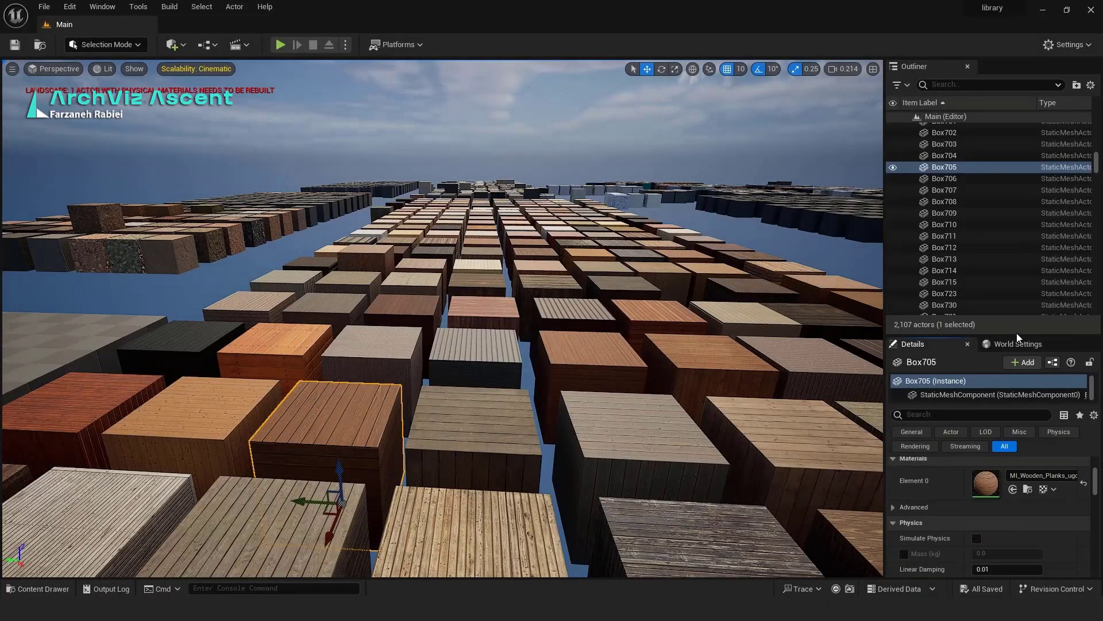
{"action": "left_click_drag", "start_coordinate": [1016, 334], "coordinate": [1002, 220]}
{"action": "scroll", "coordinate": [948, 433], "scroll_direction": "up", "scroll_amount": 1}
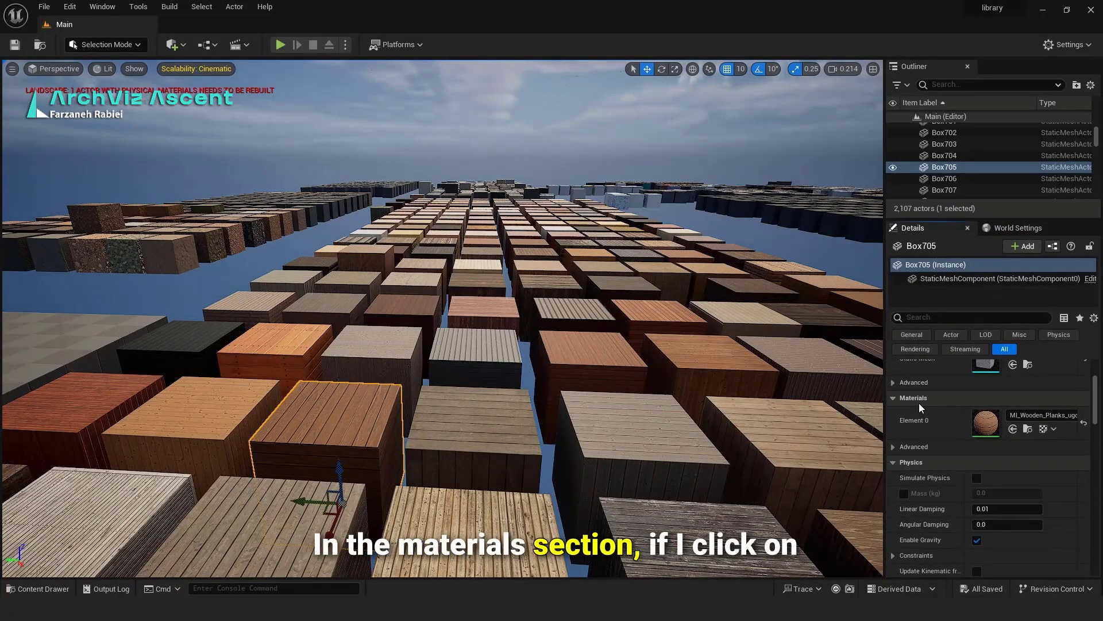
Step: Locate the material assigned to Element 0 of the selected box in the Content Browser
{"action": "left_click", "coordinate": [1032, 429]}
{"action": "left_click", "coordinate": [1022, 430]}
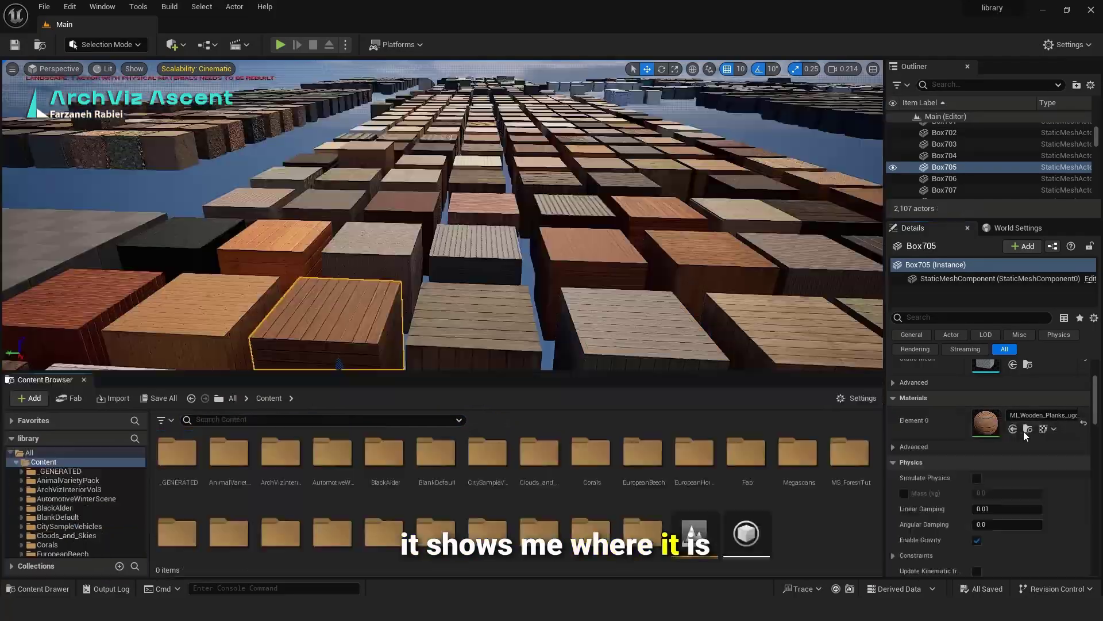
{"action": "left_click", "coordinate": [1028, 429]}
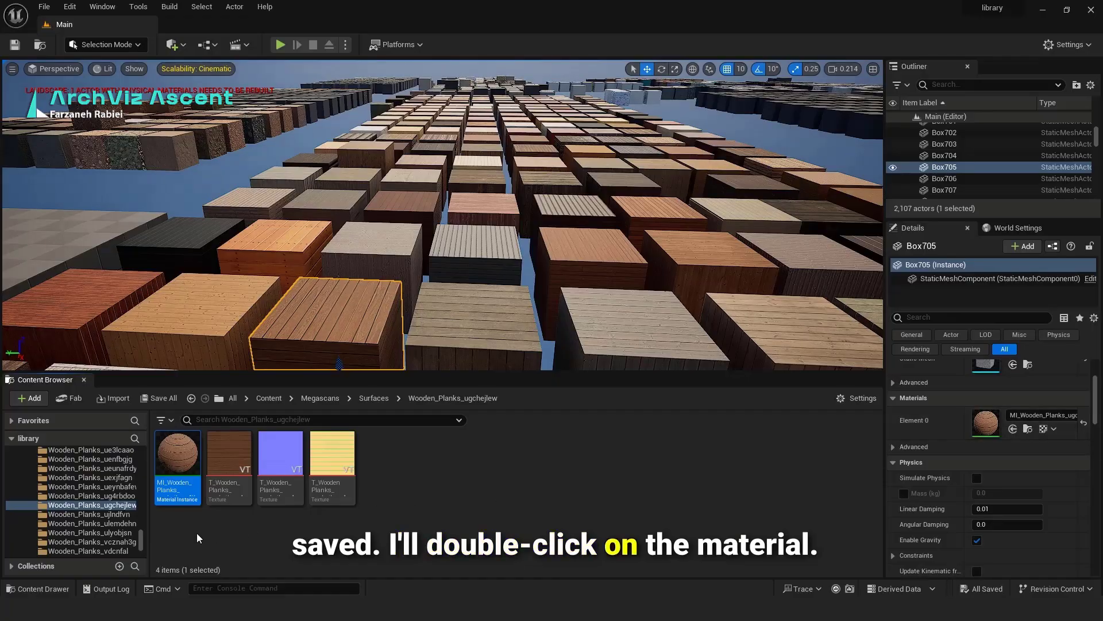
Step: Open the wooden planks material instance and review its parameter groups, texture maps and parent material
{"action": "double_click", "coordinate": [178, 454]}
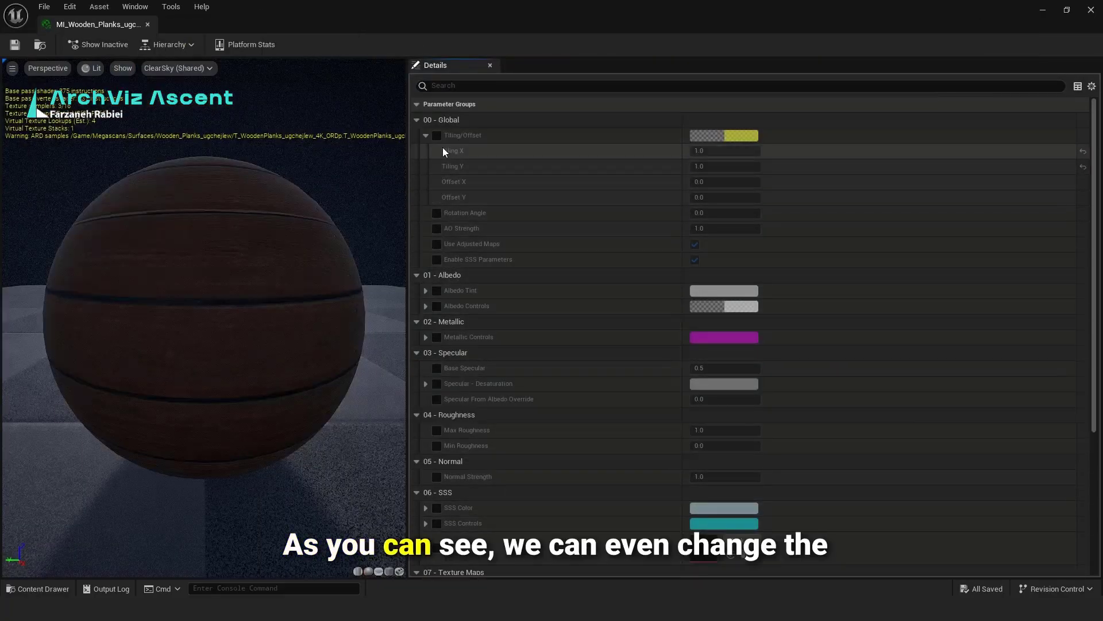
{"action": "scroll", "coordinate": [742, 413], "scroll_direction": "down", "scroll_amount": 5}
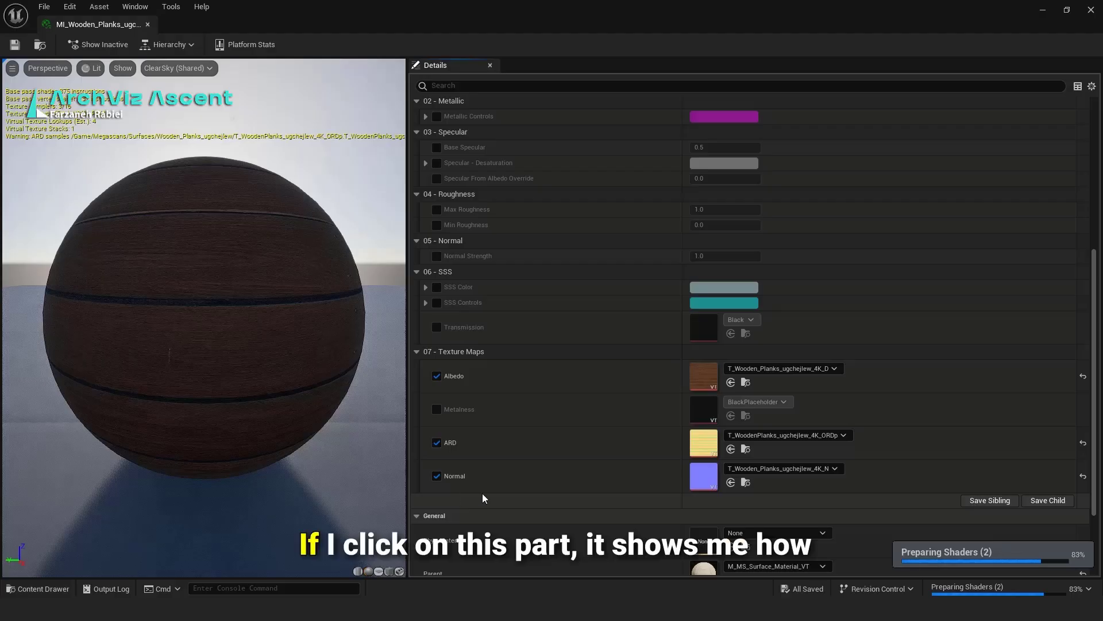
{"action": "scroll", "coordinate": [686, 457], "scroll_direction": "down", "scroll_amount": 3}
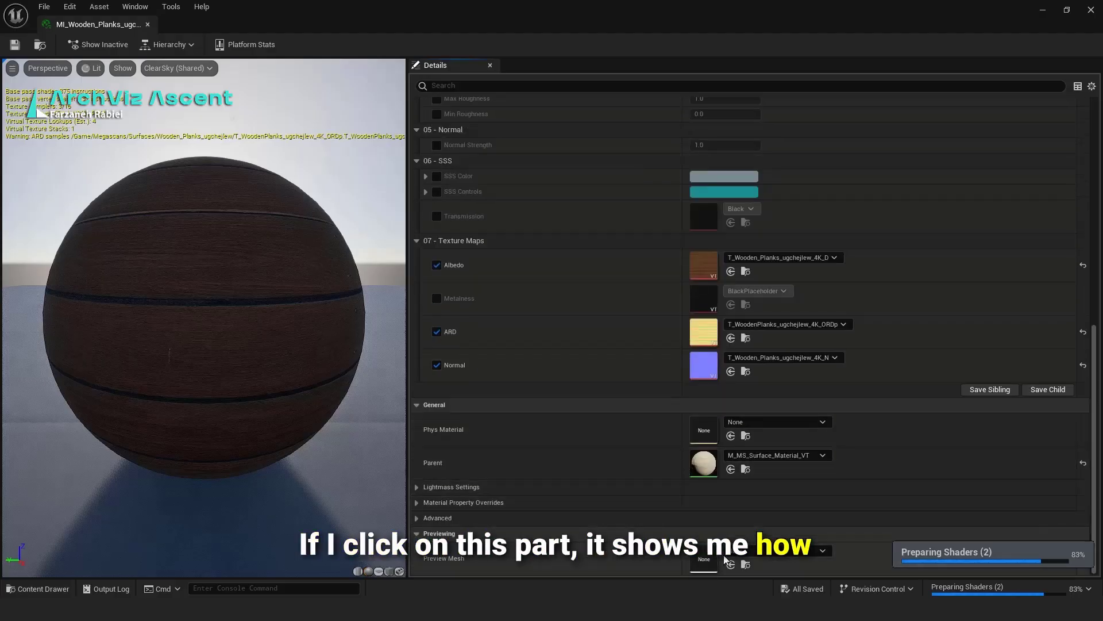
Step: Open the parent material M_MS_Surface_Material_VT, inspect its node graph, and close both material editors
{"action": "double_click", "coordinate": [707, 465]}
{"action": "scroll", "coordinate": [794, 279], "scroll_direction": "down", "scroll_amount": 5}
{"action": "scroll", "coordinate": [792, 281], "scroll_direction": "down", "scroll_amount": 1}
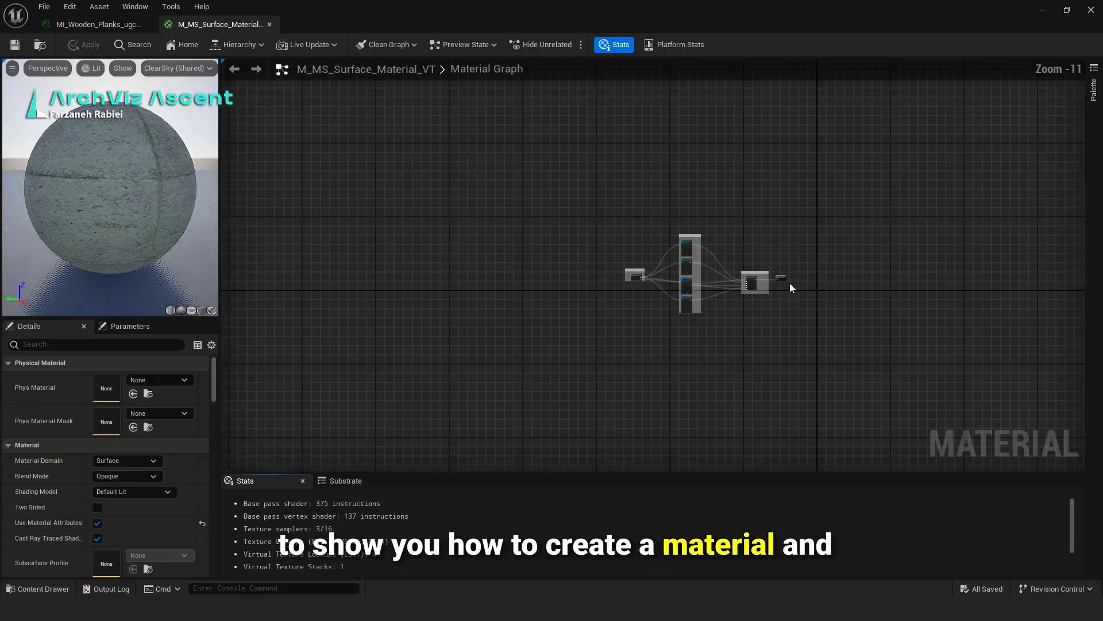
{"action": "scroll", "coordinate": [716, 276], "scroll_direction": "up", "scroll_amount": 5}
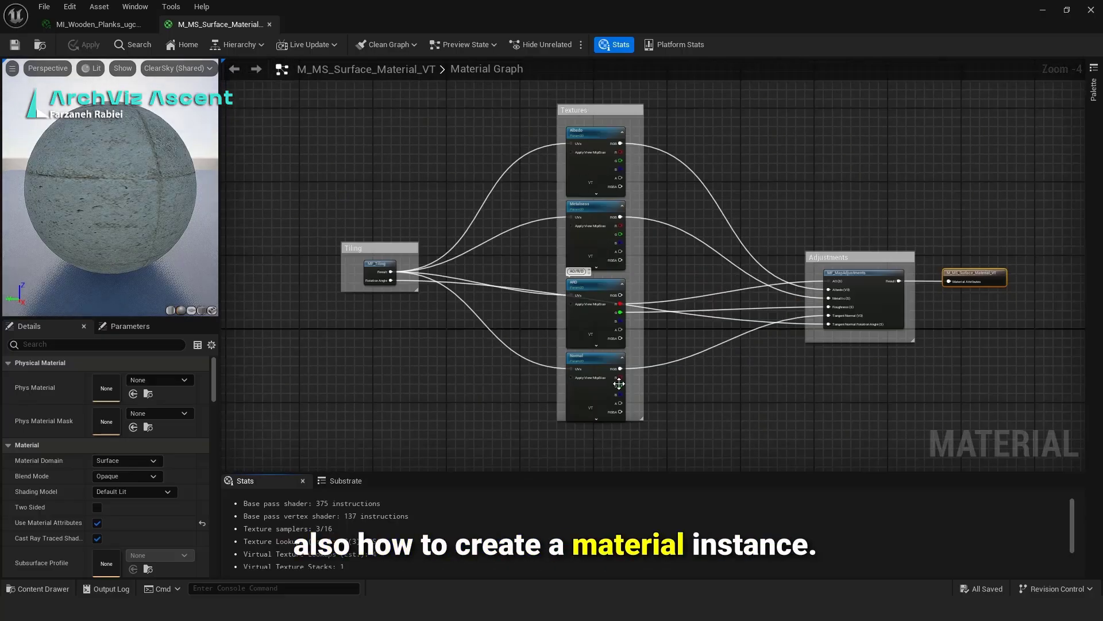
{"action": "scroll", "coordinate": [381, 279], "scroll_direction": "up", "scroll_amount": 3}
{"action": "left_click", "coordinate": [270, 24]}
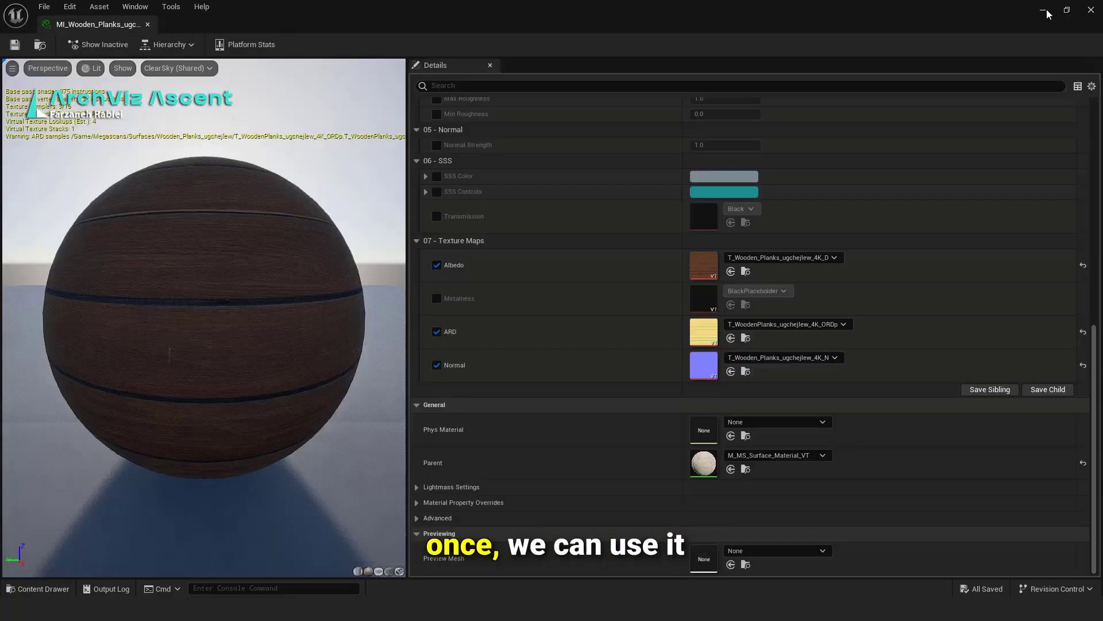
{"action": "left_click", "coordinate": [148, 24]}
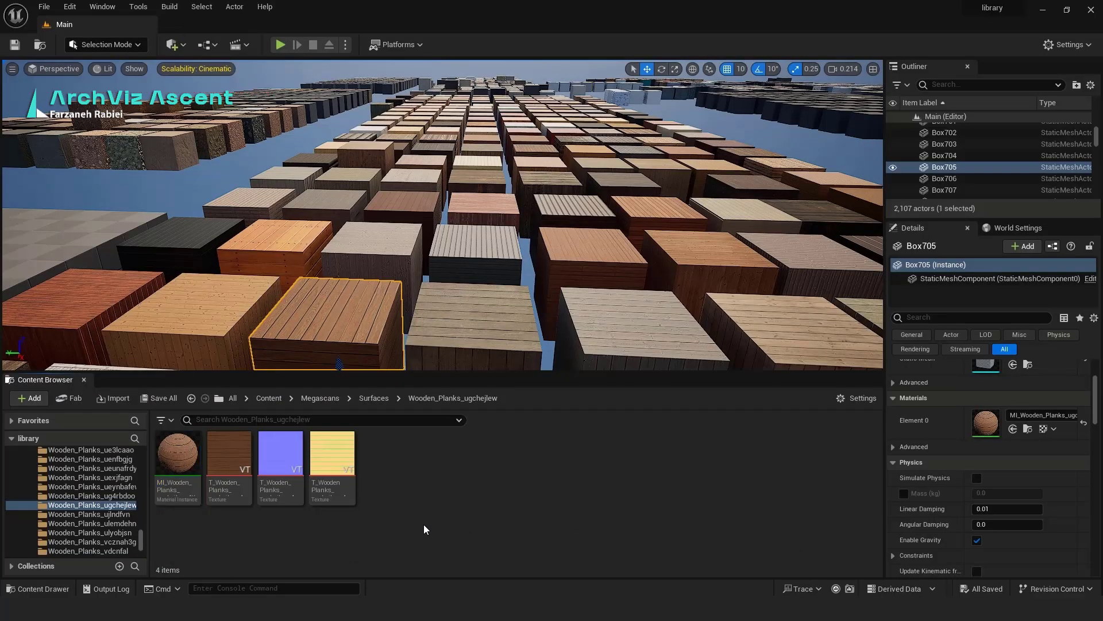
Step: View the planks' albedo texture T_Wooden_Planks_ugchejlew_4K_D and its normal map one after the other, closing each
{"action": "left_click", "coordinate": [224, 462]}
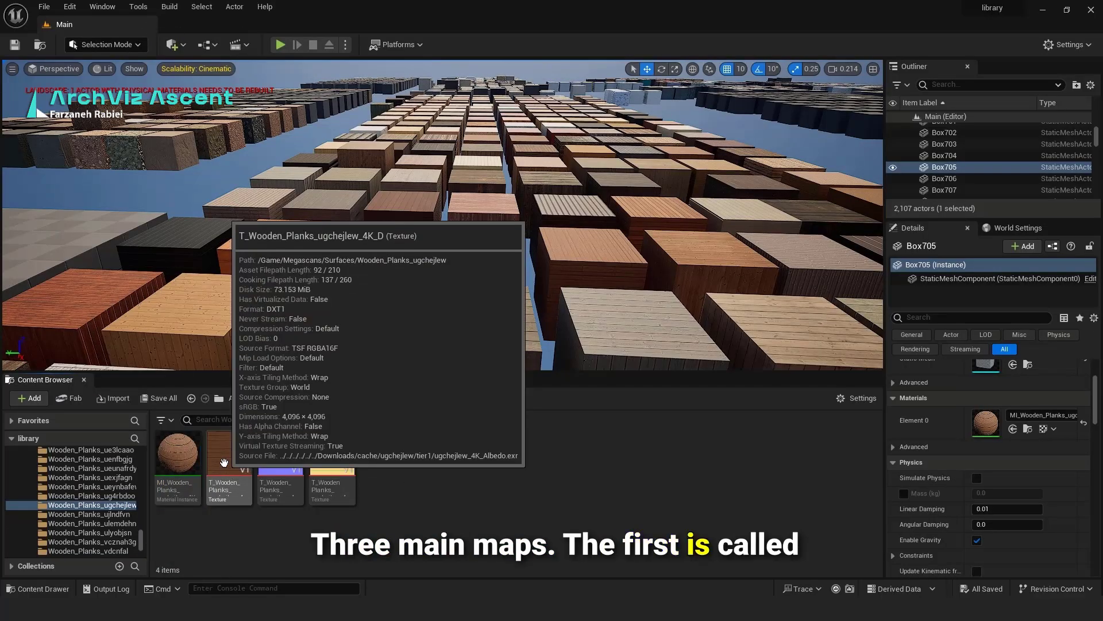
{"action": "double_click", "coordinate": [224, 463]}
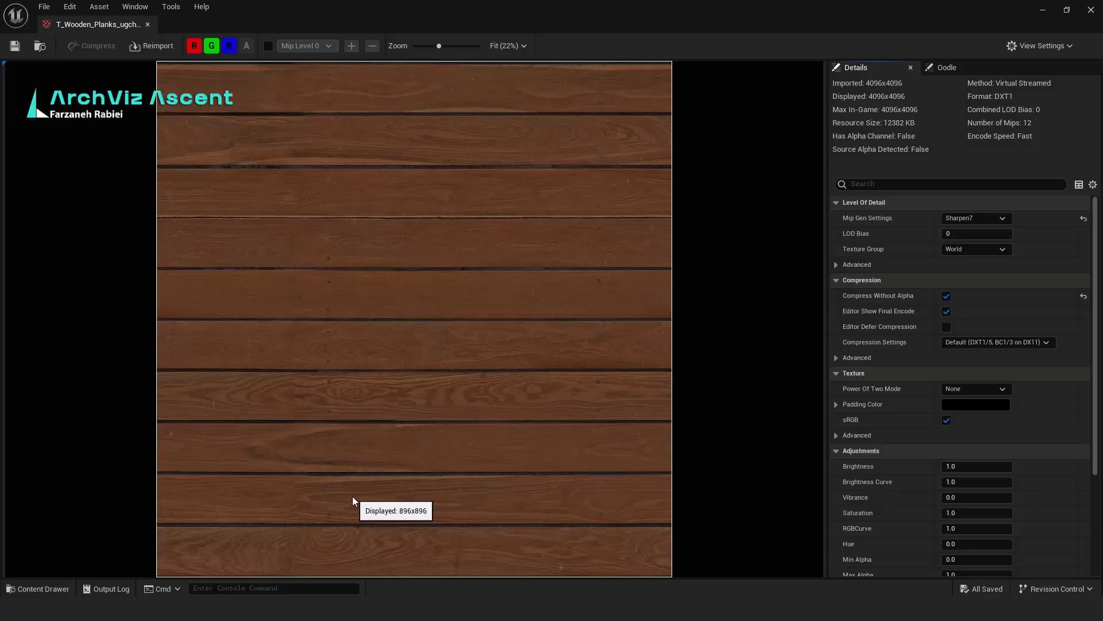
{"action": "left_click", "coordinate": [148, 25]}
{"action": "double_click", "coordinate": [274, 450]}
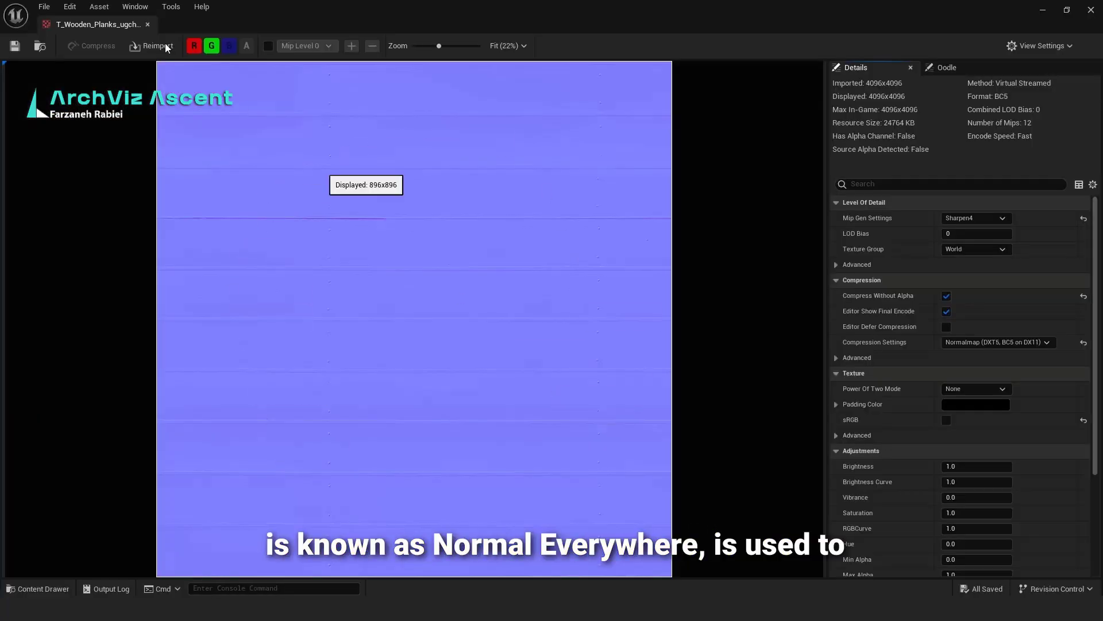
{"action": "left_click", "coordinate": [148, 24]}
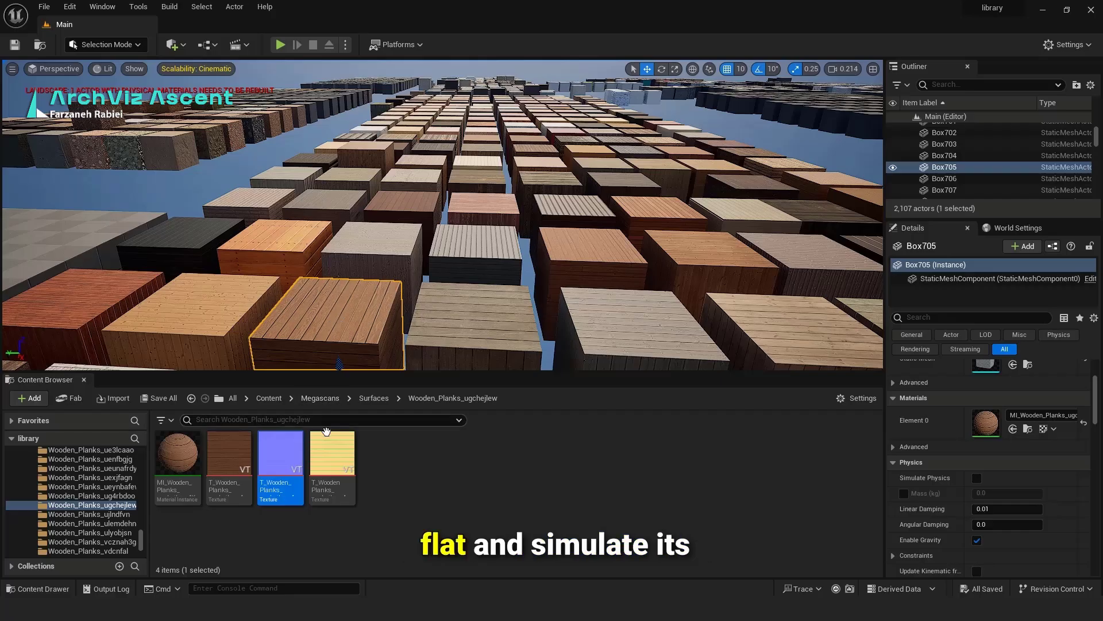
Step: Open the packed ORDp texture of the wooden planks and view its blue, green and red channels individually
{"action": "left_click", "coordinate": [332, 450]}
{"action": "double_click", "coordinate": [332, 450]}
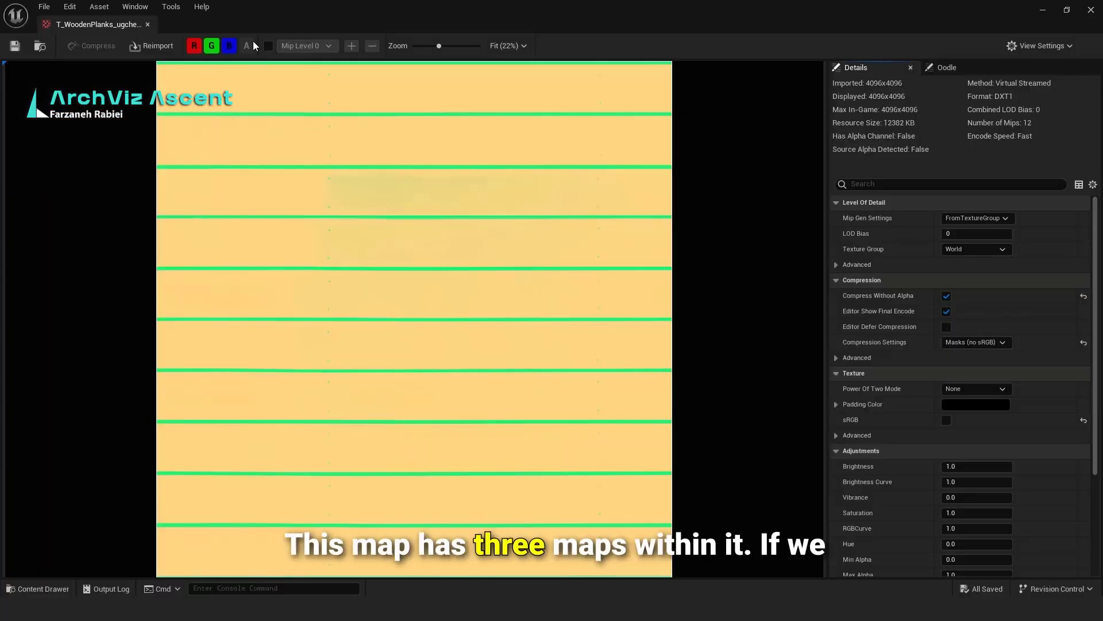
{"action": "left_click", "coordinate": [195, 46]}
{"action": "left_click", "coordinate": [212, 46]}
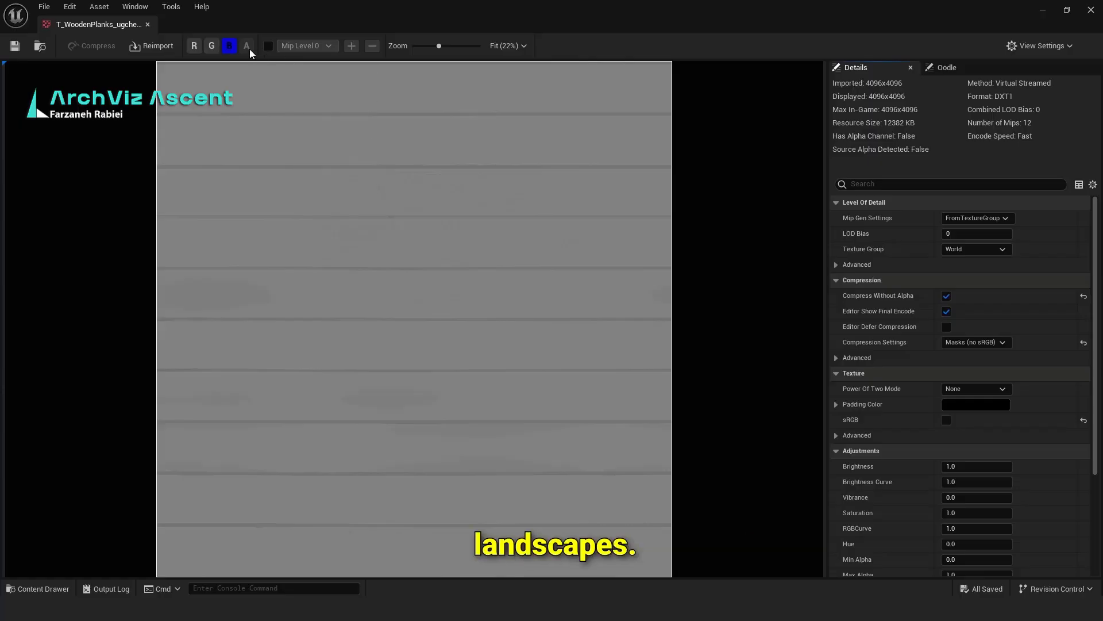
{"action": "left_click", "coordinate": [230, 45]}
{"action": "left_click", "coordinate": [212, 46]}
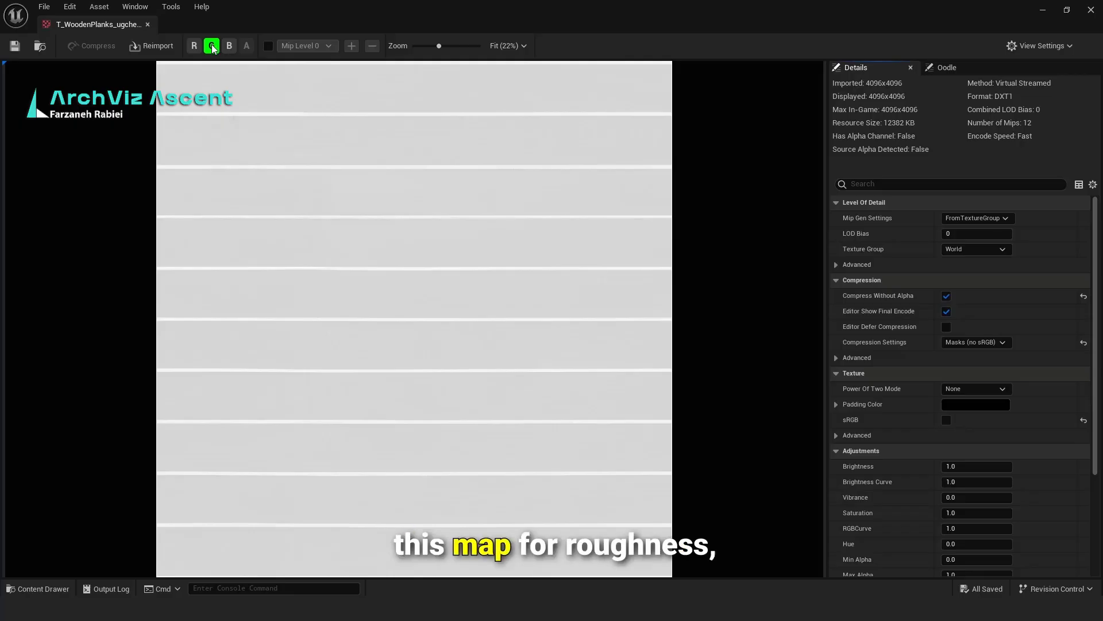
{"action": "left_click", "coordinate": [212, 46]}
{"action": "left_click", "coordinate": [194, 46]}
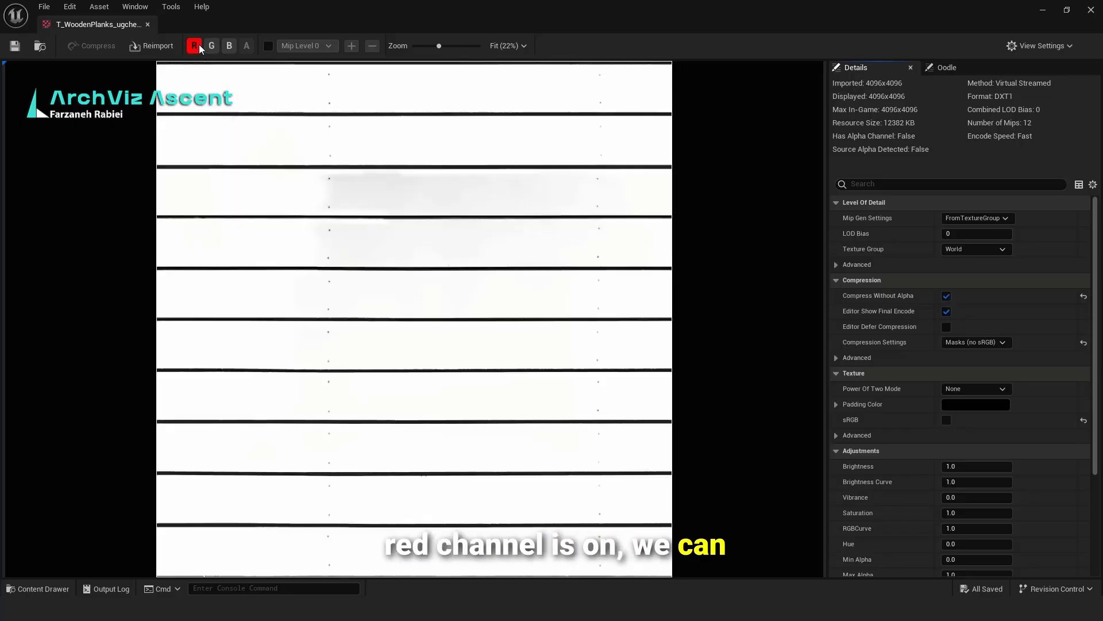
{"action": "left_click", "coordinate": [199, 47]}
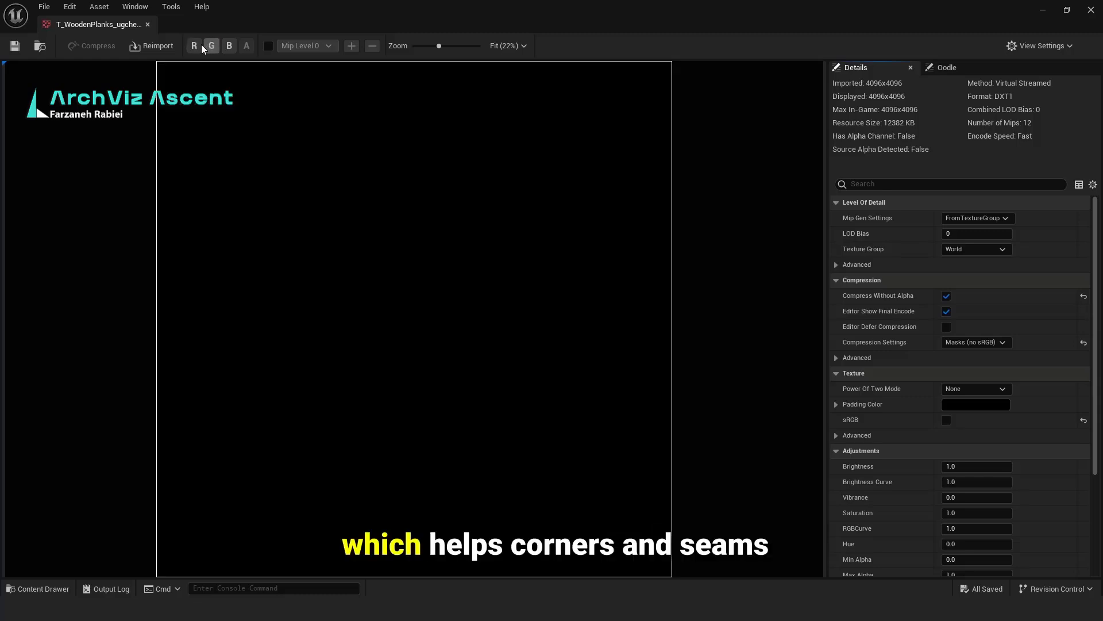
Step: Turn the red, green and blue channels back on, close the packed texture, and clear the asset selection
{"action": "left_click", "coordinate": [194, 46]}
{"action": "left_click", "coordinate": [211, 46]}
{"action": "left_click", "coordinate": [229, 46]}
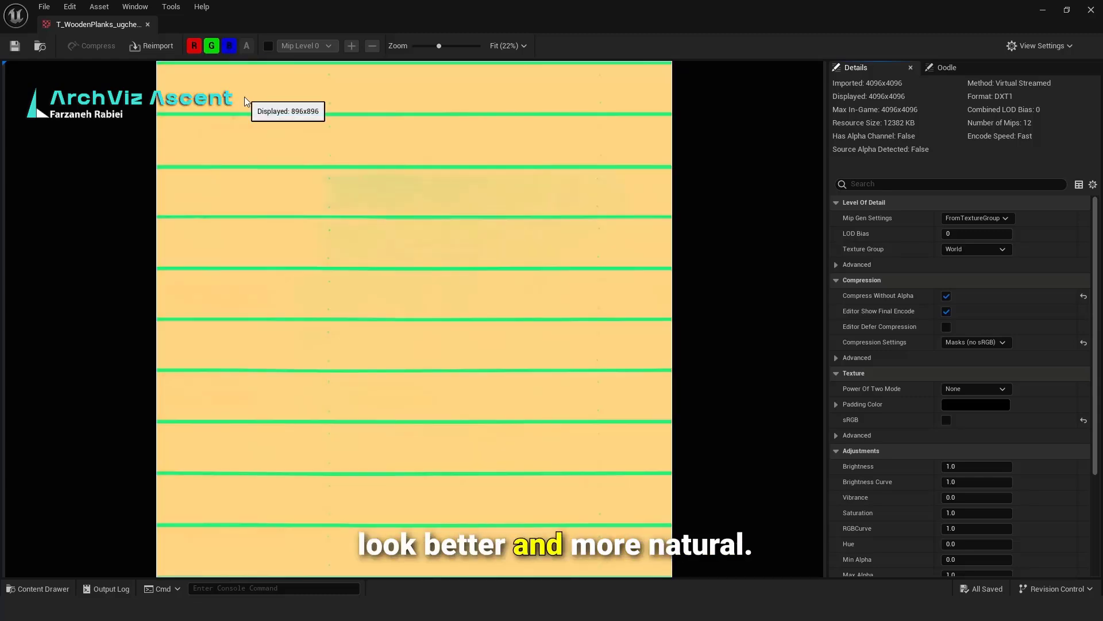
{"action": "left_click", "coordinate": [148, 24]}
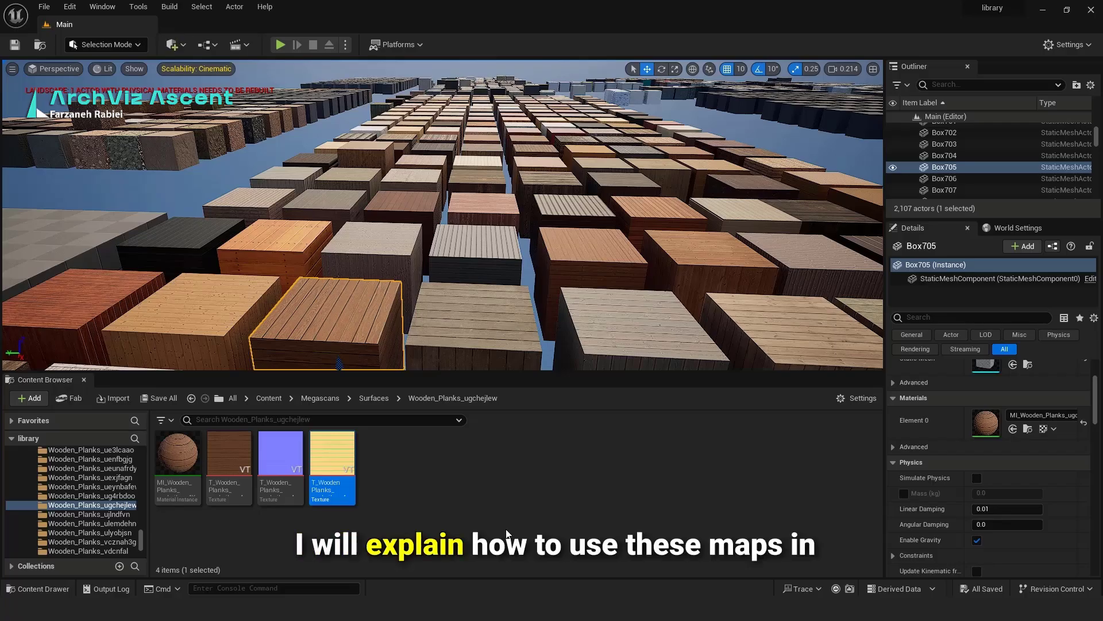
{"action": "left_click", "coordinate": [498, 530]}
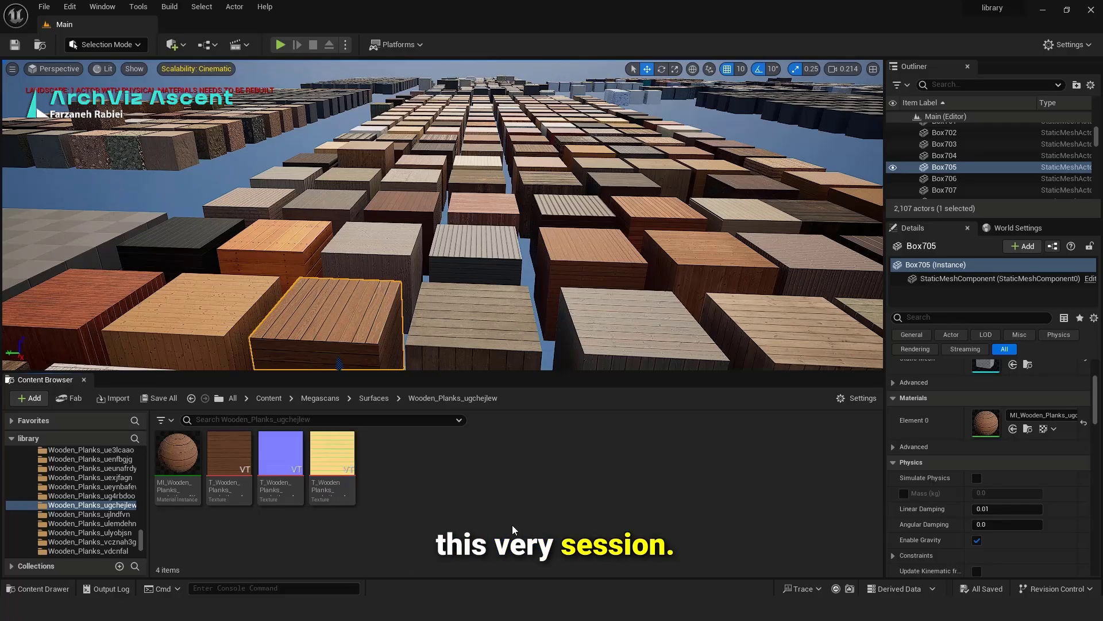
Step: Browse to the Surfaces folder inside Megascans and open the Fab marketplace
{"action": "scroll", "coordinate": [73, 520], "scroll_direction": "up", "scroll_amount": 5}
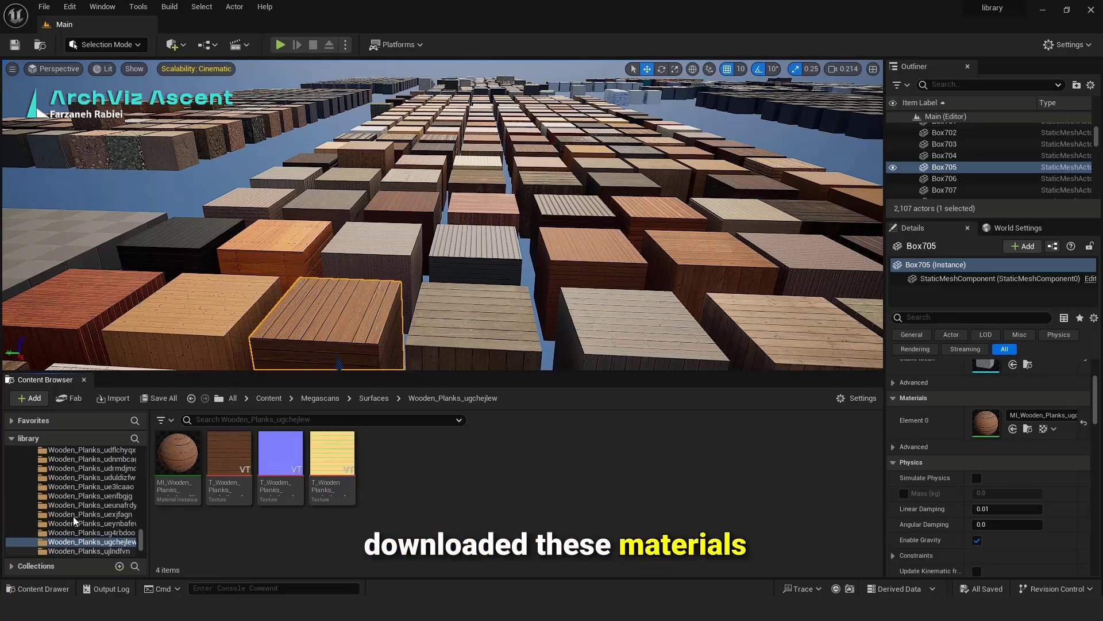
{"action": "scroll", "coordinate": [73, 520], "scroll_direction": "up", "scroll_amount": 1}
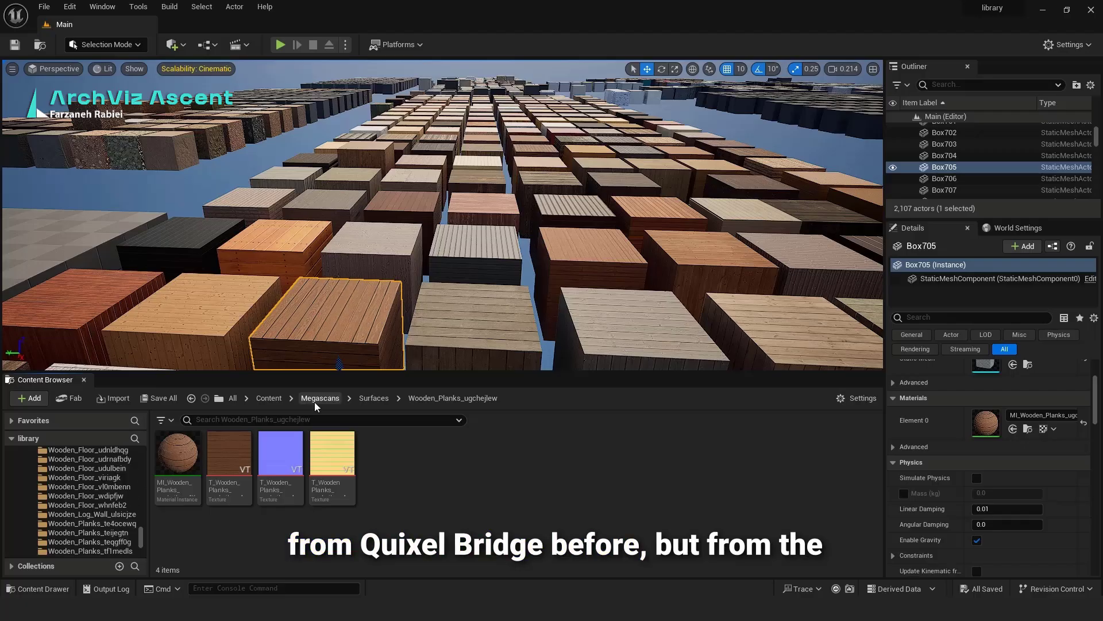
{"action": "left_click", "coordinate": [314, 405]}
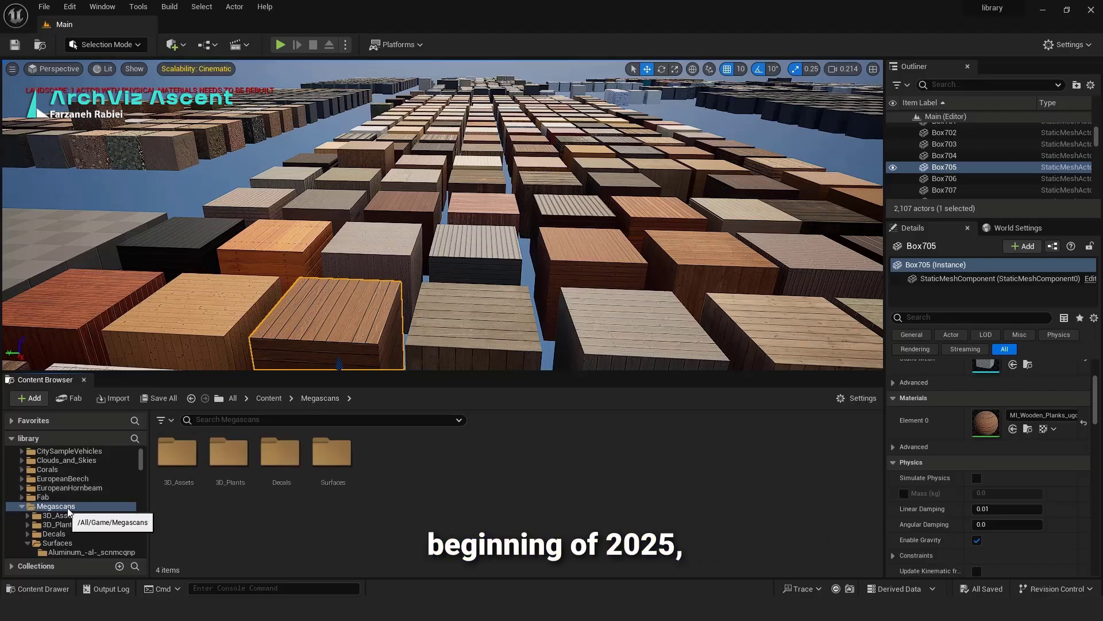
{"action": "scroll", "coordinate": [63, 520], "scroll_direction": "down", "scroll_amount": 1}
{"action": "left_click", "coordinate": [53, 525]}
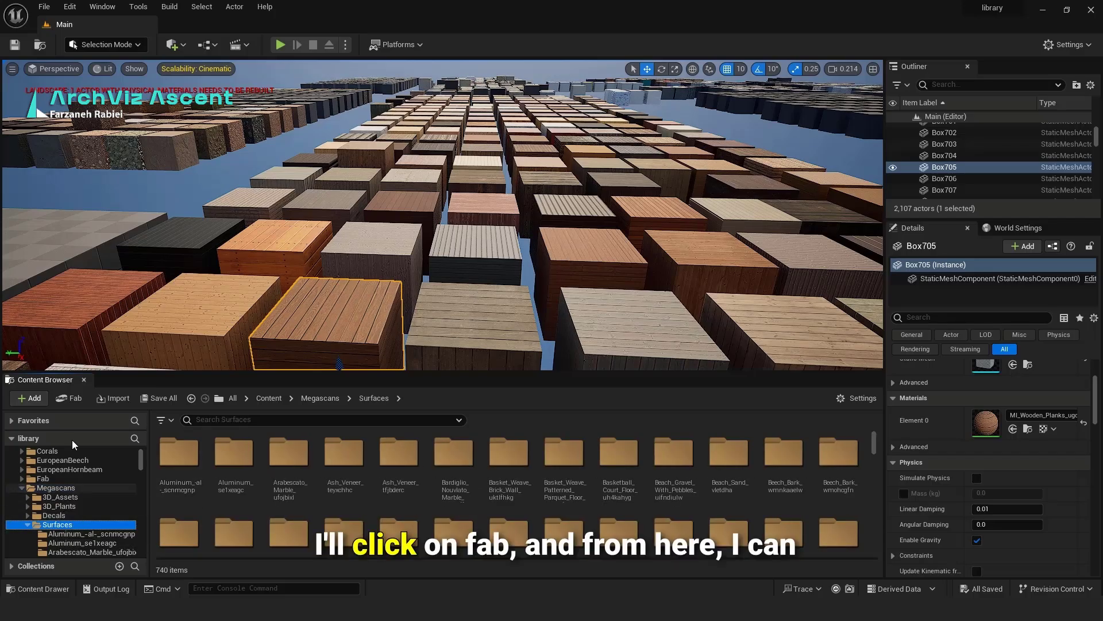
{"action": "left_click", "coordinate": [74, 399]}
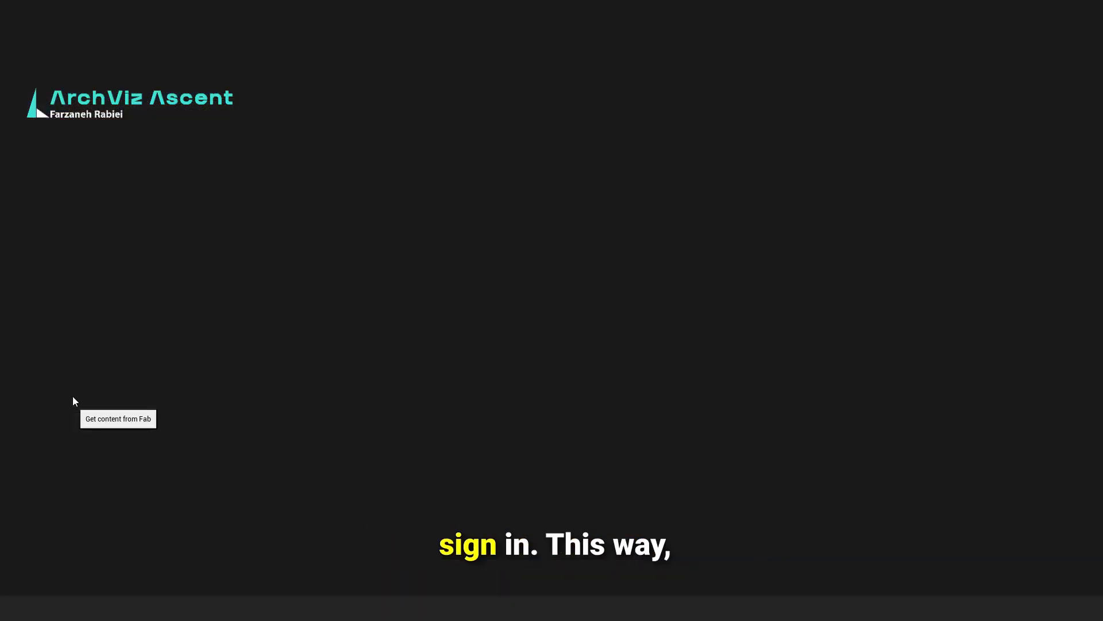
{"action": "left_click", "coordinate": [1080, 36]}
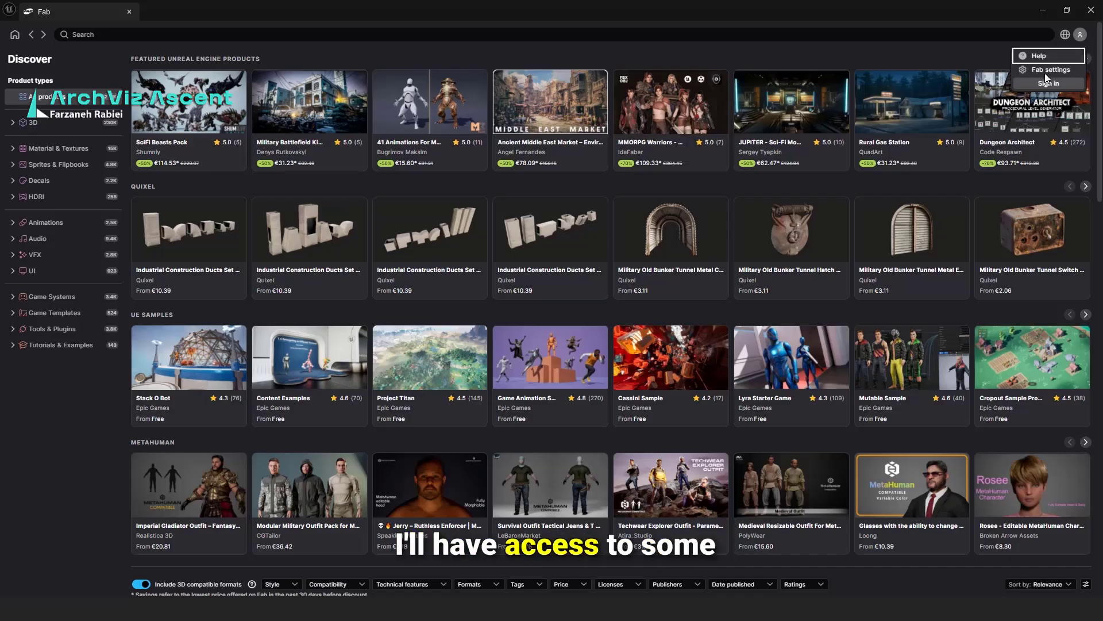
{"action": "left_click", "coordinate": [1044, 88]}
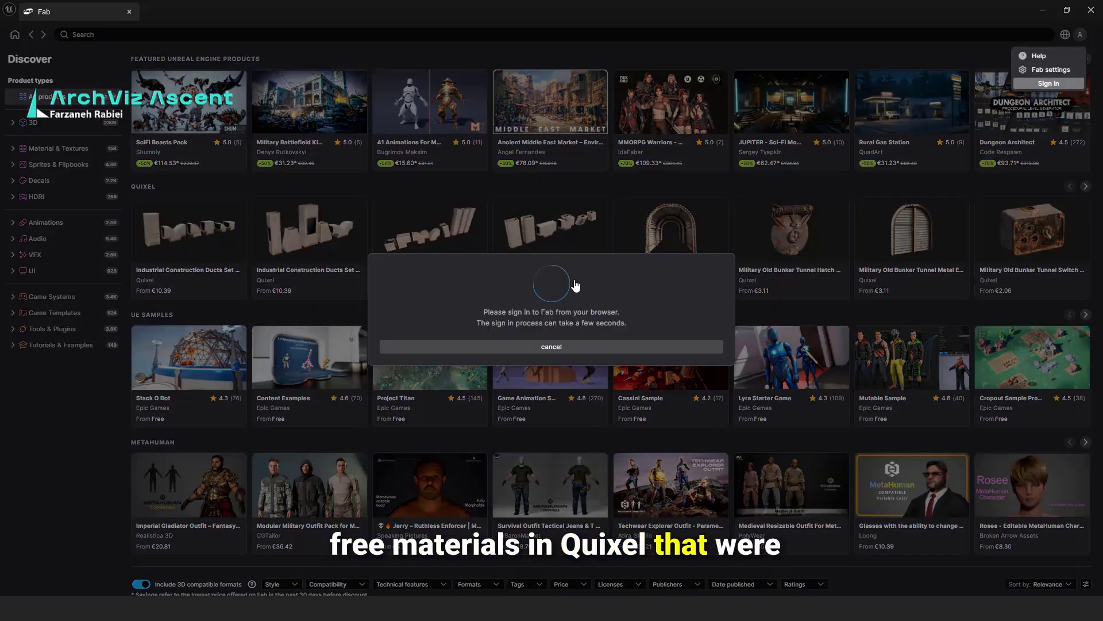
{"action": "left_click", "coordinate": [552, 346]}
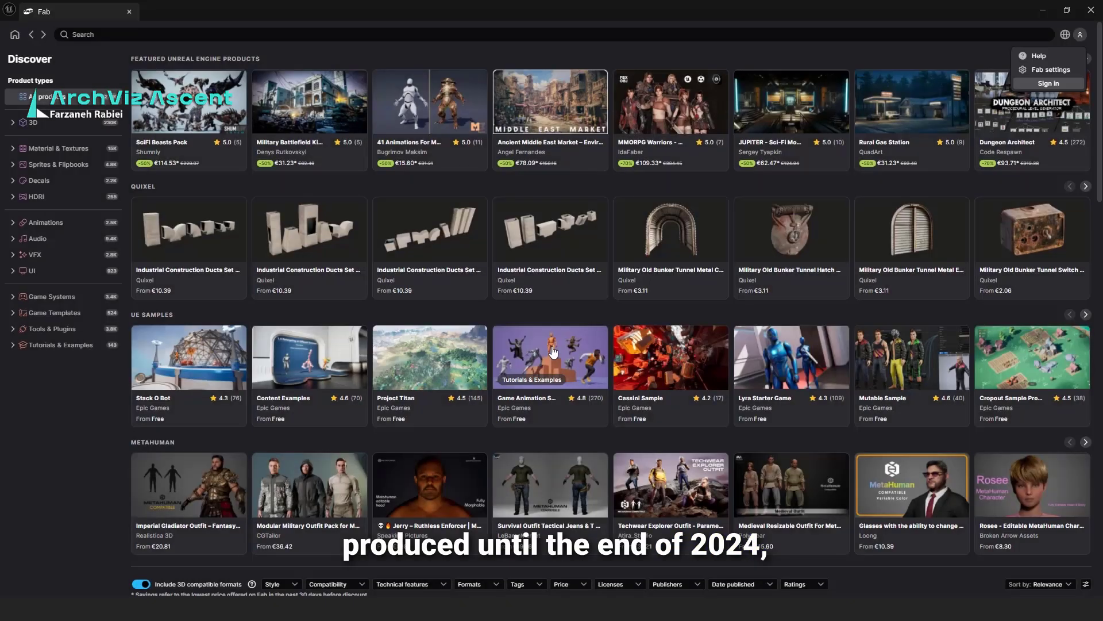
Step: Browse Fab's Material & Textures listings and narrow them to the Building & Human-made category
{"action": "left_click", "coordinate": [41, 154]}
{"action": "left_click", "coordinate": [41, 151]}
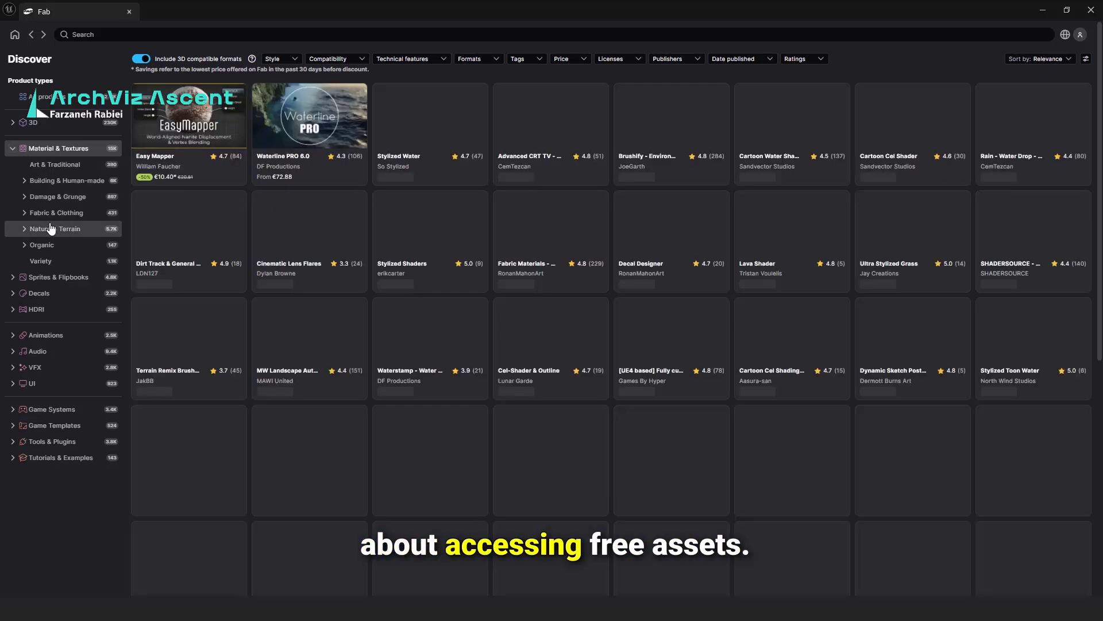
{"action": "left_click", "coordinate": [35, 183]}
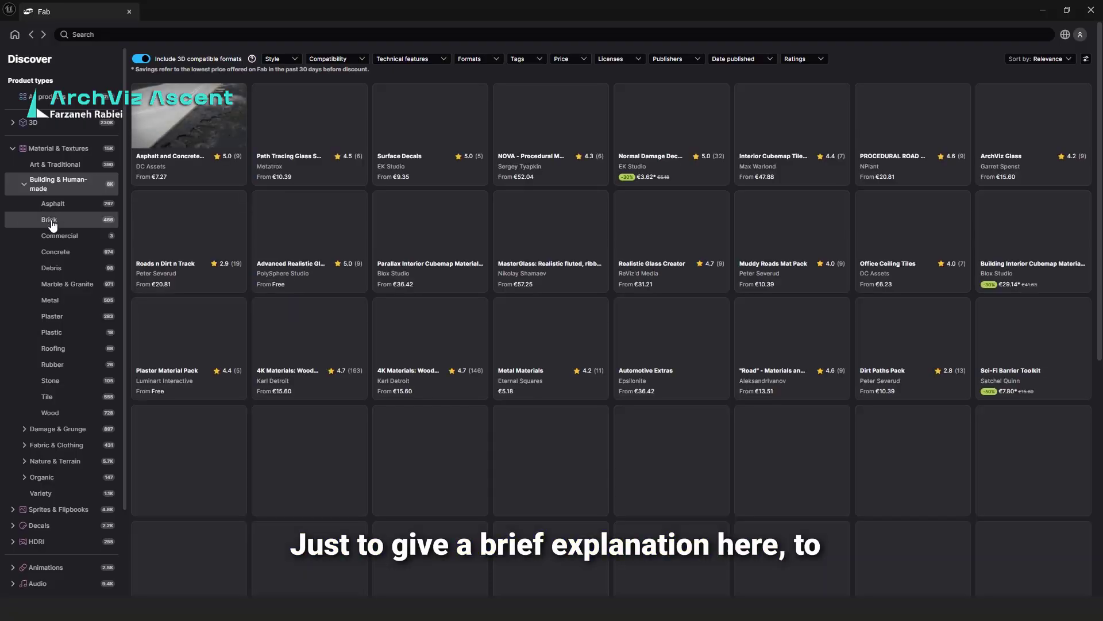
Step: Narrow the listings to the Brick category, open a free Quixel Brick Wall material, and set its quality to High quality
{"action": "left_click", "coordinate": [51, 222]}
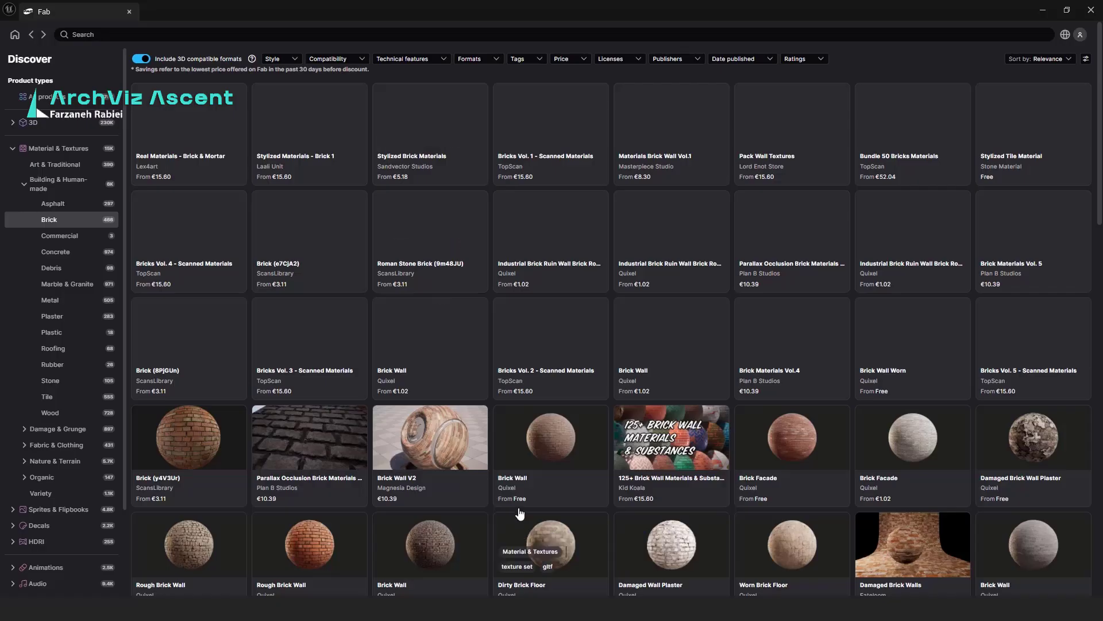
{"action": "scroll", "coordinate": [563, 504], "scroll_direction": "down", "scroll_amount": 2}
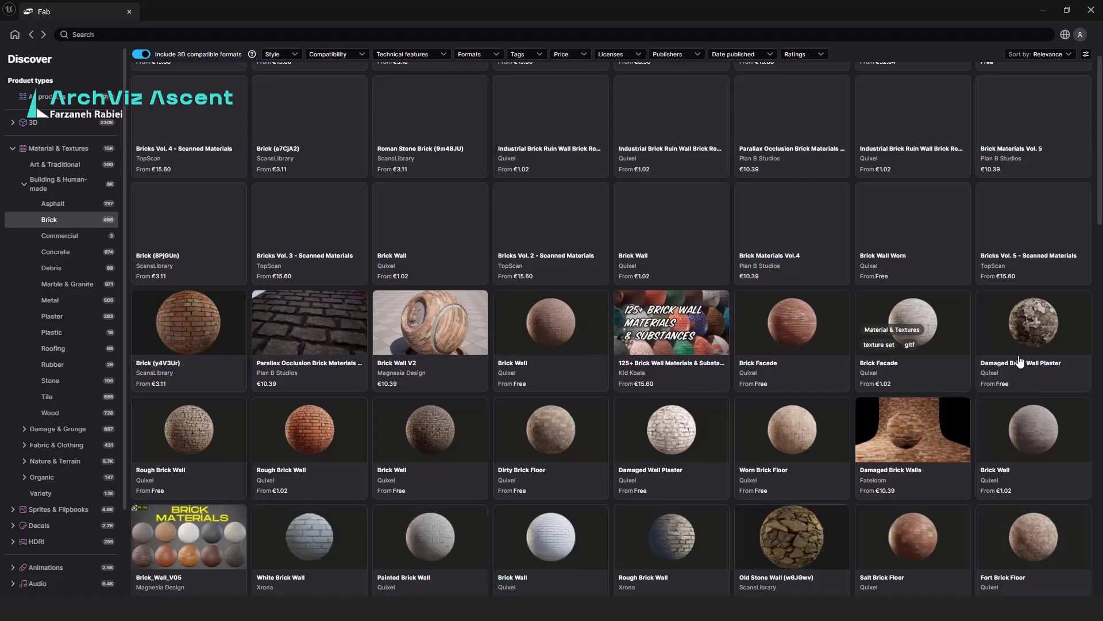
{"action": "left_click", "coordinate": [288, 437]}
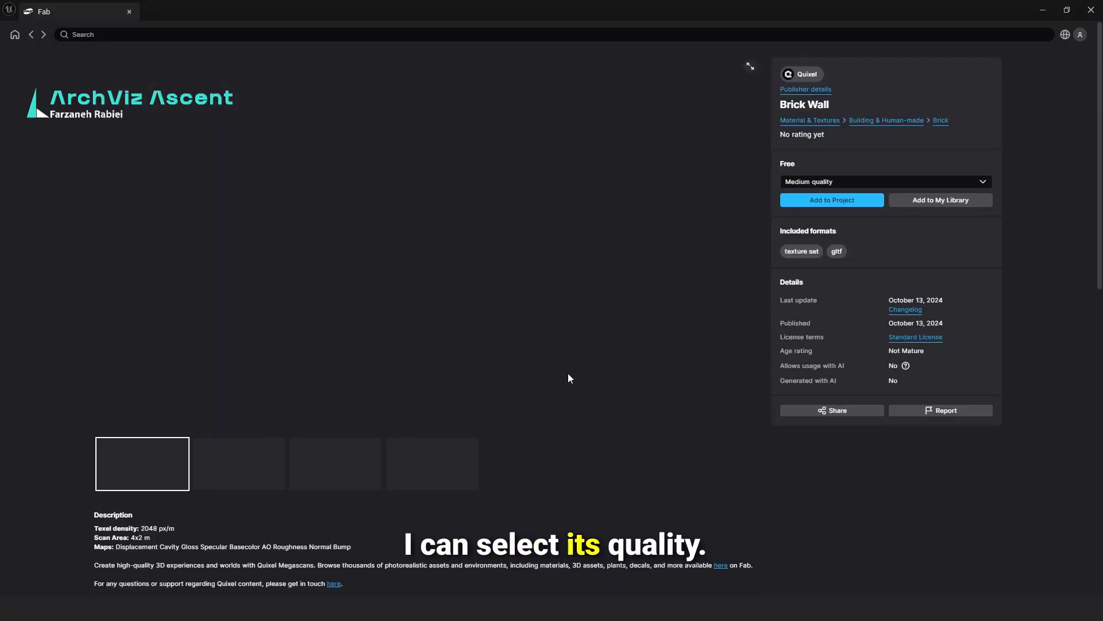
{"action": "left_click", "coordinate": [984, 184]}
{"action": "left_click", "coordinate": [822, 215]}
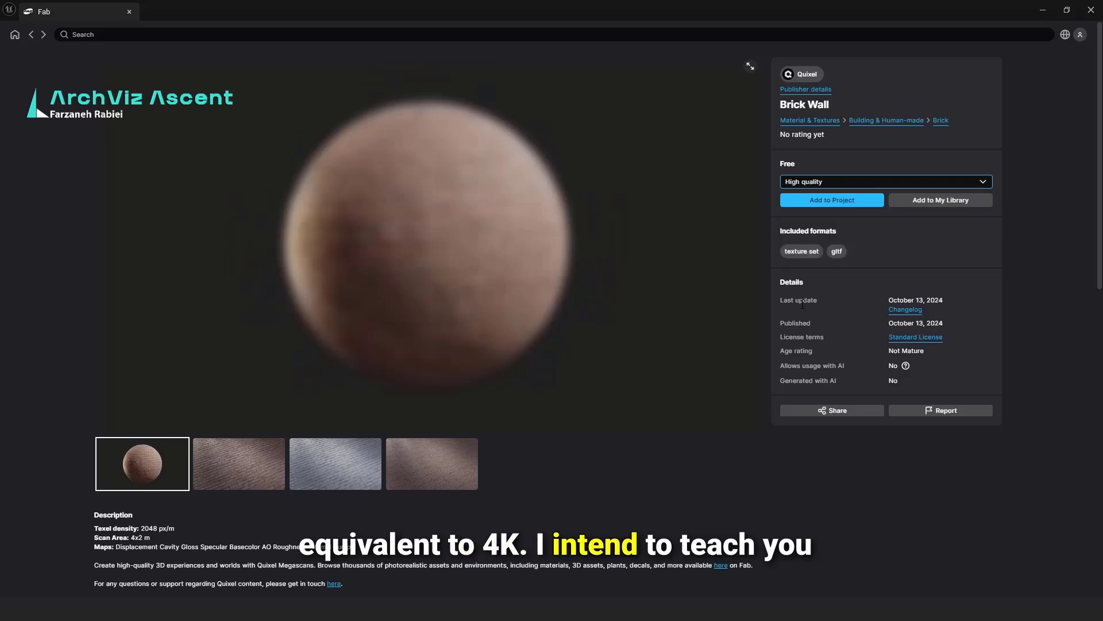
Step: Review the quality options offered for the Brick Wall, return to the brick listings, and leave Fab
{"action": "left_click", "coordinate": [986, 184]}
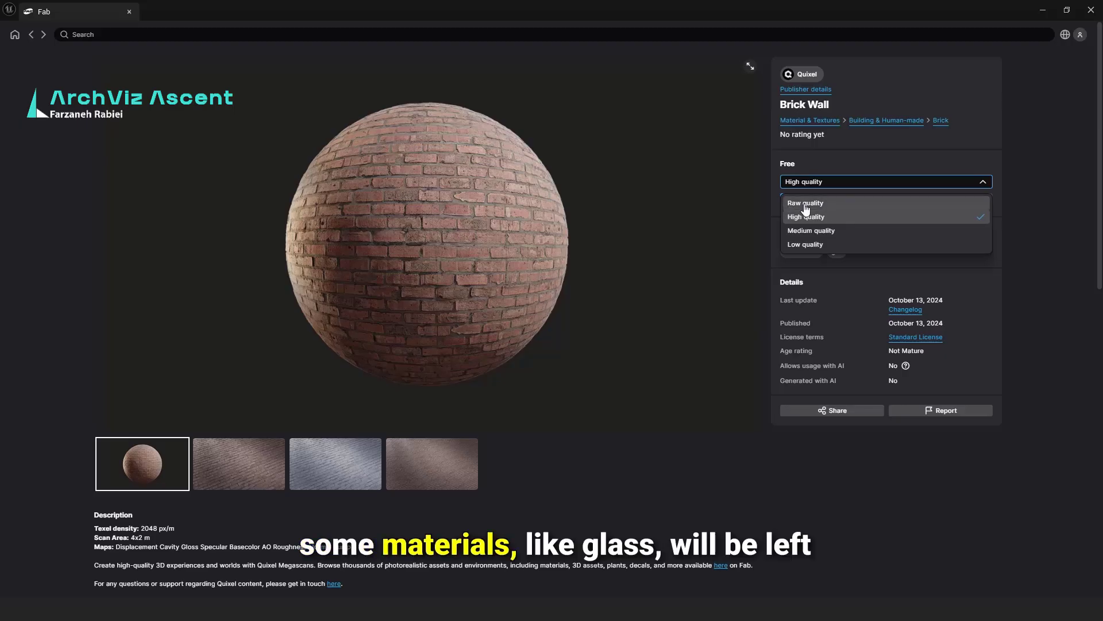
{"action": "left_click", "coordinate": [984, 183]}
{"action": "left_click", "coordinate": [984, 182]}
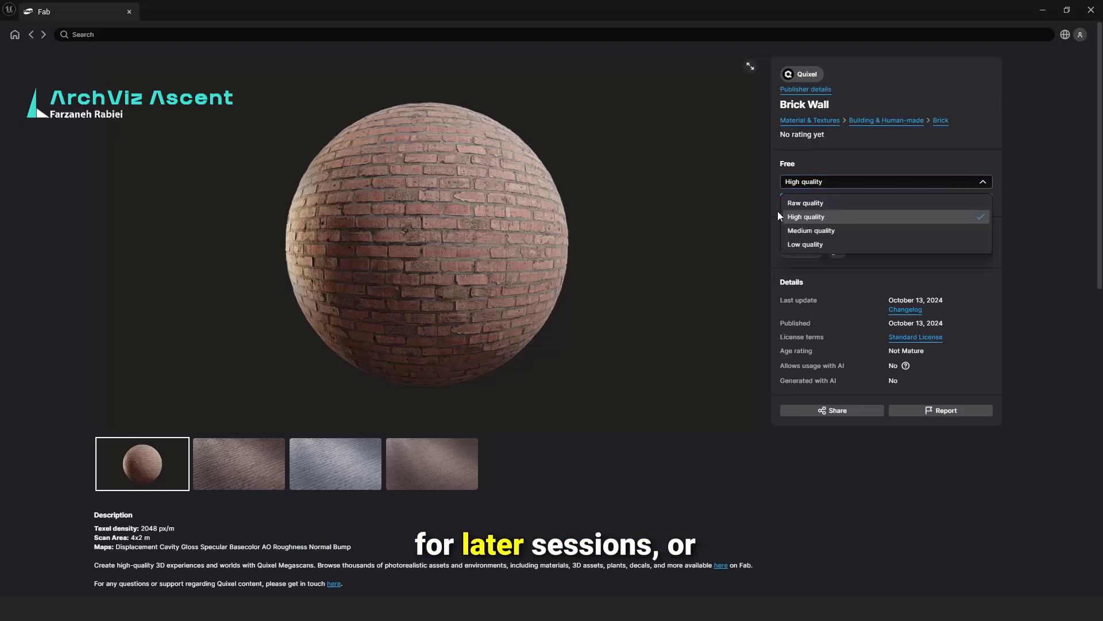
{"action": "left_click", "coordinate": [1064, 239]}
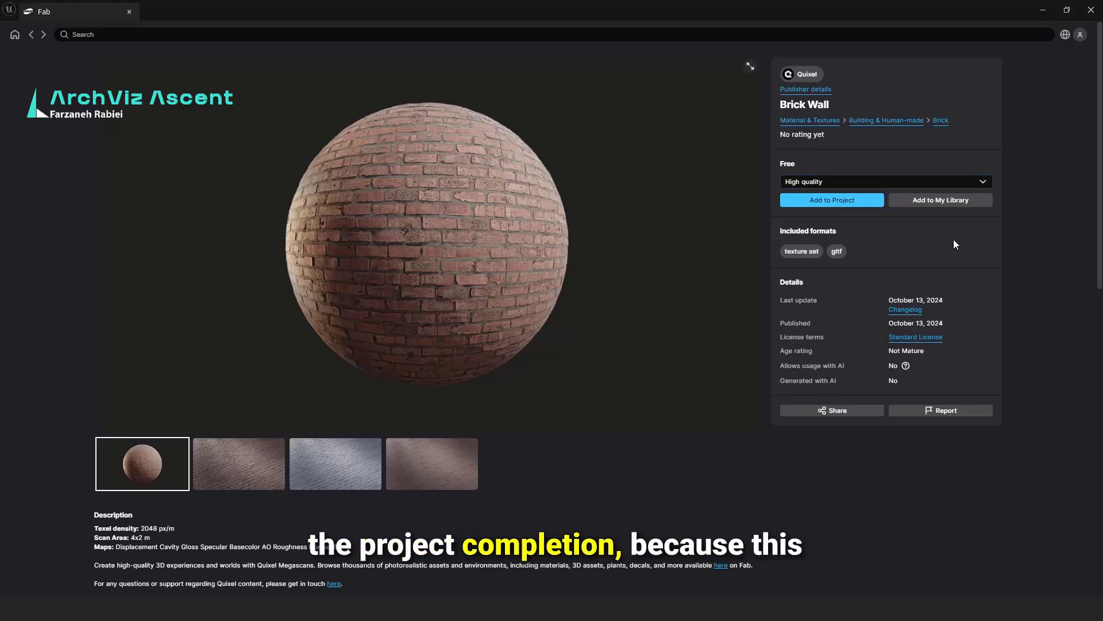
{"action": "left_click", "coordinate": [32, 35]}
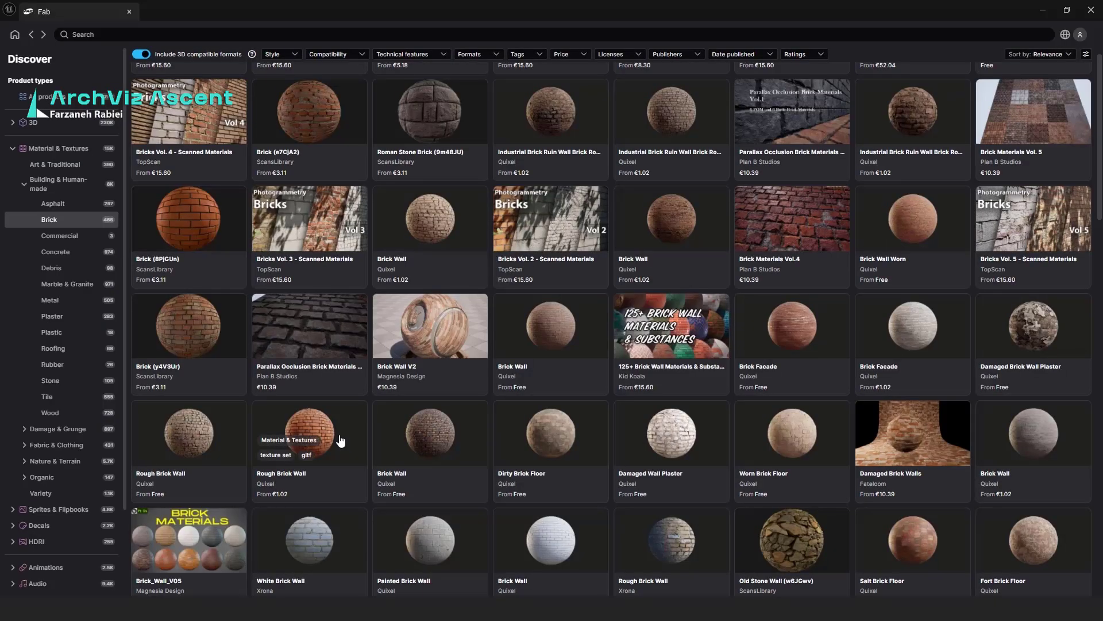
{"action": "left_click", "coordinate": [1080, 36]}
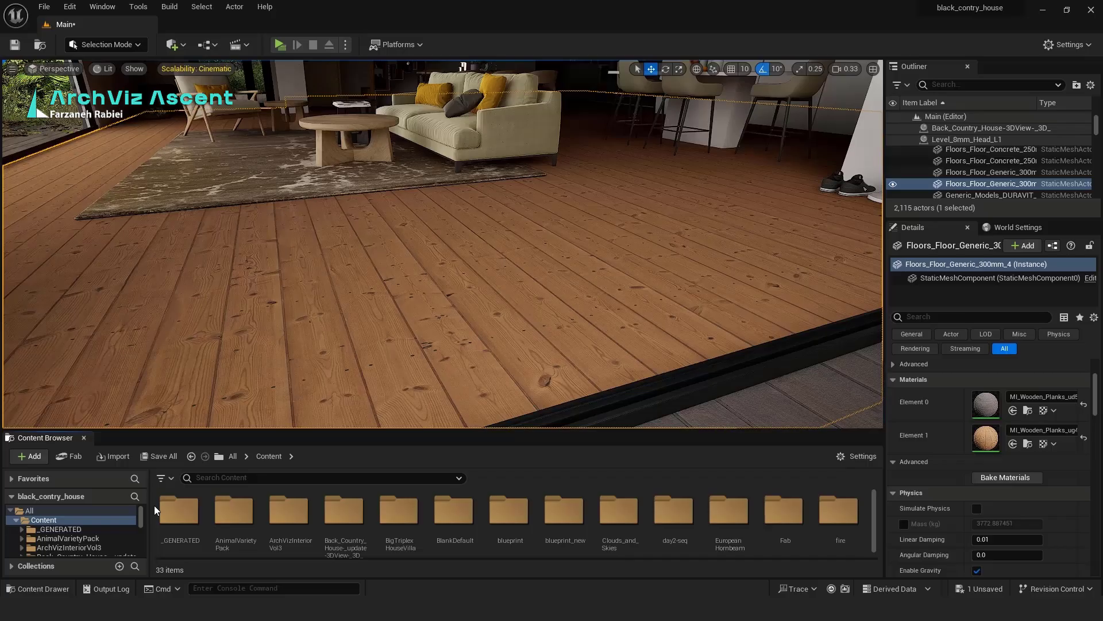
Step: Create a folder named material1 in the project's Content folder
{"action": "right_click", "coordinate": [155, 506]}
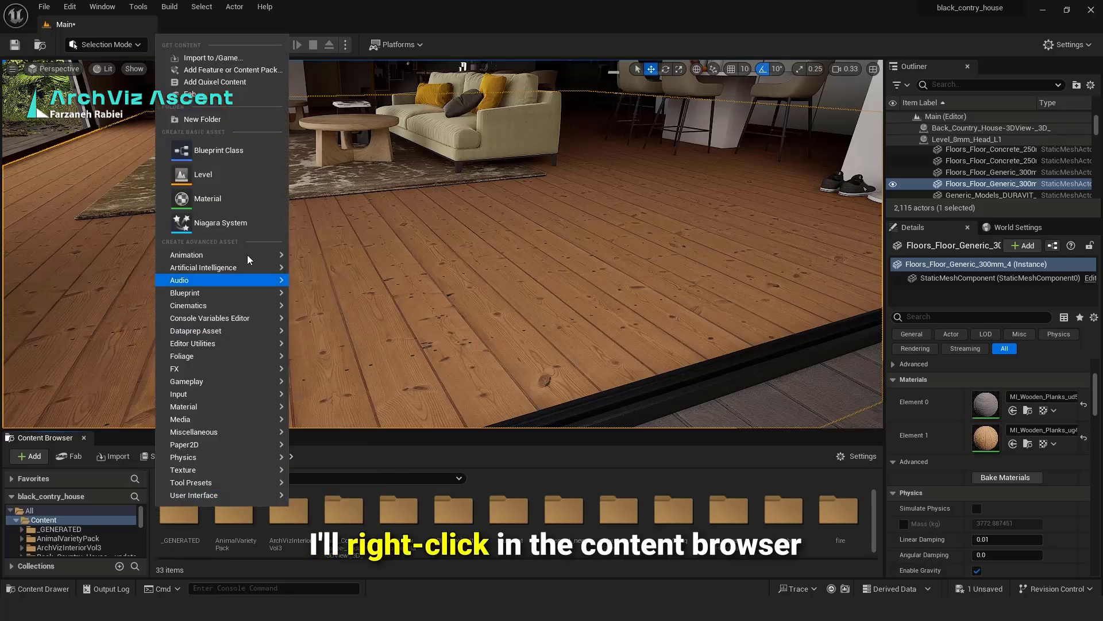
{"action": "left_click", "coordinate": [223, 121]}
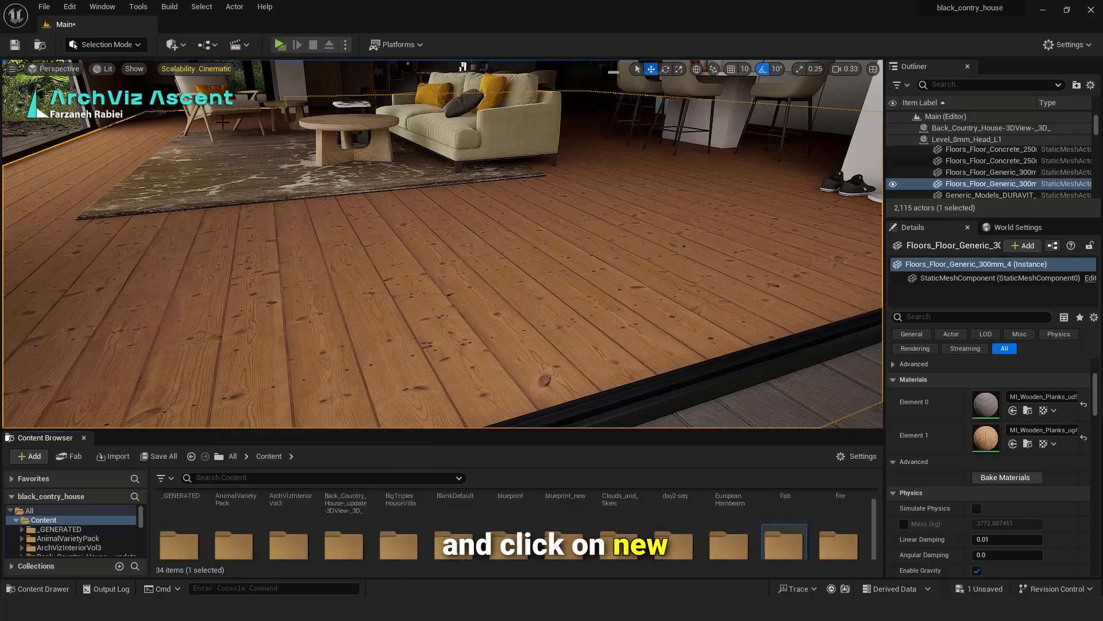
{"action": "scroll", "coordinate": [790, 514], "scroll_direction": "down", "scroll_amount": 2}
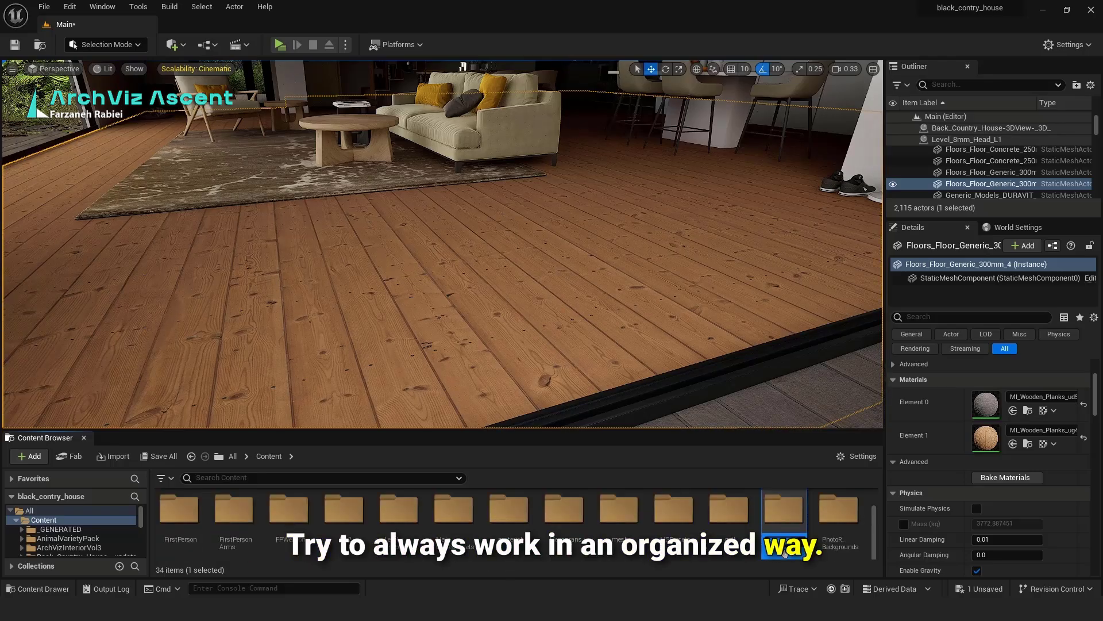
{"action": "type", "text": "mater"}
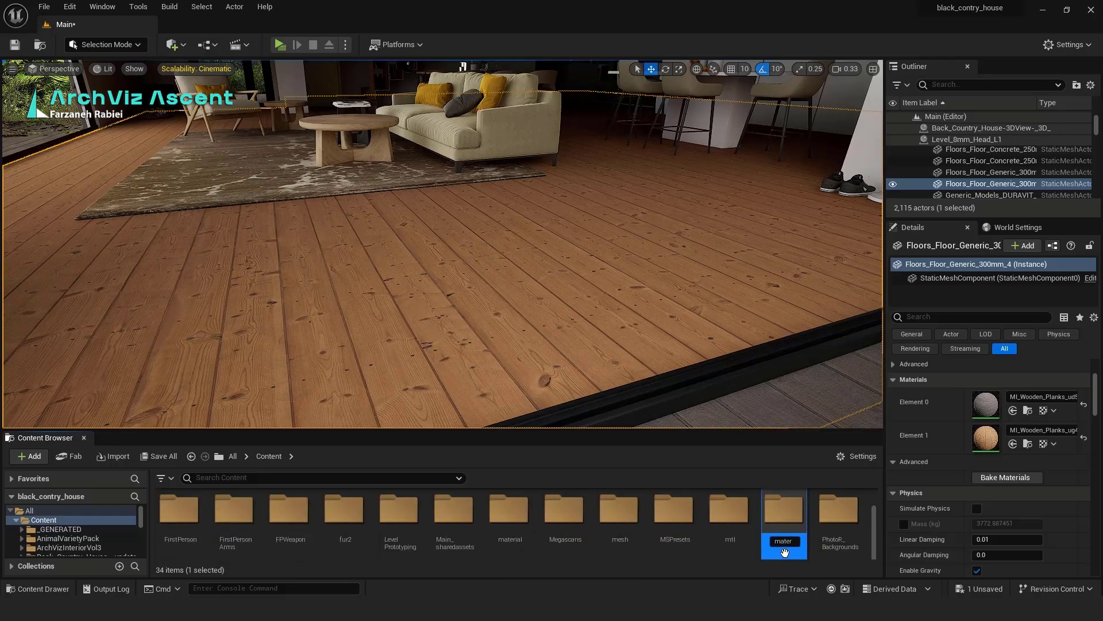
{"action": "type", "text": "ial1"}
{"action": "key", "text": "Return"}
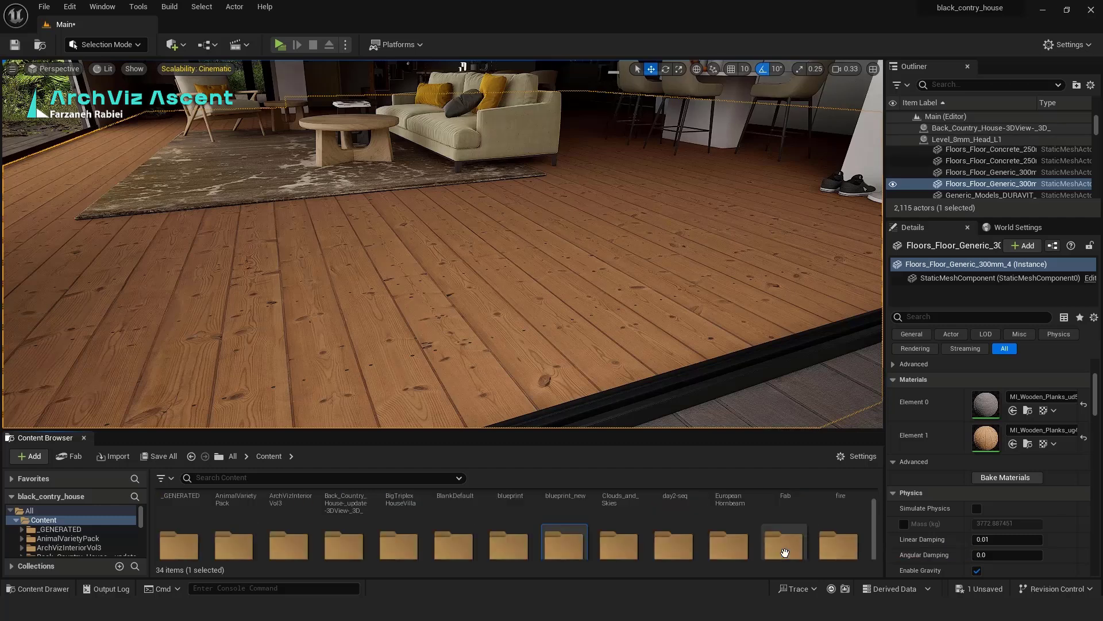
Step: Enlarge the Content Browser, open the material1 folder, and create a subfolder named wood in it
{"action": "left_click_drag", "start_coordinate": [621, 429], "coordinate": [607, 332]}
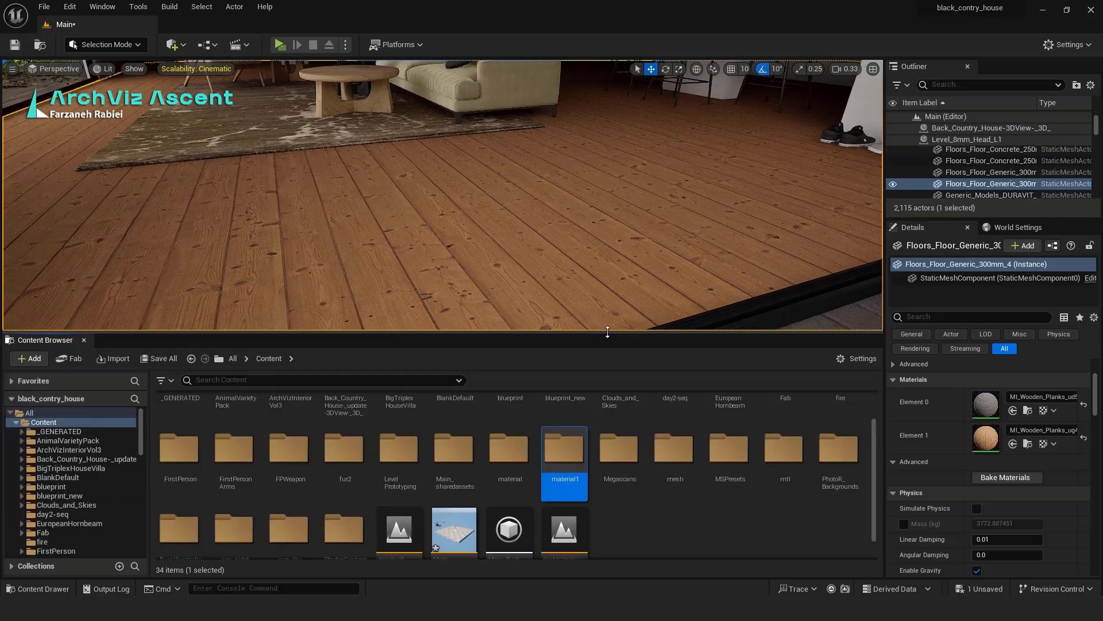
{"action": "double_click", "coordinate": [549, 481]}
{"action": "right_click", "coordinate": [257, 451]}
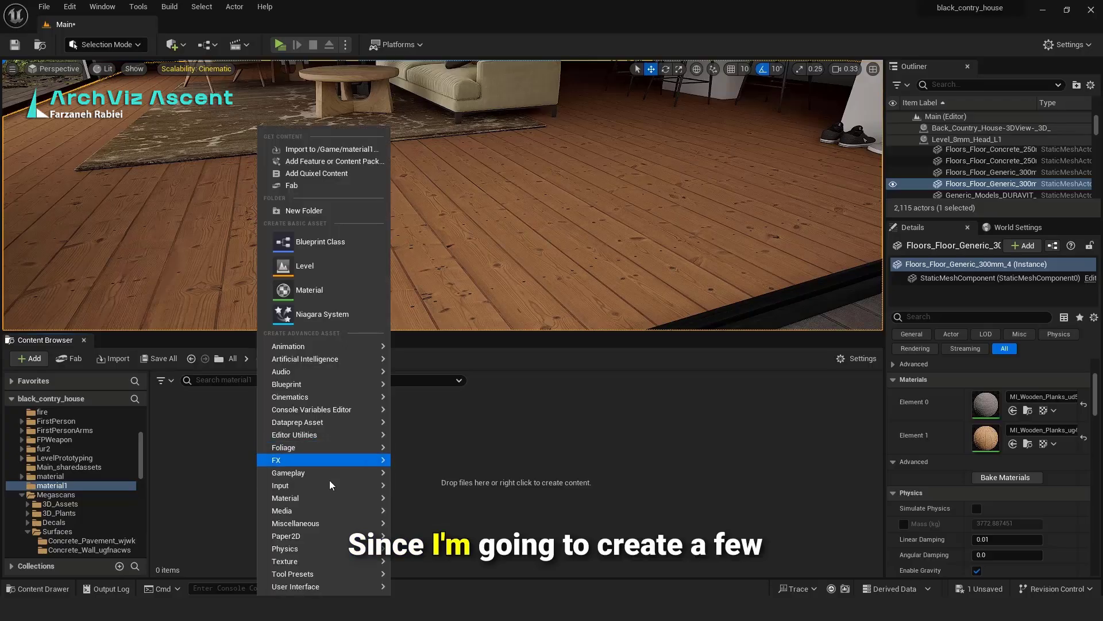
{"action": "left_click", "coordinate": [316, 212]}
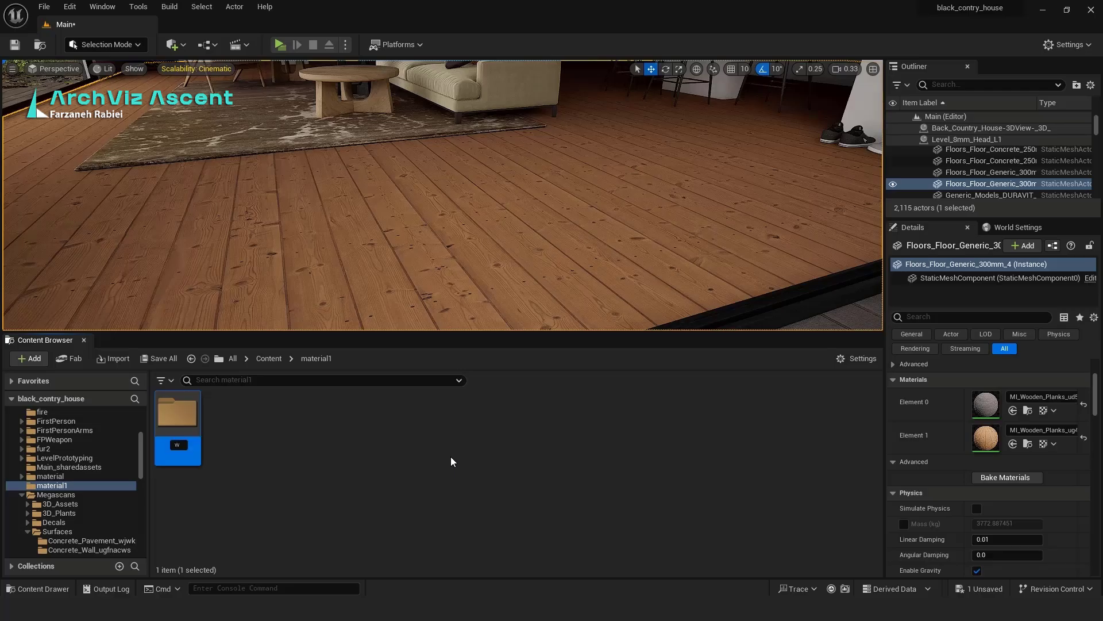
Step: Open the wood folder and create a new Material asset named wood in it
{"action": "double_click", "coordinate": [183, 417]}
{"action": "right_click", "coordinate": [316, 471]}
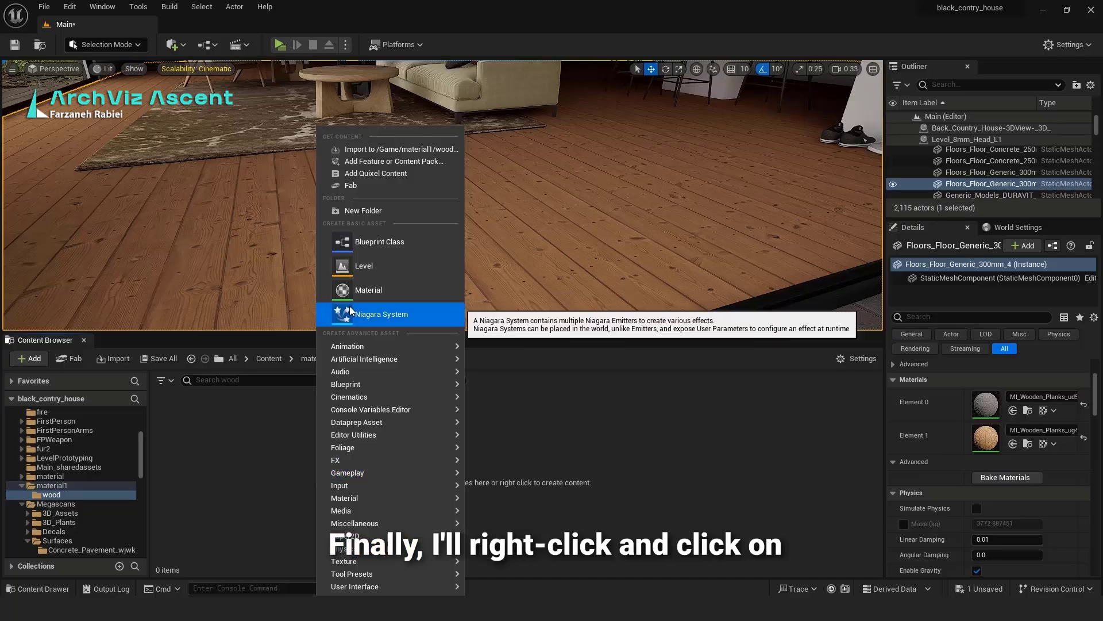
{"action": "left_click", "coordinate": [356, 290]}
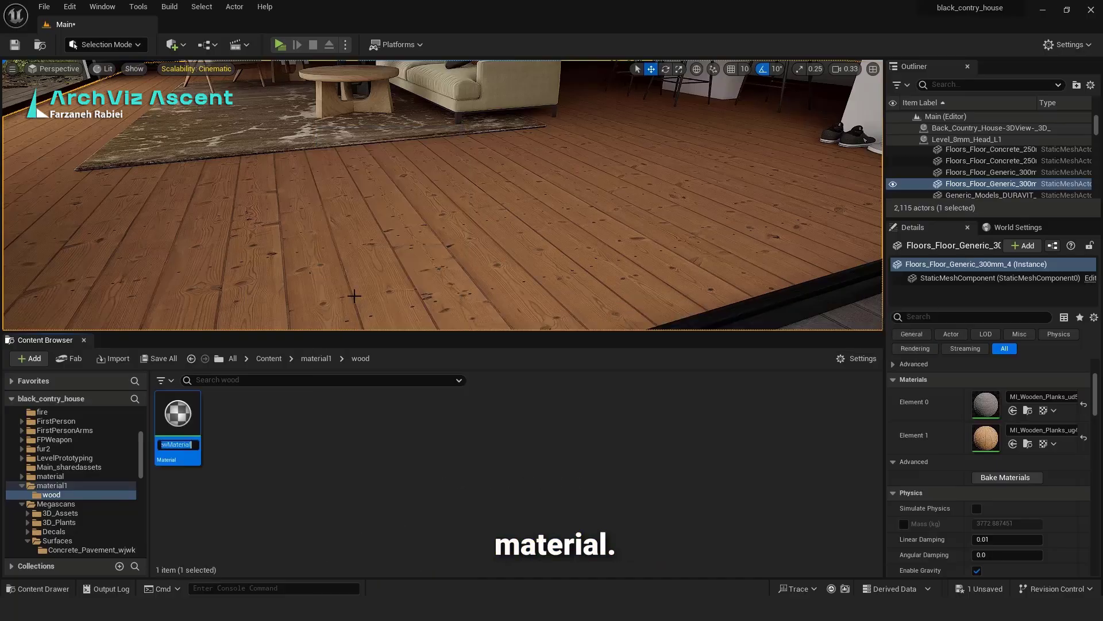
{"action": "type", "text": "wood"}
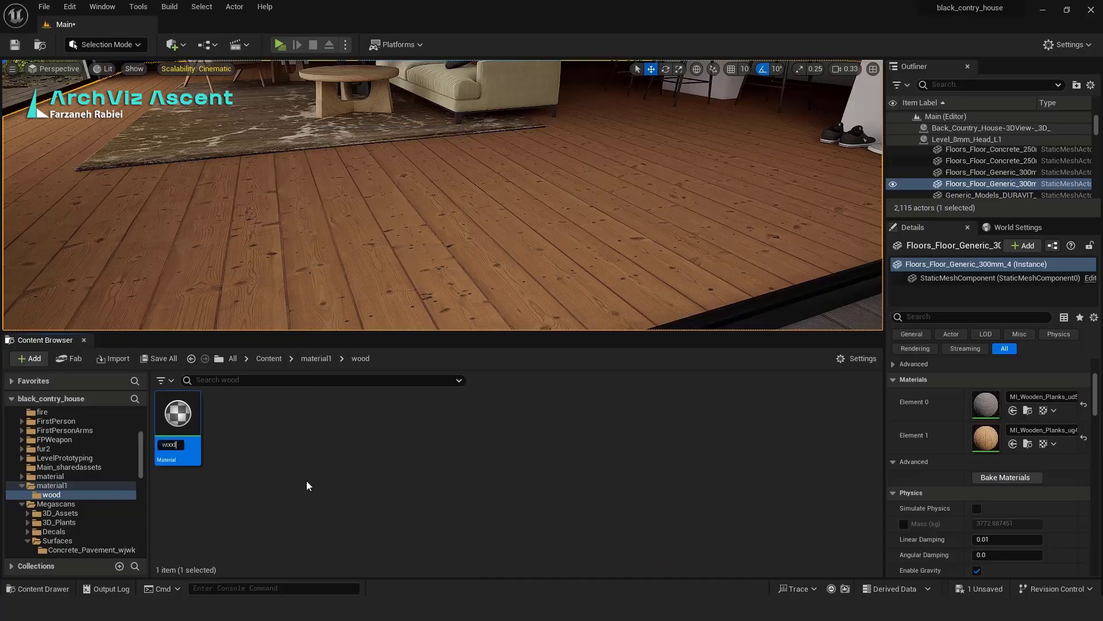
{"action": "left_click", "coordinate": [212, 418]}
Step: Open the wood material for editing and bring its main result node into the graph view
{"action": "double_click", "coordinate": [179, 418]}
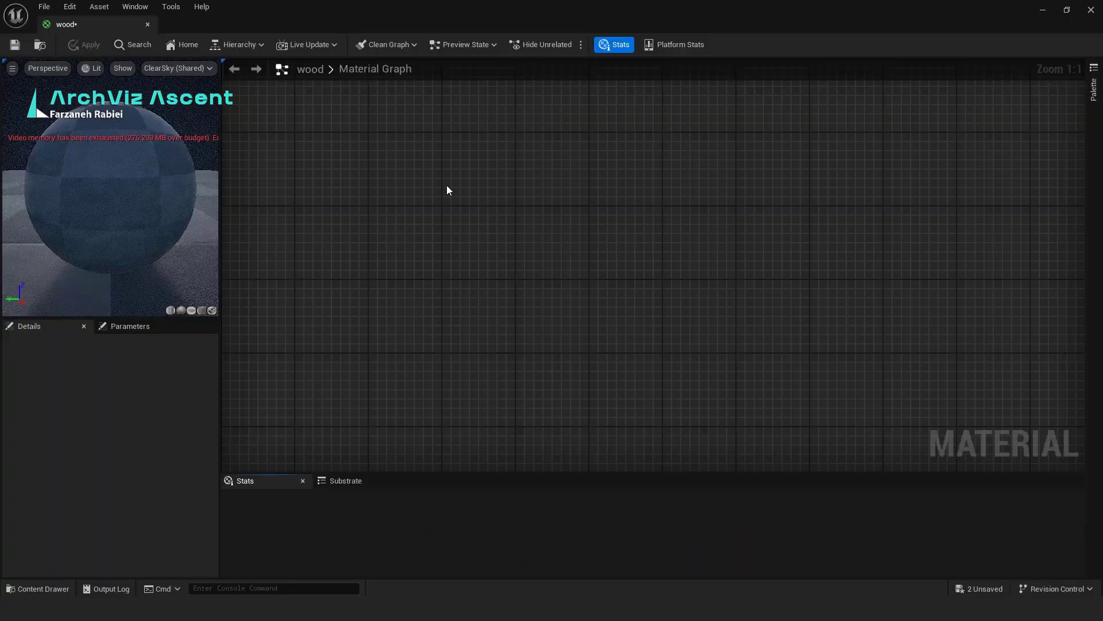
{"action": "right_click", "coordinate": [373, 175]}
{"action": "left_click", "coordinate": [593, 93]}
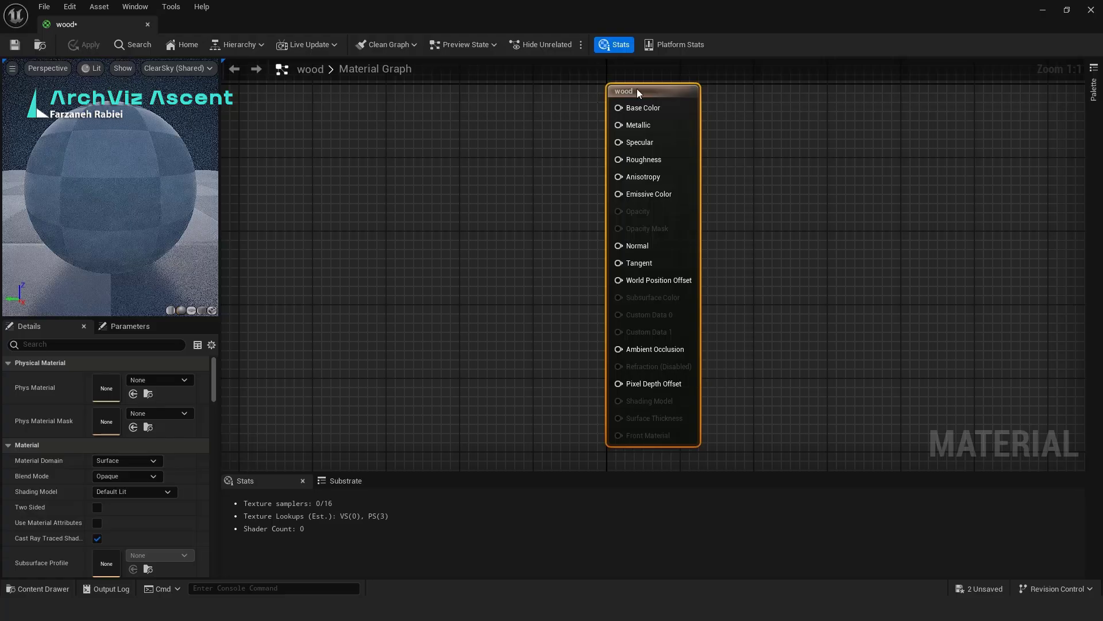
{"action": "left_click", "coordinate": [821, 463]}
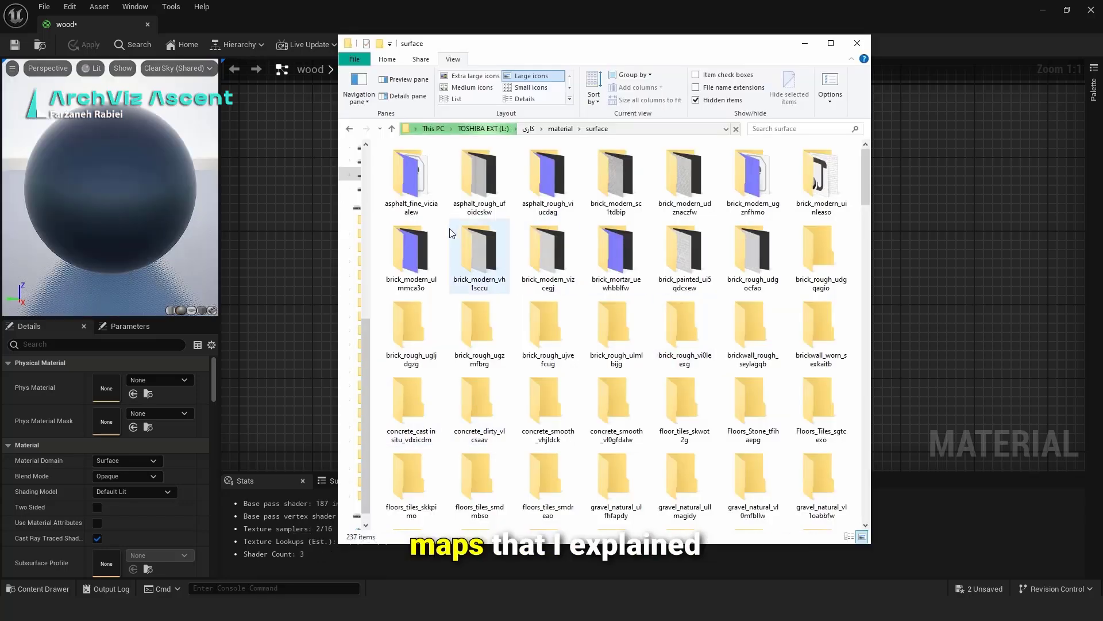
Step: Open the wood_Planks_ucooaibg folder inside the surface folder on disk, view its preview image, and close the image
{"action": "scroll", "coordinate": [757, 299], "scroll_direction": "down", "scroll_amount": 10}
{"action": "scroll", "coordinate": [756, 300], "scroll_direction": "down", "scroll_amount": 8}
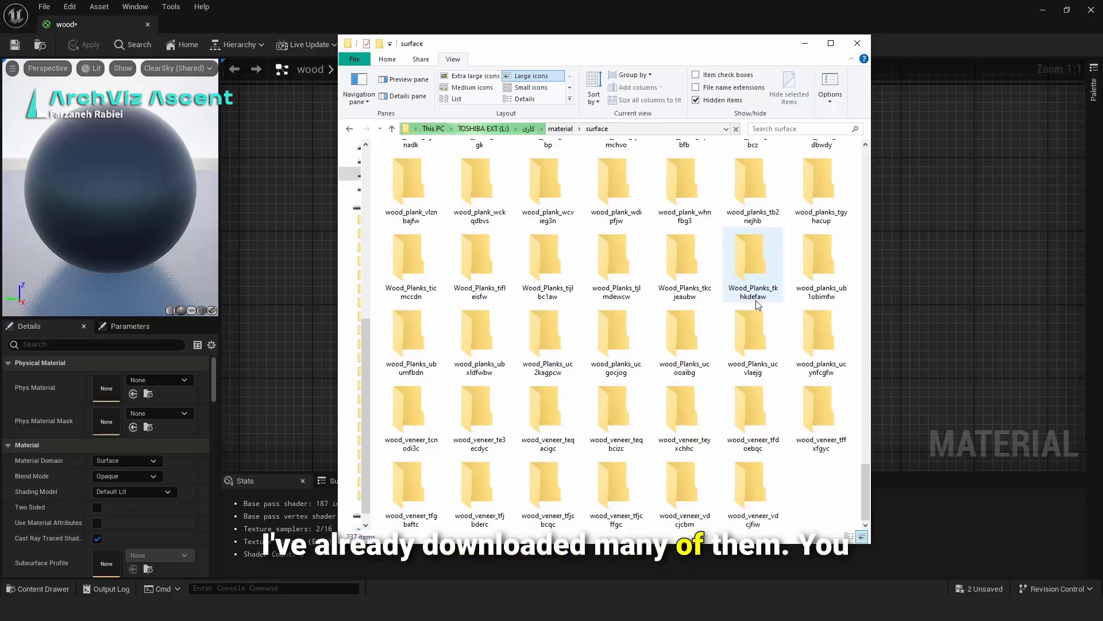
{"action": "double_click", "coordinate": [544, 329]}
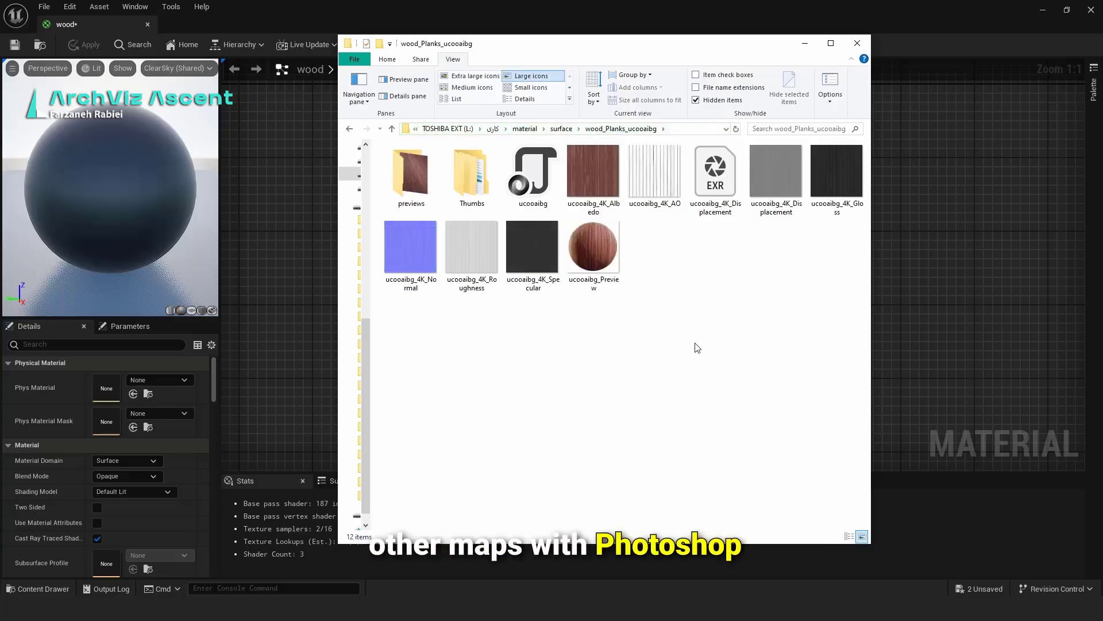
{"action": "left_click", "coordinate": [602, 254]}
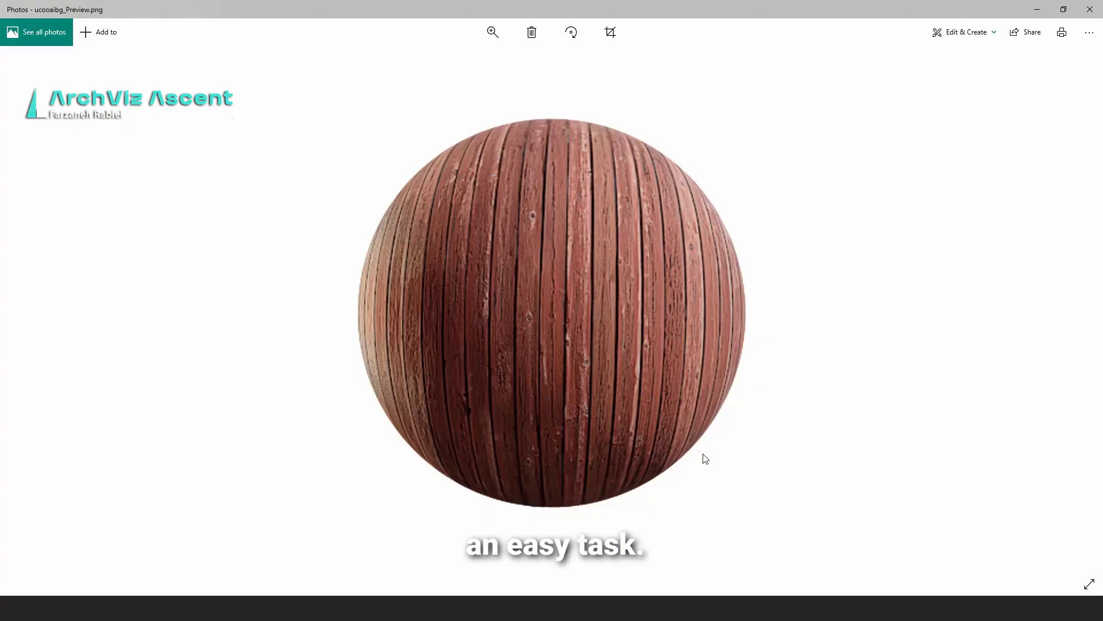
{"action": "left_click", "coordinate": [1090, 10]}
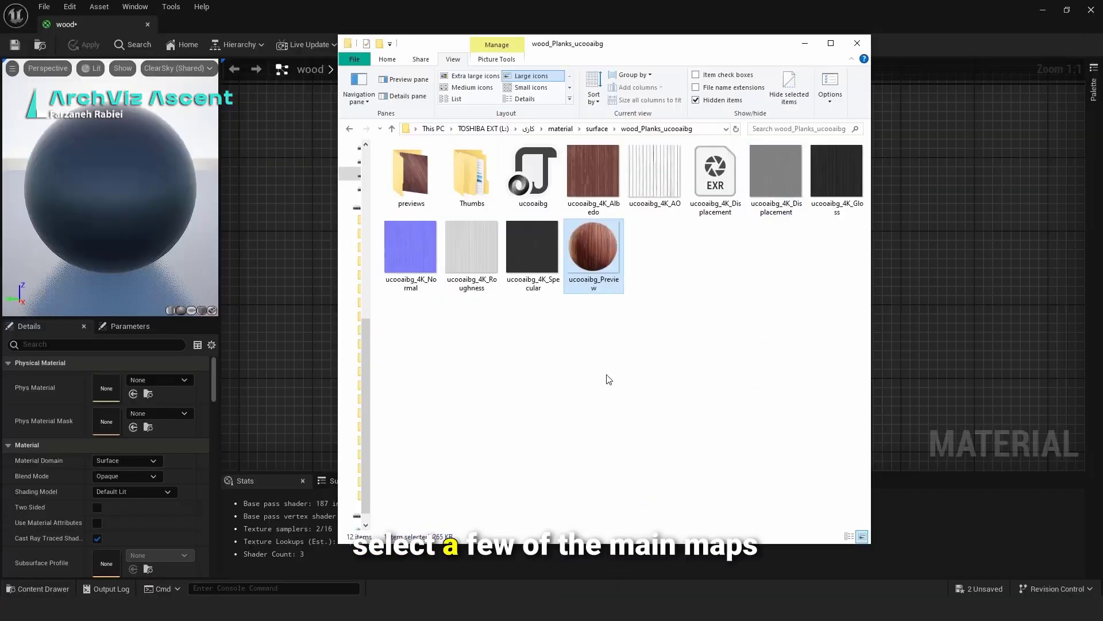
Step: Import the 4K Albedo, AO, Normal and Roughness maps of ucooaibg into the project's wood folder
{"action": "left_click", "coordinate": [603, 164]}
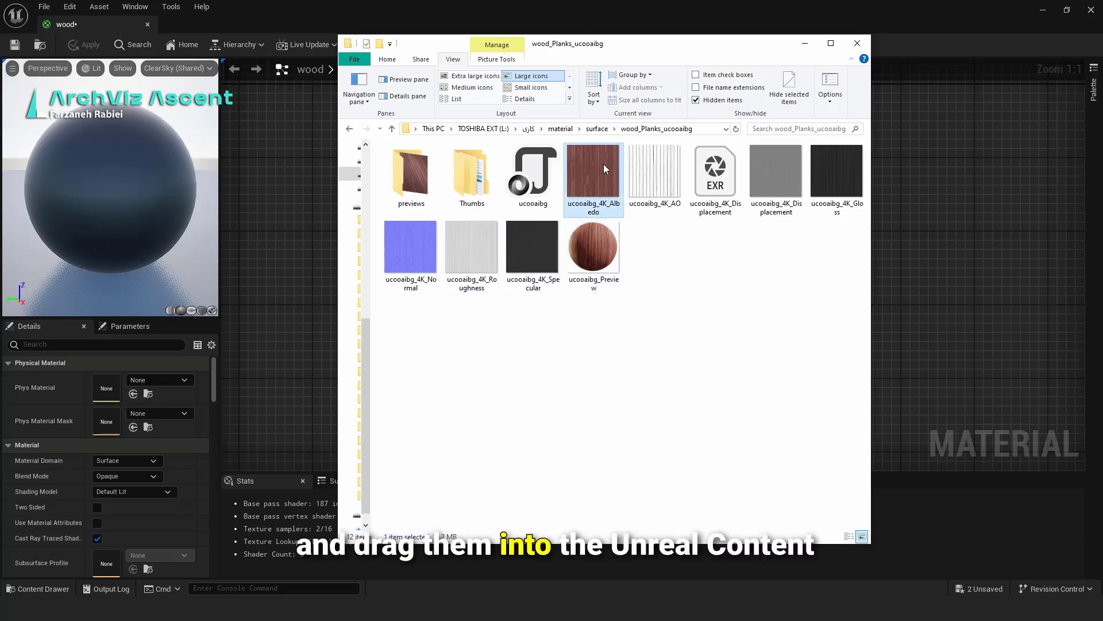
{"action": "left_click", "coordinate": [668, 171], "text": "ctrl"}
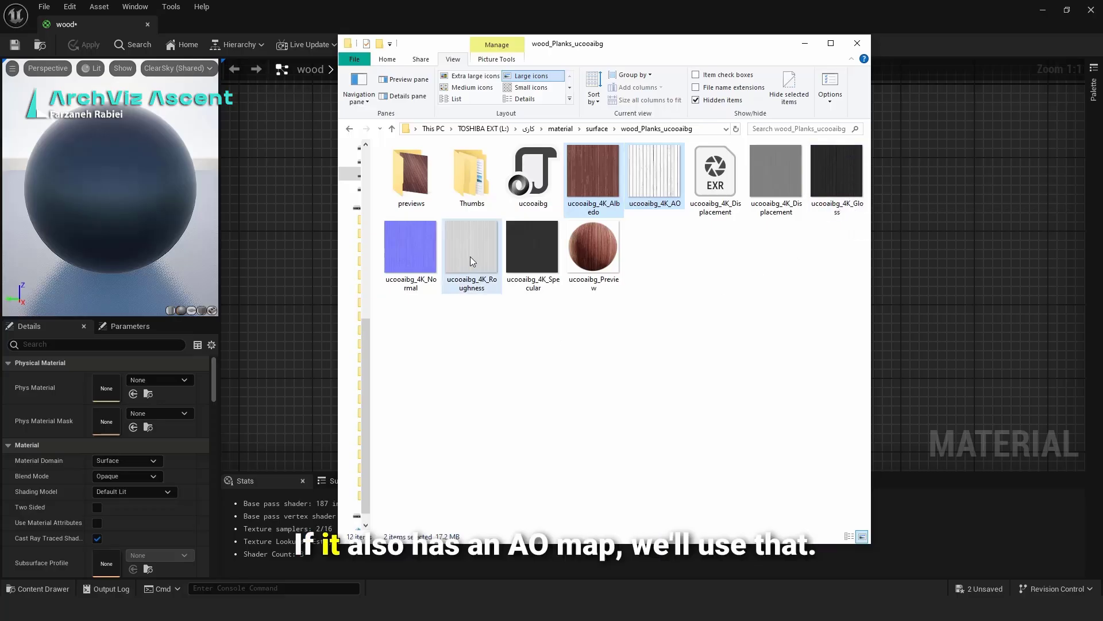
{"action": "left_click", "coordinate": [425, 259], "text": "ctrl"}
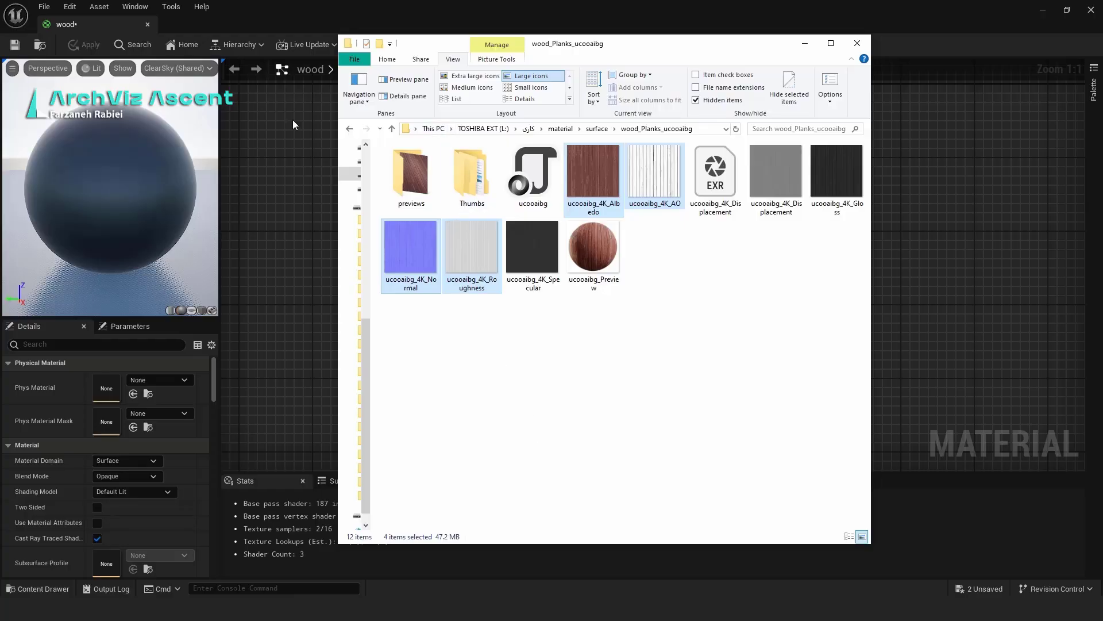
{"action": "left_click", "coordinate": [1042, 10]}
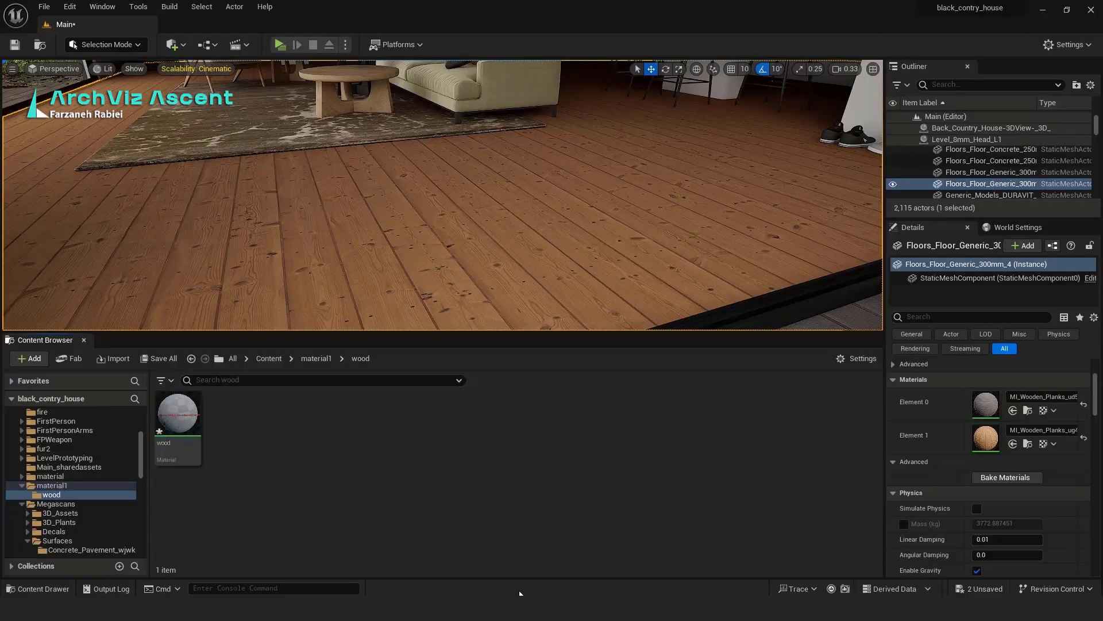
{"action": "left_click", "coordinate": [516, 609]}
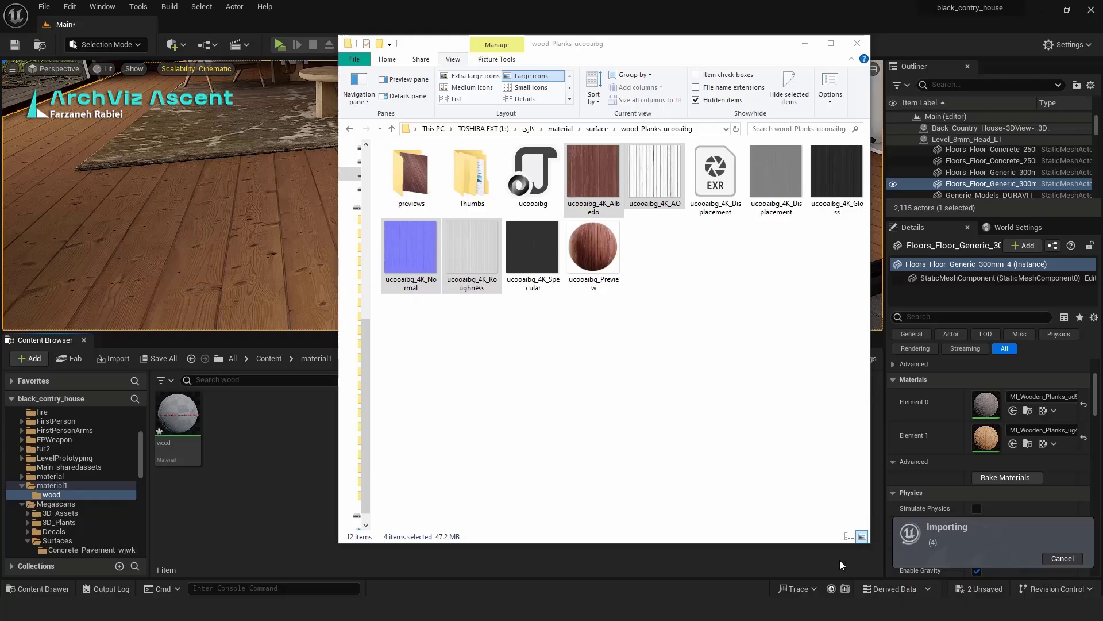
Step: Minimize the file window and save all unsaved content, including the Main level, the four textures and the wood material
{"action": "left_click", "coordinate": [807, 44]}
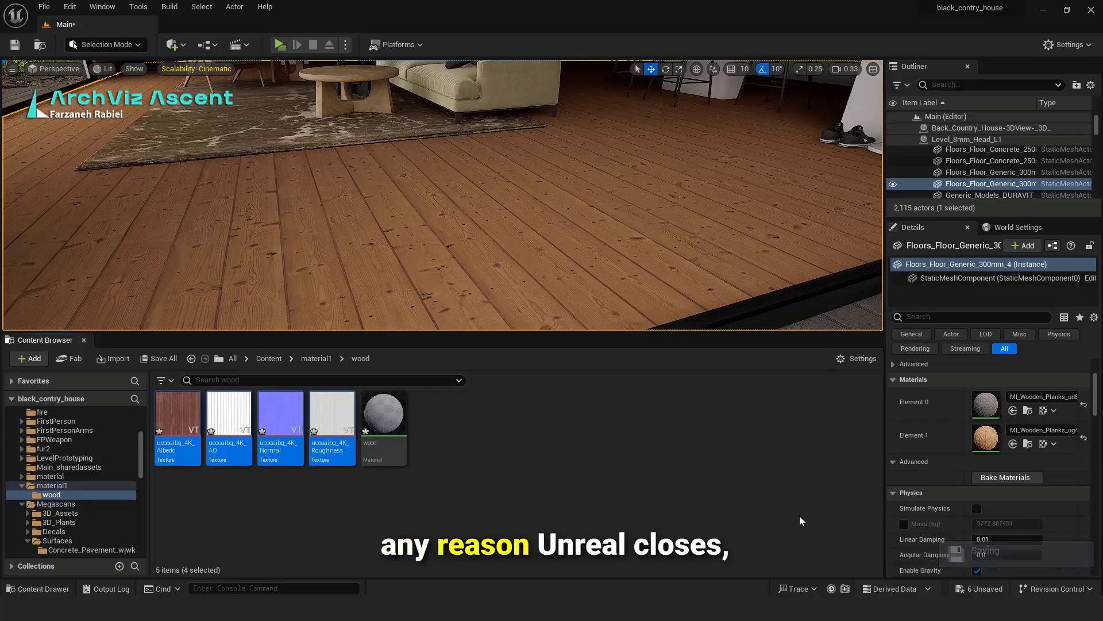
{"action": "left_click", "coordinate": [982, 588]}
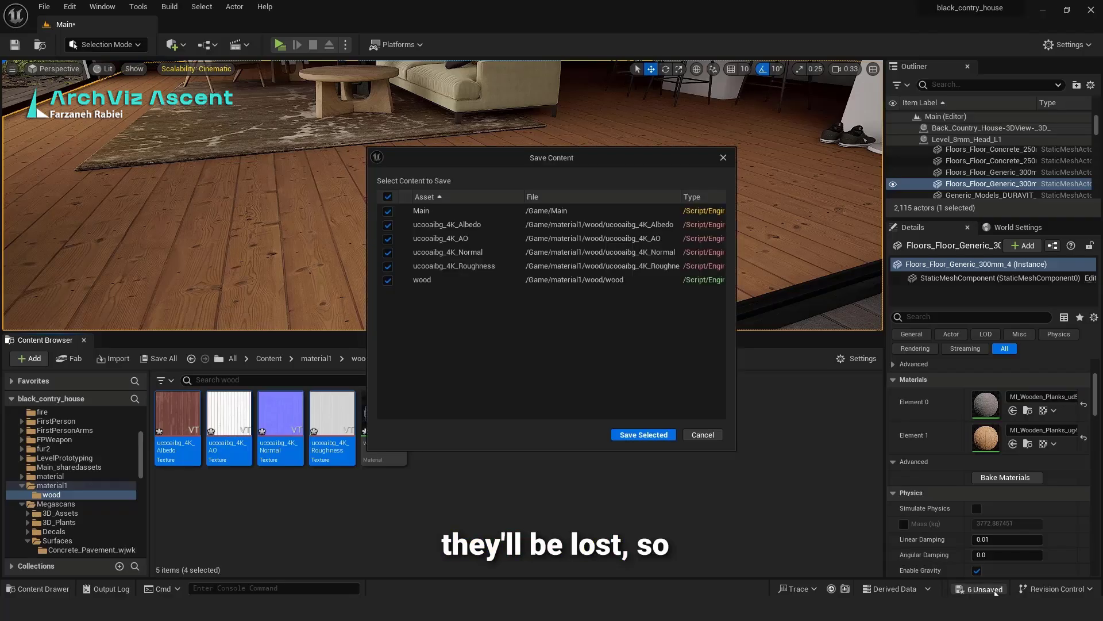
{"action": "left_click", "coordinate": [634, 436]}
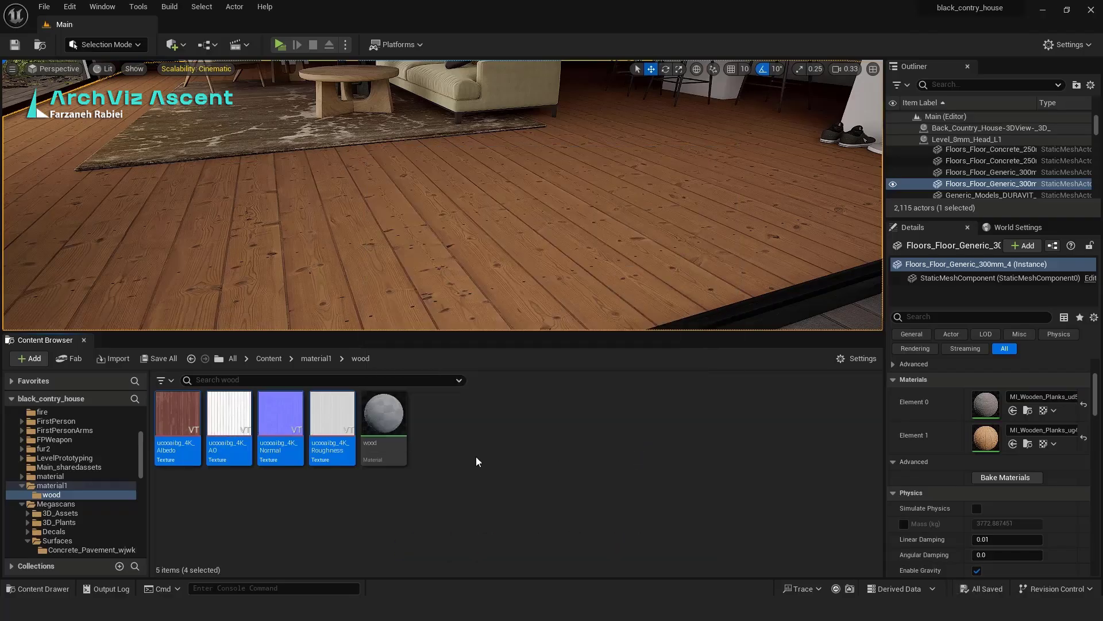
Step: Open the wood material and add the four ucooaibg 4K textures (Albedo, AO, Normal, Roughness) to its graph as Texture Samples
{"action": "left_click", "coordinate": [384, 414]}
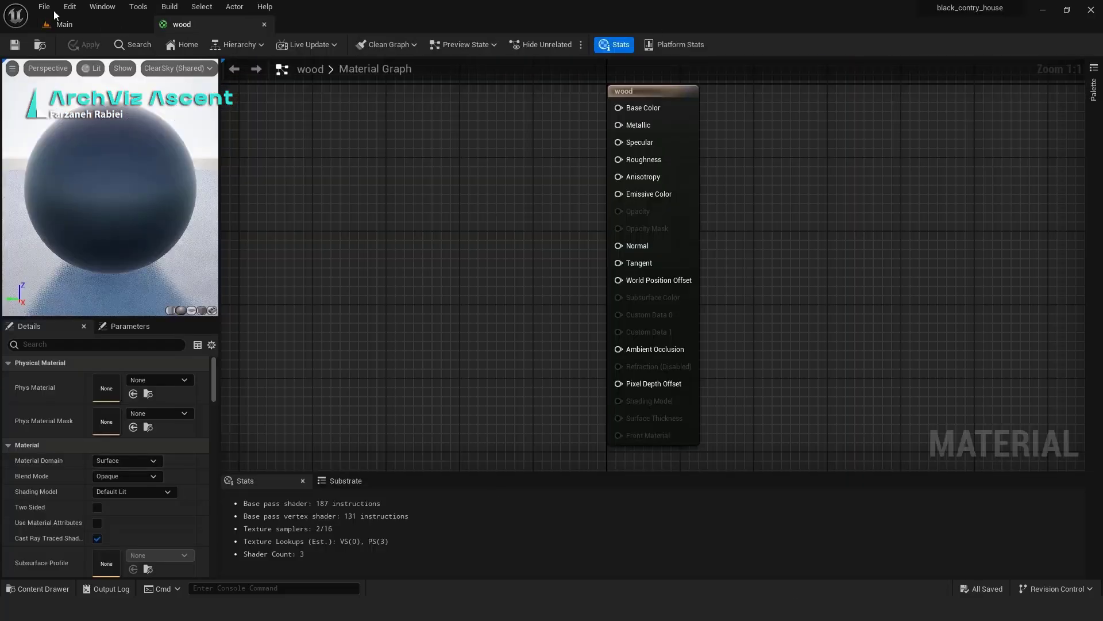
{"action": "left_click", "coordinate": [60, 23]}
{"action": "left_click", "coordinate": [332, 422]}
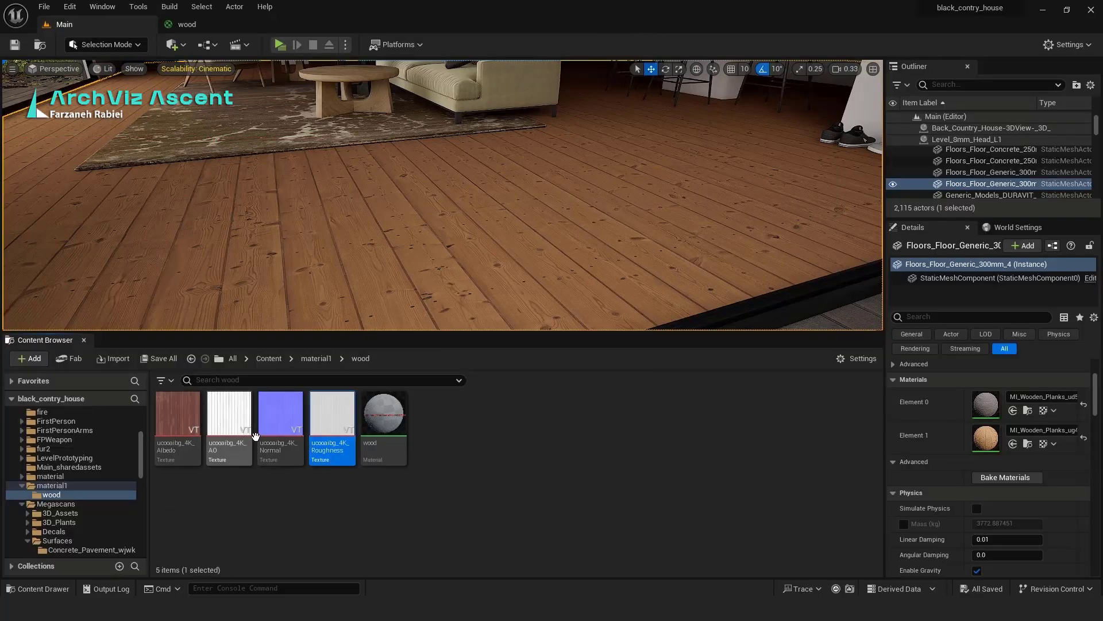
{"action": "left_click", "coordinate": [270, 420], "text": "ctrl"}
{"action": "left_click", "coordinate": [237, 414], "text": "ctrl"}
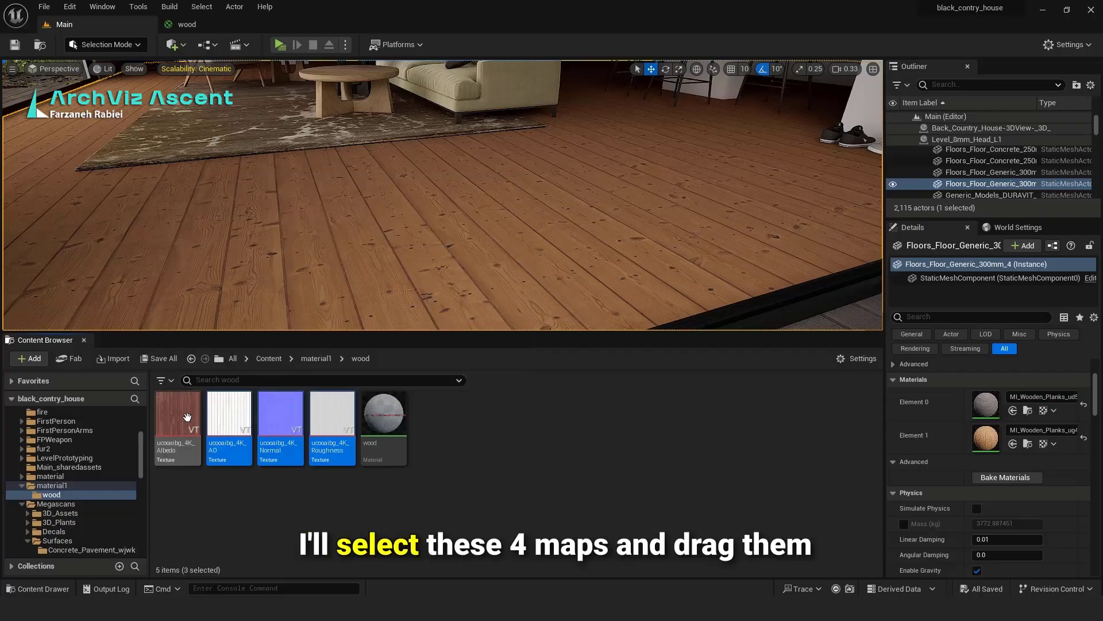
{"action": "left_click", "coordinate": [187, 417], "text": "ctrl"}
{"action": "left_click_drag", "start_coordinate": [187, 417], "coordinate": [390, 75]}
Step: Spread the overlapping Texture Sample nodes apart into a column and move the wood result node farther from them
{"action": "left_click_drag", "start_coordinate": [466, 248], "coordinate": [355, 389]}
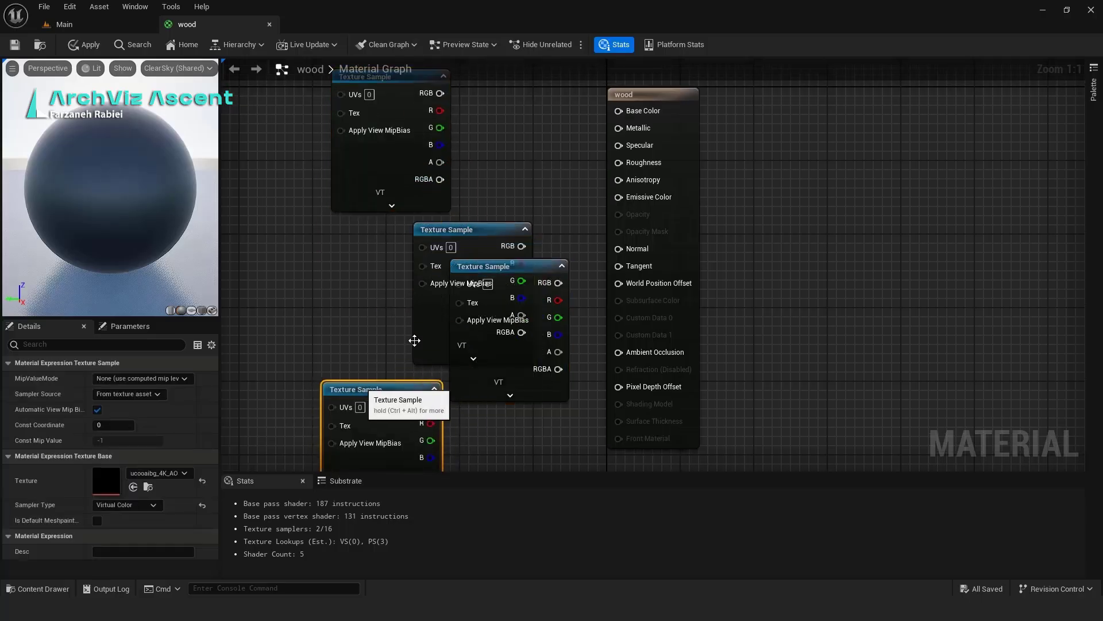
{"action": "scroll", "coordinate": [479, 198], "scroll_direction": "down", "scroll_amount": 3}
{"action": "left_click_drag", "start_coordinate": [482, 252], "coordinate": [397, 446]}
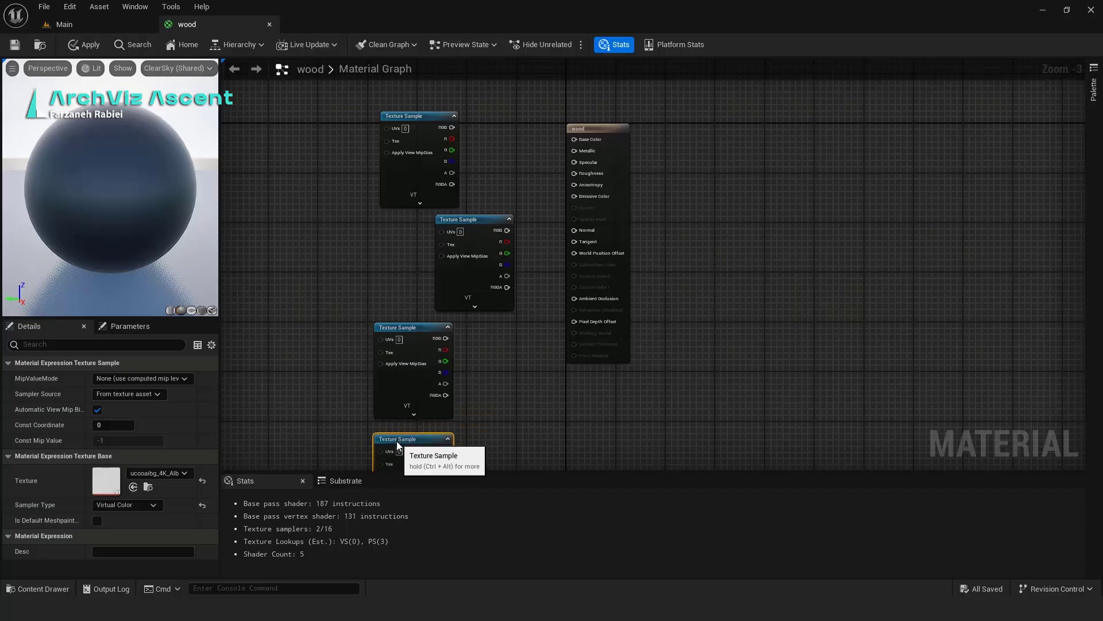
{"action": "left_click_drag", "start_coordinate": [471, 230], "coordinate": [408, 232]}
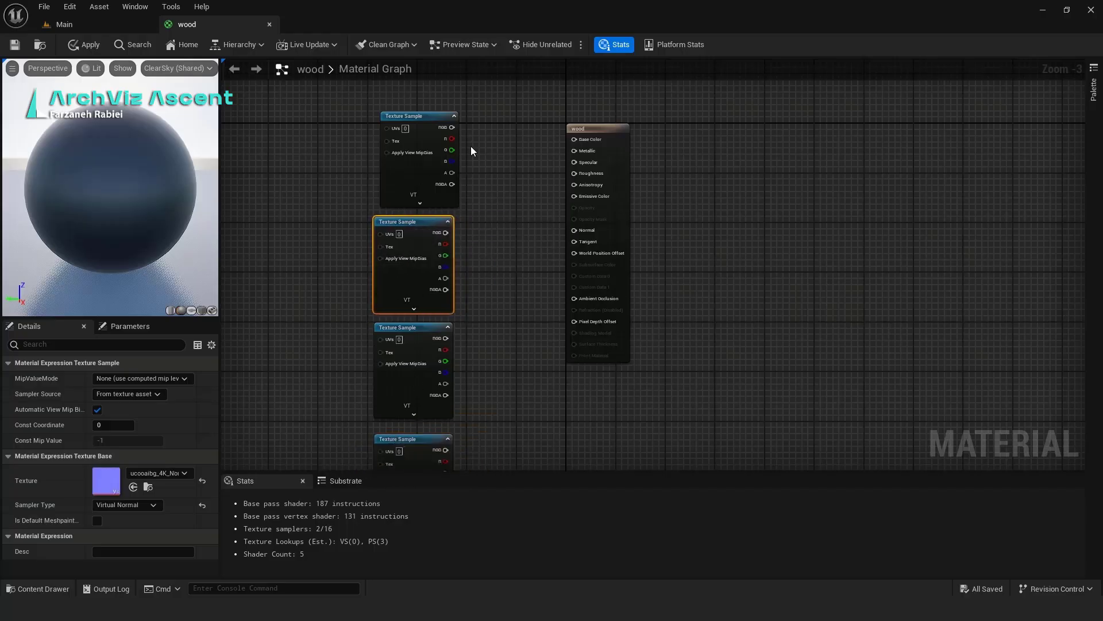
{"action": "left_click_drag", "start_coordinate": [629, 130], "coordinate": [725, 146]}
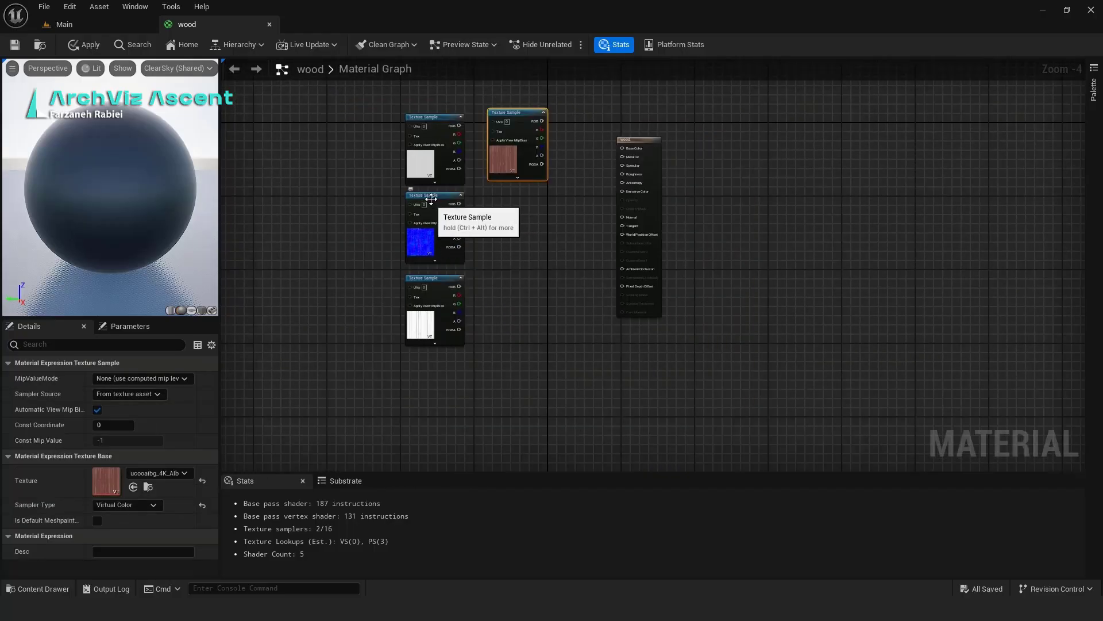
Step: Reorder the Texture Sample nodes into a vertical sequence of Albedo, Roughness, AO and Normal
{"action": "left_click_drag", "start_coordinate": [427, 203], "coordinate": [501, 356]}
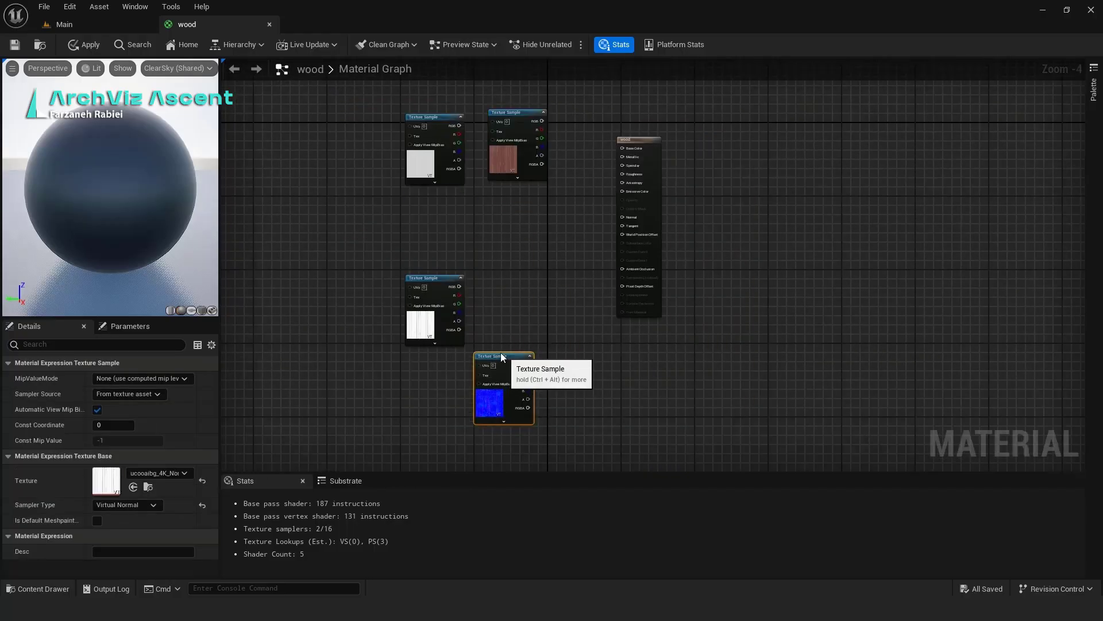
{"action": "scroll", "coordinate": [500, 355], "scroll_direction": "up", "scroll_amount": 3}
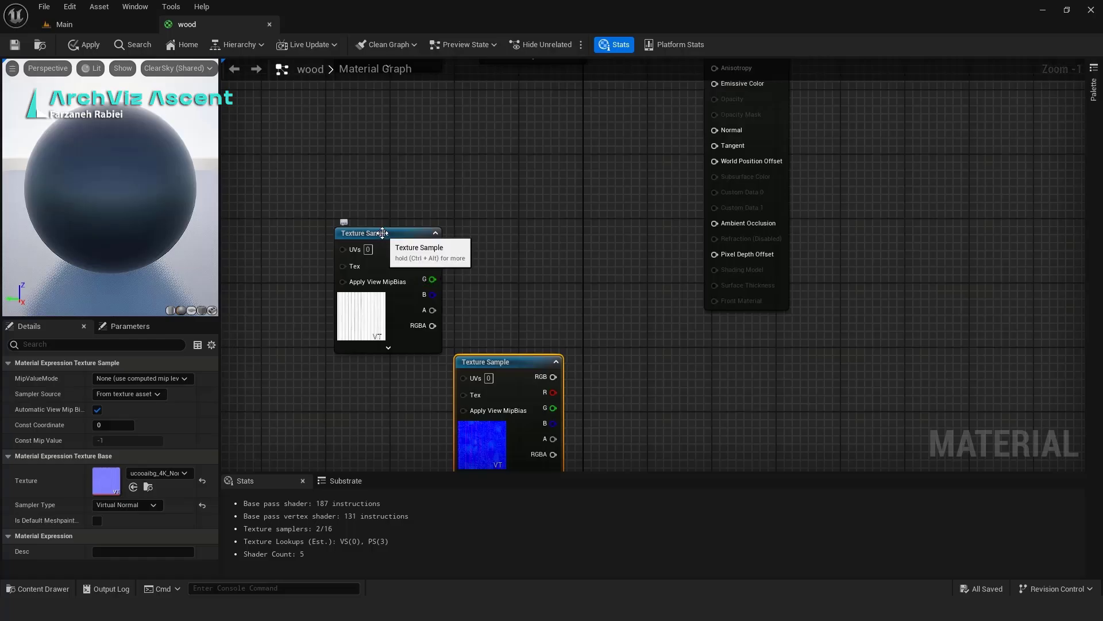
{"action": "left_click_drag", "start_coordinate": [382, 233], "coordinate": [503, 224]}
{"action": "scroll", "coordinate": [441, 235], "scroll_direction": "down", "scroll_amount": 2}
{"action": "right_click_drag", "start_coordinate": [441, 235], "coordinate": [447, 269]}
{"action": "right_click_drag", "start_coordinate": [442, 215], "coordinate": [450, 316]}
{"action": "scroll", "coordinate": [426, 136], "scroll_direction": "up", "scroll_amount": 2}
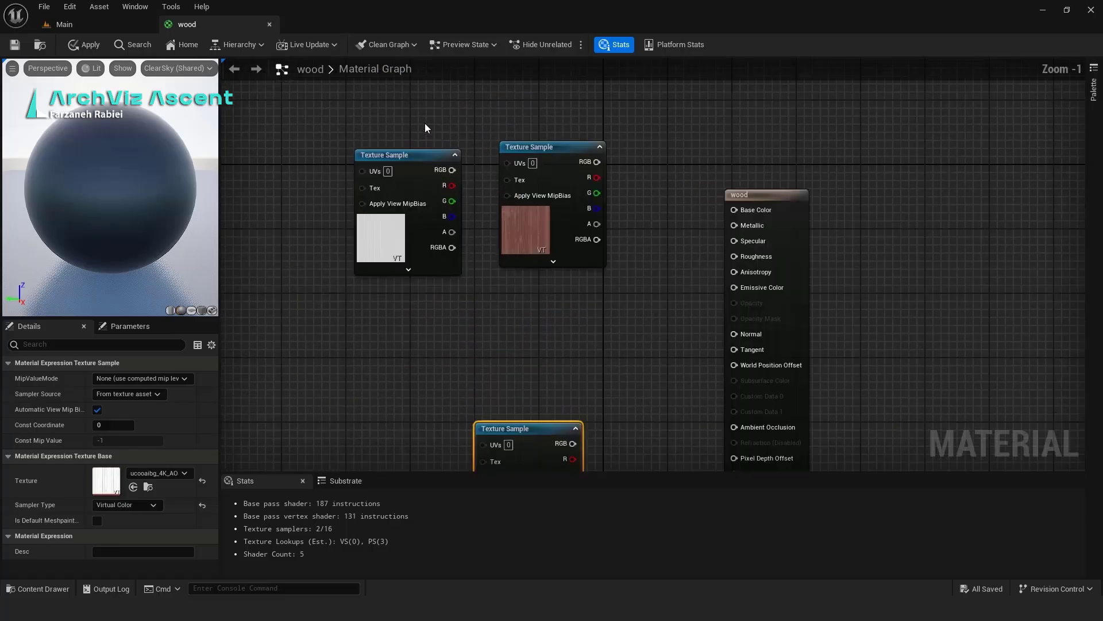
{"action": "left_click_drag", "start_coordinate": [419, 157], "coordinate": [556, 294]}
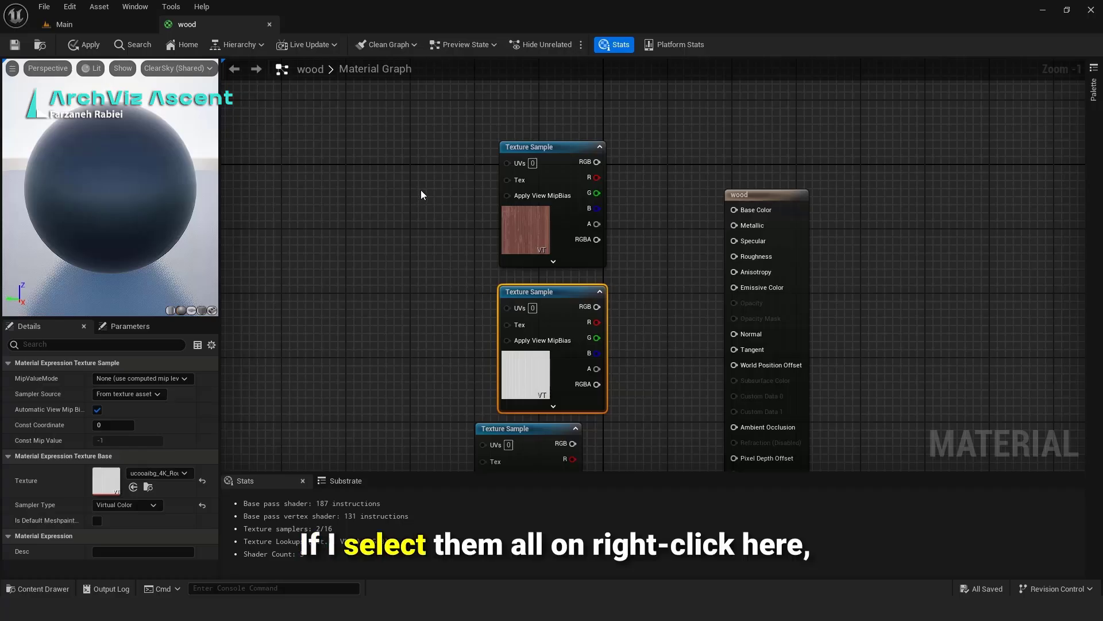
Step: Align the centers of all four Texture Sample nodes and connect the Albedo sample's RGB output to Base Color
{"action": "scroll", "coordinate": [421, 190], "scroll_direction": "down", "scroll_amount": 2}
{"action": "scroll", "coordinate": [610, 313], "scroll_direction": "down", "scroll_amount": 4}
{"action": "left_click_drag", "start_coordinate": [577, 211], "coordinate": [502, 405]}
{"action": "scroll", "coordinate": [543, 278], "scroll_direction": "up", "scroll_amount": 3}
{"action": "right_click", "coordinate": [547, 264]}
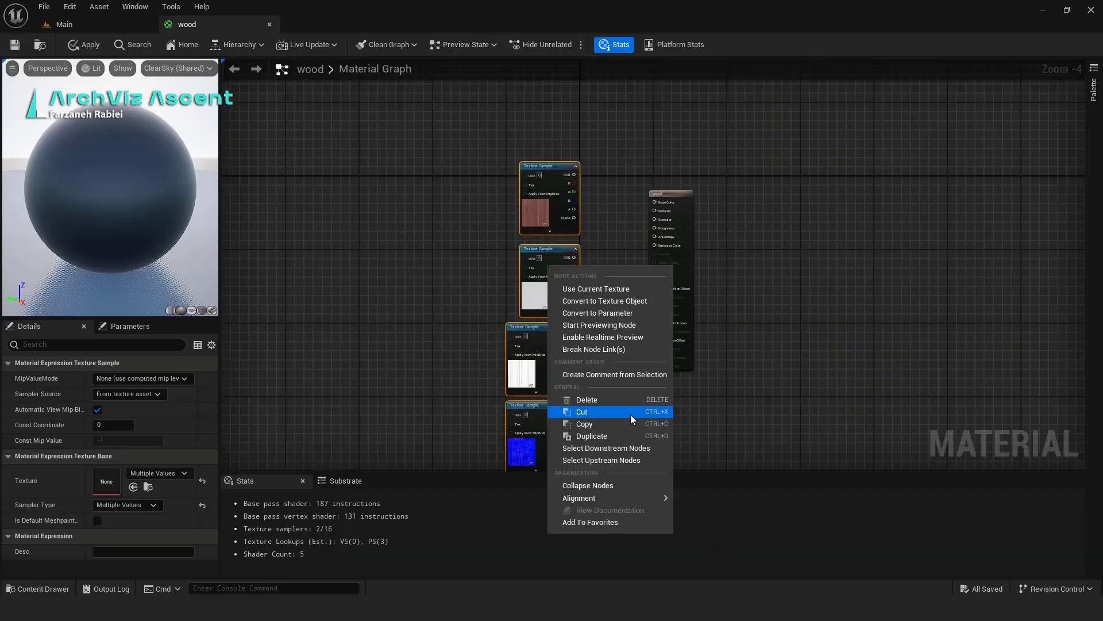
{"action": "mouse_move", "coordinate": [623, 498]}
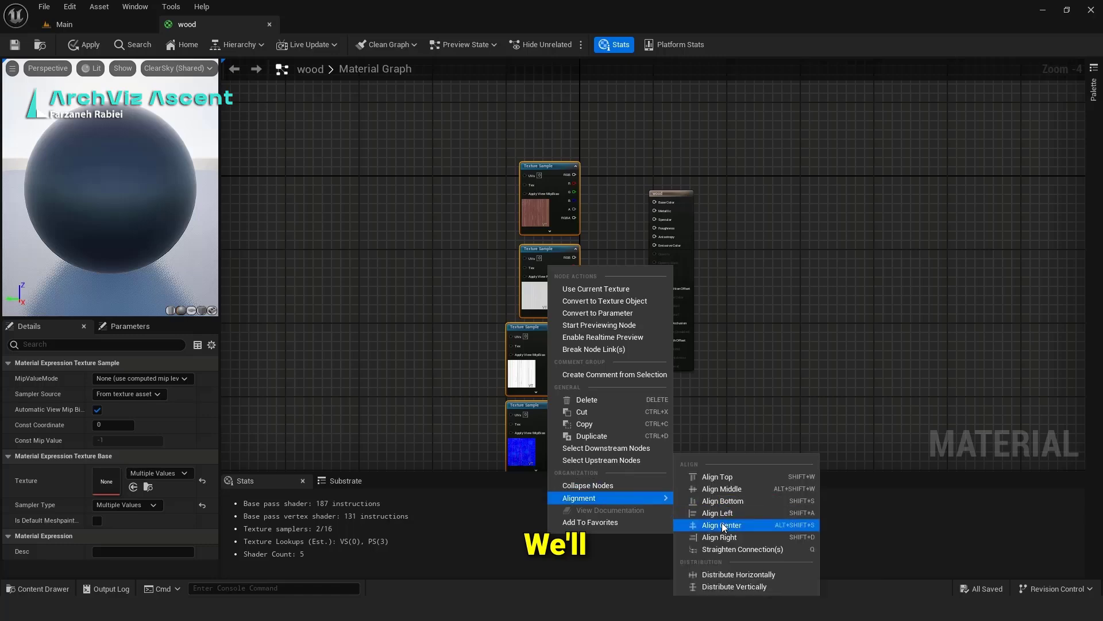
{"action": "left_click", "coordinate": [722, 523]}
{"action": "left_click", "coordinate": [636, 411]}
{"action": "scroll", "coordinate": [611, 229], "scroll_direction": "up", "scroll_amount": 4}
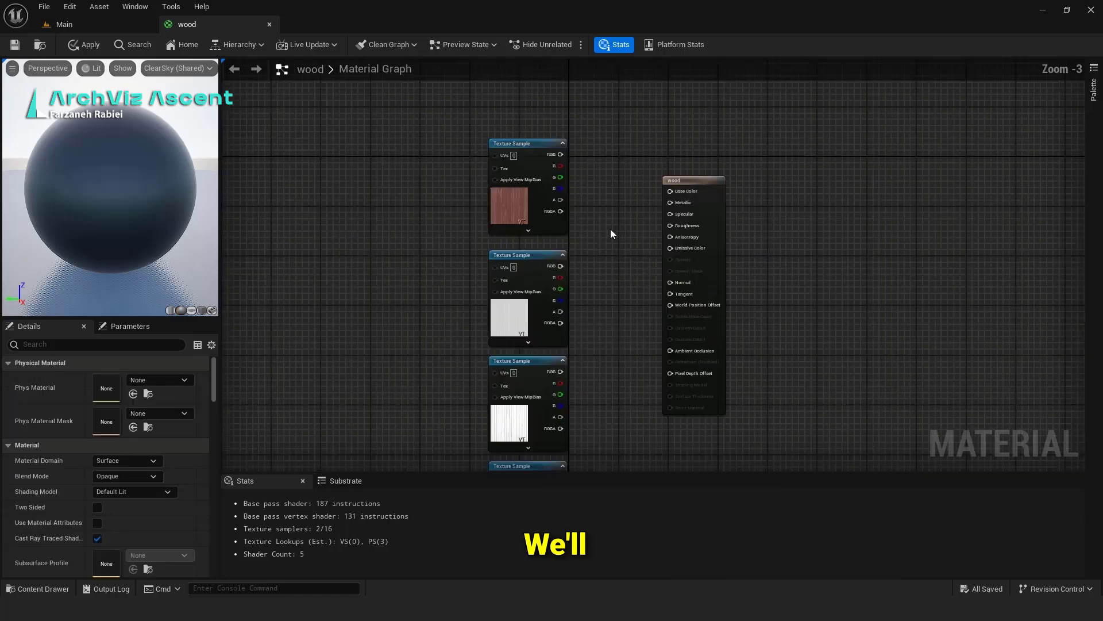
{"action": "left_click_drag", "start_coordinate": [556, 125], "coordinate": [714, 175]}
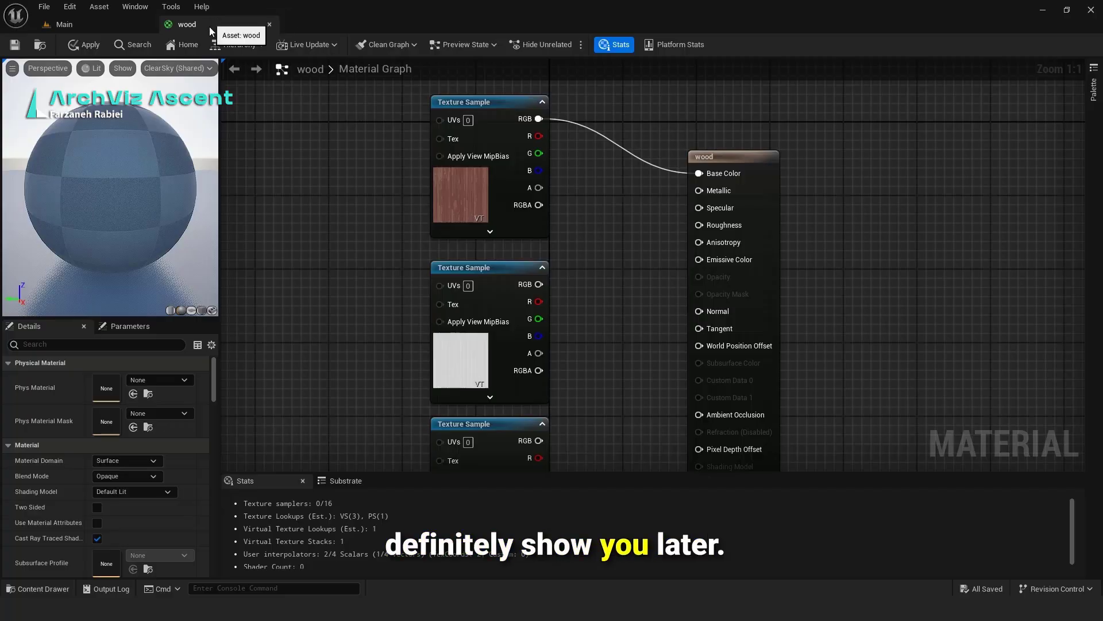
Step: Detach the wood material editor into its own window beside the level viewport, with the connected nodes in view
{"action": "left_click_drag", "start_coordinate": [204, 30], "coordinate": [610, 155]}
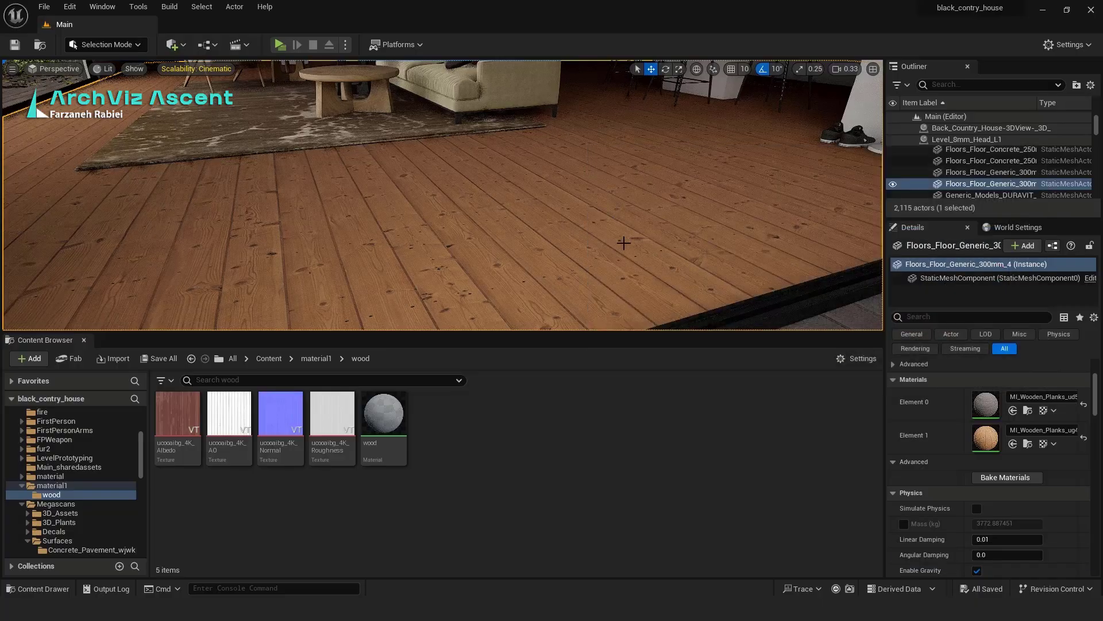
{"action": "left_click_drag", "start_coordinate": [664, 415], "coordinate": [665, 580]}
{"action": "scroll", "coordinate": [793, 195], "scroll_direction": "down", "scroll_amount": 8}
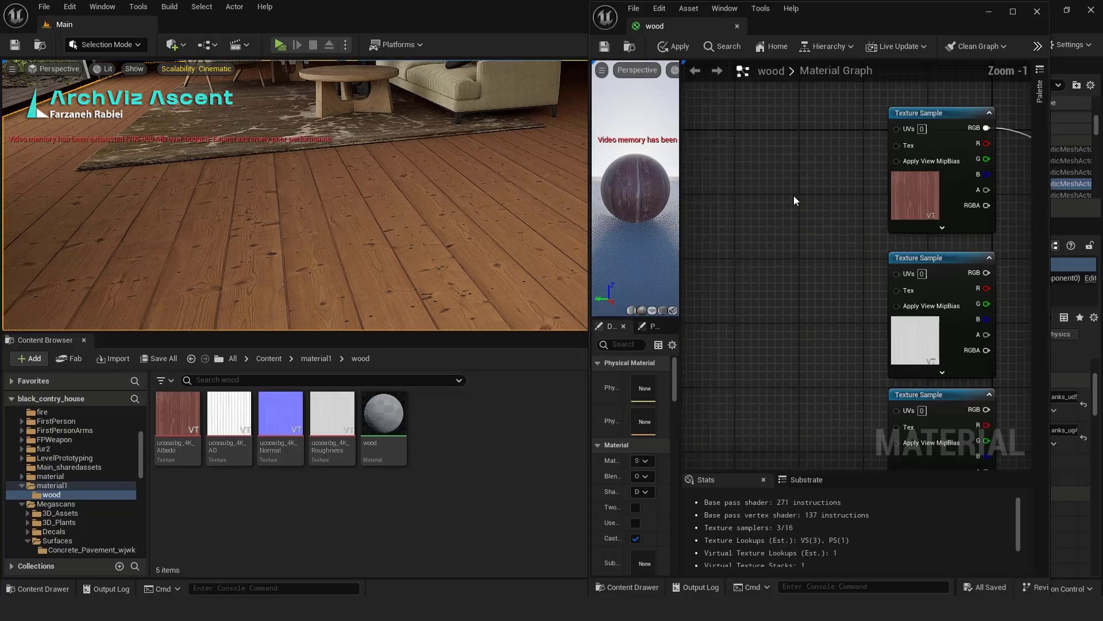
{"action": "scroll", "coordinate": [833, 185], "scroll_direction": "up", "scroll_amount": 4}
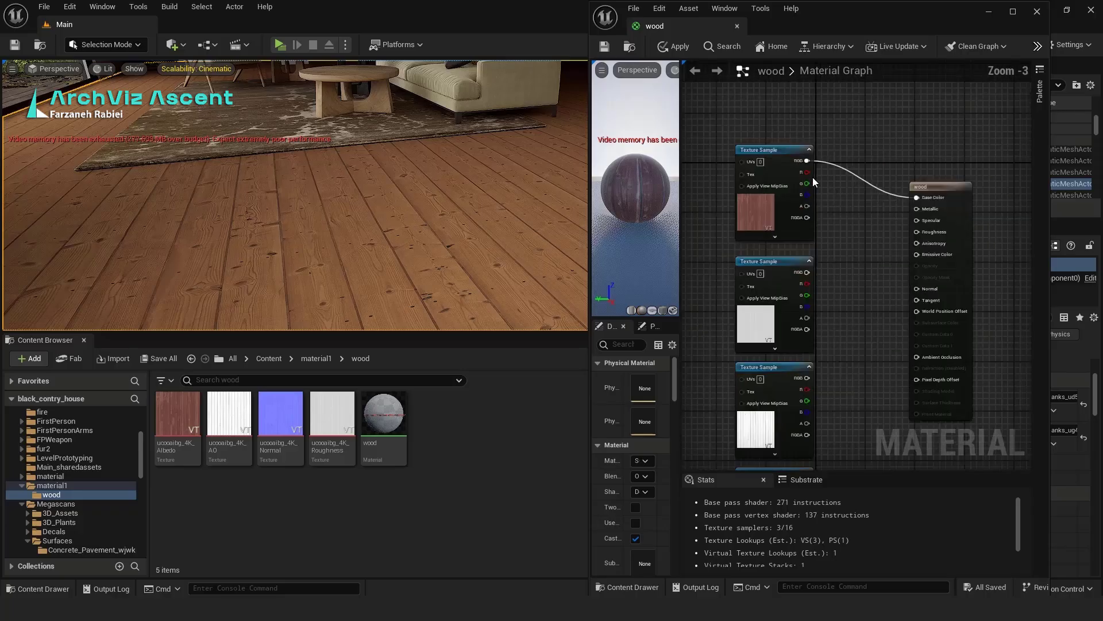
Step: Save the wood material, apply it to the living room floor and inspect the planks' texture scale
{"action": "left_click", "coordinate": [604, 47]}
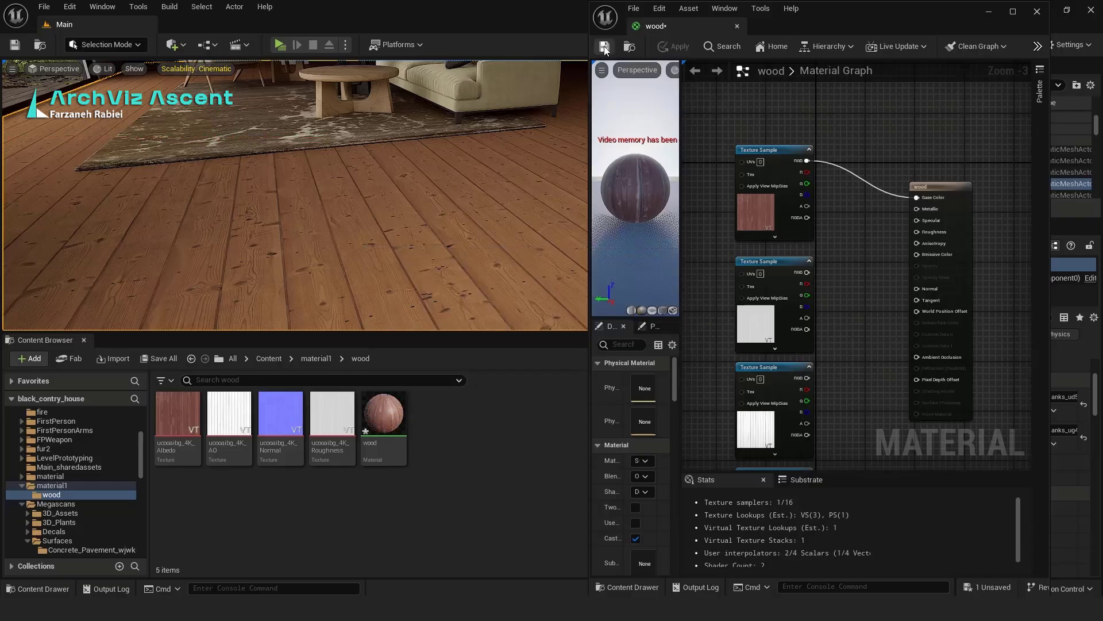
{"action": "left_click", "coordinate": [604, 47]}
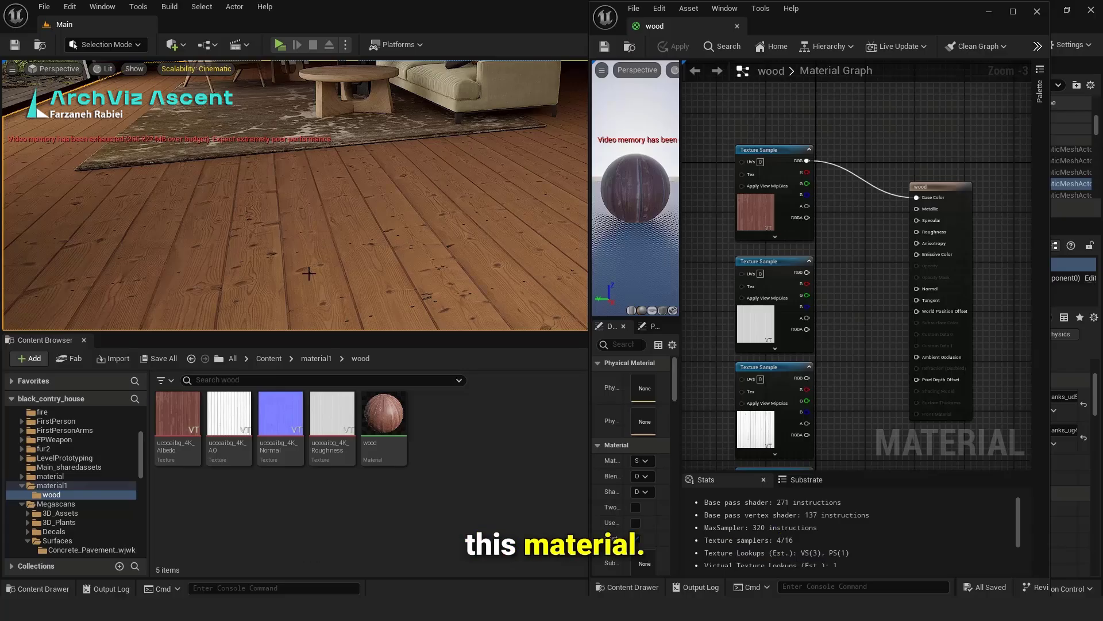
{"action": "left_click_drag", "start_coordinate": [383, 417], "coordinate": [390, 227]}
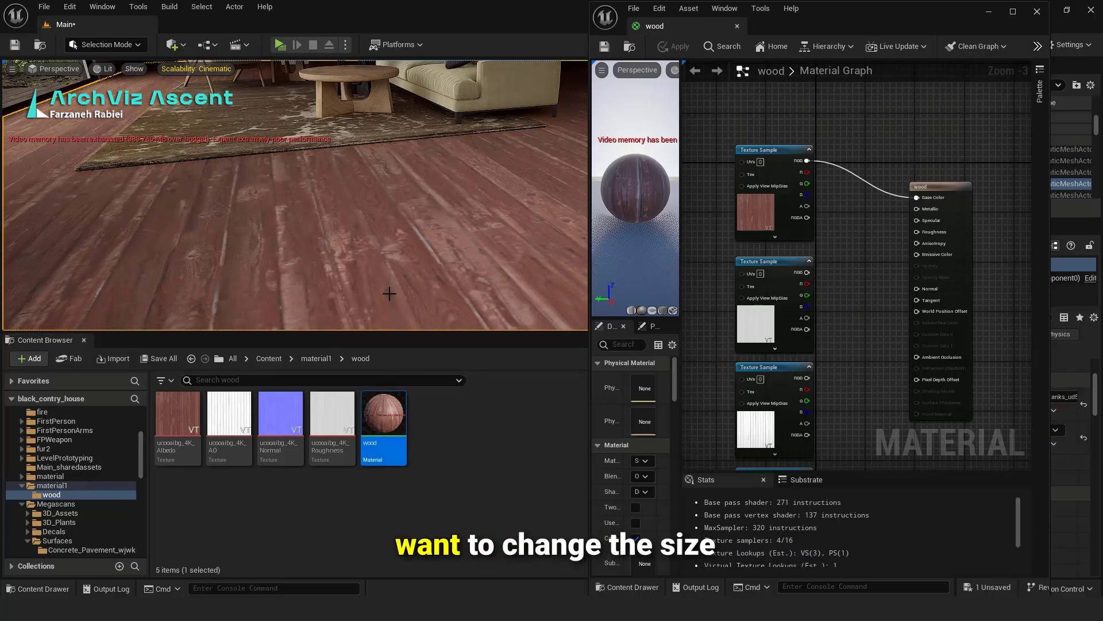
{"action": "right_click_drag", "start_coordinate": [390, 227], "coordinate": [453, 181]}
{"action": "right_click_drag", "start_coordinate": [338, 226], "coordinate": [339, 264]}
{"action": "scroll", "coordinate": [338, 226], "scroll_direction": "up", "scroll_amount": 2}
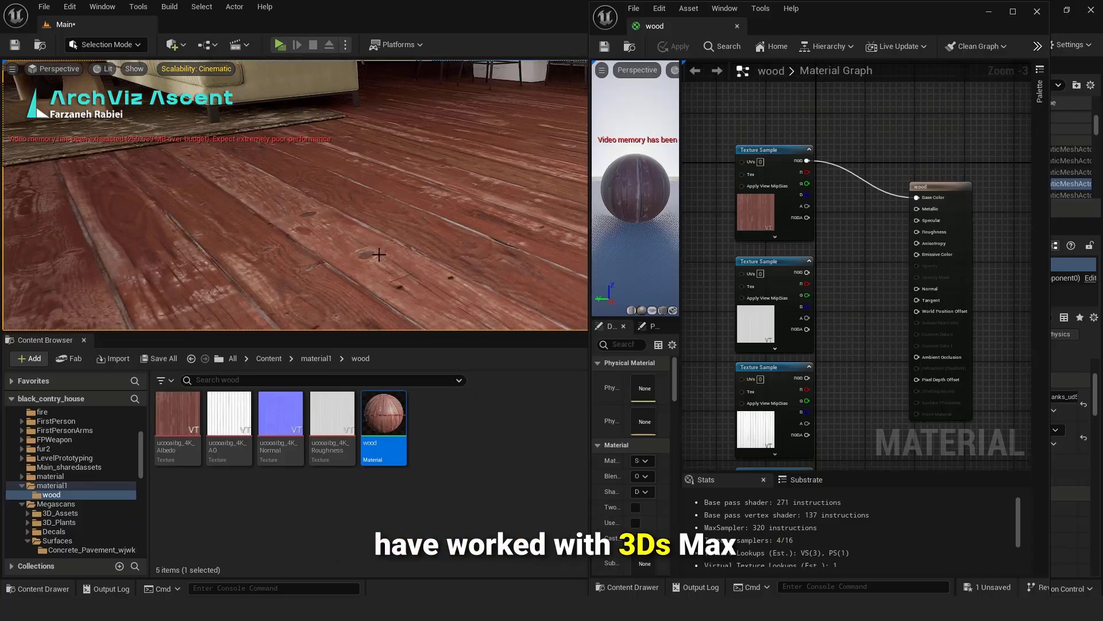
{"action": "scroll", "coordinate": [391, 246], "scroll_direction": "down", "scroll_amount": 5}
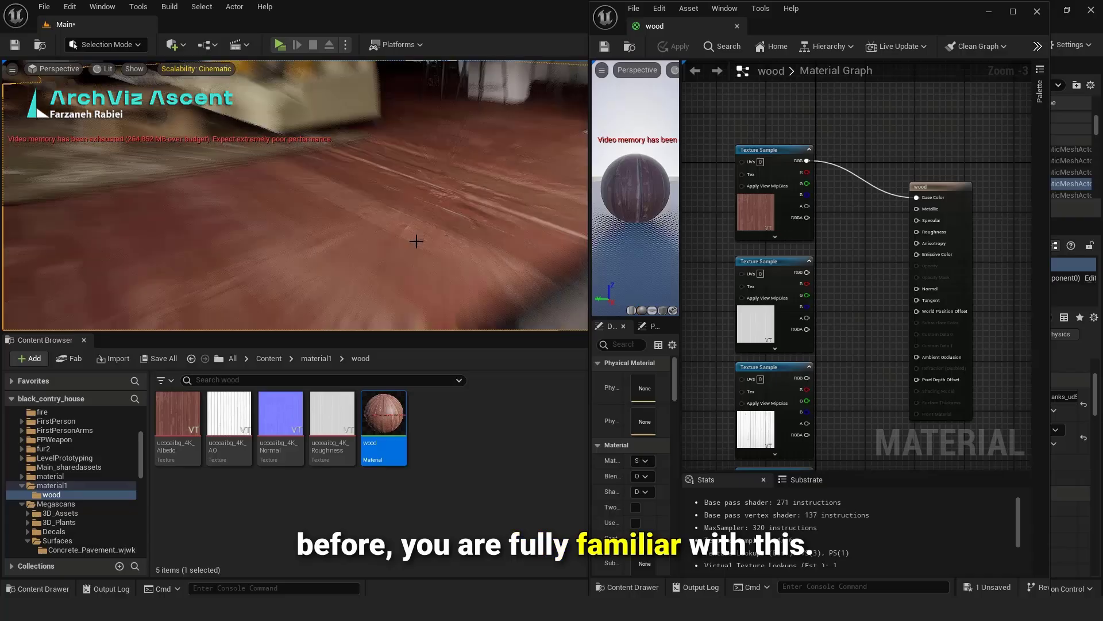
{"action": "right_click_drag", "start_coordinate": [382, 229], "coordinate": [389, 254]}
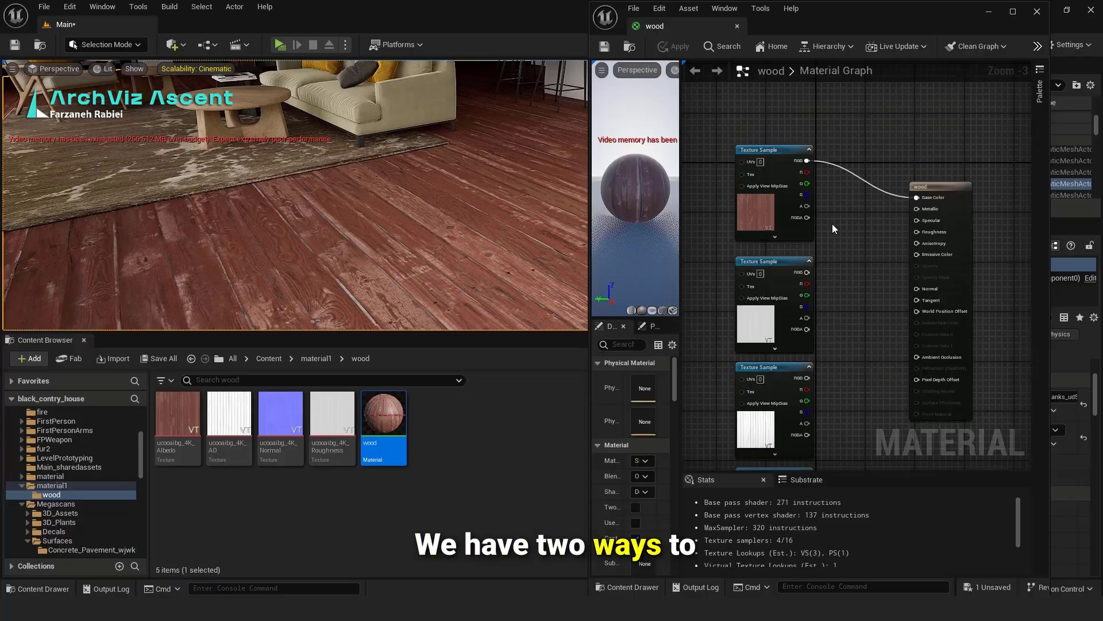
Step: Add a TexCoord node to the left of the Texture Samples and check its tiling options
{"action": "scroll", "coordinate": [886, 232], "scroll_direction": "down", "scroll_amount": 4}
{"action": "scroll", "coordinate": [794, 208], "scroll_direction": "up", "scroll_amount": 4}
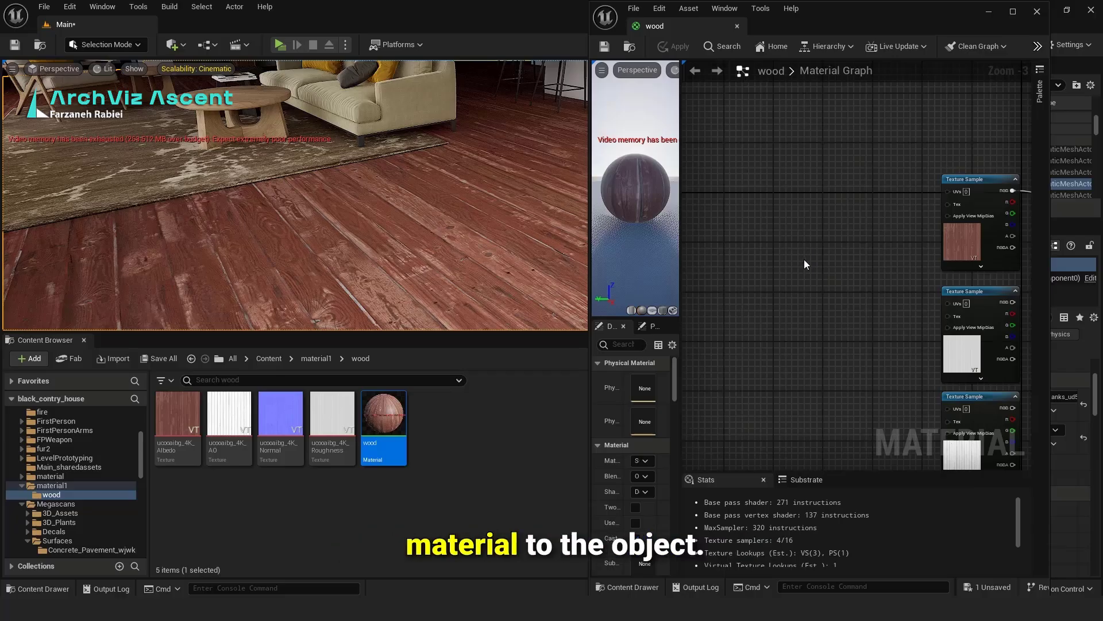
{"action": "key", "text": "u"}
{"action": "left_click", "coordinate": [781, 236]}
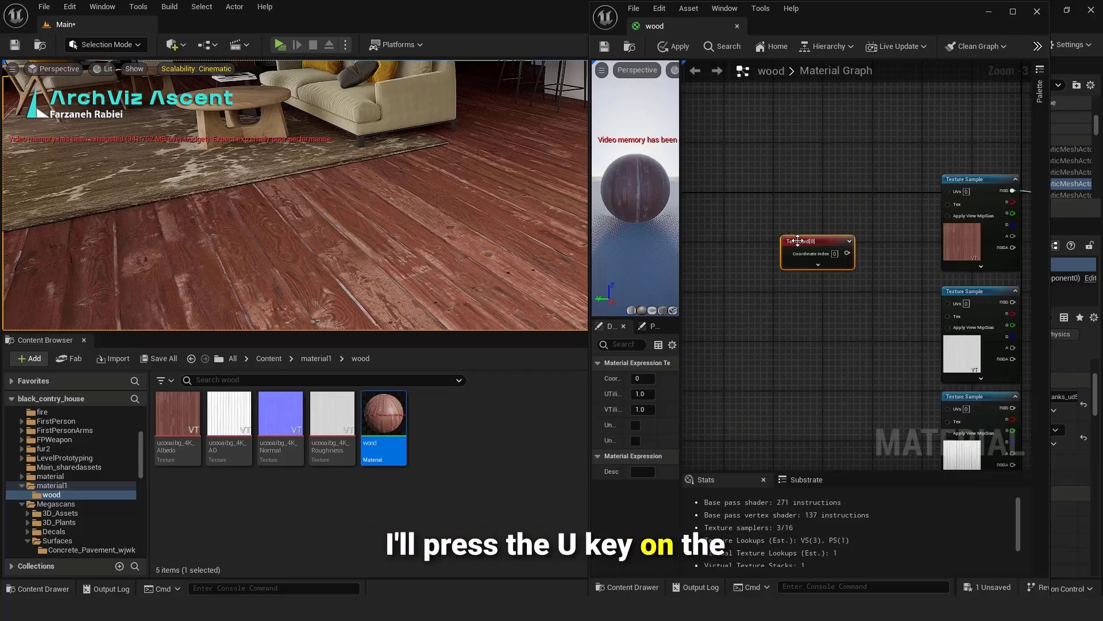
{"action": "left_click_drag", "start_coordinate": [794, 241], "coordinate": [719, 208]}
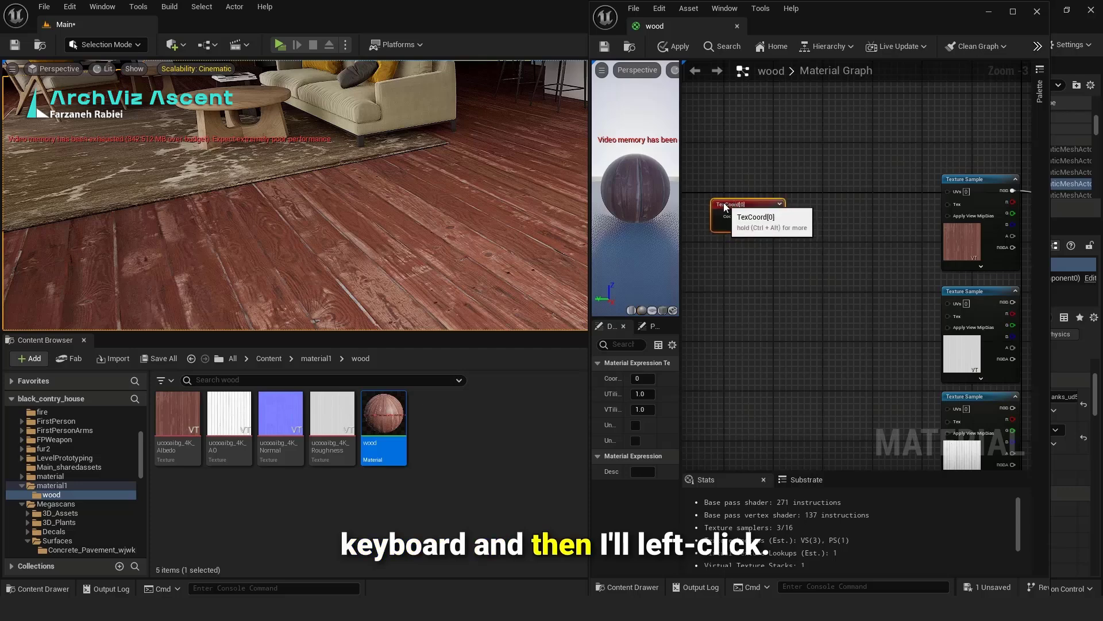
{"action": "left_click", "coordinate": [835, 269]}
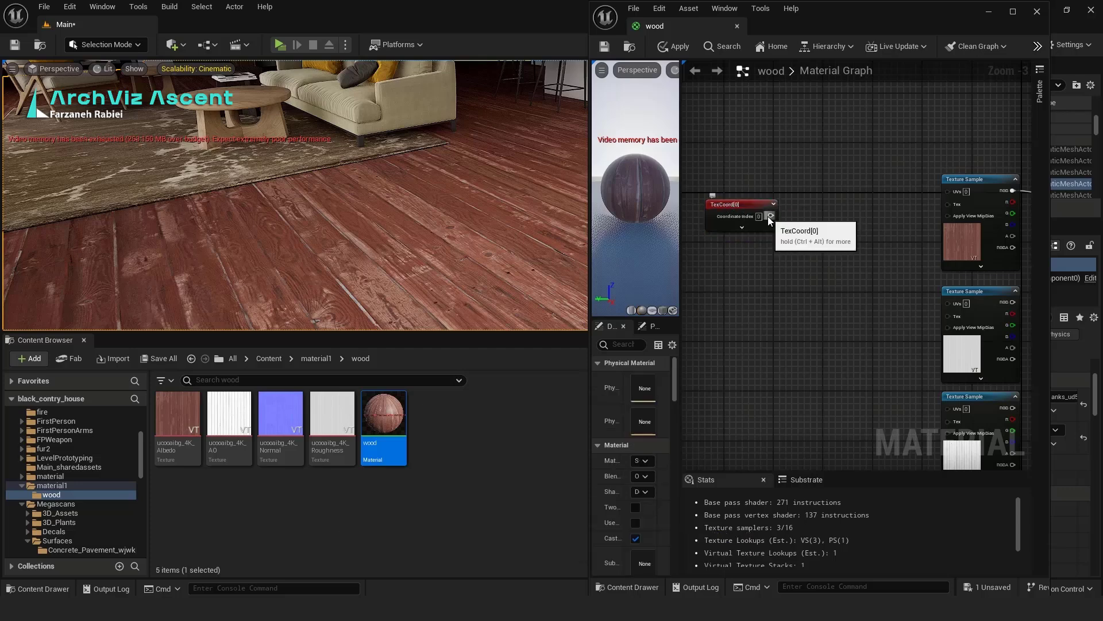
{"action": "left_click", "coordinate": [742, 227]}
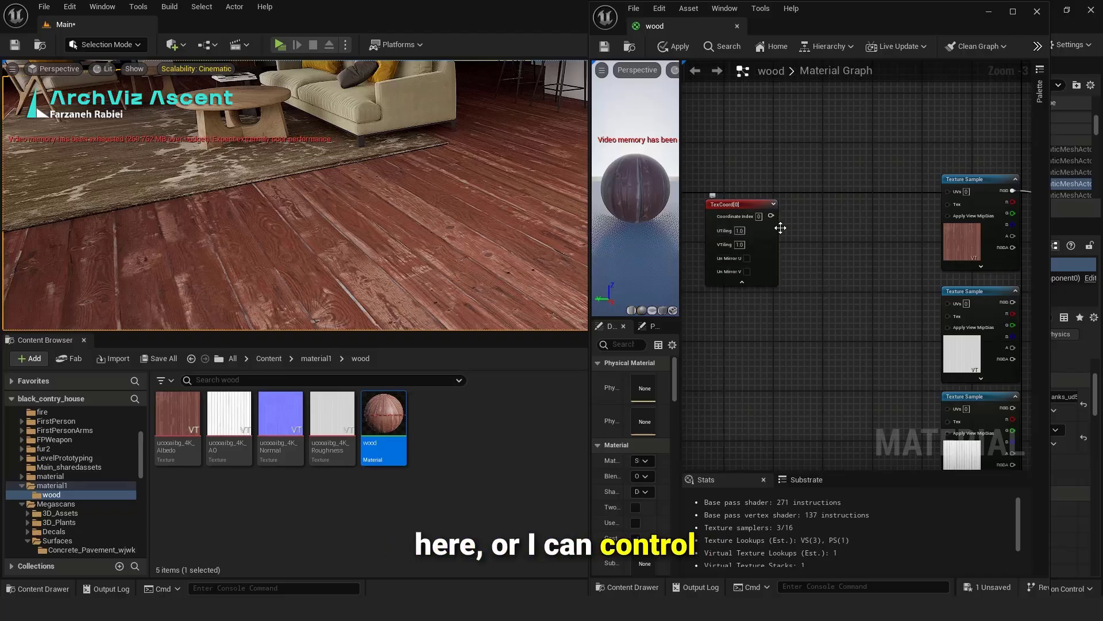
{"action": "left_click", "coordinate": [742, 282]}
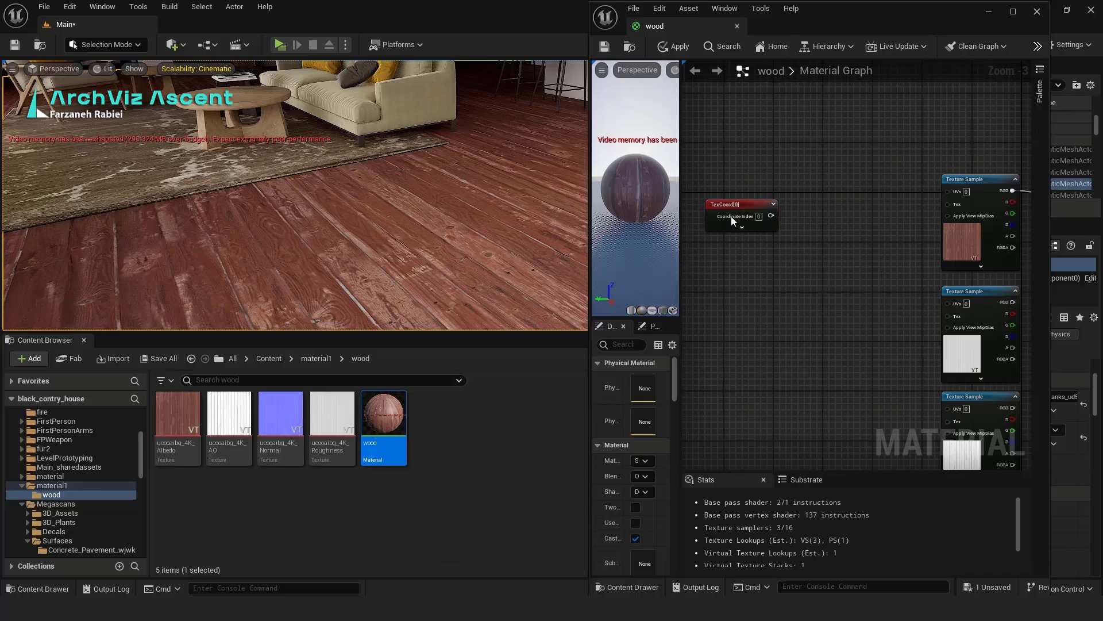
Step: Add a Multiply node with TexCoord connected to input A and a new Constant node connected to input B
{"action": "left_click", "coordinate": [805, 243]}
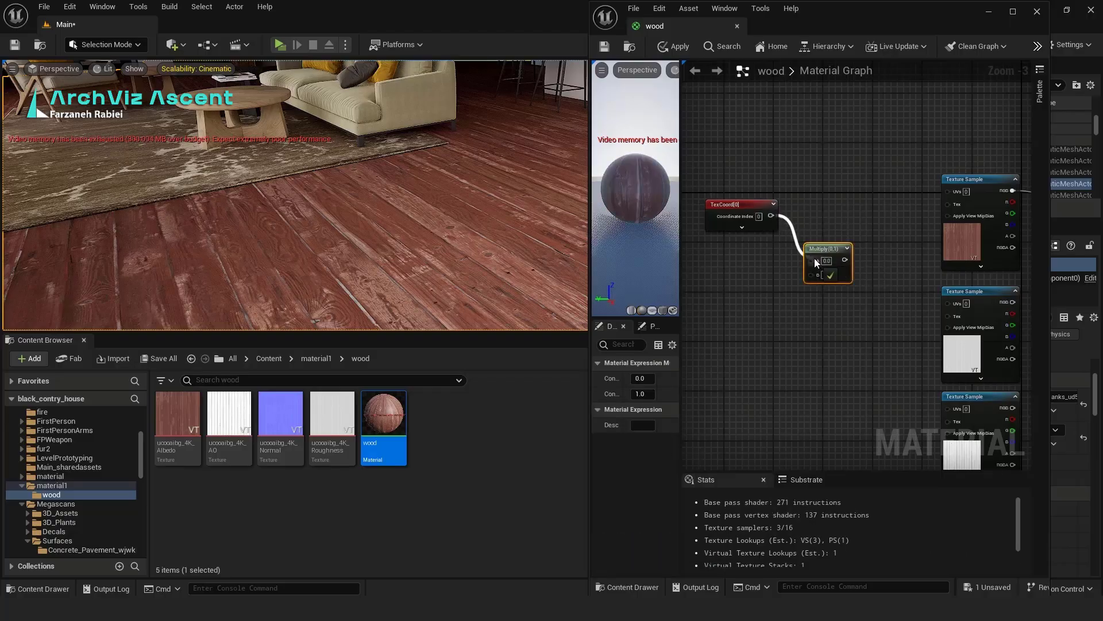
{"action": "left_click_drag", "start_coordinate": [815, 258], "coordinate": [815, 258]}
{"action": "left_click", "coordinate": [797, 288]}
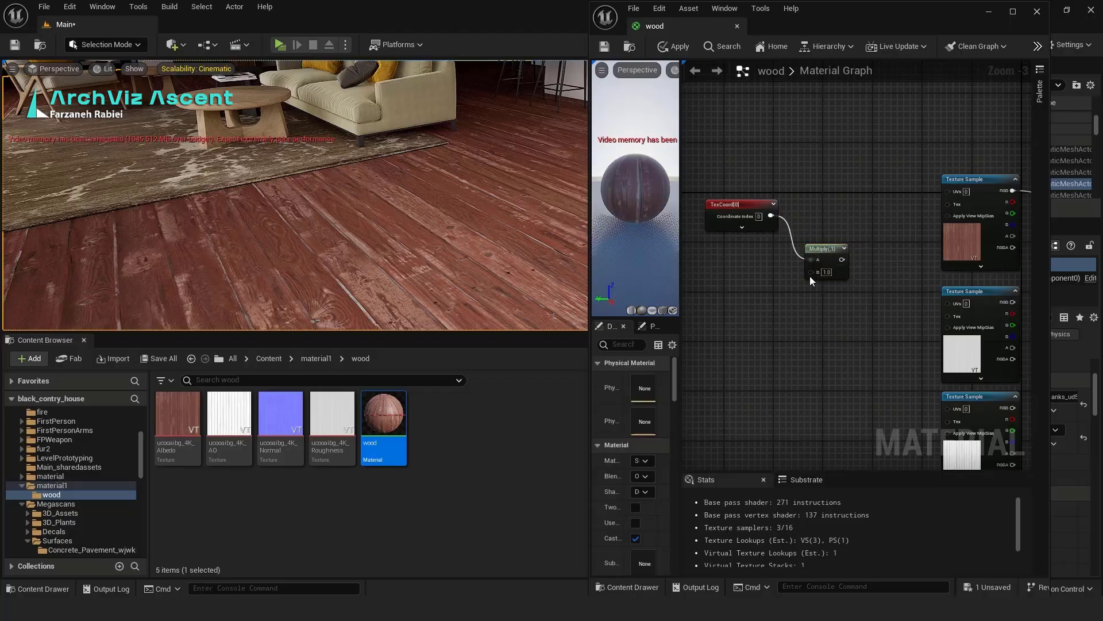
{"action": "left_click", "coordinate": [757, 278]}
{"action": "left_click_drag", "start_coordinate": [757, 279], "coordinate": [812, 270]}
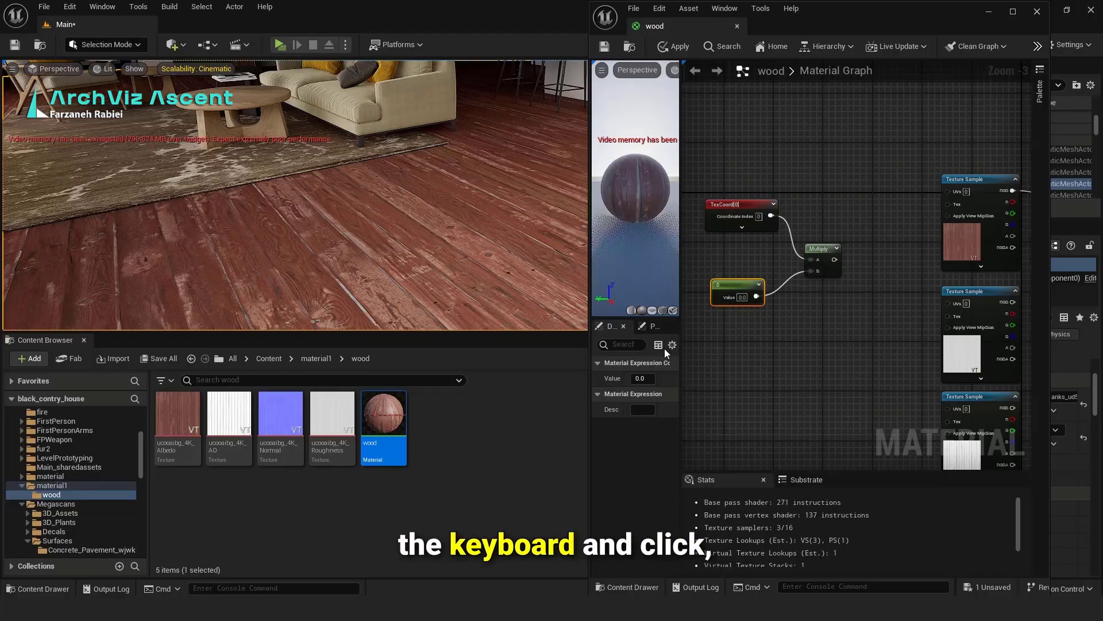
Step: Try a value of 0.13 on the Constant node and set it back to 0
{"action": "left_click_drag", "start_coordinate": [639, 379], "coordinate": [646, 383]}
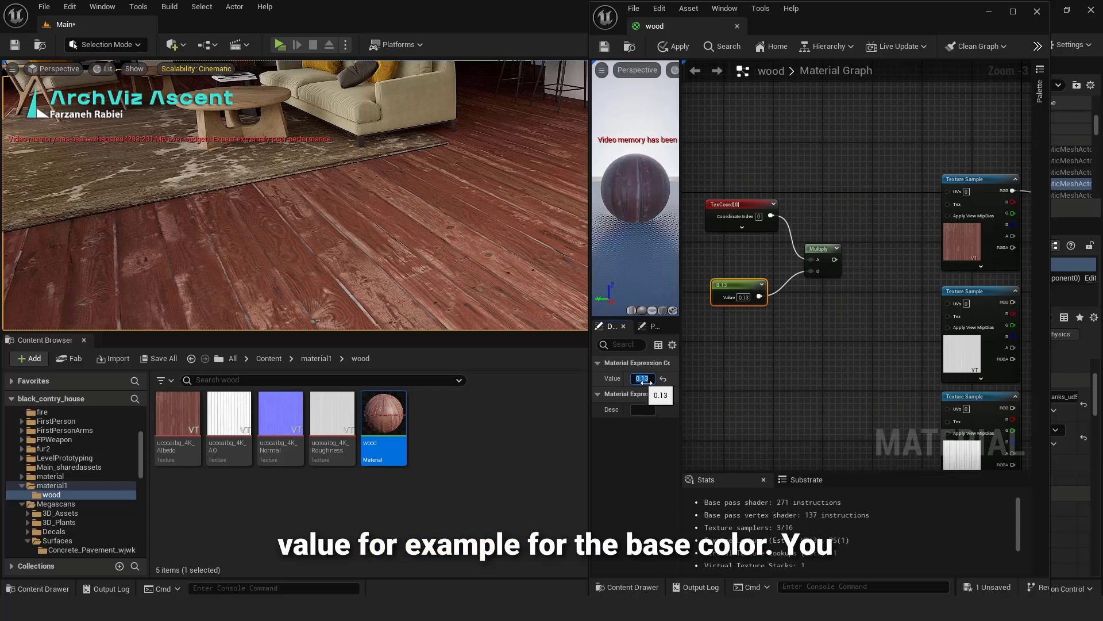
{"action": "type", "text": "0"}
{"action": "key", "text": "Return"}
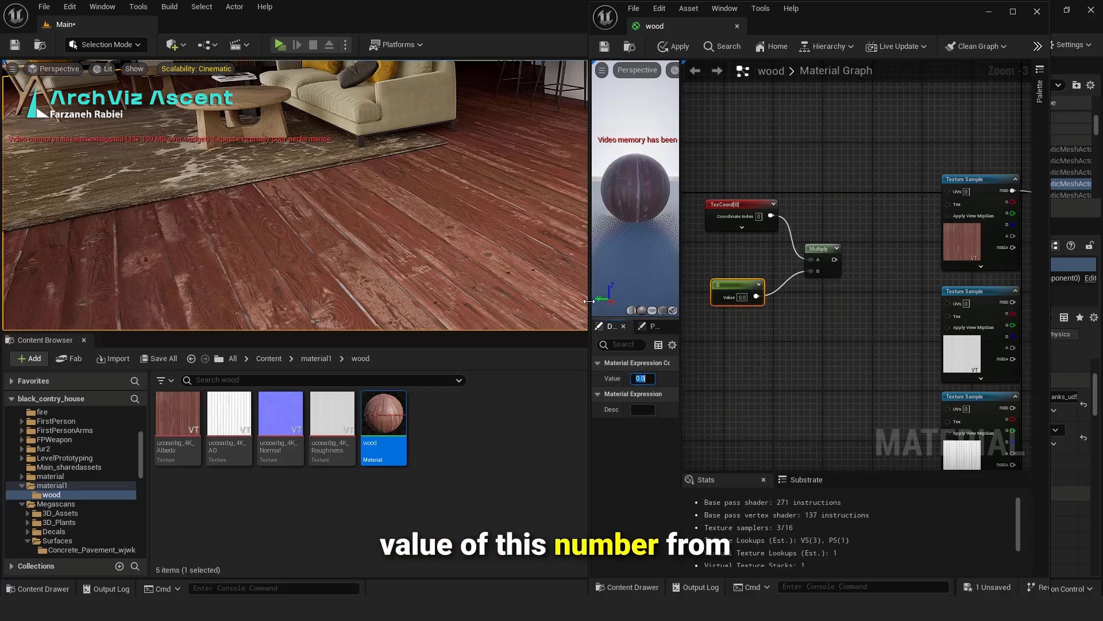
Step: Widen the material editor and connect the Multiply output to the UVs input of the albedo Texture Sample
{"action": "left_click_drag", "start_coordinate": [589, 301], "coordinate": [484, 301]}
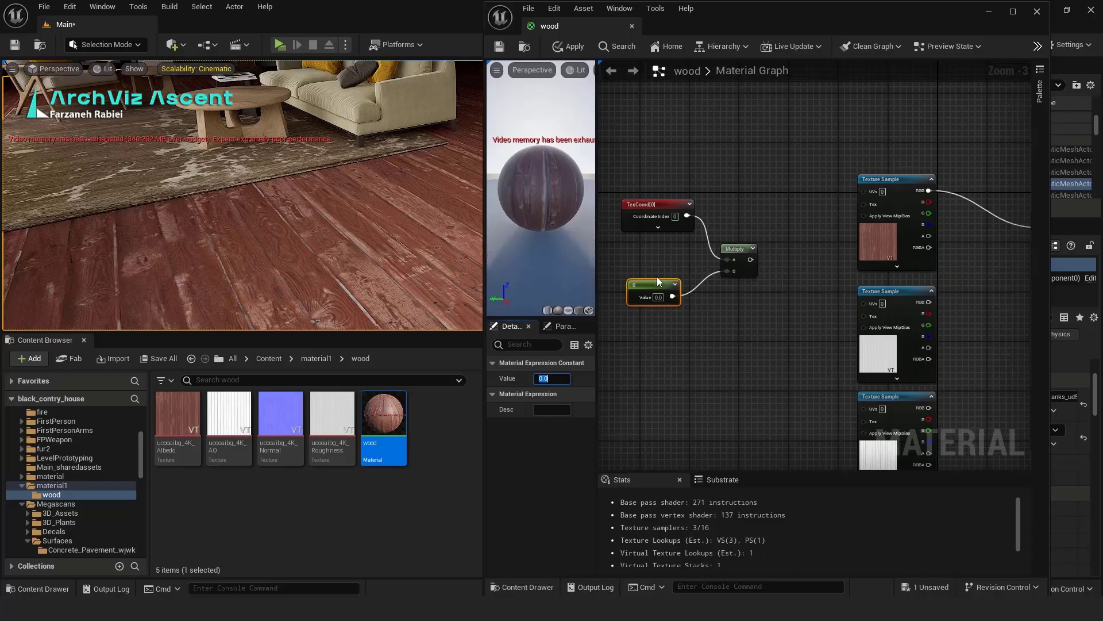
{"action": "left_click_drag", "start_coordinate": [751, 259], "coordinate": [872, 192]}
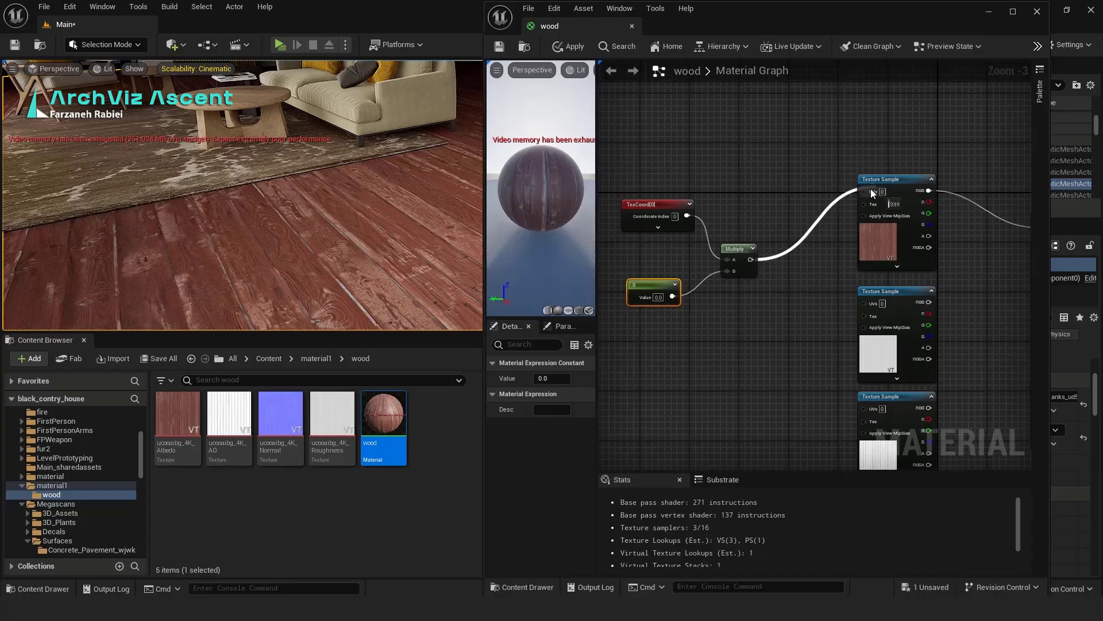
{"action": "scroll", "coordinate": [609, 316], "scroll_direction": "up", "scroll_amount": 1}
{"action": "left_click", "coordinate": [425, 391]}
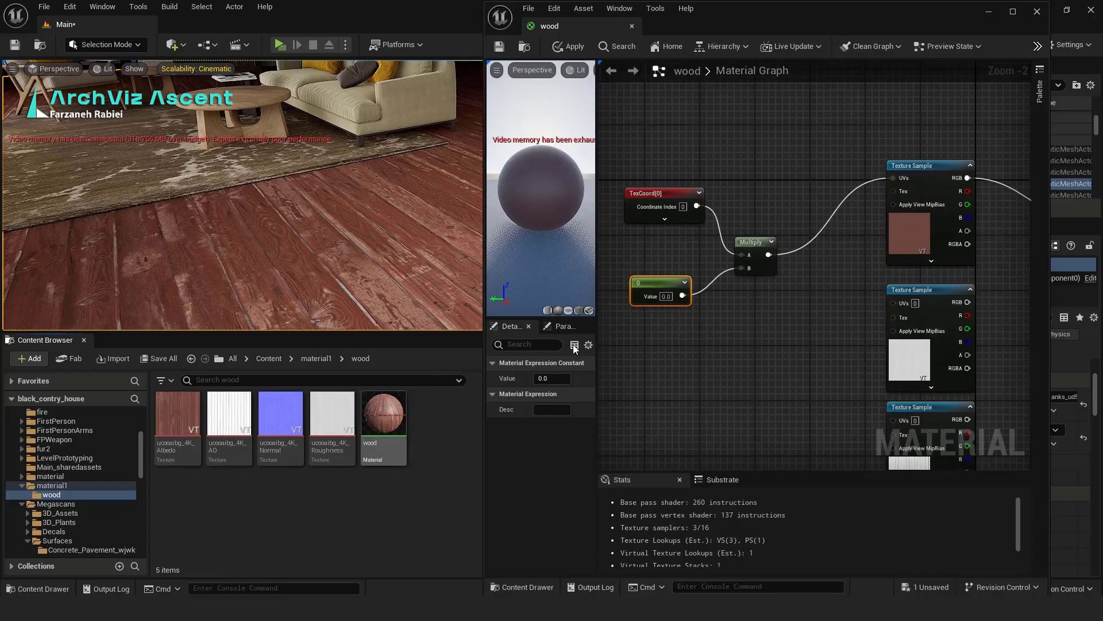
Step: Try tiling values of 0.73 and 0.26 on the Constant node, saving the material to compare the floor planks
{"action": "left_click", "coordinate": [499, 46]}
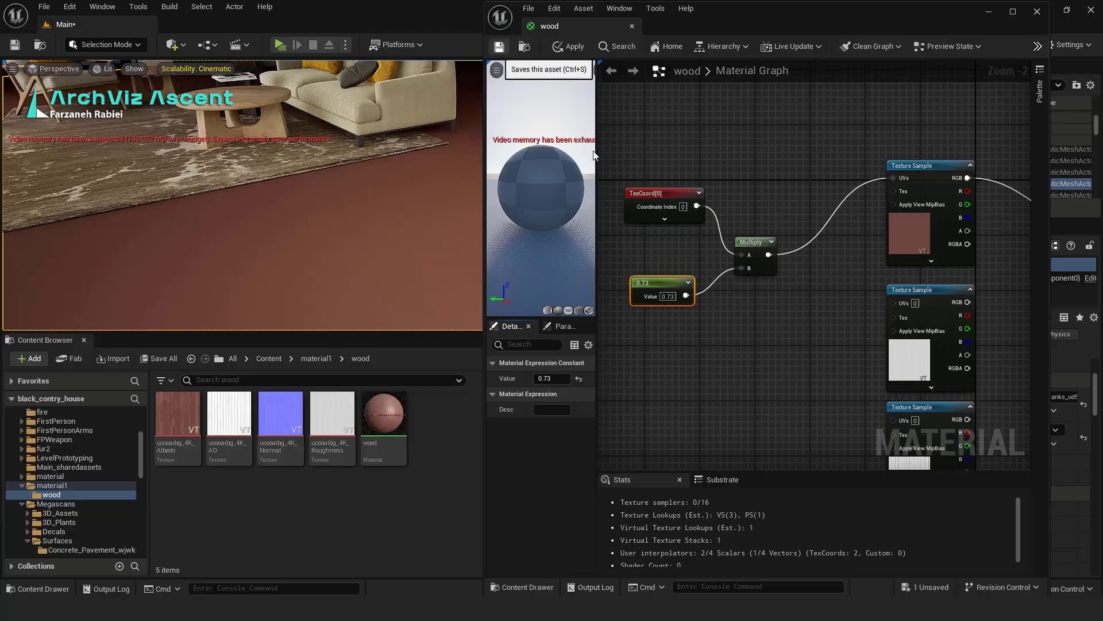
{"action": "left_click", "coordinate": [550, 378]}
{"action": "type", "text": "0.37"}
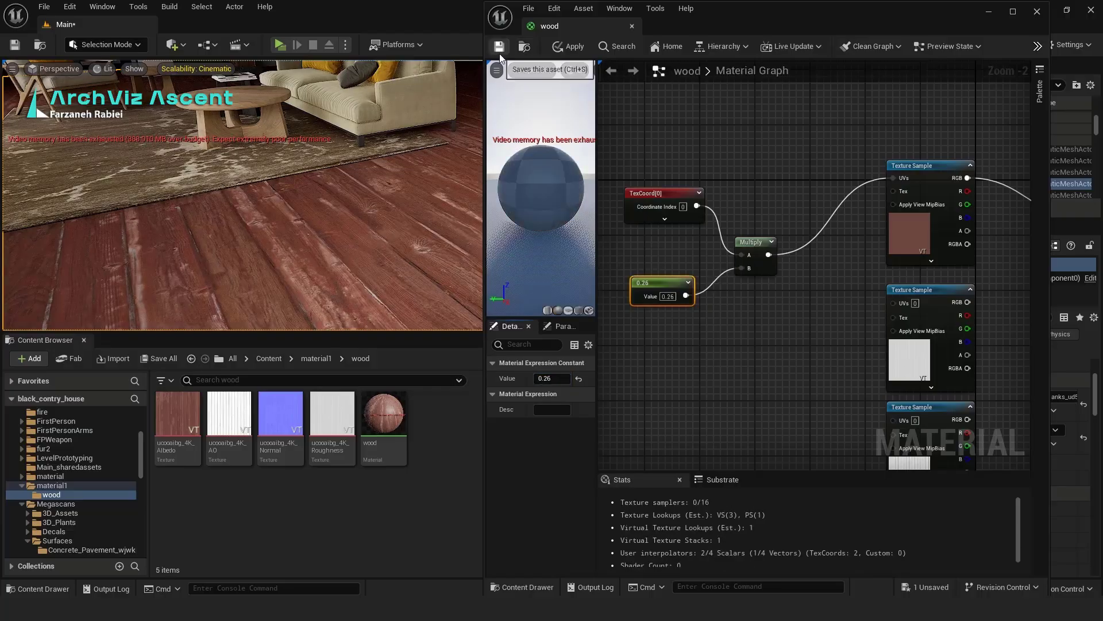
{"action": "left_click", "coordinate": [499, 53]}
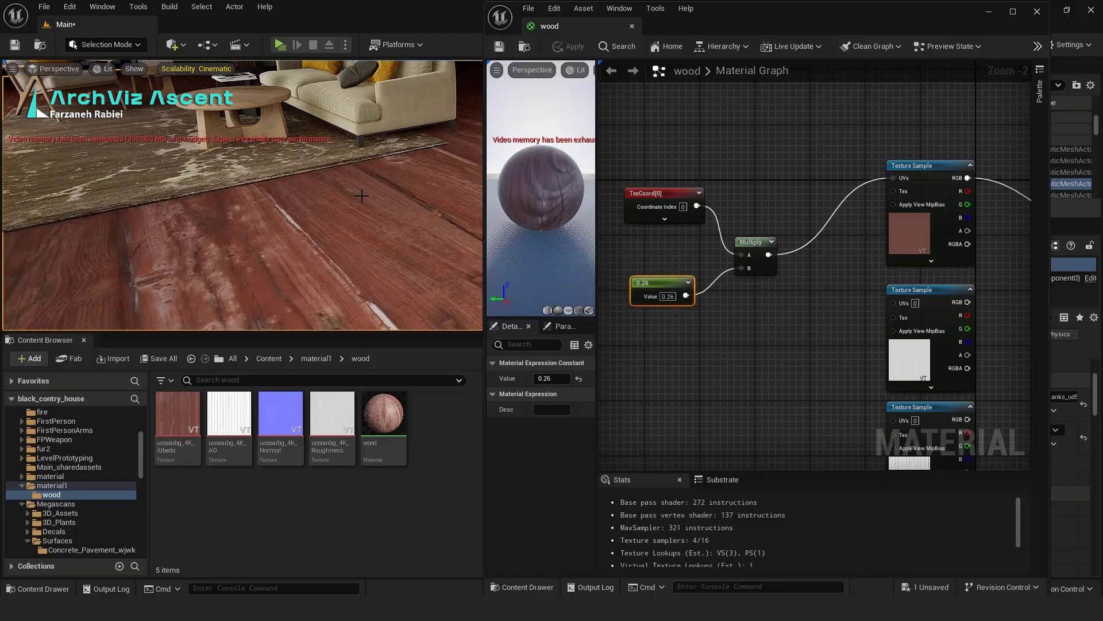
{"action": "scroll", "coordinate": [363, 198], "scroll_direction": "down", "scroll_amount": 3}
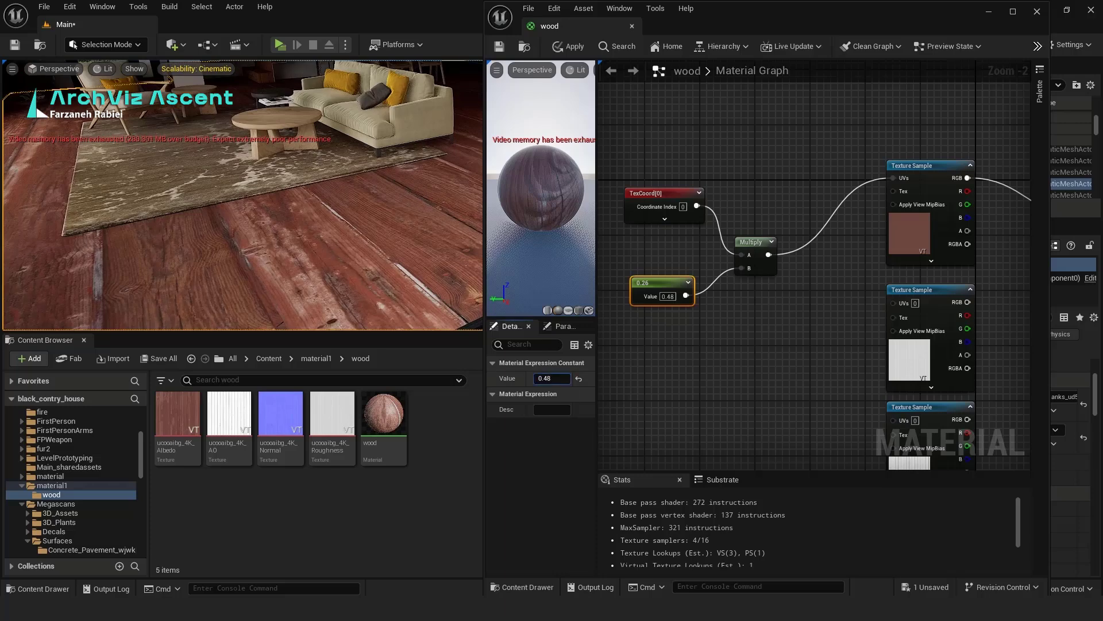
Step: Set the tiling Constant's value to 1 and save the wood material
{"action": "left_click_drag", "start_coordinate": [552, 378], "coordinate": [561, 379]}
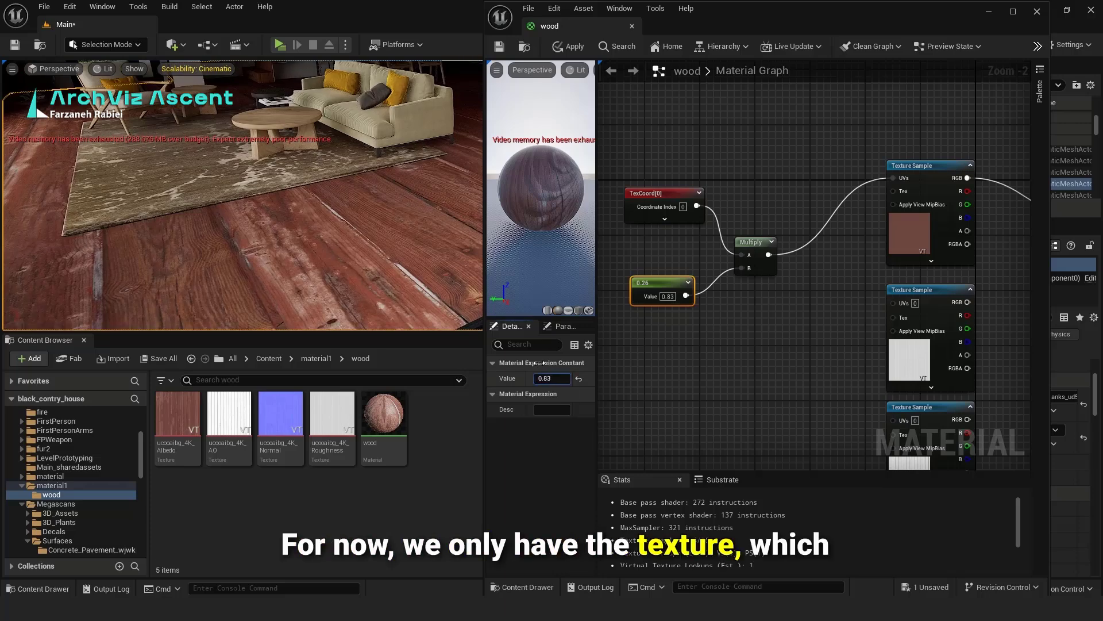
{"action": "left_click", "coordinate": [552, 380]}
{"action": "type", "text": "1"}
{"action": "key", "text": "Return"}
{"action": "left_click", "coordinate": [501, 47]}
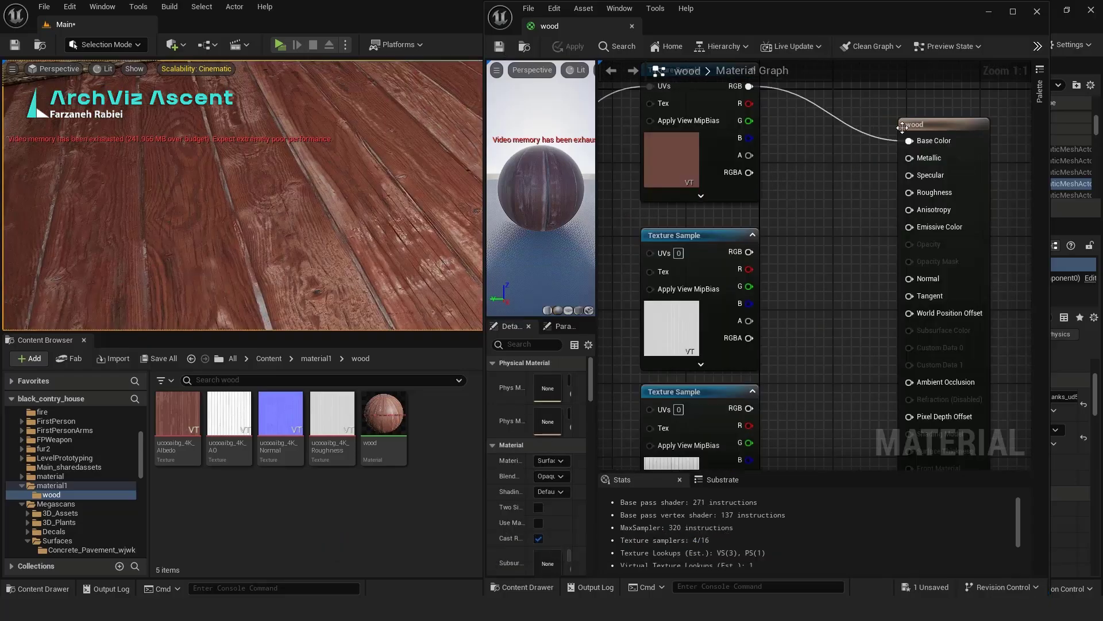
Step: Find the SunSky actor with the search term "sun" and change its North Offset to about -95.04 so sunlight falls on the floor
{"action": "left_click", "coordinate": [989, 11]}
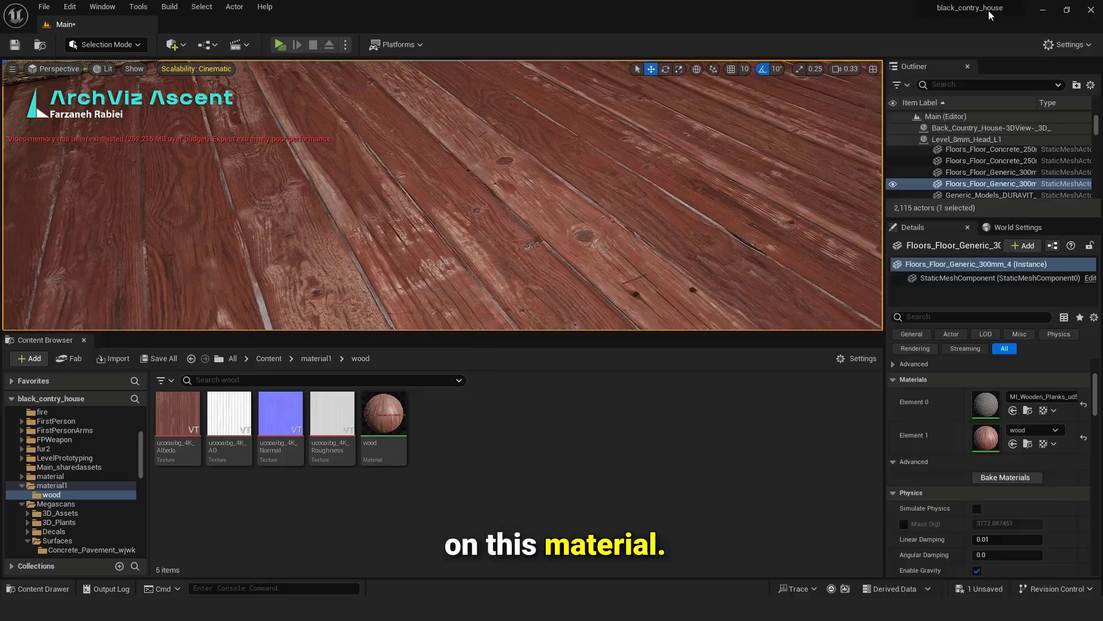
{"action": "left_click", "coordinate": [976, 85]}
{"action": "type", "text": "sun"}
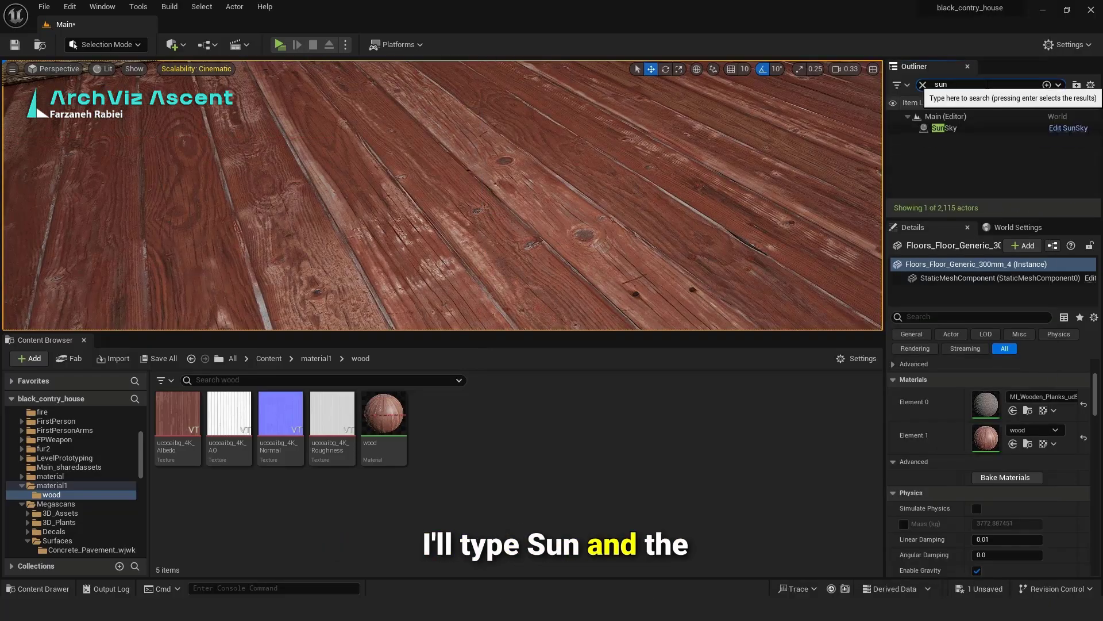
{"action": "left_click", "coordinate": [1005, 127]}
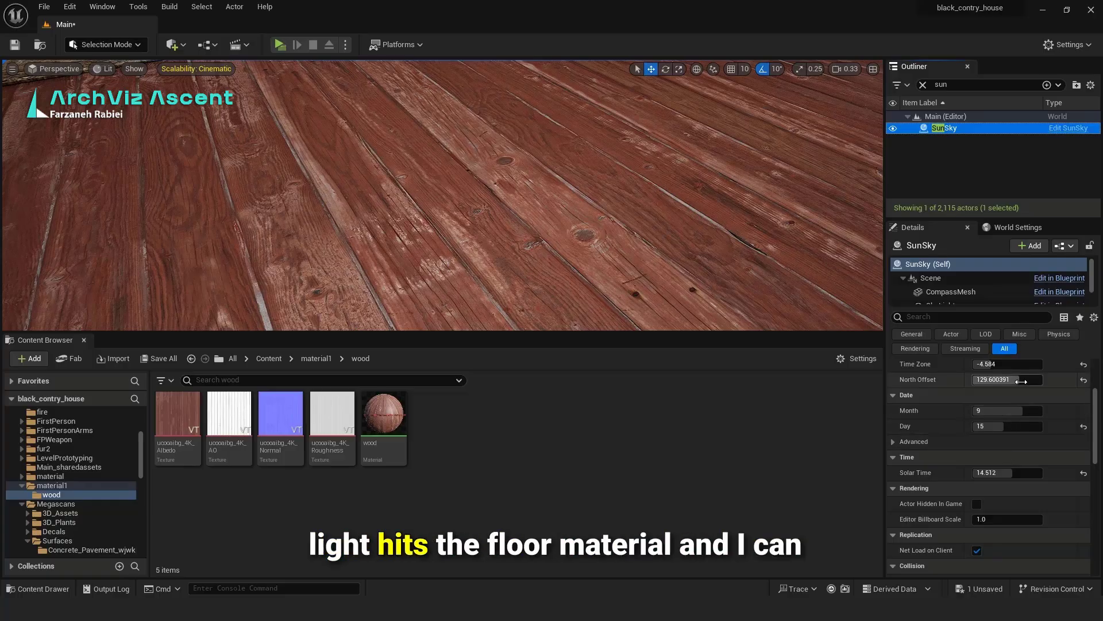
{"action": "left_click_drag", "start_coordinate": [1017, 380], "coordinate": [994, 380]}
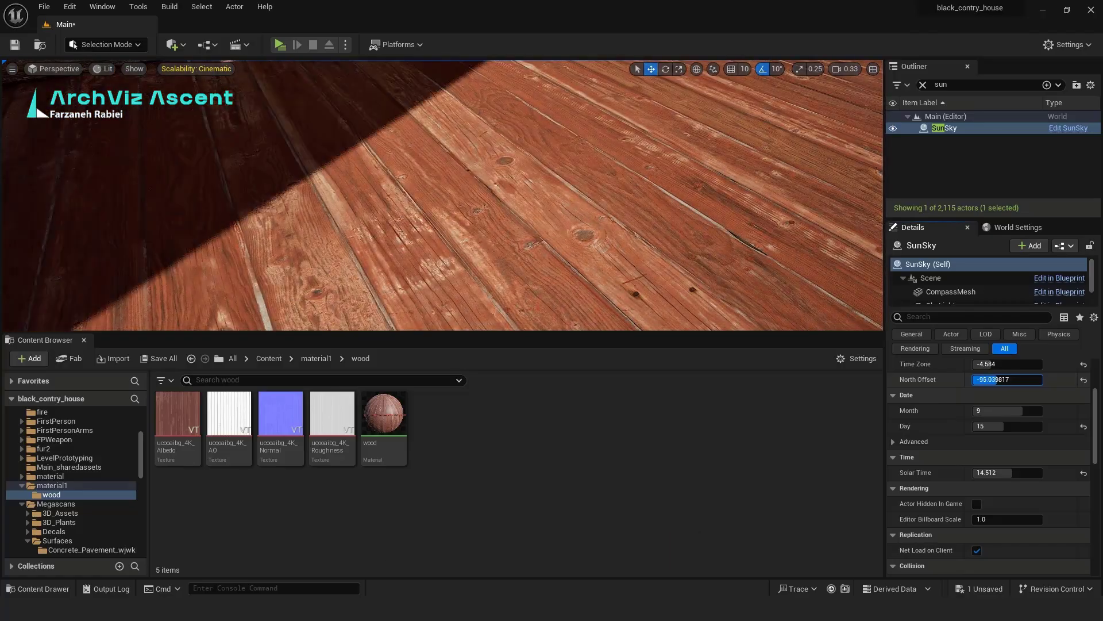
{"action": "left_click", "coordinate": [923, 84]}
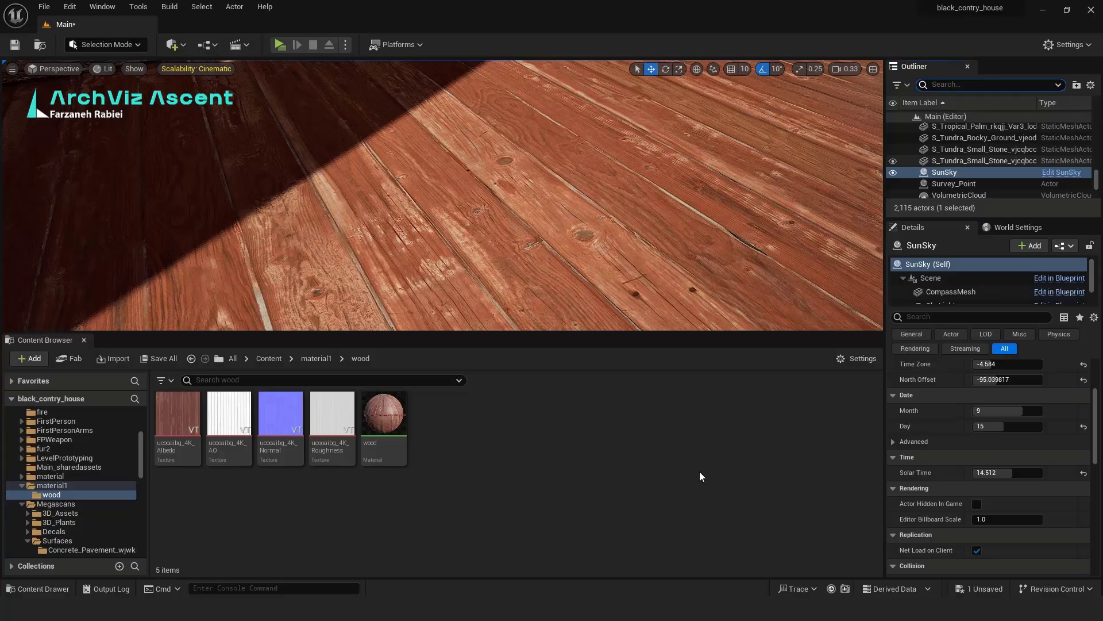
Step: Return to the wood material graph, try promoting the Roughness input to a parameter, and delete that parameter node
{"action": "left_click", "coordinate": [600, 554]}
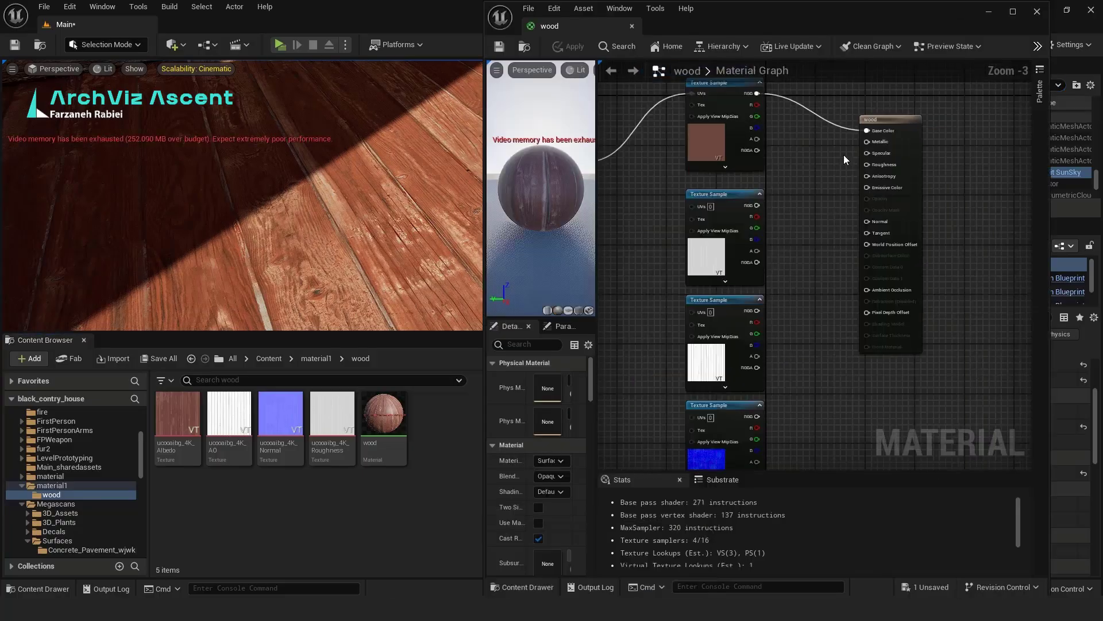
{"action": "scroll", "coordinate": [843, 154], "scroll_direction": "up", "scroll_amount": 3}
{"action": "right_click", "coordinate": [908, 172]}
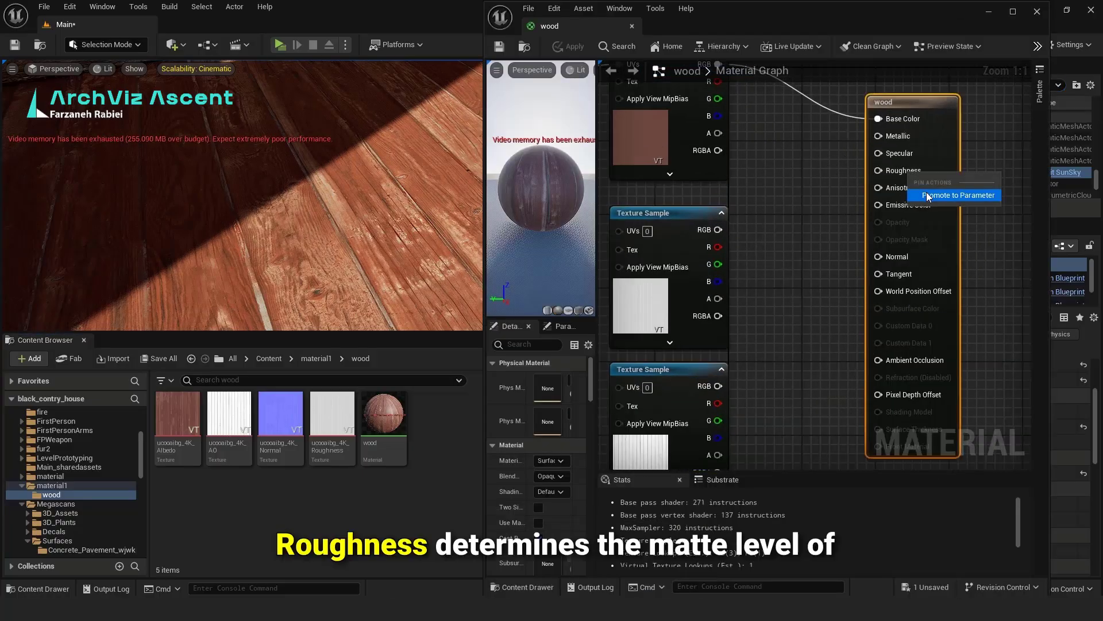
{"action": "left_click", "coordinate": [958, 195]}
{"action": "key", "text": "Return"}
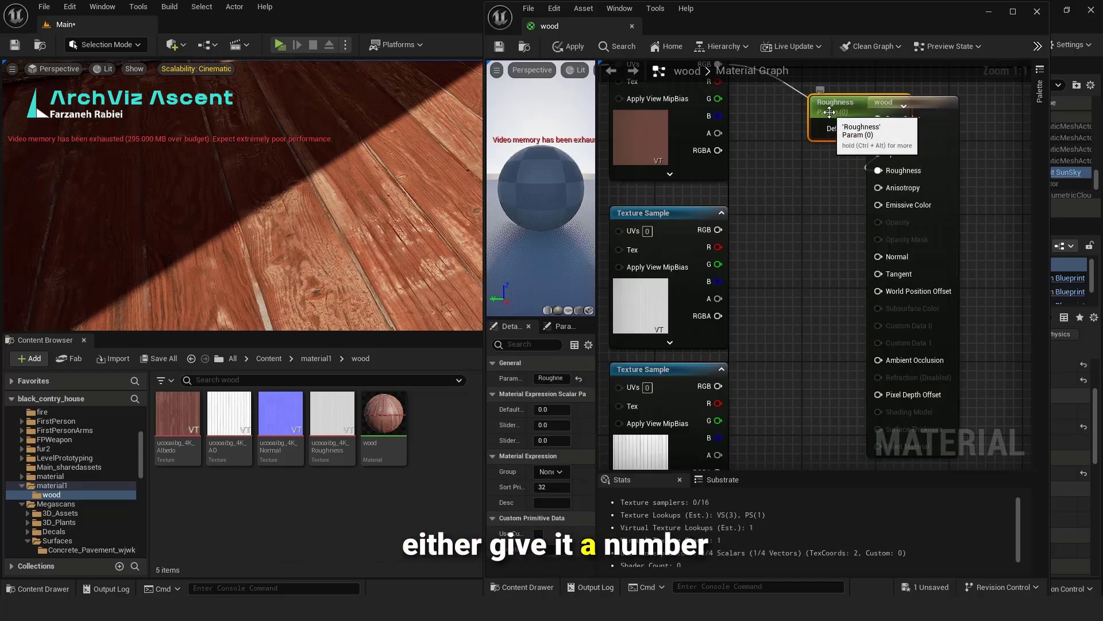
{"action": "key", "text": "Delete"}
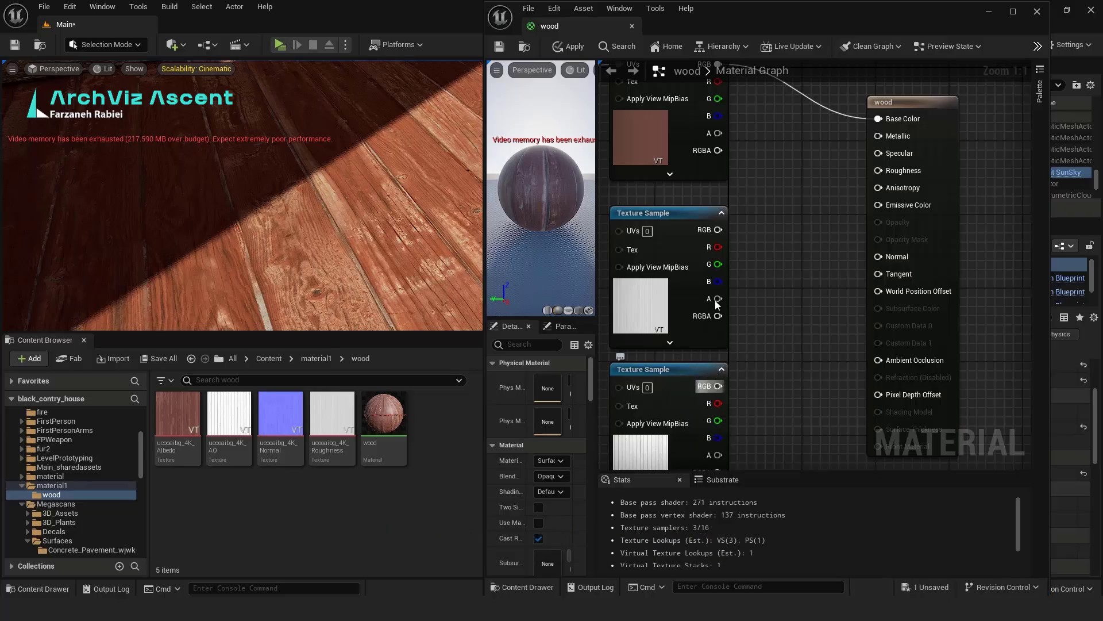
Step: Connect the roughness Texture Sample's RGB output to the wood node's Roughness input and save the material
{"action": "left_click_drag", "start_coordinate": [718, 229], "coordinate": [885, 174]}
{"action": "left_click", "coordinate": [499, 48]}
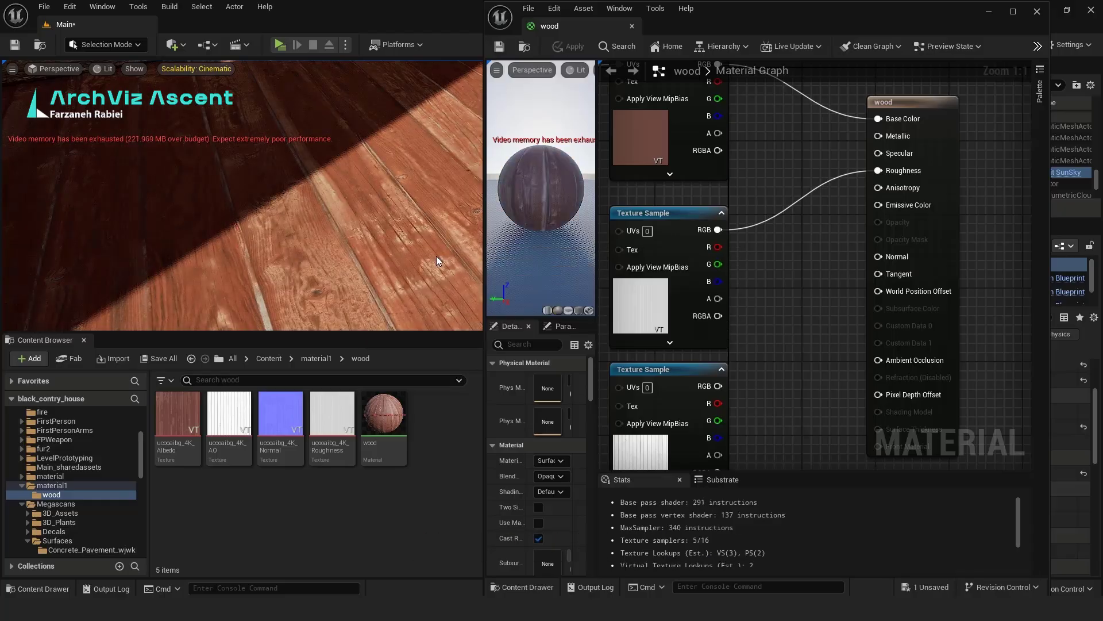
Step: Add a FlattenNormal node fed by the RGB output of the normal map's Texture Sample
{"action": "scroll", "coordinate": [767, 200], "scroll_direction": "down", "scroll_amount": 4}
{"action": "scroll", "coordinate": [748, 336], "scroll_direction": "down", "scroll_amount": 2}
{"action": "scroll", "coordinate": [754, 412], "scroll_direction": "up", "scroll_amount": 1}
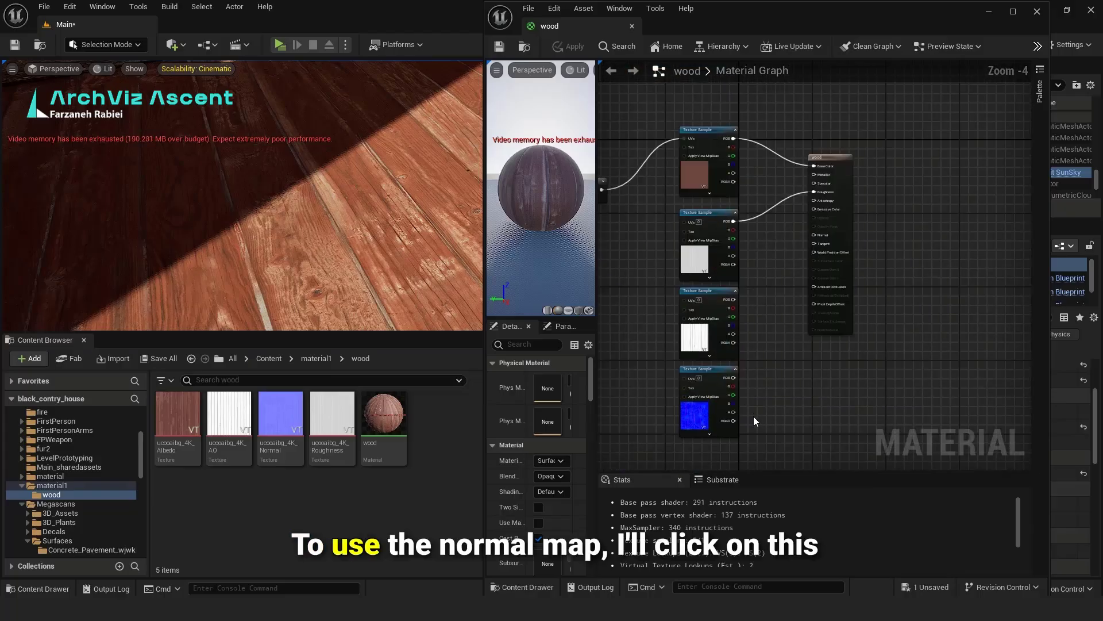
{"action": "scroll", "coordinate": [754, 416], "scroll_direction": "up", "scroll_amount": 1}
{"action": "left_click_drag", "start_coordinate": [726, 365], "coordinate": [768, 374]}
{"action": "type", "text": "flat"}
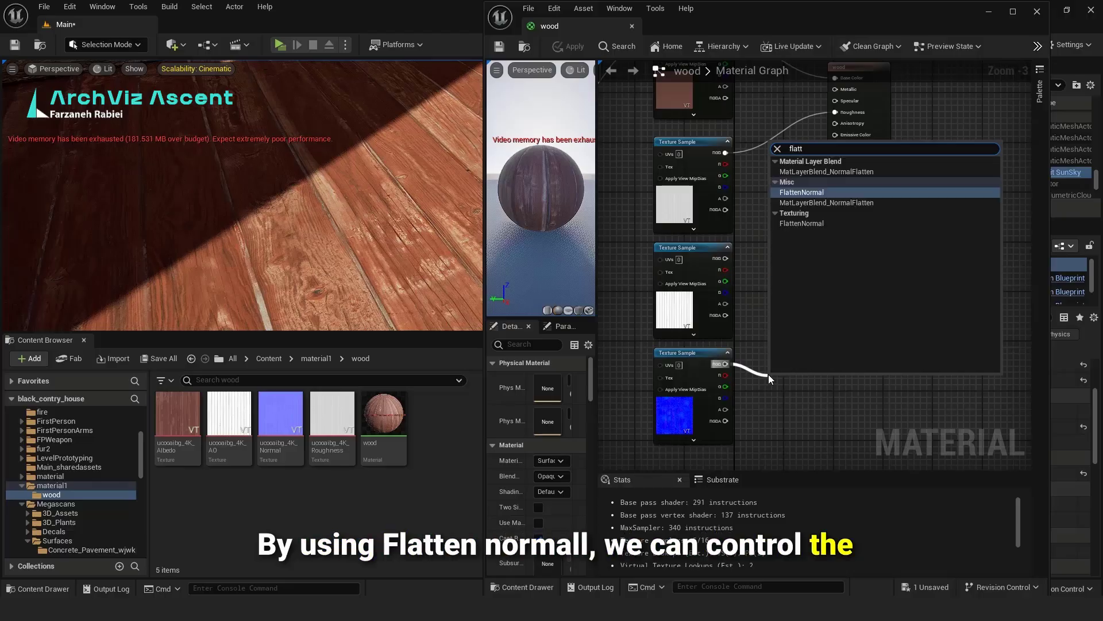
{"action": "type", "text": "t"}
{"action": "left_click", "coordinate": [810, 193]}
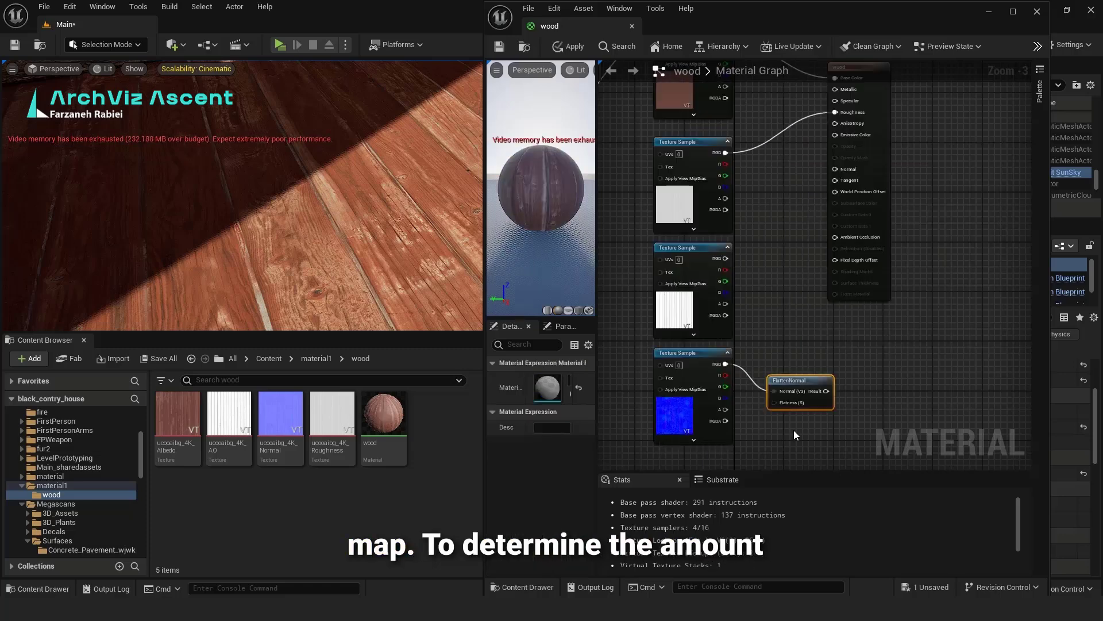
Step: Connect a new Constant node to FlattenNormal's Flatness and its Result to the wood node's Normal input, and save the material
{"action": "left_click", "coordinate": [758, 429]}
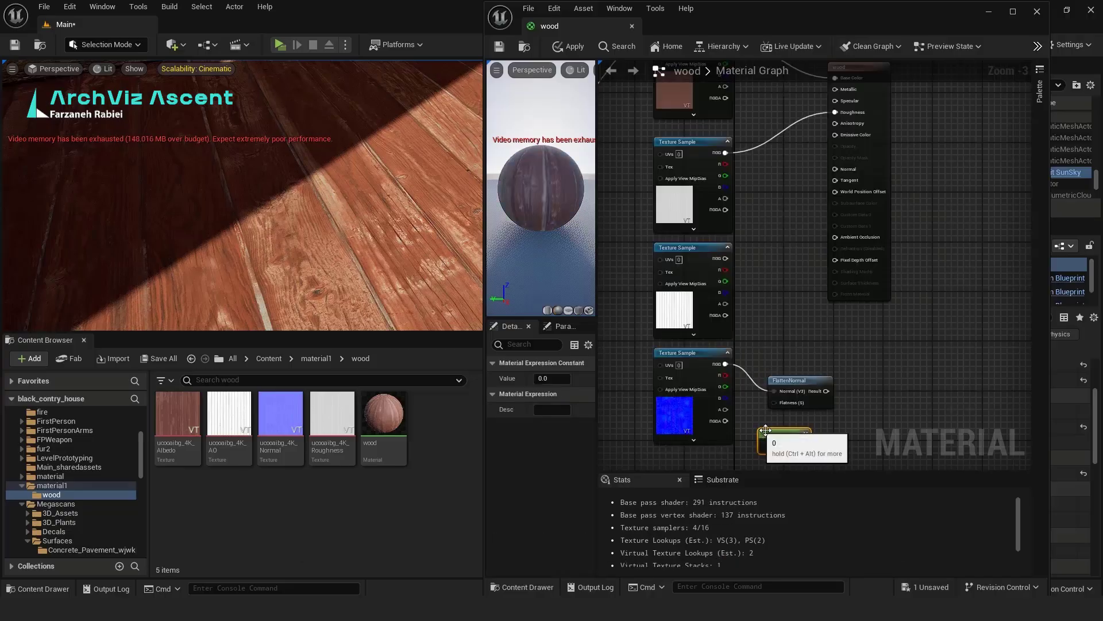
{"action": "left_click_drag", "start_coordinate": [808, 441], "coordinate": [843, 174]}
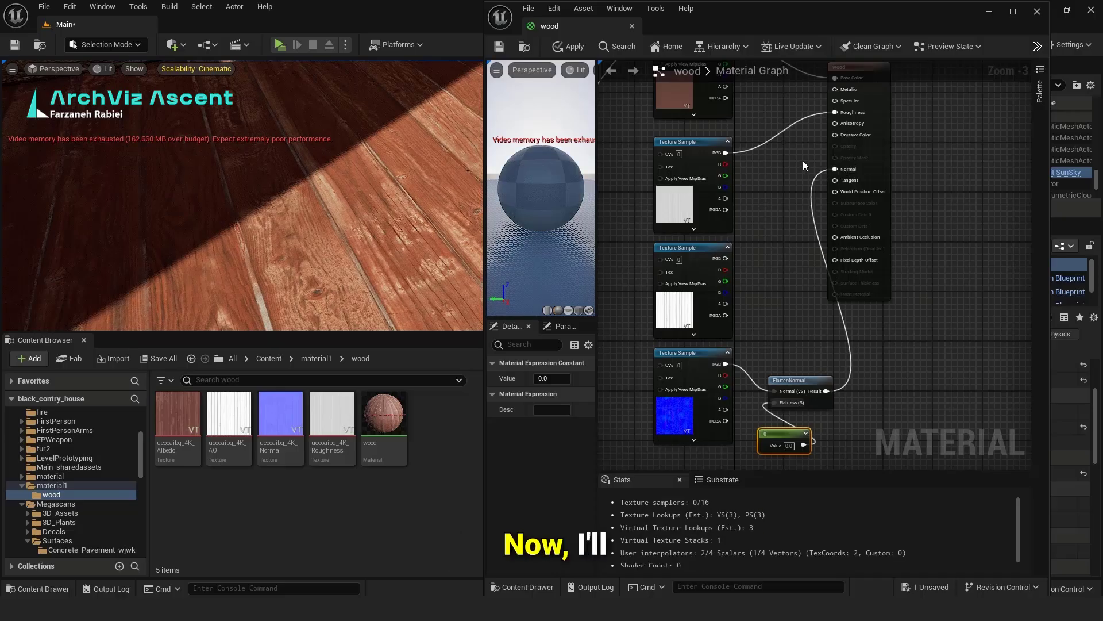
{"action": "left_click", "coordinate": [499, 46]}
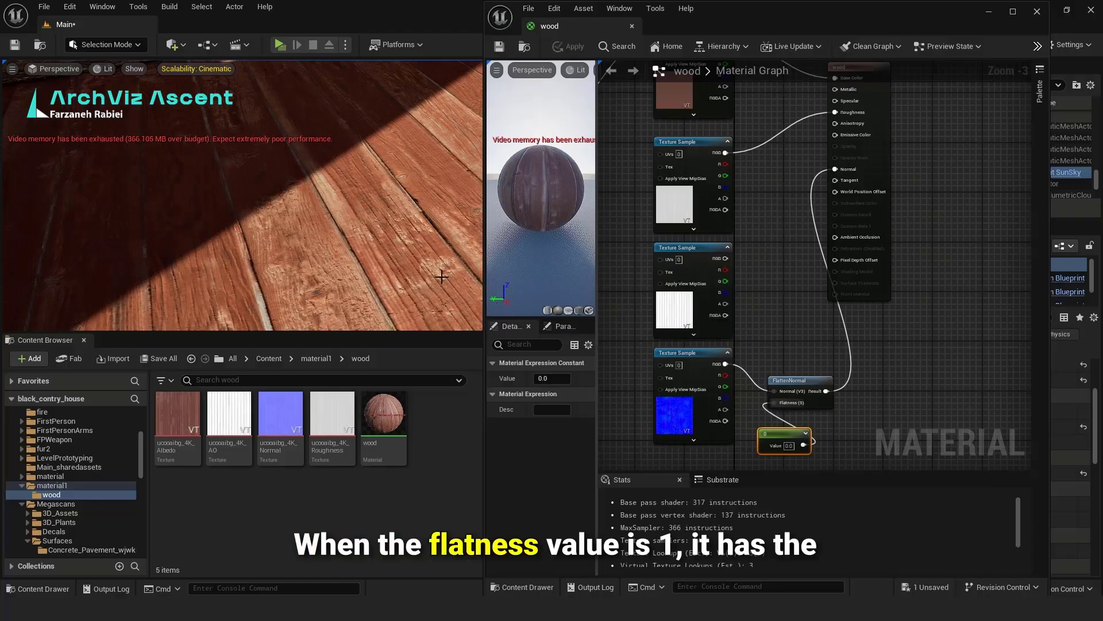
Step: Try Flatness values of 0.5 and 1.0, saving the material after each to compare the relief on the planks up close
{"action": "right_click_drag", "start_coordinate": [380, 248], "coordinate": [368, 222]}
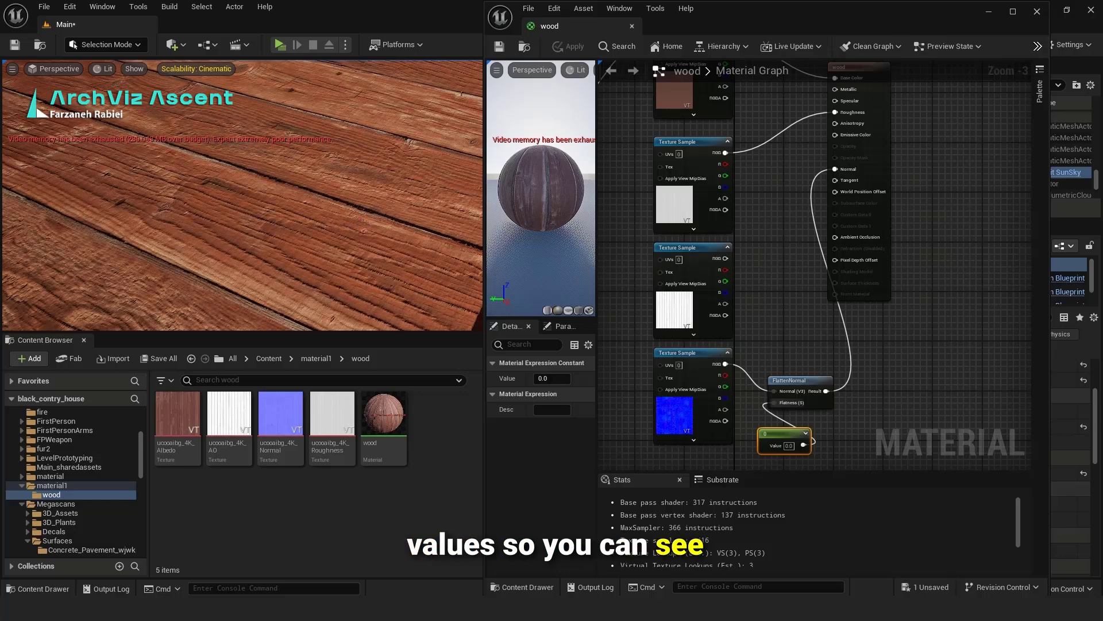
{"action": "right_click_drag", "start_coordinate": [368, 221], "coordinate": [368, 221]}
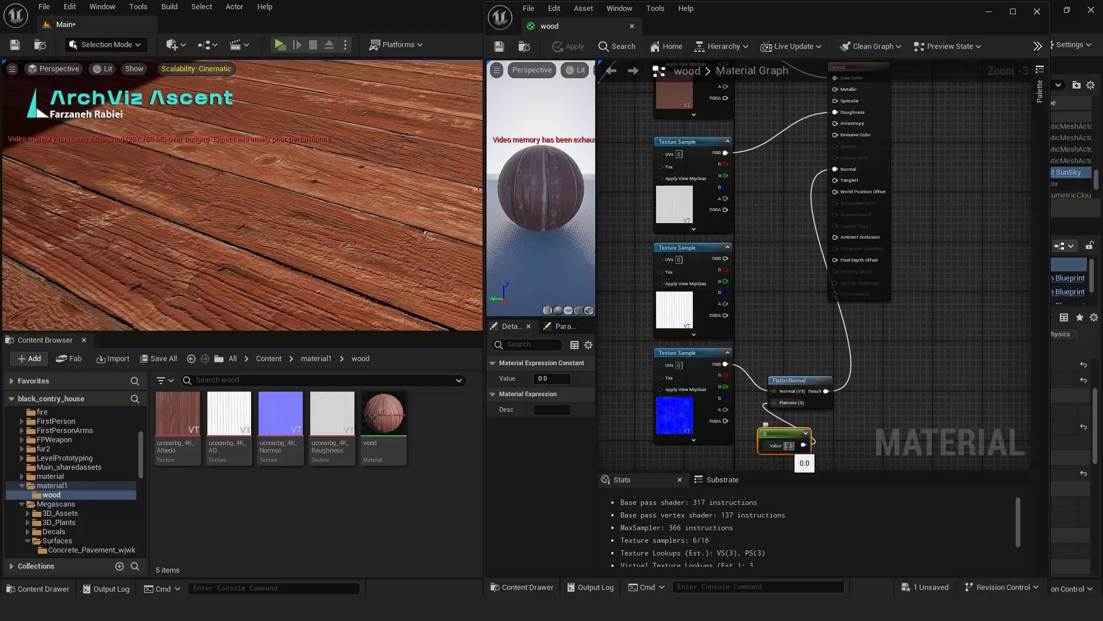
{"action": "left_click", "coordinate": [788, 446]}
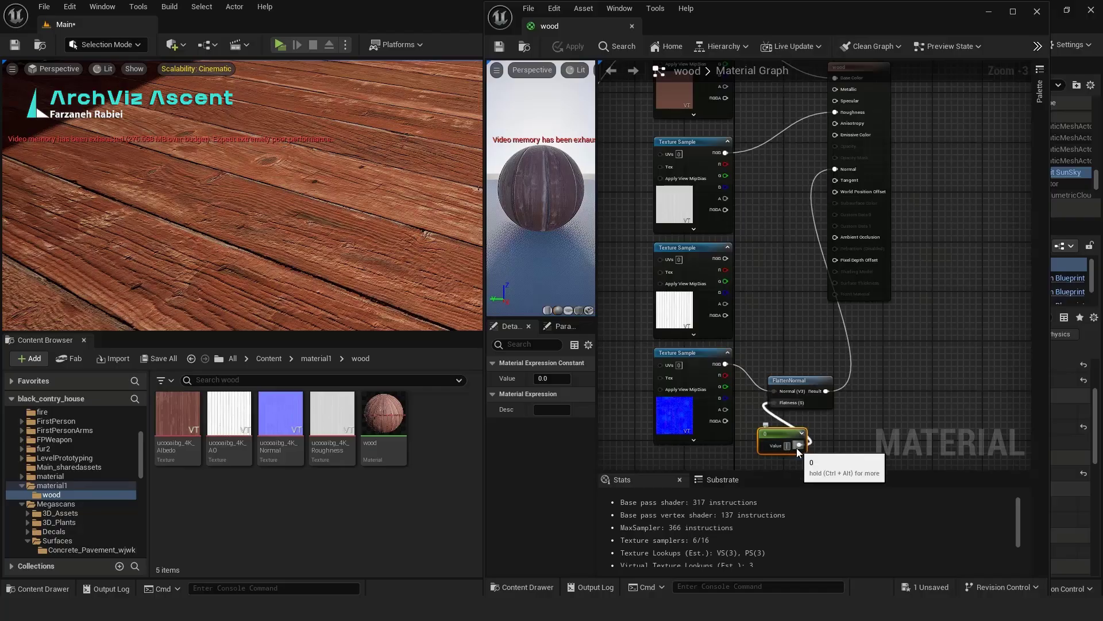
{"action": "type", "text": "0.5"}
{"action": "key", "text": "Return"}
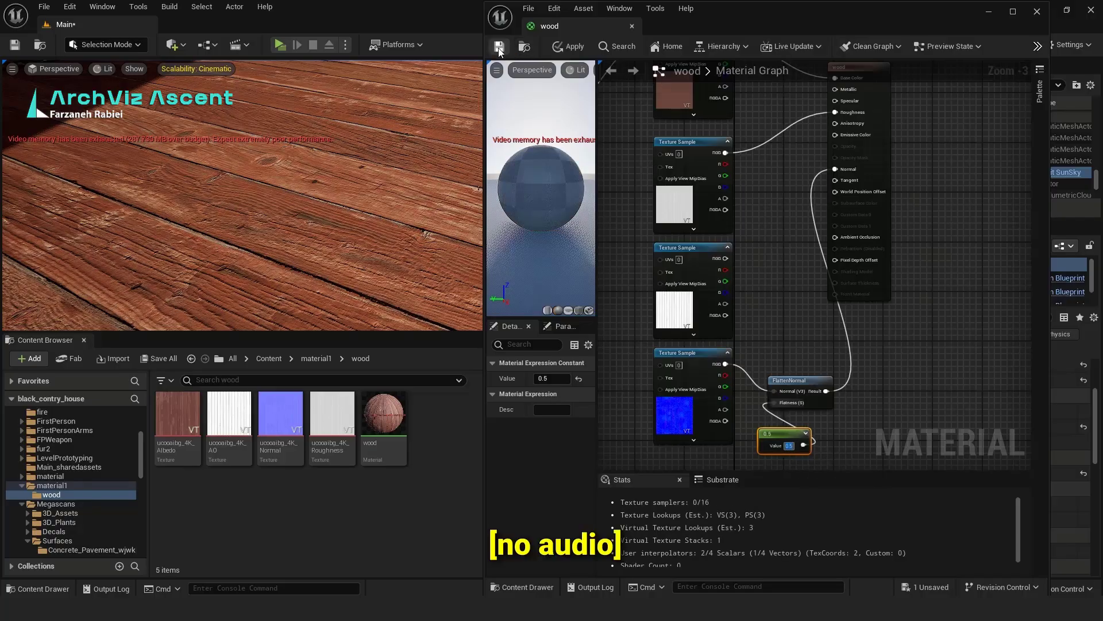
{"action": "left_click", "coordinate": [499, 47]}
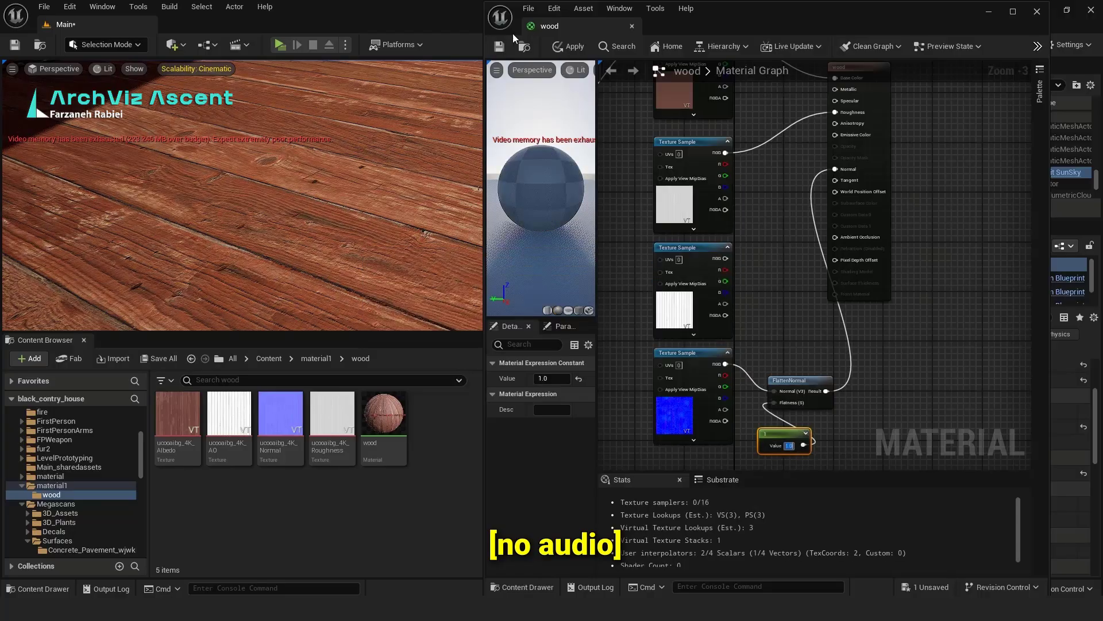
{"action": "left_click", "coordinate": [499, 46]}
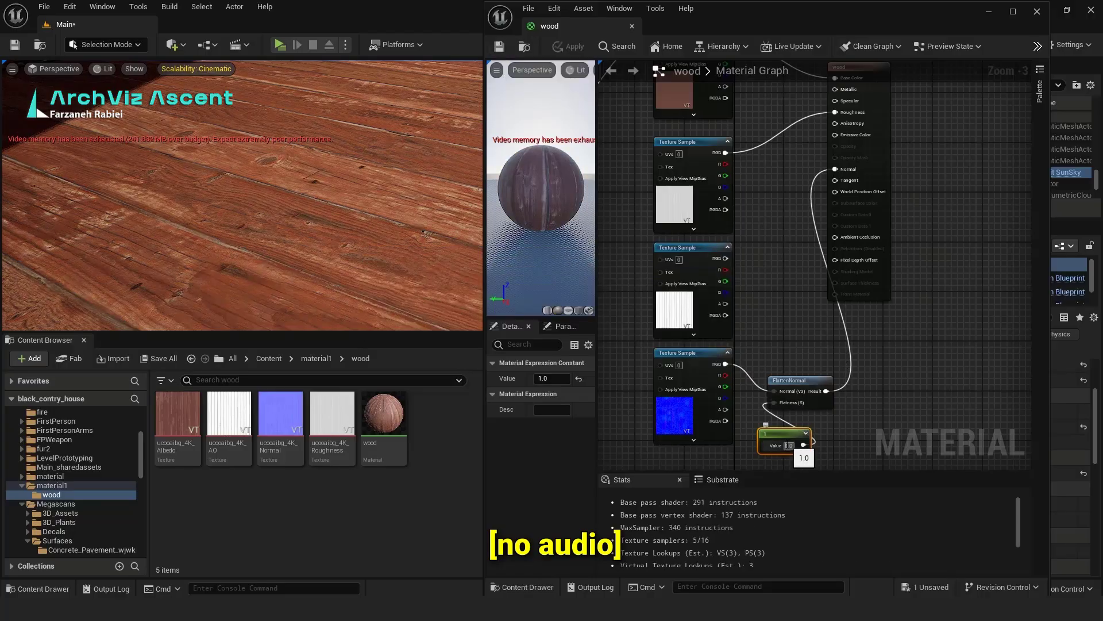
Step: Try a Flatness value of -0.25 and save the material
{"action": "left_click", "coordinate": [789, 445]}
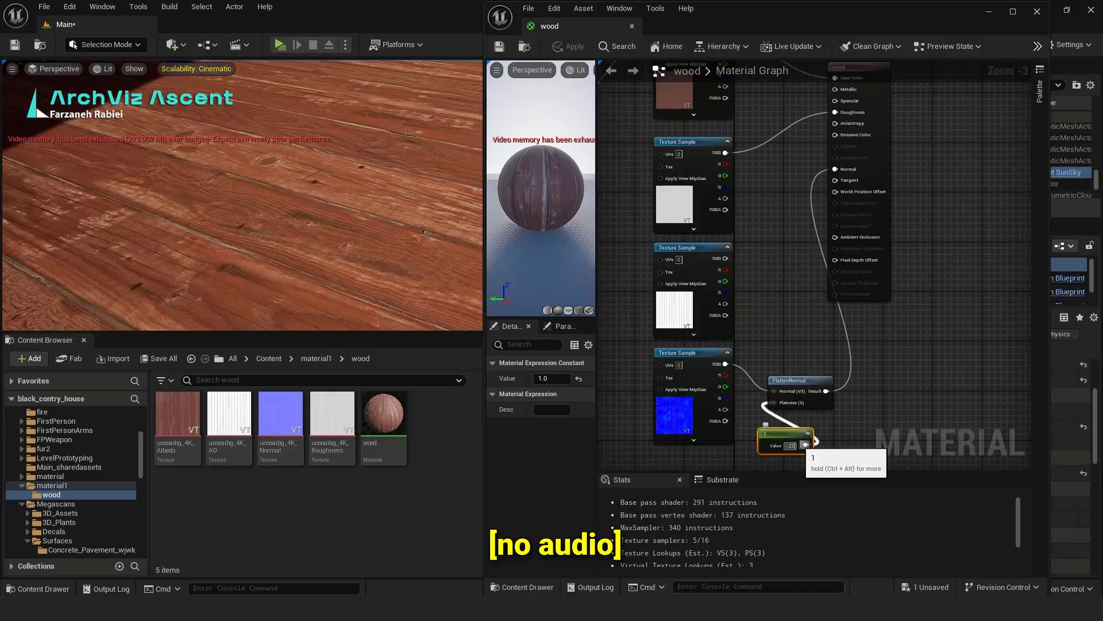
{"action": "key", "text": "Return"}
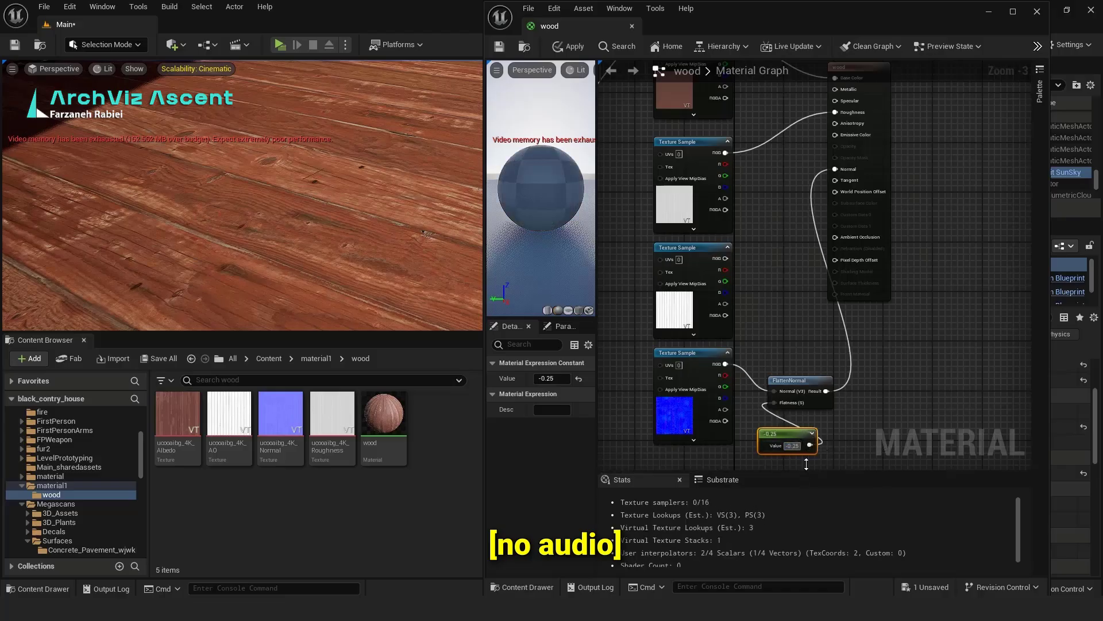
{"action": "left_click", "coordinate": [499, 46]}
Step: Set the Constant feeding the FlattenNormal node's Flatness to -0.75
{"action": "right_click_drag", "start_coordinate": [328, 266], "coordinate": [379, 259]}
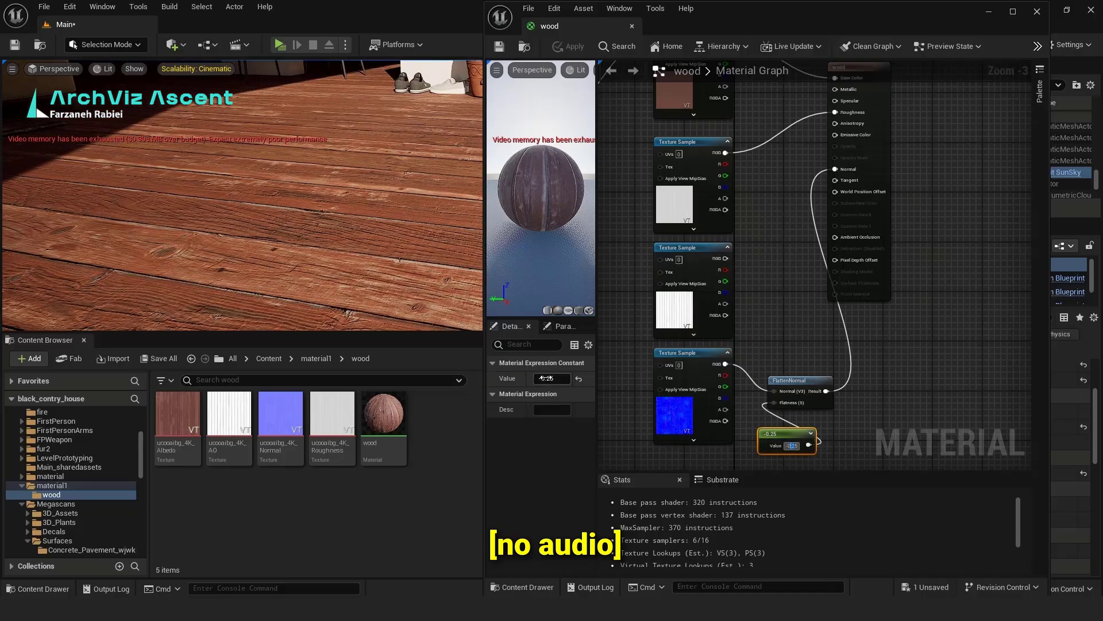
{"action": "type", "text": "7"}
{"action": "key", "text": "Return"}
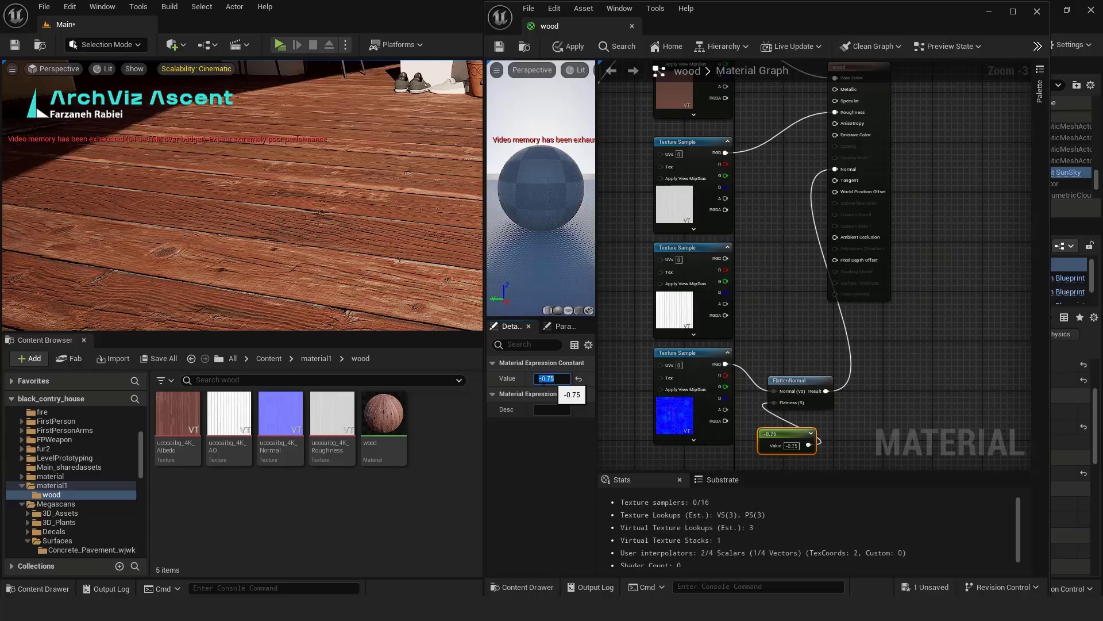
Step: Set the Constant feeding FlattenNormal's Flatness to 0.65 and save the material
{"action": "type", "text": "0.65"}
{"action": "key", "text": "Return"}
{"action": "left_click", "coordinate": [505, 46]}
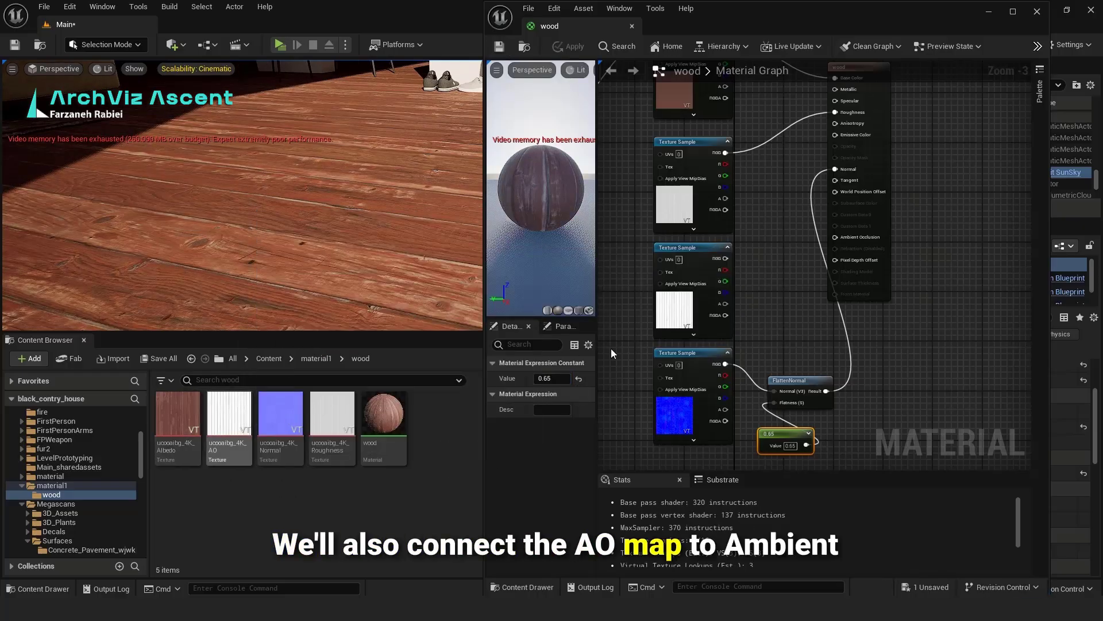
Step: Connect the AO texture's RGB output to the wood node's Ambient Occlusion input, save, and check the planks
{"action": "left_click_drag", "start_coordinate": [726, 258], "coordinate": [841, 238]}
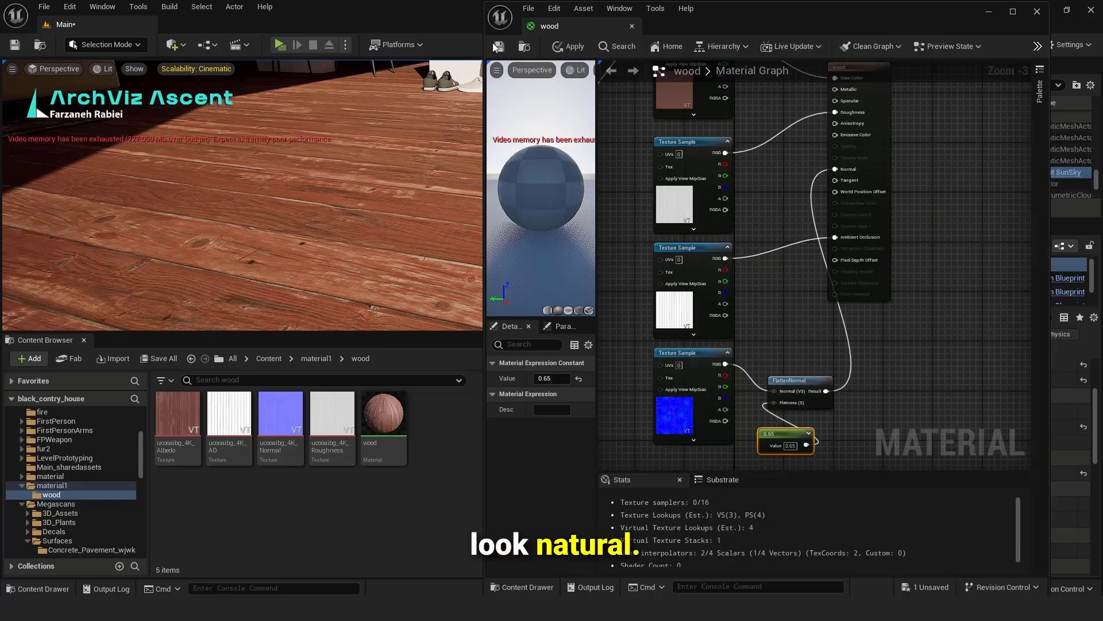
{"action": "right_click_drag", "start_coordinate": [349, 258], "coordinate": [242, 296]}
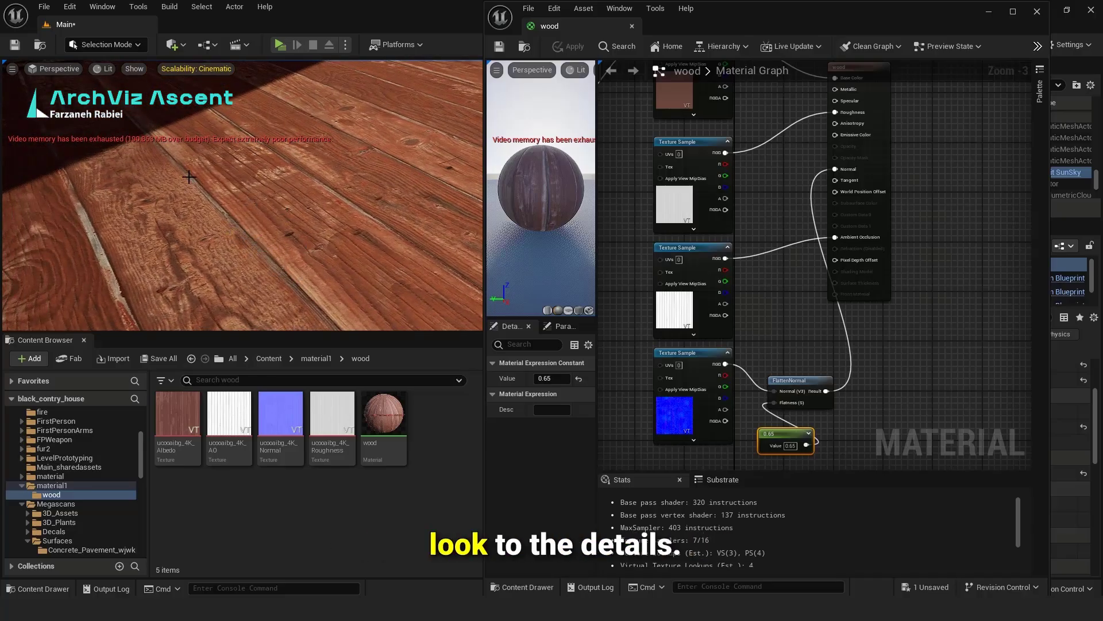
{"action": "scroll", "coordinate": [794, 250], "scroll_direction": "down", "scroll_amount": 4}
Step: Set the Constant multiplied with the TexCoord to 0.5, save the material and inspect the plank scale on the floor
{"action": "scroll", "coordinate": [648, 223], "scroll_direction": "up", "scroll_amount": 6}
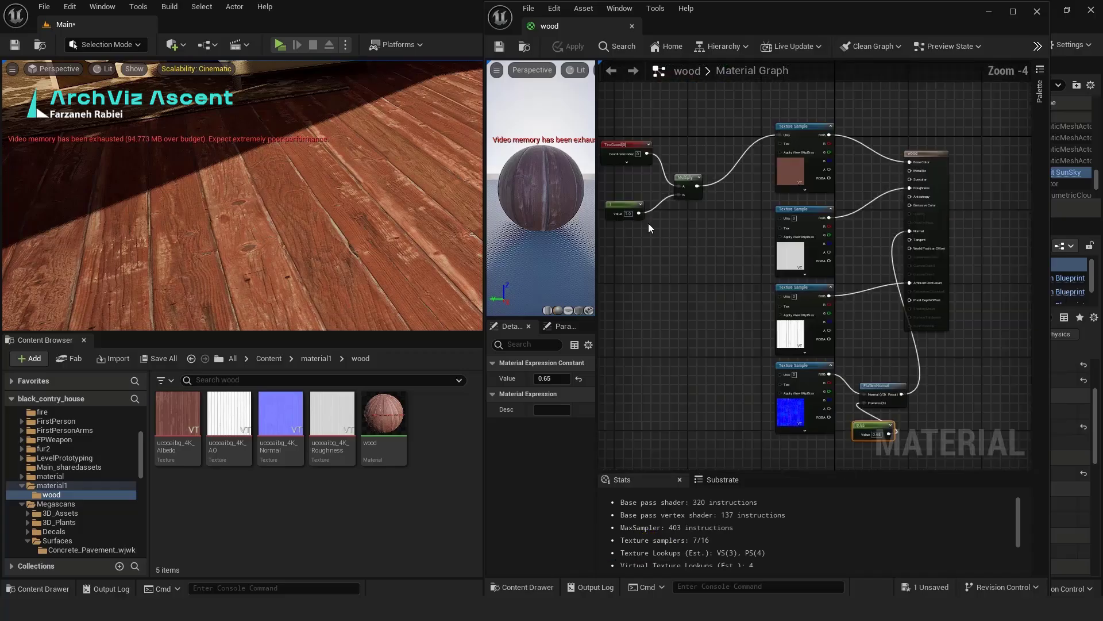
{"action": "left_click", "coordinate": [619, 196]}
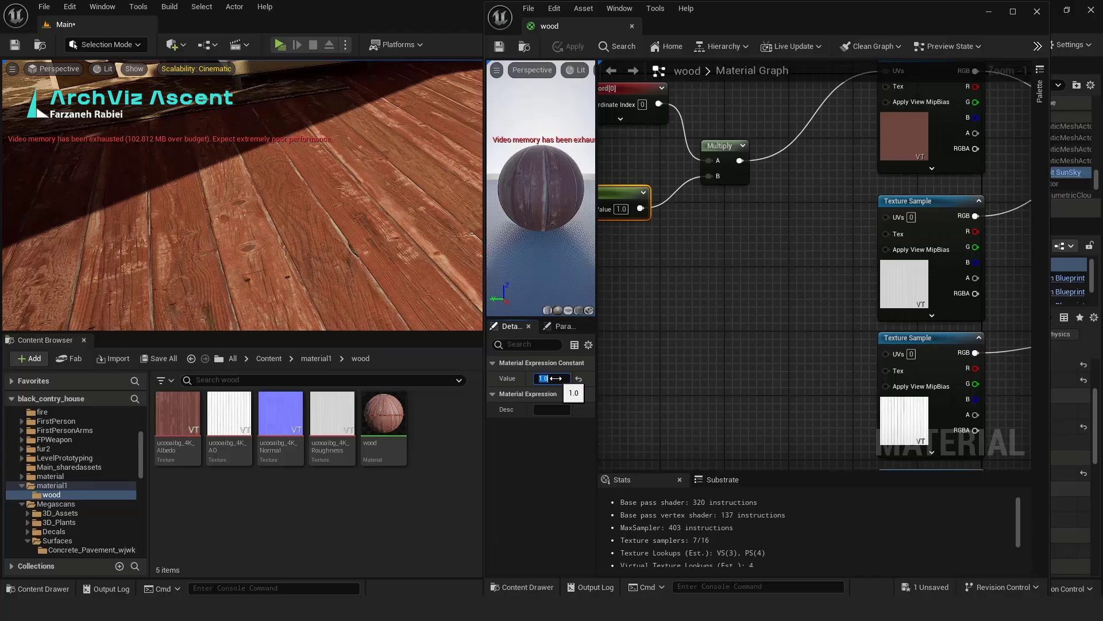
{"action": "key", "text": "Return"}
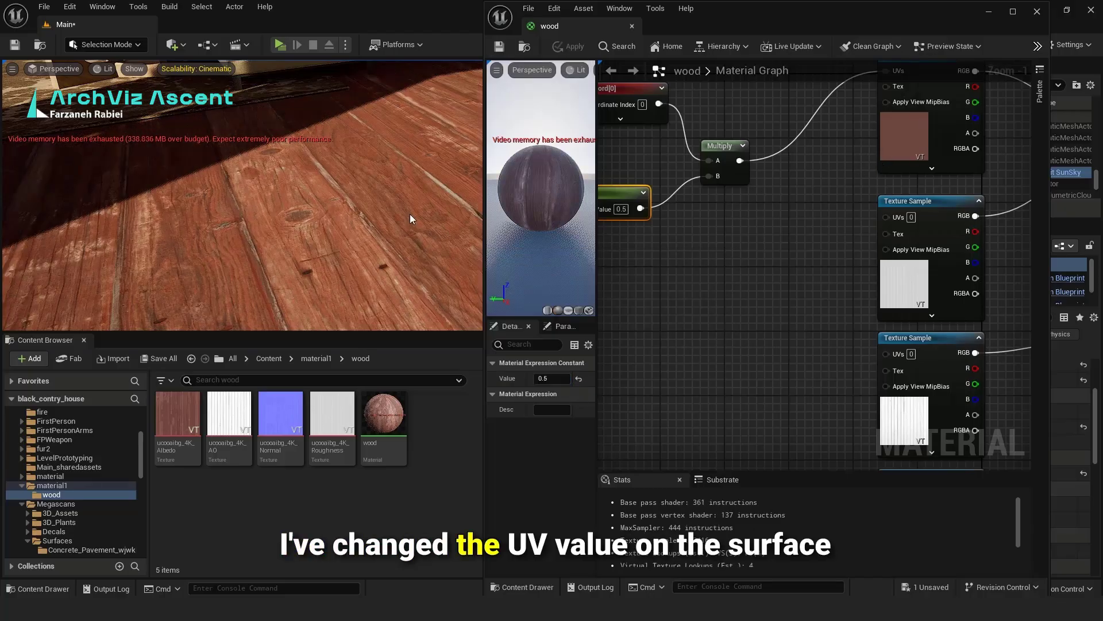
{"action": "right_click_drag", "start_coordinate": [365, 231], "coordinate": [391, 219]}
{"action": "mouse_move", "coordinate": [317, 315]}
{"action": "right_mouse_down"}
{"action": "mouse_move", "coordinate": [318, 325]}
{"action": "mouse_move", "coordinate": [318, 316]}
{"action": "right_mouse_up"}
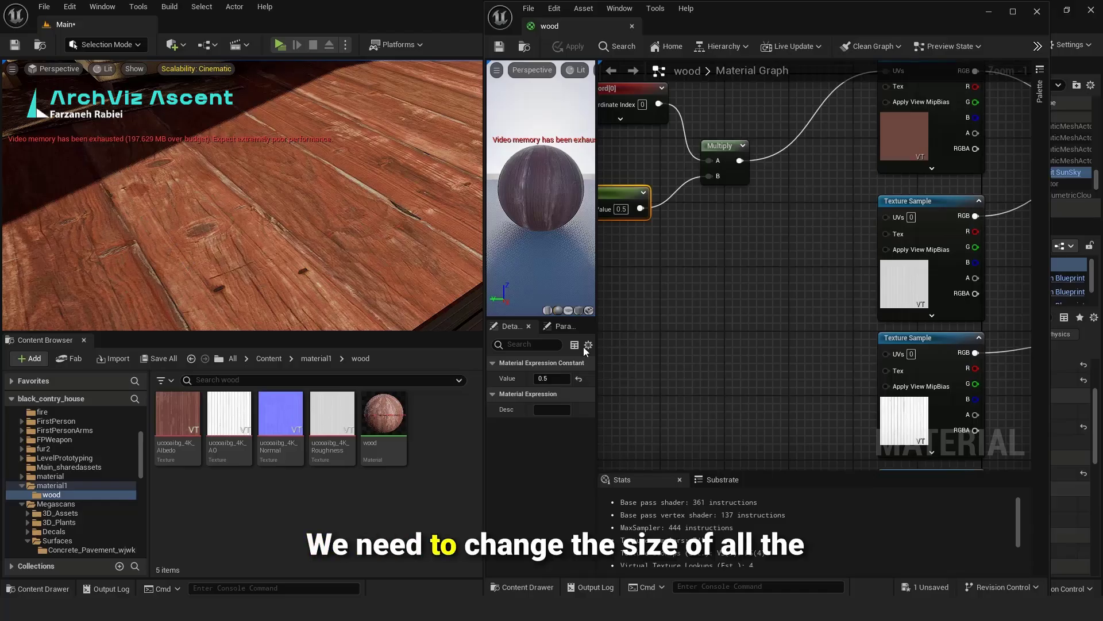
Step: Connect the Multiply output to the normal map's UVs input and save the material
{"action": "left_click_drag", "start_coordinate": [740, 160], "coordinate": [866, 445]}
{"action": "scroll", "coordinate": [805, 307], "scroll_direction": "down", "scroll_amount": 2}
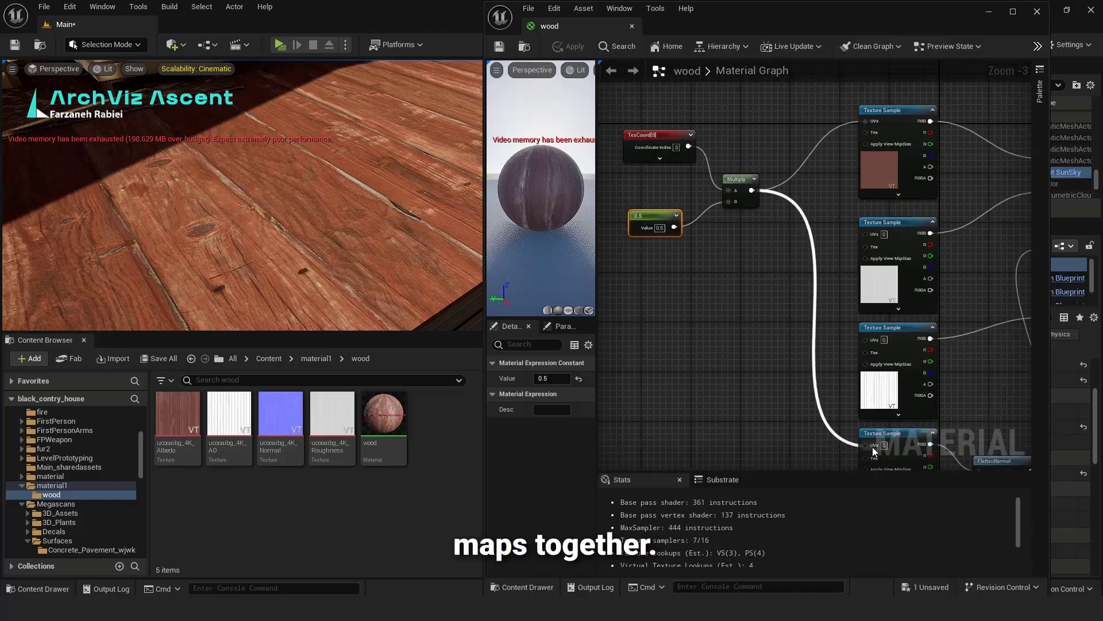
{"action": "left_click", "coordinate": [499, 46]}
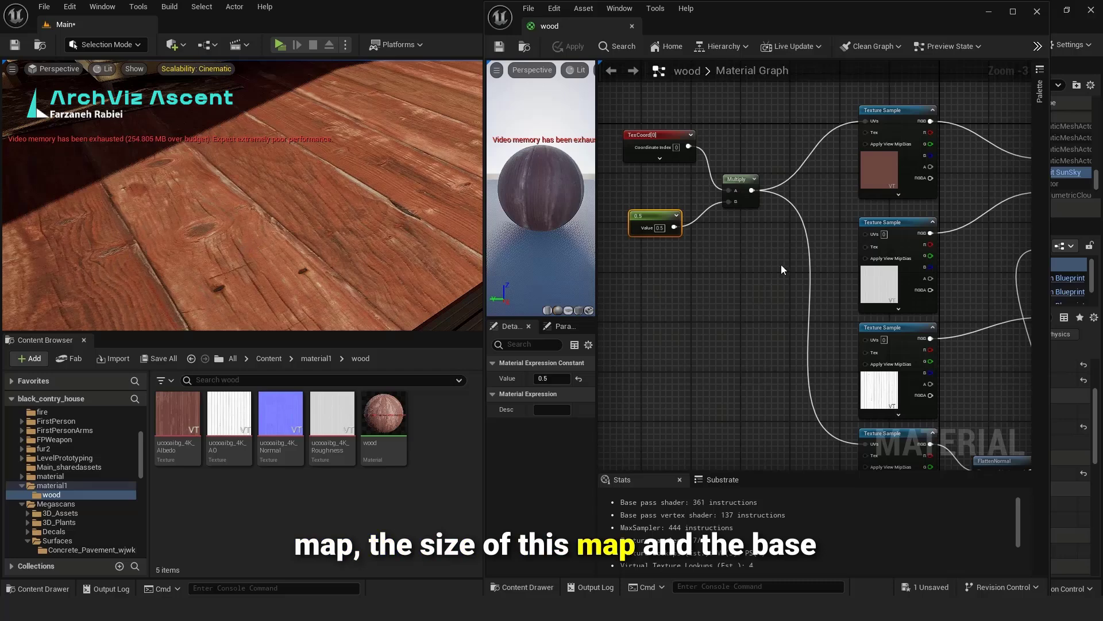
Step: Connect the Multiply output to the UVs of the AO and roughness texture samples, and save the material
{"action": "scroll", "coordinate": [784, 271], "scroll_direction": "down", "scroll_amount": 4}
{"action": "scroll", "coordinate": [825, 335], "scroll_direction": "up", "scroll_amount": 3}
{"action": "scroll", "coordinate": [736, 138], "scroll_direction": "up", "scroll_amount": 2}
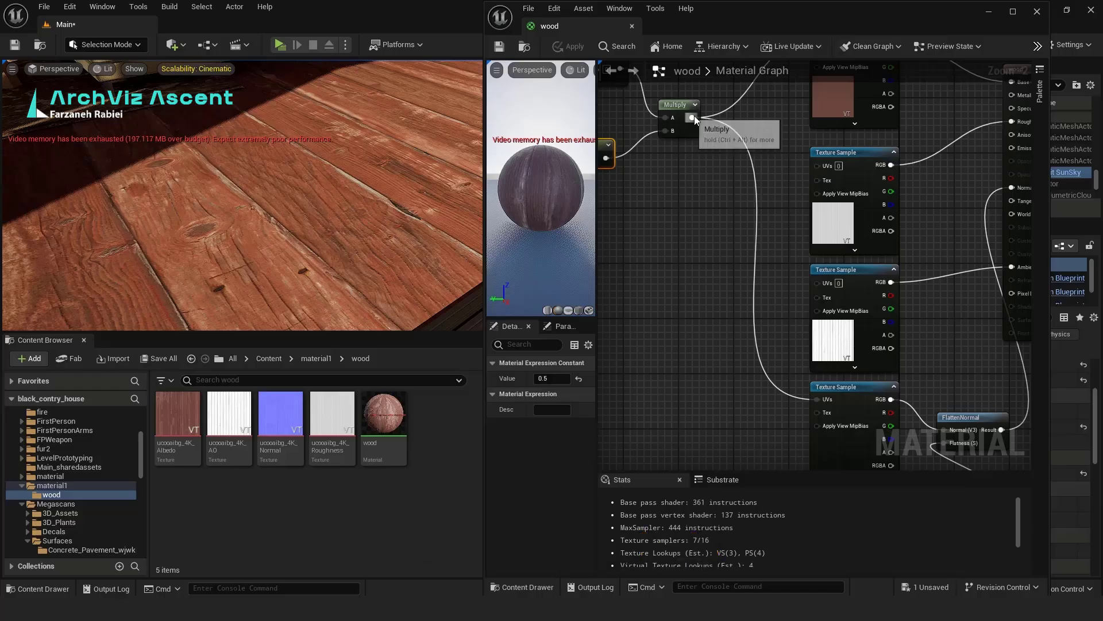
{"action": "left_click_drag", "start_coordinate": [693, 118], "coordinate": [824, 288]}
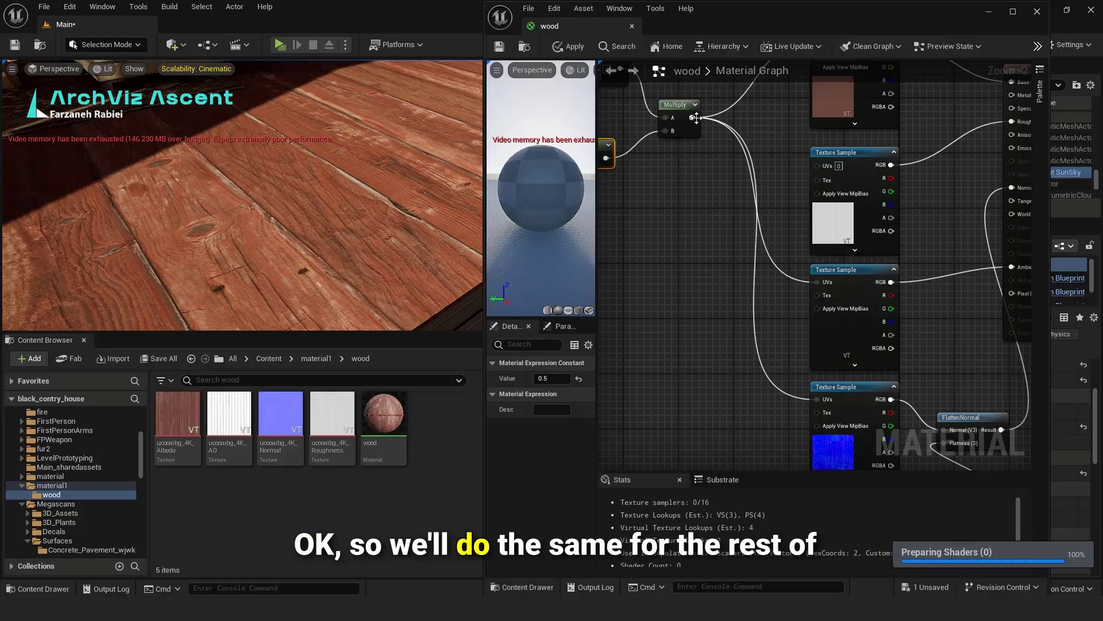
{"action": "left_click_drag", "start_coordinate": [693, 117], "coordinate": [820, 165]}
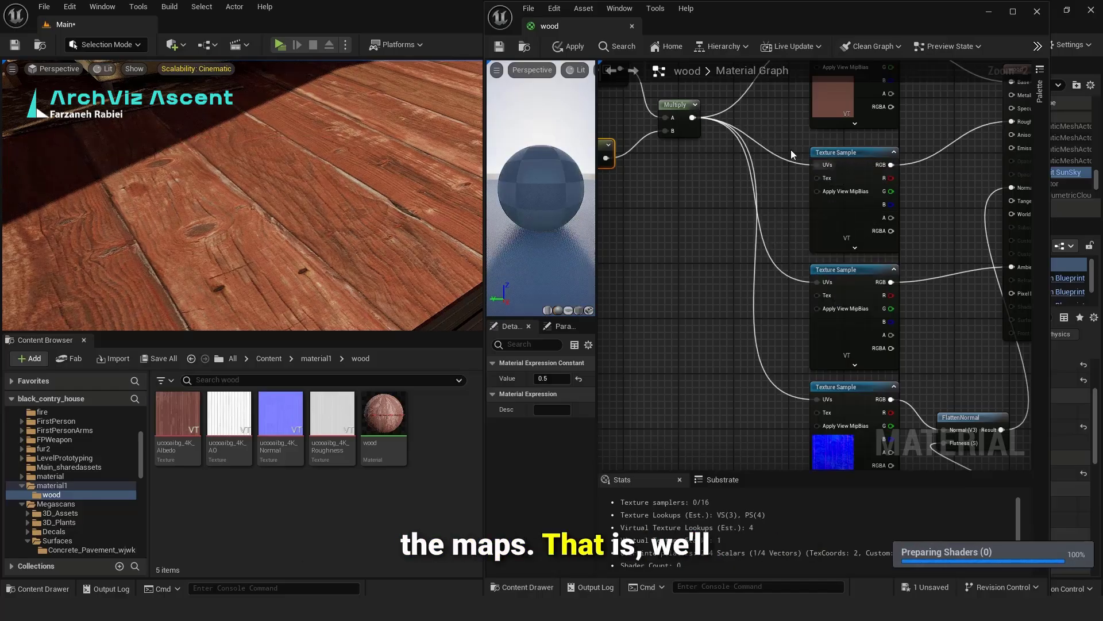
{"action": "left_click", "coordinate": [500, 46]}
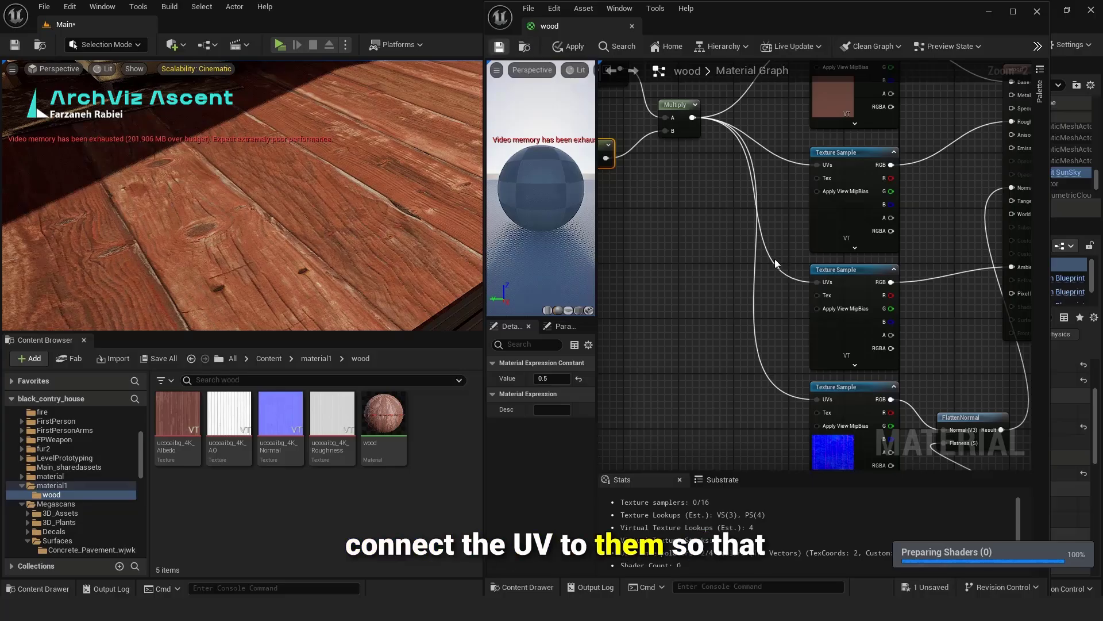
Step: Review the whole wood graph and the floor from farther back, and close the wood material
{"action": "scroll", "coordinate": [660, 267], "scroll_direction": "down", "scroll_amount": 5}
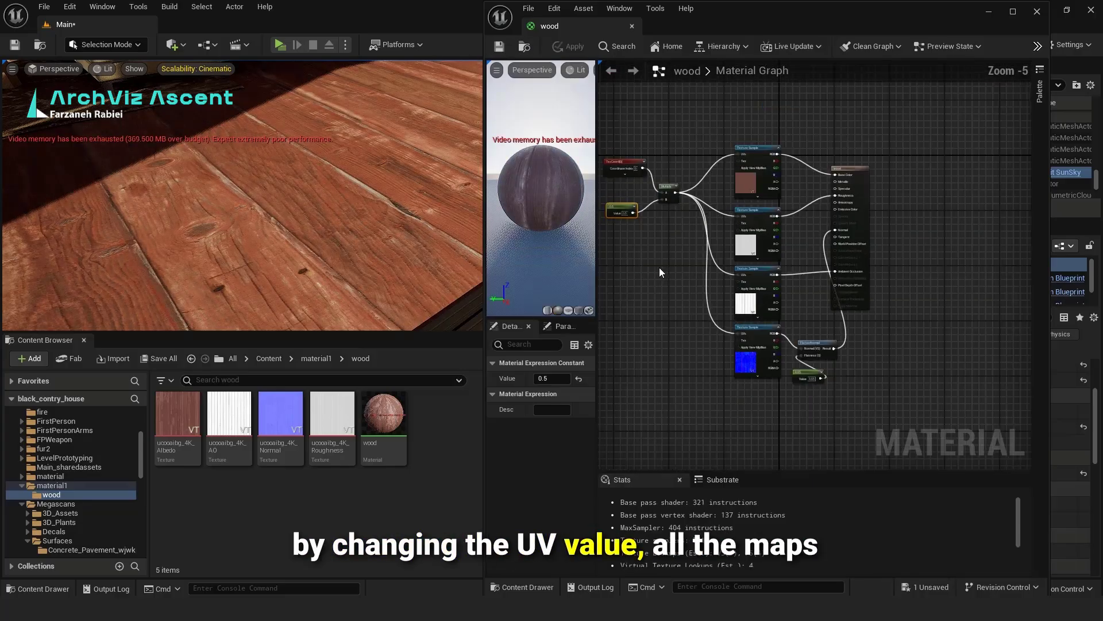
{"action": "scroll", "coordinate": [414, 242], "scroll_direction": "down", "scroll_amount": 5}
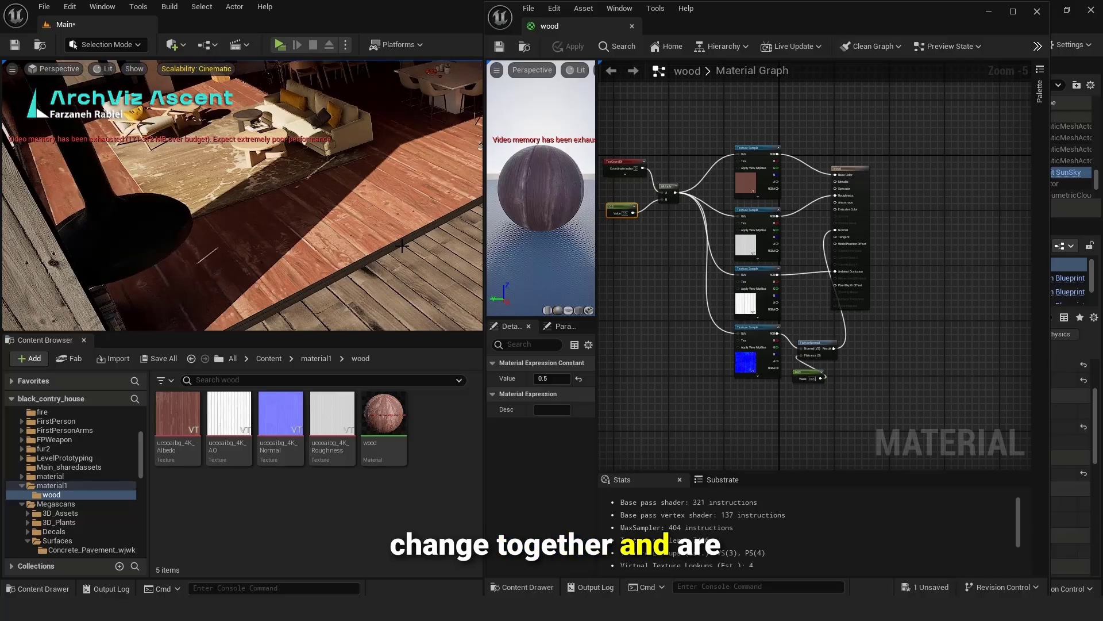
{"action": "scroll", "coordinate": [703, 248], "scroll_direction": "down", "scroll_amount": 3}
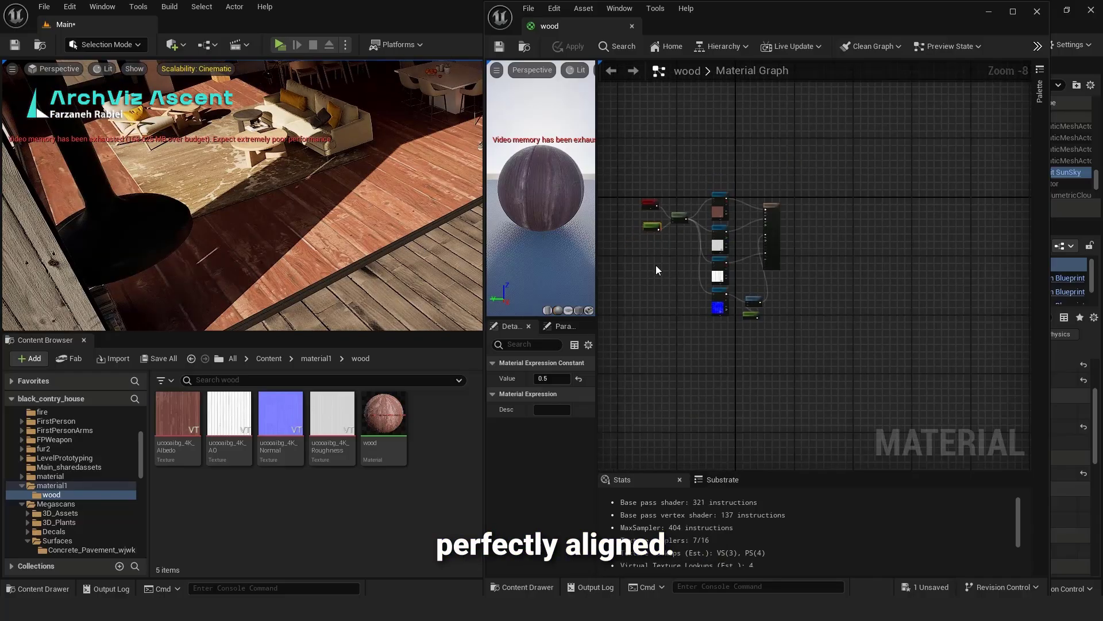
{"action": "left_click", "coordinate": [632, 26]}
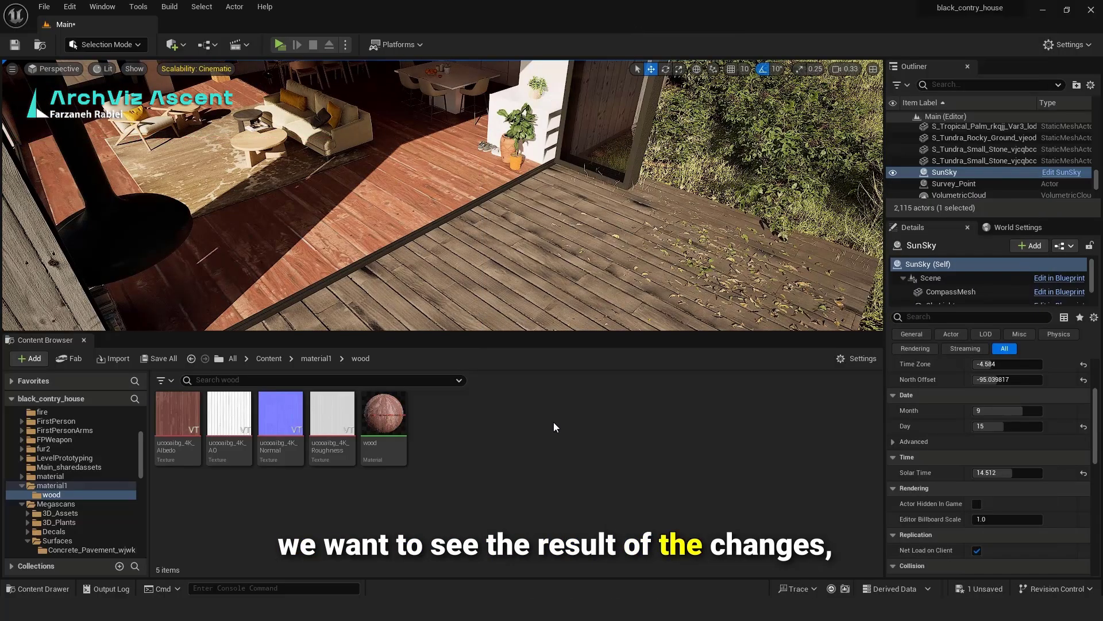
Step: Create a folder named "stone" inside the material1 folder and open it
{"action": "left_click", "coordinate": [316, 358]}
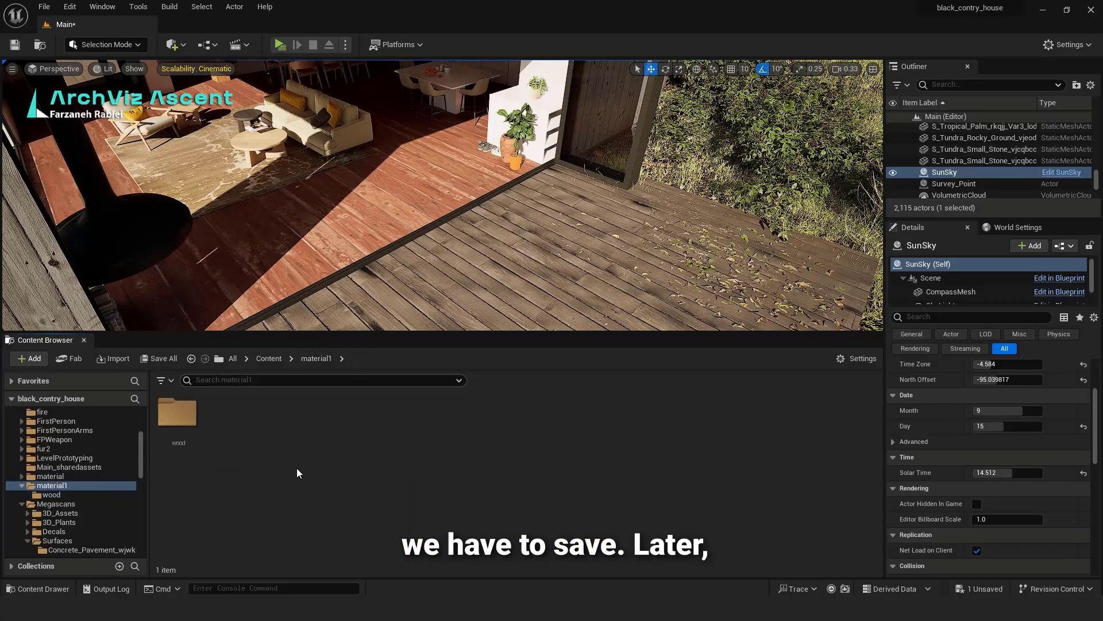
{"action": "right_click", "coordinate": [258, 447]}
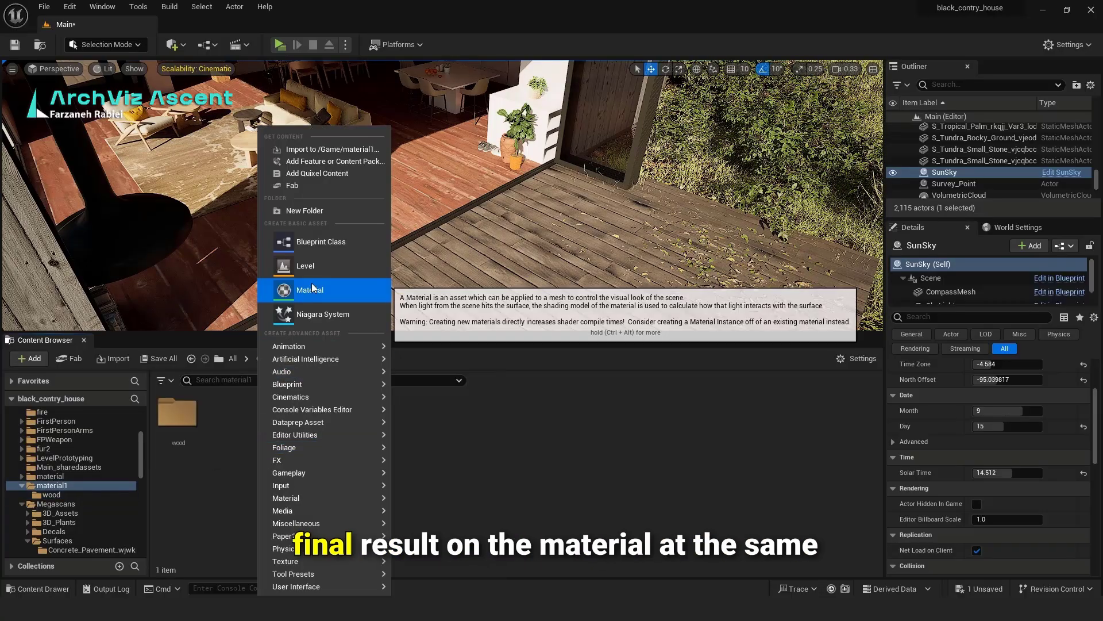
{"action": "left_click", "coordinate": [309, 210]}
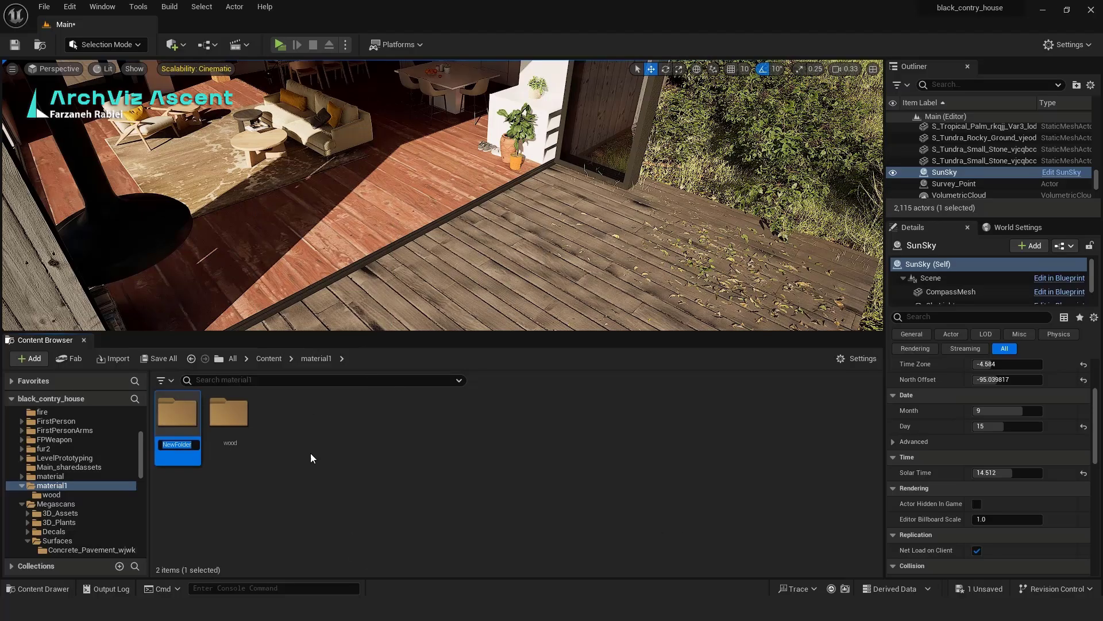
{"action": "type", "text": "s"}
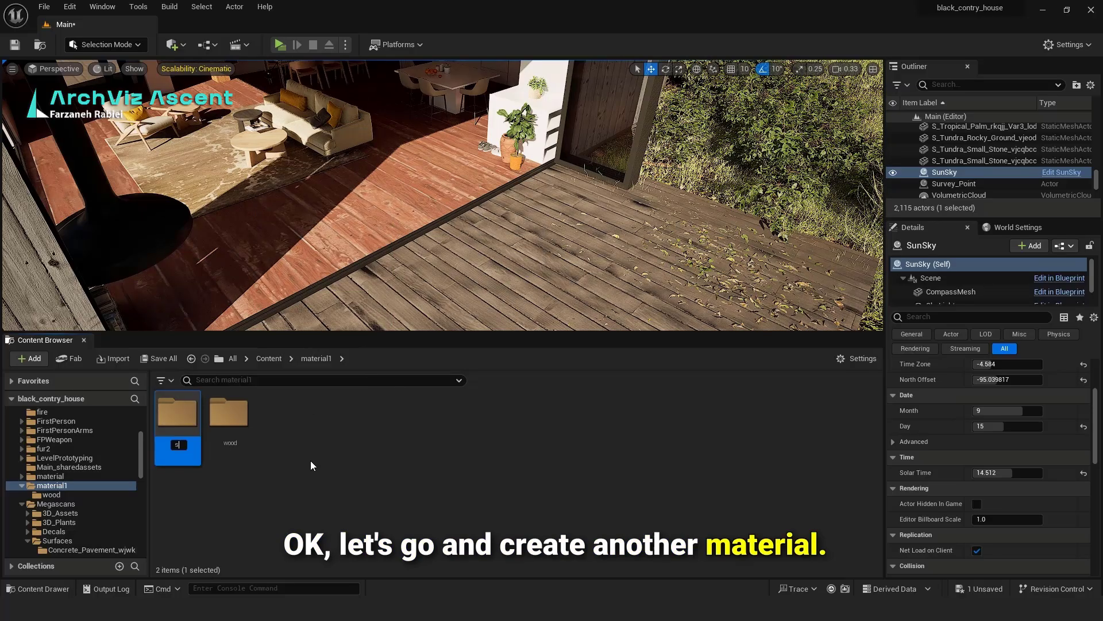
{"action": "type", "text": "tone"}
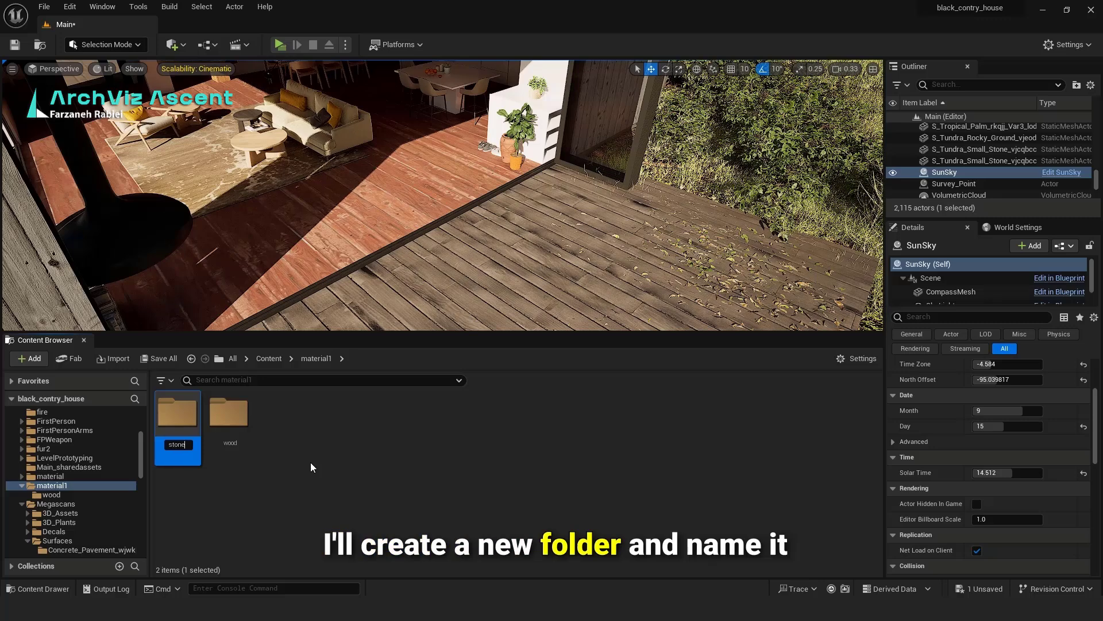
{"action": "key", "text": "Return"}
{"action": "double_click", "coordinate": [180, 413]}
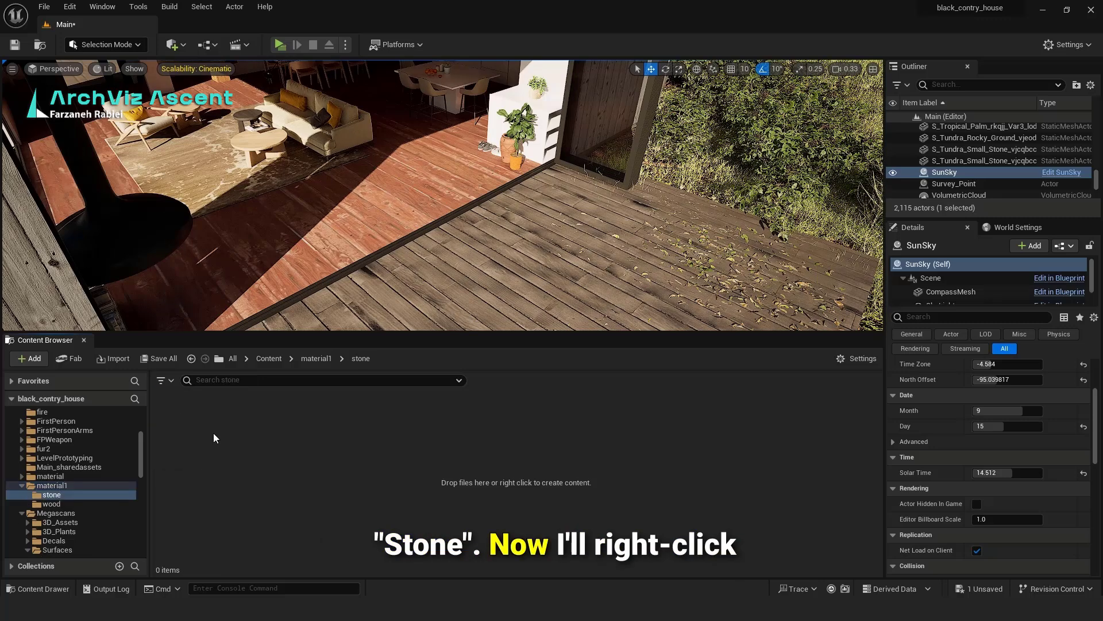
Step: Create a new material named "stone" in the stone folder
{"action": "right_click", "coordinate": [334, 474]}
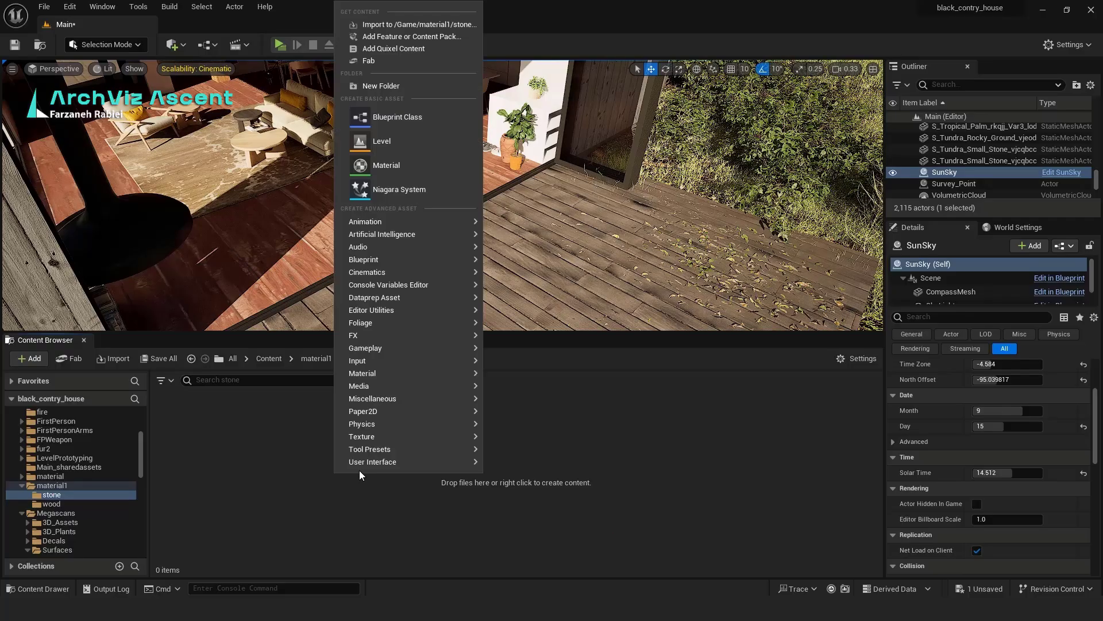
{"action": "left_click", "coordinate": [405, 165]}
{"action": "type", "text": "S"}
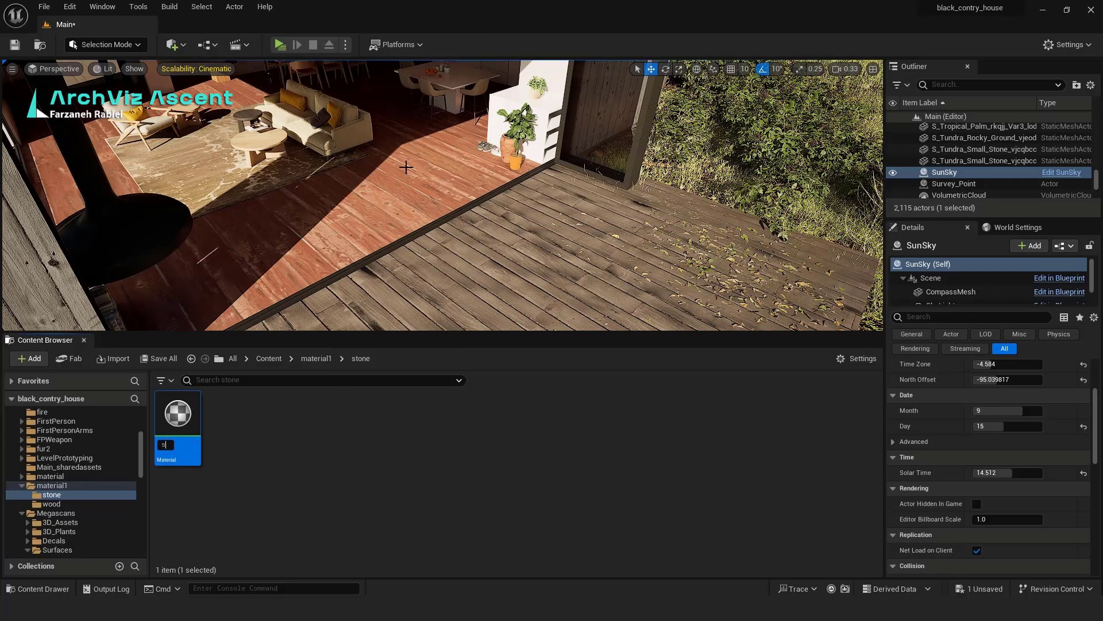
{"action": "type", "text": "tone"}
{"action": "key", "text": "Return"}
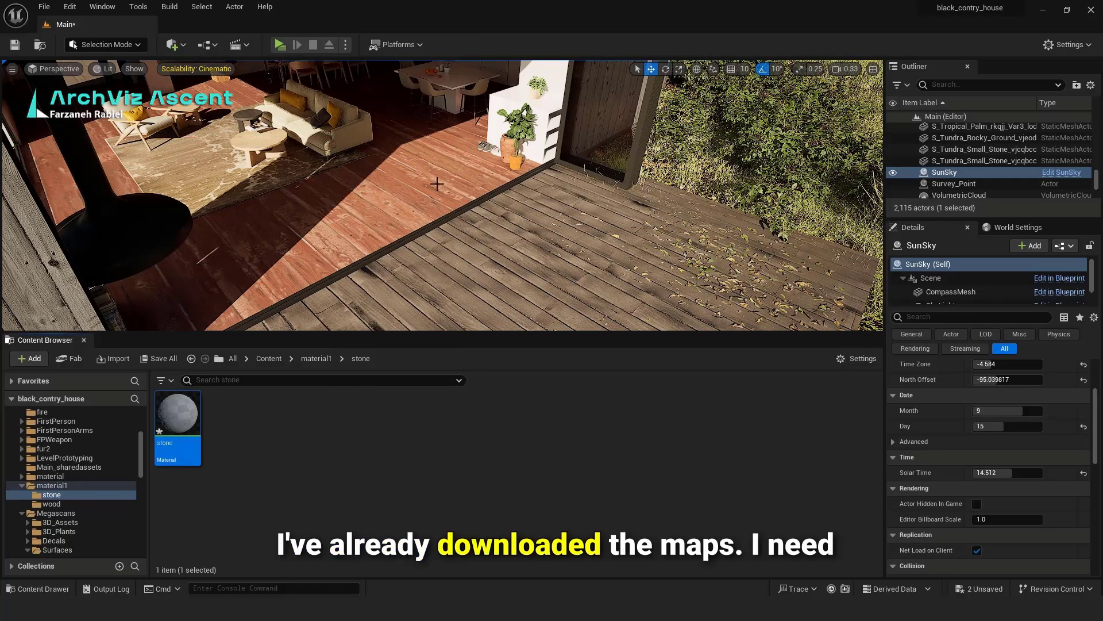
Step: Switch to File Explorer, browse the surface library as a list and open the stone_tile_vl1iaf0lw folder
{"action": "mouse_move", "coordinate": [433, 611]}
{"action": "left_click", "coordinate": [433, 560]}
{"action": "left_click", "coordinate": [597, 128]}
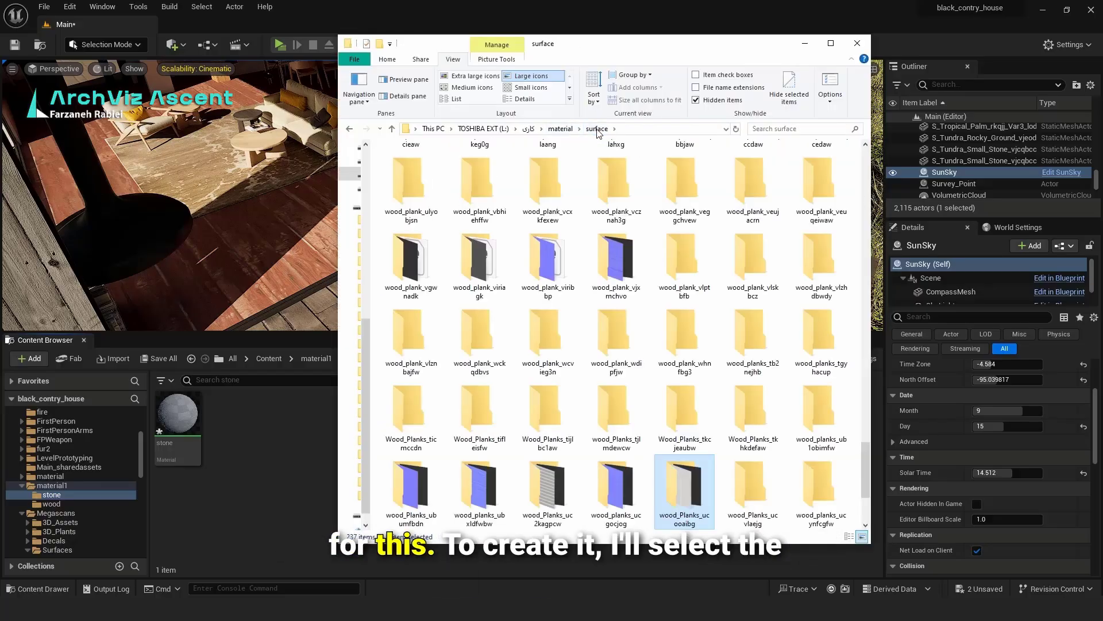
{"action": "left_click", "coordinate": [466, 99]}
{"action": "scroll", "coordinate": [551, 321], "scroll_direction": "down", "scroll_amount": 4}
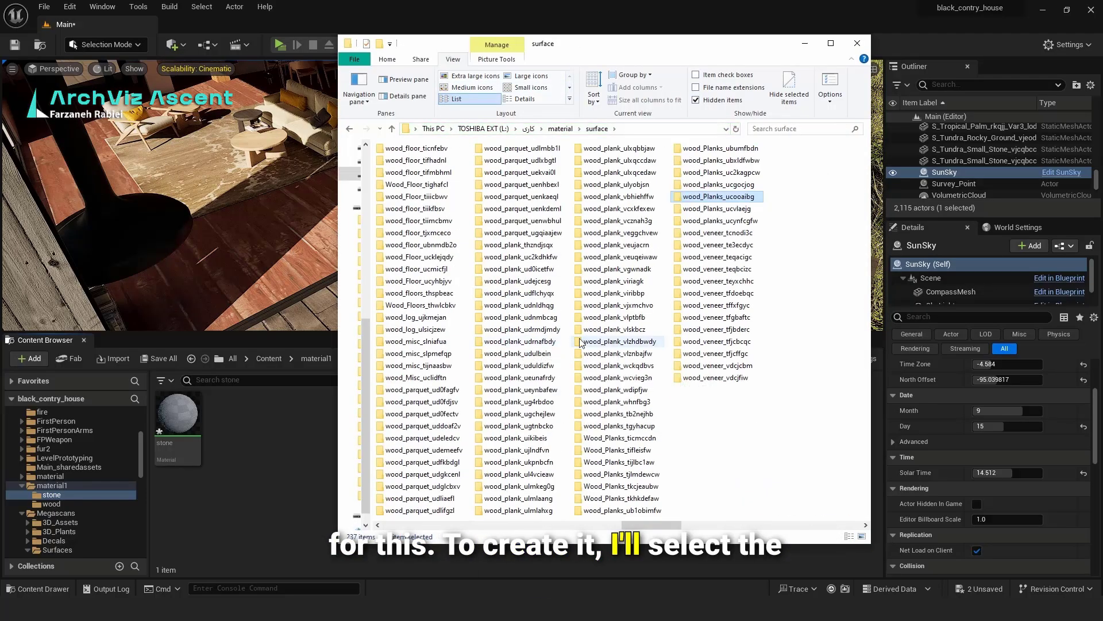
{"action": "scroll", "coordinate": [540, 322], "scroll_direction": "up", "scroll_amount": 3}
{"action": "left_click", "coordinate": [528, 308]}
{"action": "double_click", "coordinate": [527, 306]}
{"action": "left_click", "coordinate": [595, 129]}
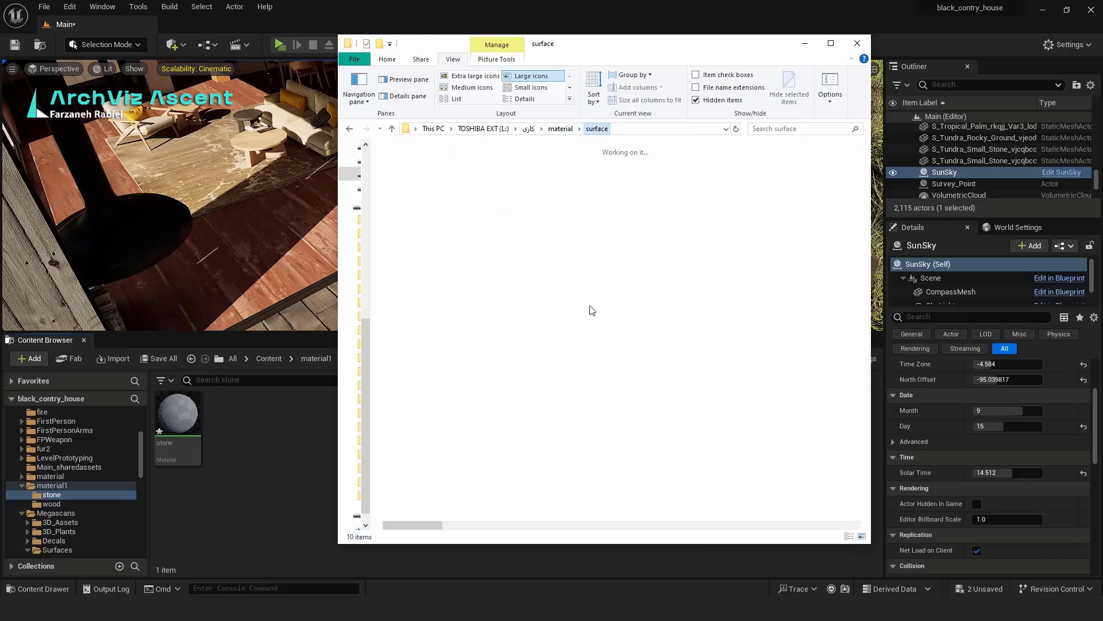
{"action": "double_click", "coordinate": [653, 269]}
Step: Import the 4K Albedo, Normal and Roughness maps from the stone tile folder into the project's stone folder
{"action": "left_click", "coordinate": [593, 172]}
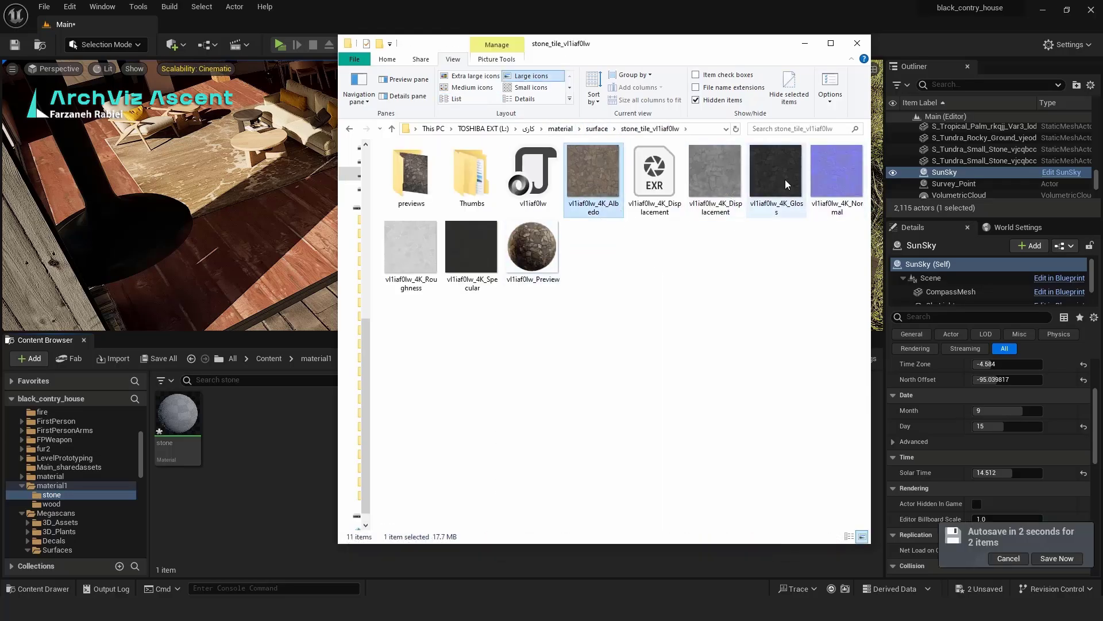
{"action": "left_click", "coordinate": [829, 184], "text": "ctrl"}
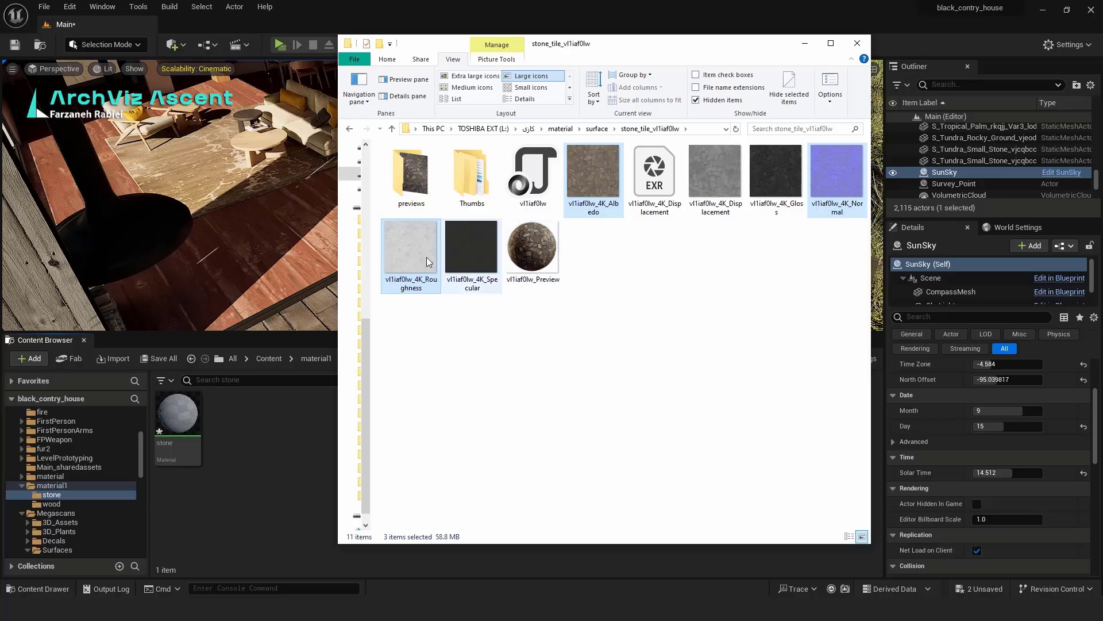
{"action": "left_click_drag", "start_coordinate": [292, 455], "coordinate": [285, 457]}
{"action": "left_click", "coordinate": [805, 43]}
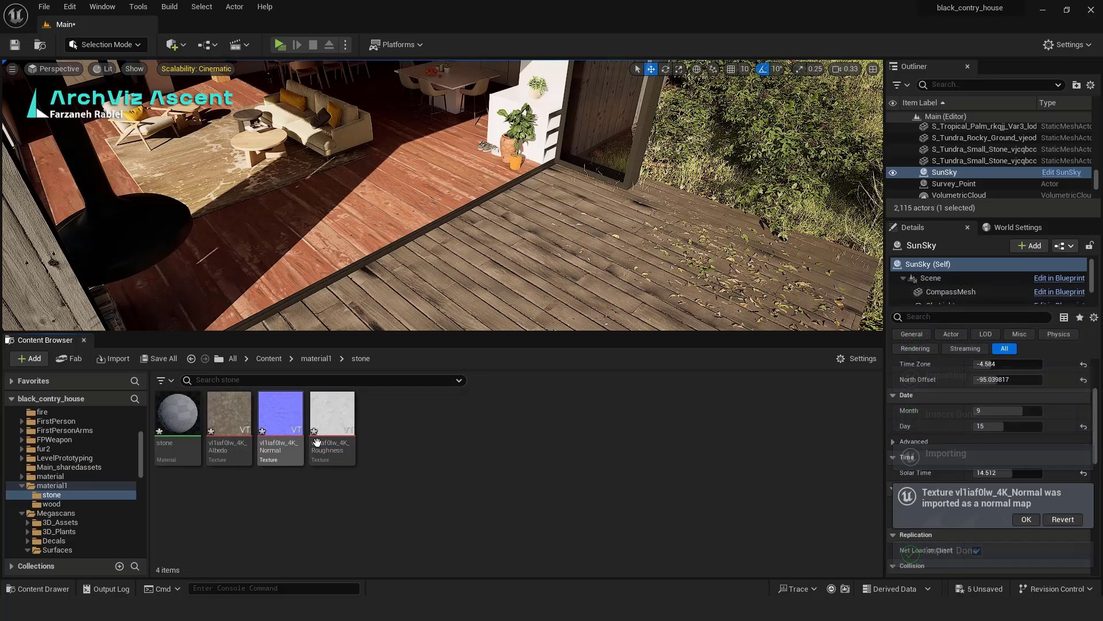
Step: Open the stone material for editing
{"action": "left_click", "coordinate": [490, 609]}
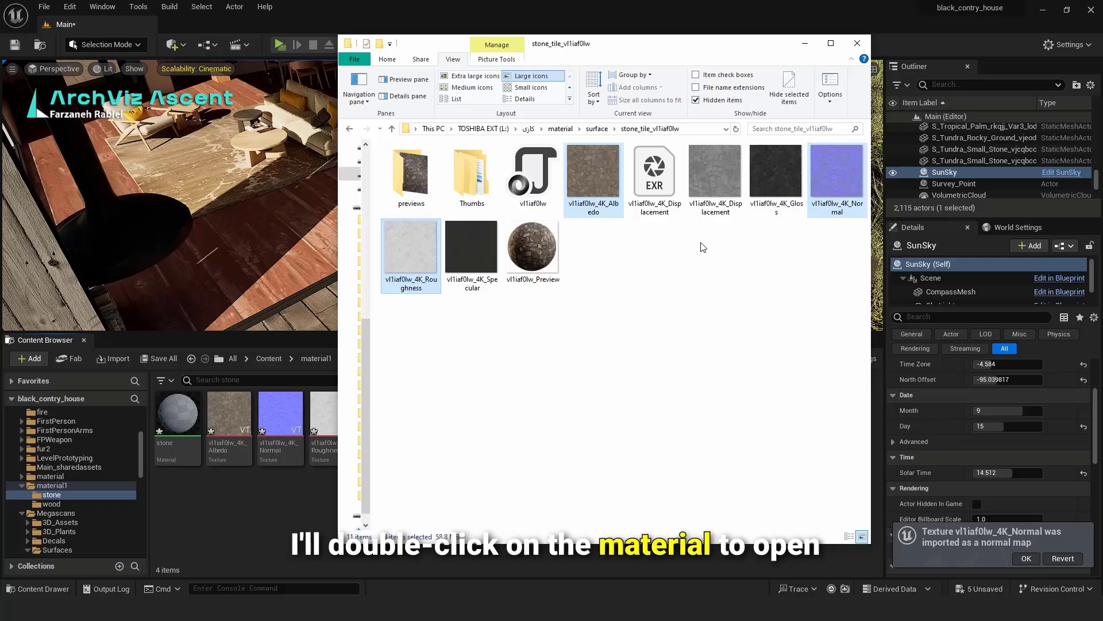
{"action": "left_click", "coordinate": [805, 43]}
{"action": "left_click", "coordinate": [186, 418]}
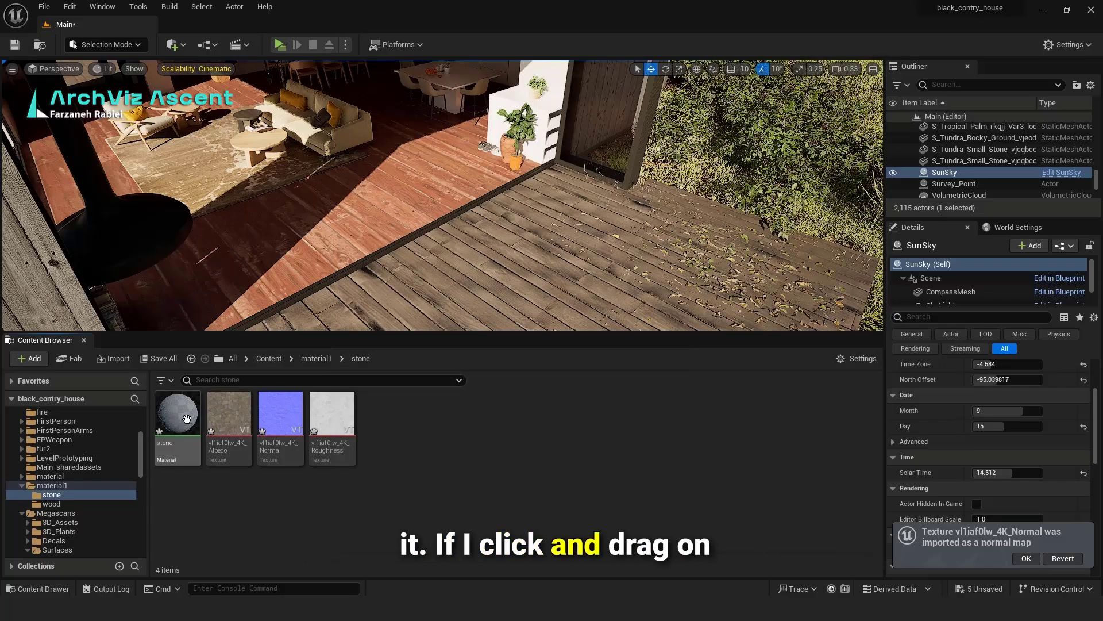
{"action": "double_click", "coordinate": [186, 418]}
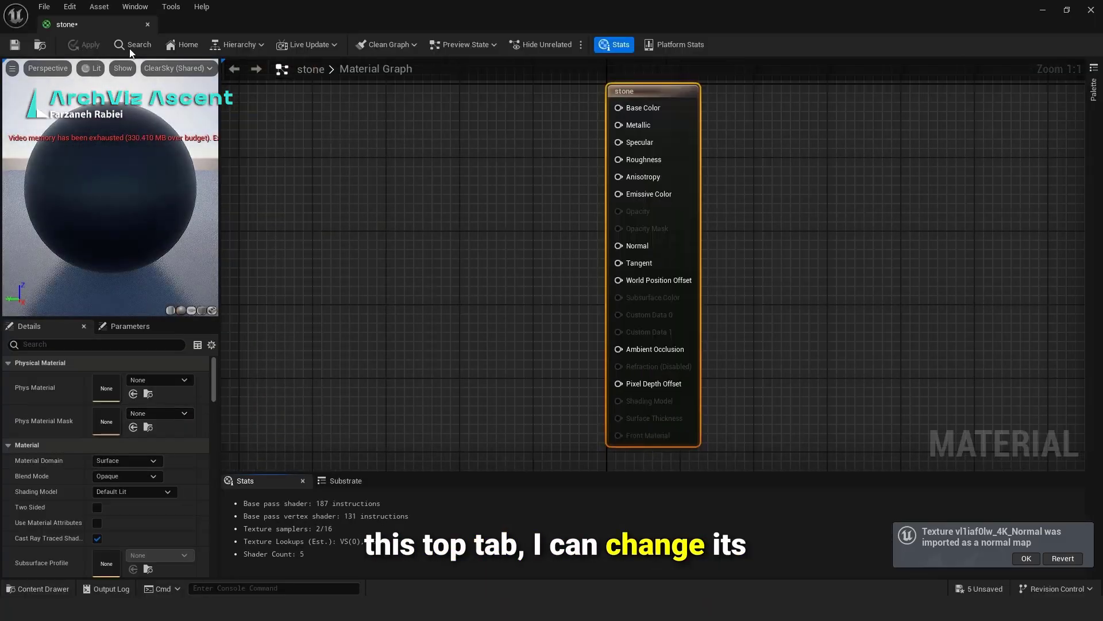
Step: Dock the stone material editor beside the Main level tab and add the 4K Albedo, Normal and Roughness textures to its graph
{"action": "left_click_drag", "start_coordinate": [115, 26], "coordinate": [181, 29]}
{"action": "left_click", "coordinate": [62, 25]}
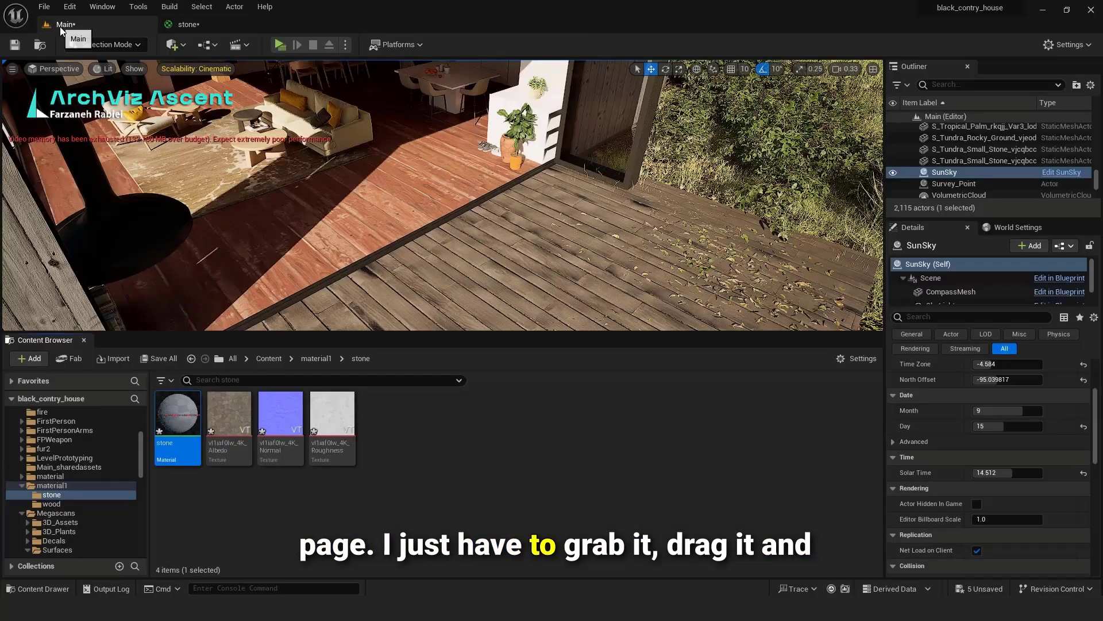
{"action": "left_click", "coordinate": [251, 430]}
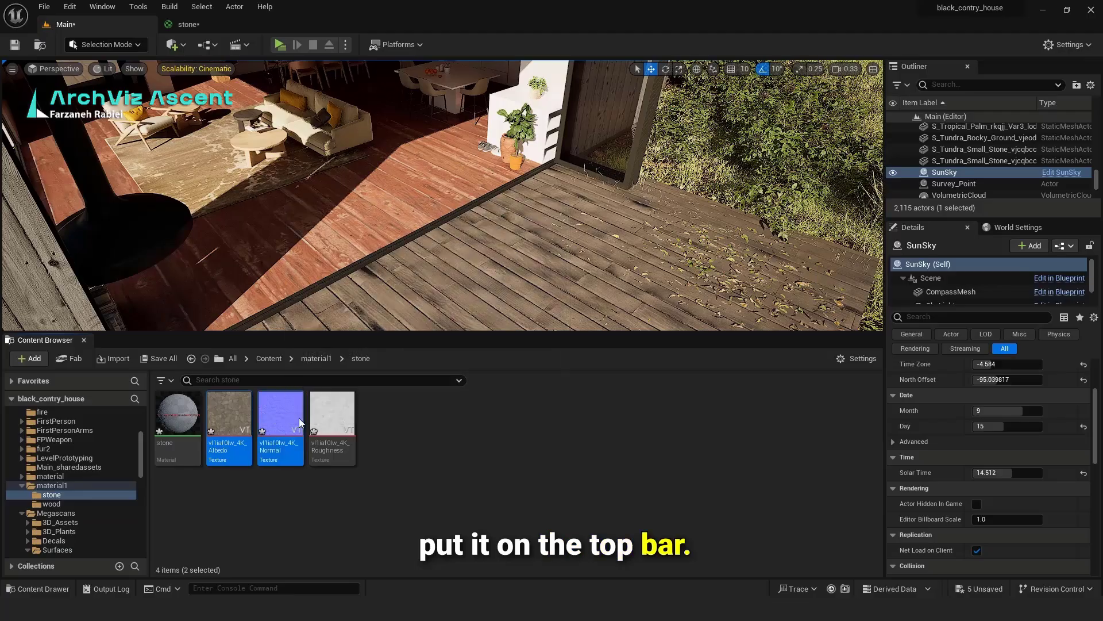
{"action": "left_click", "coordinate": [332, 414], "text": "ctrl"}
{"action": "left_click_drag", "start_coordinate": [332, 414], "coordinate": [334, 192]}
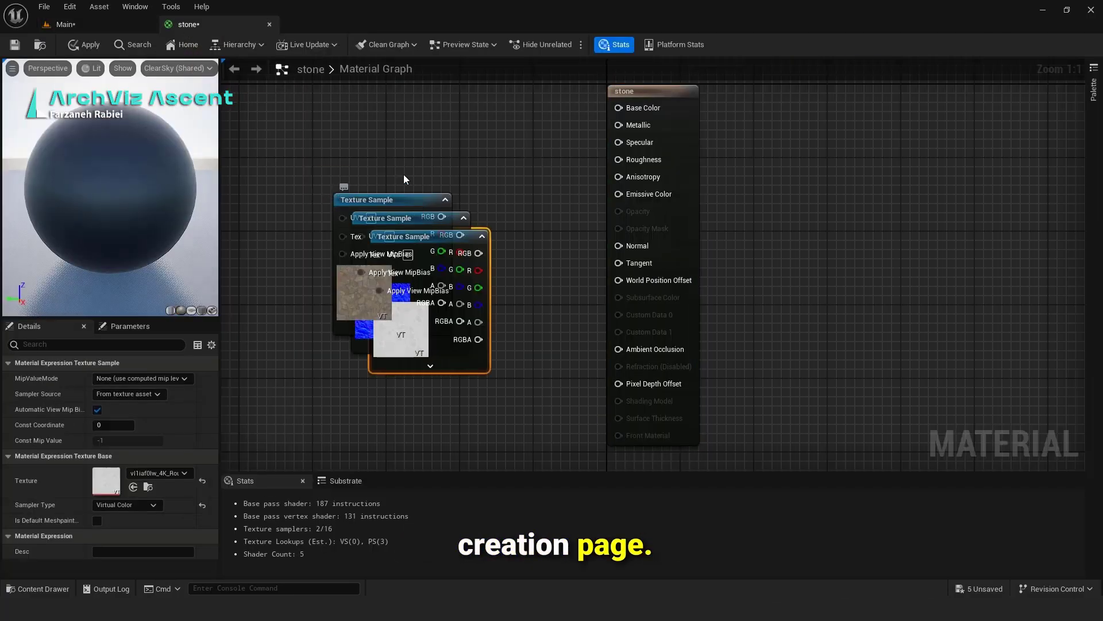
Step: Align the three texture samples to center, space them vertically as Albedo, Roughness, Normal, and move the stone result node farther away from them
{"action": "left_click_drag", "start_coordinate": [457, 148], "coordinate": [375, 345]}
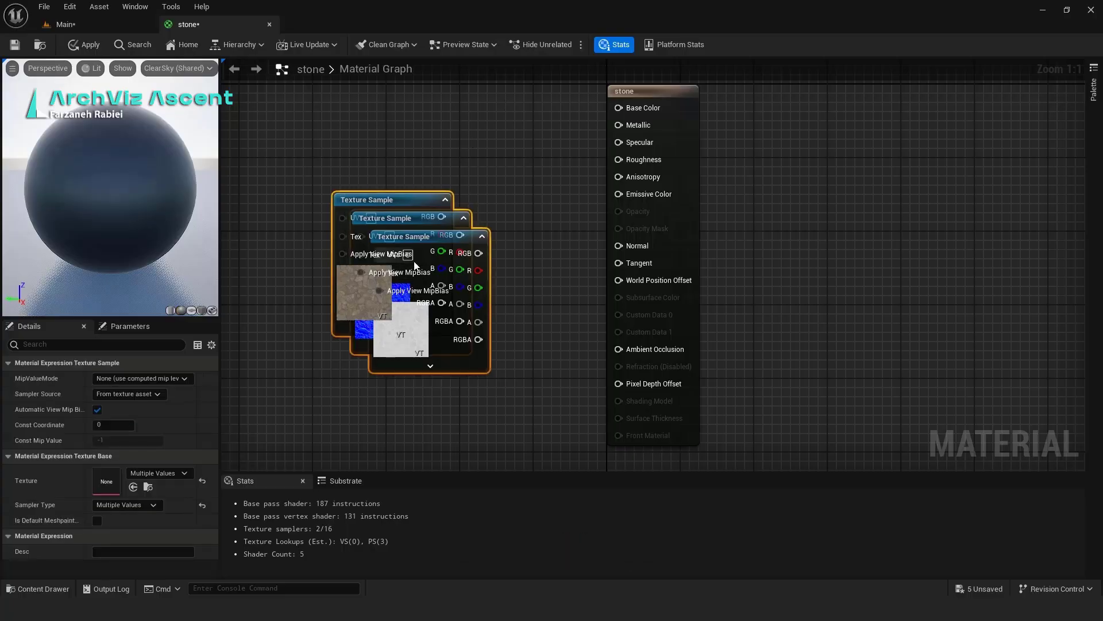
{"action": "right_click", "coordinate": [414, 261]}
{"action": "mouse_move", "coordinate": [480, 494]}
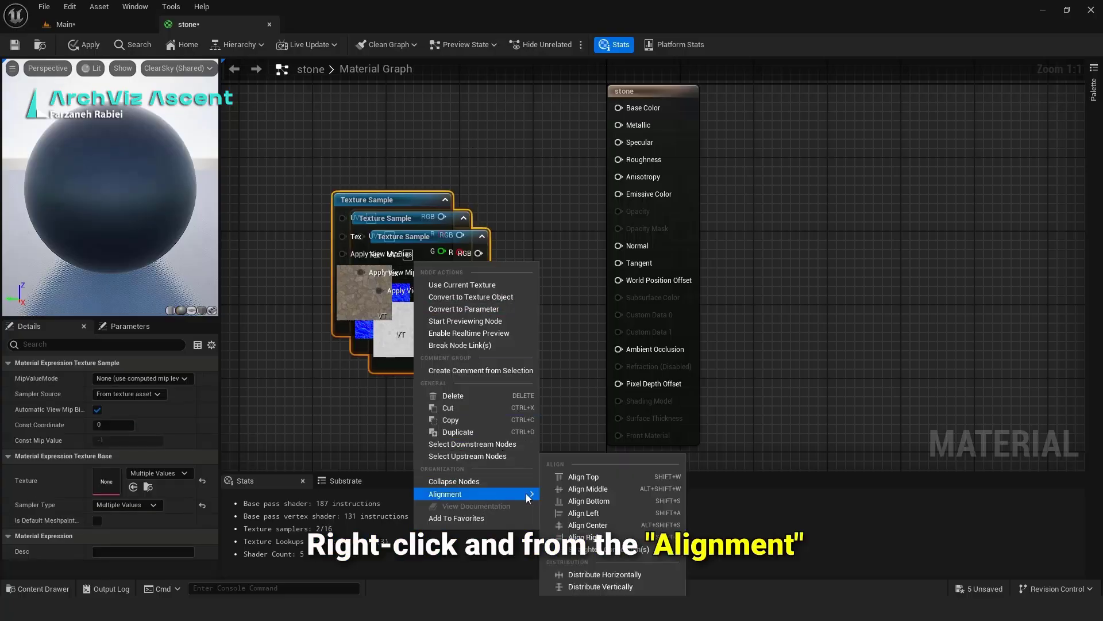
{"action": "left_click", "coordinate": [582, 525]}
{"action": "left_click_drag", "start_coordinate": [394, 211], "coordinate": [393, 88]}
{"action": "scroll", "coordinate": [457, 330], "scroll_direction": "down", "scroll_amount": 4}
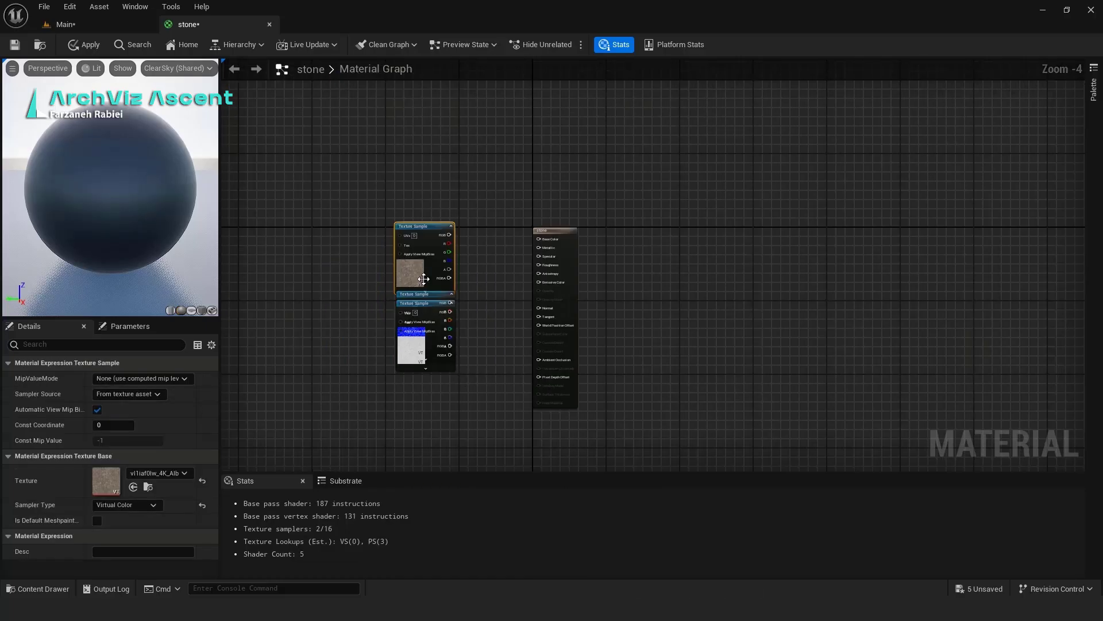
{"action": "left_click_drag", "start_coordinate": [425, 308], "coordinate": [427, 392]}
{"action": "left_click", "coordinate": [425, 299]}
{"action": "scroll", "coordinate": [506, 231], "scroll_direction": "up", "scroll_amount": 2}
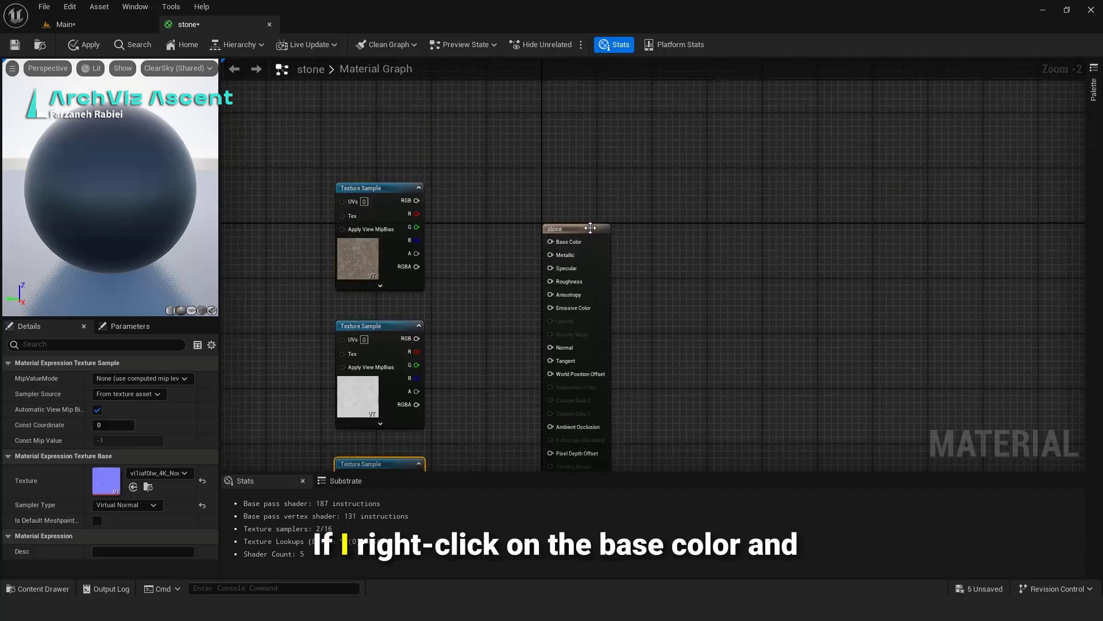
{"action": "left_click", "coordinate": [643, 210]}
{"action": "left_click_drag", "start_coordinate": [644, 210], "coordinate": [668, 205]}
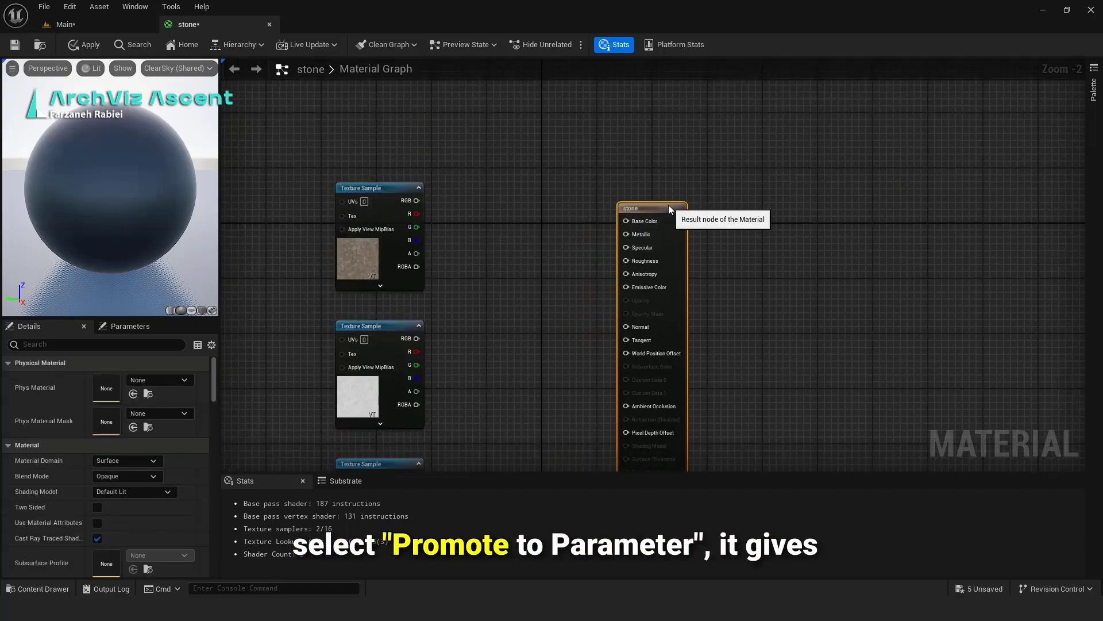
Step: Promote the stone material's Base Color input to a parameter, place its node near the texture samples, and apply the material
{"action": "right_click", "coordinate": [641, 221]}
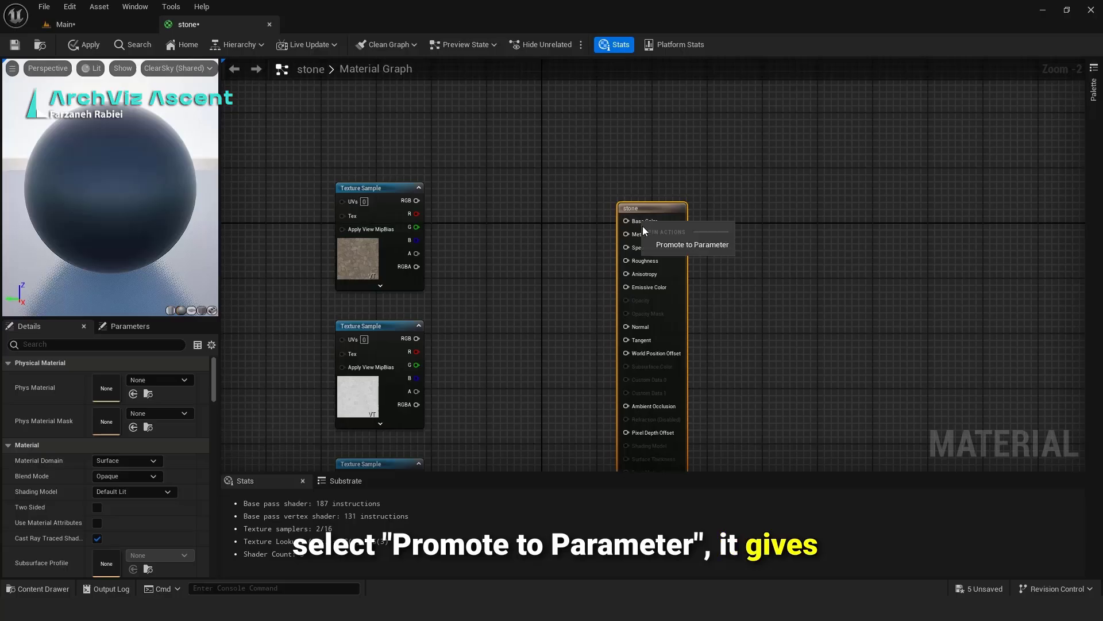
{"action": "left_click", "coordinate": [647, 243]}
{"action": "left_click_drag", "start_coordinate": [605, 218], "coordinate": [477, 184]}
{"action": "left_click", "coordinate": [524, 290]}
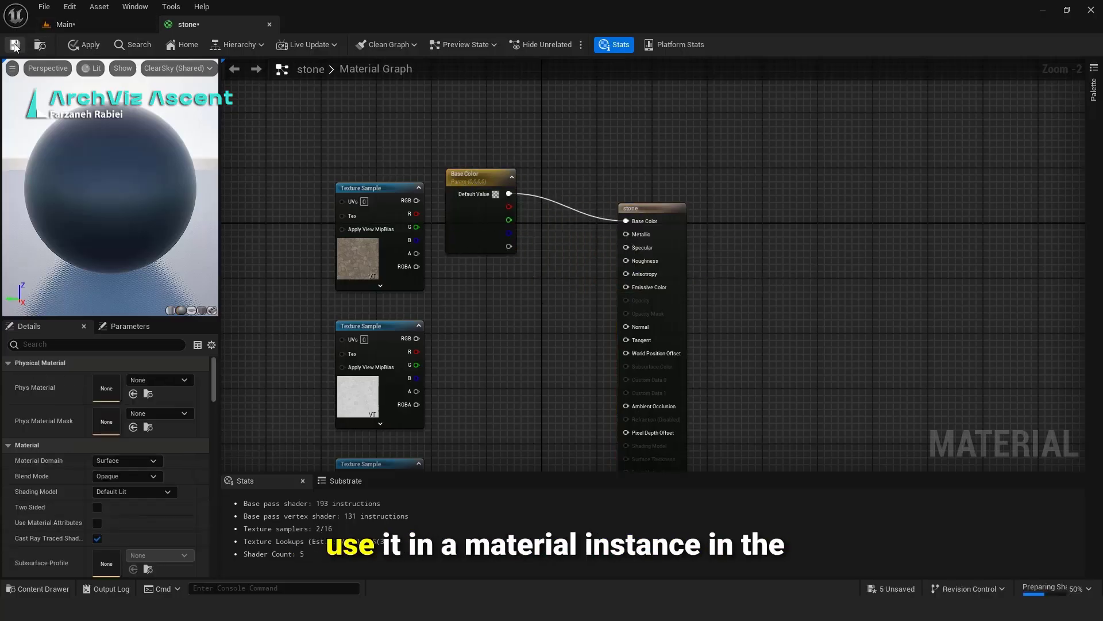
{"action": "left_click", "coordinate": [84, 44]}
Step: Float the stone material editor beside the level viewport and assign the stone material to the interior floor
{"action": "left_click_drag", "start_coordinate": [188, 23], "coordinate": [529, 103]}
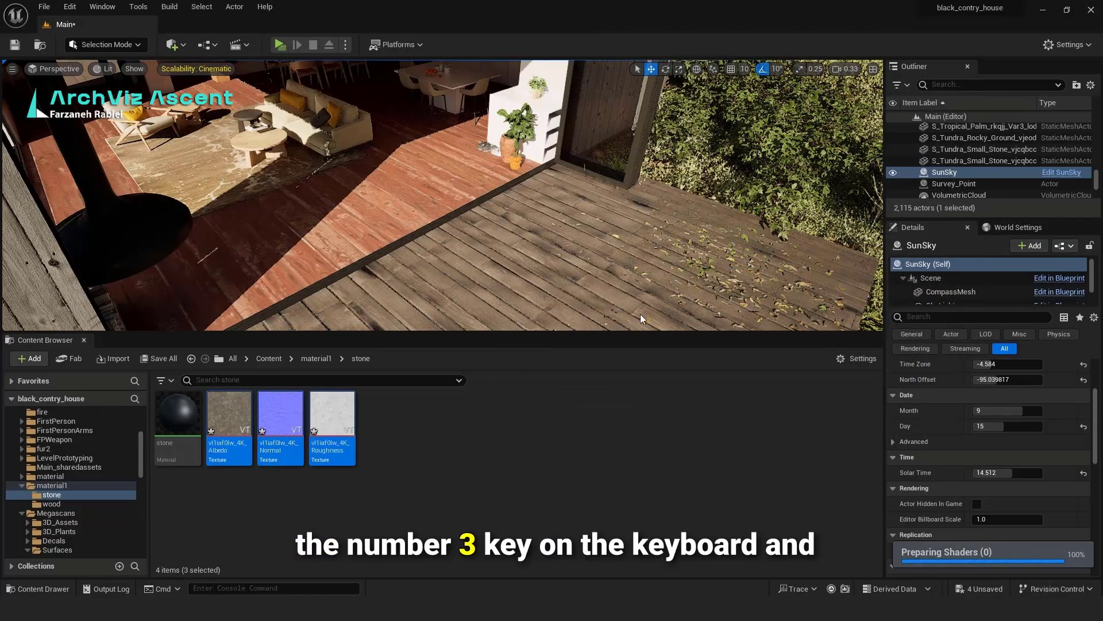
{"action": "left_click_drag", "start_coordinate": [664, 371], "coordinate": [667, 612]}
{"action": "scroll", "coordinate": [667, 231], "scroll_direction": "down", "scroll_amount": 4}
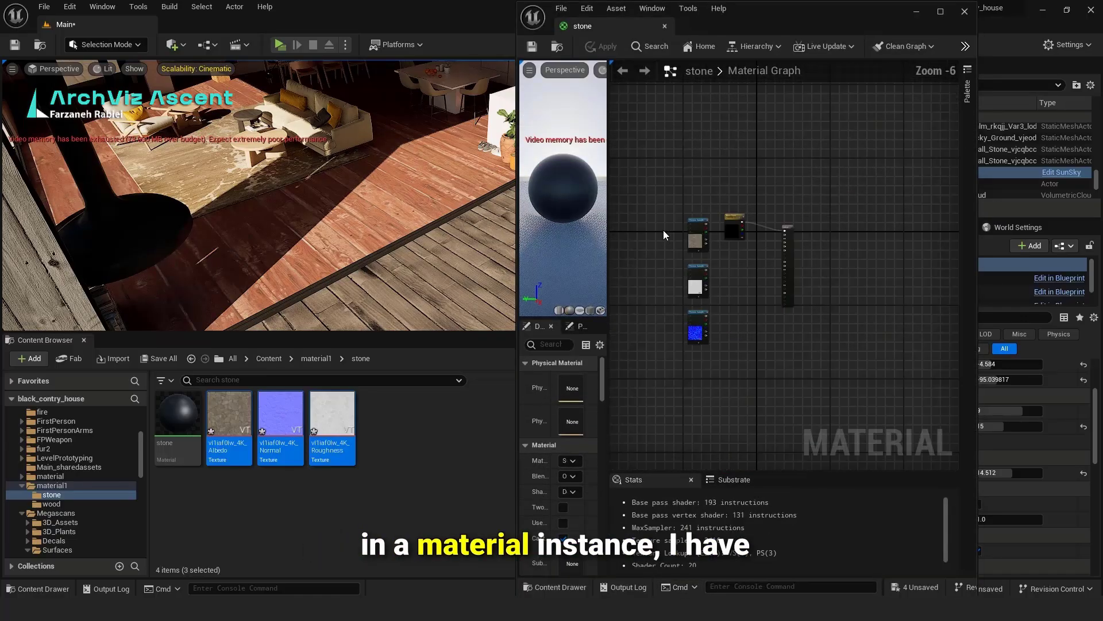
{"action": "scroll", "coordinate": [688, 232], "scroll_direction": "up", "scroll_amount": 2}
{"action": "scroll", "coordinate": [782, 255], "scroll_direction": "up", "scroll_amount": 1}
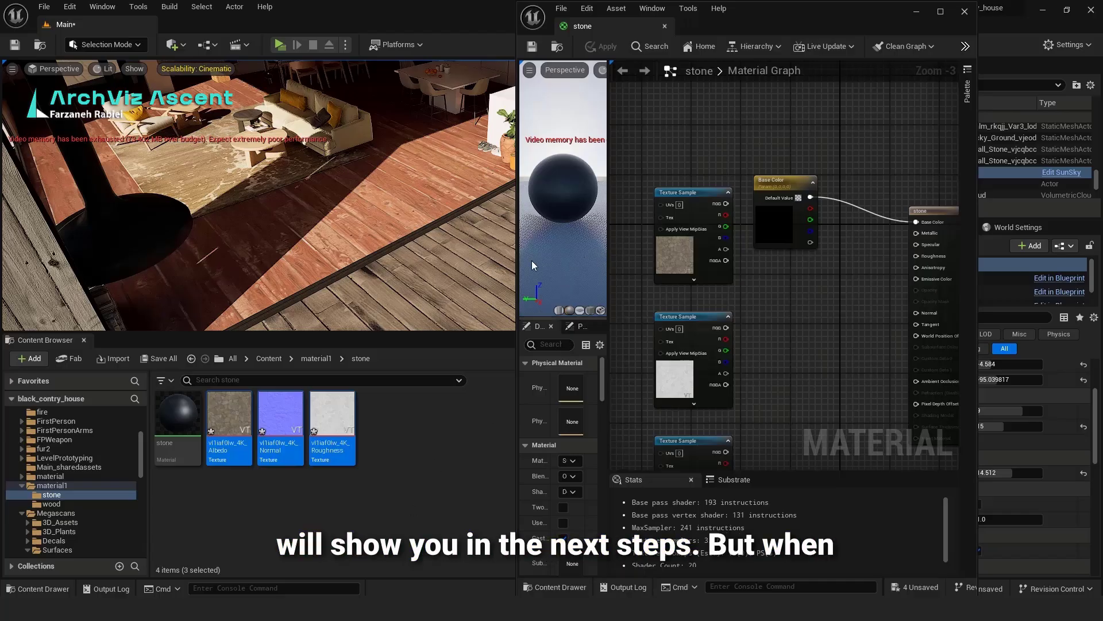
{"action": "left_click_drag", "start_coordinate": [516, 260], "coordinate": [434, 266]}
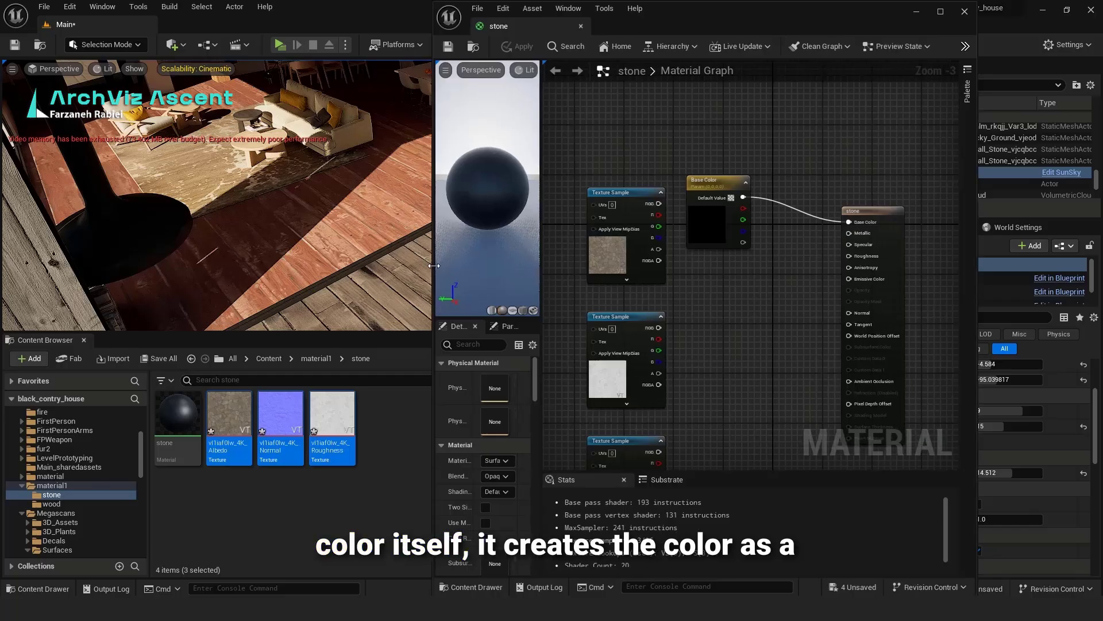
{"action": "left_click", "coordinate": [411, 442]}
{"action": "left_click_drag", "start_coordinate": [187, 427], "coordinate": [272, 240]}
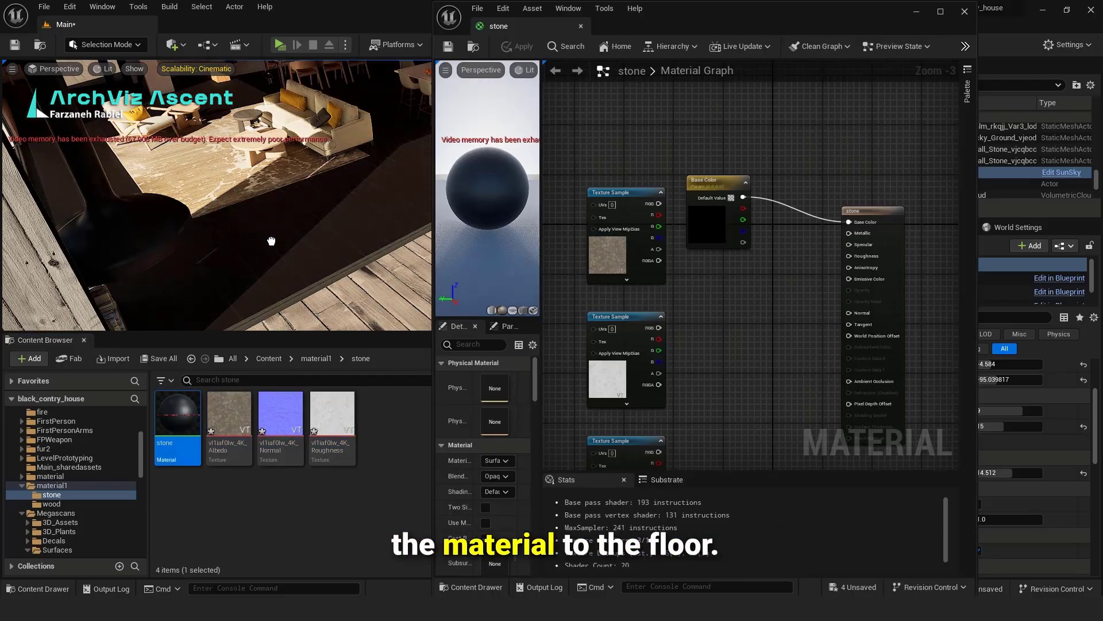
Step: Try a coral red (R 1.0, G 0.143, B 0.103) on the Base Color parameter and delete that parameter node
{"action": "double_click", "coordinate": [706, 228]}
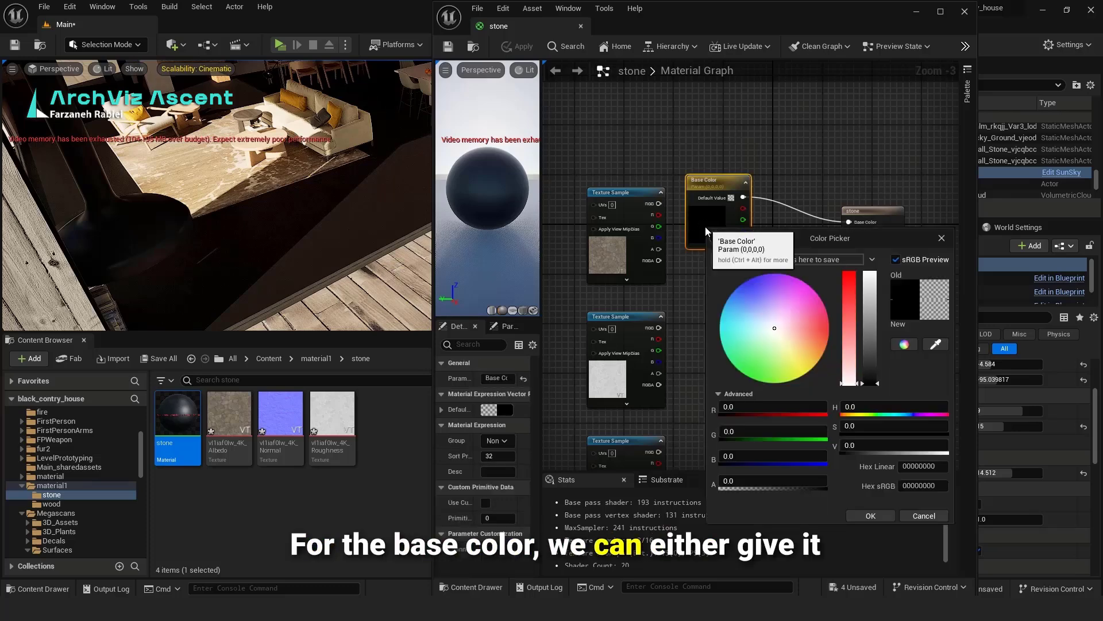
{"action": "left_click", "coordinate": [815, 339]}
{"action": "left_click_drag", "start_coordinate": [815, 341], "coordinate": [824, 330]}
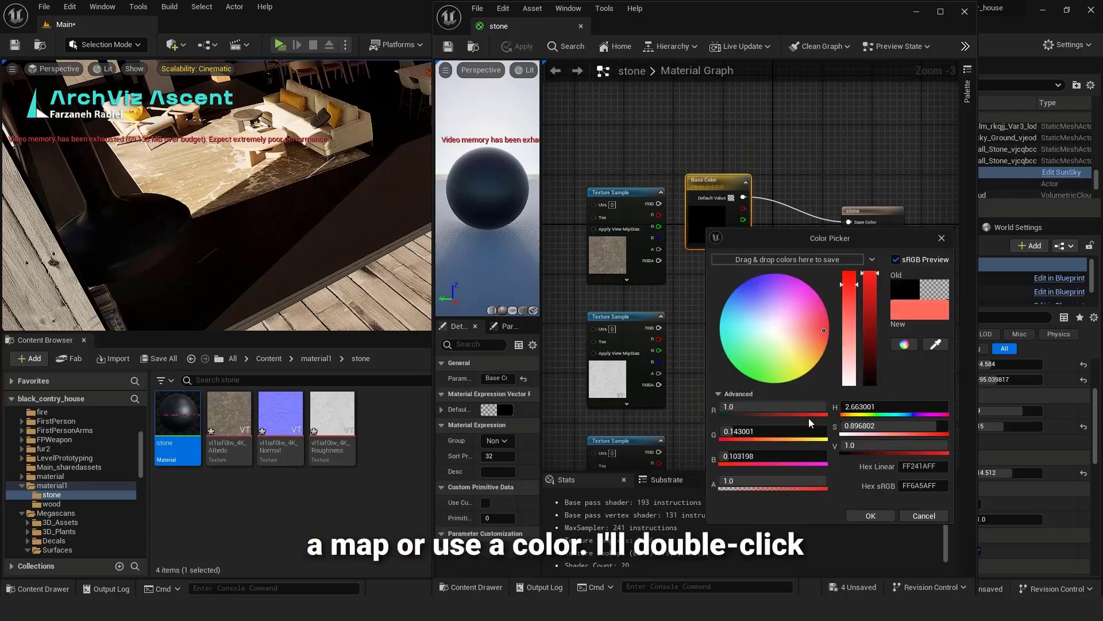
{"action": "left_click", "coordinate": [870, 515]}
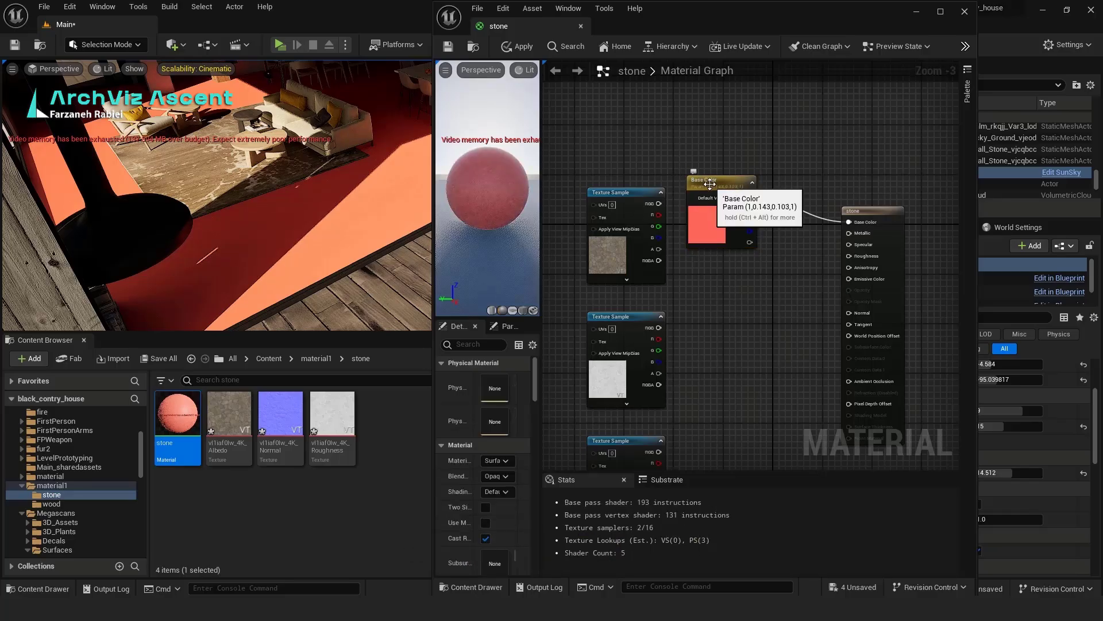
{"action": "key", "text": "Delete"}
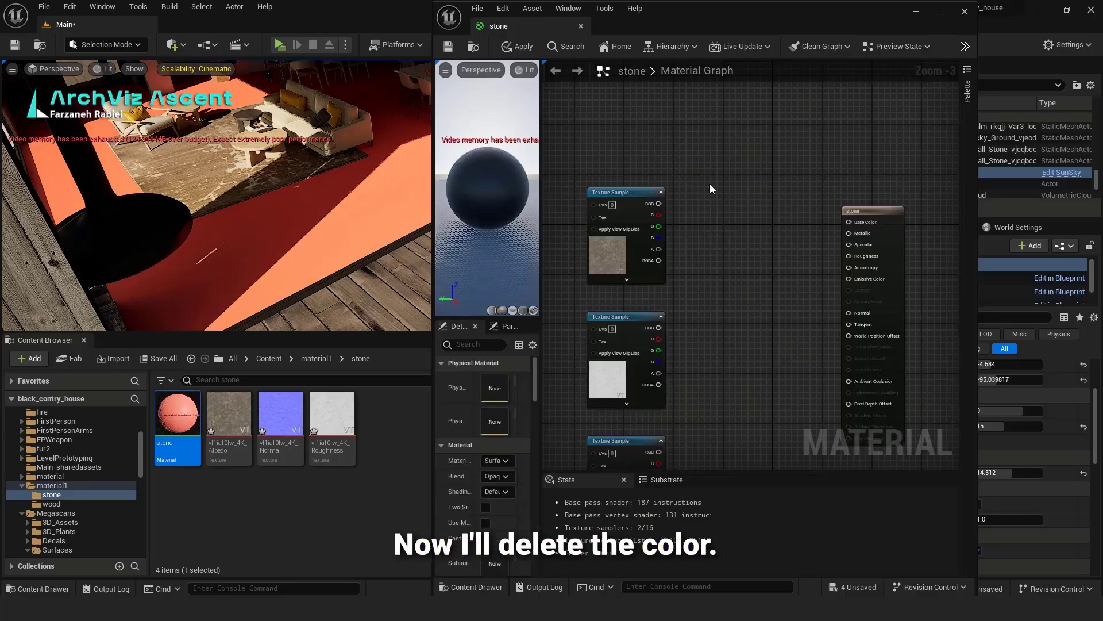
Step: Convert the Albedo texture sample to a parameter named "Base color"
{"action": "left_click", "coordinate": [618, 192]}
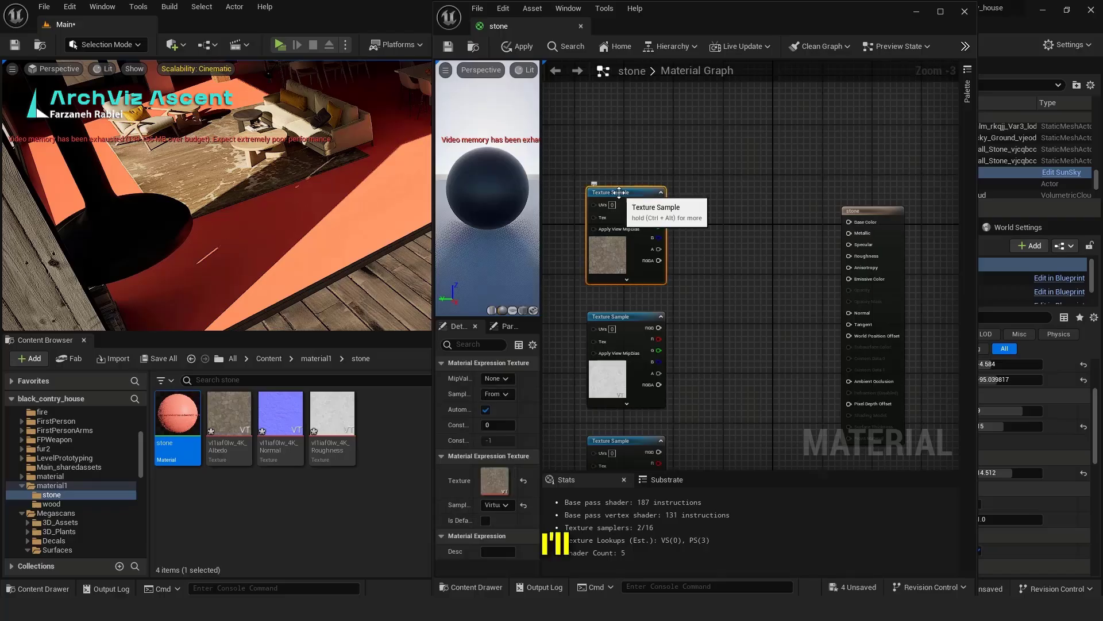
{"action": "right_click", "coordinate": [619, 192]}
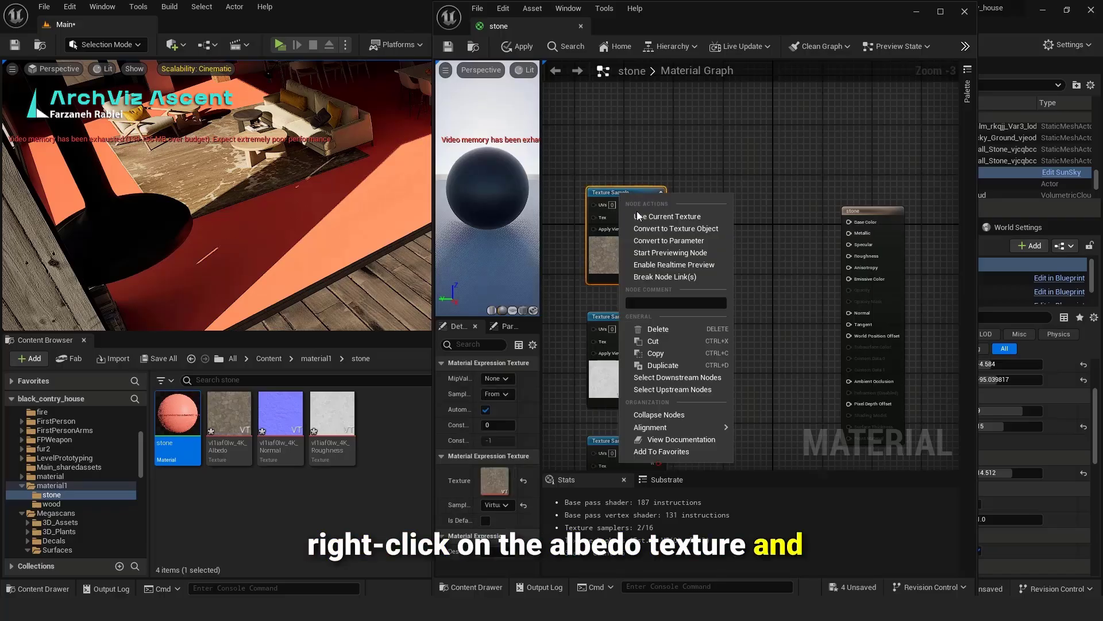
{"action": "left_click", "coordinate": [650, 241]}
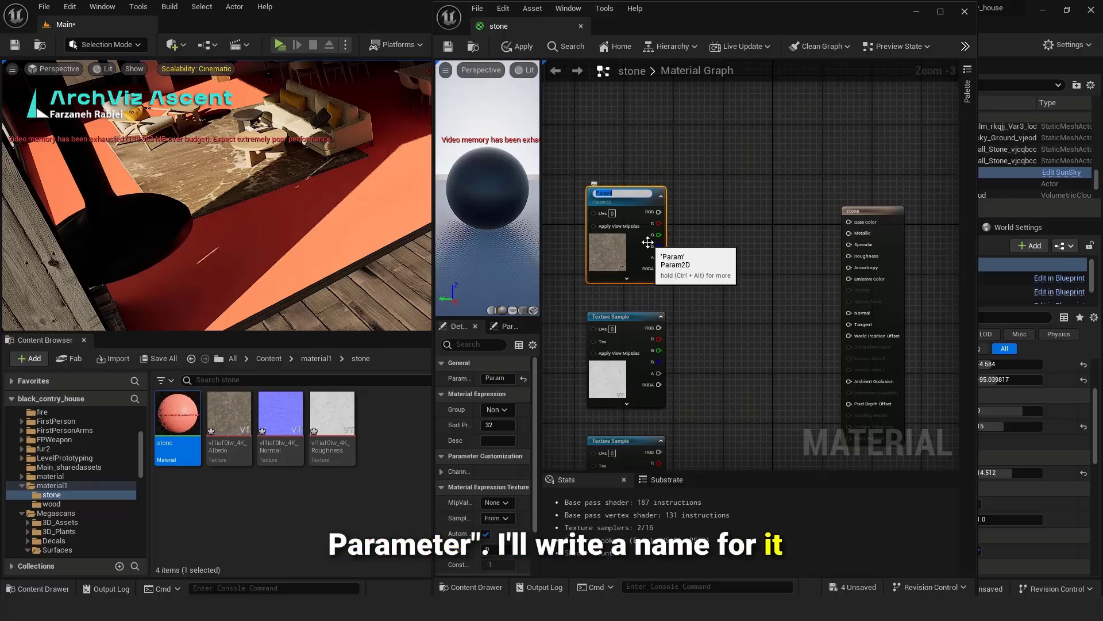
{"action": "type", "text": "Bas"}
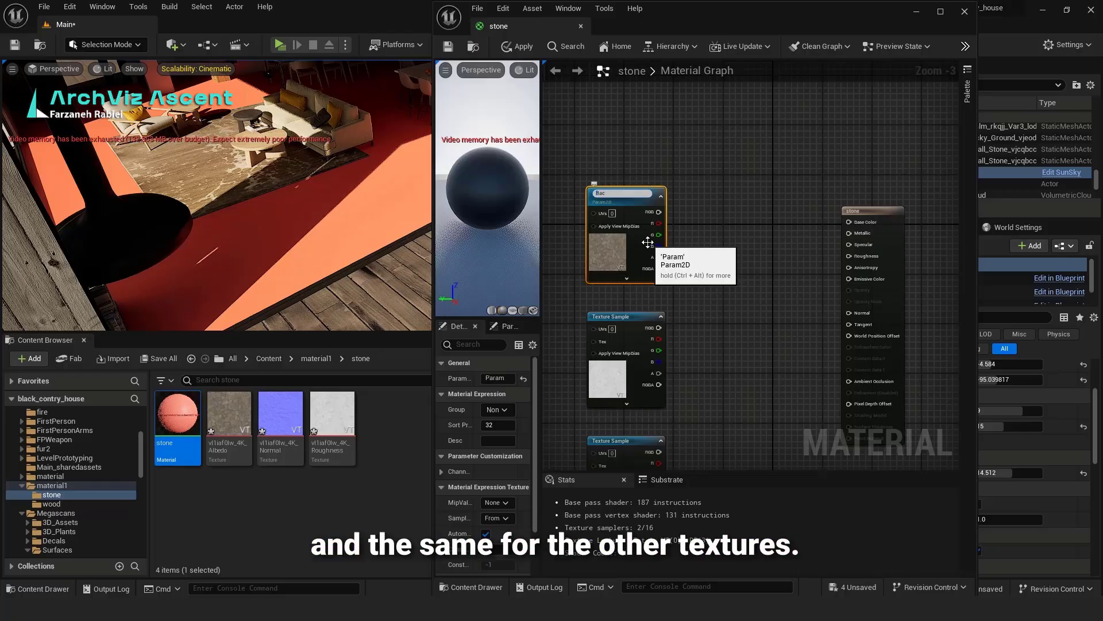
{"action": "type", "text": "e"}
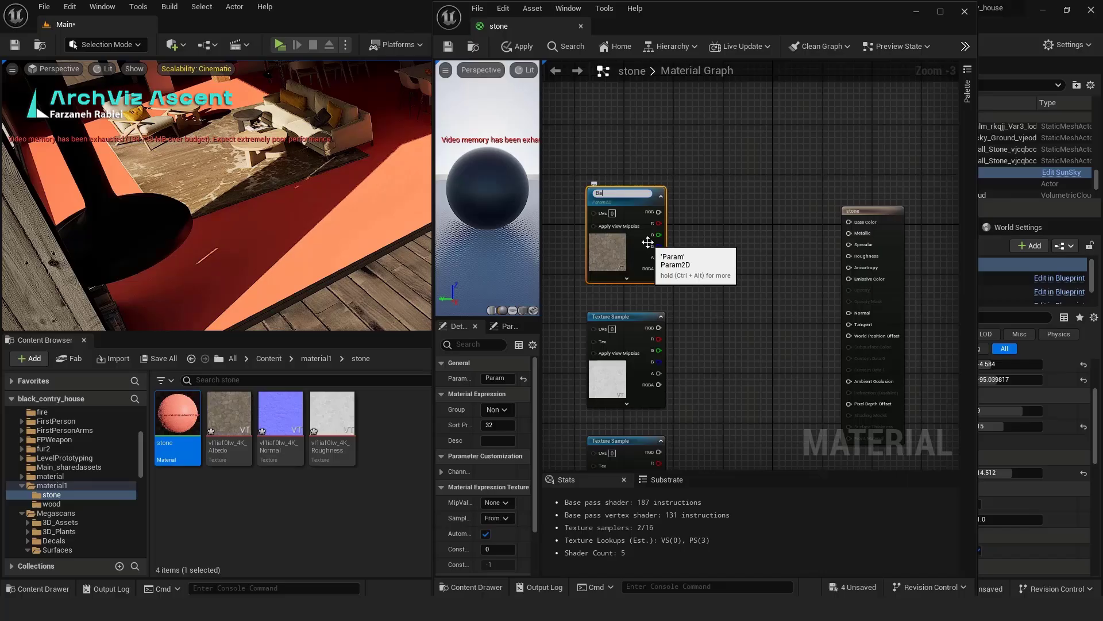
{"action": "type", "text": " color"}
{"action": "key", "text": "Return"}
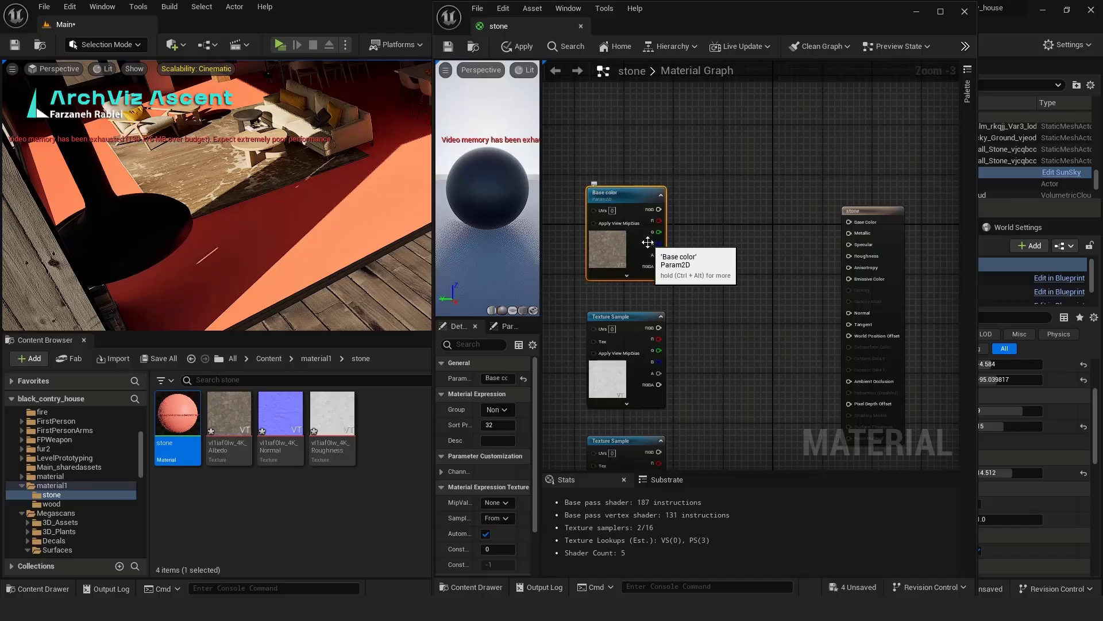
Step: Connect the Base color texture's RGB output to the material's Base Color input, and dock the widened-preview editor back beside the Main tab
{"action": "left_click_drag", "start_coordinate": [659, 210], "coordinate": [849, 221]}
{"action": "left_click_drag", "start_coordinate": [541, 258], "coordinate": [606, 258]}
{"action": "scroll", "coordinate": [834, 253], "scroll_direction": "down", "scroll_amount": 1}
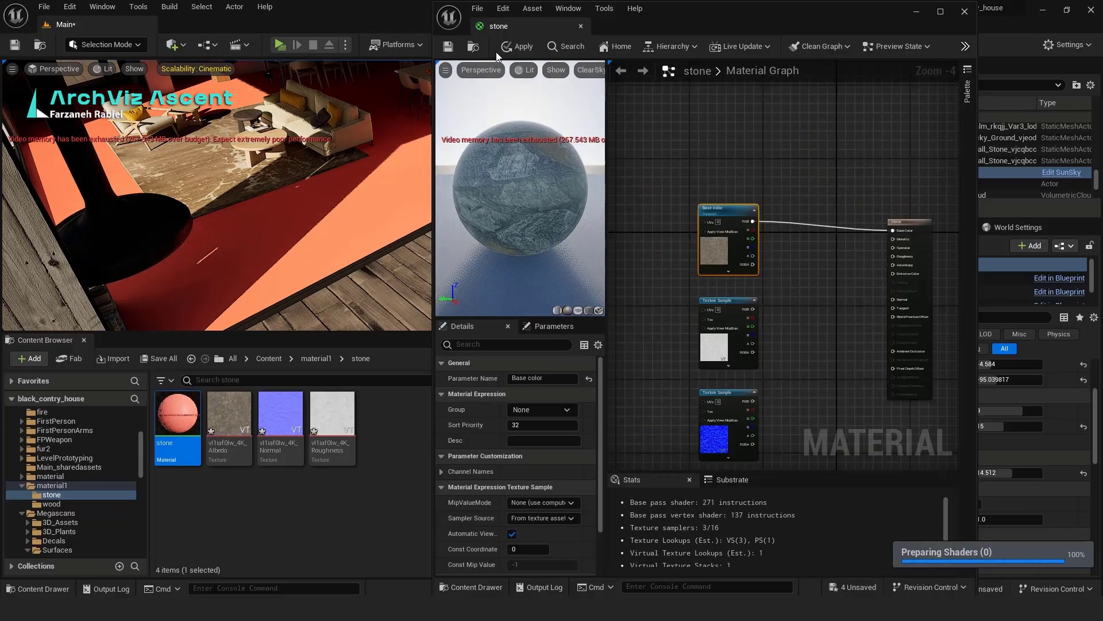
{"action": "left_click_drag", "start_coordinate": [499, 26], "coordinate": [276, 23]}
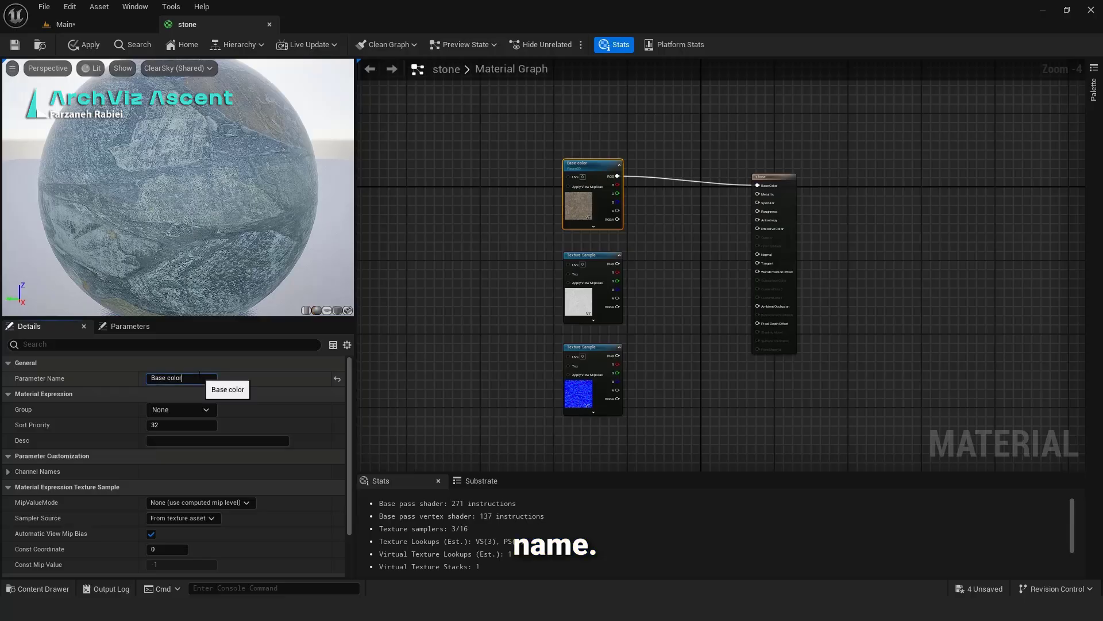
Step: Rename the albedo texture parameter to "Base color1" in its details
{"action": "left_click", "coordinate": [198, 378]}
{"action": "type", "text": "1"}
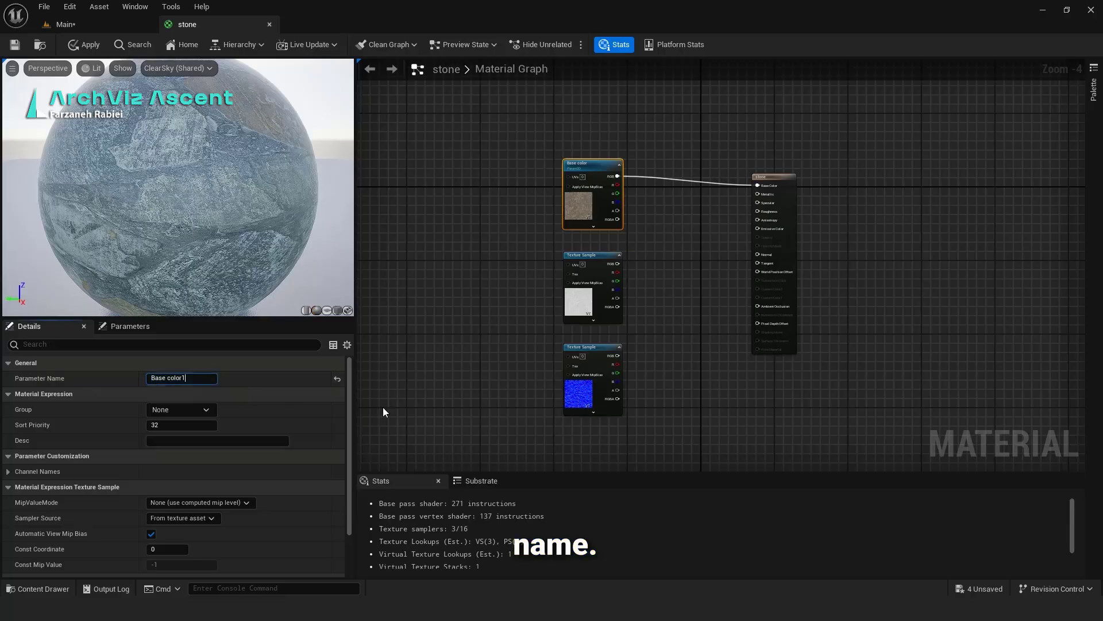
{"action": "left_click", "coordinate": [383, 407]}
{"action": "scroll", "coordinate": [573, 161], "scroll_direction": "up", "scroll_amount": 5}
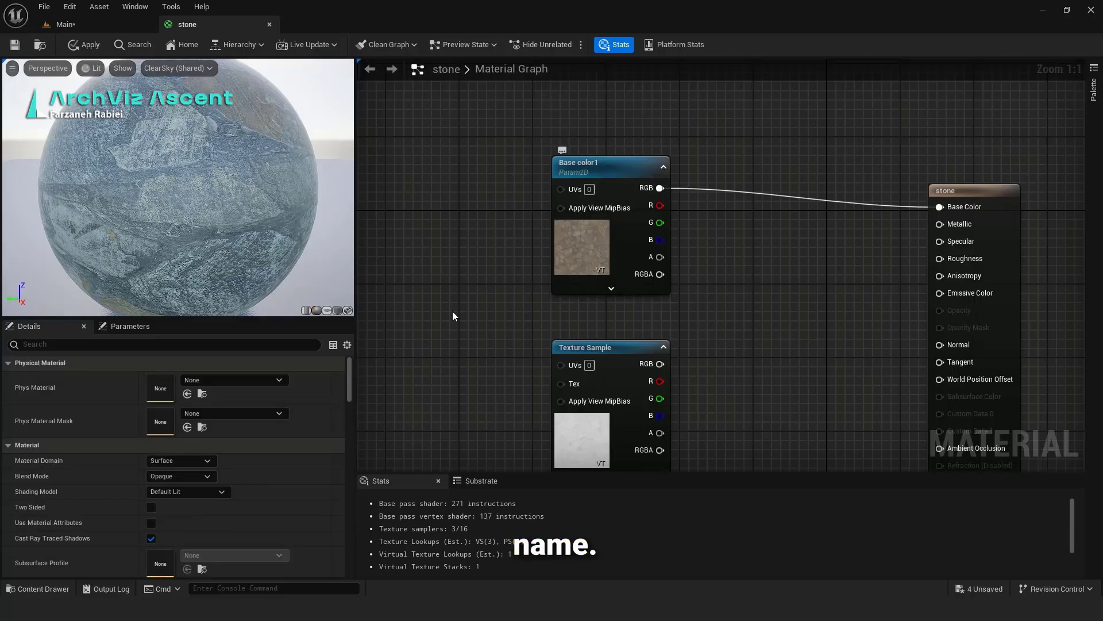
Step: Assign the Base color1 parameter to a new group named "base color"
{"action": "left_click", "coordinate": [606, 184]}
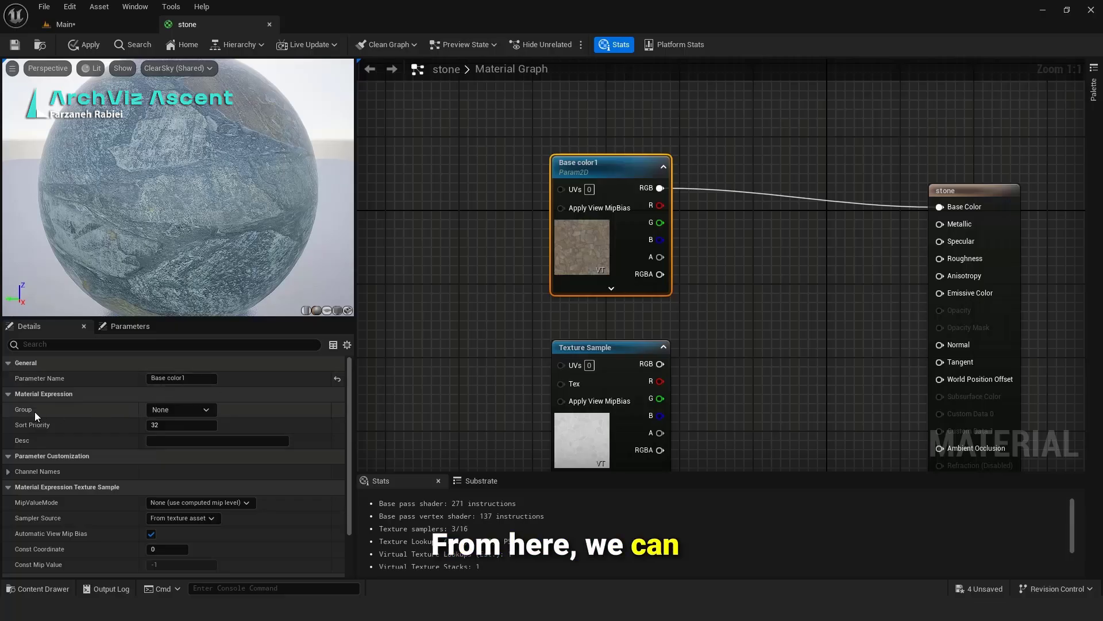
{"action": "left_click_drag", "start_coordinate": [188, 410], "coordinate": [108, 411]}
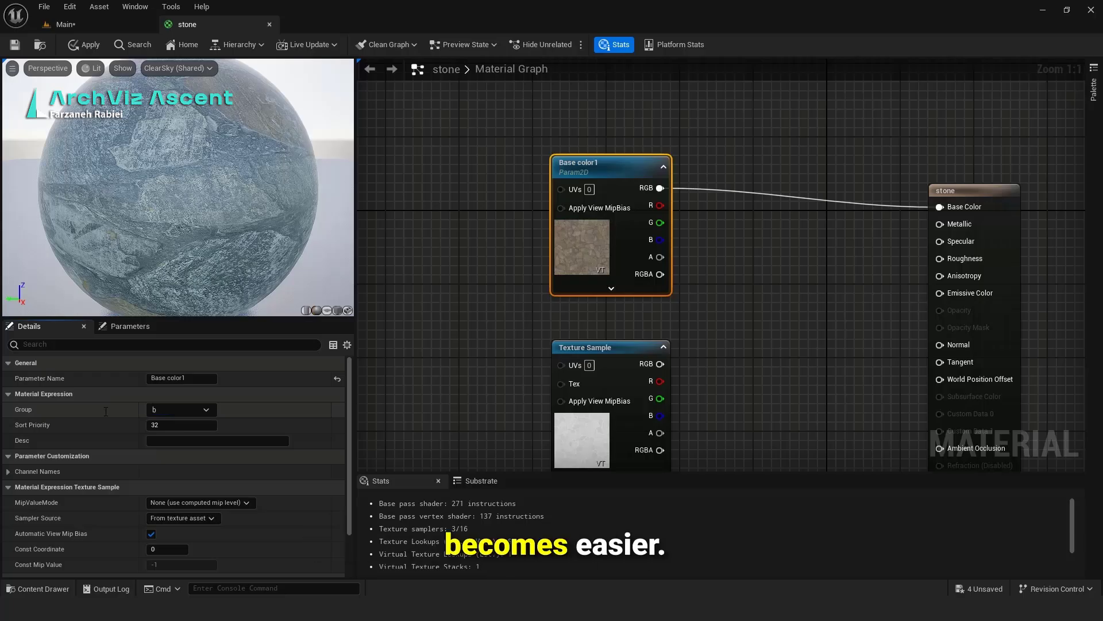
{"action": "type", "text": "base color"}
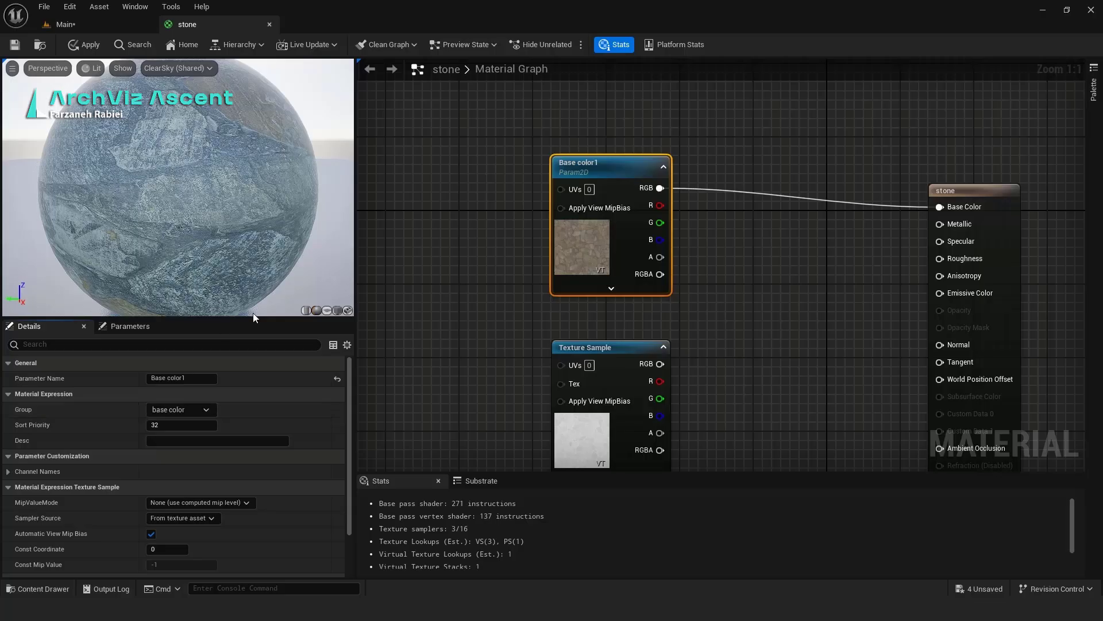
{"action": "left_click", "coordinate": [479, 212]}
{"action": "left_click", "coordinate": [615, 174]}
{"action": "left_click", "coordinate": [459, 124]}
Step: Convert the Roughness texture sample to a parameter named "ro"
{"action": "scroll", "coordinate": [459, 124], "scroll_direction": "down", "scroll_amount": 2}
{"action": "right_click", "coordinate": [553, 294]}
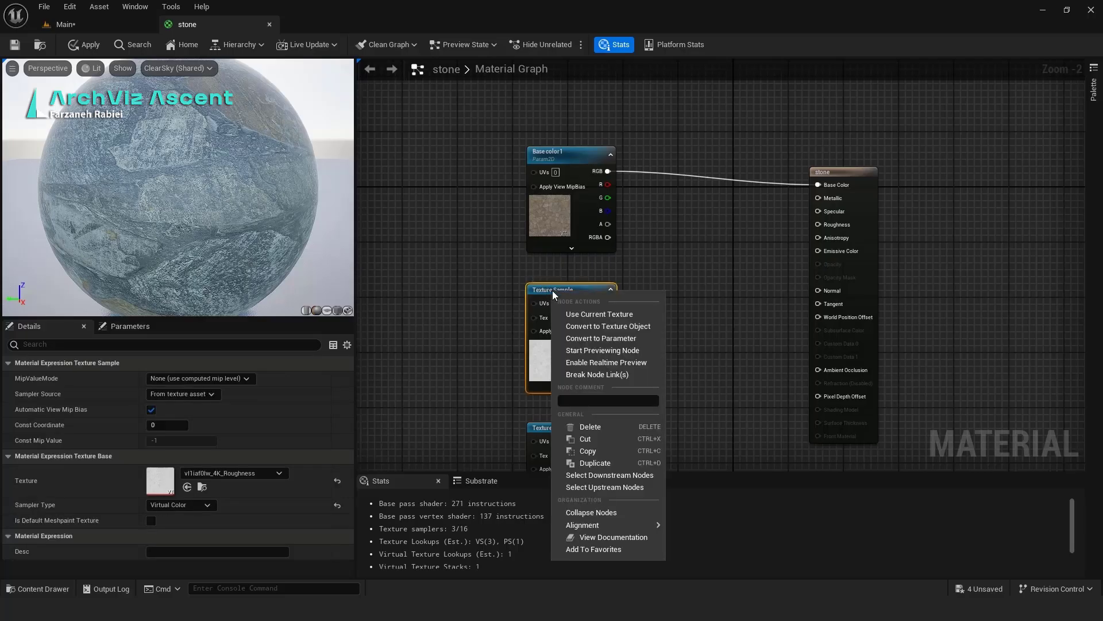
{"action": "left_click", "coordinate": [587, 338]}
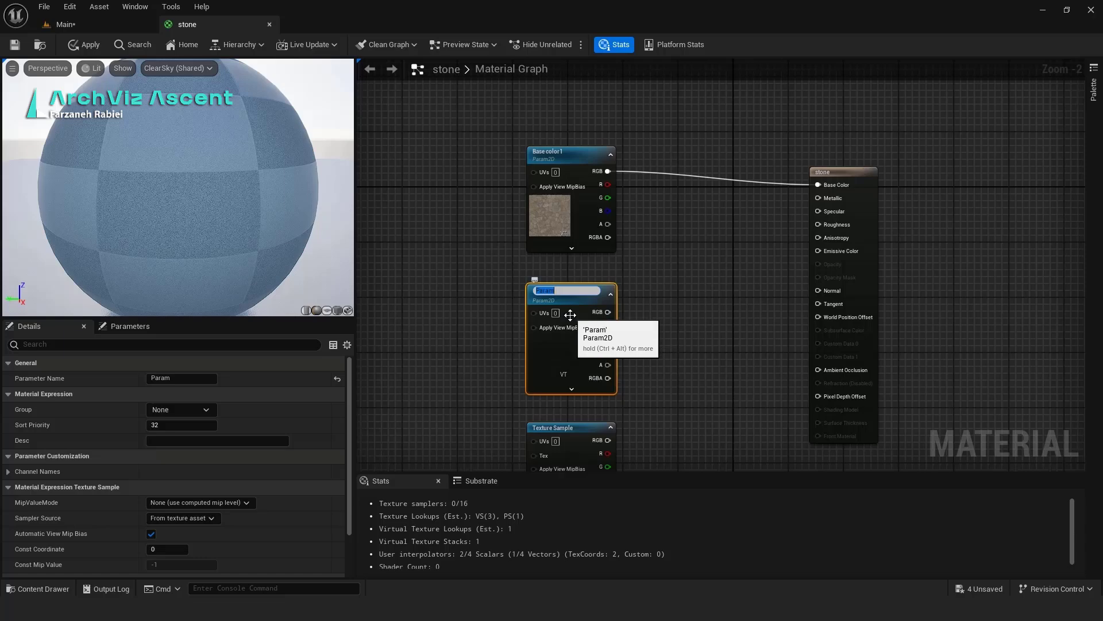
{"action": "type", "text": "ro"}
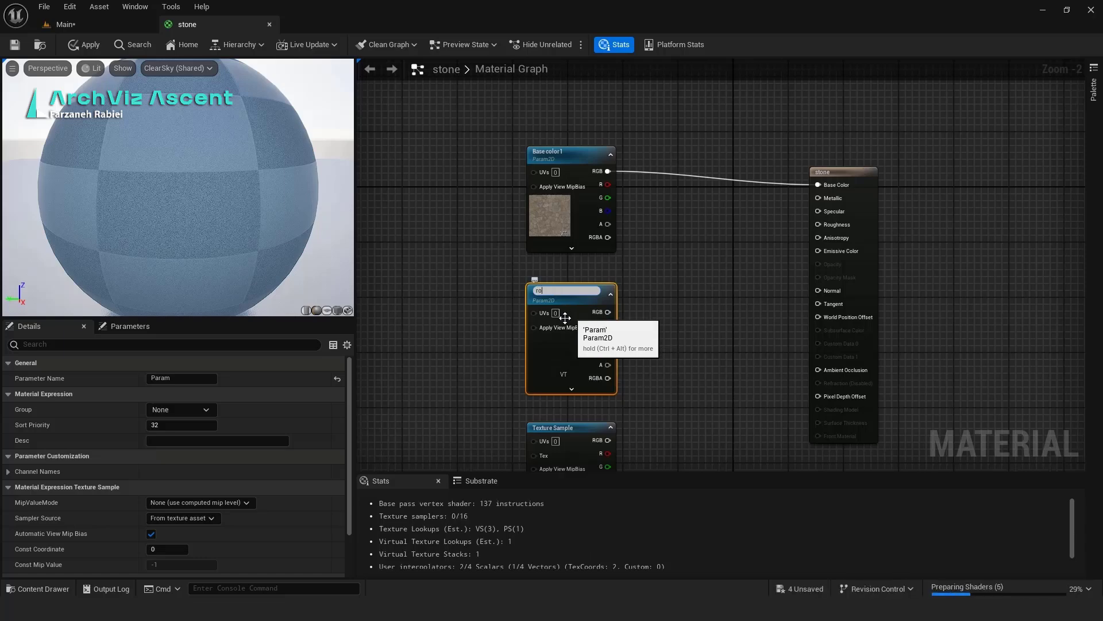
{"action": "key", "text": "Return"}
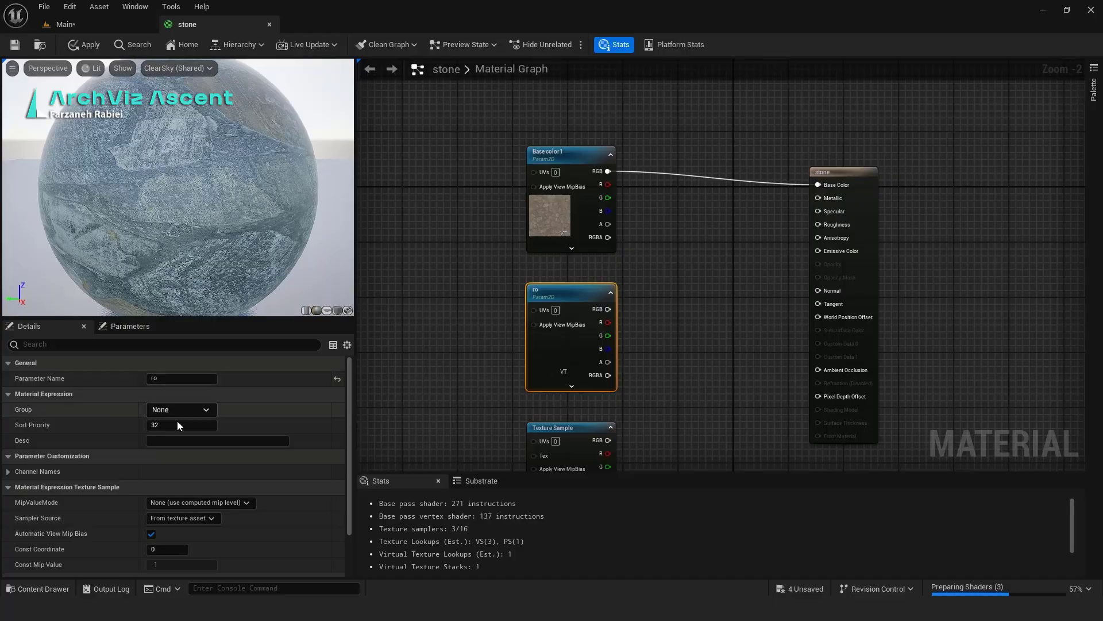
Step: Assign the ro parameter to a new group named "Roughness" and connect its RGB output to the material's Roughness input
{"action": "left_click", "coordinate": [181, 410]}
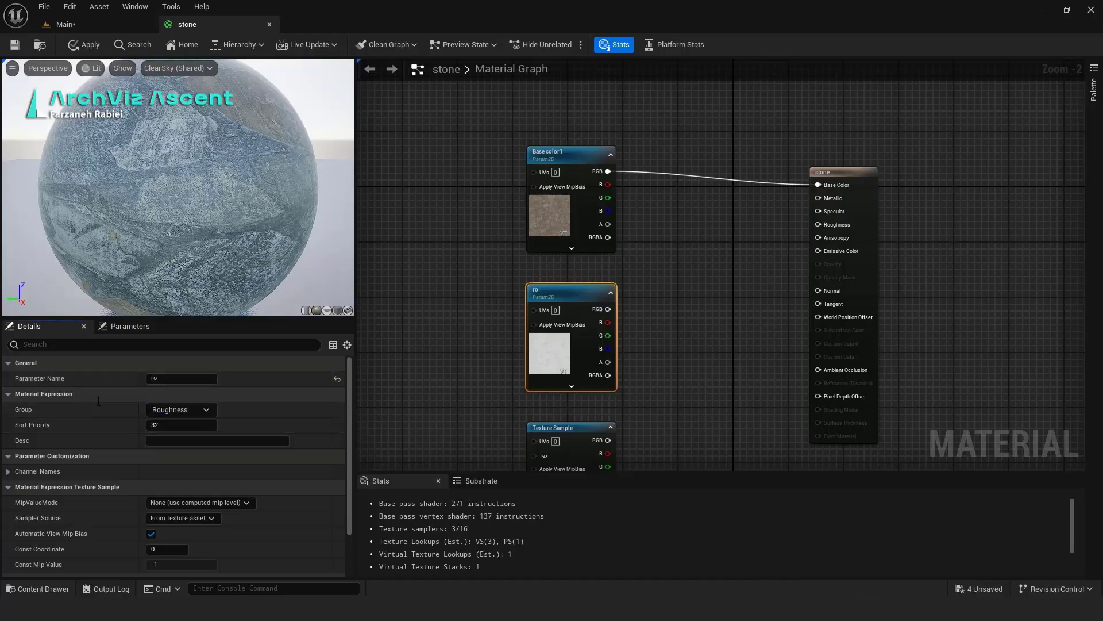
{"action": "left_click", "coordinate": [471, 310]}
{"action": "left_click", "coordinate": [559, 296]}
{"action": "left_click_drag", "start_coordinate": [607, 309], "coordinate": [747, 254]}
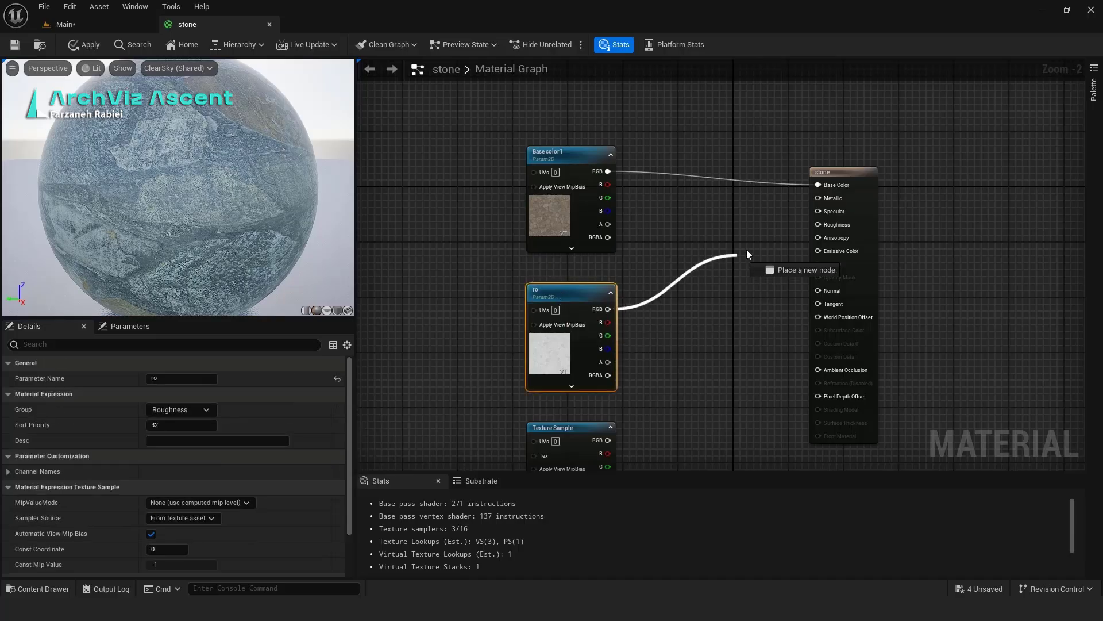
{"action": "left_click_drag", "start_coordinate": [830, 230], "coordinate": [830, 229]}
Step: Convert the remaining Normal texture sample to a parameter named "normal"
{"action": "scroll", "coordinate": [622, 273], "scroll_direction": "down", "scroll_amount": 7}
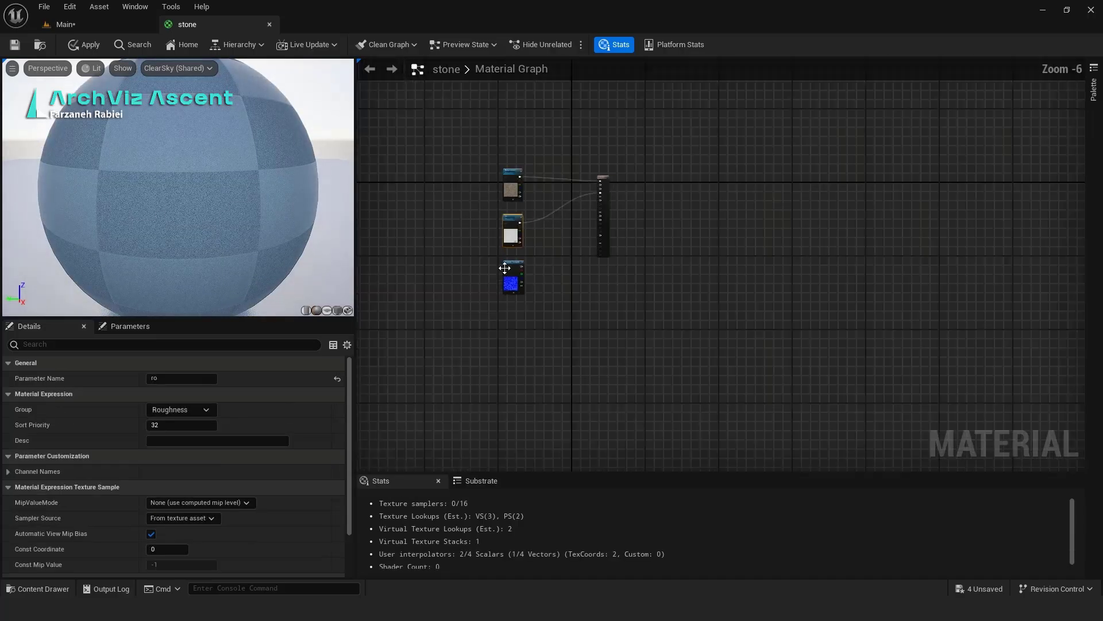
{"action": "scroll", "coordinate": [552, 253], "scroll_direction": "up", "scroll_amount": 9}
{"action": "left_click", "coordinate": [526, 257]}
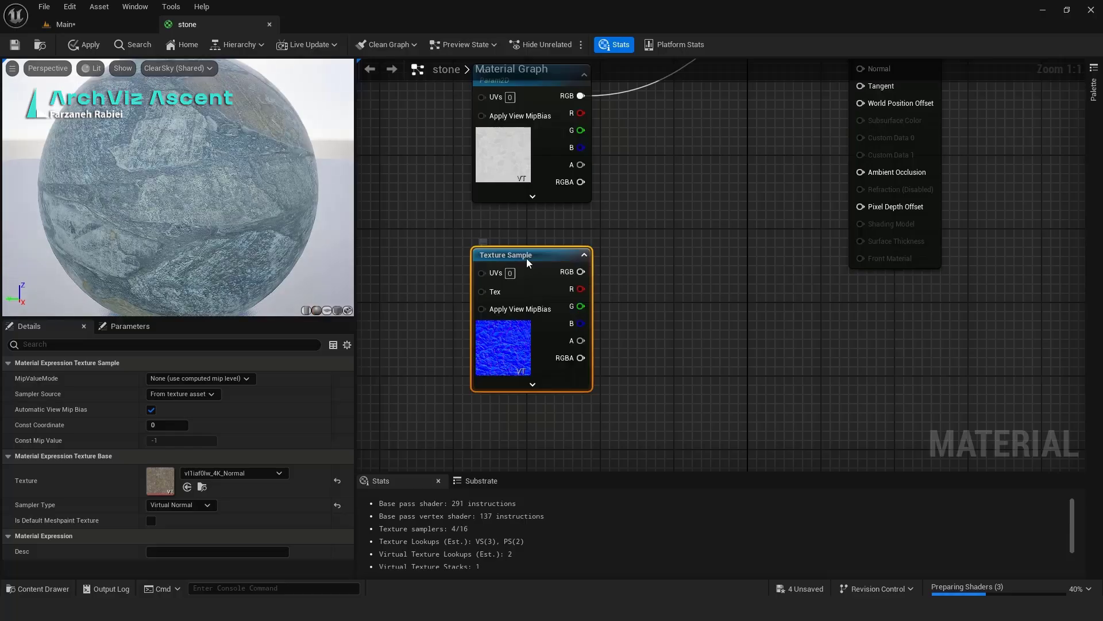
{"action": "right_click", "coordinate": [527, 258]}
{"action": "left_click", "coordinate": [561, 300]}
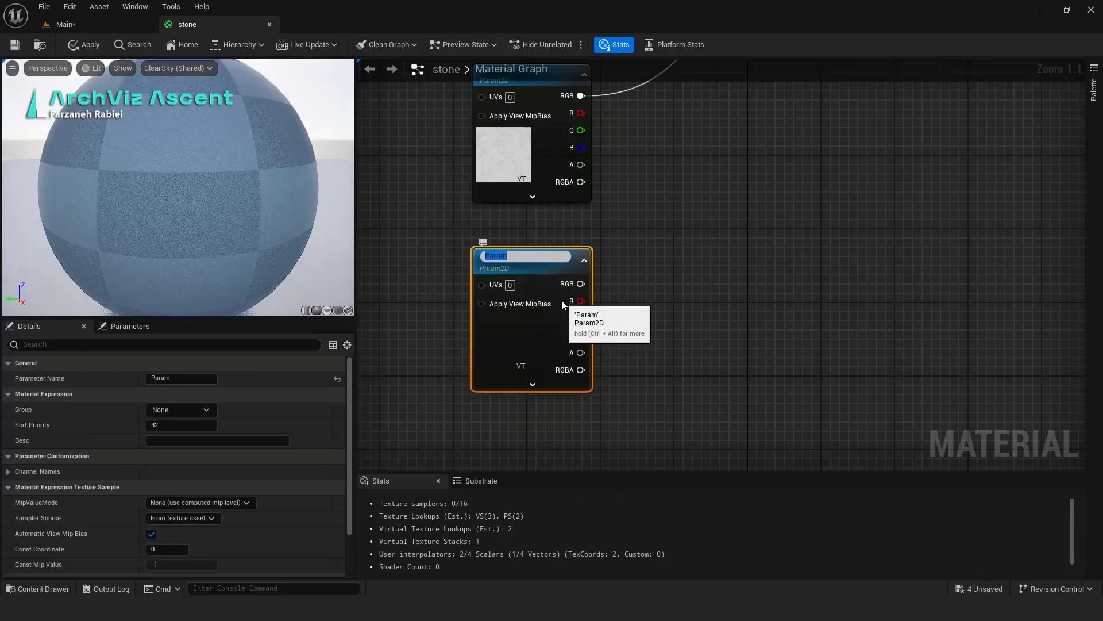
{"action": "type", "text": "normal"}
{"action": "left_click", "coordinate": [653, 279]}
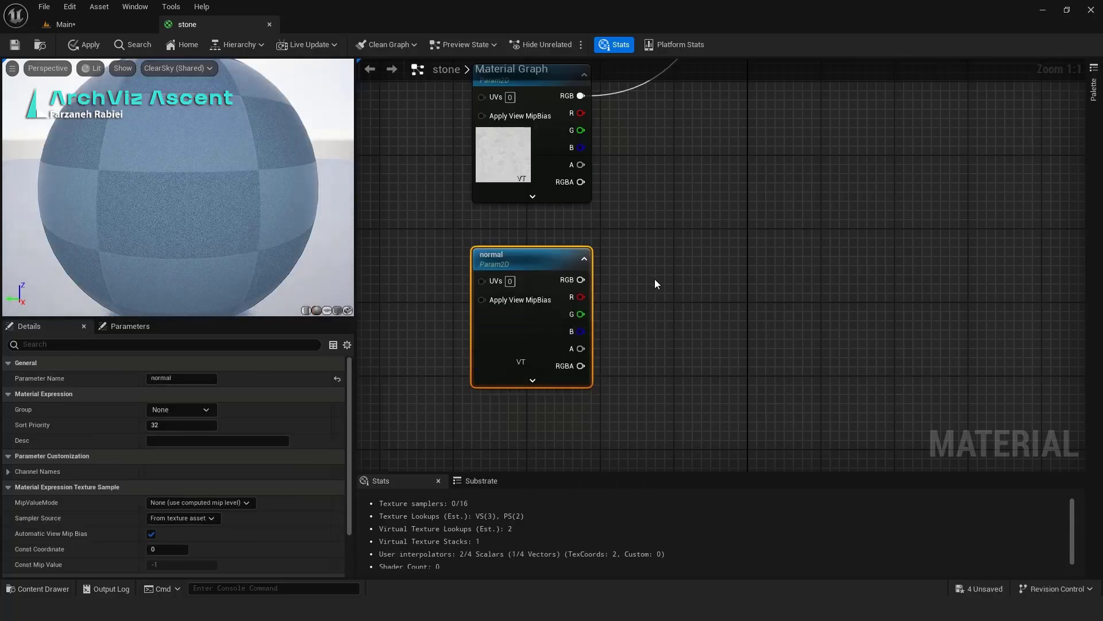
Step: Assign the normal parameter to a new group named "Normal"
{"action": "left_click", "coordinate": [531, 322]}
{"action": "left_click", "coordinate": [173, 410]}
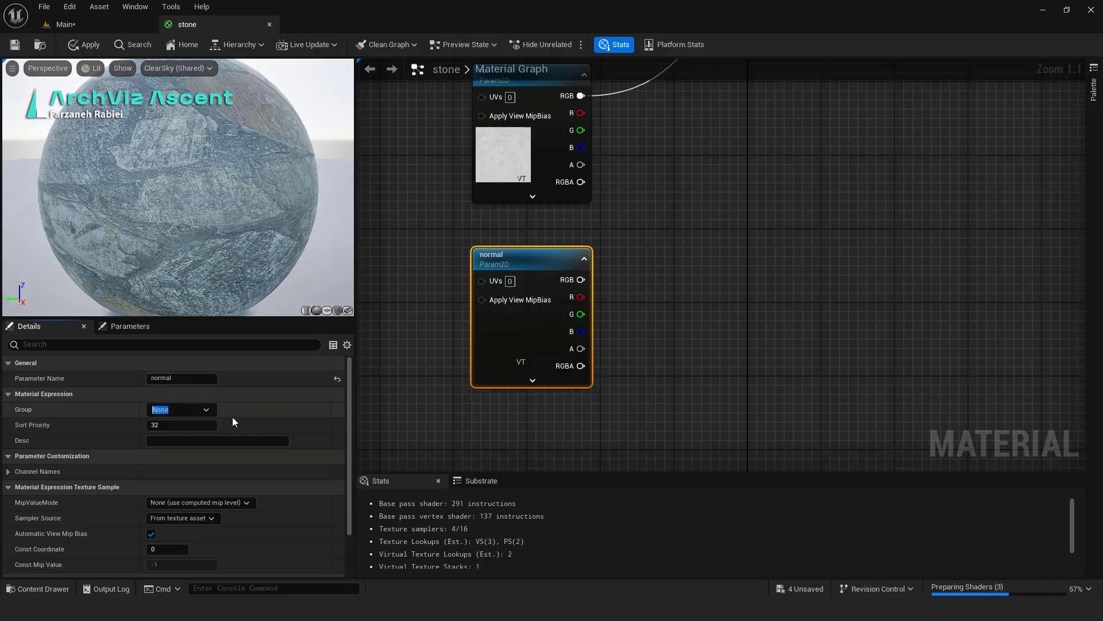
{"action": "type", "text": "Normal"}
{"action": "left_click", "coordinate": [629, 288]}
Step: Add a FlattenNormal node fed by the normal parameter's RGB output
{"action": "left_click_drag", "start_coordinate": [580, 279], "coordinate": [705, 291]}
{"action": "type", "text": "fl"}
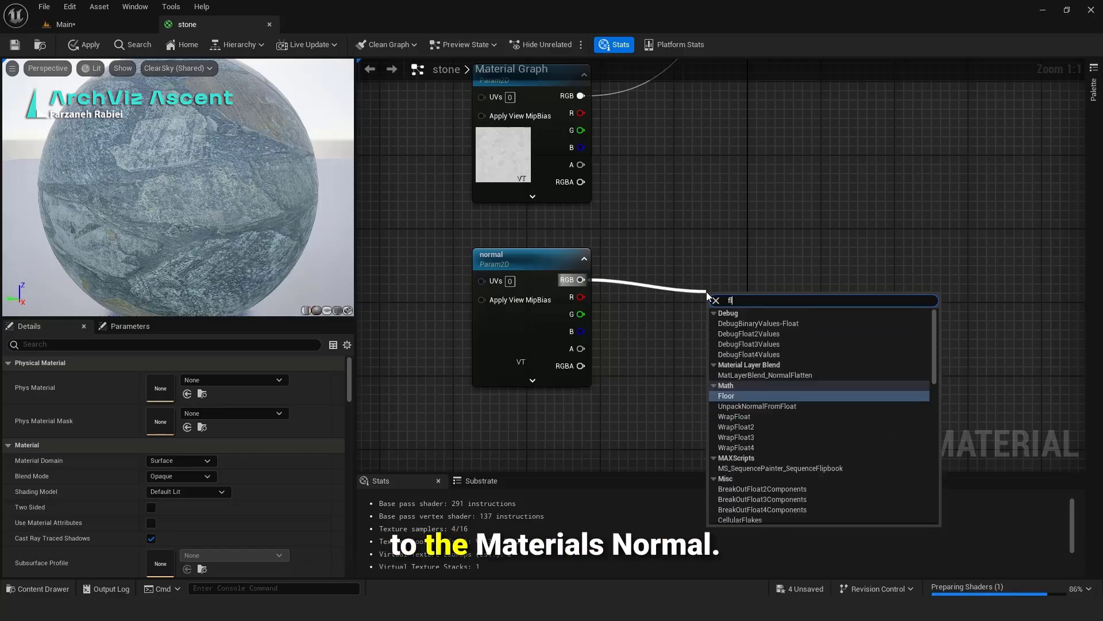
{"action": "type", "text": "att"}
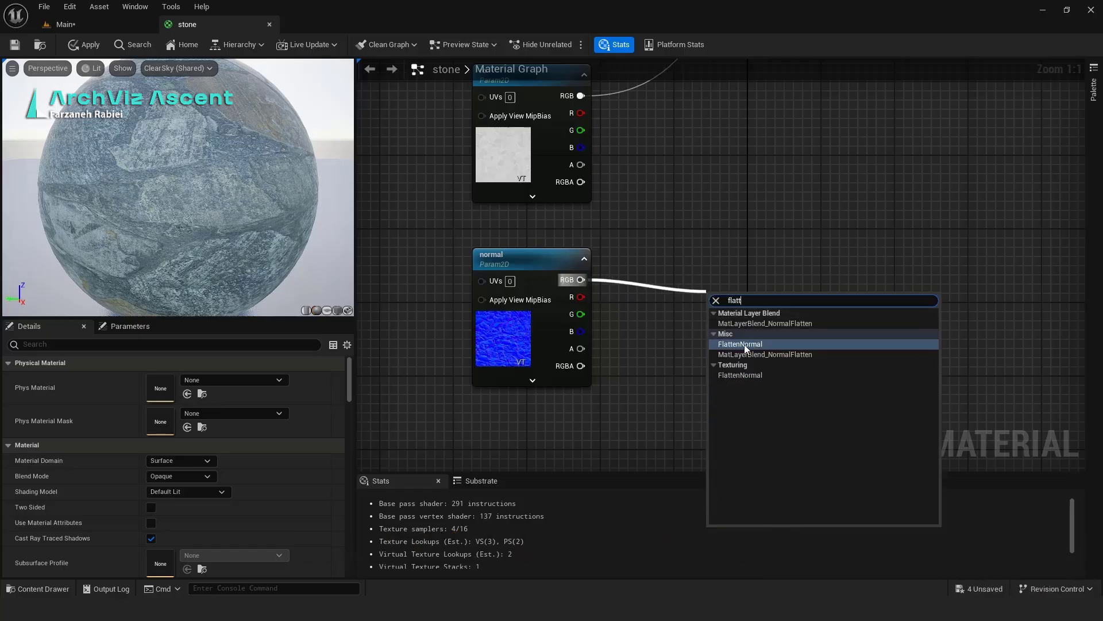
{"action": "left_click", "coordinate": [743, 344]}
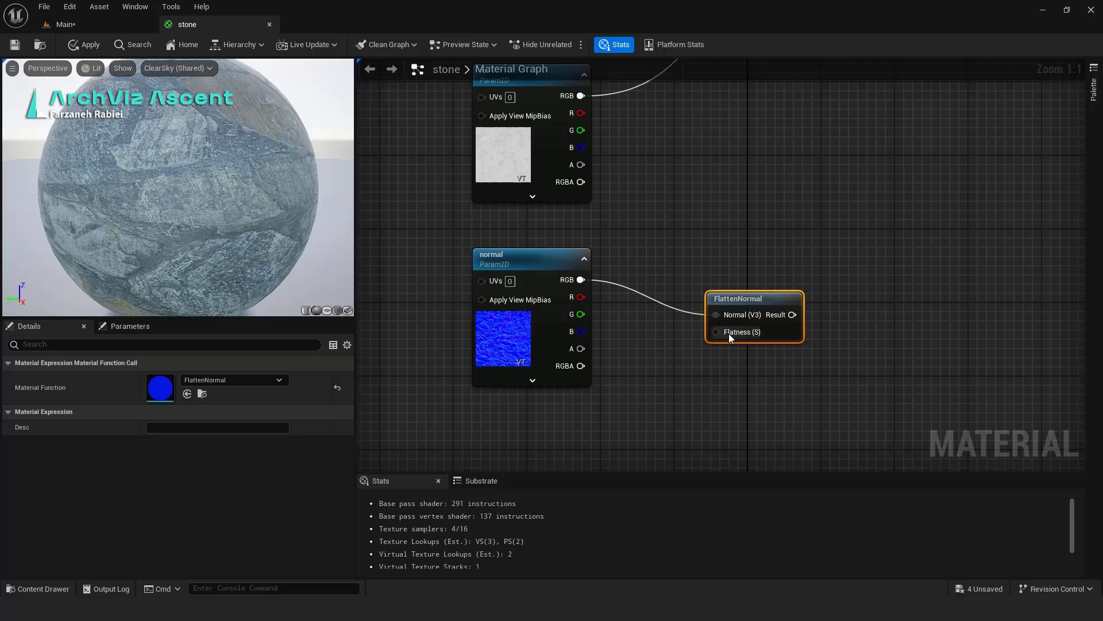
{"action": "left_click", "coordinate": [661, 350]}
Step: Connect the FlattenNormal result to the material's Normal input
{"action": "scroll", "coordinate": [605, 378], "scroll_direction": "down", "scroll_amount": 2}
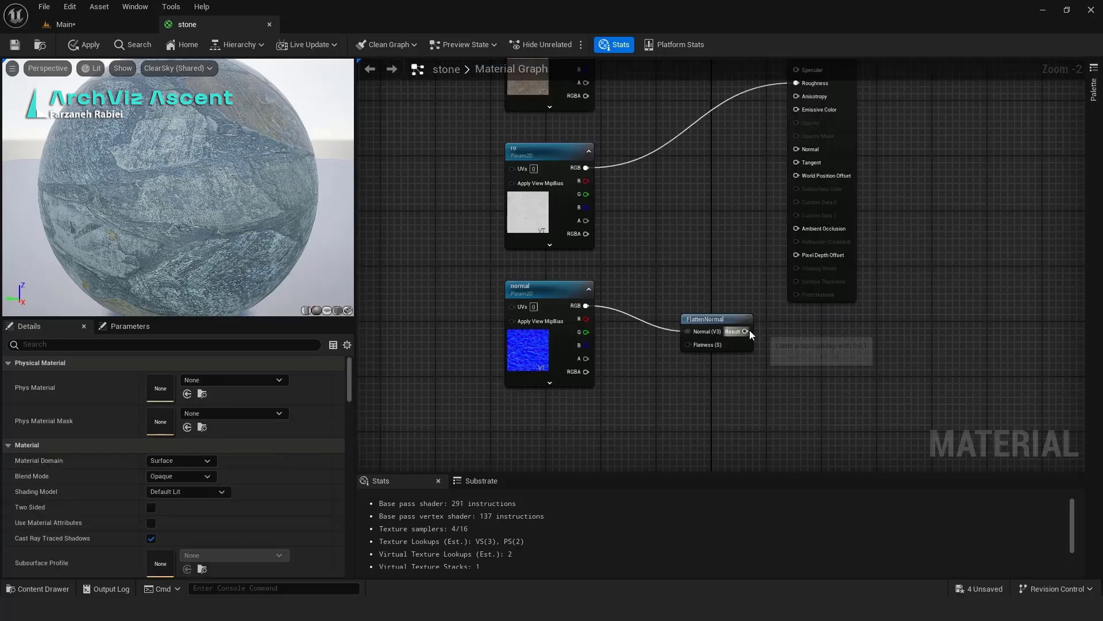
{"action": "left_click_drag", "start_coordinate": [750, 330], "coordinate": [798, 153]}
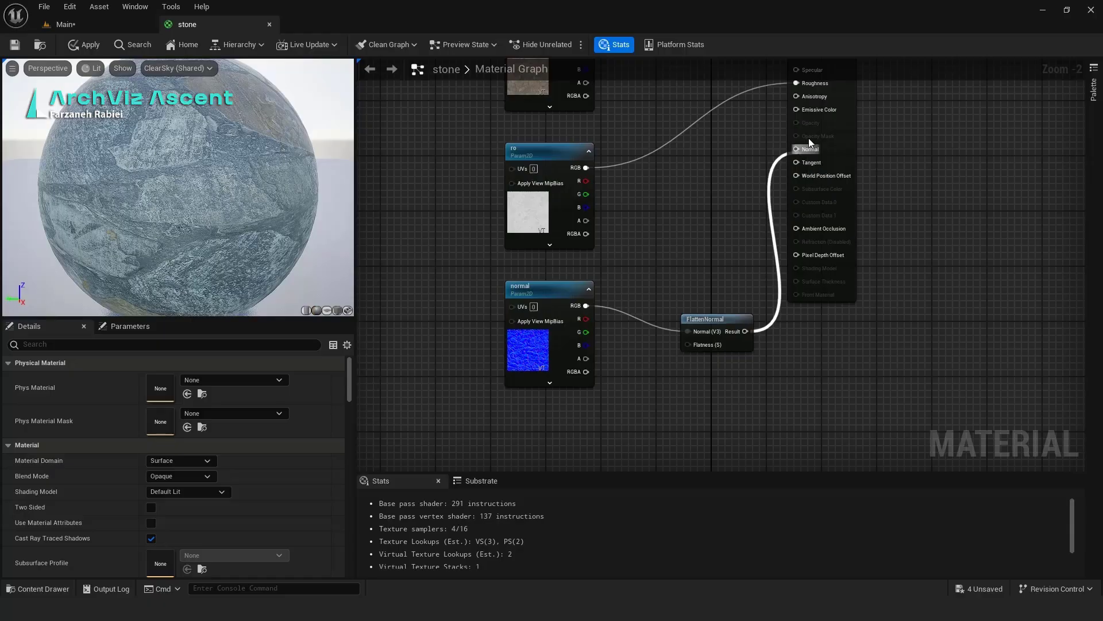
{"action": "scroll", "coordinate": [811, 138], "scroll_direction": "up", "scroll_amount": 2}
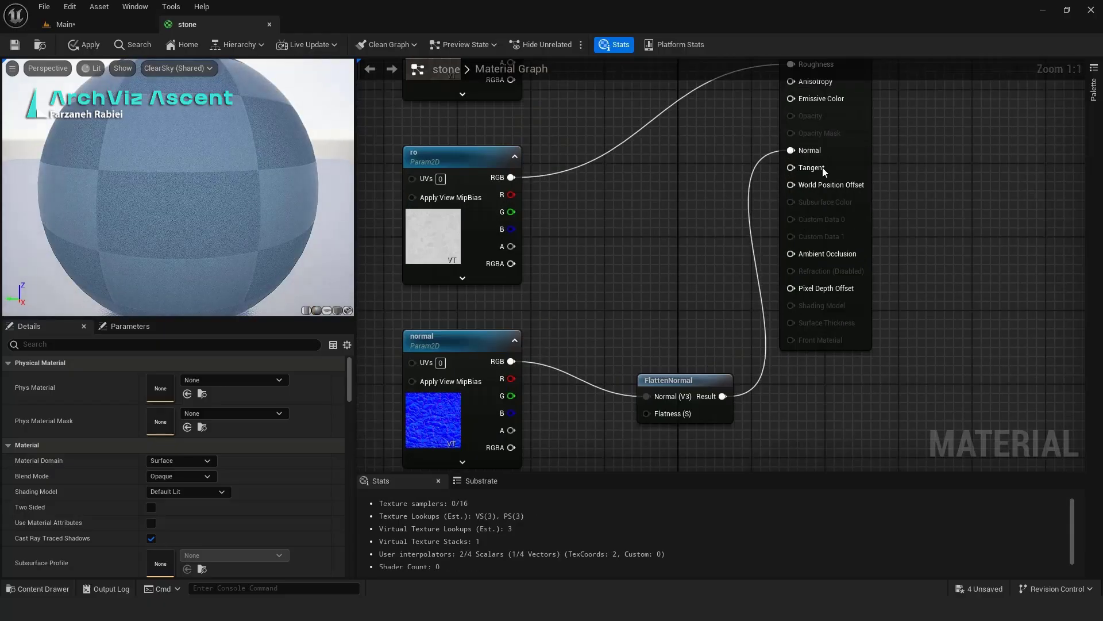
Step: Save the stone material and close its editor
{"action": "scroll", "coordinate": [764, 251], "scroll_direction": "down", "scroll_amount": 1}
{"action": "left_click", "coordinate": [15, 45]}
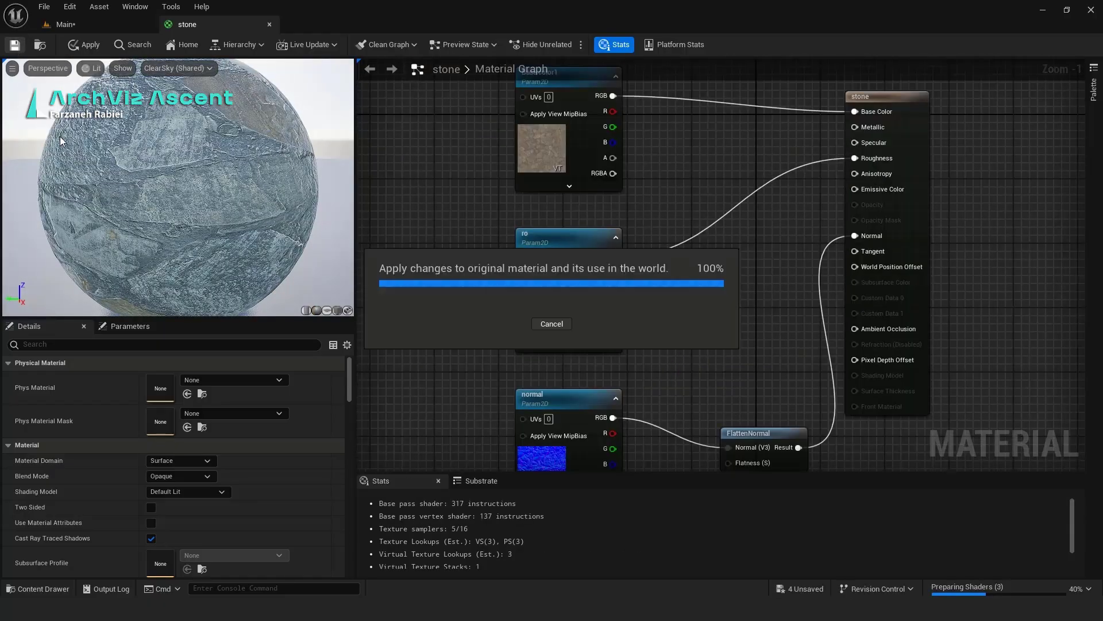
{"action": "left_click", "coordinate": [269, 25]}
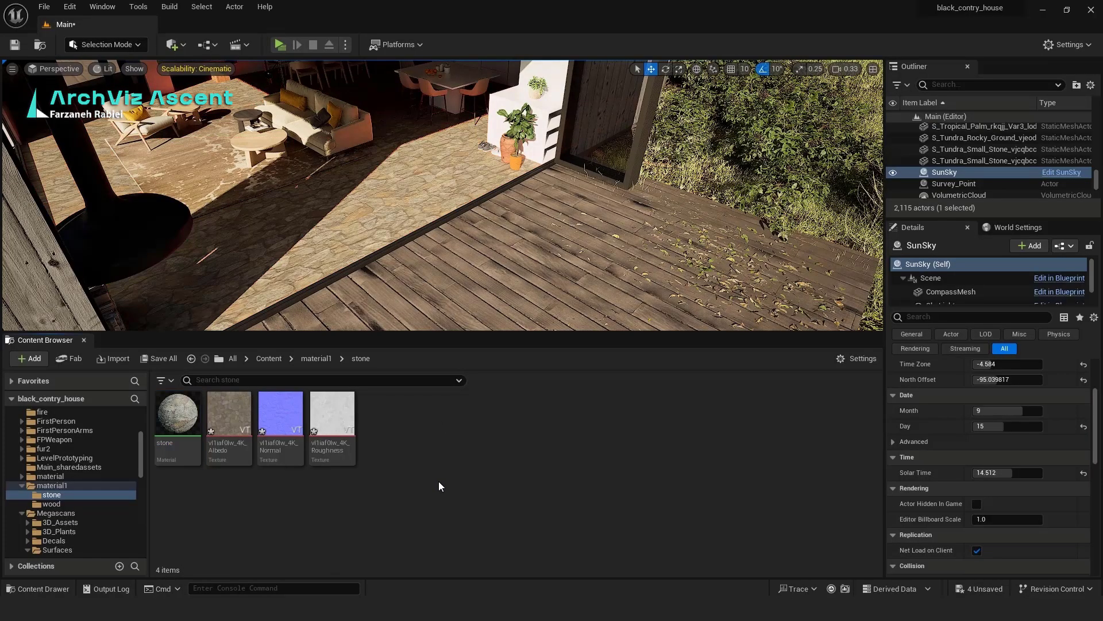
Step: Apply the stone material to the interior floor and look at it up close
{"action": "left_click_drag", "start_coordinate": [182, 411], "coordinate": [284, 233]}
{"action": "right_click_drag", "start_coordinate": [408, 217], "coordinate": [298, 212]}
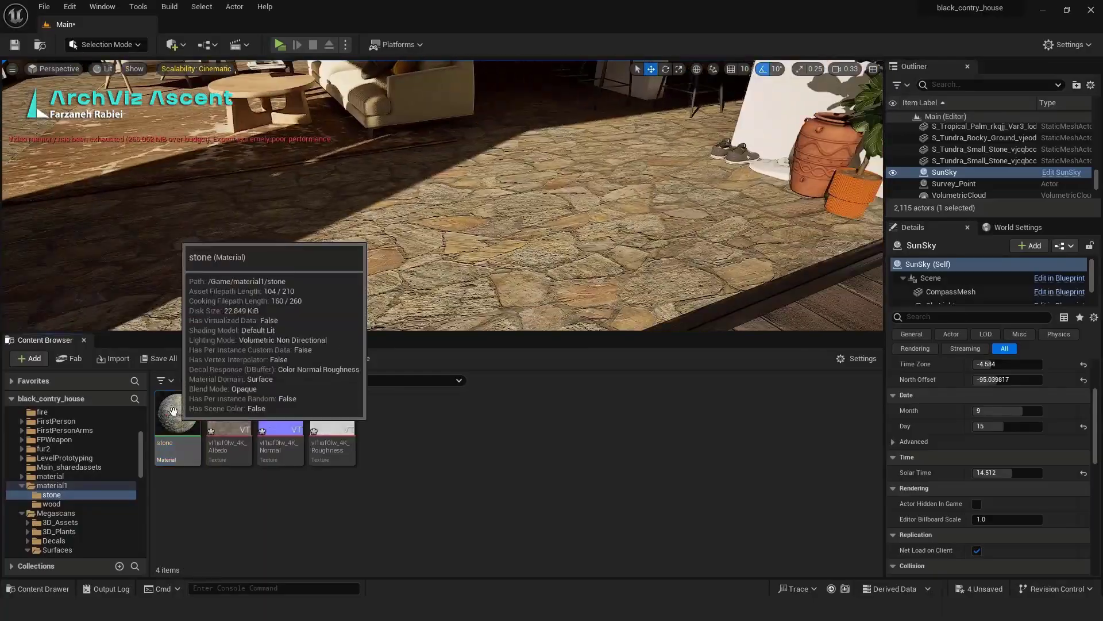
Step: Create a material instance from the stone material, keeping the name stone_Inst, and open it
{"action": "right_click", "coordinate": [173, 411]}
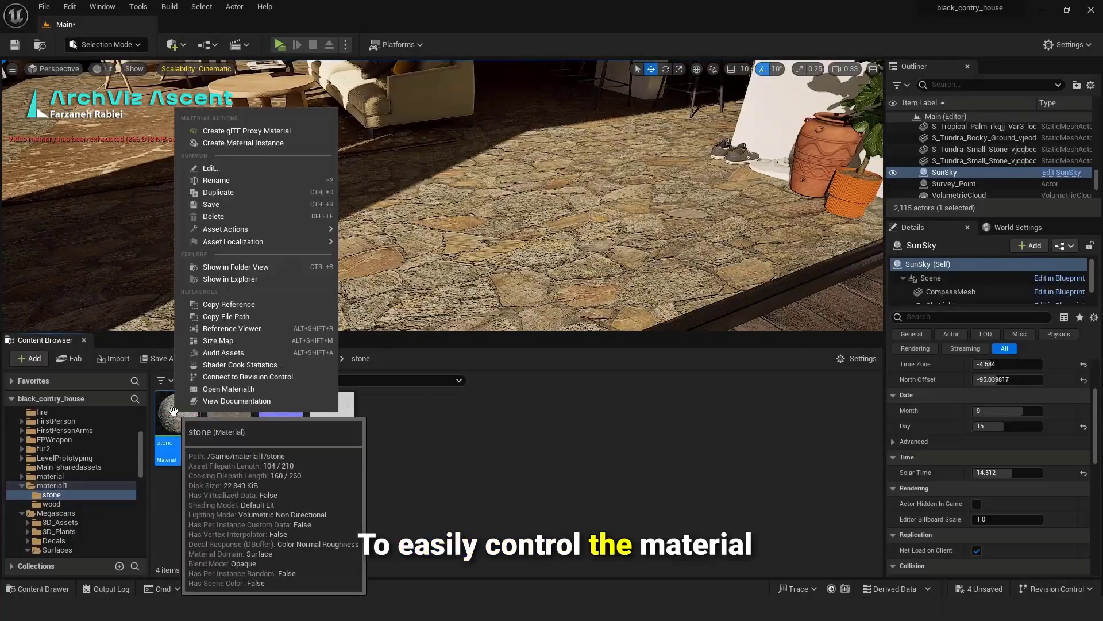
{"action": "left_click", "coordinate": [278, 140]}
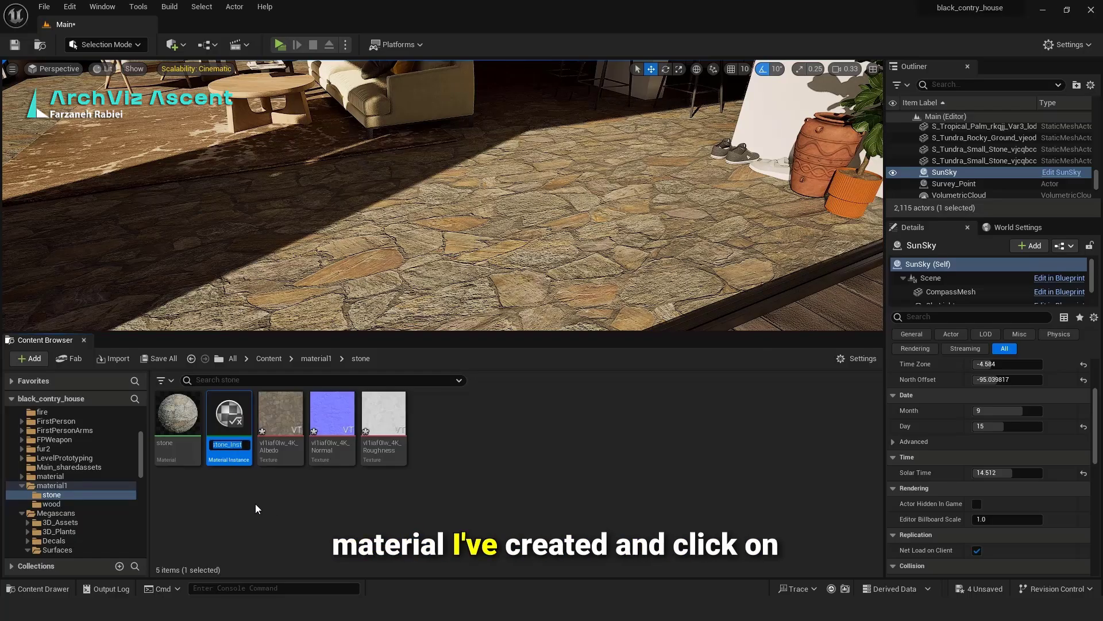
{"action": "double_click", "coordinate": [228, 418]}
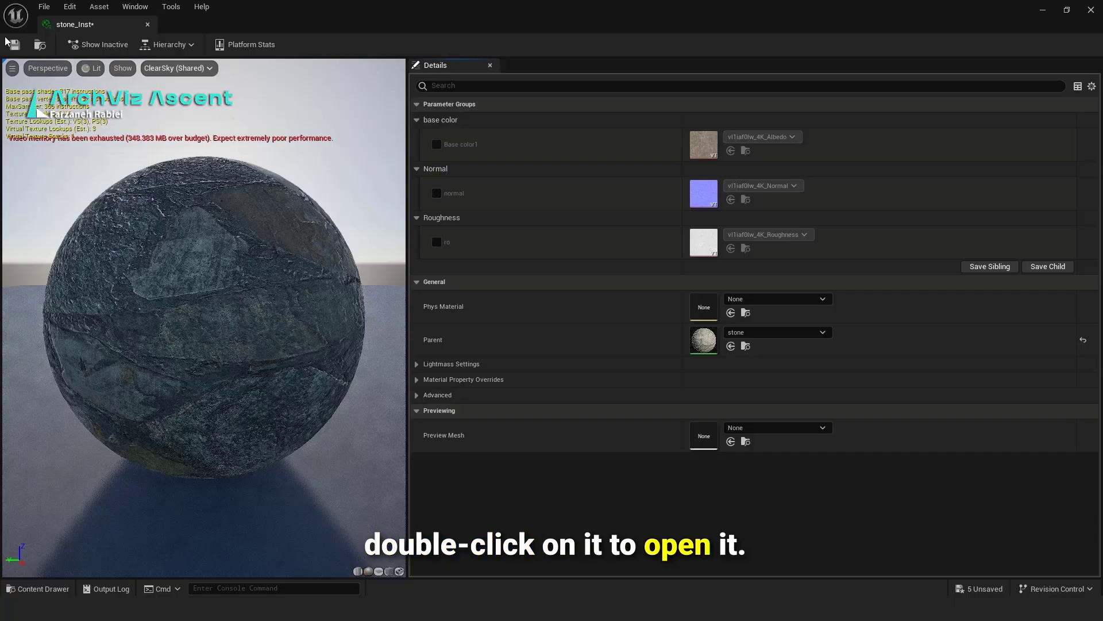
Step: Float the stone_Inst editor in its own window over the level editor and make it taller
{"action": "left_click_drag", "start_coordinate": [76, 28], "coordinate": [654, 257]}
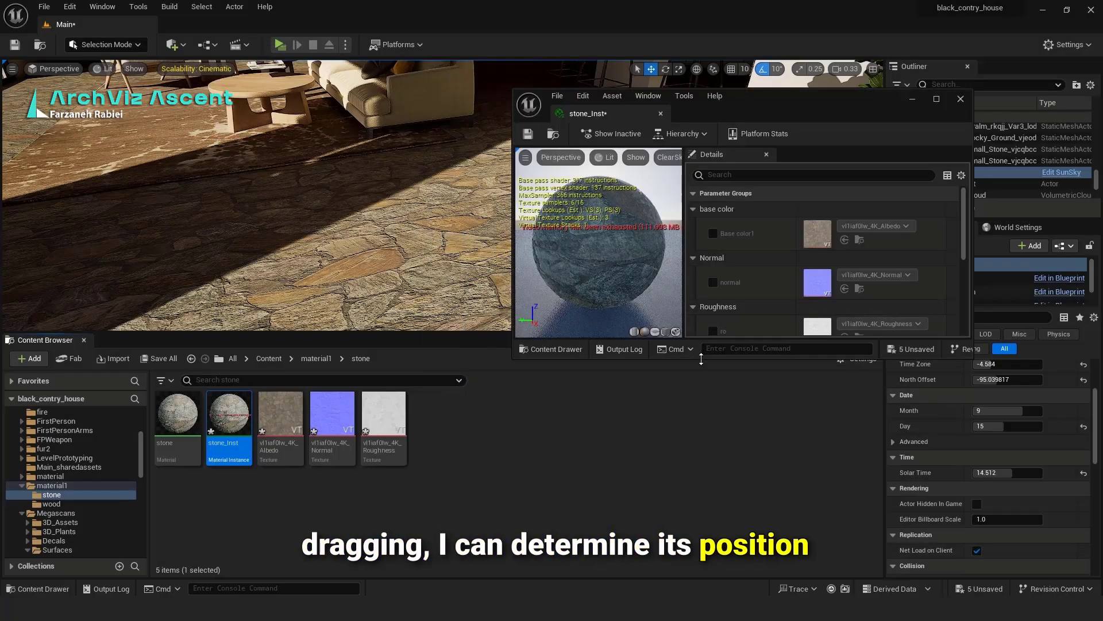
{"action": "left_click_drag", "start_coordinate": [726, 361], "coordinate": [725, 522]}
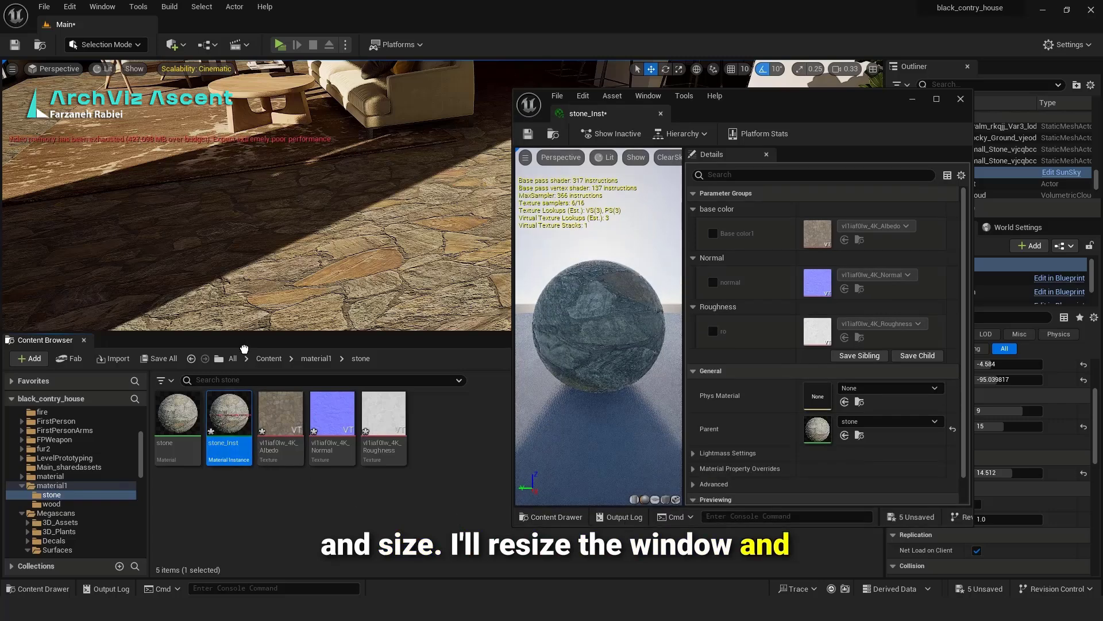
Step: Apply the stone_Inst material instance to the interior floor and select that floor mesh
{"action": "left_click_drag", "start_coordinate": [229, 413], "coordinate": [320, 239]}
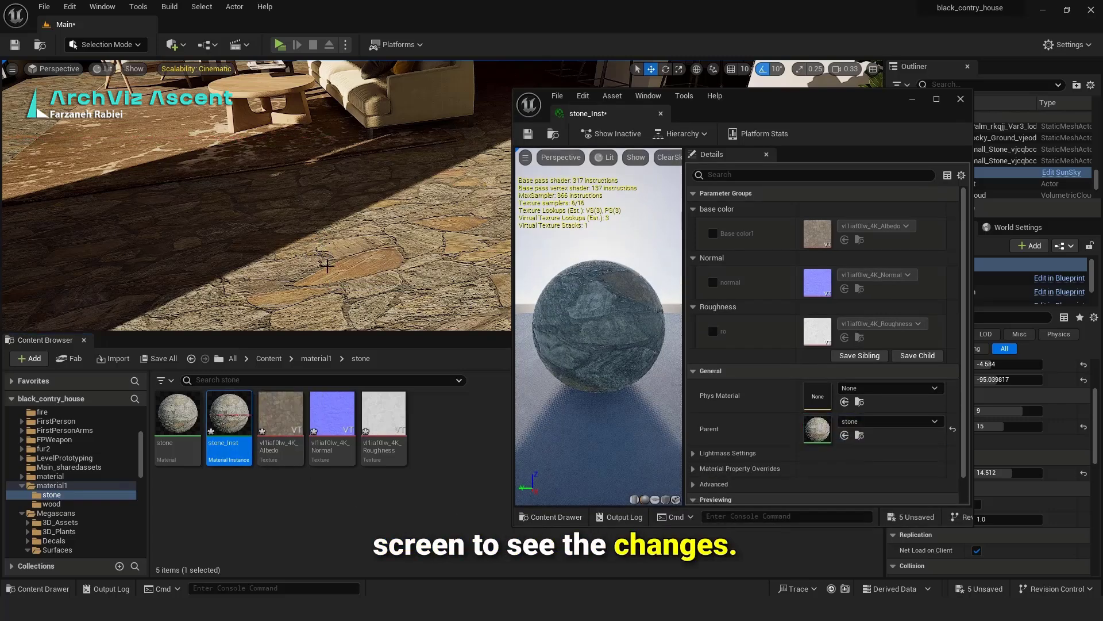
{"action": "left_click", "coordinate": [323, 276]}
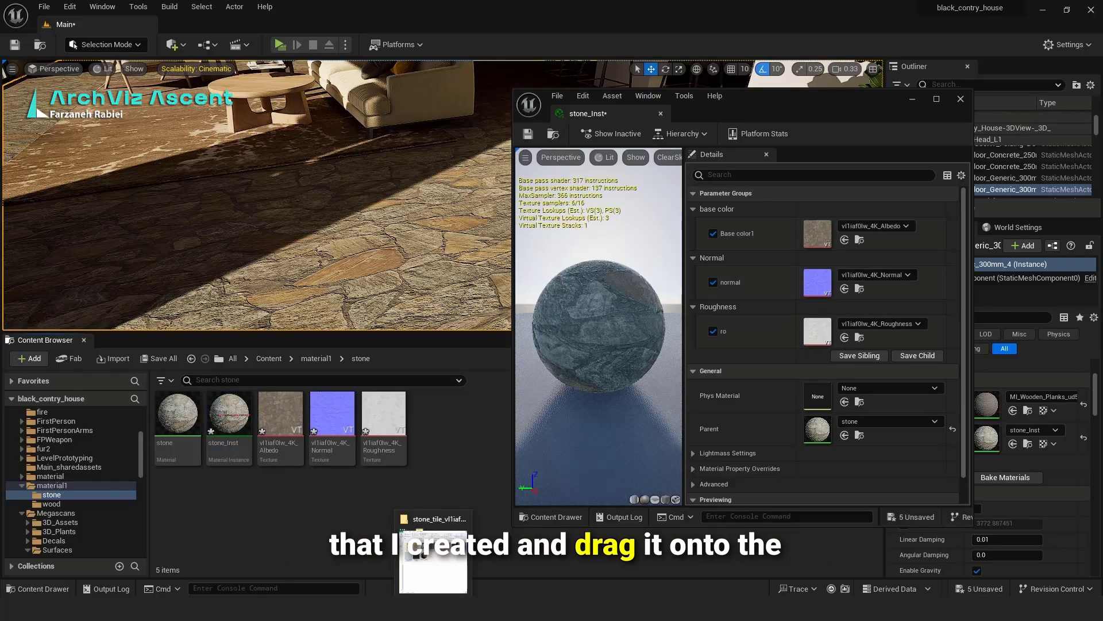
Step: Switch to File Explorer and browse the surface folder's texture sets, including stone_wall_vh2jbfo, for another stone
{"action": "left_click", "coordinate": [433, 607]}
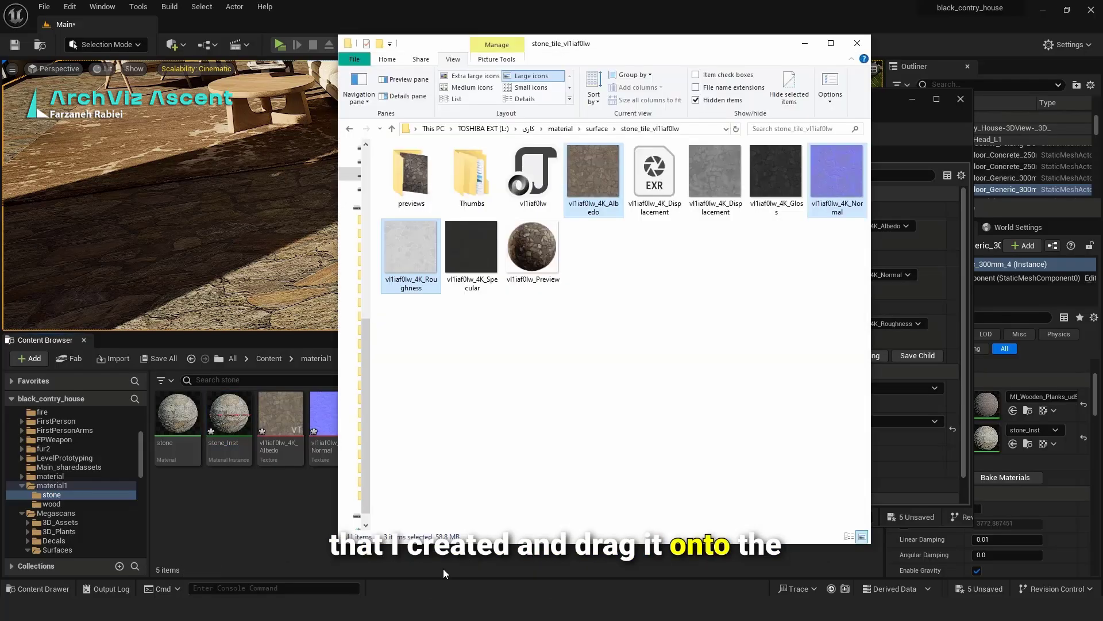
{"action": "left_click", "coordinate": [599, 130]}
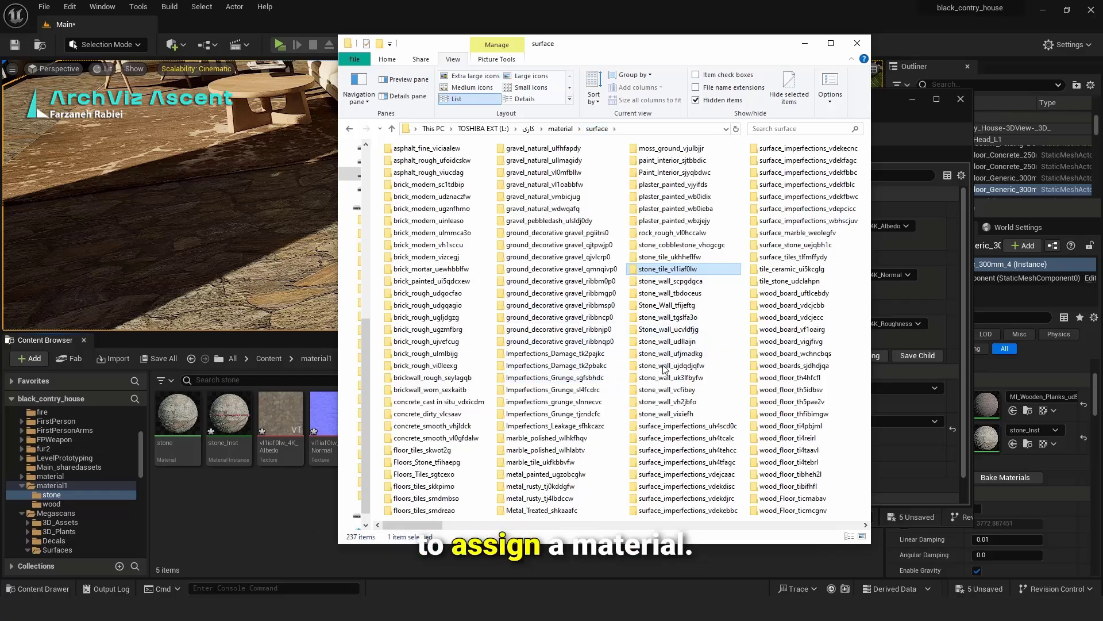
{"action": "double_click", "coordinate": [665, 402]}
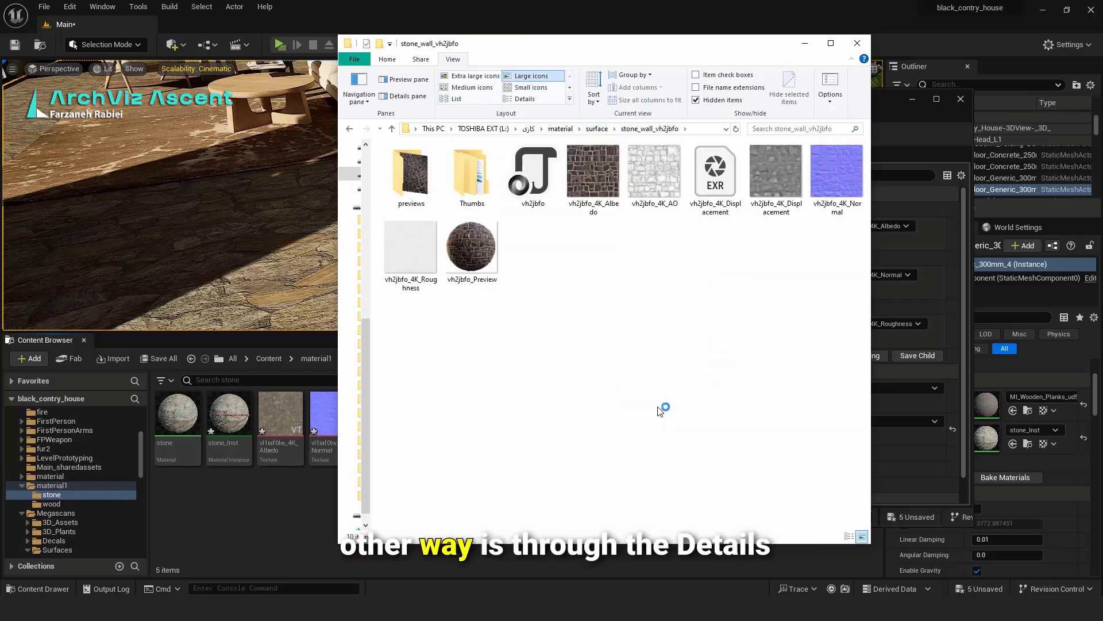
{"action": "left_click", "coordinate": [600, 132]}
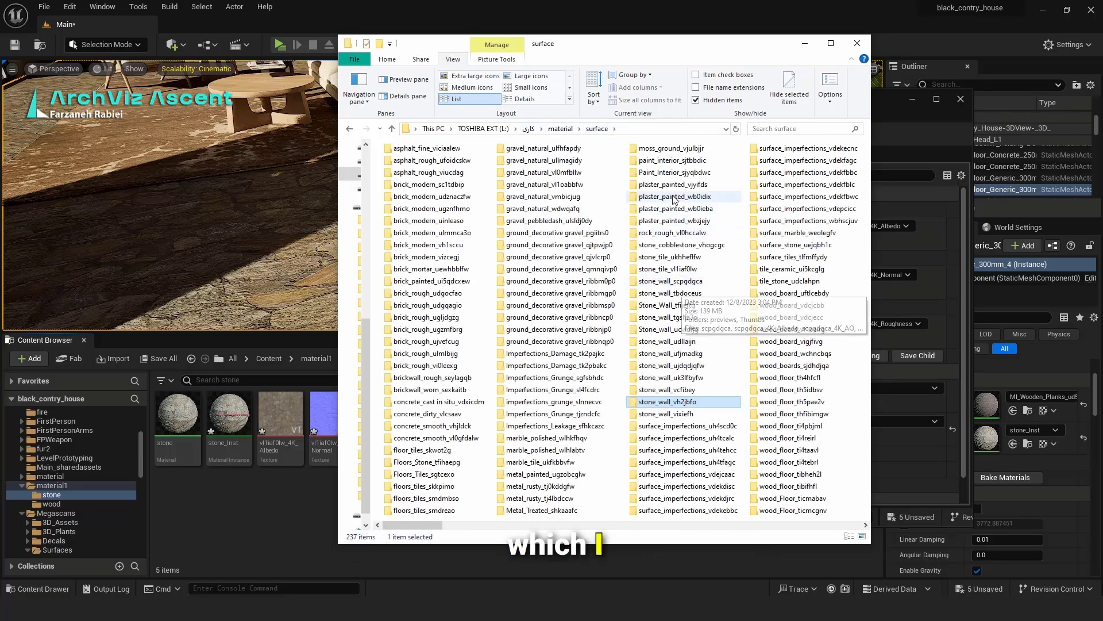
{"action": "double_click", "coordinate": [674, 440]}
{"action": "left_click", "coordinate": [561, 128]}
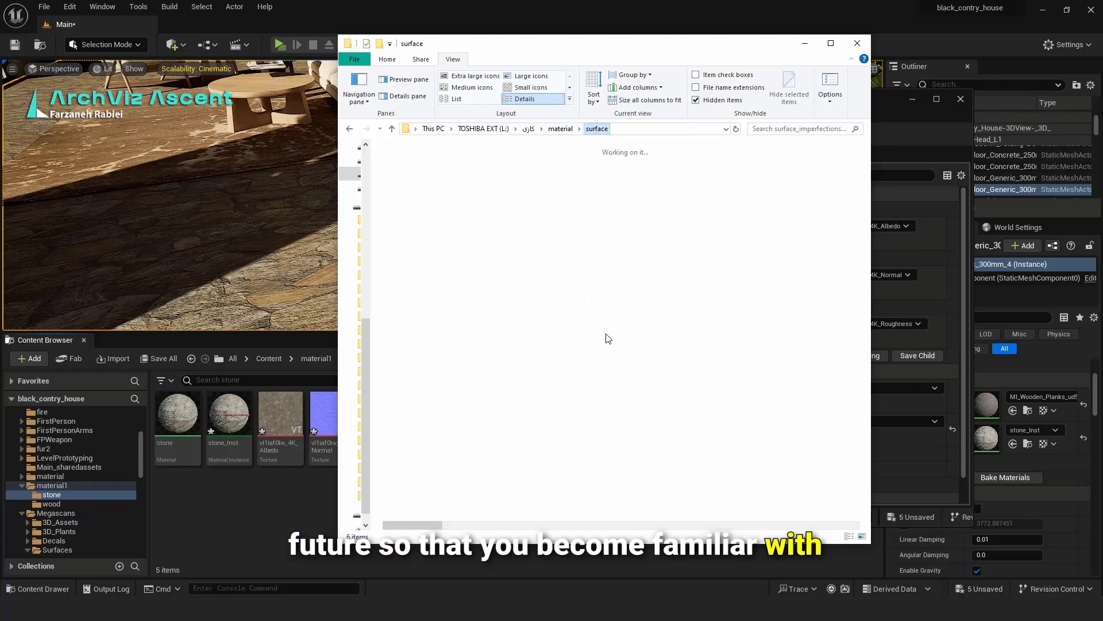
{"action": "scroll", "coordinate": [550, 486], "scroll_direction": "down", "scroll_amount": 6}
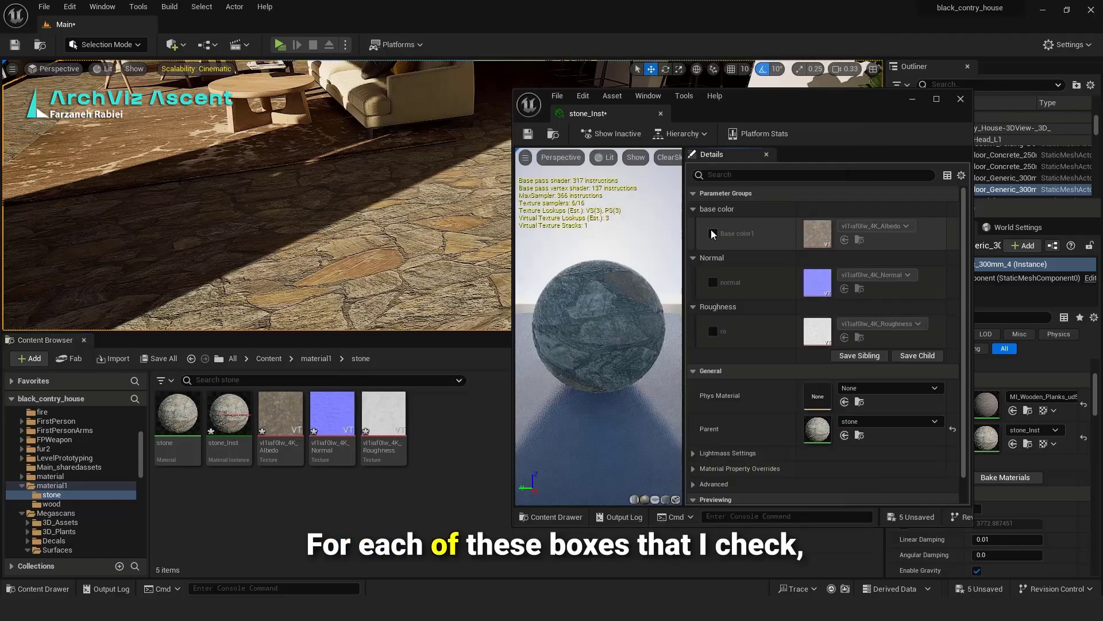
Step: Enable the Base color1, normal and ro texture parameters for editing in stone_Inst
{"action": "left_click", "coordinate": [713, 332]}
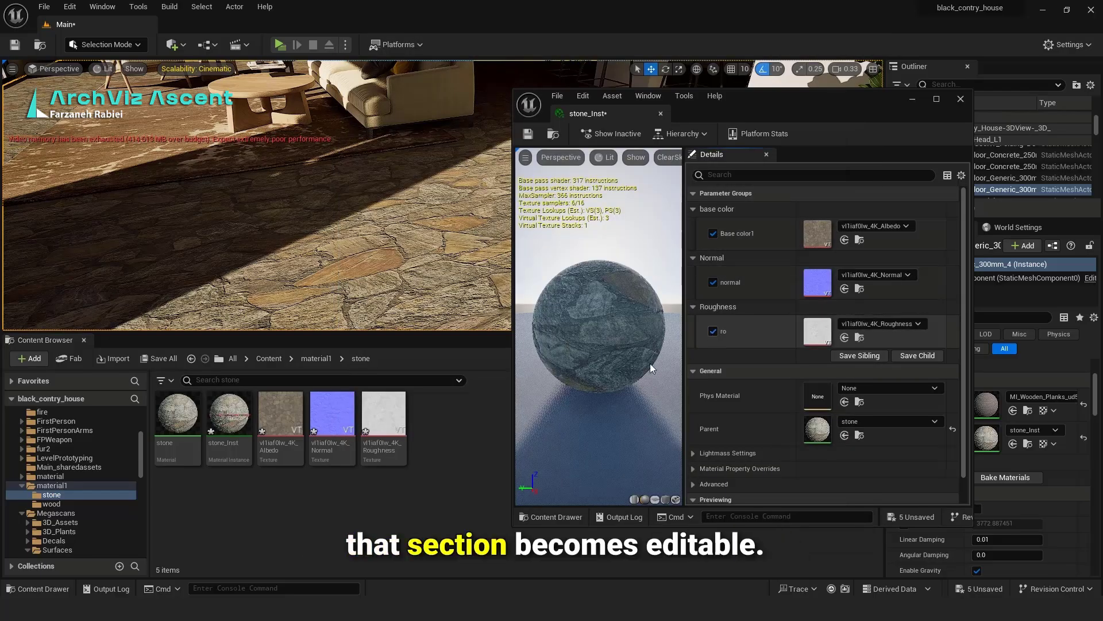
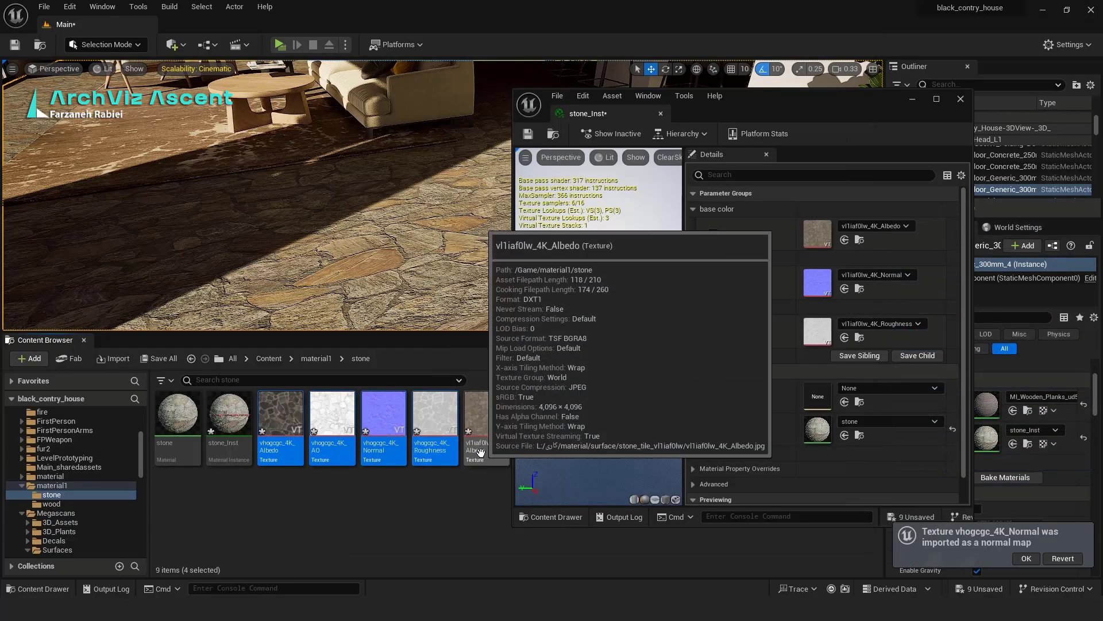
Step: Assign the vhogcgc 4K Albedo, Normal and Roughness textures to stone_Inst's Base color1, normal and ro parameters
{"action": "left_click", "coordinate": [425, 515]}
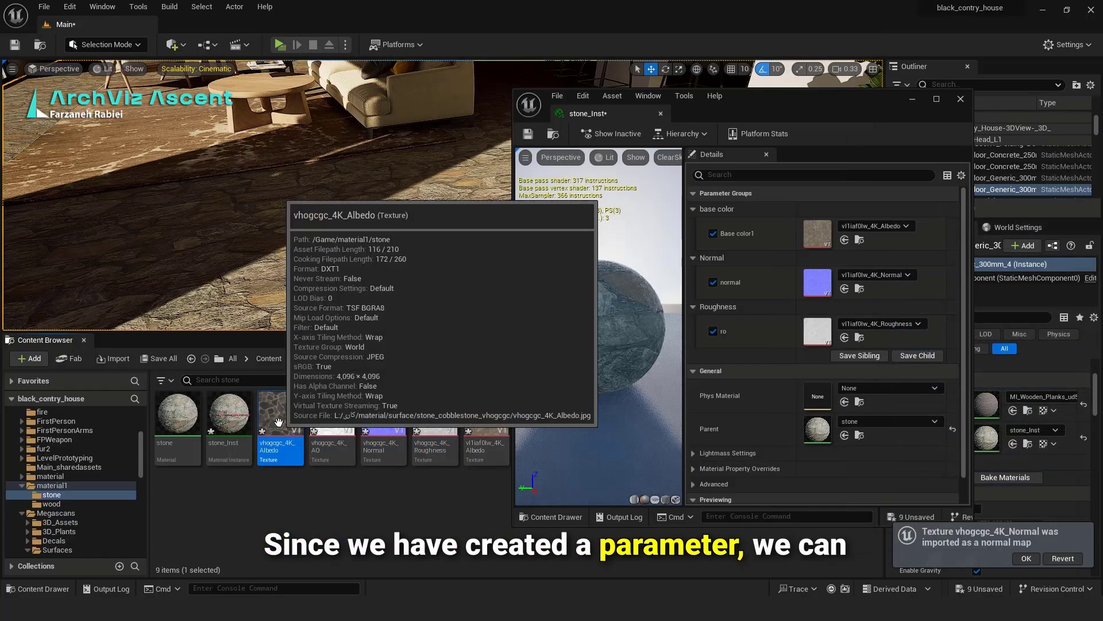
{"action": "left_click_drag", "start_coordinate": [280, 417], "coordinate": [815, 235]}
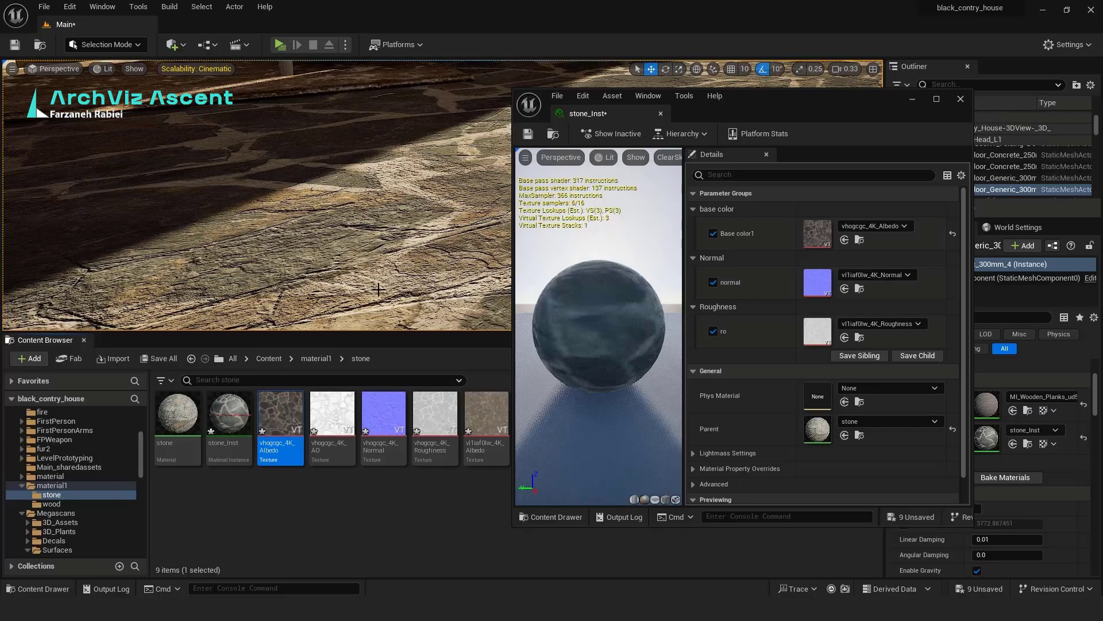
{"action": "scroll", "coordinate": [378, 289], "scroll_direction": "down", "scroll_amount": 5}
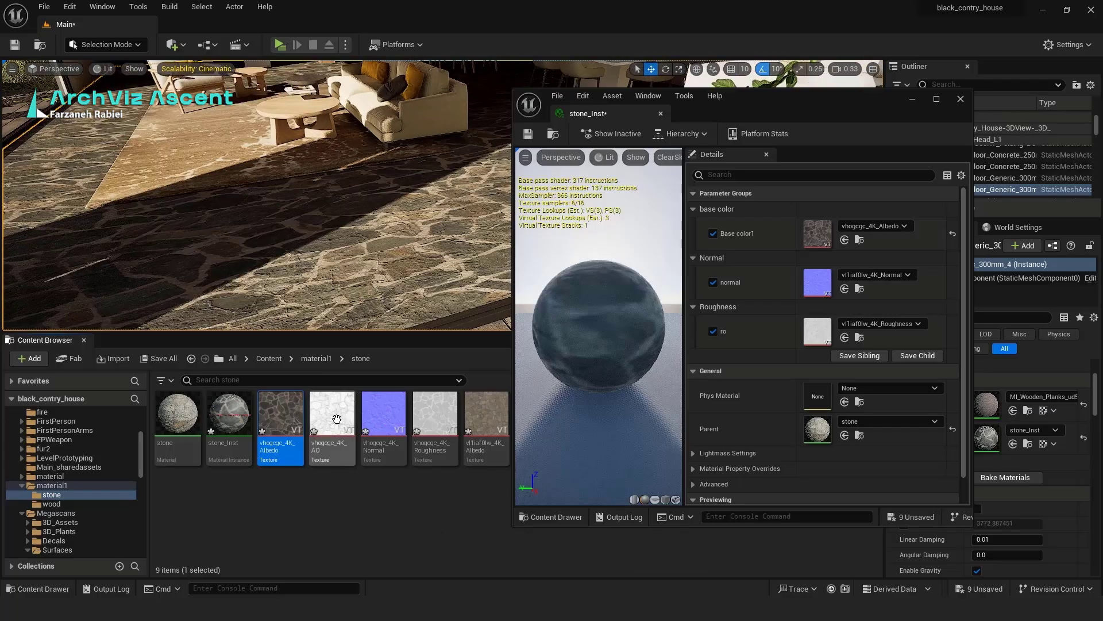
{"action": "left_click_drag", "start_coordinate": [384, 413], "coordinate": [808, 281]}
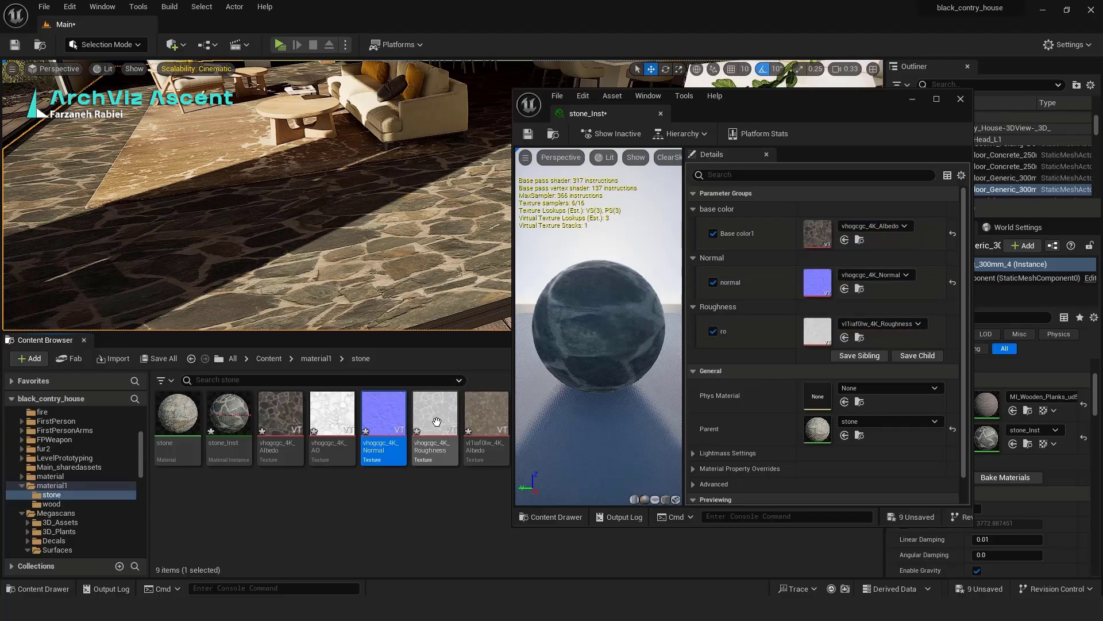
{"action": "left_click_drag", "start_coordinate": [436, 422], "coordinate": [815, 333]}
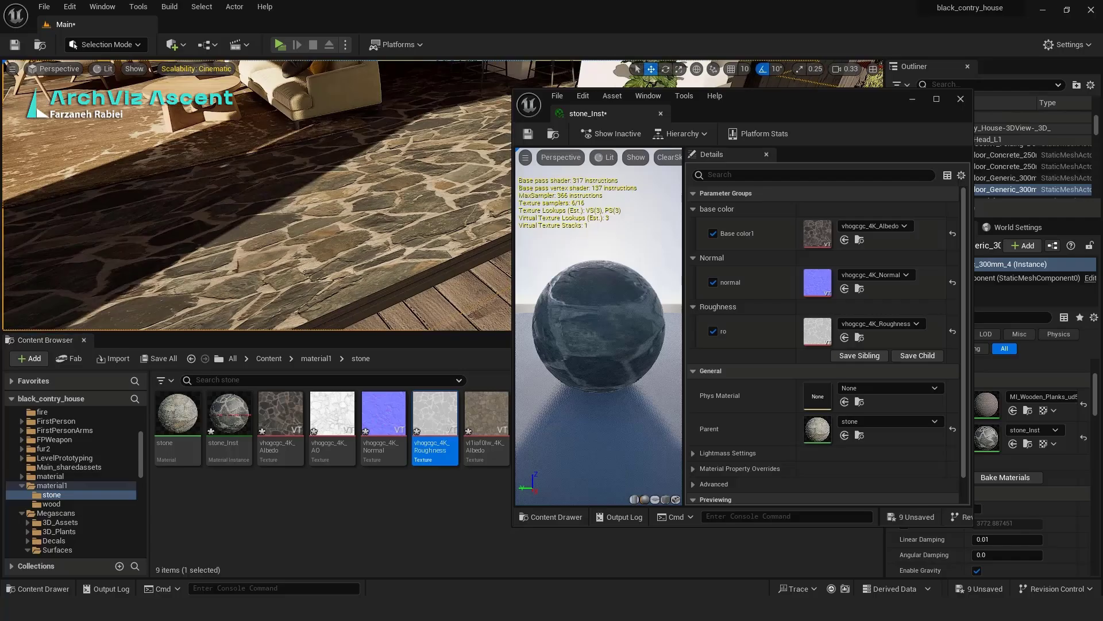
{"action": "right_click_drag", "start_coordinate": [276, 201], "coordinate": [253, 167]}
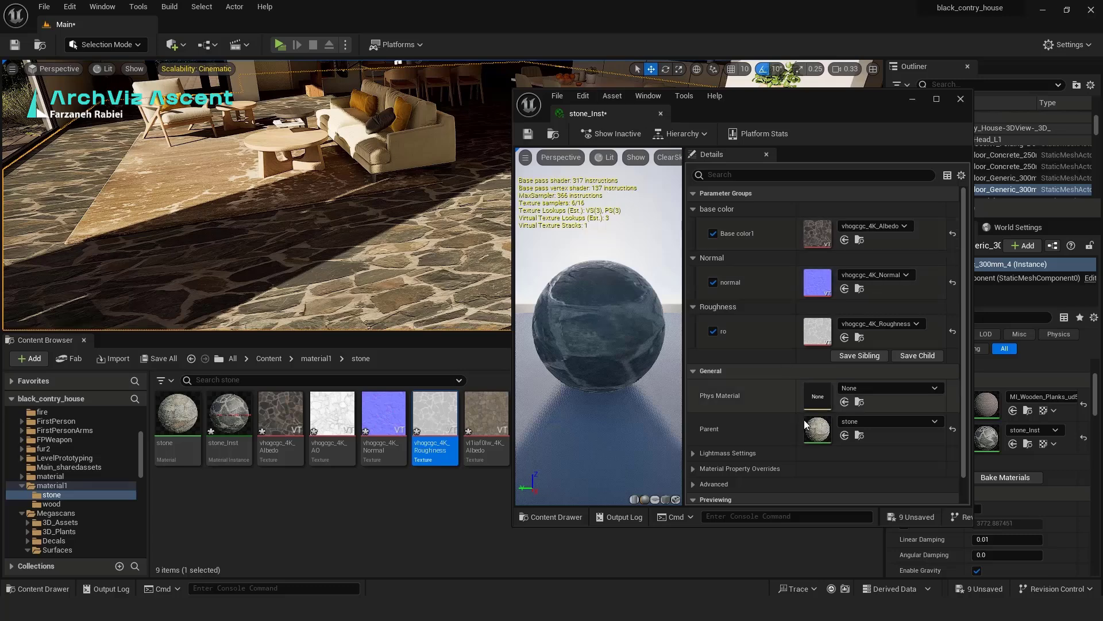
Step: Open the parent stone material for editing from stone_Inst and close the floating instance window
{"action": "left_click", "coordinate": [395, 503]}
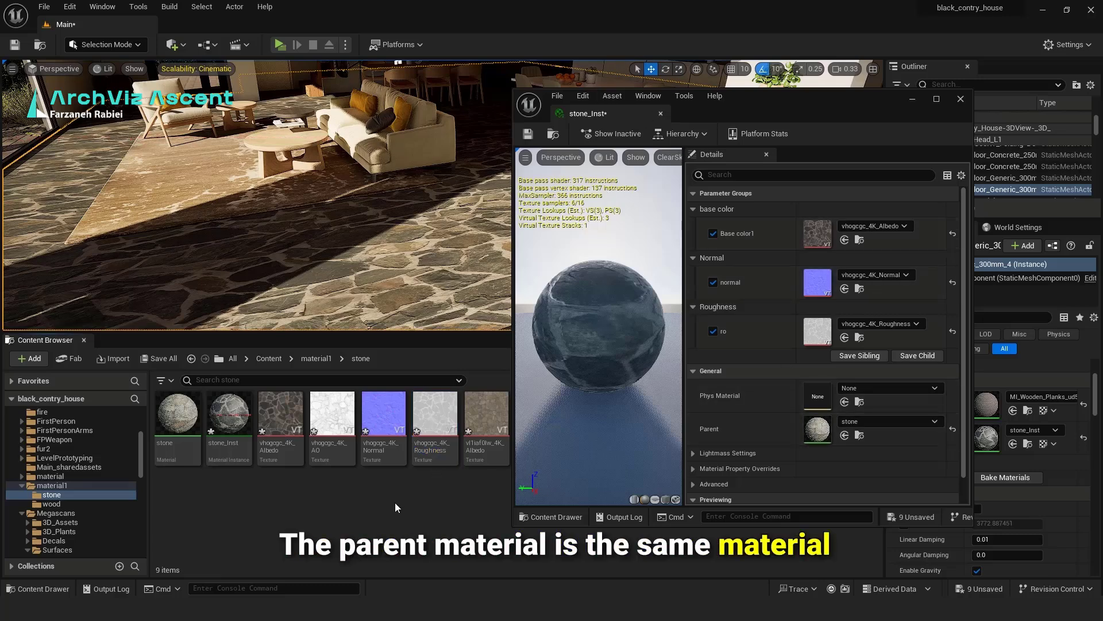
{"action": "left_click", "coordinate": [173, 415]}
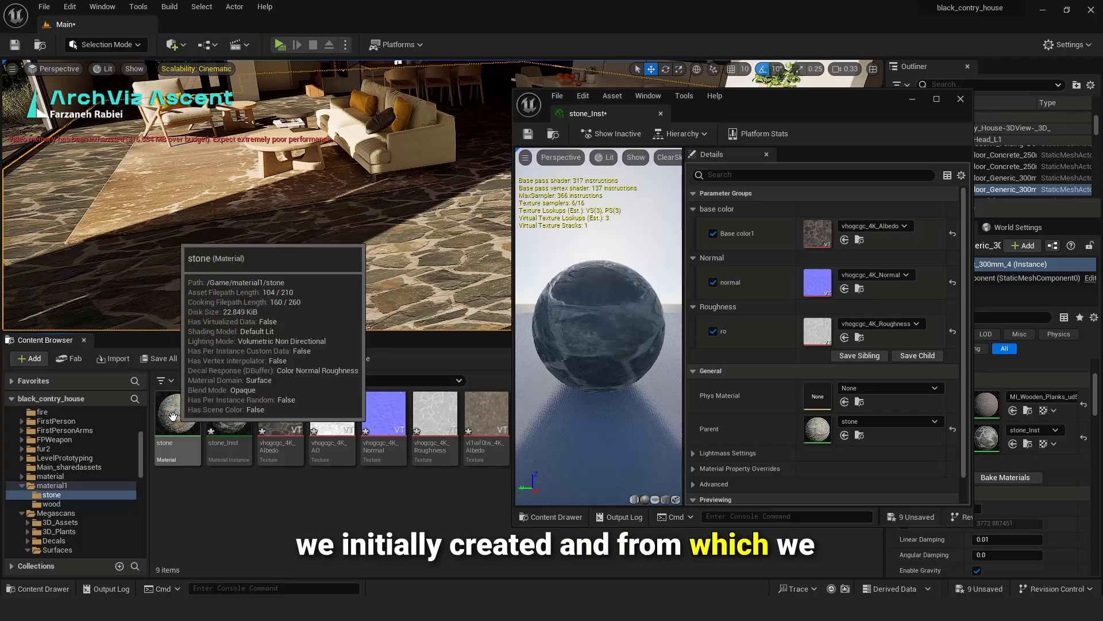
{"action": "left_click", "coordinate": [281, 516]}
{"action": "left_click", "coordinate": [180, 414]}
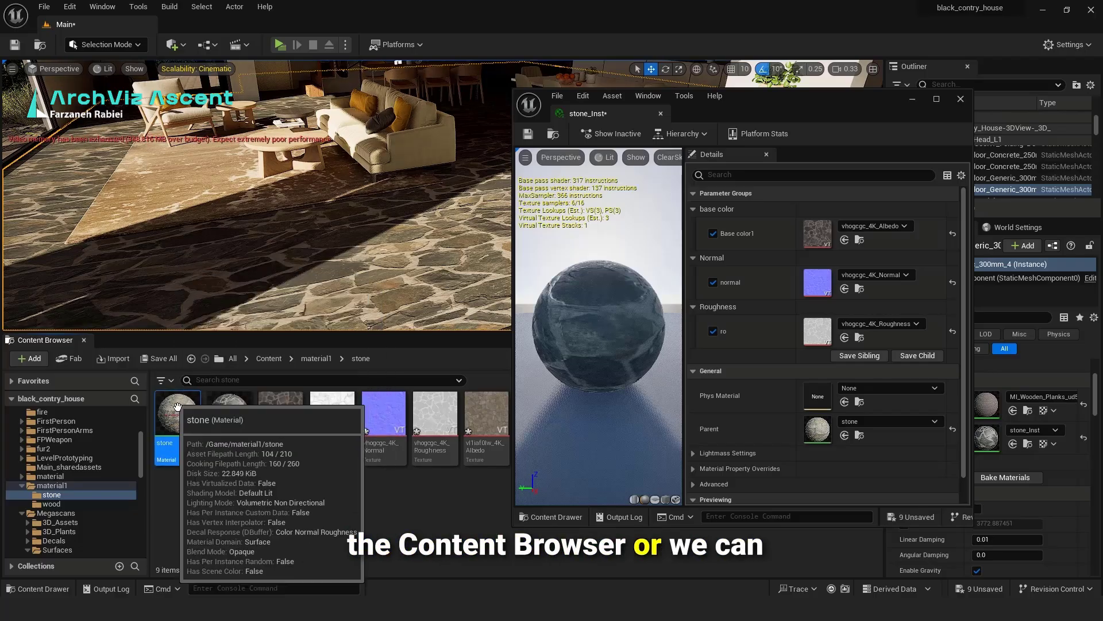
{"action": "double_click", "coordinate": [819, 431]}
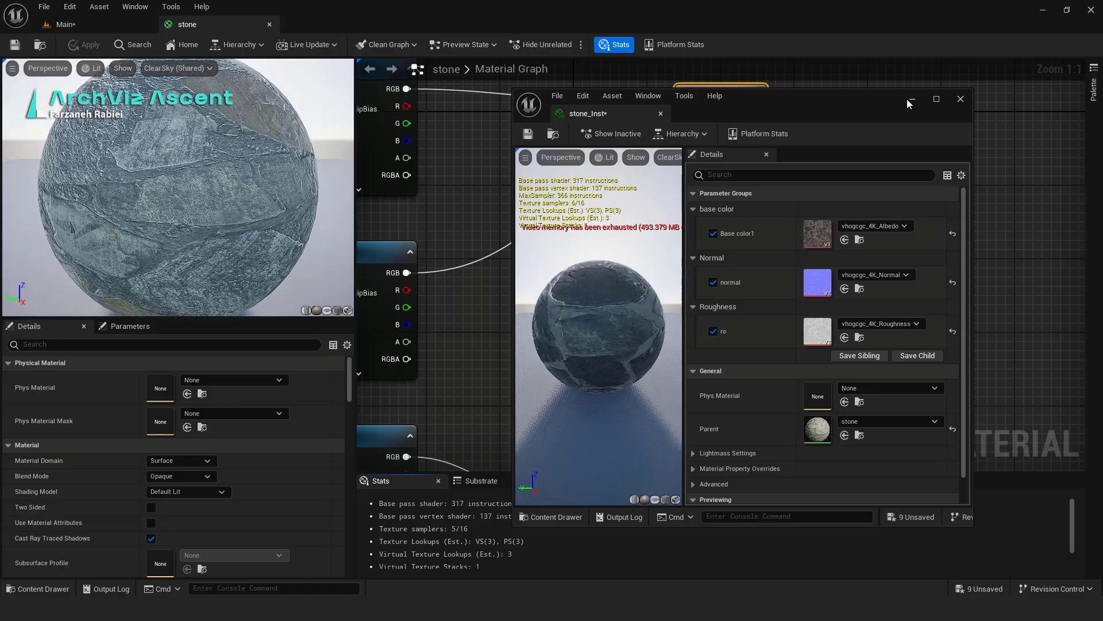
{"action": "left_click", "coordinate": [958, 102]}
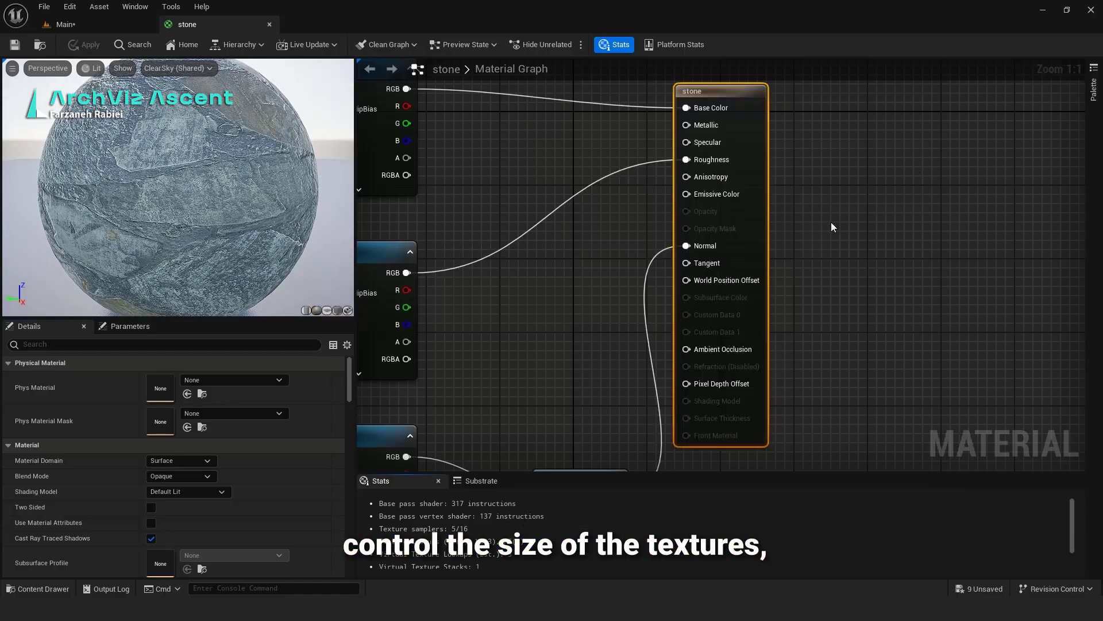
Step: Add a Texture Coordinate node to the stone material graph and place it well ahead of the Base color1 node
{"action": "scroll", "coordinate": [881, 229], "scroll_direction": "down", "scroll_amount": 3}
{"action": "scroll", "coordinate": [873, 229], "scroll_direction": "down", "scroll_amount": 2}
{"action": "scroll", "coordinate": [657, 205], "scroll_direction": "up", "scroll_amount": 2}
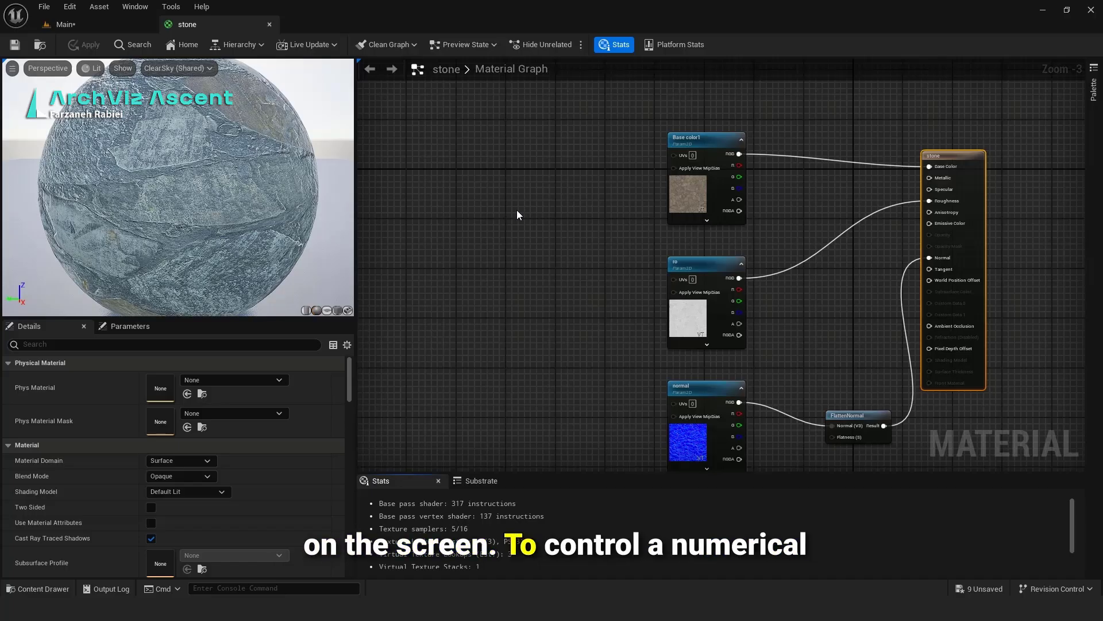
{"action": "key", "text": "u"}
{"action": "left_click", "coordinate": [505, 206]}
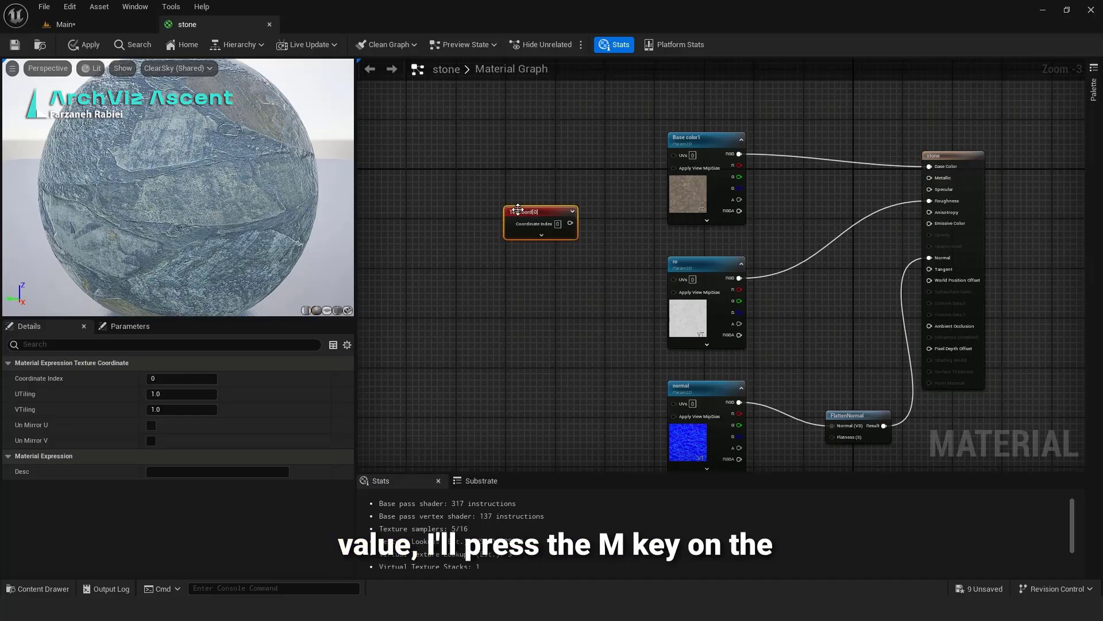
{"action": "left_click_drag", "start_coordinate": [506, 211], "coordinate": [426, 174]}
Step: Add a Multiply node near the TexCoord node and connect the TexCoord output to its A input
{"action": "left_click", "coordinate": [525, 231]}
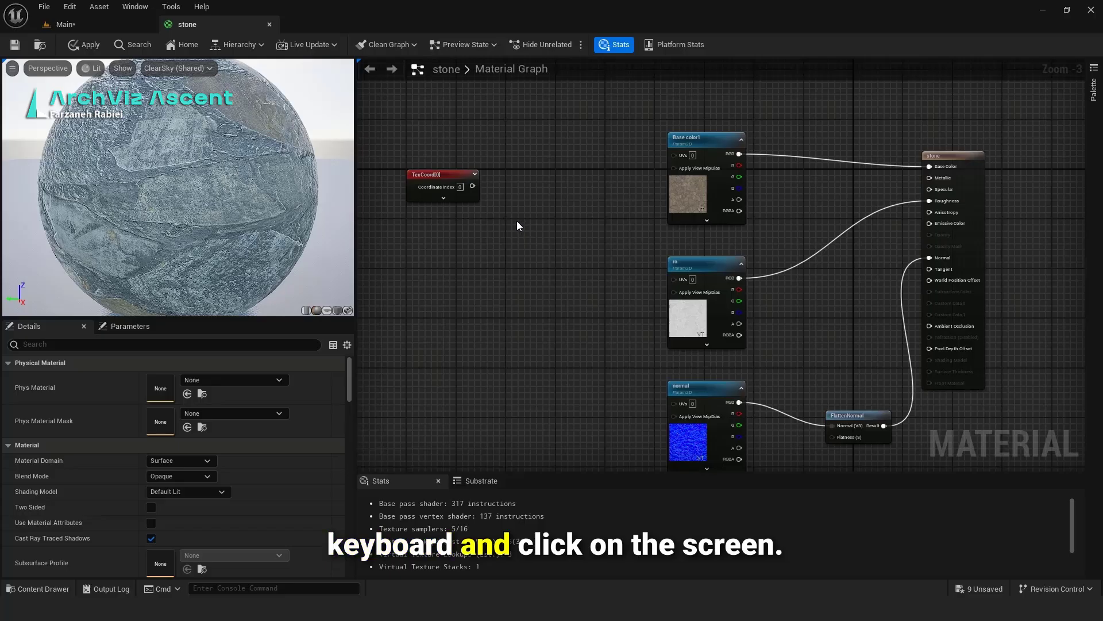
{"action": "key", "text": "m"}
{"action": "left_click", "coordinate": [516, 221]}
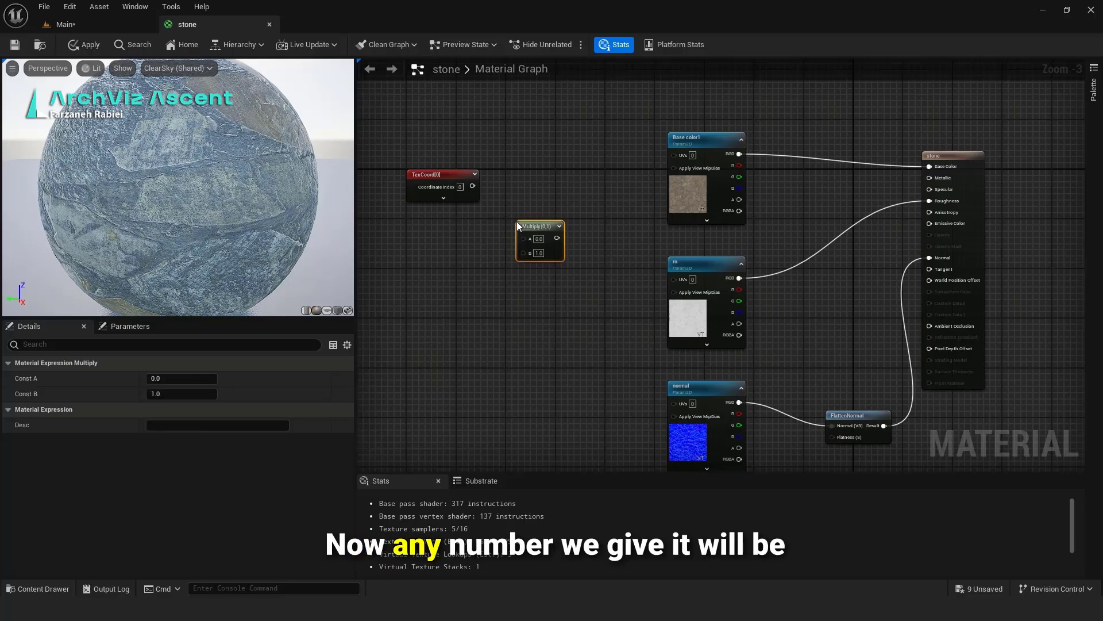
{"action": "left_click_drag", "start_coordinate": [472, 186], "coordinate": [523, 237]}
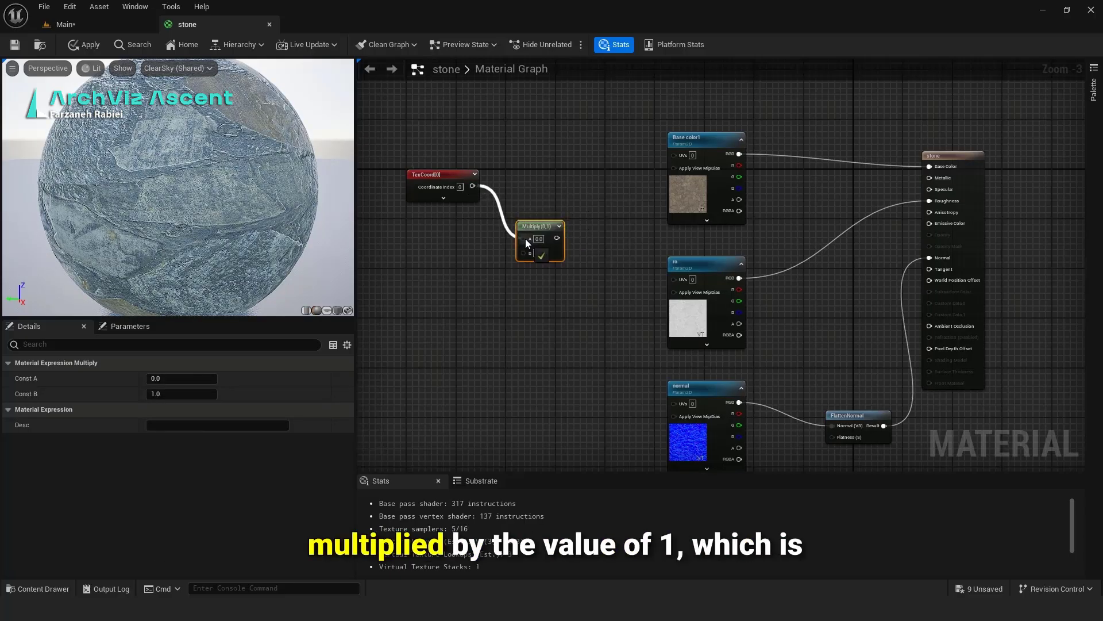
{"action": "left_click", "coordinate": [501, 286]}
Step: Promote the Multiply node's B input to a parameter named uvw and place it below the TexCoord node
{"action": "right_click", "coordinate": [529, 251]}
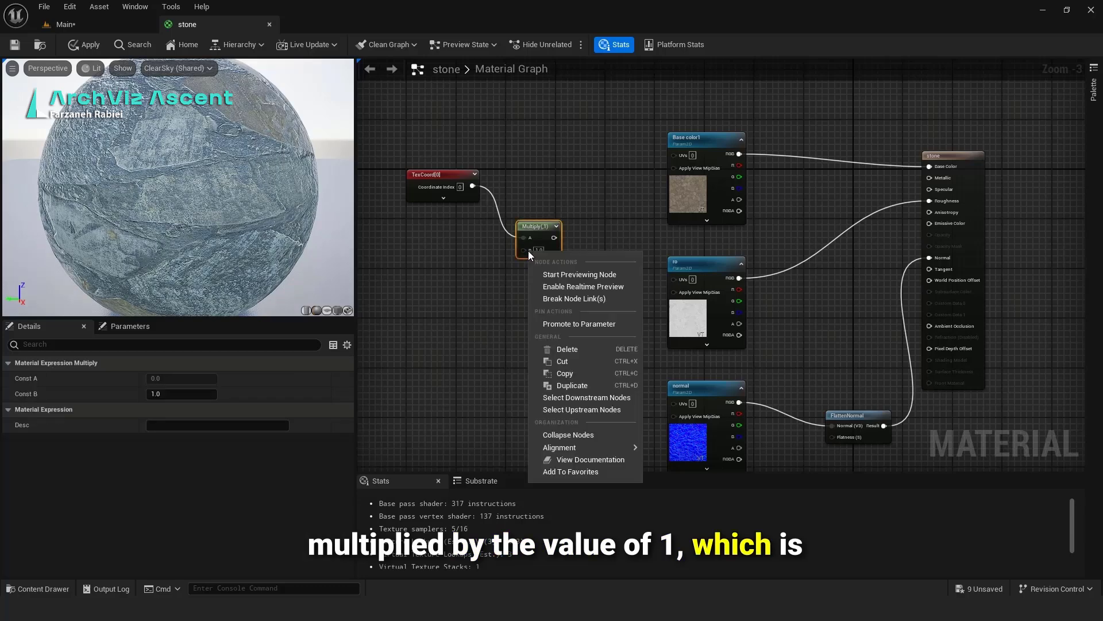
{"action": "left_click", "coordinate": [573, 323]}
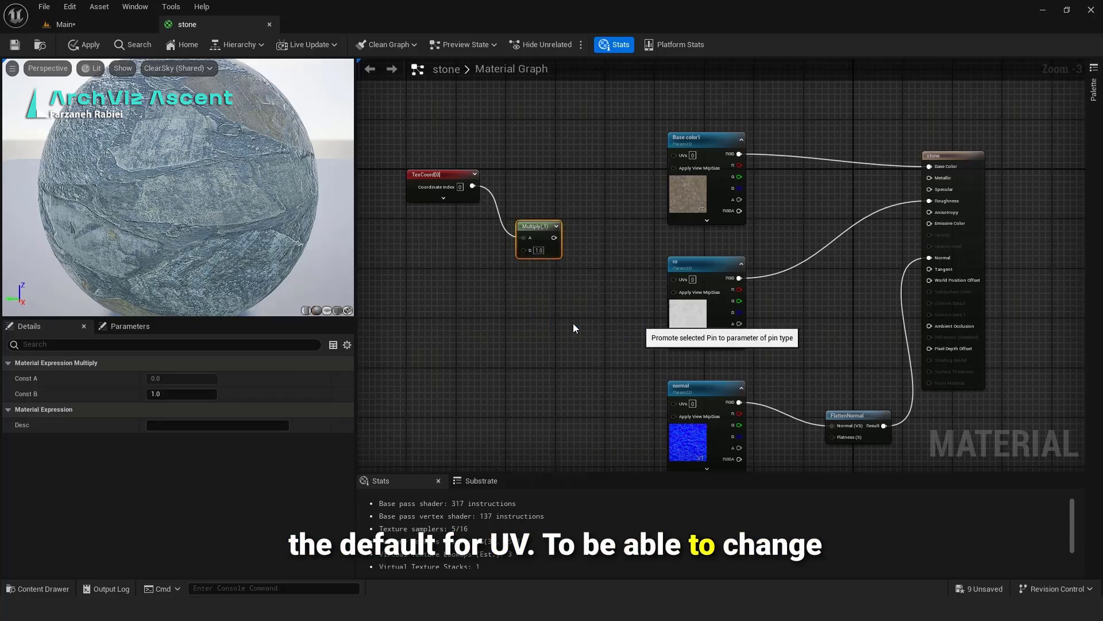
{"action": "left_click", "coordinate": [515, 311]}
{"action": "left_click_drag", "start_coordinate": [495, 240], "coordinate": [412, 268]}
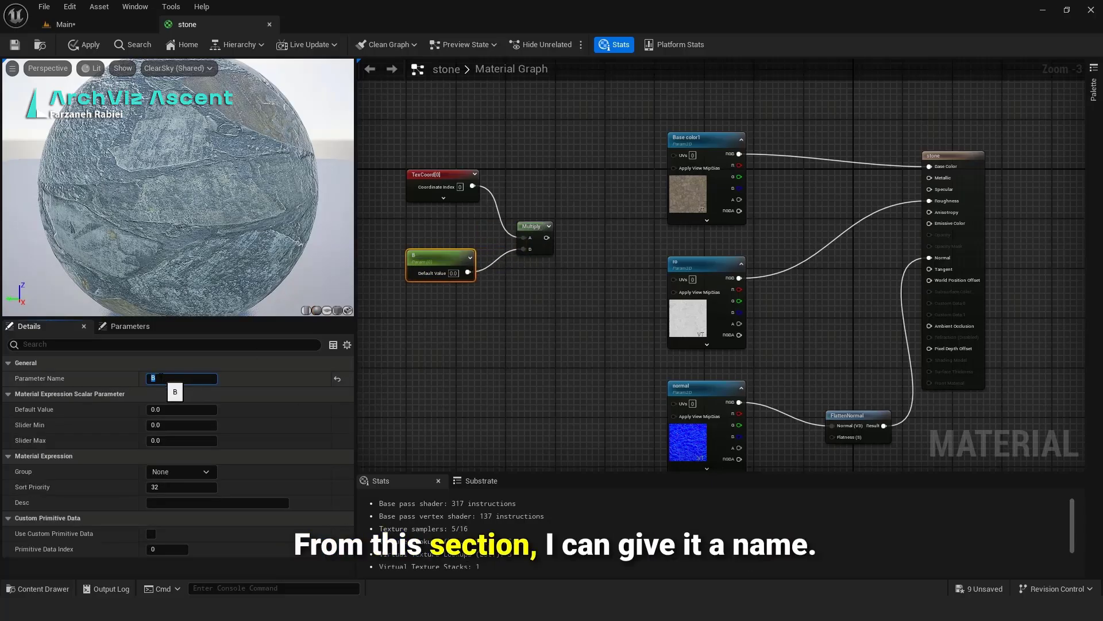
{"action": "type", "text": "uv"}
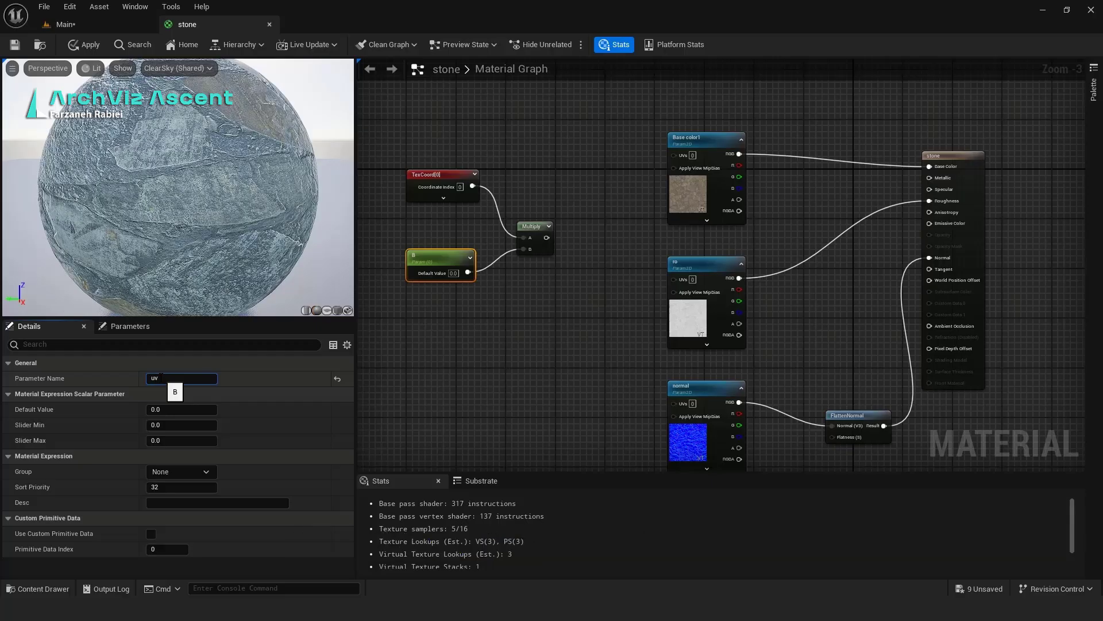
{"action": "type", "text": "w"}
{"action": "key", "text": "Return"}
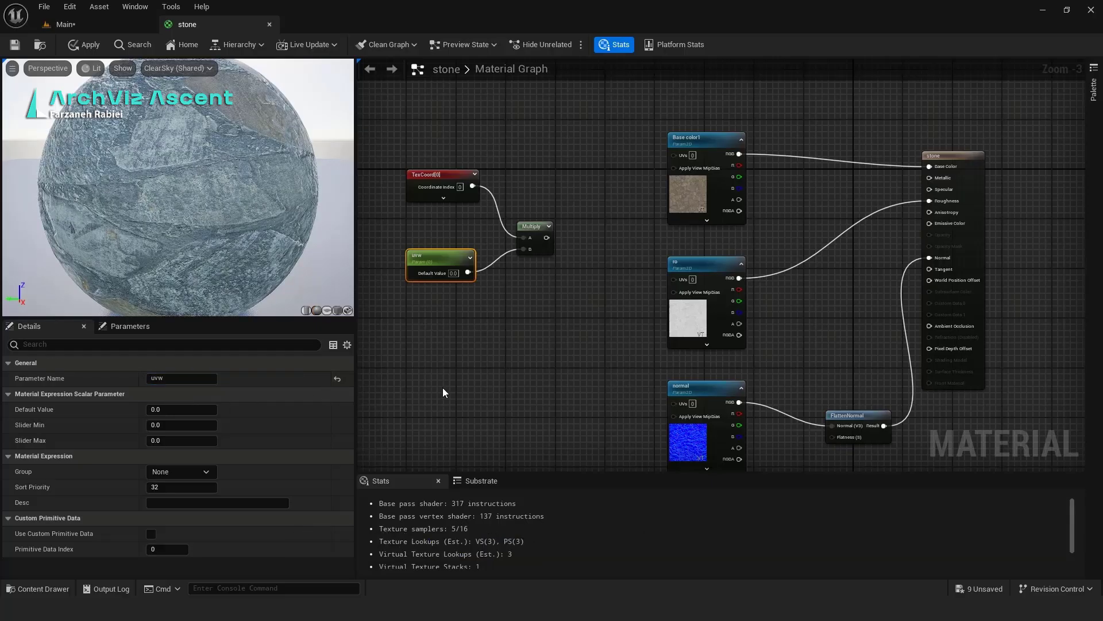
{"action": "left_click", "coordinate": [442, 387]}
Step: Group the TexCoord, uvw and Multiply nodes in a comment box titled uvw
{"action": "left_click", "coordinate": [439, 258]}
{"action": "left_click_drag", "start_coordinate": [582, 126], "coordinate": [385, 323]}
{"action": "key", "text": "c"}
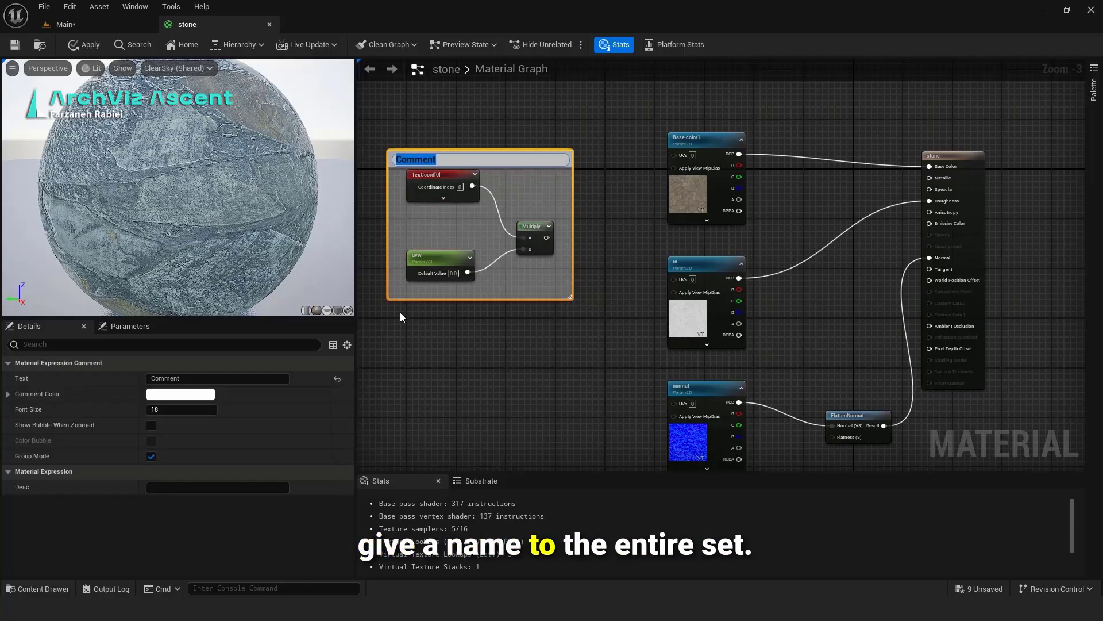
{"action": "type", "text": "uvw"}
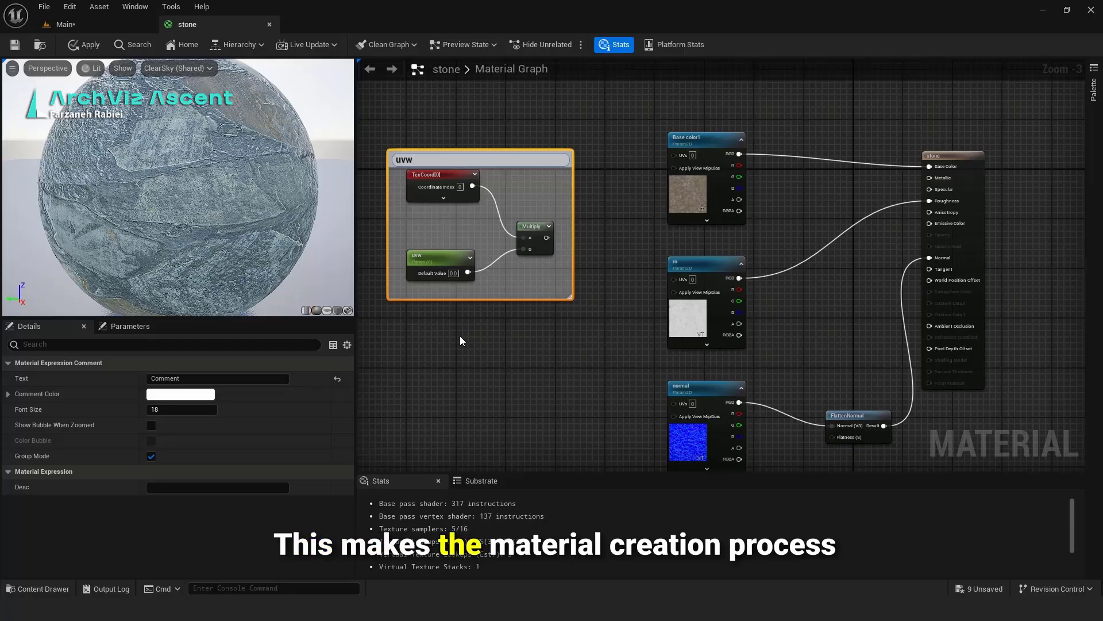
{"action": "left_click", "coordinate": [459, 335]}
Step: Connect the Multiply output to the UVs inputs of the Base color1, ro and normal texture nodes
{"action": "left_click_drag", "start_coordinate": [545, 240], "coordinate": [674, 156]}
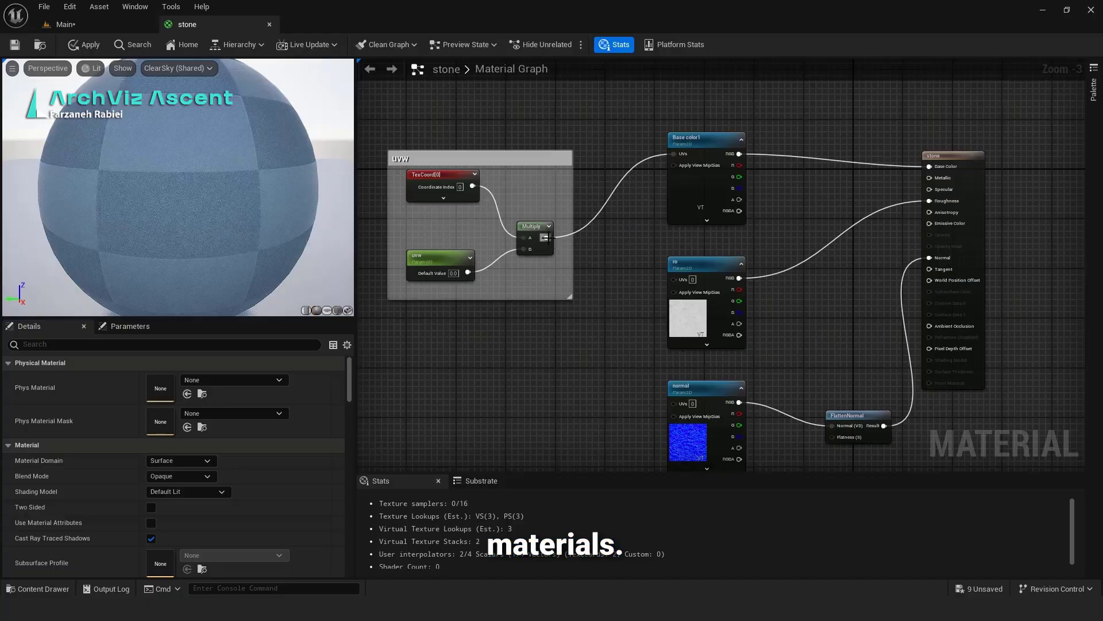
{"action": "left_click_drag", "start_coordinate": [545, 238], "coordinate": [676, 279]}
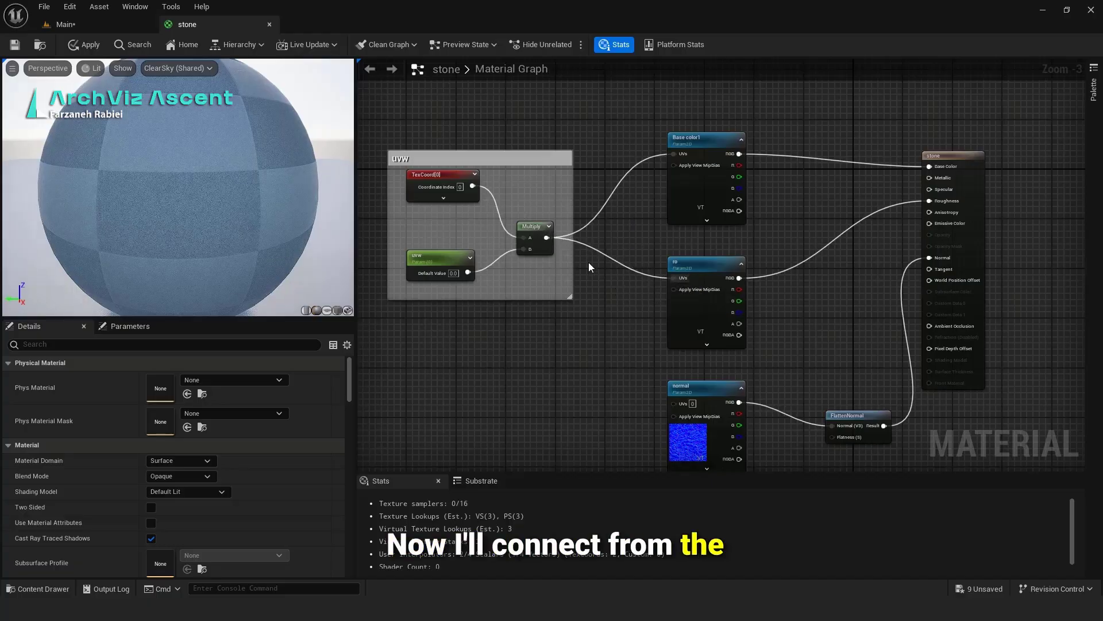
{"action": "left_click_drag", "start_coordinate": [546, 238], "coordinate": [675, 402]}
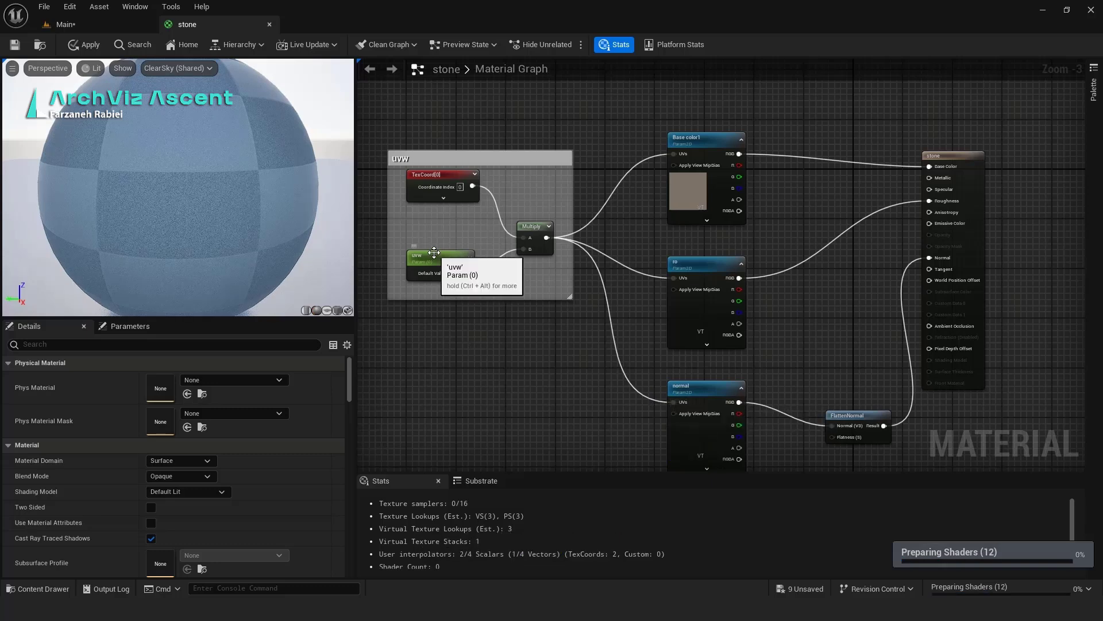
Step: Assign the uvw parameter to a group named UV and save the stone material
{"action": "left_click", "coordinate": [440, 278]}
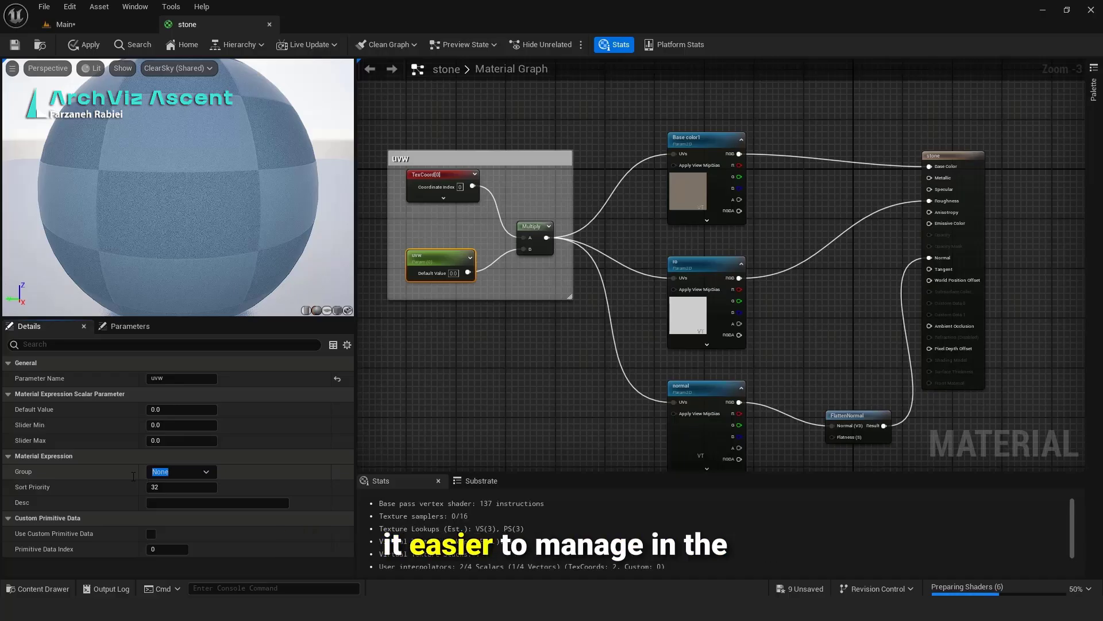
{"action": "type", "text": "UV"}
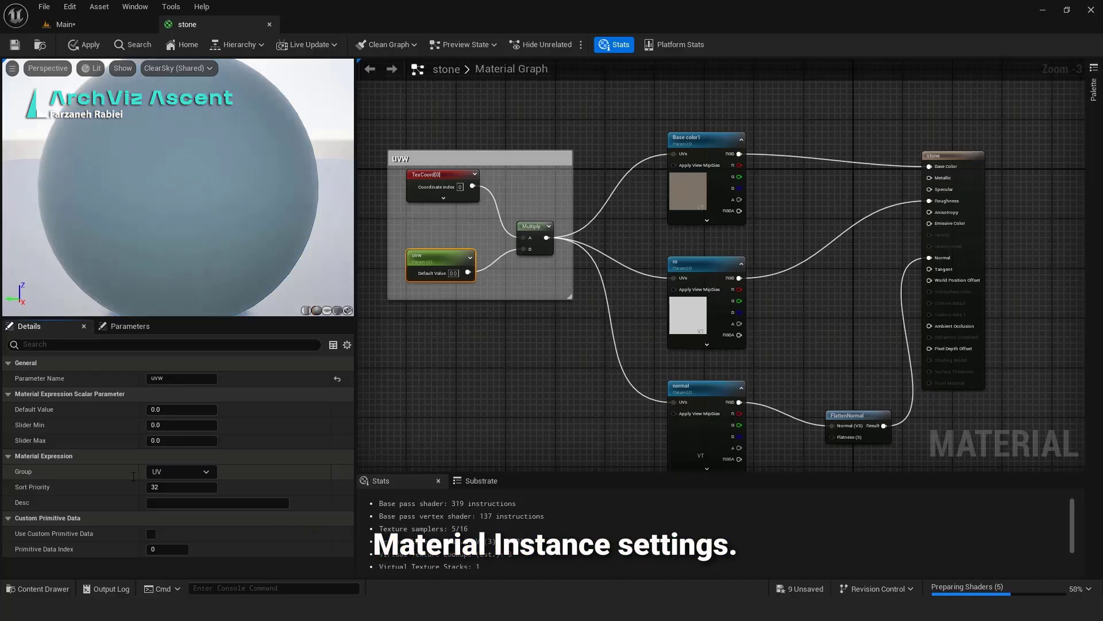
{"action": "left_click", "coordinate": [419, 433]}
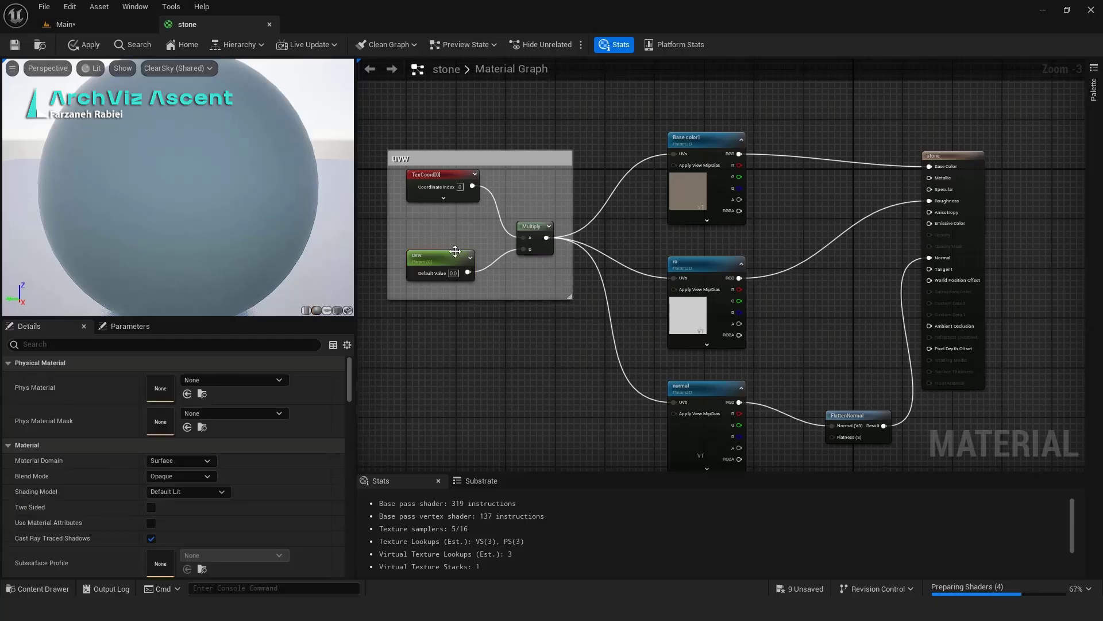
{"action": "left_click", "coordinate": [8, 49]}
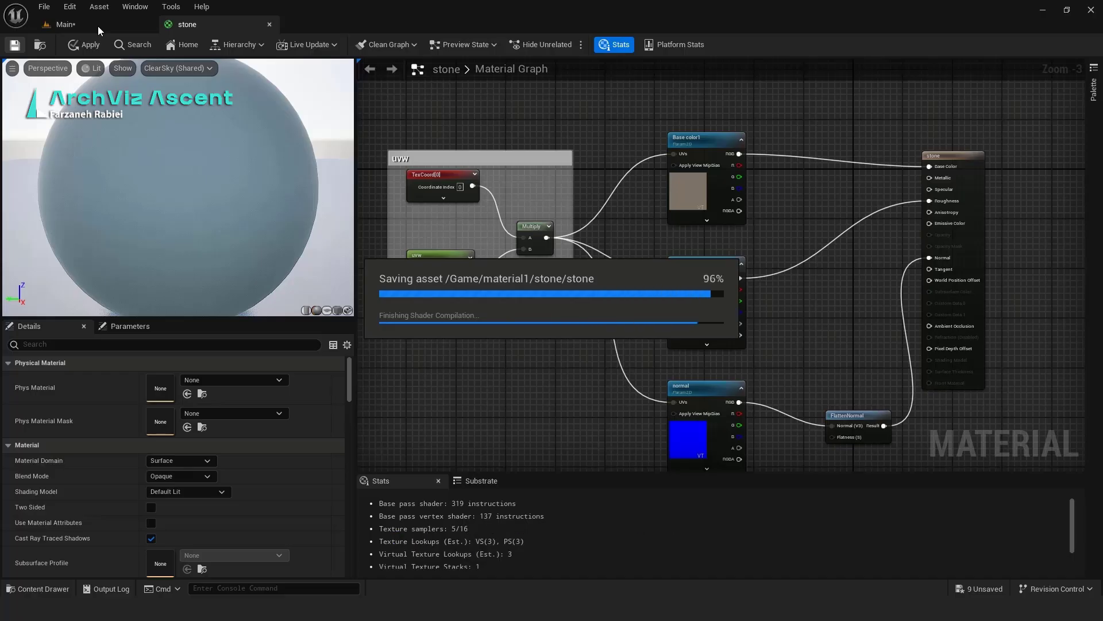
Step: Return to the Main level, reopen stone_Inst in a taller window, and enable its uvw parameter at about 1.37
{"action": "left_click", "coordinate": [97, 25]}
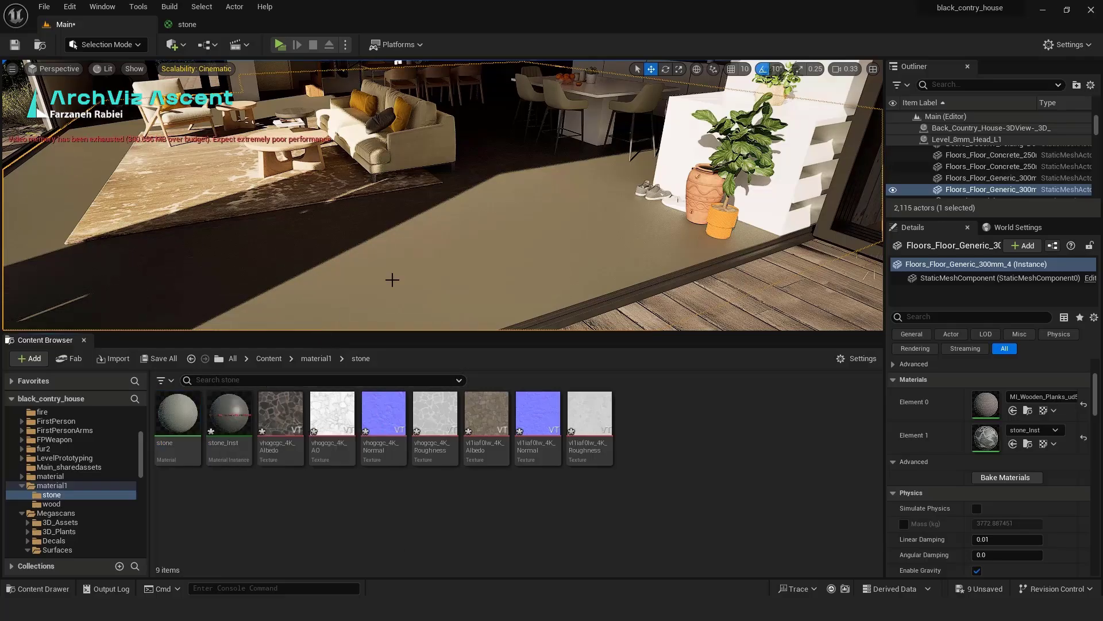
{"action": "left_click", "coordinate": [228, 419]}
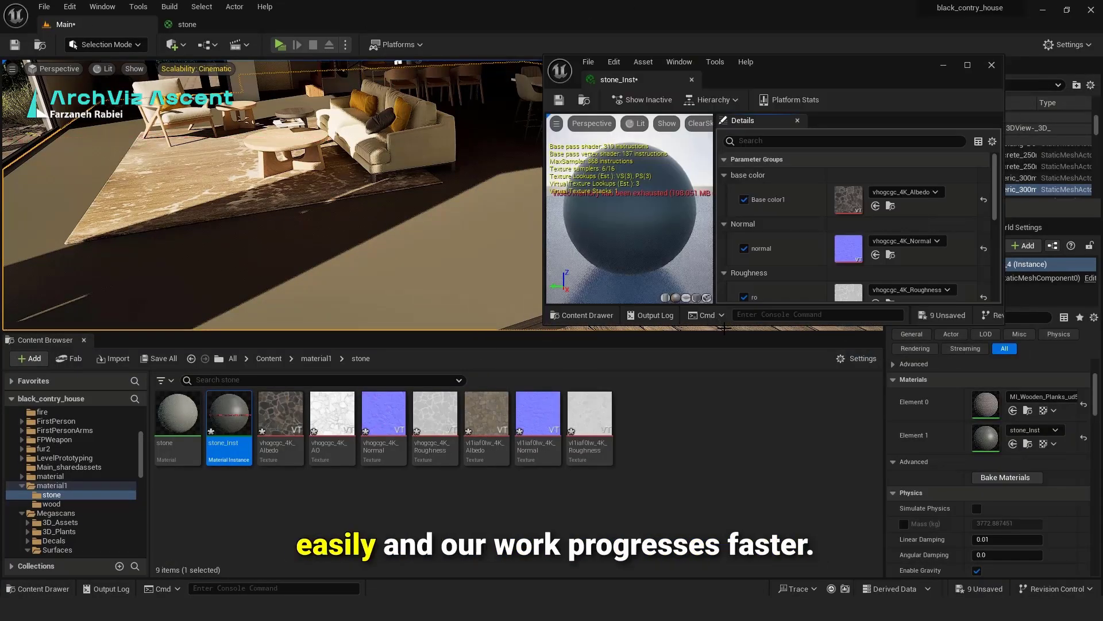
{"action": "left_click_drag", "start_coordinate": [725, 324], "coordinate": [727, 557]}
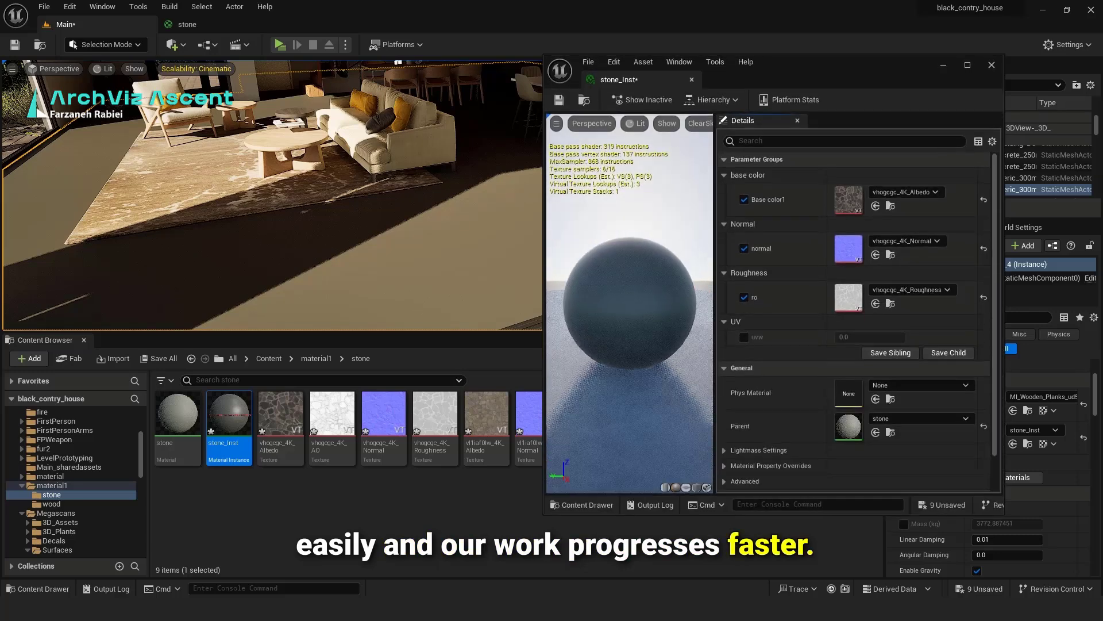
{"action": "left_click", "coordinate": [744, 337]}
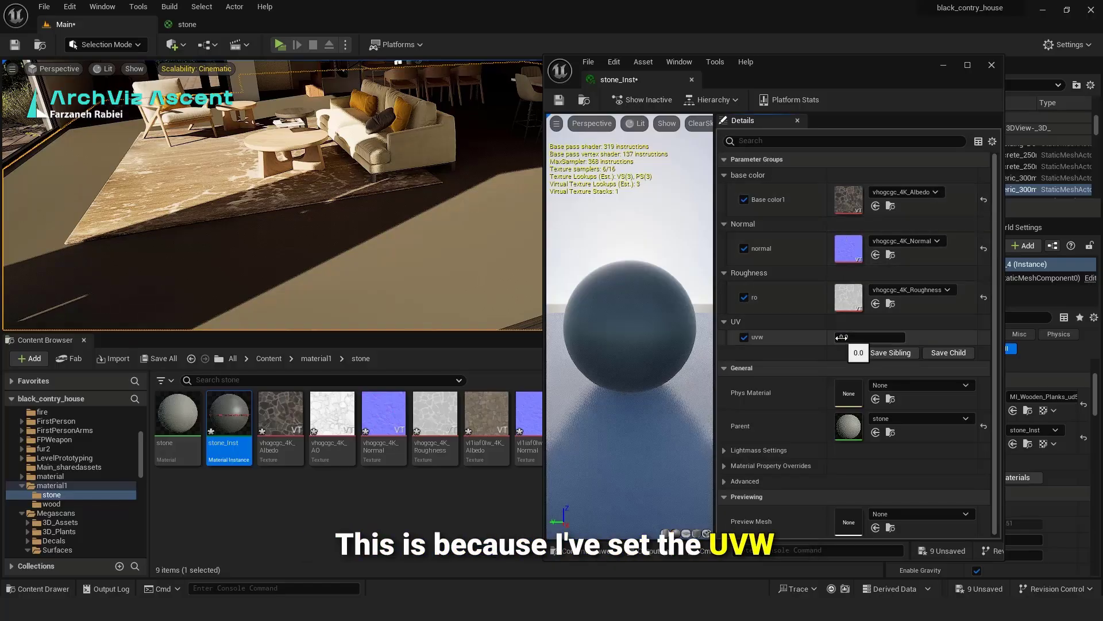
{"action": "left_click_drag", "start_coordinate": [862, 336], "coordinate": [936, 337]}
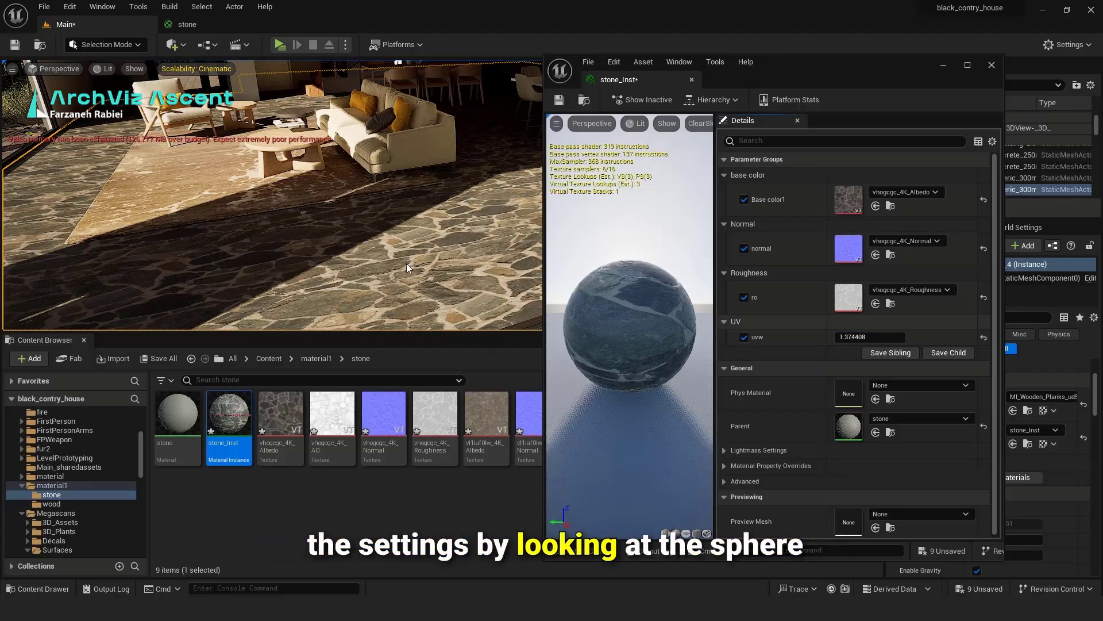
Step: Open the parent stone material's graph at its FlattenNormal node and close the stone_Inst window
{"action": "right_click_drag", "start_coordinate": [273, 196], "coordinate": [340, 272]}
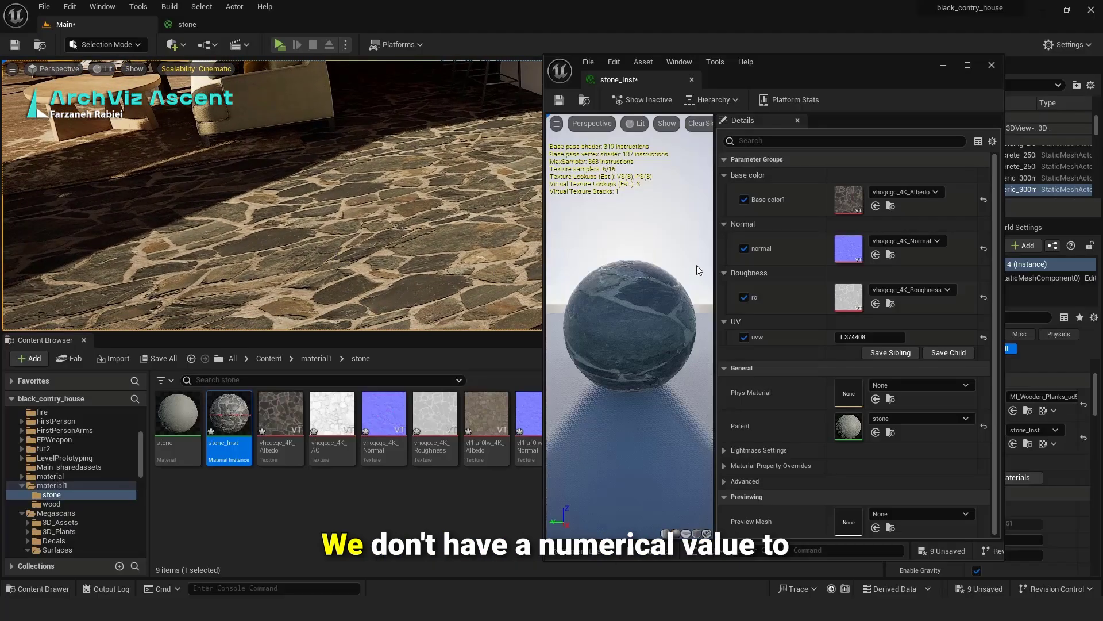
{"action": "left_click", "coordinate": [180, 422]}
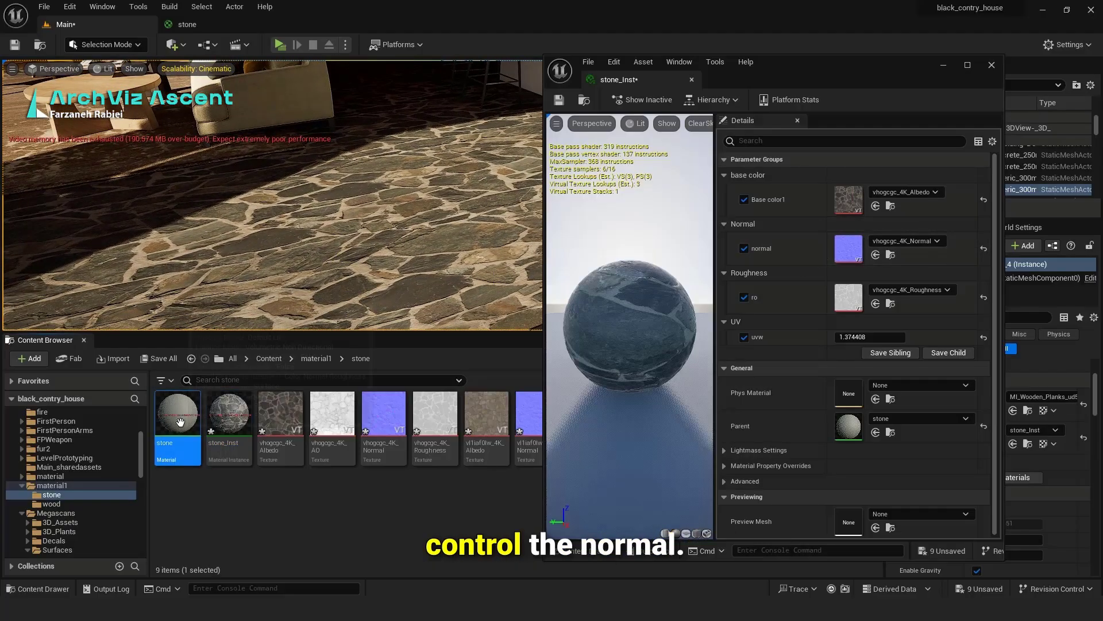
{"action": "double_click", "coordinate": [179, 423]}
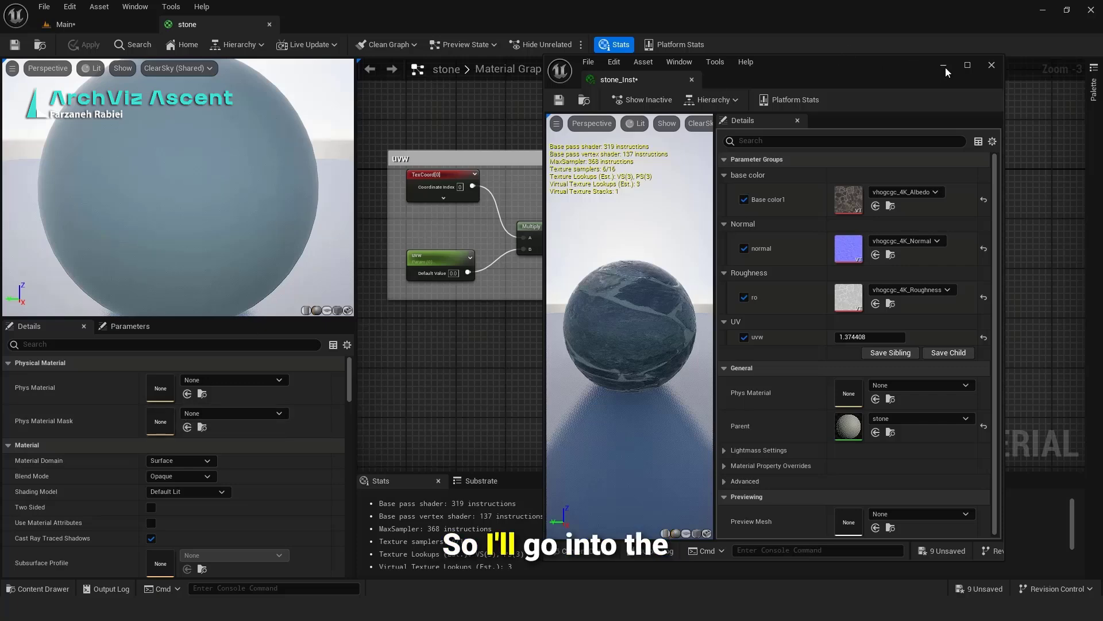
{"action": "left_click", "coordinate": [985, 66]}
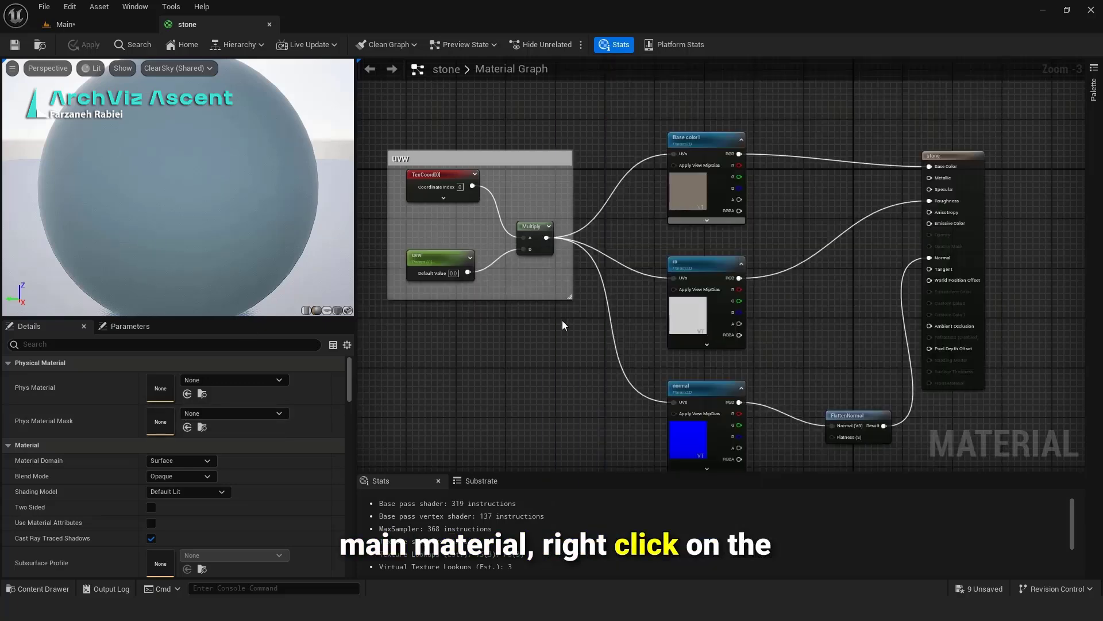
{"action": "scroll", "coordinate": [720, 174], "scroll_direction": "down", "scroll_amount": 2}
{"action": "scroll", "coordinate": [802, 350], "scroll_direction": "up", "scroll_amount": 7}
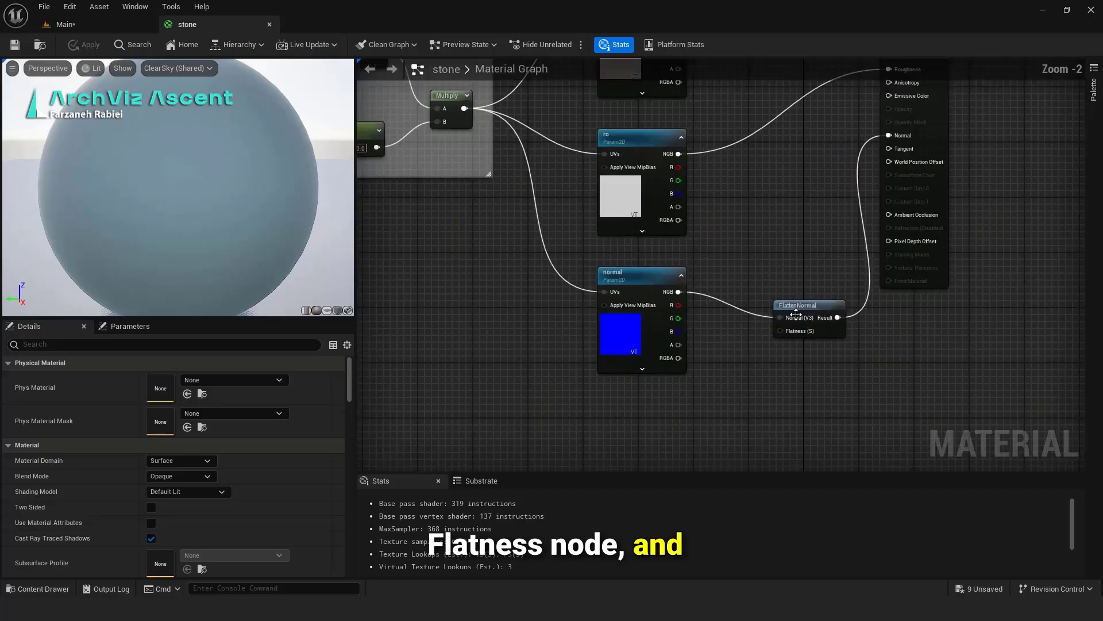
{"action": "right_click", "coordinate": [795, 326]}
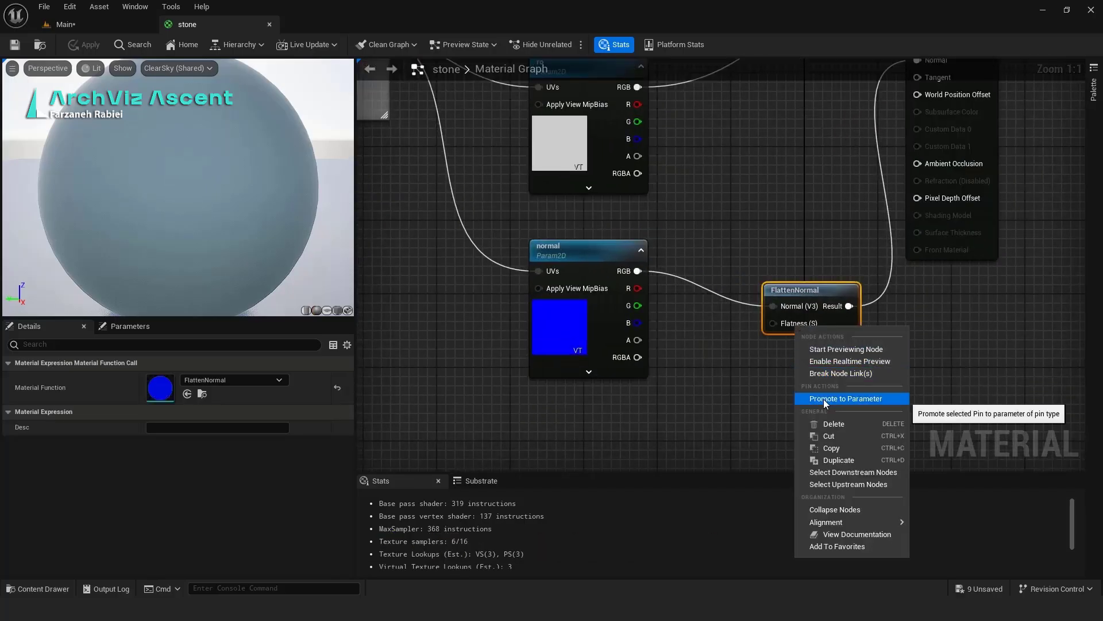
{"action": "left_click", "coordinate": [735, 391]}
{"action": "left_click", "coordinate": [734, 391]}
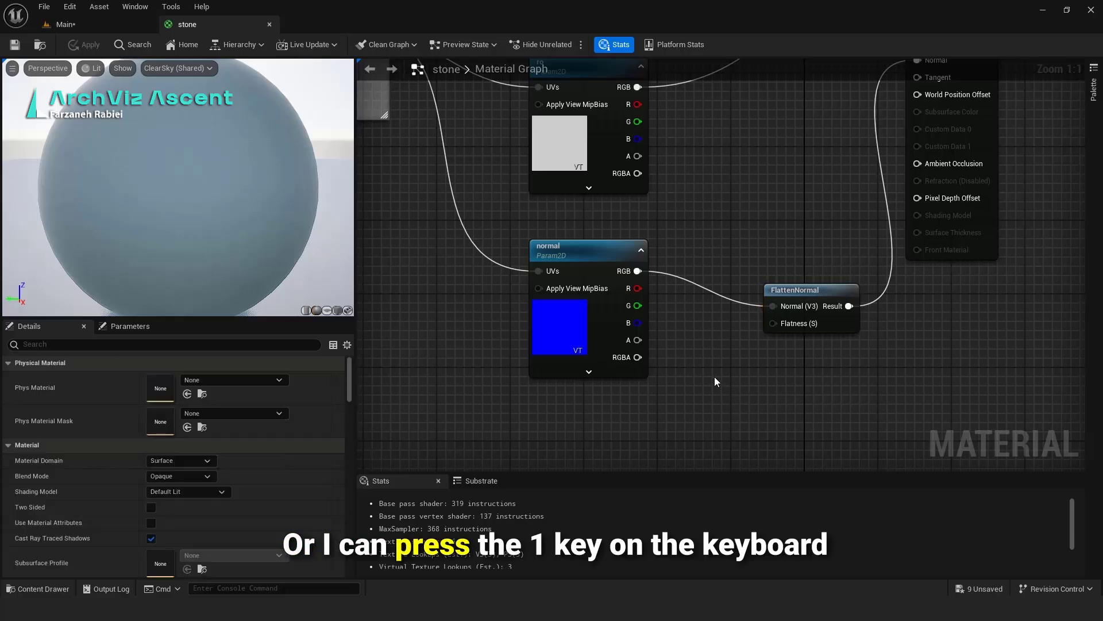
Step: Add a Constant node below FlattenNormal, connect it to the Flatness input, and place it beside the normal texture node
{"action": "key", "text": "1"}
{"action": "left_click", "coordinate": [709, 371]}
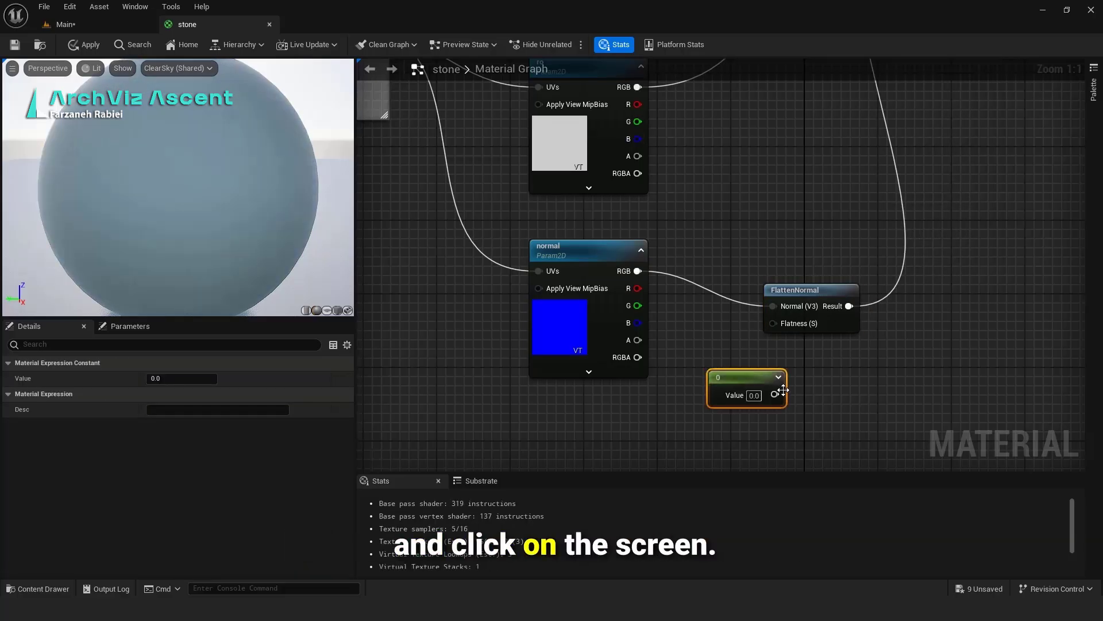
{"action": "left_click_drag", "start_coordinate": [783, 392], "coordinate": [773, 323]}
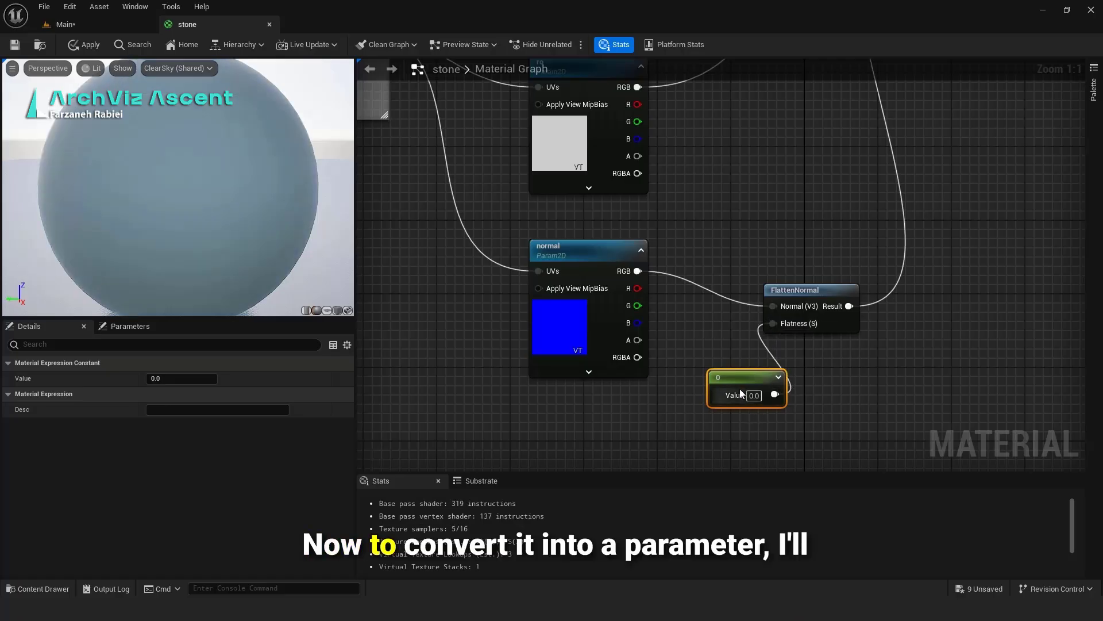
{"action": "left_click_drag", "start_coordinate": [727, 379], "coordinate": [705, 370]}
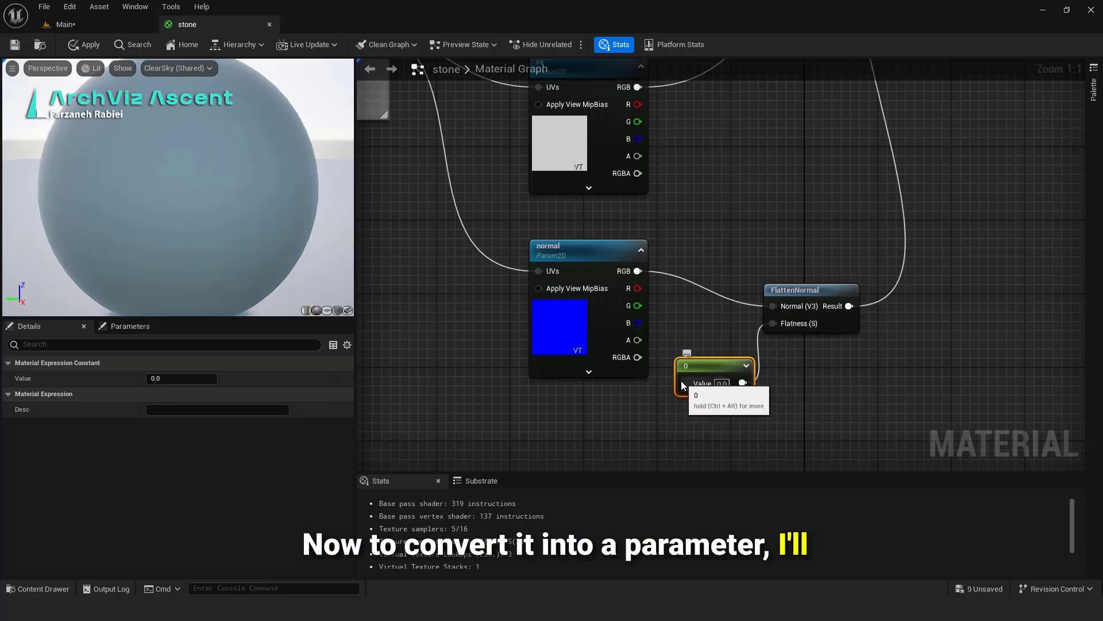
Step: Convert the constant feeding Flatness into a scalar parameter named normal
{"action": "right_click", "coordinate": [694, 366]}
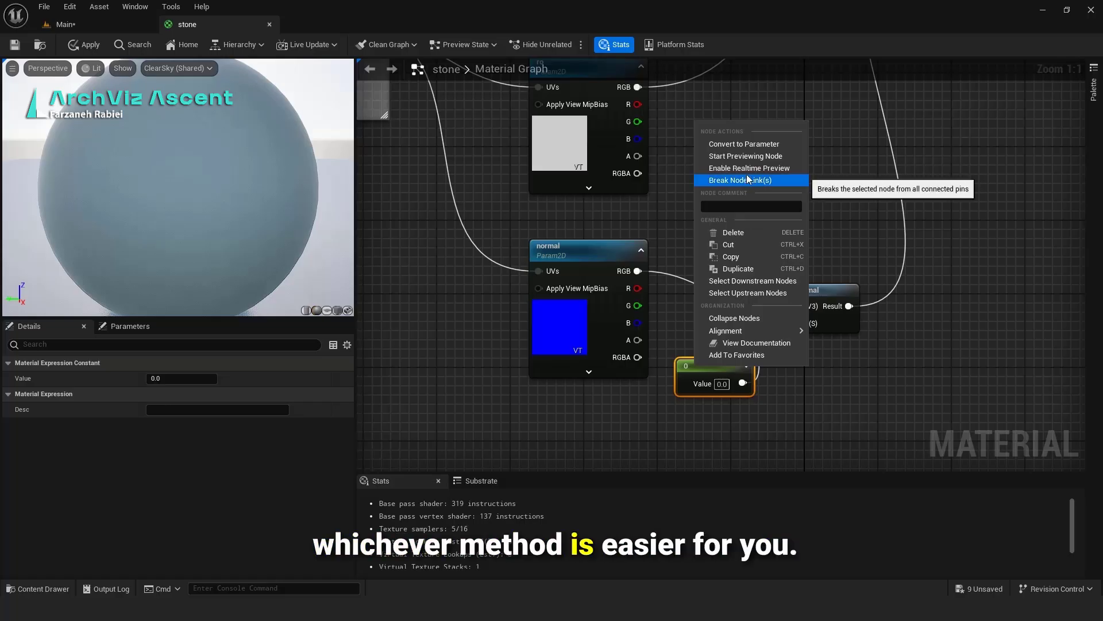
{"action": "left_click", "coordinate": [741, 144]}
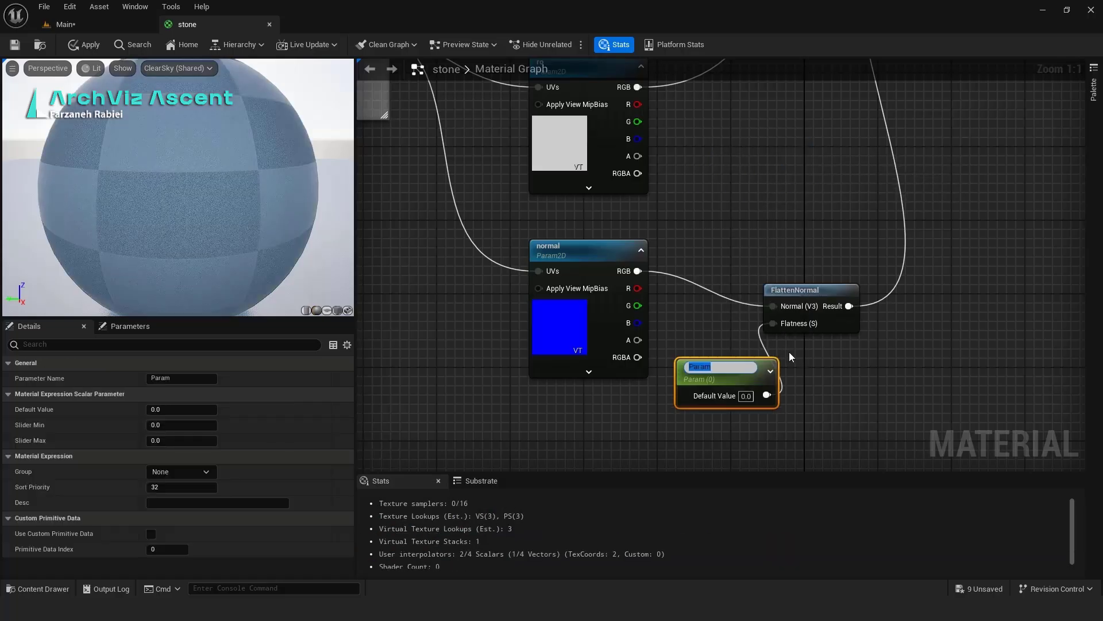
{"action": "type", "text": "normal"}
{"action": "key", "text": "Return"}
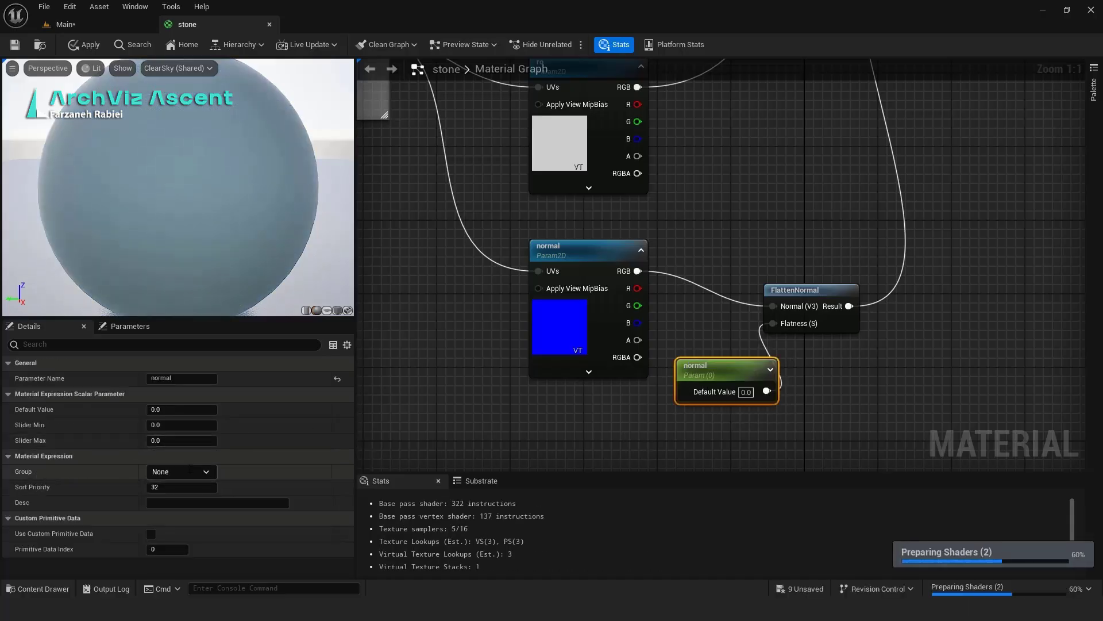
Step: Assign the scalar normal parameter to the Normal group and save the stone material
{"action": "left_click", "coordinate": [190, 470]}
{"action": "left_click", "coordinate": [174, 502]}
{"action": "left_click", "coordinate": [664, 354]}
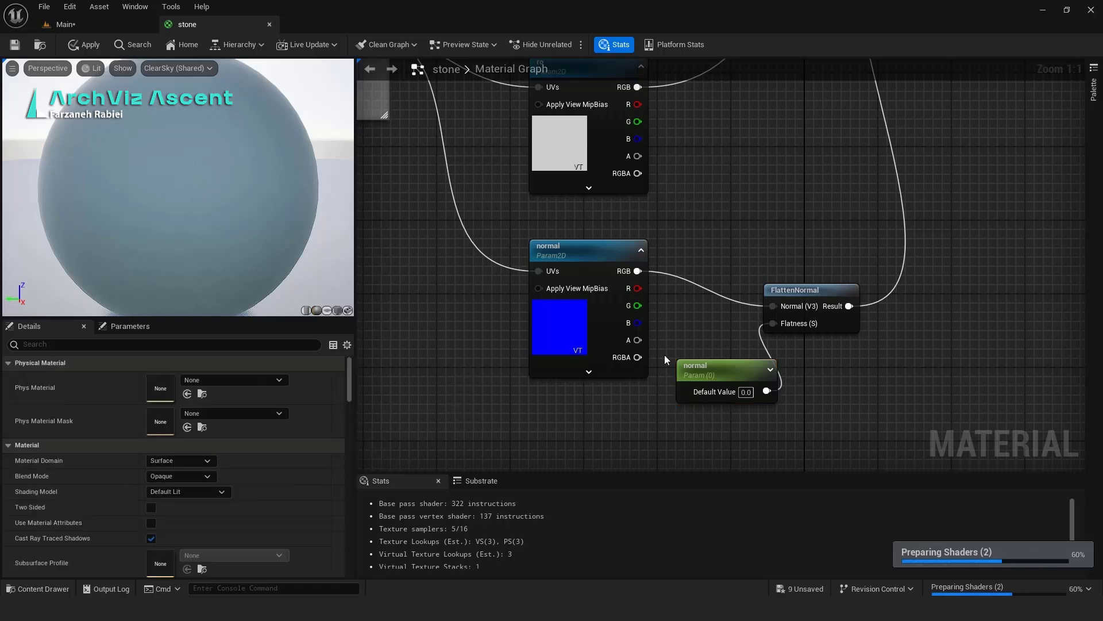
{"action": "scroll", "coordinate": [673, 354], "scroll_direction": "down", "scroll_amount": 4}
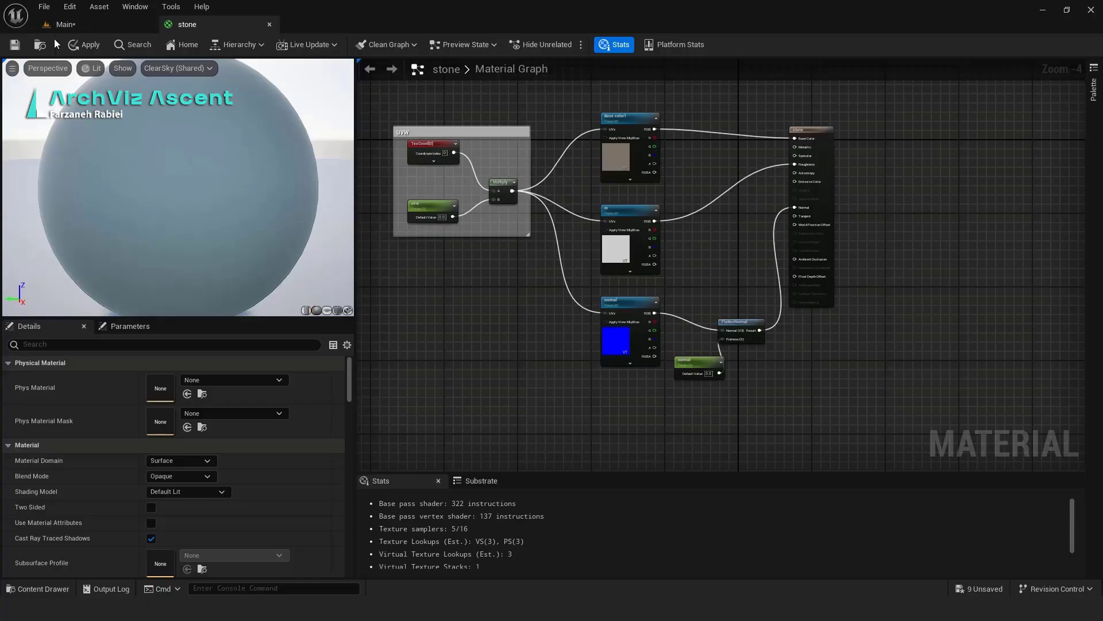
{"action": "left_click", "coordinate": [17, 48]}
Step: Return to the Main level and reopen stone_Inst in a floating, taller window that leaves the floor in view
{"action": "left_click", "coordinate": [103, 24]}
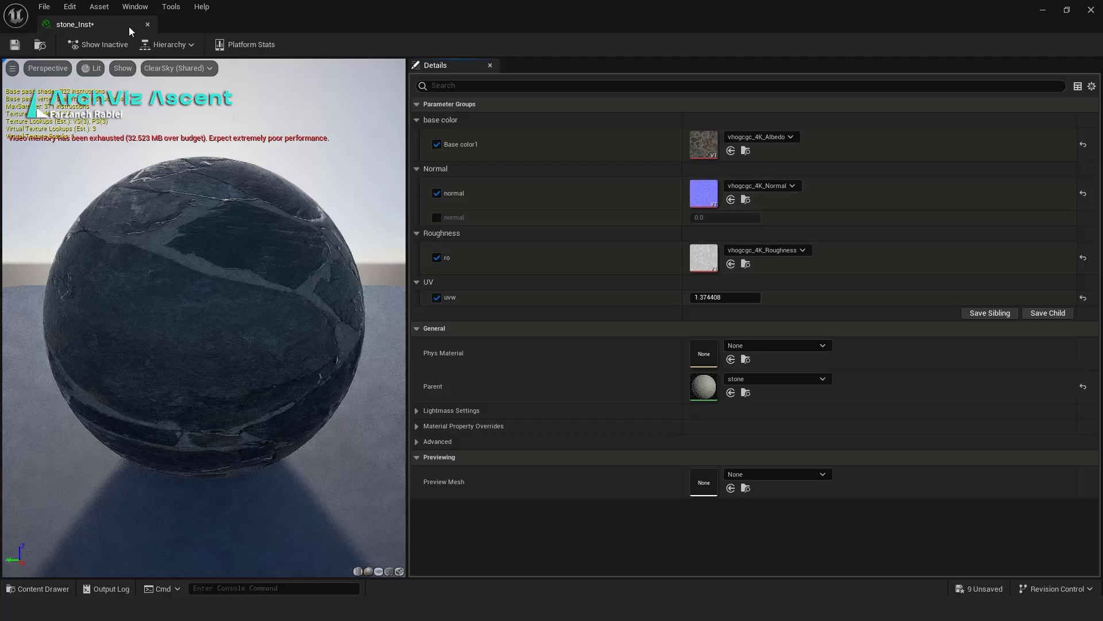
{"action": "left_click_drag", "start_coordinate": [128, 27], "coordinate": [586, 72]}
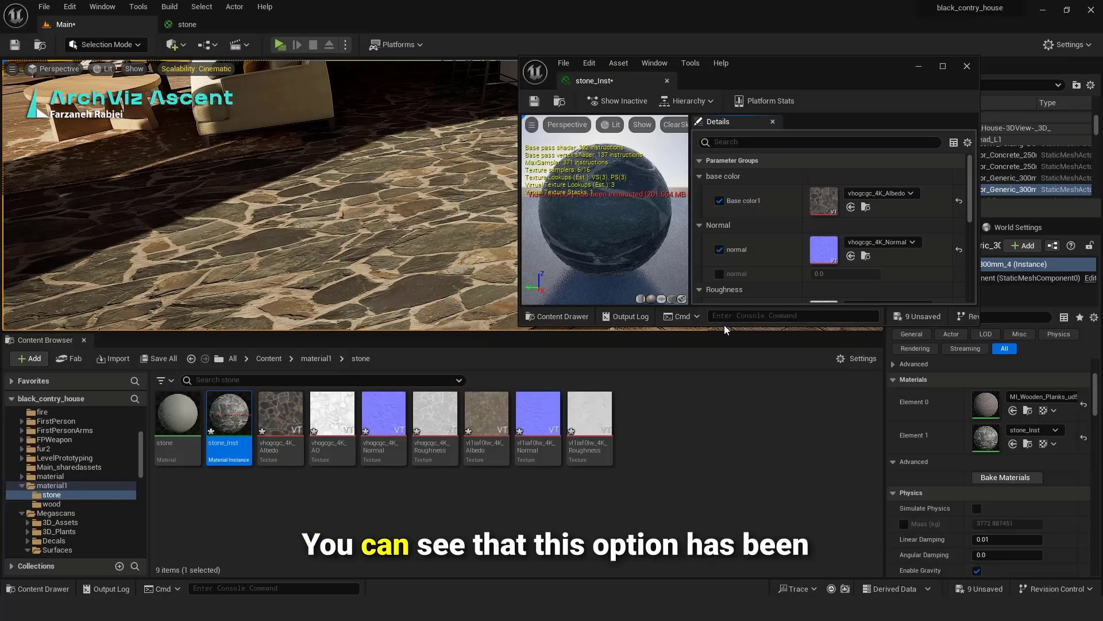
{"action": "left_click_drag", "start_coordinate": [715, 326], "coordinate": [716, 529]}
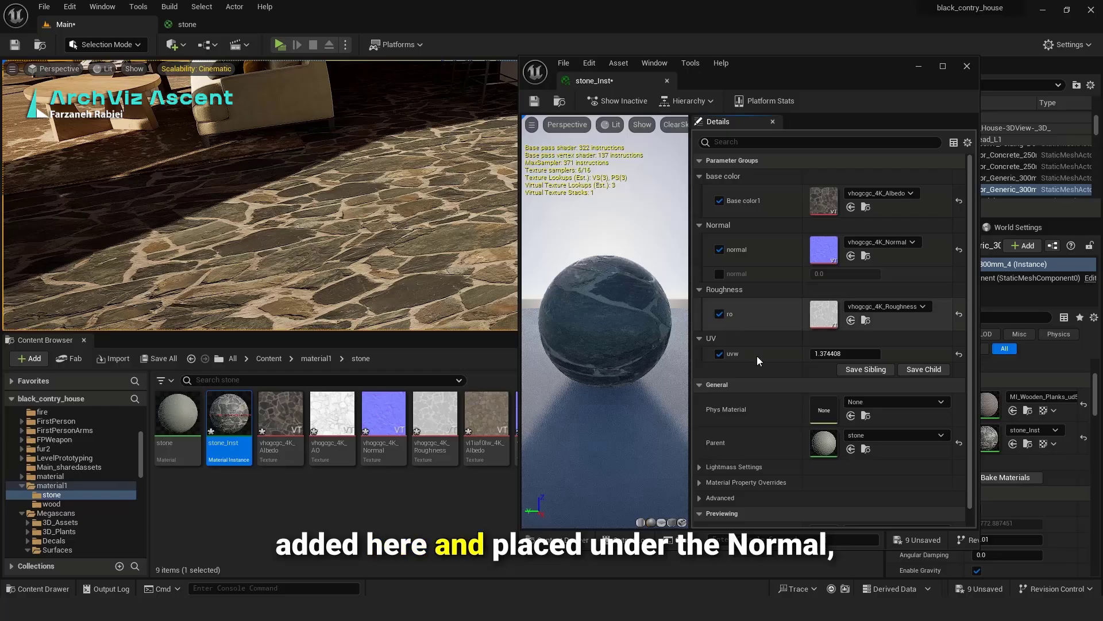
Step: Enable the scalar normal parameter in stone_Inst, adjust it to about -0.26 while checking the floor, and close the instance
{"action": "left_click", "coordinate": [720, 274]}
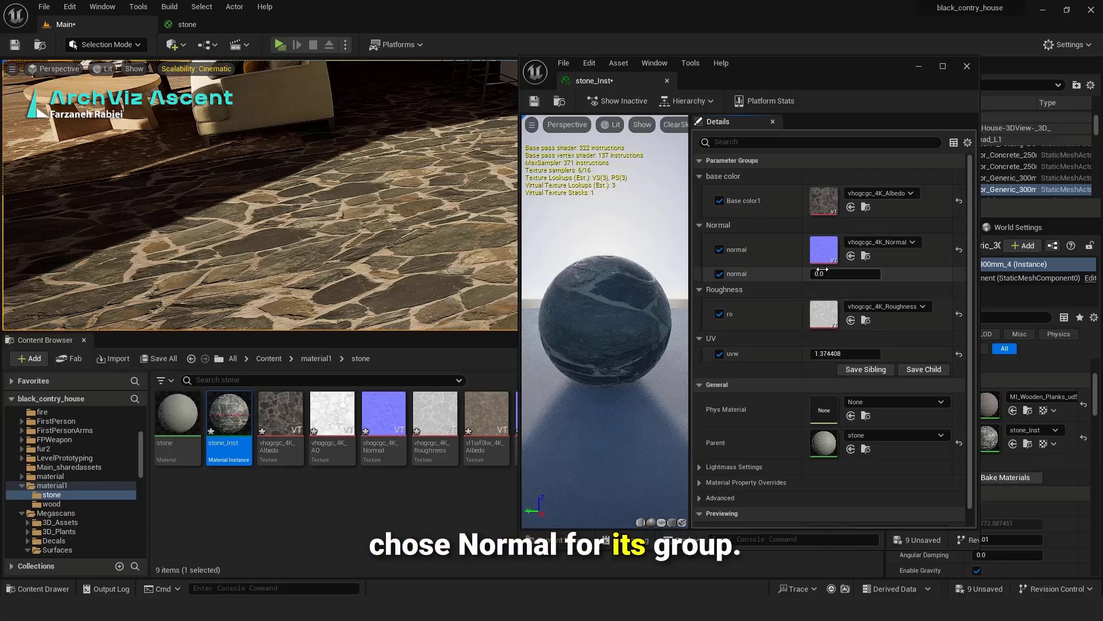
{"action": "left_click_drag", "start_coordinate": [839, 274], "coordinate": [862, 274]}
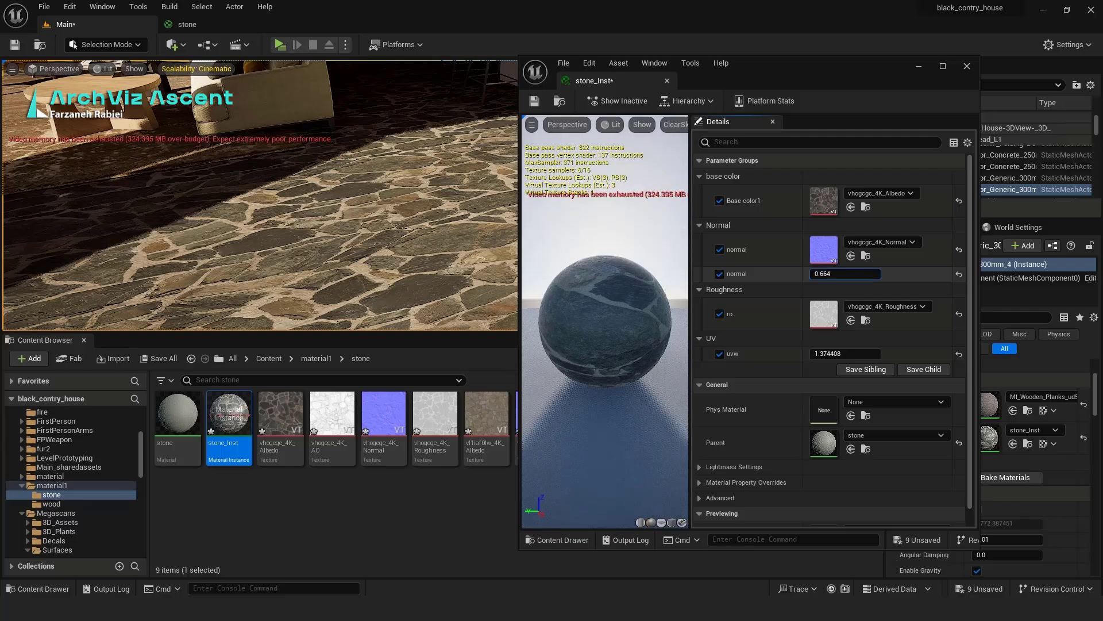
{"action": "right_click_drag", "start_coordinate": [370, 281], "coordinate": [364, 241]}
{"action": "mouse_move", "coordinate": [813, 274]}
{"action": "left_mouse_down"}
{"action": "mouse_move", "coordinate": [903, 274]}
{"action": "mouse_move", "coordinate": [782, 274]}
{"action": "mouse_move", "coordinate": [860, 274]}
{"action": "left_mouse_up"}
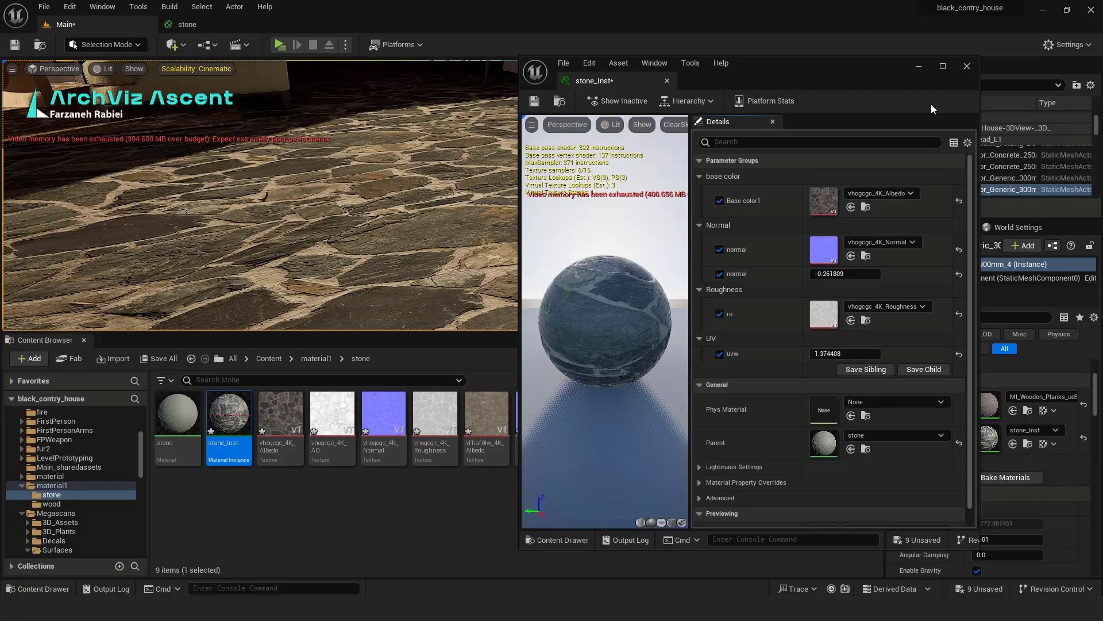
{"action": "left_click", "coordinate": [967, 66]}
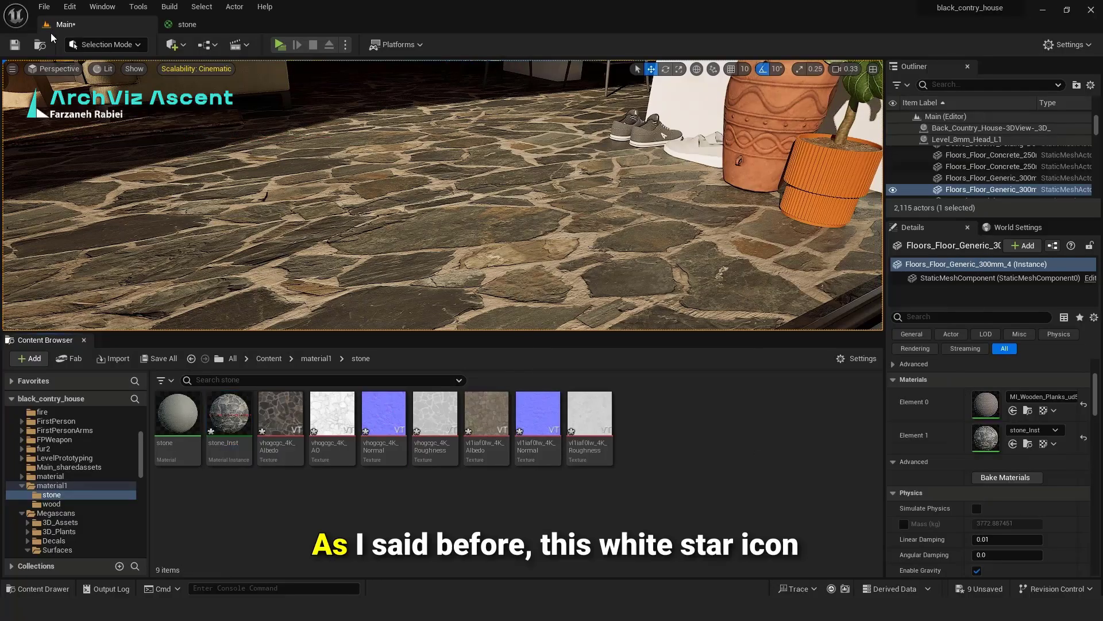
Step: Save the Main level and all remaining unsaved assets
{"action": "left_click", "coordinate": [15, 44]}
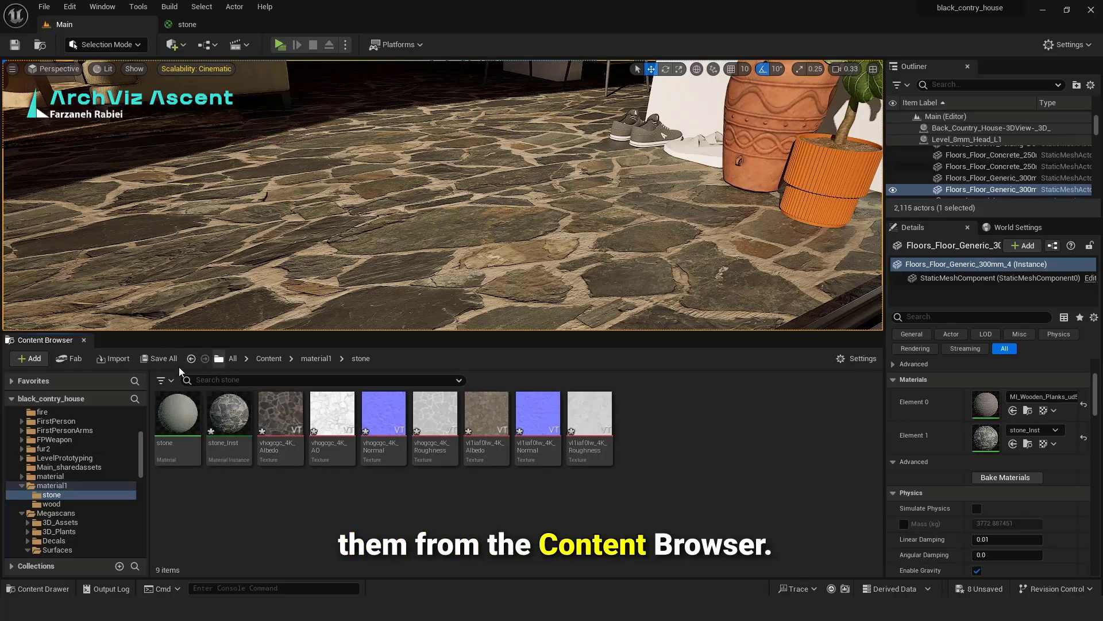
{"action": "left_click", "coordinate": [159, 358]}
{"action": "left_click", "coordinate": [642, 435]}
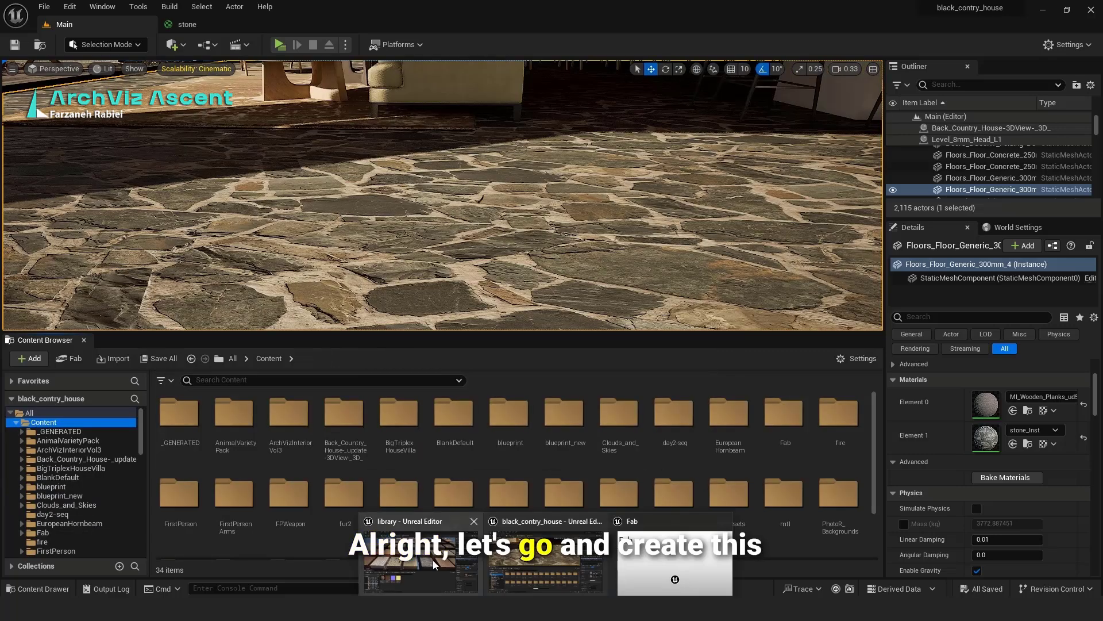
Step: Switch to the library project, locate Box705's wooden planks material in the Content Browser, and bring up the available actions for that asset
{"action": "left_click", "coordinate": [434, 565]}
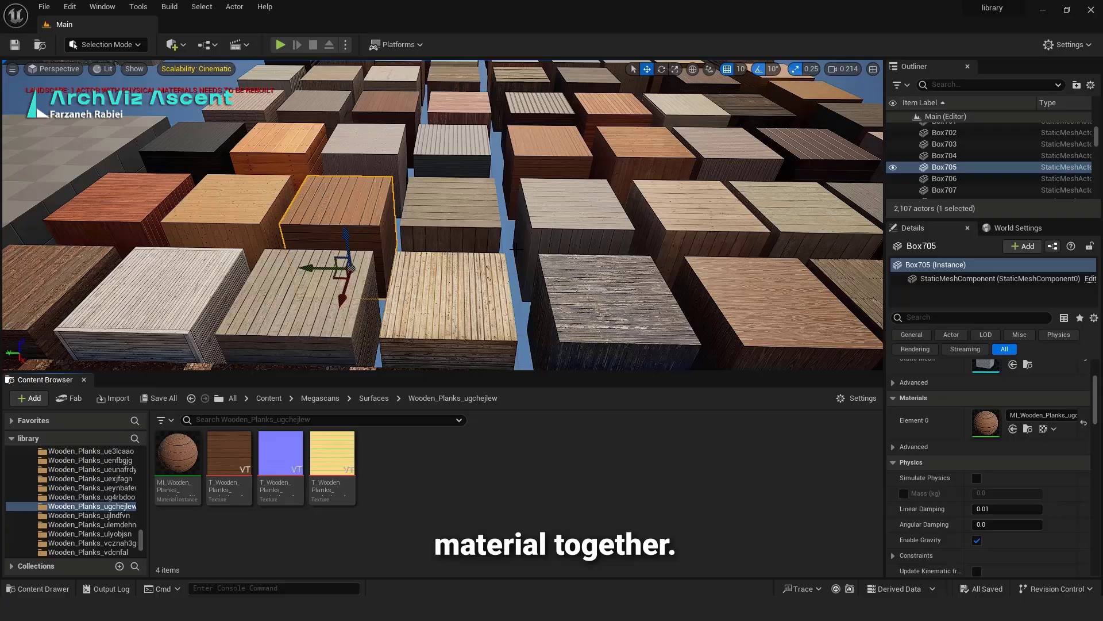
{"action": "left_click", "coordinate": [546, 242]}
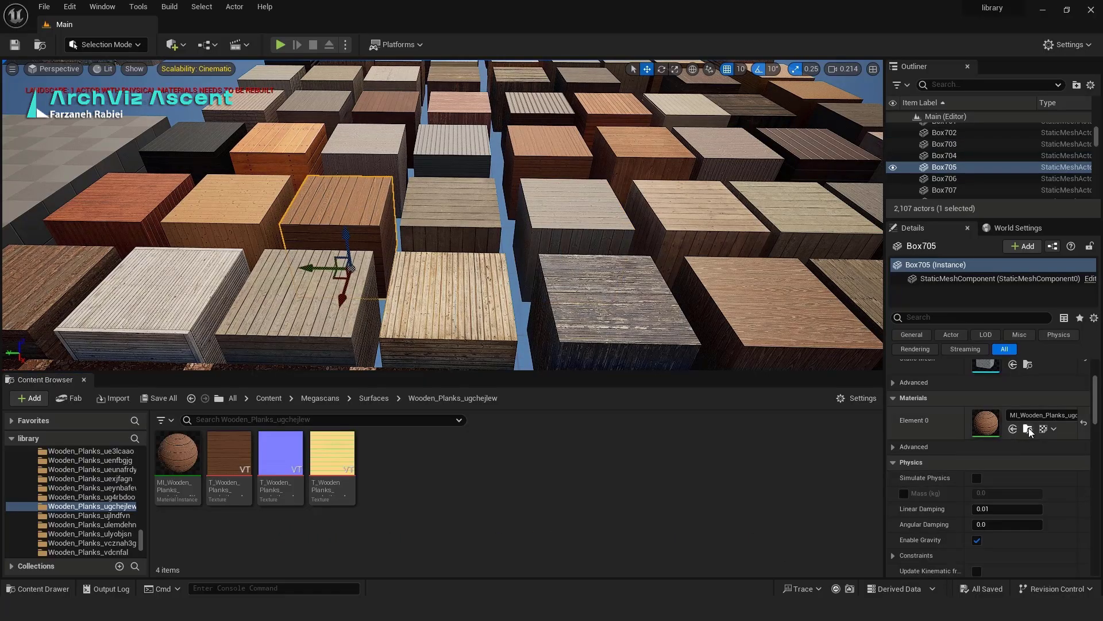
{"action": "left_click", "coordinate": [1028, 428]}
{"action": "right_click", "coordinate": [180, 458]}
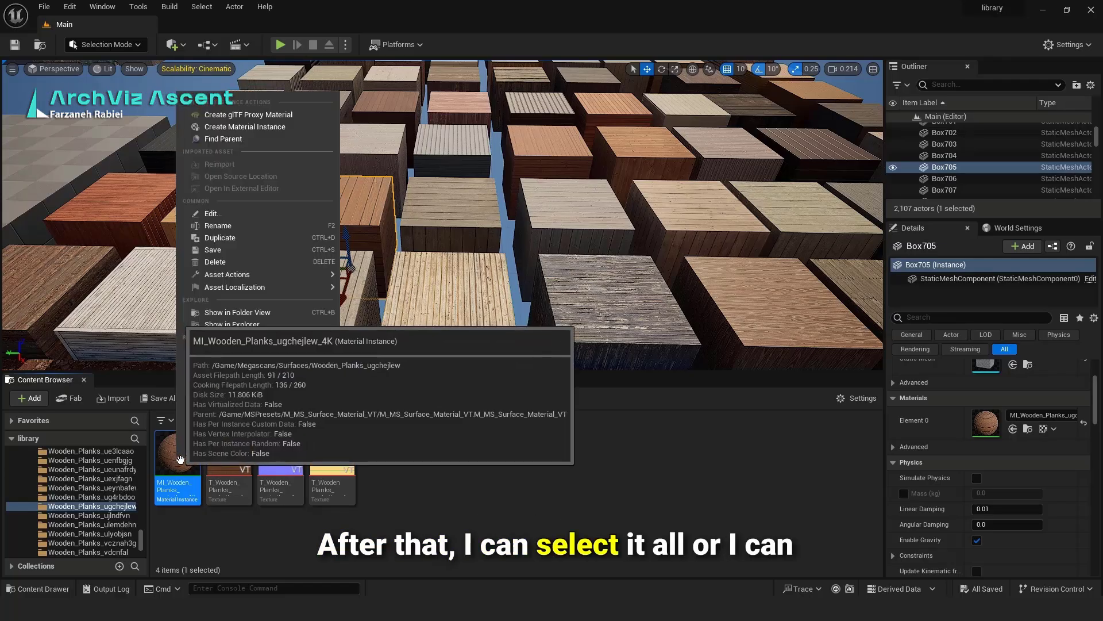
Step: Migrate the MI_Wooden_Planks_ugchejlew_4K material instance with its textures to the black_contry_house project's Content folder, overwriting the existing asset
{"action": "mouse_move", "coordinate": [234, 275]}
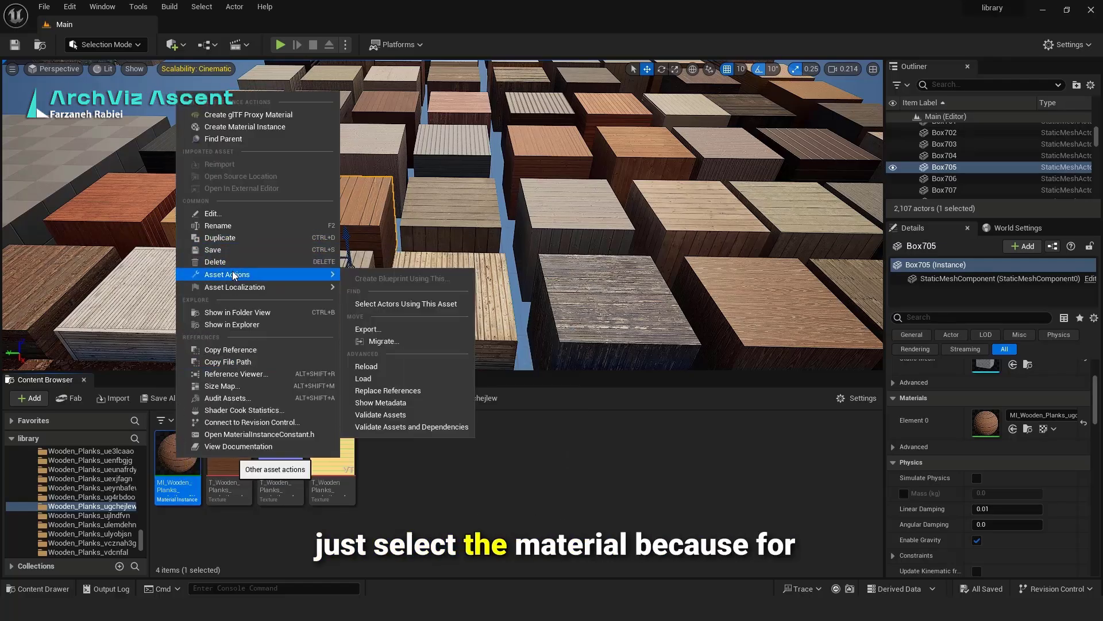
{"action": "left_click", "coordinate": [384, 341]}
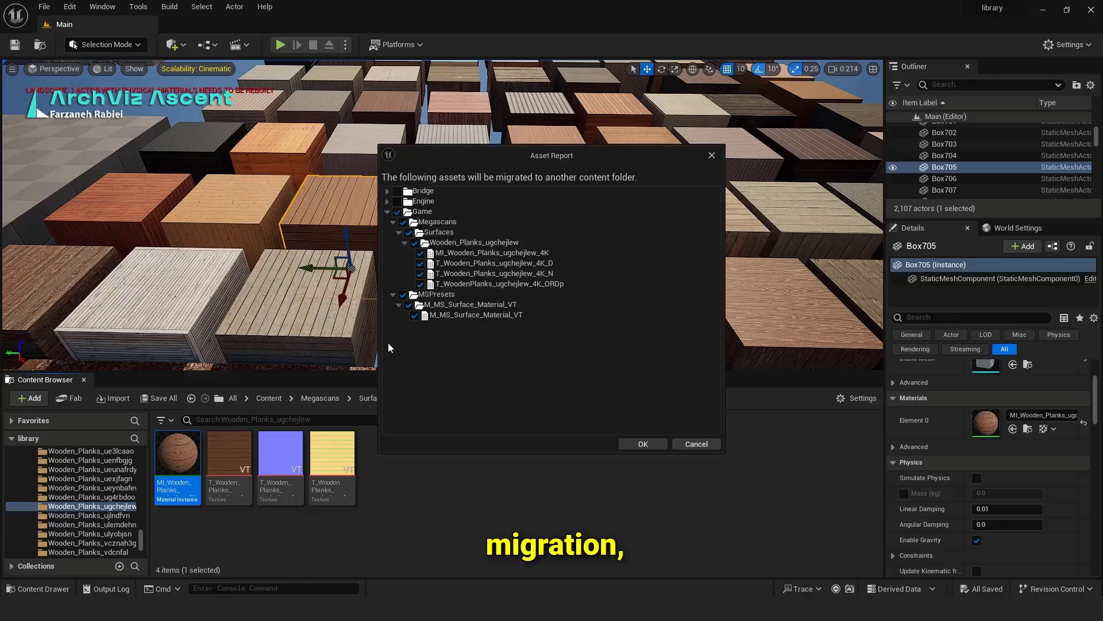
{"action": "left_click", "coordinate": [642, 443]}
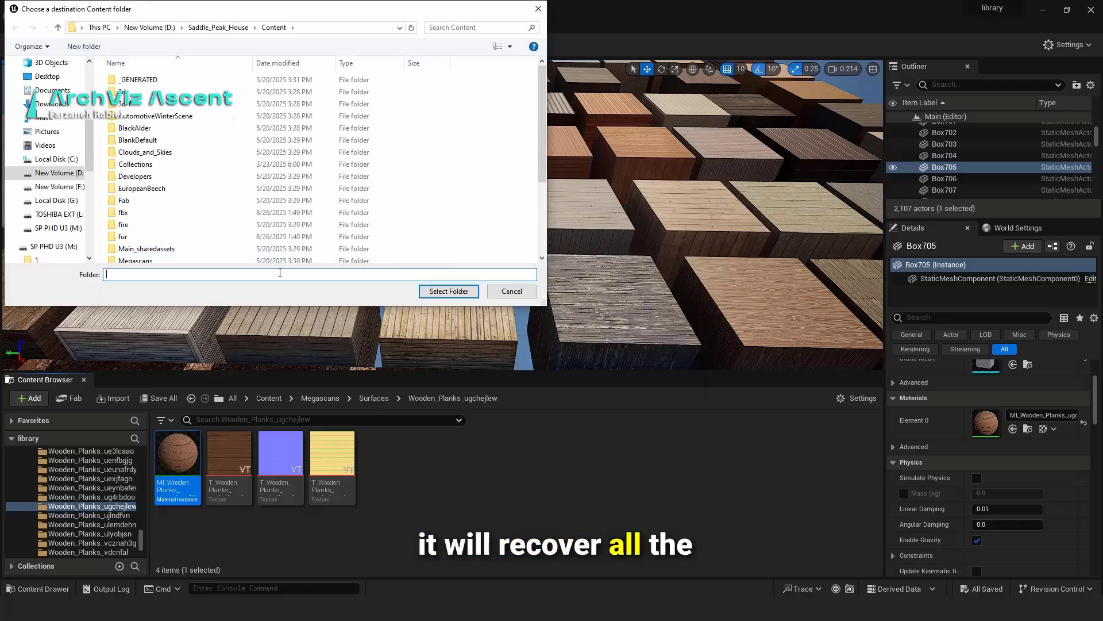
{"action": "right_click", "coordinate": [279, 273]}
{"action": "left_click", "coordinate": [308, 313]}
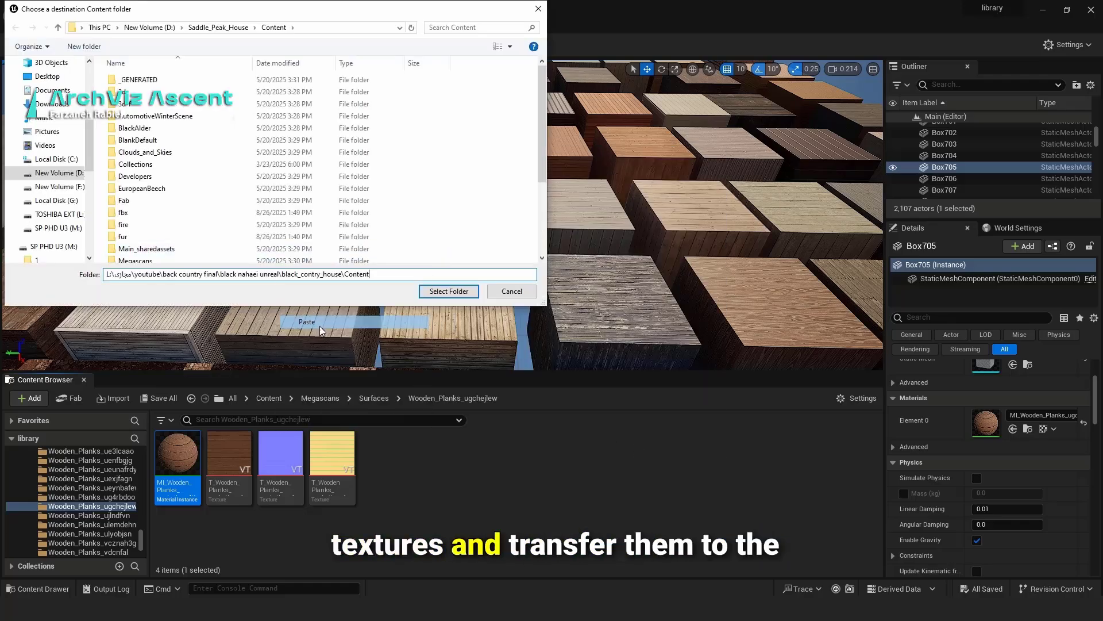
{"action": "left_click", "coordinate": [447, 294]}
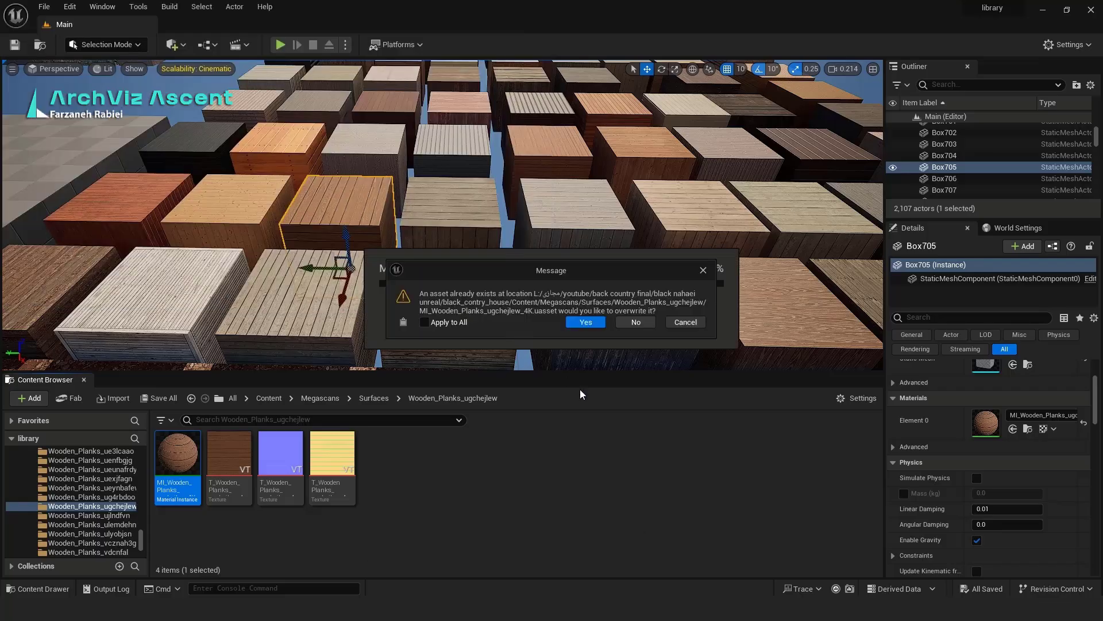
{"action": "left_click", "coordinate": [585, 322]}
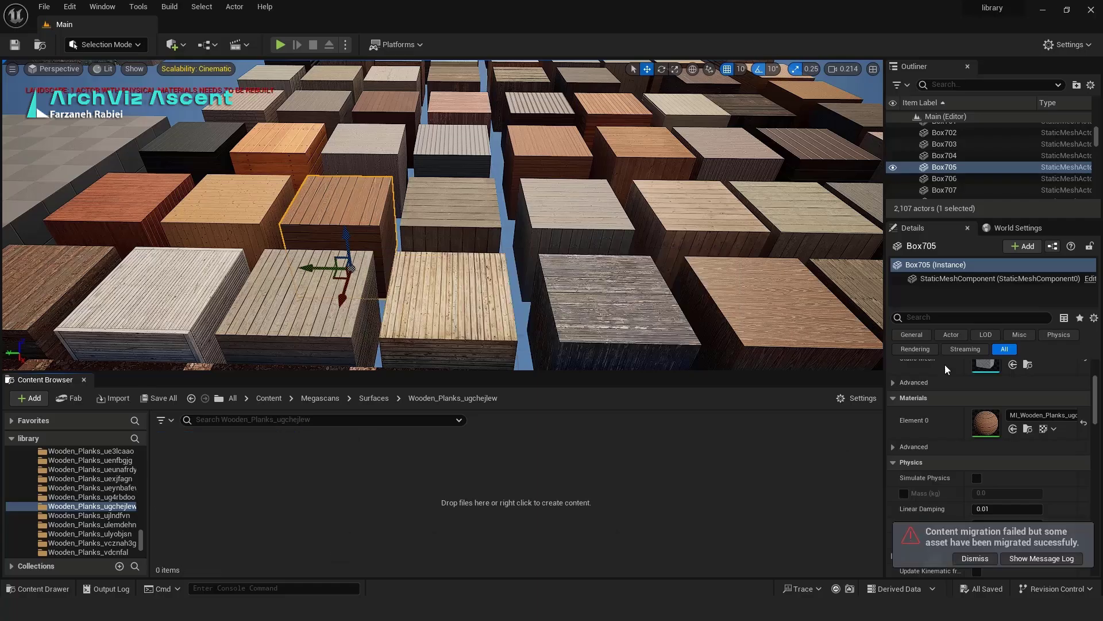
Step: Switch to the black_contry_house project and open its Megascans/Surfaces/Wooden_Planks_ugchejlew folder
{"action": "left_click", "coordinate": [375, 399]}
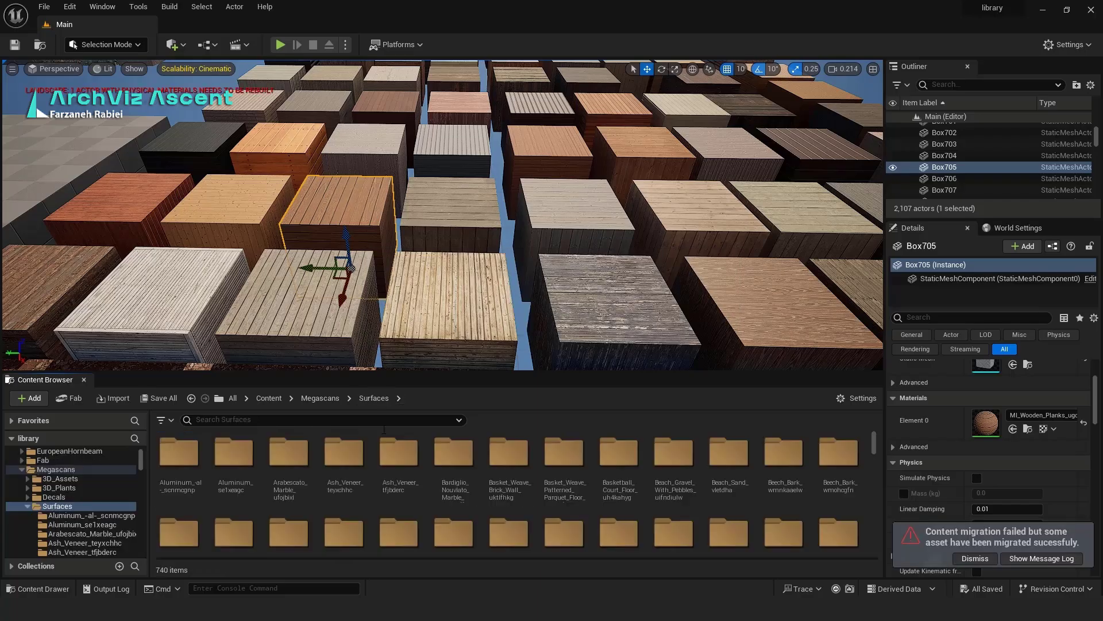
{"action": "left_click", "coordinate": [1028, 428]}
{"action": "left_click", "coordinate": [1044, 10]}
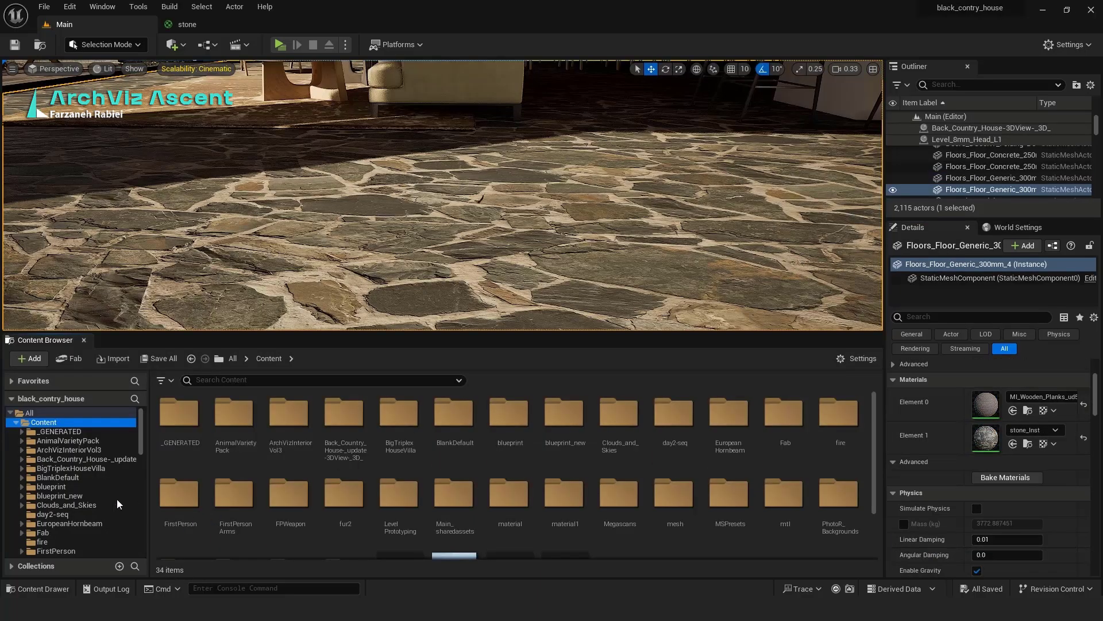
{"action": "scroll", "coordinate": [71, 479], "scroll_direction": "down", "scroll_amount": 9}
{"action": "left_click", "coordinate": [59, 478]}
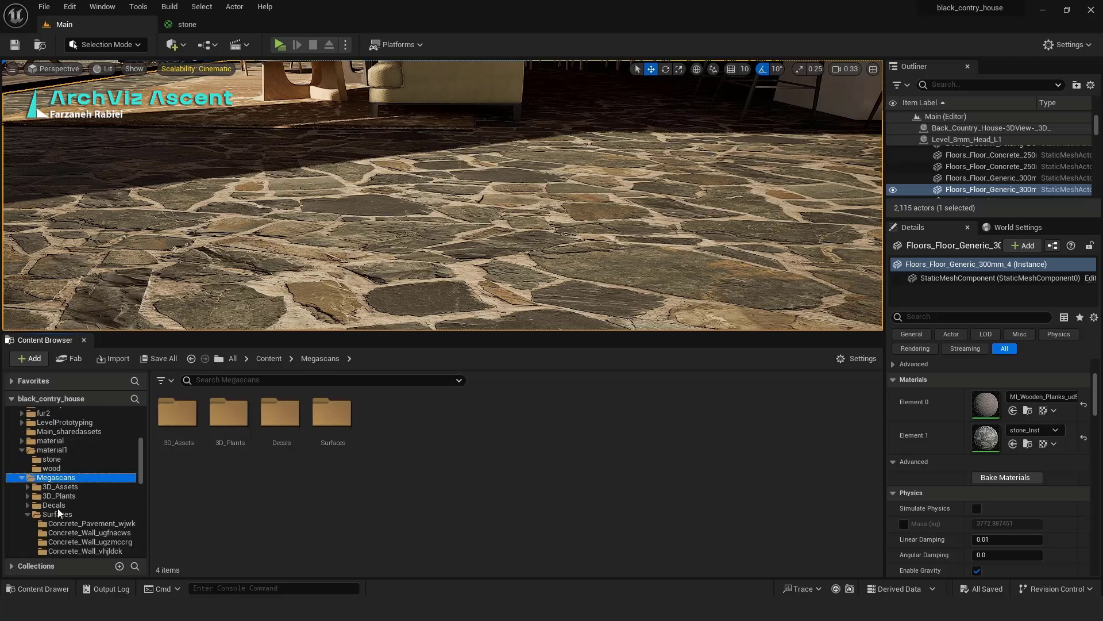
{"action": "scroll", "coordinate": [60, 515], "scroll_direction": "down", "scroll_amount": 2}
{"action": "left_click", "coordinate": [50, 479]}
{"action": "scroll", "coordinate": [67, 517], "scroll_direction": "down", "scroll_amount": 10}
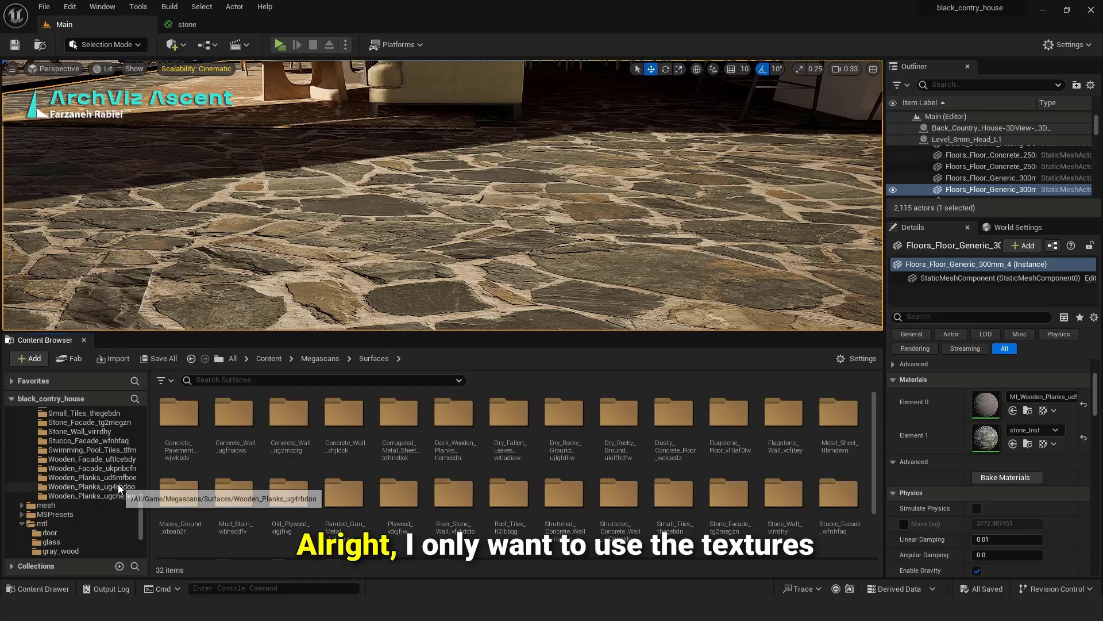
{"action": "left_click", "coordinate": [92, 486]}
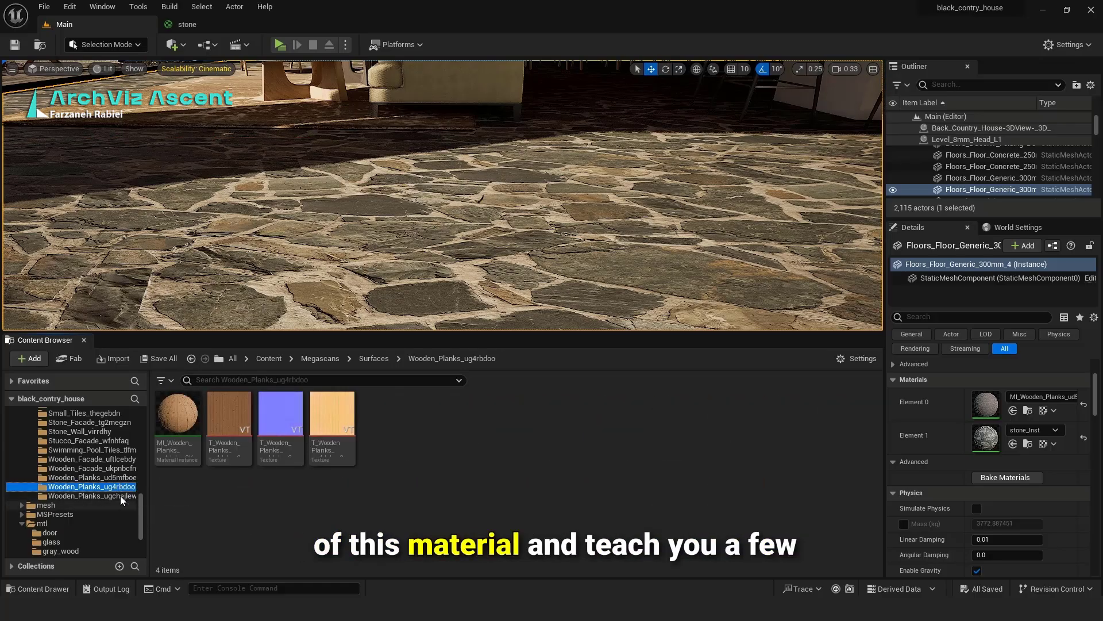
{"action": "left_click", "coordinate": [117, 495]}
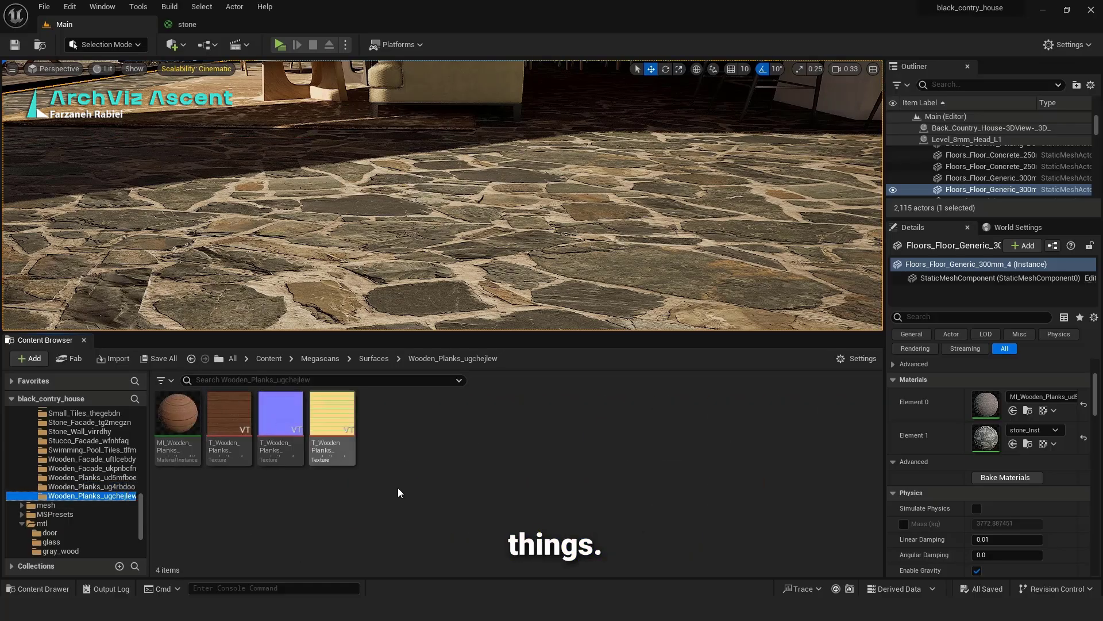
Step: Create a material with the default name NewMaterial in the Wooden_Planks_ugchejlew folder and open it for editing
{"action": "right_click", "coordinate": [452, 433]}
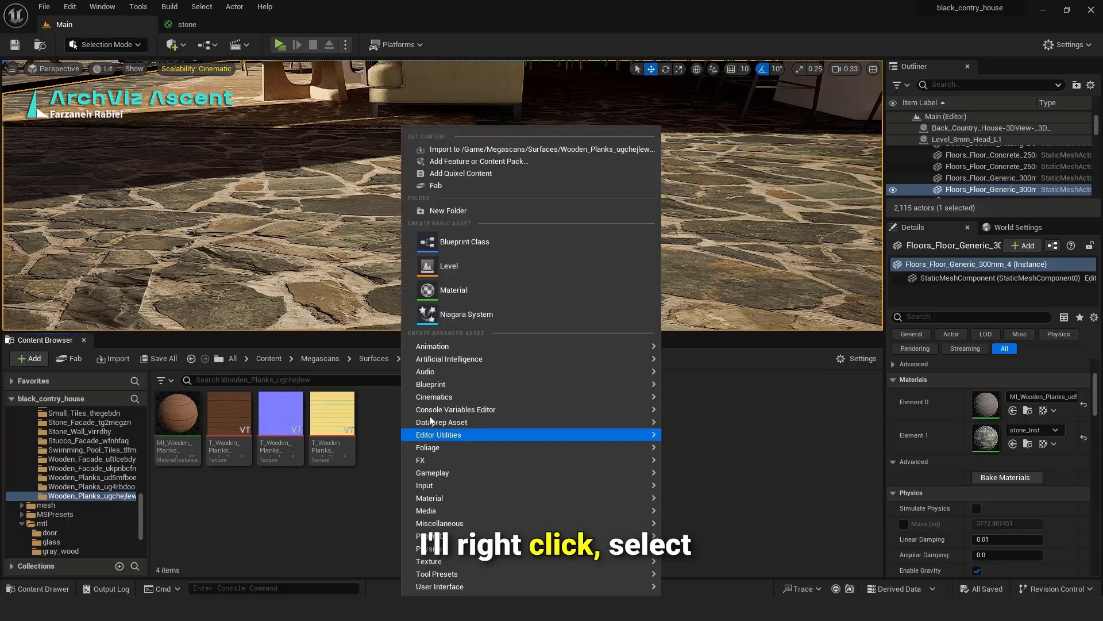
{"action": "left_click", "coordinate": [441, 299]}
{"action": "key", "text": "Return"}
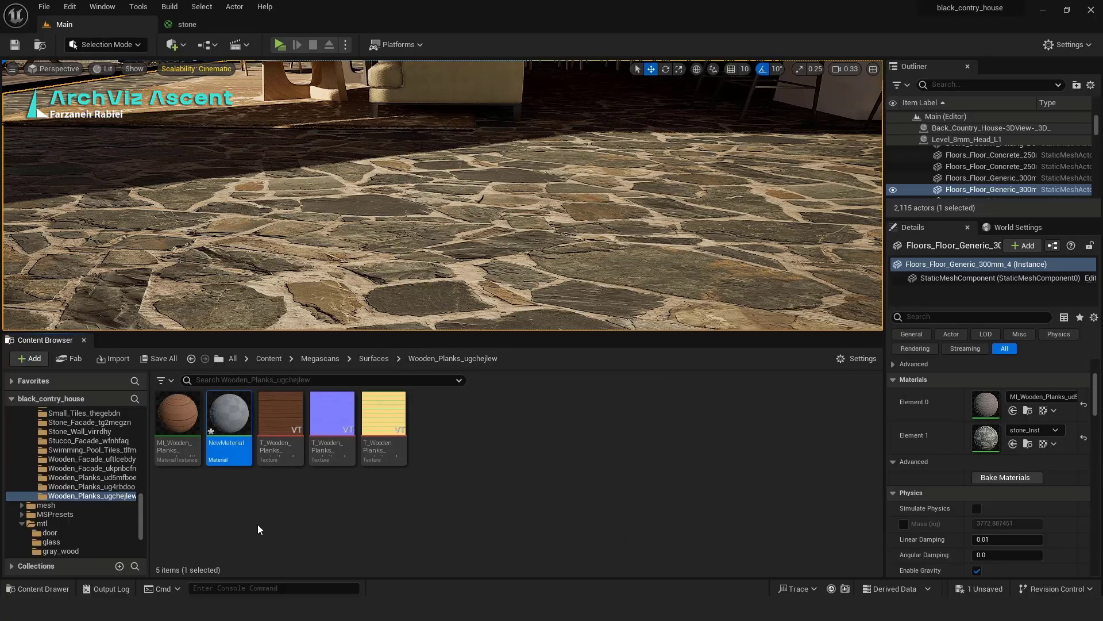
{"action": "left_click", "coordinate": [258, 524]}
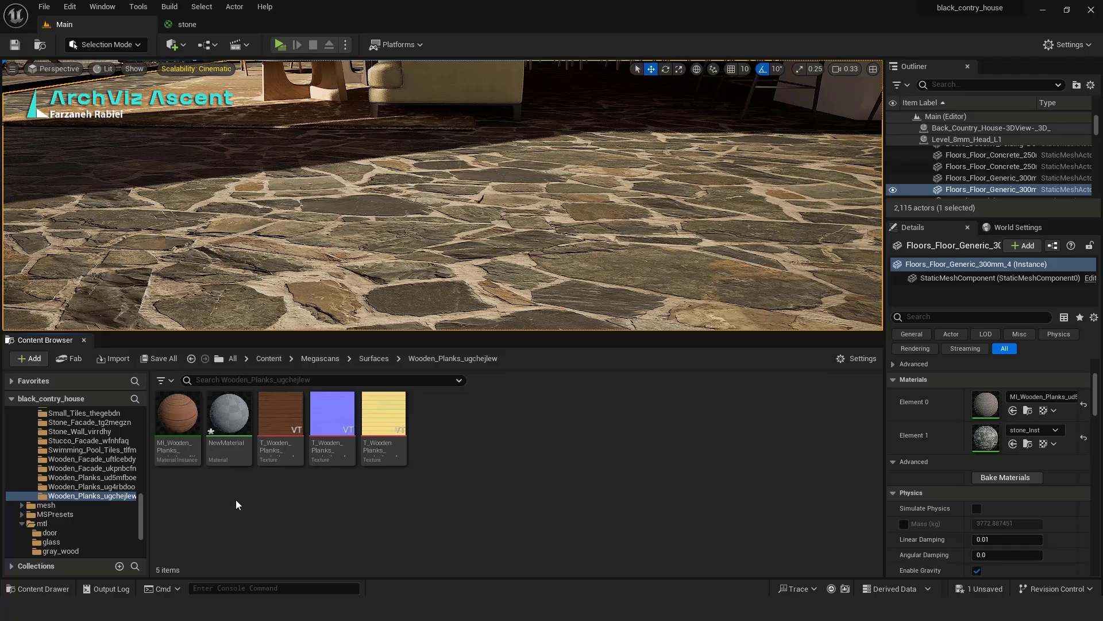
{"action": "double_click", "coordinate": [229, 415]}
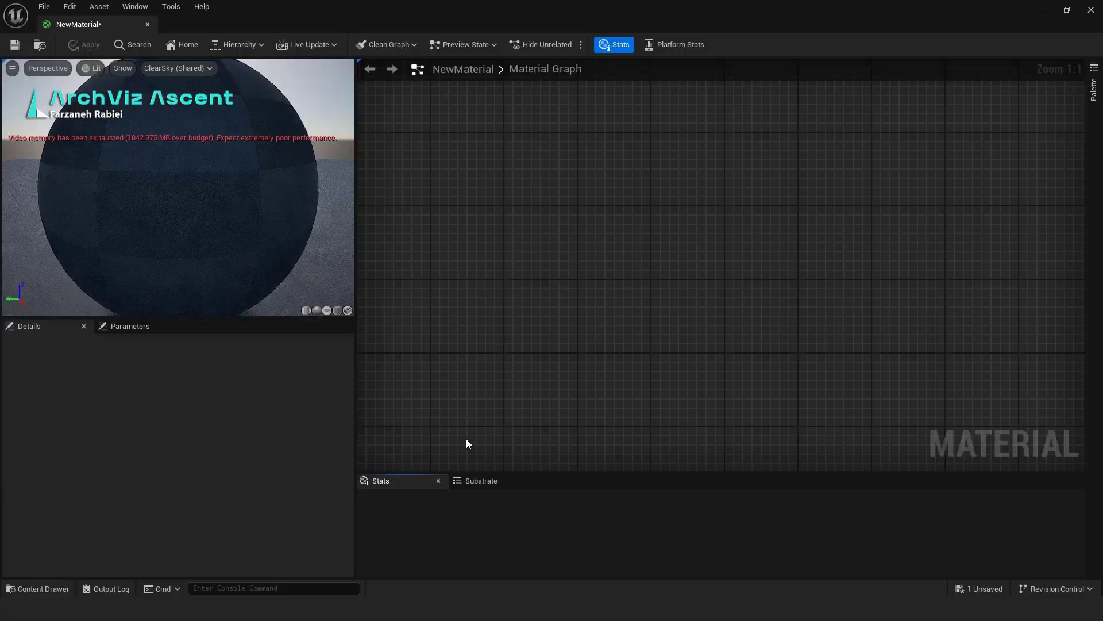
Step: Add all three wooden planks textures from the folder to the NewMaterial graph, then maximize the material editor
{"action": "left_click_drag", "start_coordinate": [97, 21], "coordinate": [538, 142]}
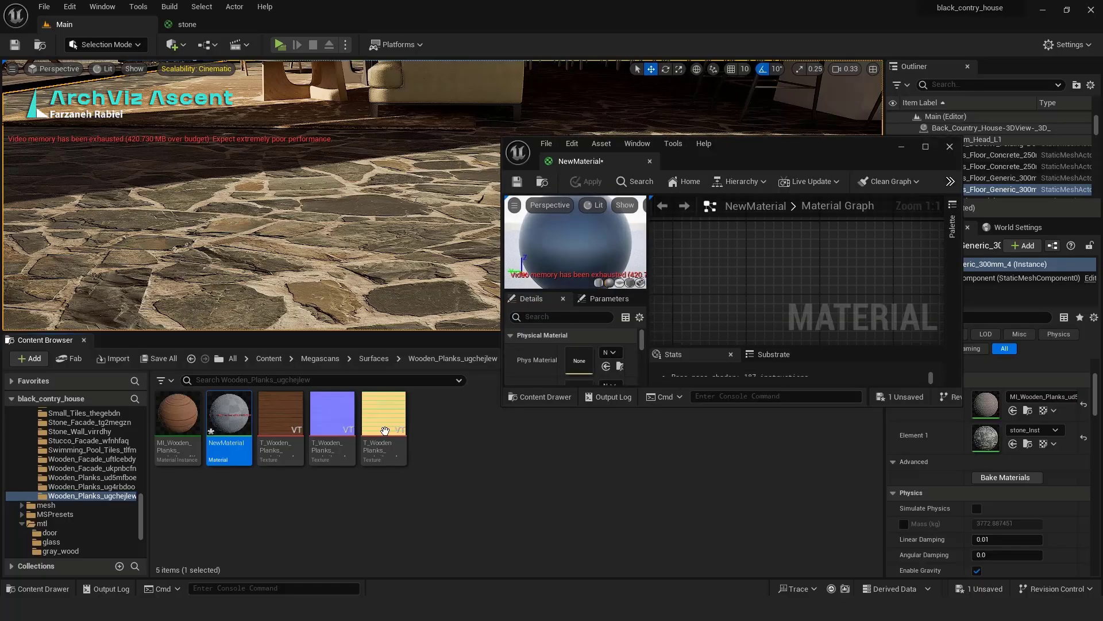
{"action": "left_click", "coordinate": [458, 457]}
{"action": "left_click", "coordinate": [374, 412]}
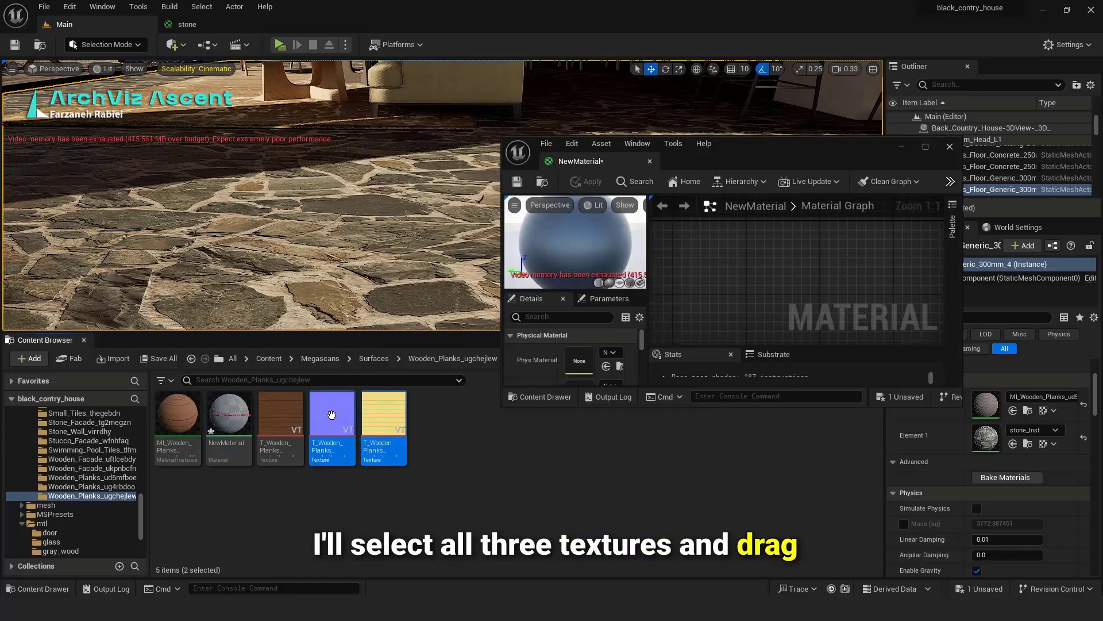
{"action": "left_click", "coordinate": [286, 428], "text": "shift"}
{"action": "left_click_drag", "start_coordinate": [286, 429], "coordinate": [723, 276]}
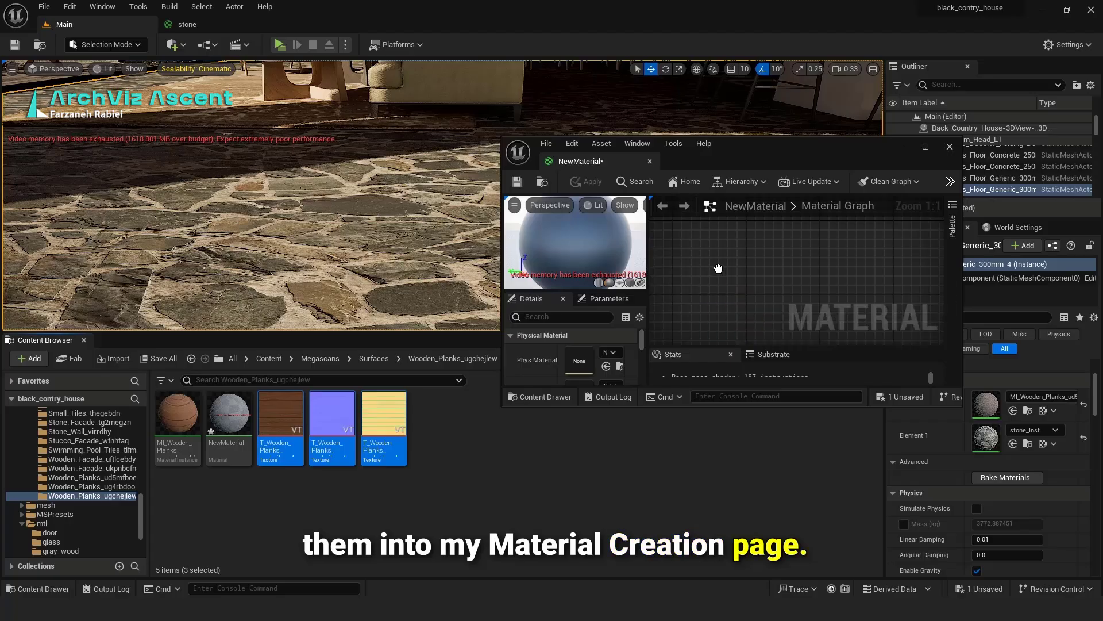
{"action": "left_click", "coordinate": [922, 143]}
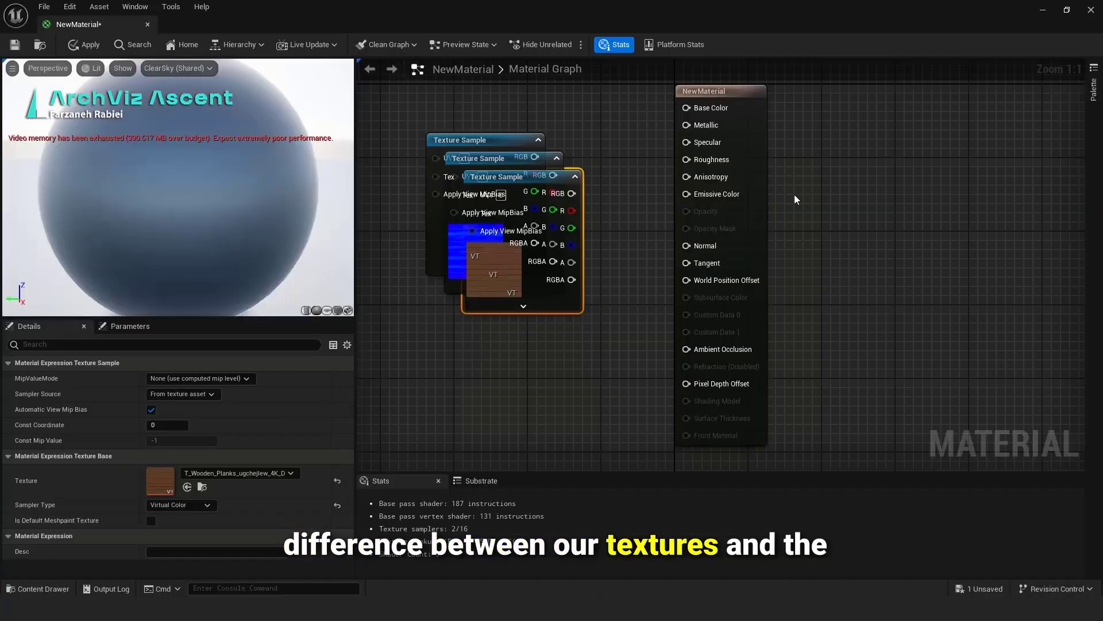
Step: Spread the three Texture Sample nodes into a column with the wood color first, the ORDp mask below it and the normal map last
{"action": "left_click_drag", "start_coordinate": [530, 177], "coordinate": [499, 392]}
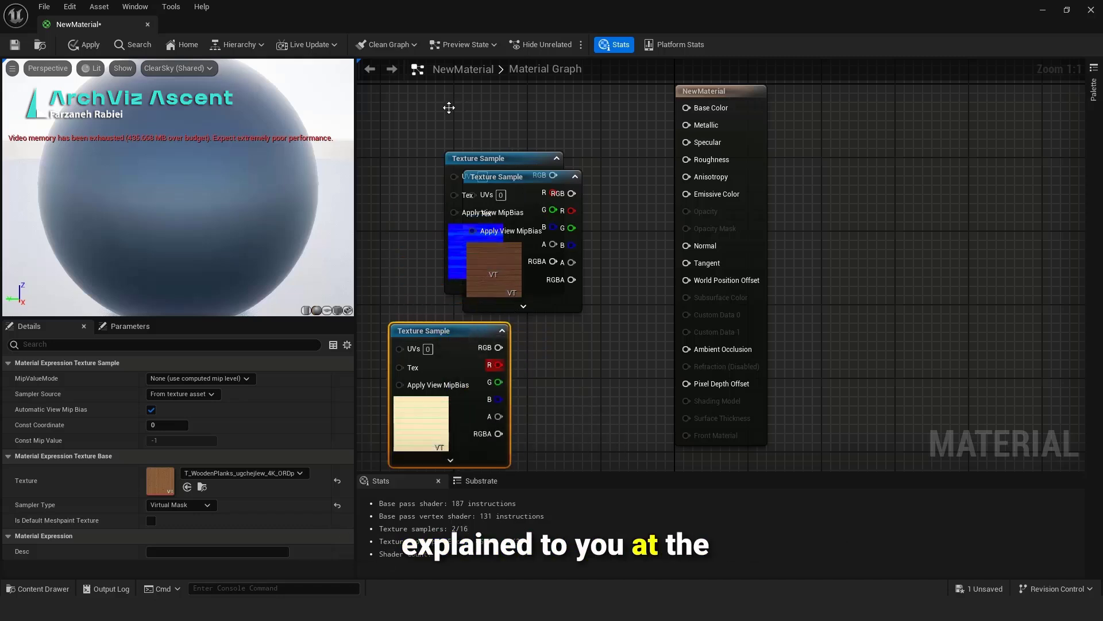
{"action": "left_click_drag", "start_coordinate": [518, 176], "coordinate": [462, 118]}
{"action": "left_click_drag", "start_coordinate": [526, 158], "coordinate": [547, 453]}
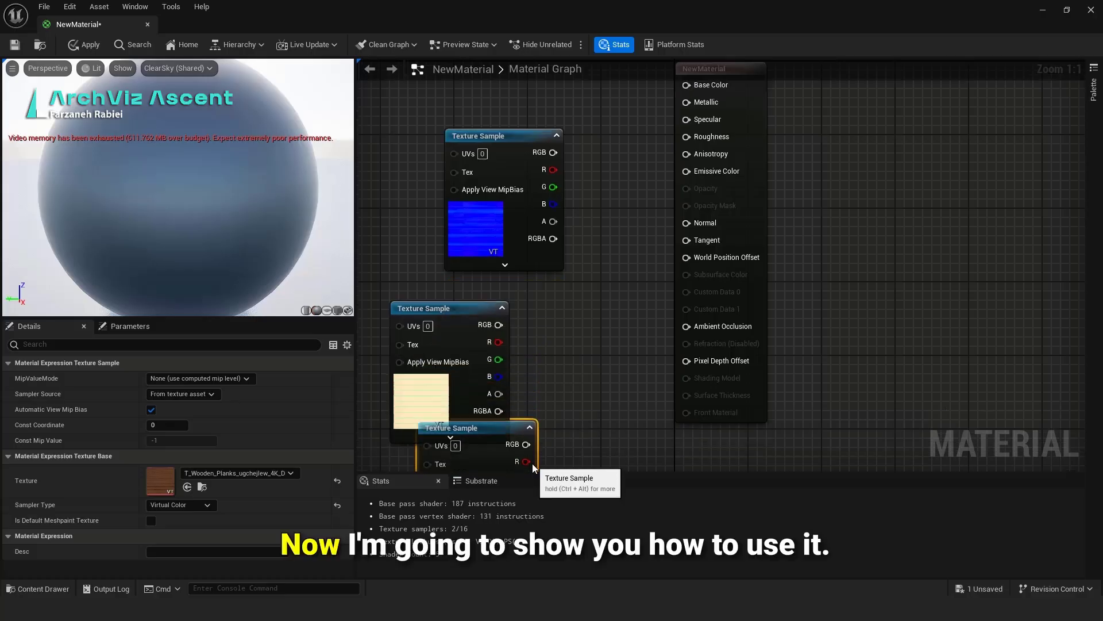
{"action": "scroll", "coordinate": [558, 296], "scroll_direction": "down", "scroll_amount": 4}
{"action": "scroll", "coordinate": [558, 297], "scroll_direction": "down", "scroll_amount": 1}
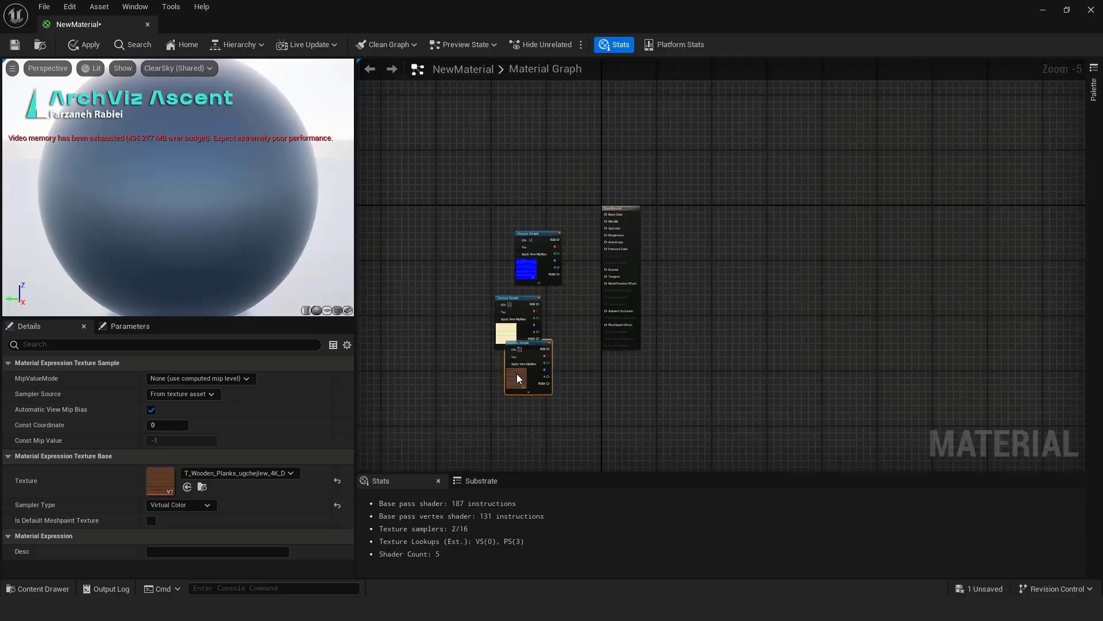
{"action": "left_click_drag", "start_coordinate": [519, 342], "coordinate": [519, 161]}
{"action": "left_click_drag", "start_coordinate": [524, 247], "coordinate": [520, 376]}
{"action": "left_click_drag", "start_coordinate": [520, 301], "coordinate": [523, 243]}
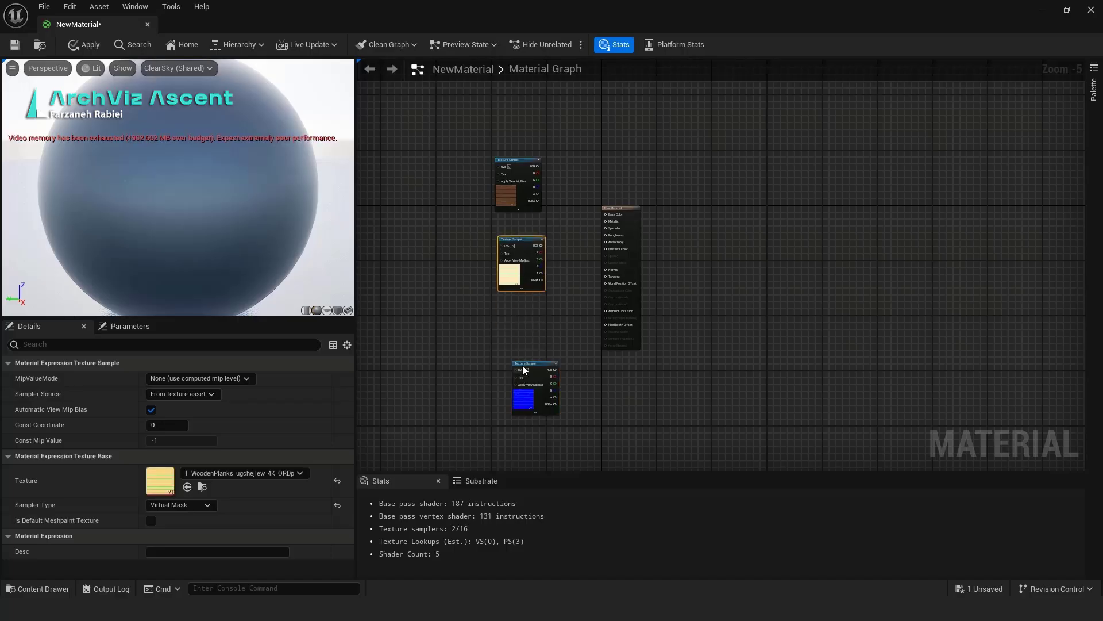
{"action": "left_click_drag", "start_coordinate": [532, 368], "coordinate": [512, 309]}
Step: Select the three Texture Sample nodes and align their left edges
{"action": "left_click_drag", "start_coordinate": [586, 131], "coordinate": [473, 374]}
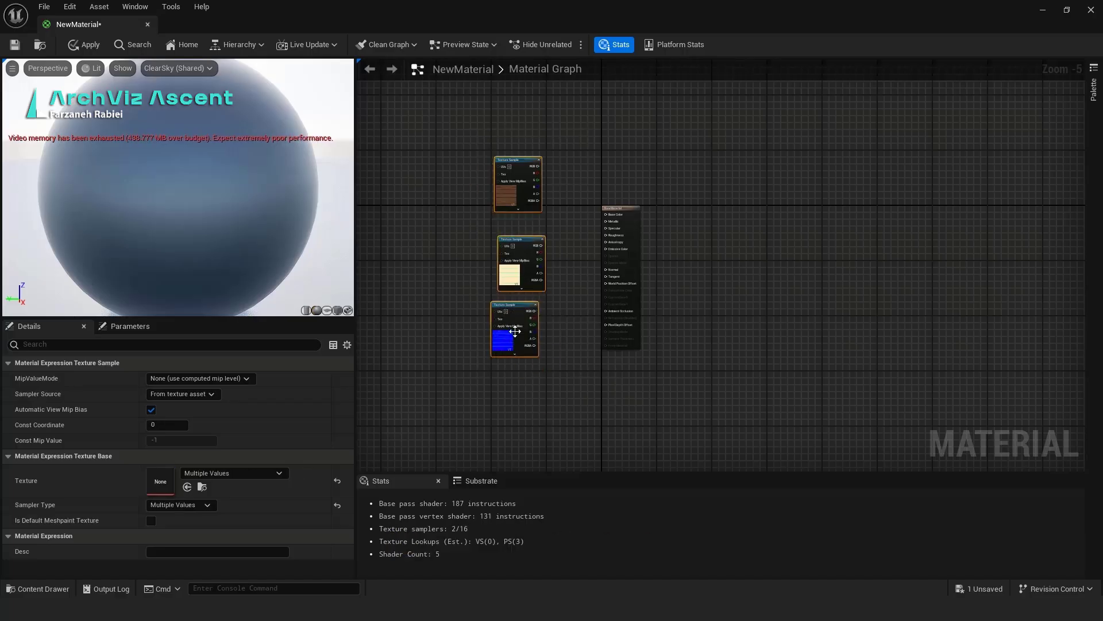
{"action": "right_click", "coordinate": [514, 334]}
{"action": "mouse_move", "coordinate": [555, 299]}
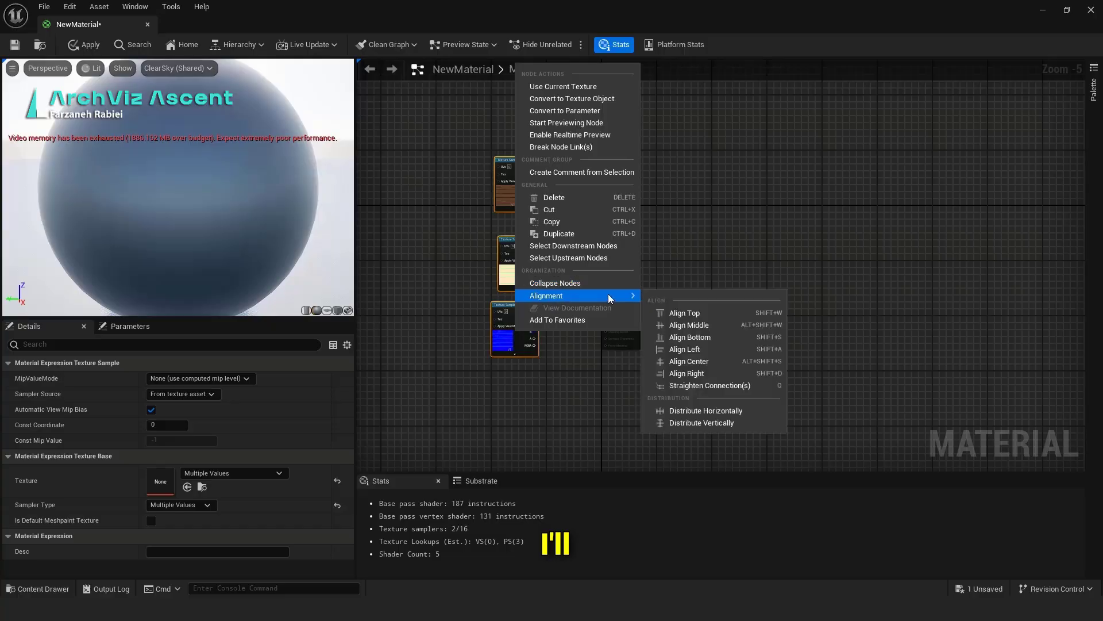
{"action": "left_click", "coordinate": [667, 351]}
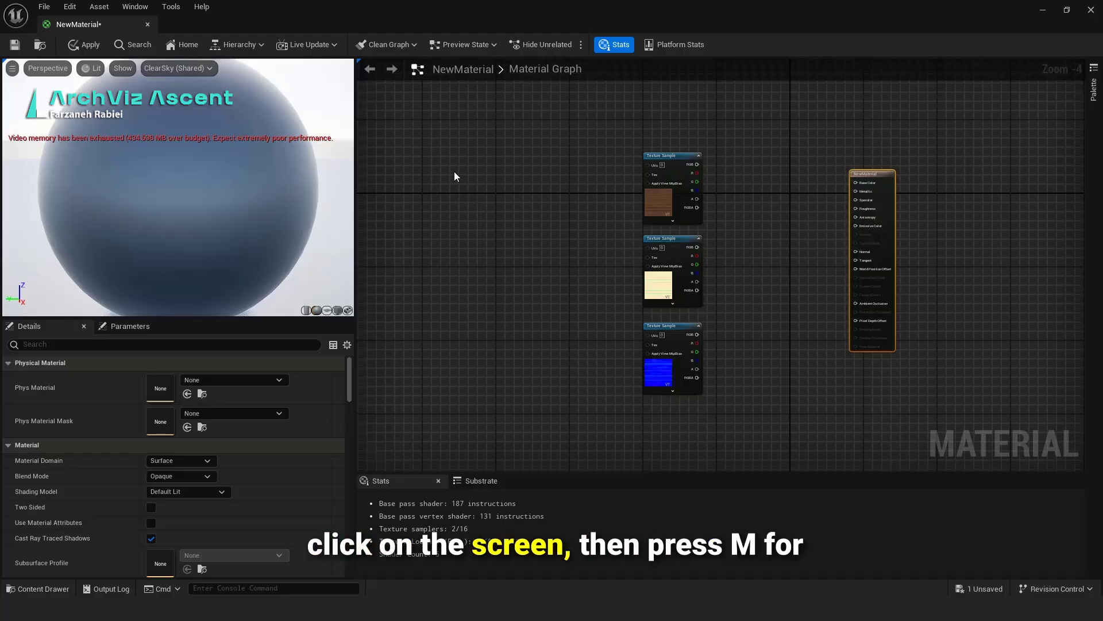
Step: Add a TexCoord node and a Multiply node, and promote the Multiply's B input to a parameter named uv
{"action": "left_click", "coordinate": [454, 171]}
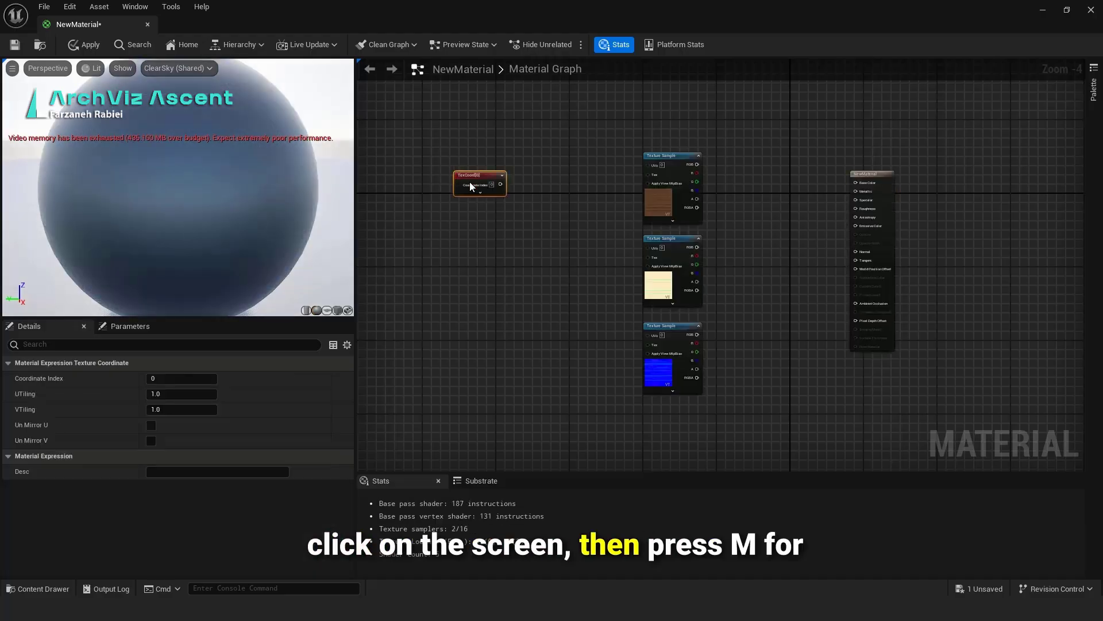
{"action": "left_click", "coordinate": [535, 201]}
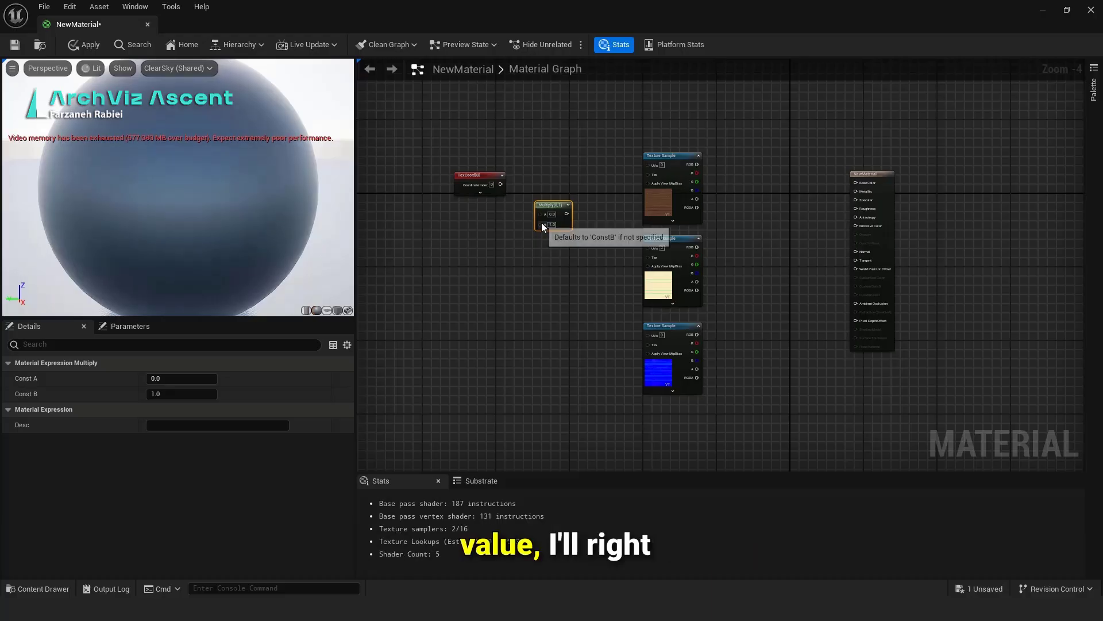
{"action": "right_click", "coordinate": [542, 223]}
{"action": "left_click", "coordinate": [583, 294]}
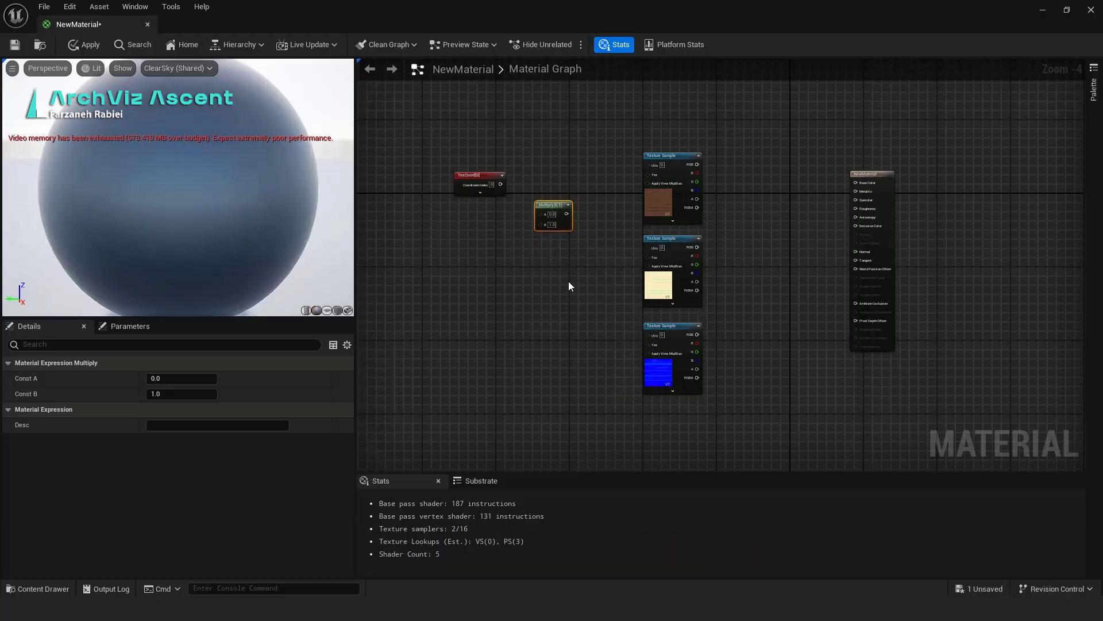
{"action": "scroll", "coordinate": [516, 202], "scroll_direction": "up", "scroll_amount": 2}
{"action": "scroll", "coordinate": [517, 202], "scroll_direction": "up", "scroll_amount": 2}
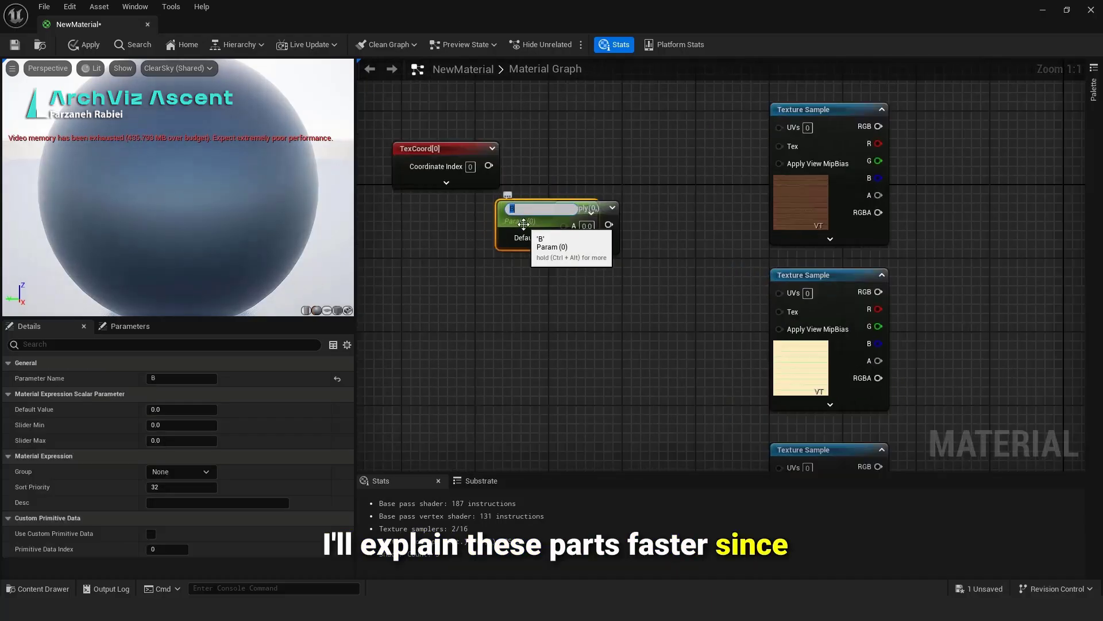
{"action": "type", "text": "u"}
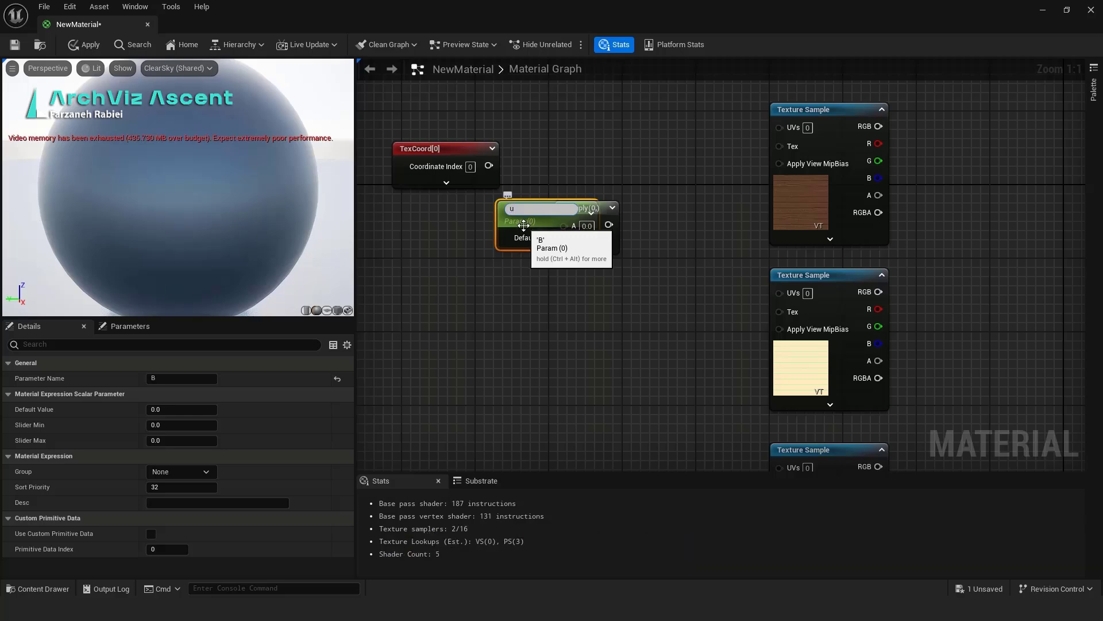
{"action": "type", "text": "v"}
{"action": "key", "text": "Return"}
Step: Connect TexCoord to the Multiply's A input and arrange the TexCoord and uv nodes in front of the Multiply node
{"action": "left_click_drag", "start_coordinate": [524, 228], "coordinate": [402, 285]}
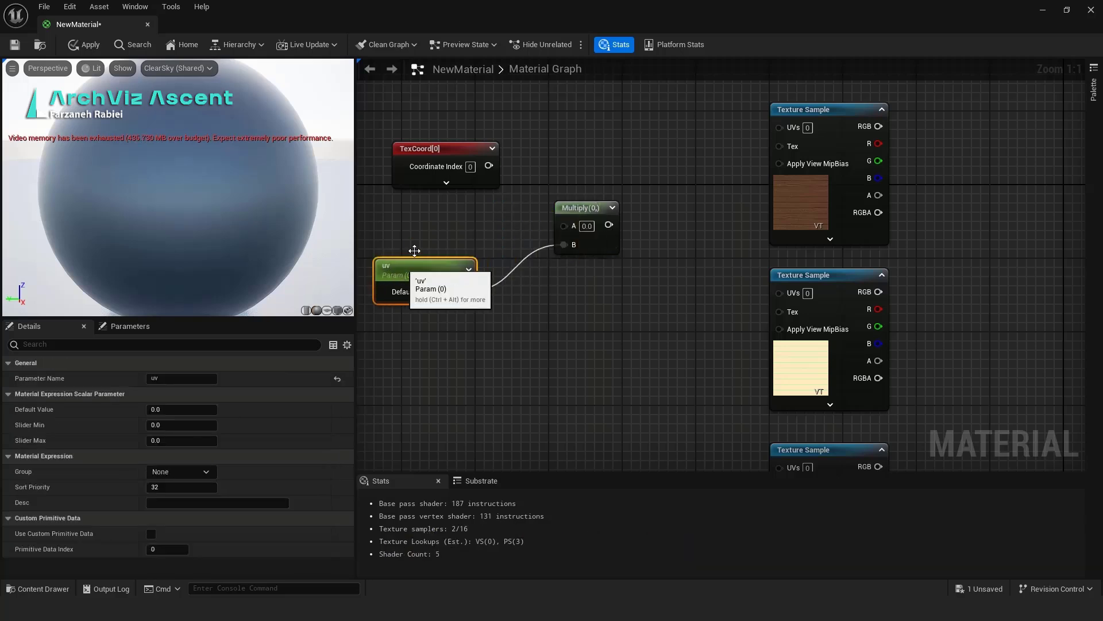
{"action": "left_click_drag", "start_coordinate": [488, 165], "coordinate": [520, 199]}
{"action": "left_click_drag", "start_coordinate": [438, 148], "coordinate": [385, 145]}
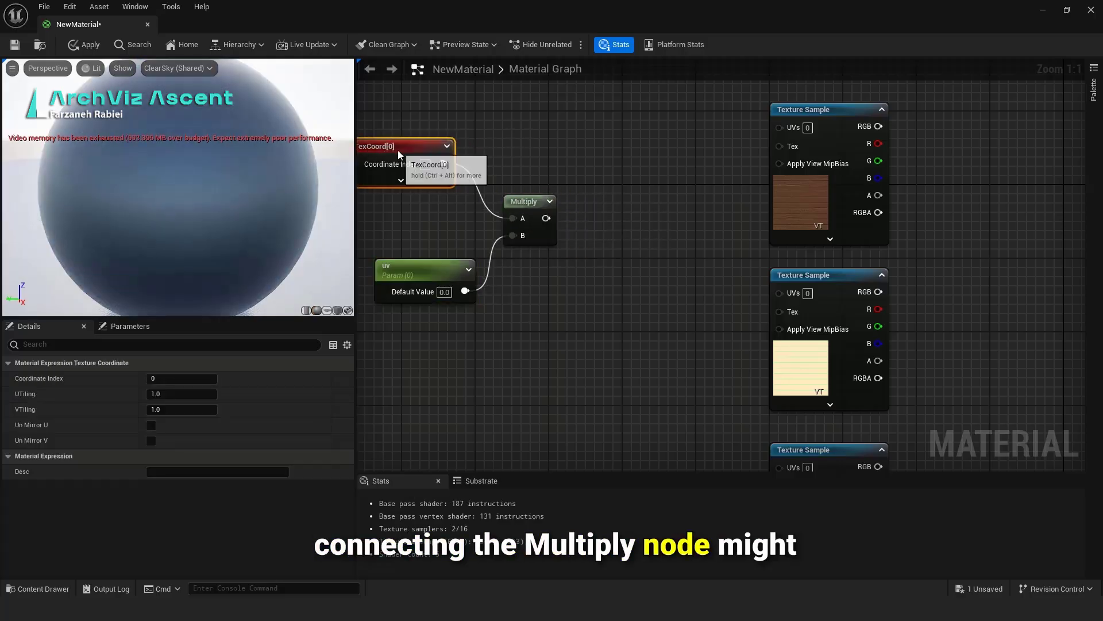
{"action": "left_click_drag", "start_coordinate": [440, 274], "coordinate": [395, 256]}
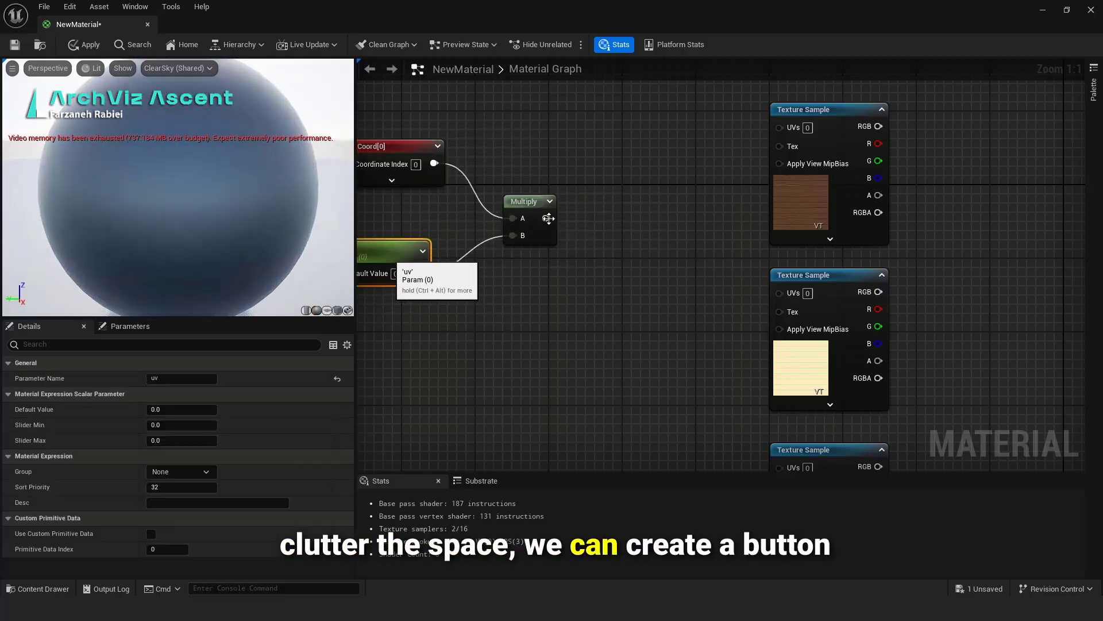
Step: Add a Named Reroute Declaration node fed by the Multiply output and name it uv1
{"action": "left_click_drag", "start_coordinate": [547, 218], "coordinate": [590, 213]}
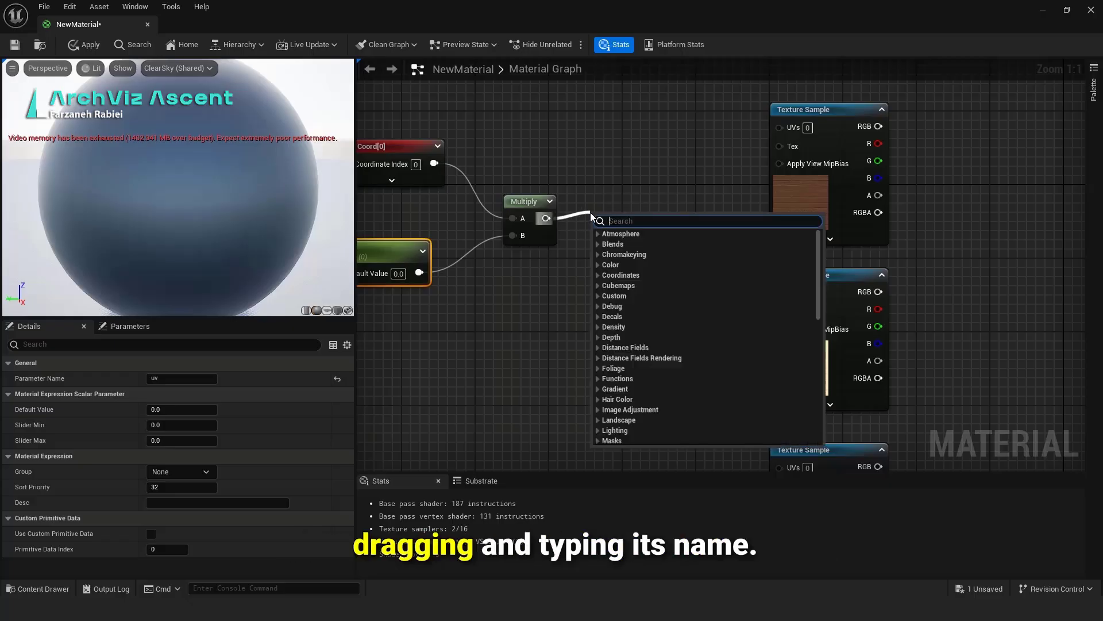
{"action": "type", "text": "na"}
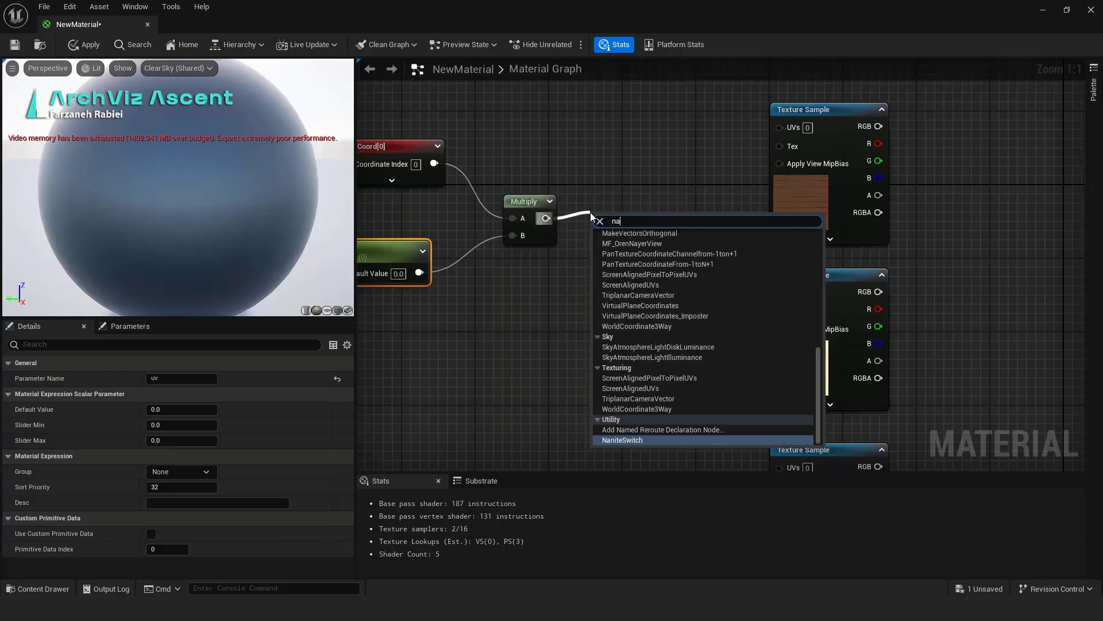
{"action": "type", "text": "m"}
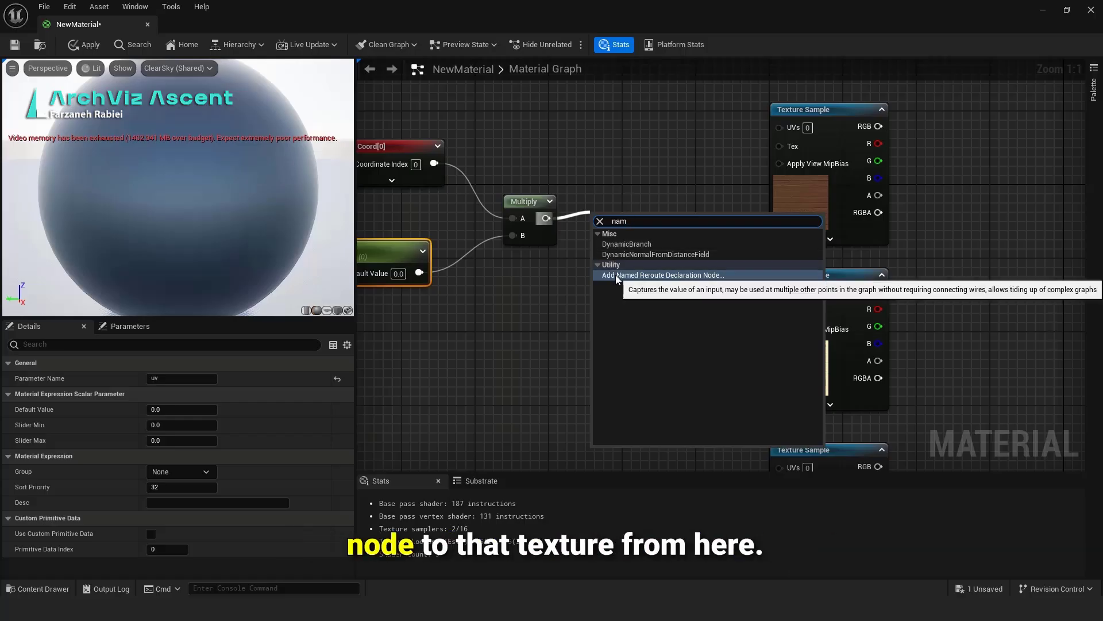
{"action": "type", "text": "e"}
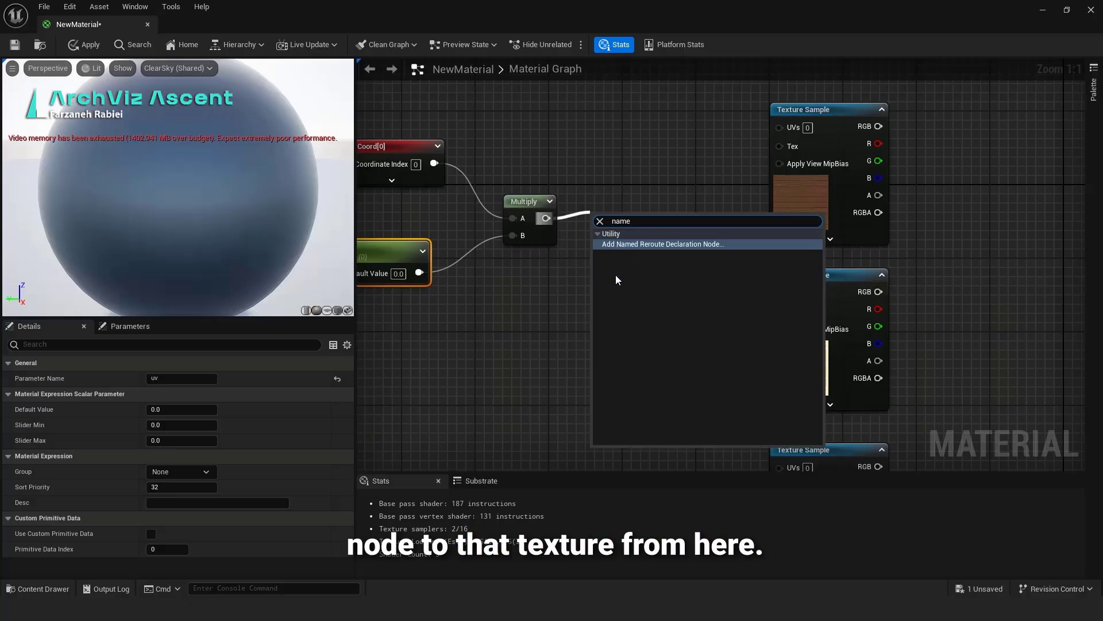
{"action": "left_click", "coordinate": [628, 244]}
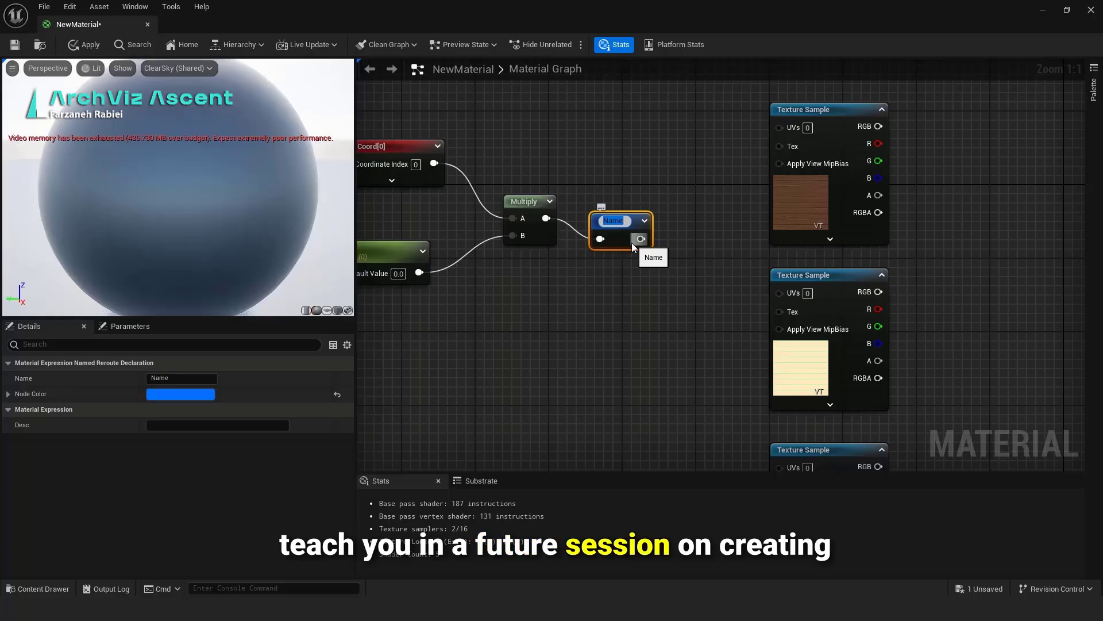
{"action": "type", "text": "u"}
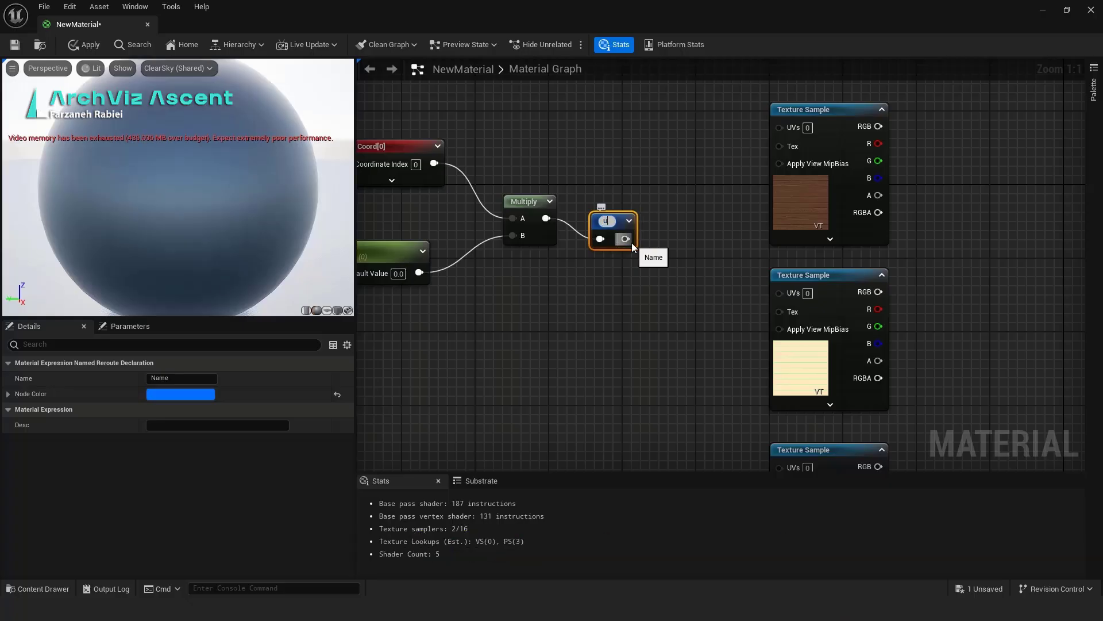
{"action": "type", "text": "v"}
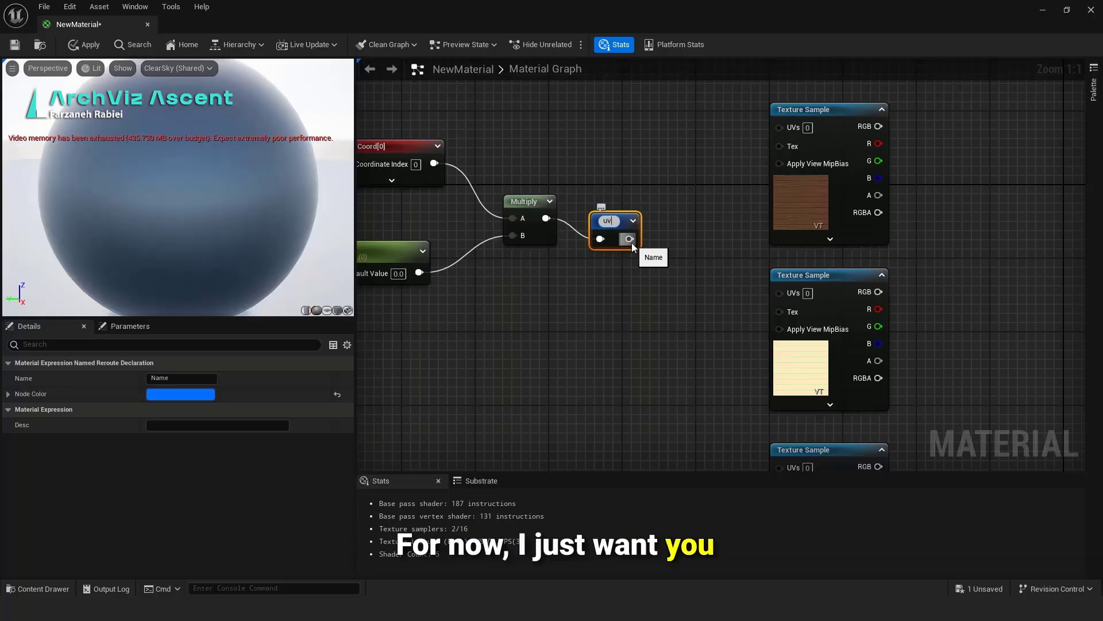
{"action": "type", "text": "1"}
{"action": "key", "text": "Return"}
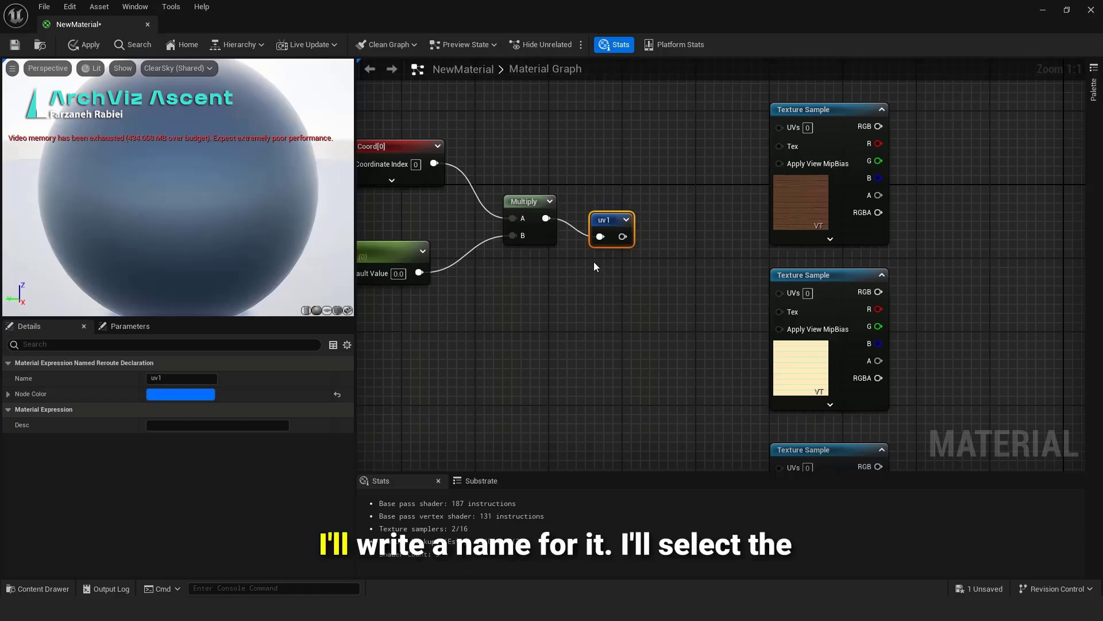
Step: Group the TexCoord, uv, Multiply and uv1 nodes in a comment titled uv and move it farther away from the Texture Samples
{"action": "left_click", "coordinate": [593, 260]}
{"action": "left_click_drag", "start_coordinate": [609, 219], "coordinate": [416, 343]}
{"action": "scroll", "coordinate": [613, 282], "scroll_direction": "down", "scroll_amount": 3}
{"action": "key", "text": "c"}
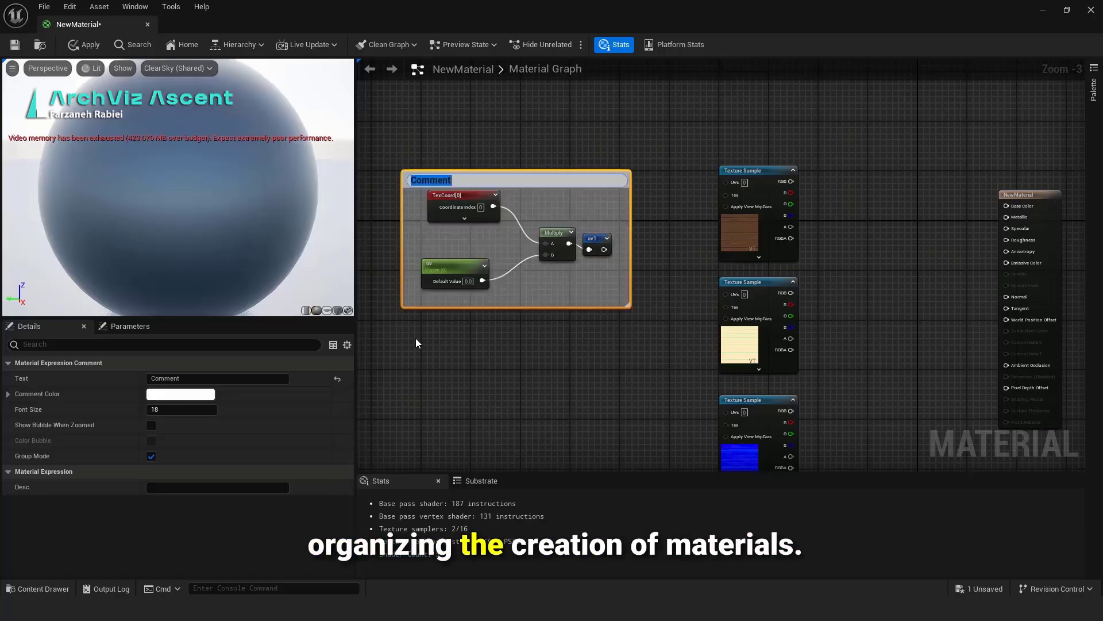
{"action": "type", "text": "uv"}
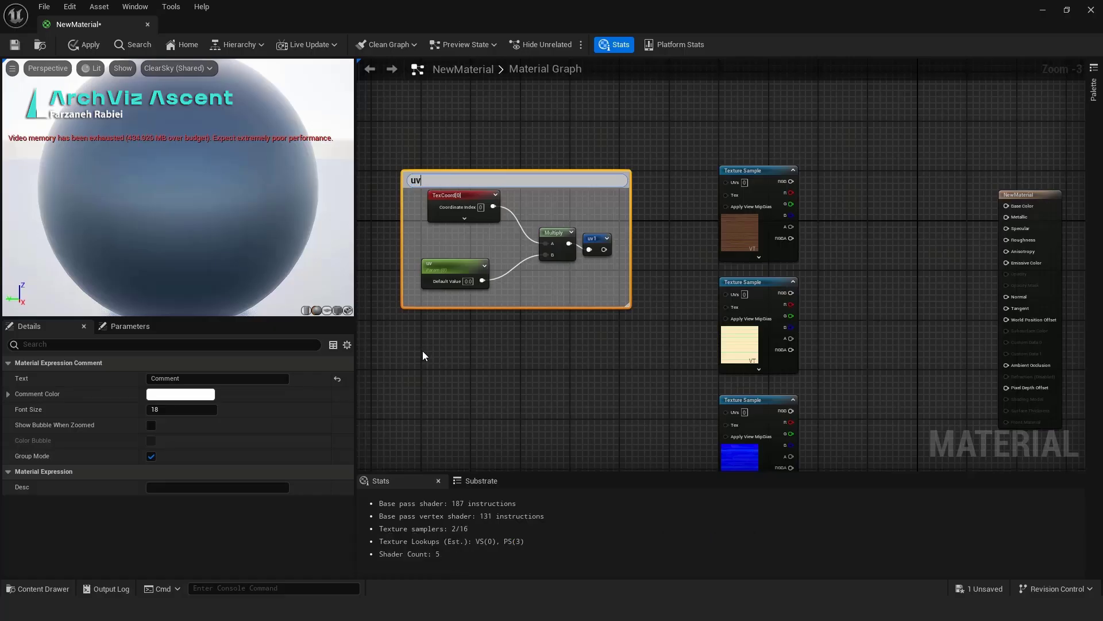
{"action": "left_click", "coordinate": [444, 377]}
{"action": "scroll", "coordinate": [577, 336], "scroll_direction": "down", "scroll_amount": 5}
{"action": "left_click_drag", "start_coordinate": [606, 237], "coordinate": [515, 359]}
{"action": "left_click", "coordinate": [651, 331]}
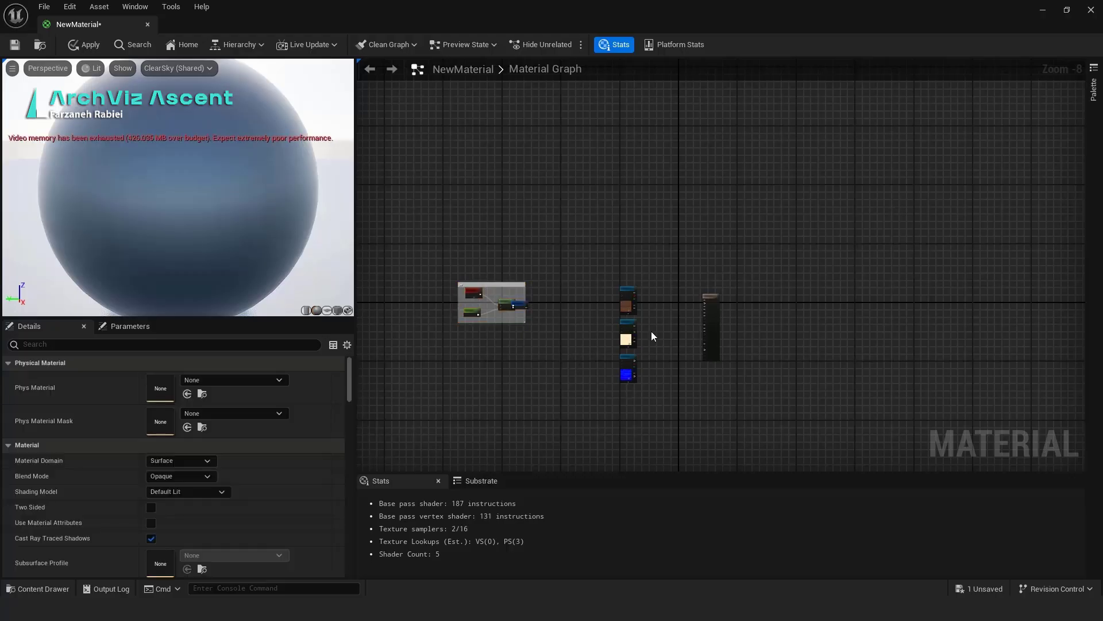
Step: Connect the wood color texture's RGB to Base Color and add a FlattenNormal node fed by the normal map's RGB
{"action": "scroll", "coordinate": [643, 310], "scroll_direction": "up", "scroll_amount": 7}
{"action": "left_click_drag", "start_coordinate": [625, 180], "coordinate": [900, 211]}
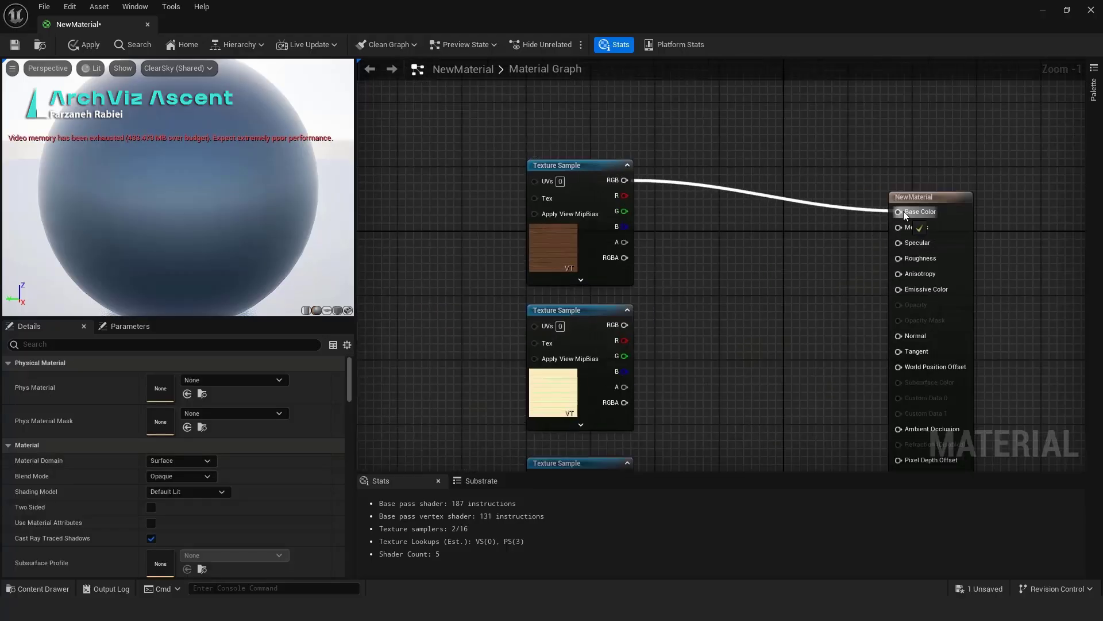
{"action": "scroll", "coordinate": [535, 240], "scroll_direction": "down", "scroll_amount": 3}
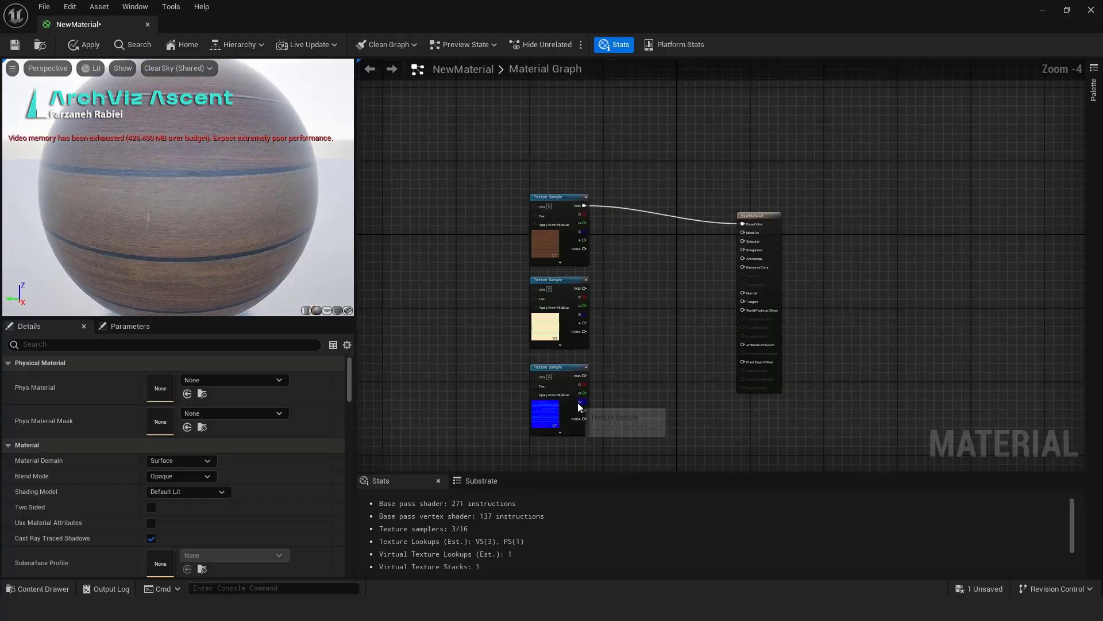
{"action": "scroll", "coordinate": [569, 395], "scroll_direction": "up", "scroll_amount": 3}
{"action": "left_click_drag", "start_coordinate": [593, 356], "coordinate": [663, 379]}
{"action": "type", "text": "flatte"}
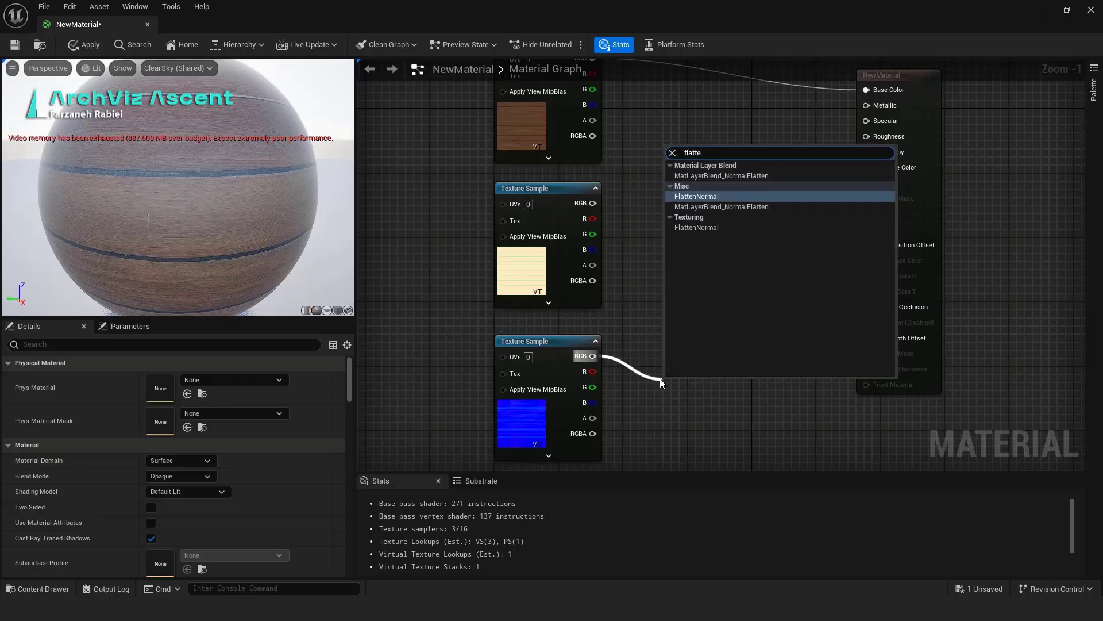
{"action": "left_click", "coordinate": [717, 197]}
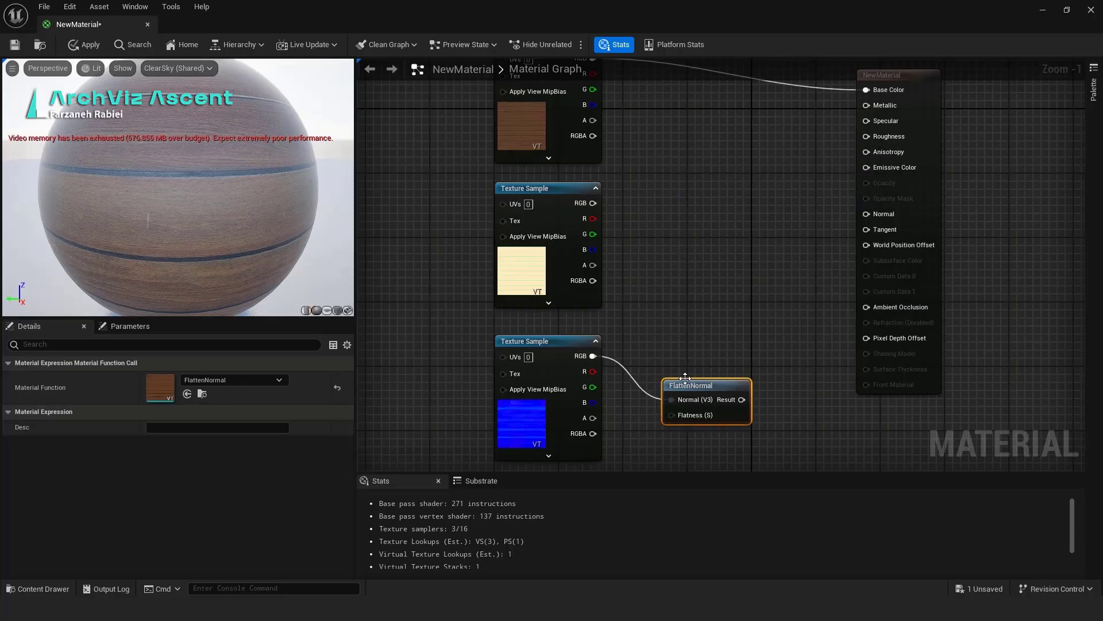
Step: Promote the FlattenNormal node's Flatness input to a parameter and connect the node's Result to the material's Normal input
{"action": "right_click", "coordinate": [678, 415]}
{"action": "left_click", "coordinate": [733, 256]}
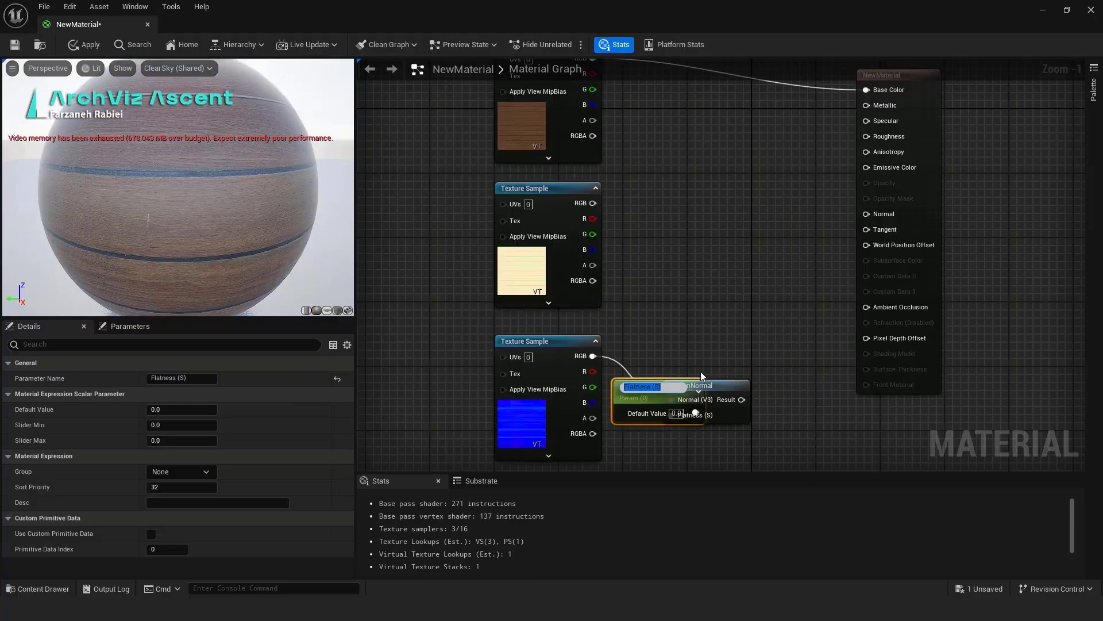
{"action": "left_click", "coordinate": [701, 371]}
{"action": "left_click_drag", "start_coordinate": [724, 388], "coordinate": [866, 214]}
{"action": "left_click", "coordinate": [751, 293]}
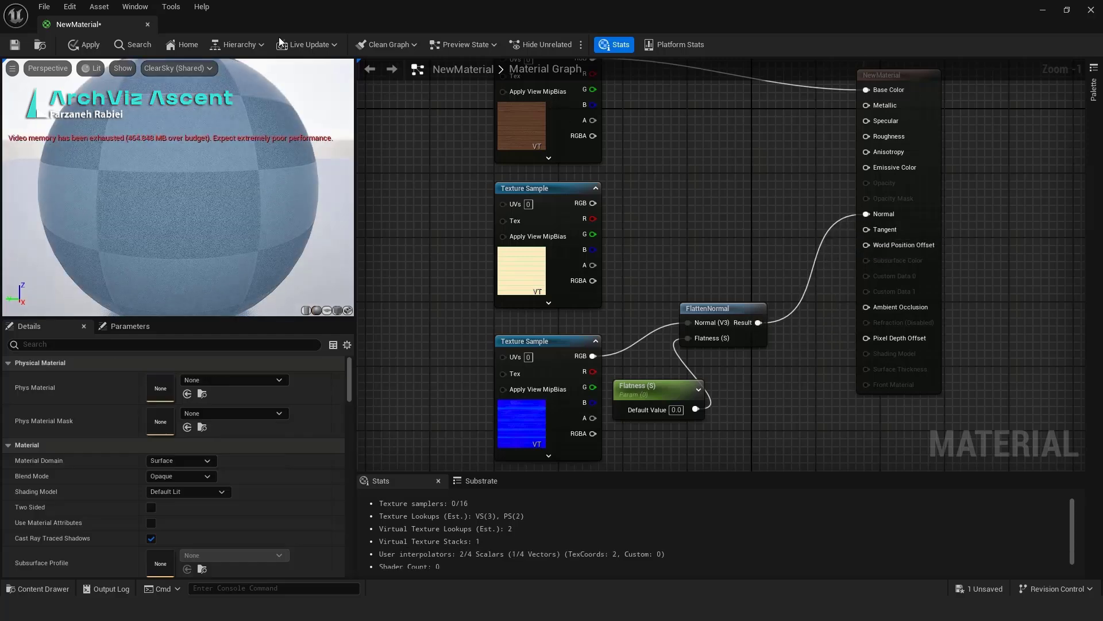
Step: Open the yellow wooden planks mask texture in the main editor window and get the NewMaterial window out of the way
{"action": "left_click_drag", "start_coordinate": [67, 24], "coordinate": [624, 181]}
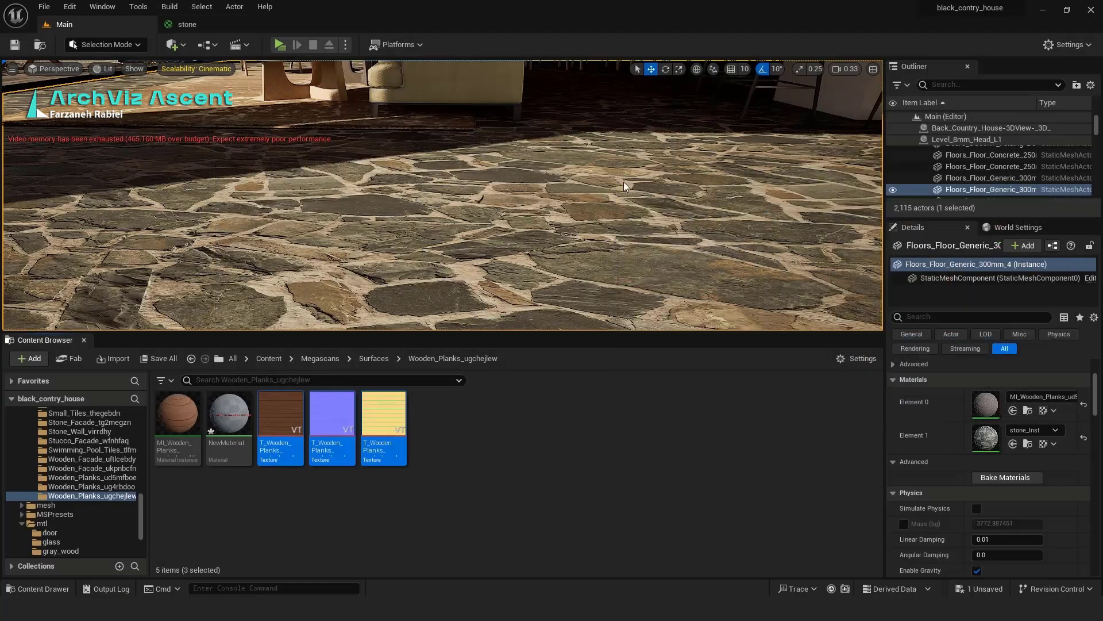
{"action": "left_click", "coordinate": [454, 482]}
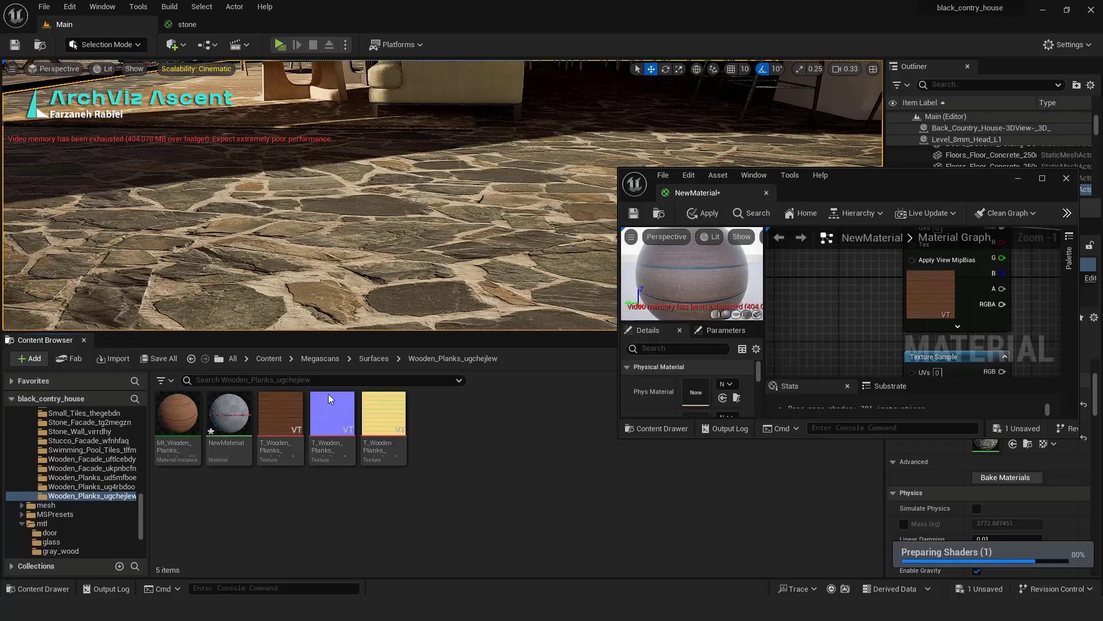
{"action": "left_click", "coordinate": [379, 419]}
{"action": "double_click", "coordinate": [379, 419]}
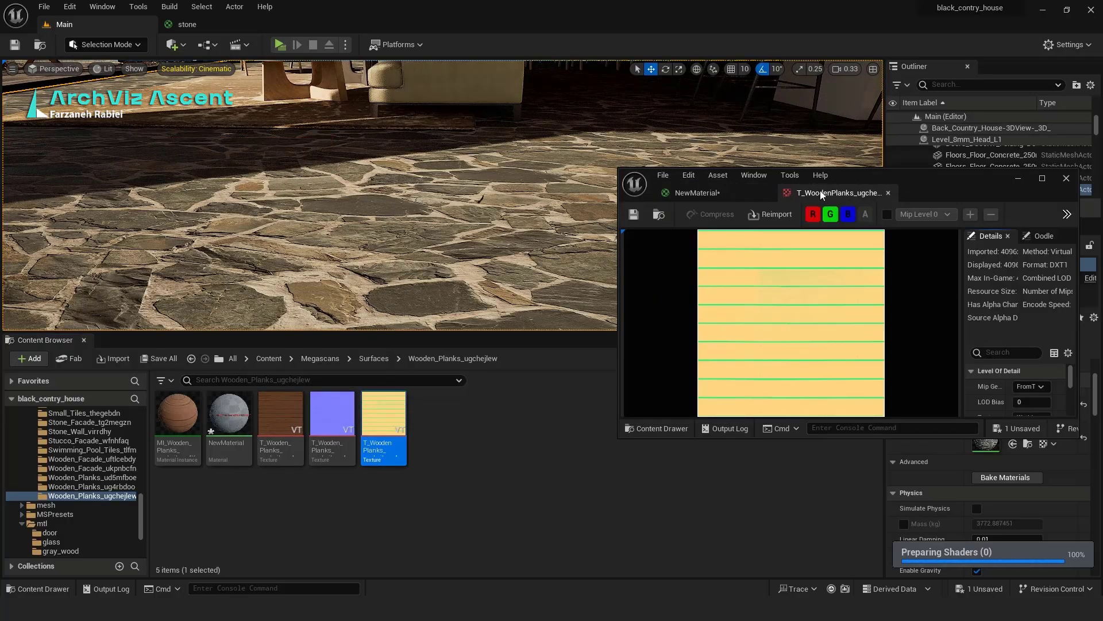
{"action": "left_click_drag", "start_coordinate": [819, 191], "coordinate": [219, 29]}
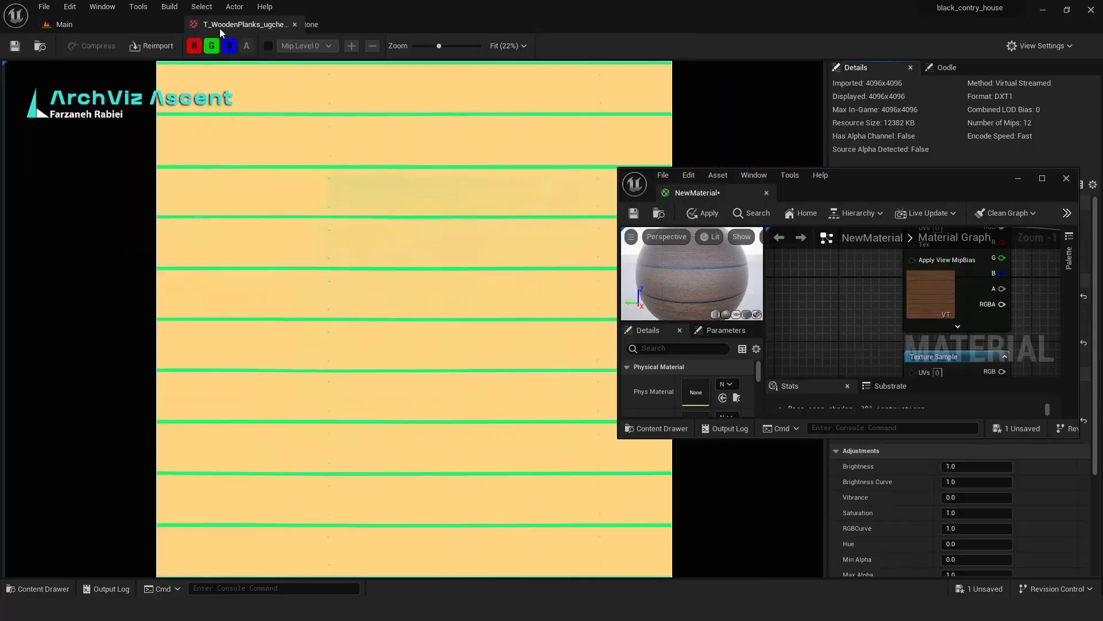
{"action": "left_click", "coordinate": [1018, 178]}
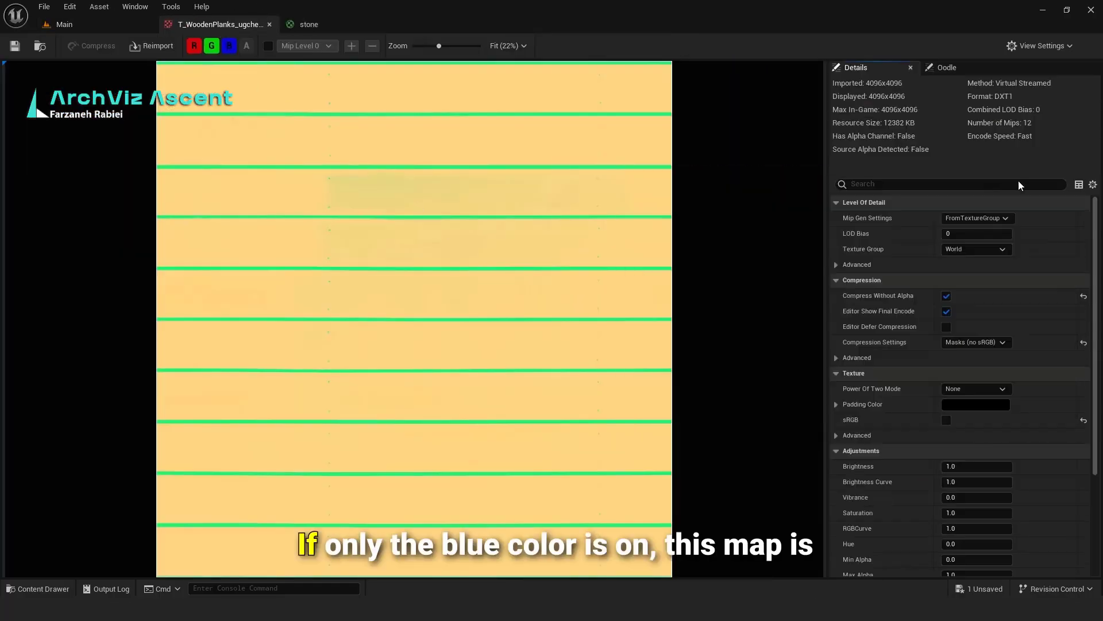
Step: Examine the mask texture's blue, green and red channels one at a time
{"action": "left_click", "coordinate": [194, 47]}
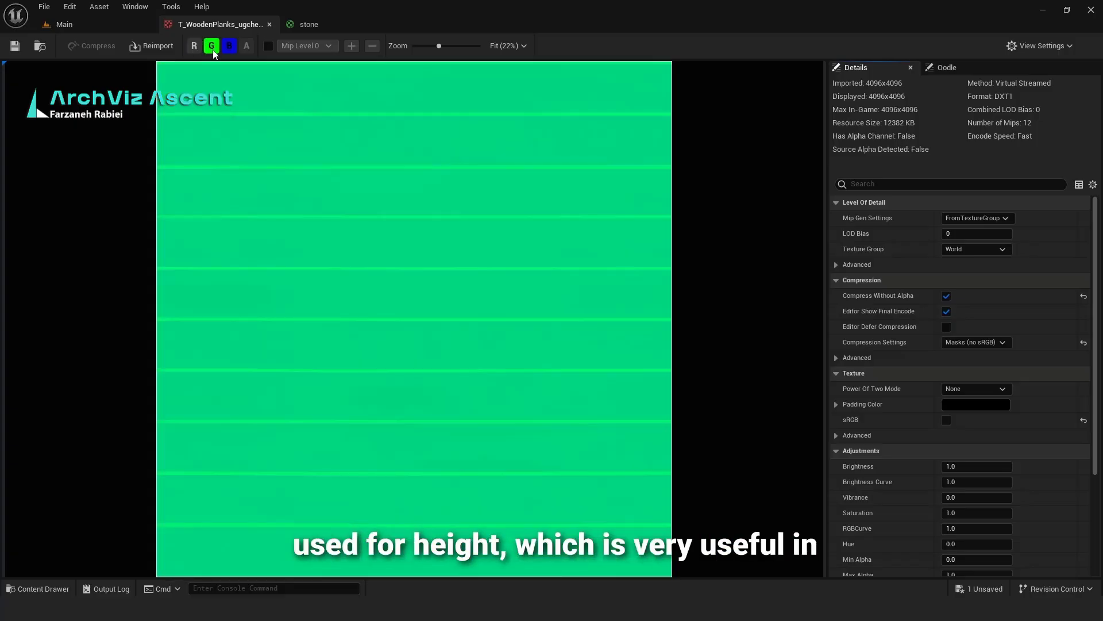
{"action": "left_click", "coordinate": [212, 46]}
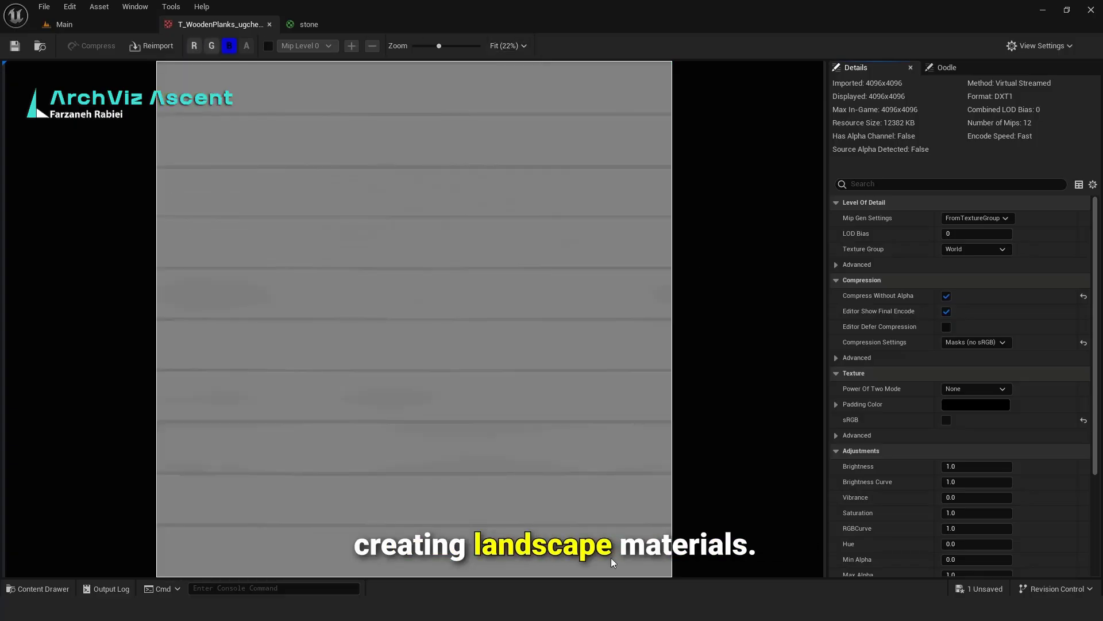
{"action": "left_click", "coordinate": [229, 46]}
{"action": "left_click", "coordinate": [211, 46]}
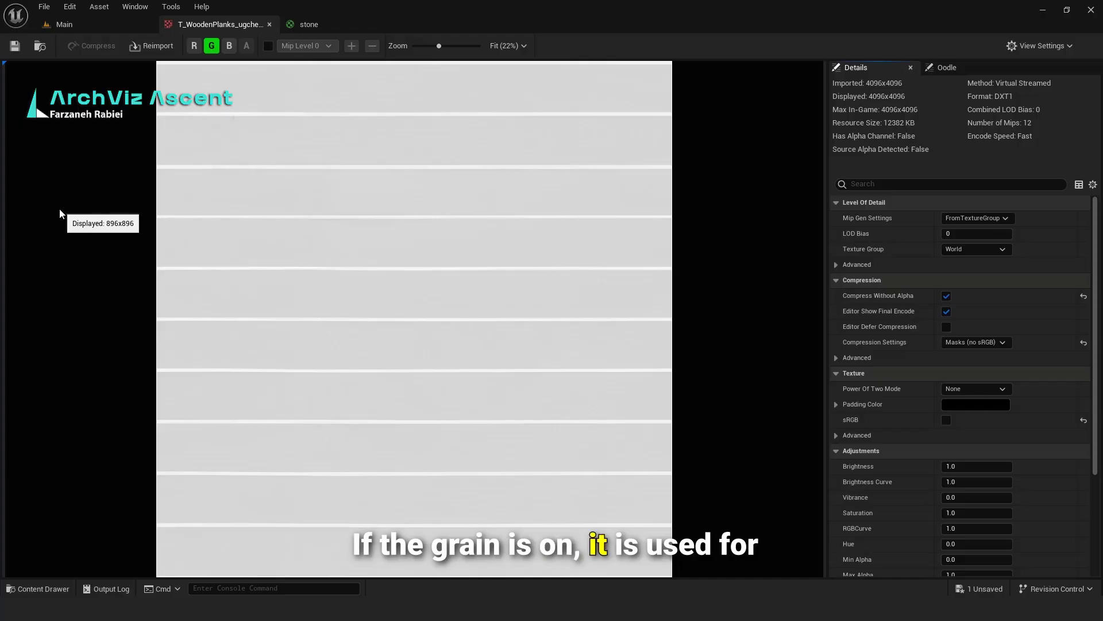
{"action": "left_click", "coordinate": [195, 46]}
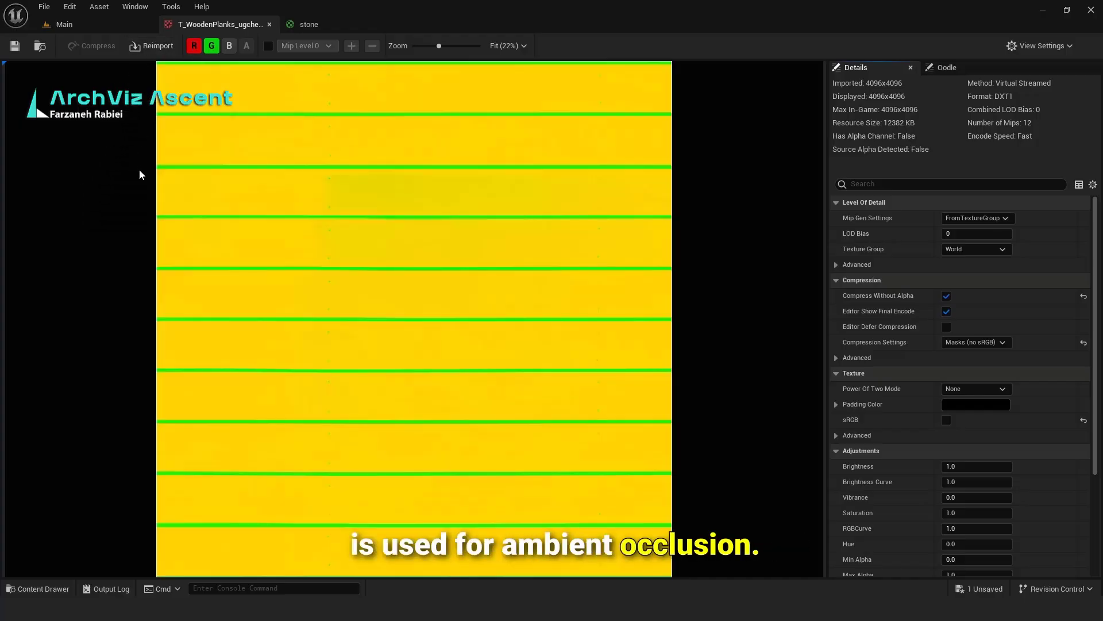
{"action": "left_click", "coordinate": [211, 47]}
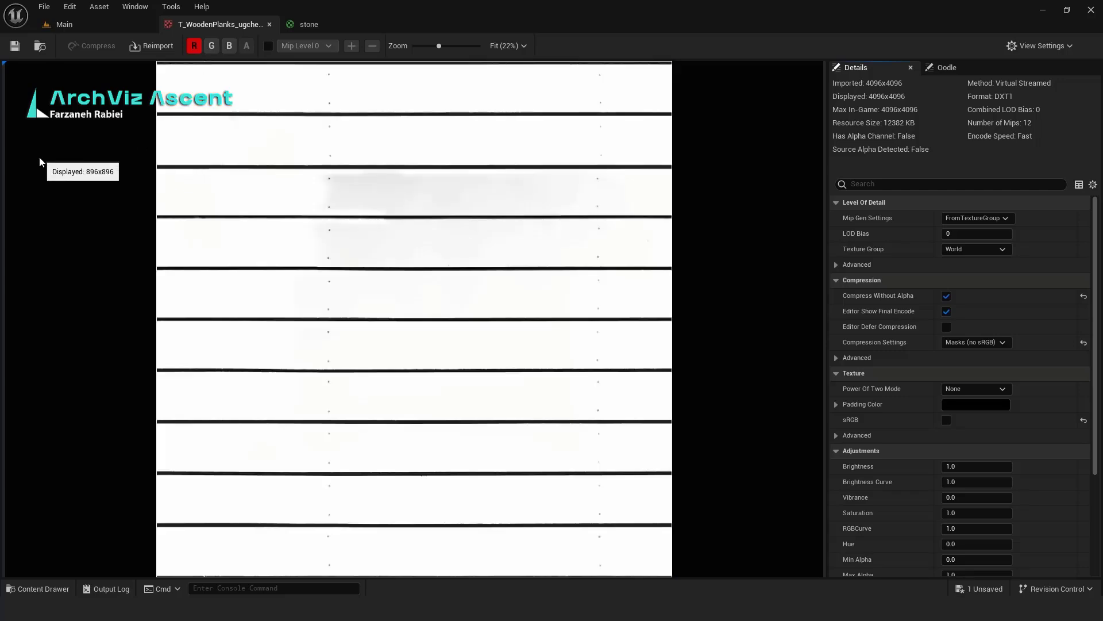
Step: Close the mask texture and stone material editors, then bring NewMaterial back and dock it in the main window
{"action": "left_click", "coordinate": [269, 25]}
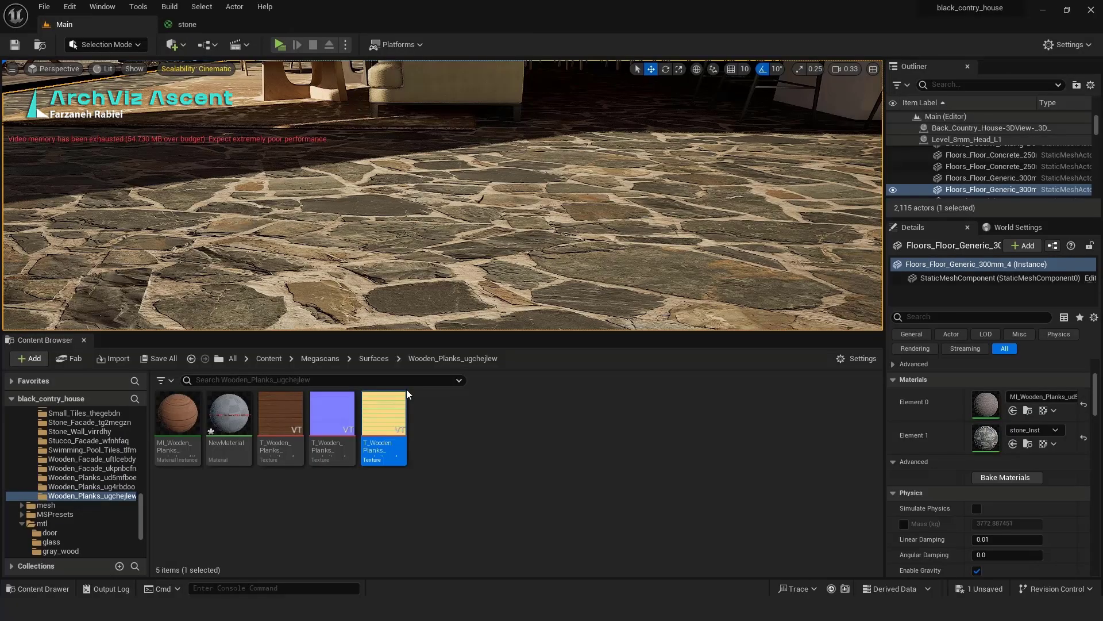
{"action": "left_click", "coordinate": [211, 23]}
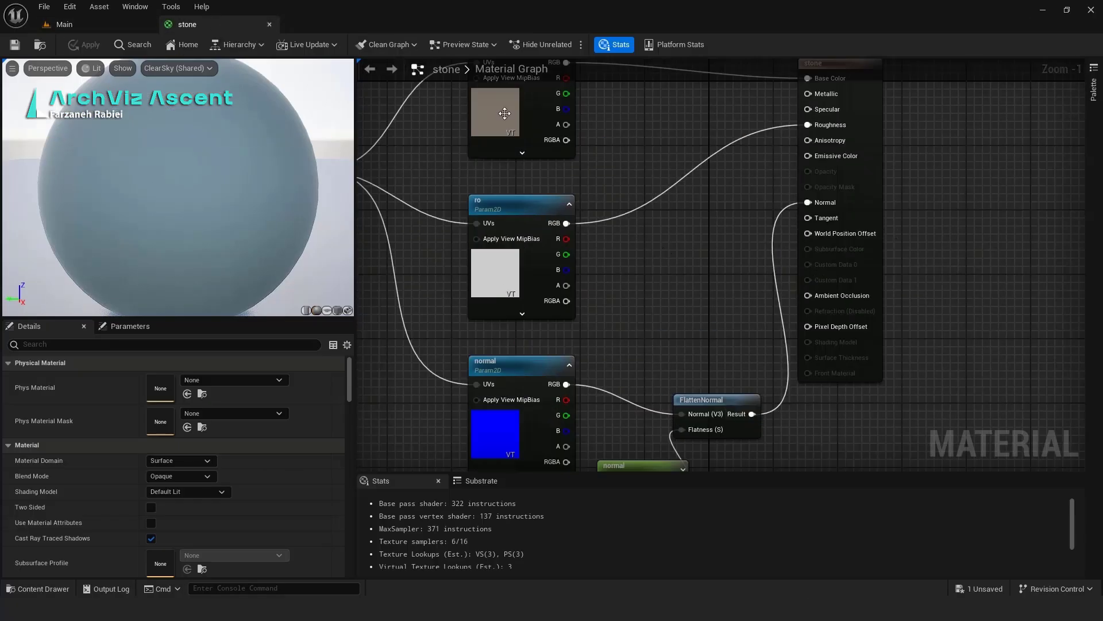
{"action": "left_click", "coordinate": [268, 25]}
{"action": "double_click", "coordinate": [236, 423]}
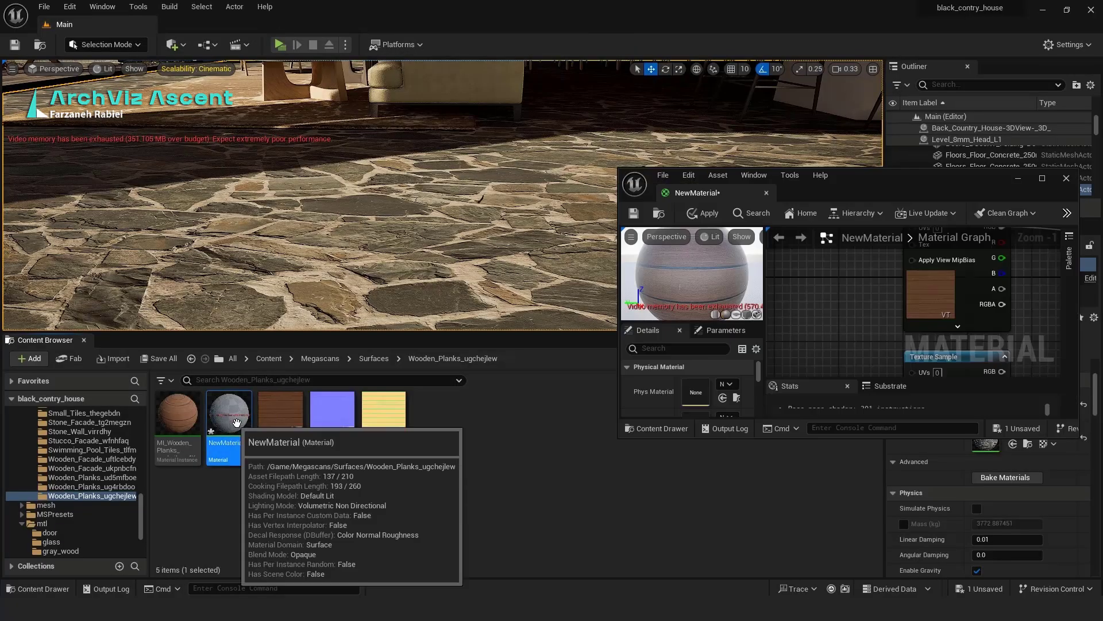
{"action": "left_click_drag", "start_coordinate": [718, 192], "coordinate": [323, 29]}
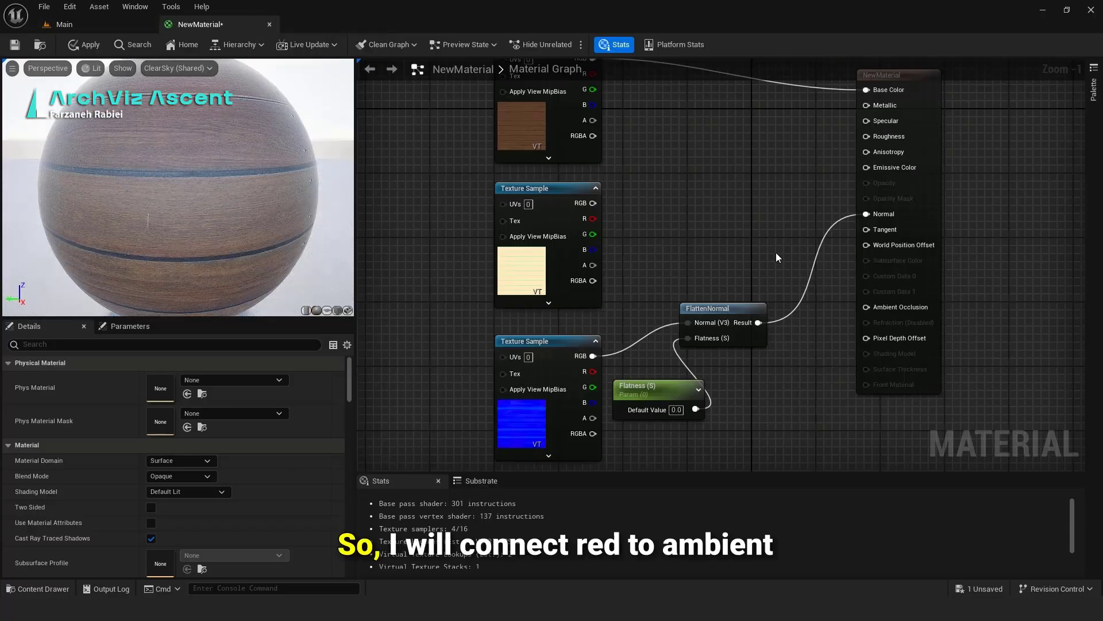
Step: Connect the mask texture's R output to Ambient Occlusion and its G output to Roughness
{"action": "scroll", "coordinate": [778, 266], "scroll_direction": "up", "scroll_amount": 2}
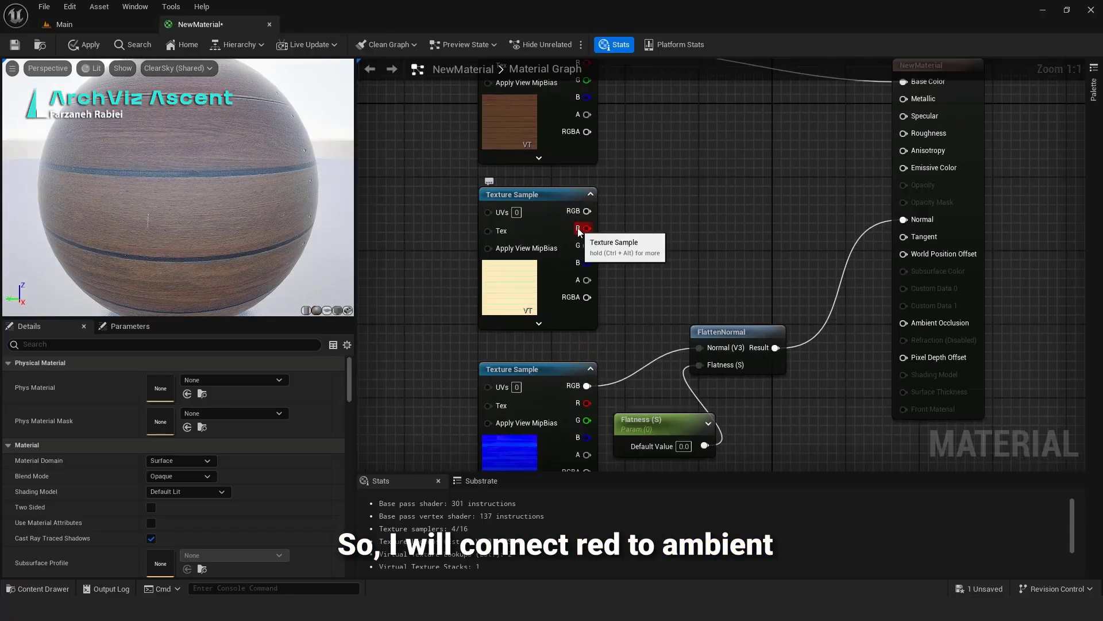
{"action": "left_click_drag", "start_coordinate": [587, 228], "coordinate": [901, 322]}
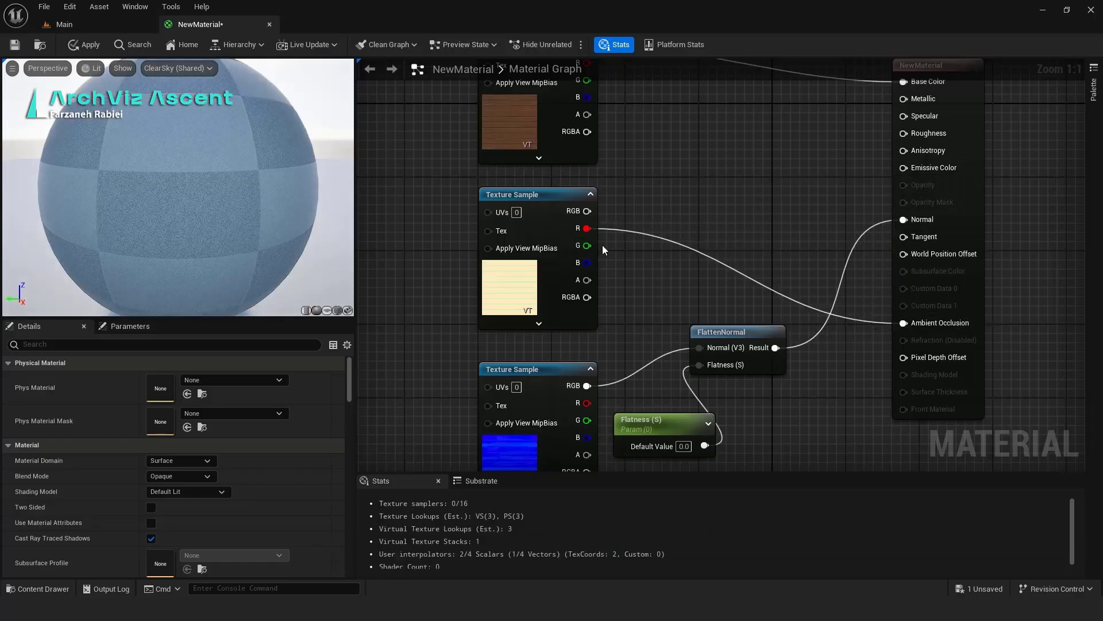
{"action": "left_click_drag", "start_coordinate": [587, 245], "coordinate": [916, 134]}
{"action": "scroll", "coordinate": [770, 251], "scroll_direction": "down", "scroll_amount": 2}
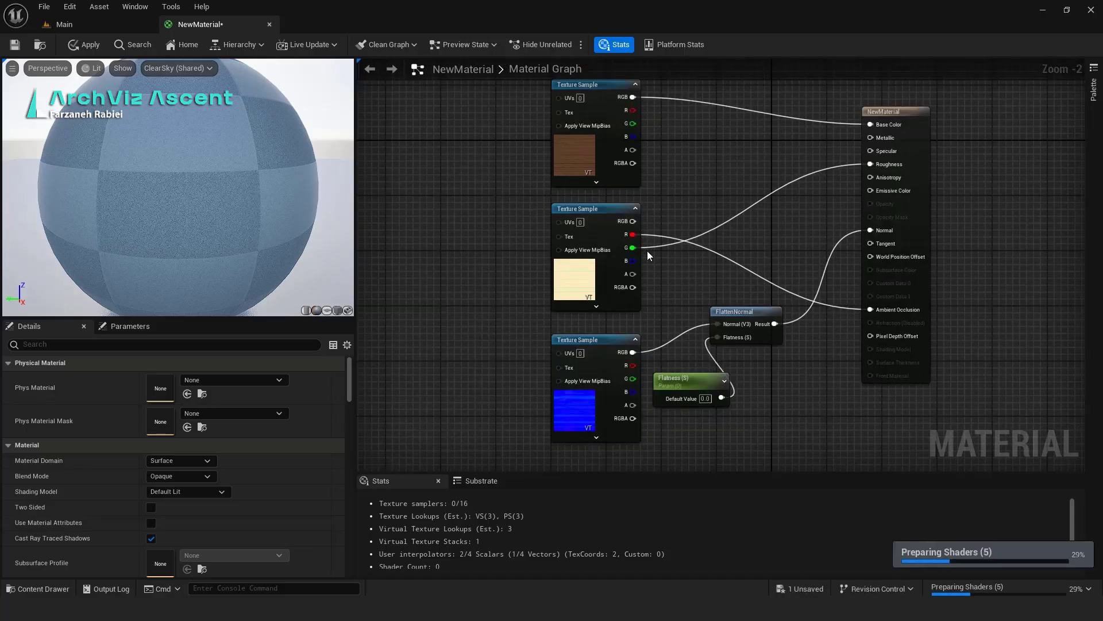
{"action": "scroll", "coordinate": [780, 259], "scroll_direction": "down", "scroll_amount": 2}
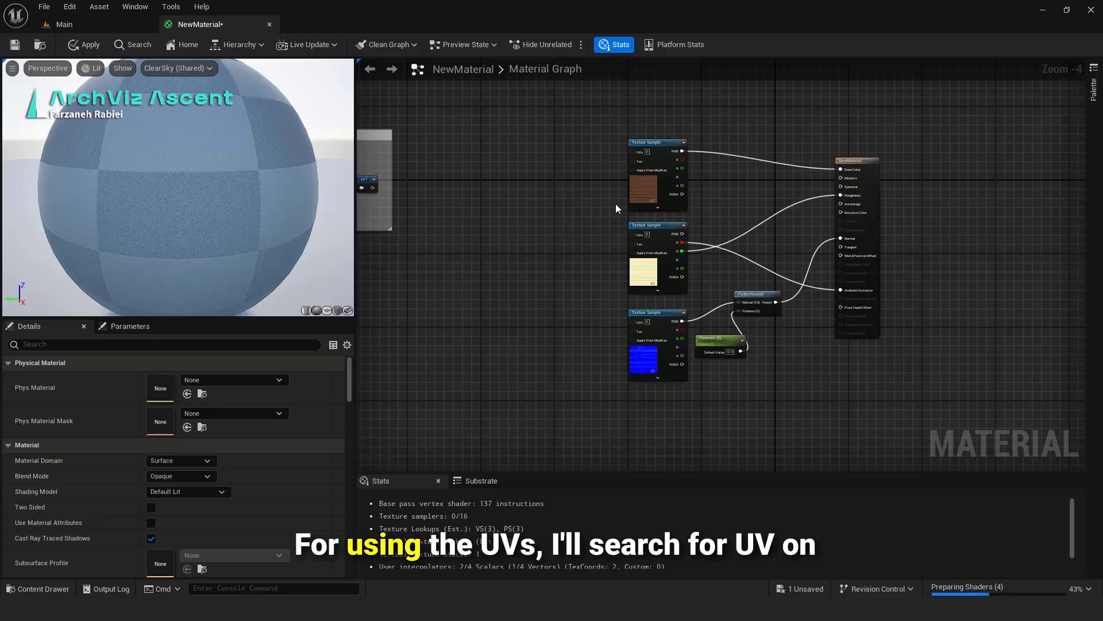
Step: Add the uv1 named reroute beside the base color texture sample and connect it to that texture's UVs input
{"action": "scroll", "coordinate": [493, 201], "scroll_direction": "down", "scroll_amount": 2}
{"action": "scroll", "coordinate": [492, 203], "scroll_direction": "up", "scroll_amount": 3}
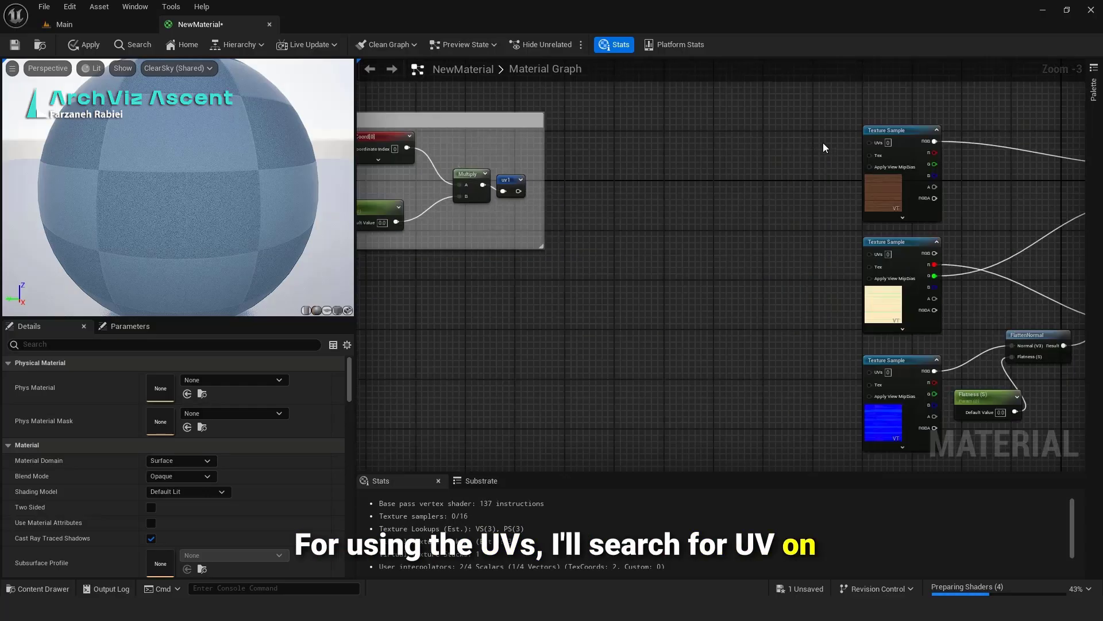
{"action": "scroll", "coordinate": [842, 123], "scroll_direction": "up", "scroll_amount": 3}
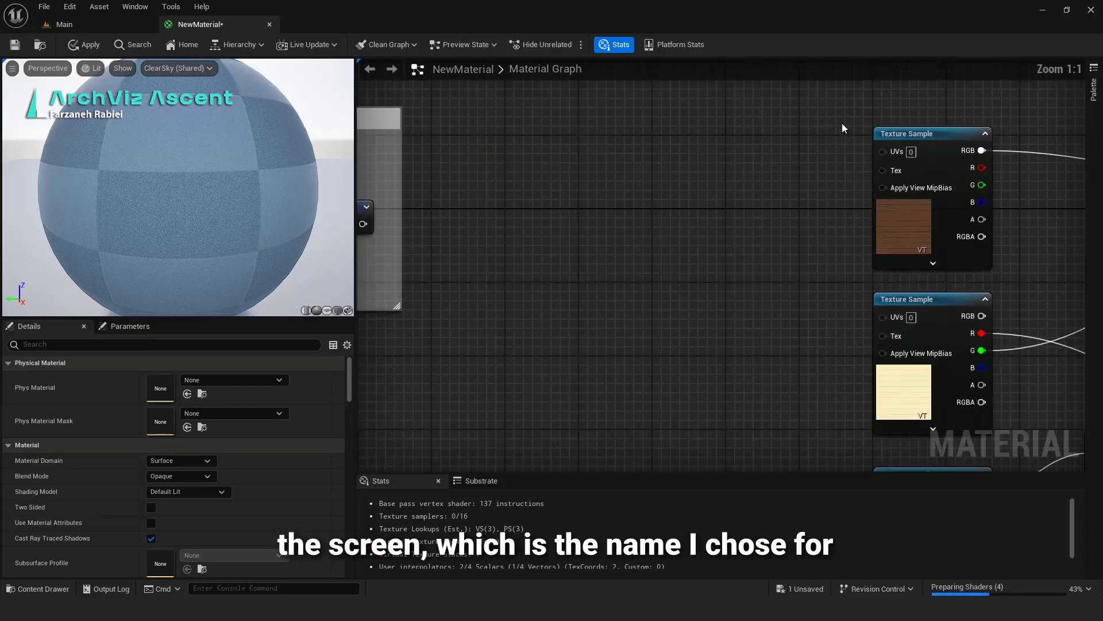
{"action": "right_click", "coordinate": [750, 150]}
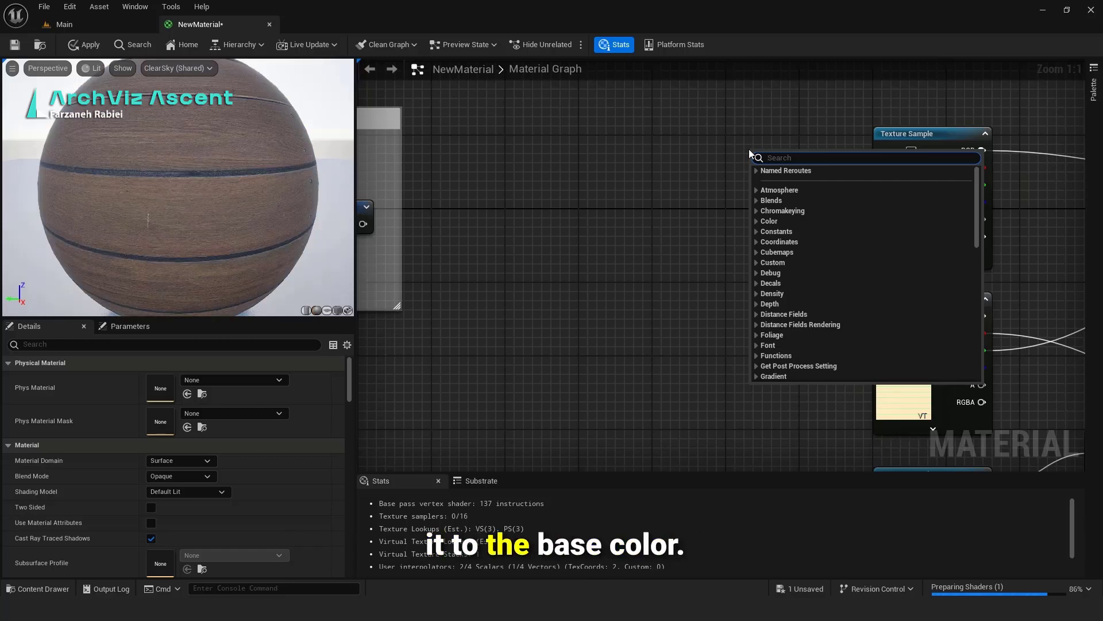
{"action": "type", "text": "uv"}
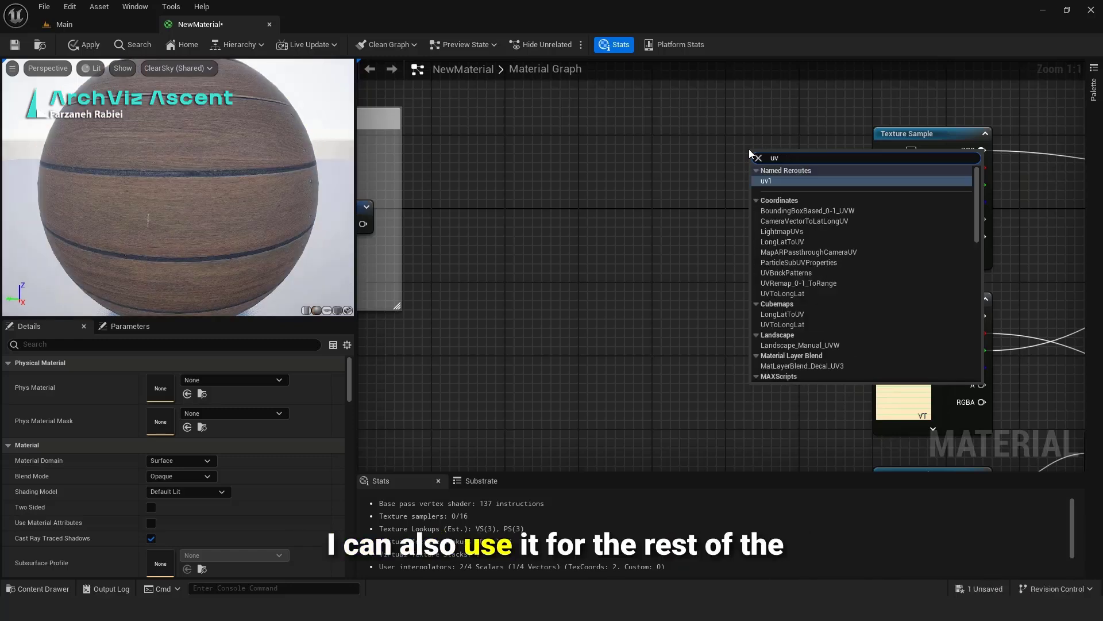
{"action": "left_click", "coordinate": [781, 182]}
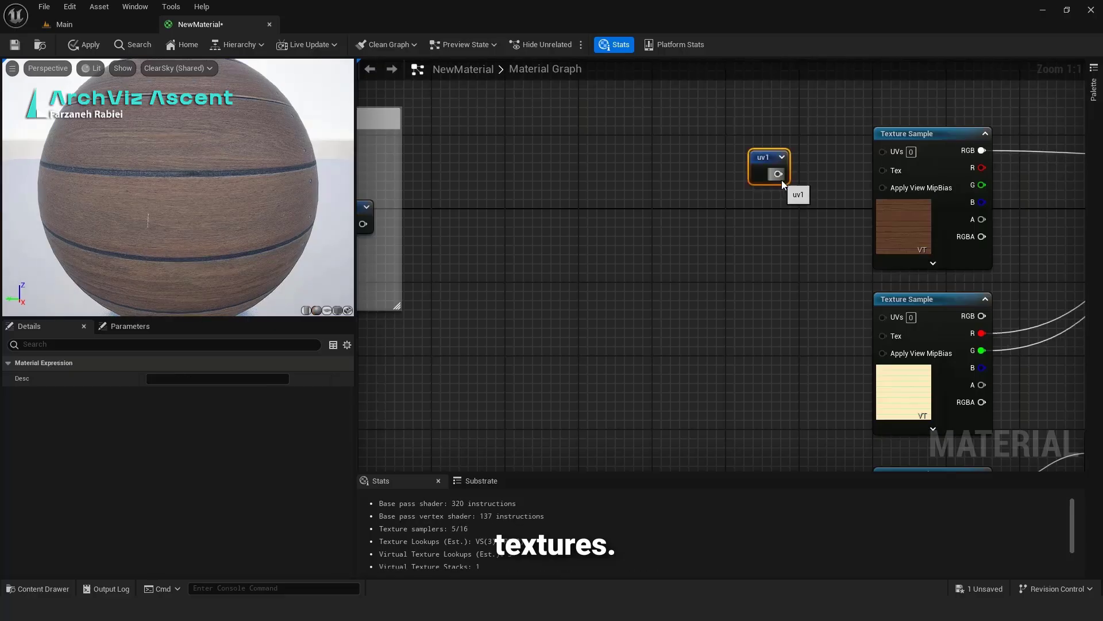
{"action": "left_click_drag", "start_coordinate": [778, 174], "coordinate": [885, 149]}
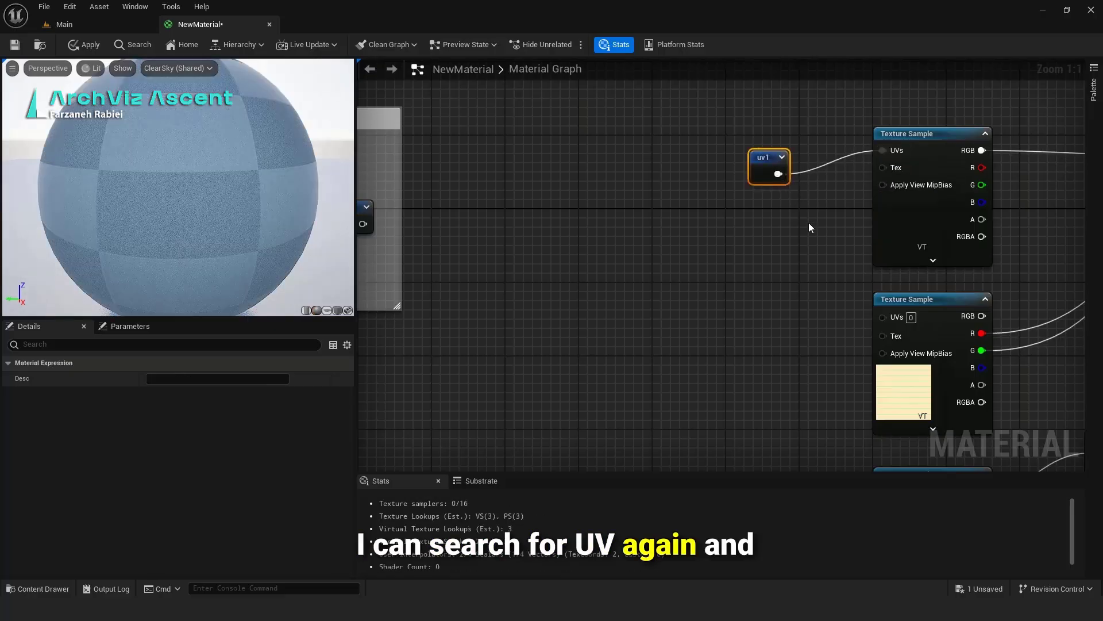
Step: Connect uv1 to the UVs inputs of the mask and normal texture samples, and save the material
{"action": "left_click", "coordinate": [662, 127]}
{"action": "scroll", "coordinate": [662, 127], "scroll_direction": "down", "scroll_amount": 1}
{"action": "scroll", "coordinate": [860, 298], "scroll_direction": "up", "scroll_amount": 1}
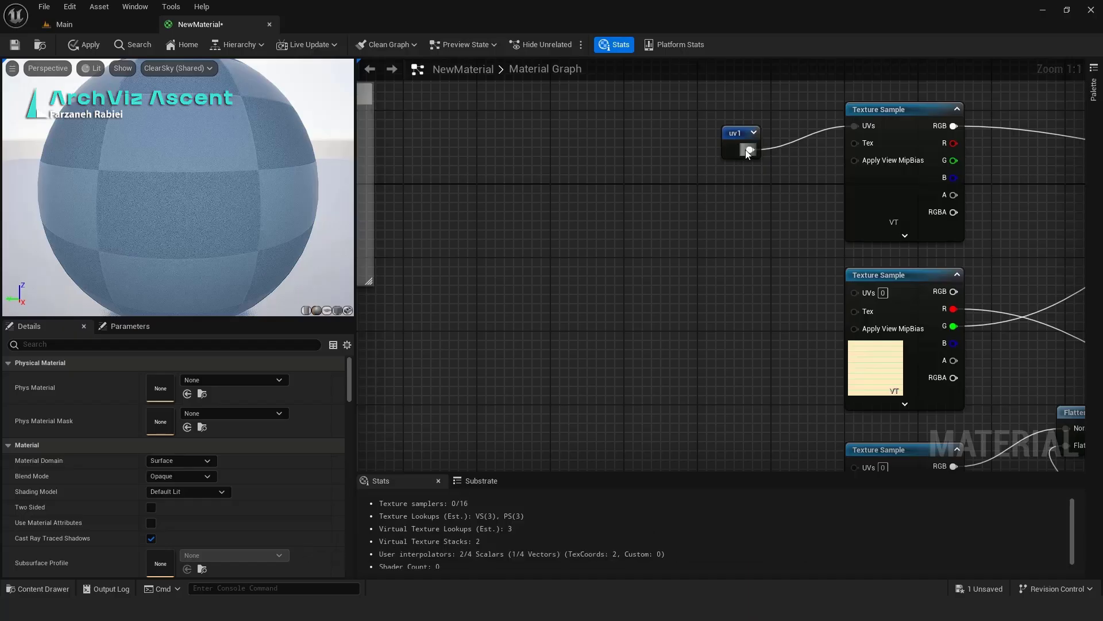
{"action": "left_click_drag", "start_coordinate": [750, 149], "coordinate": [808, 267]}
{"action": "scroll", "coordinate": [762, 174], "scroll_direction": "down", "scroll_amount": 1}
{"action": "left_click_drag", "start_coordinate": [762, 174], "coordinate": [844, 432]}
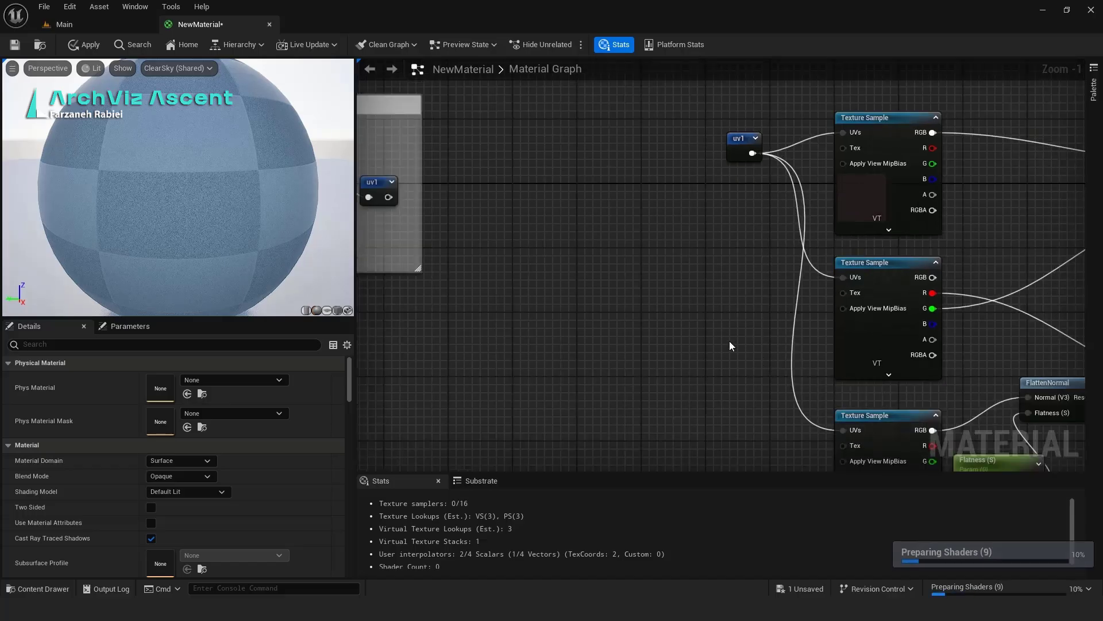
{"action": "scroll", "coordinate": [676, 280], "scroll_direction": "down", "scroll_amount": 4}
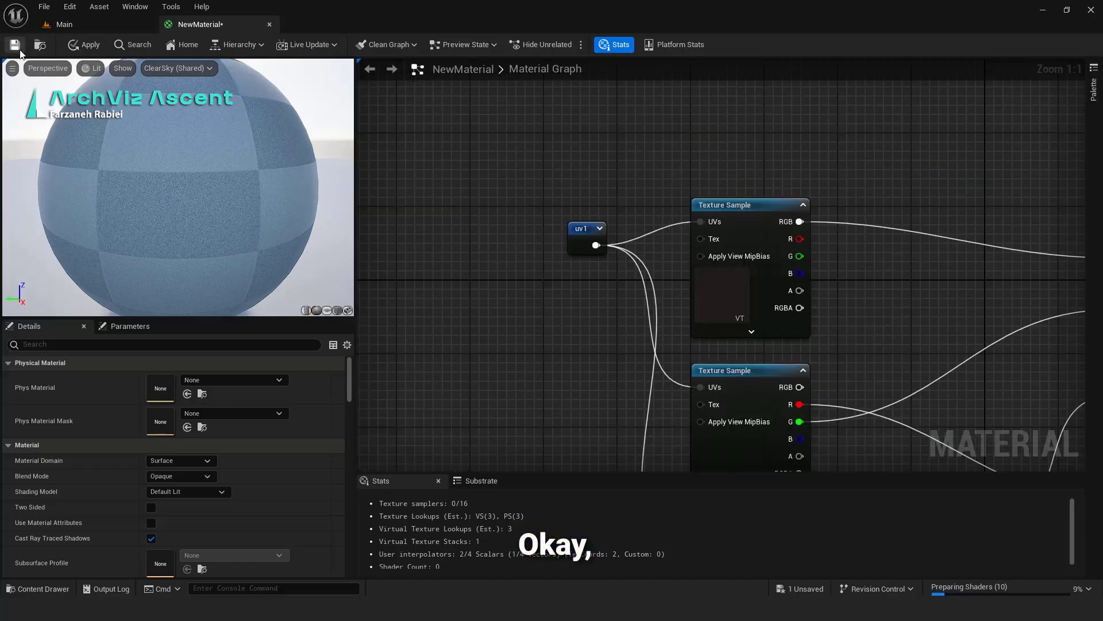
{"action": "left_click", "coordinate": [20, 51]}
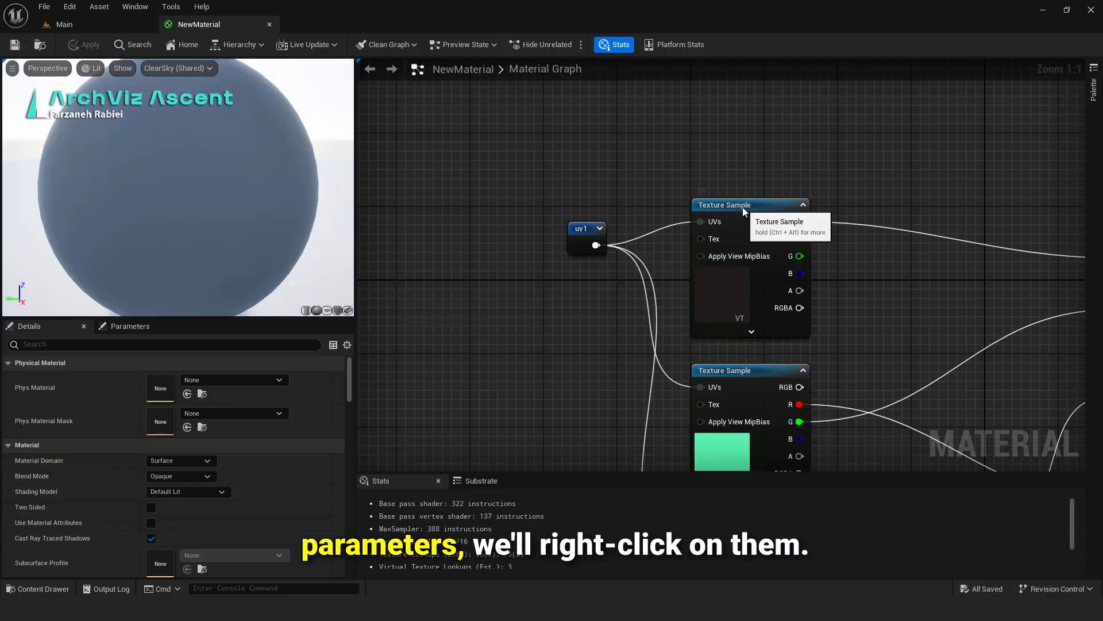
Step: Convert the base color texture sample to a parameter named bc
{"action": "left_click", "coordinate": [742, 208]}
{"action": "right_click", "coordinate": [742, 210]}
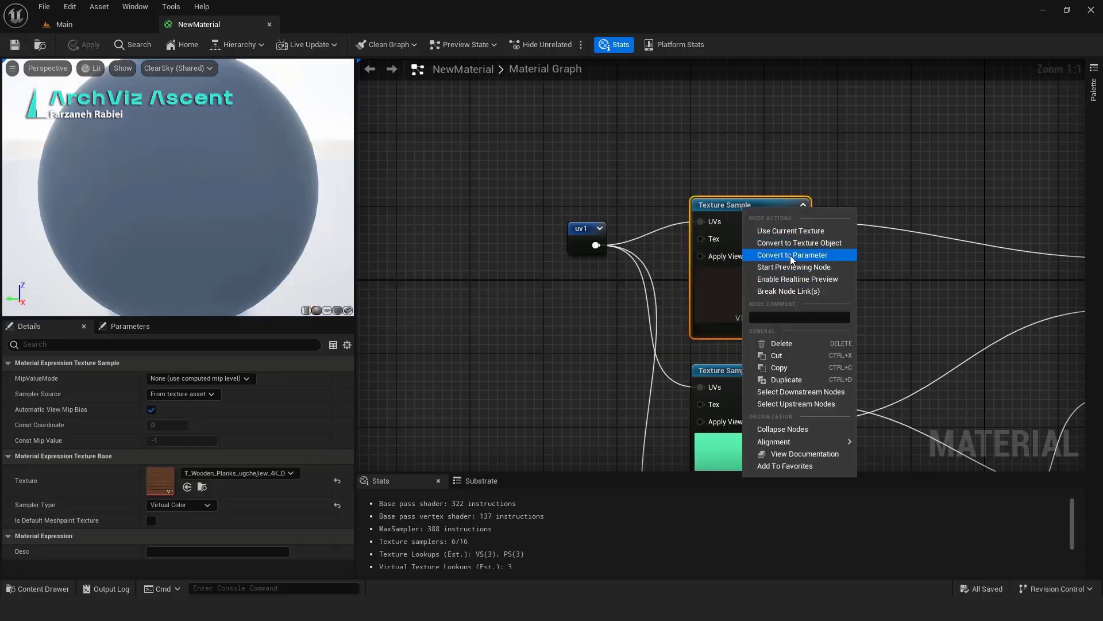
{"action": "left_click", "coordinate": [791, 254]}
{"action": "type", "text": "bc"}
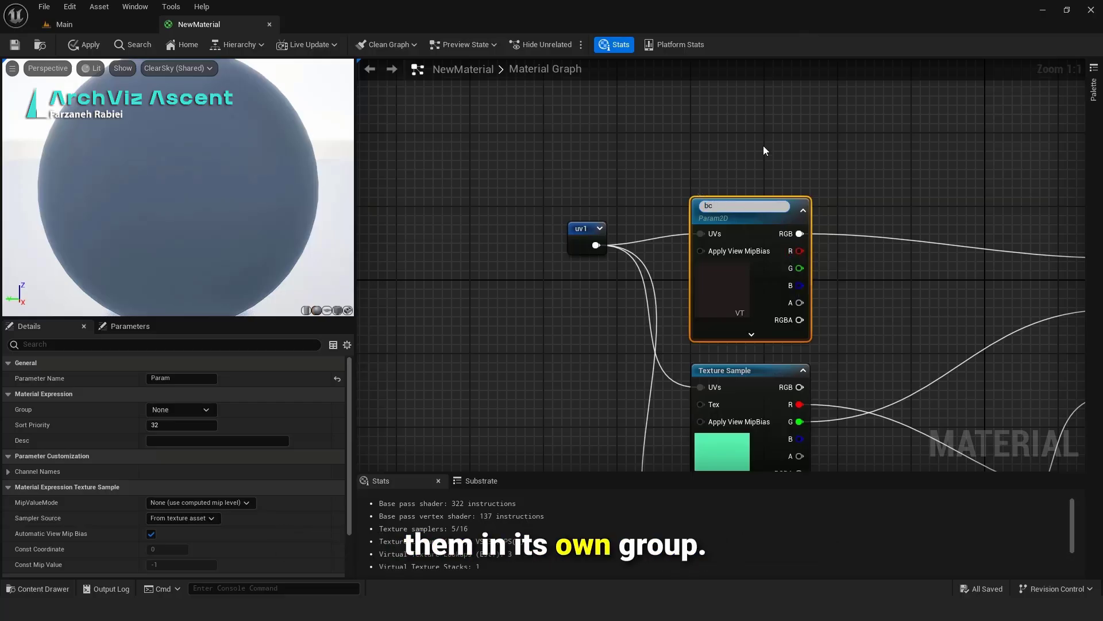
{"action": "key", "text": "Return"}
Step: Convert the mask texture sample to a parameter named rgb
{"action": "right_click", "coordinate": [743, 371]}
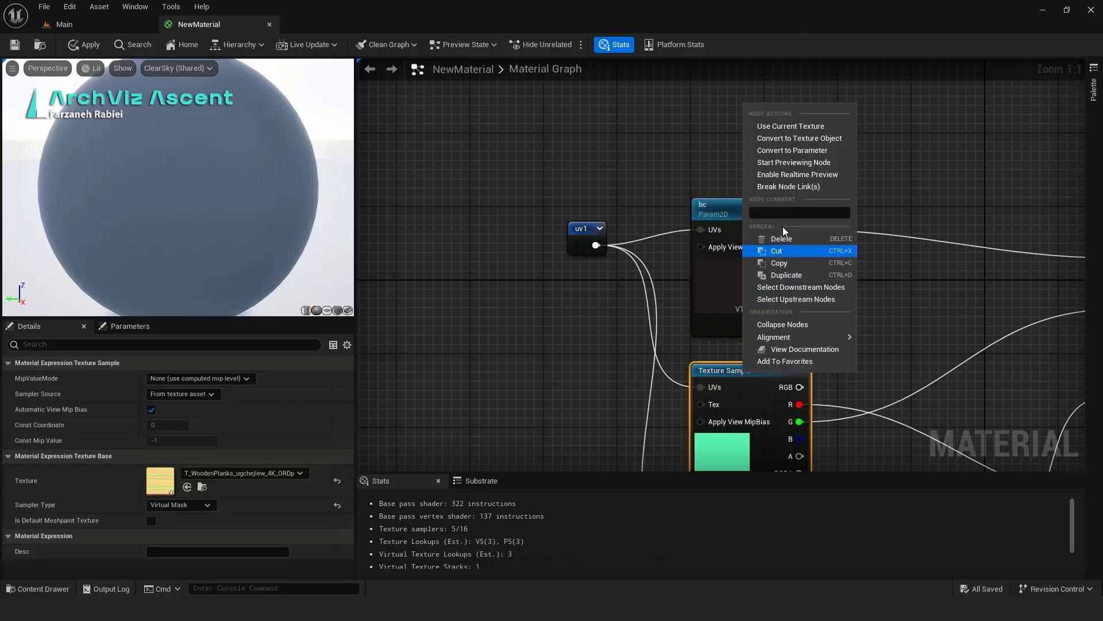
{"action": "left_click", "coordinate": [777, 151]}
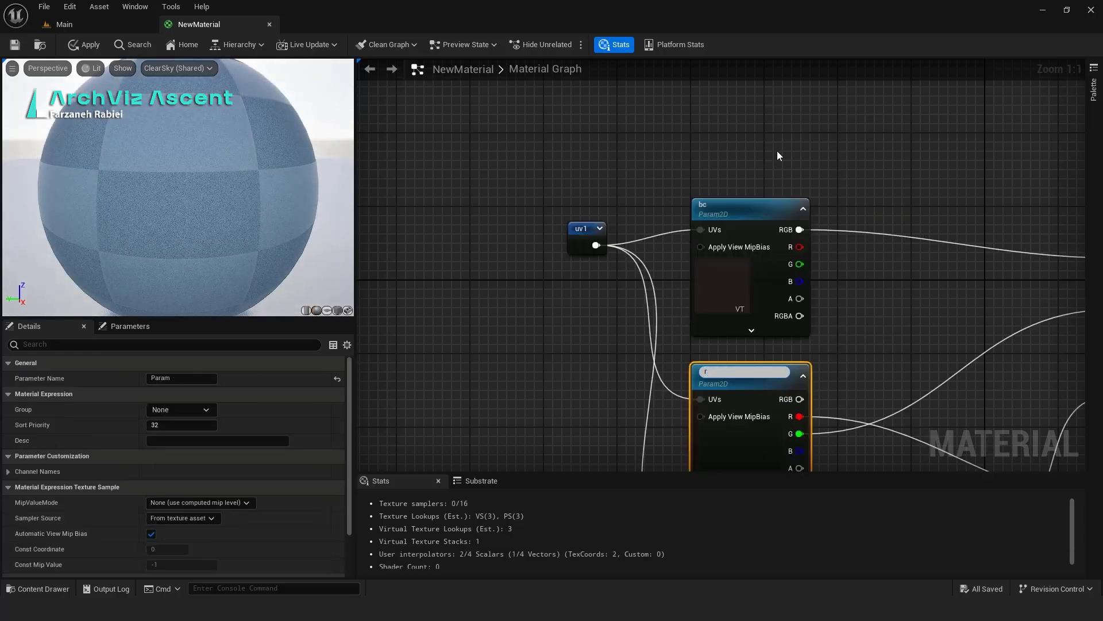
{"action": "left_click", "coordinate": [530, 297]}
{"action": "scroll", "coordinate": [552, 305], "scroll_direction": "down", "scroll_amount": 4}
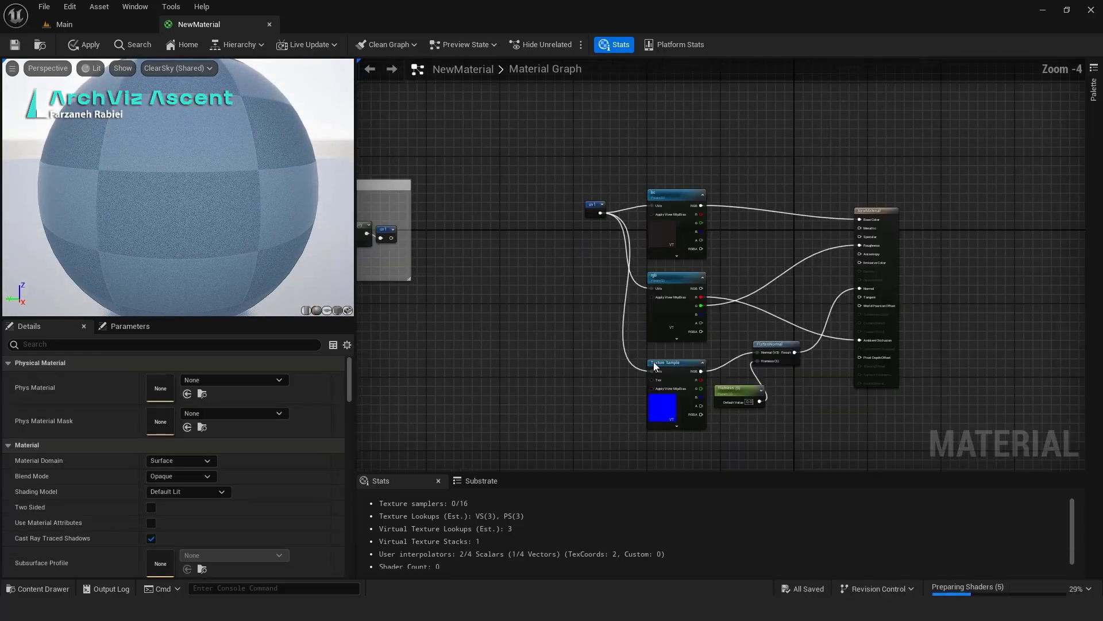
Step: Convert the normal texture sample to a parameter named no
{"action": "scroll", "coordinate": [658, 360], "scroll_direction": "up", "scroll_amount": 3}
{"action": "right_click", "coordinate": [670, 340]}
{"action": "left_click", "coordinate": [714, 119]}
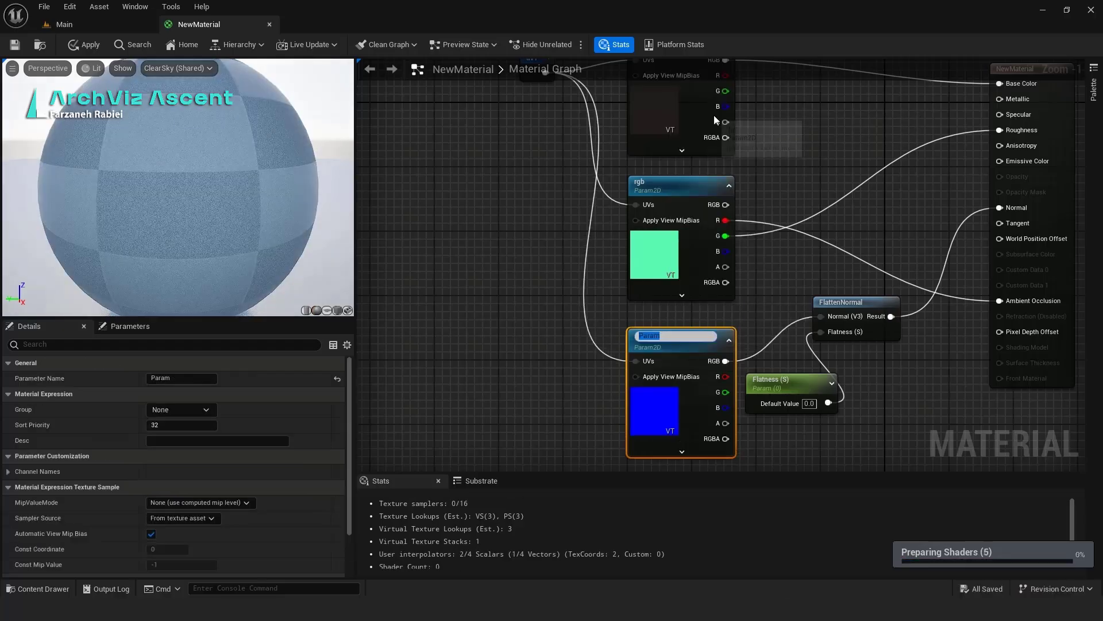
{"action": "type", "text": "ni"}
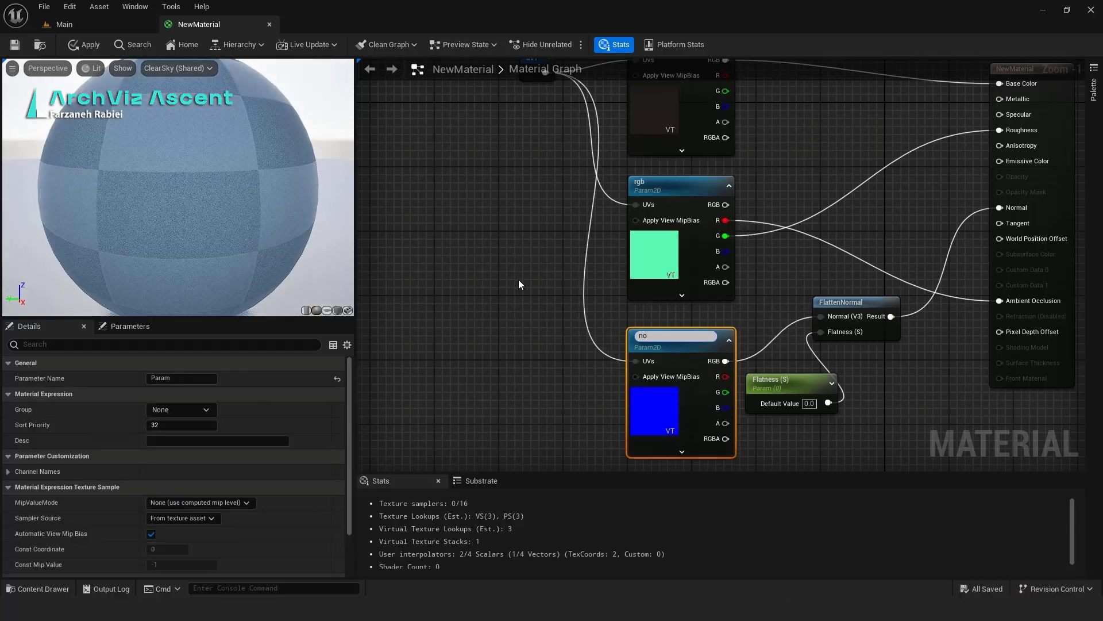
{"action": "left_click", "coordinate": [518, 279]}
Step: Assign the bc parameter to a group named Base color and the rgb parameter to a group named rgb
{"action": "scroll", "coordinate": [518, 279], "scroll_direction": "down", "scroll_amount": 2}
{"action": "left_click", "coordinate": [648, 116]}
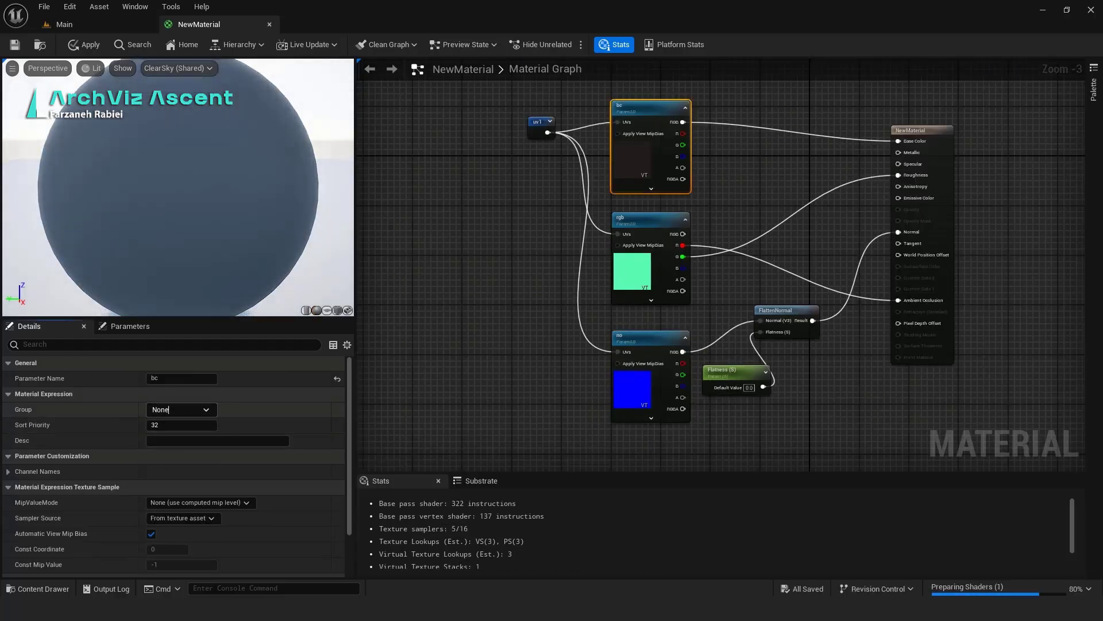
{"action": "left_click_drag", "start_coordinate": [174, 410], "coordinate": [123, 407]}
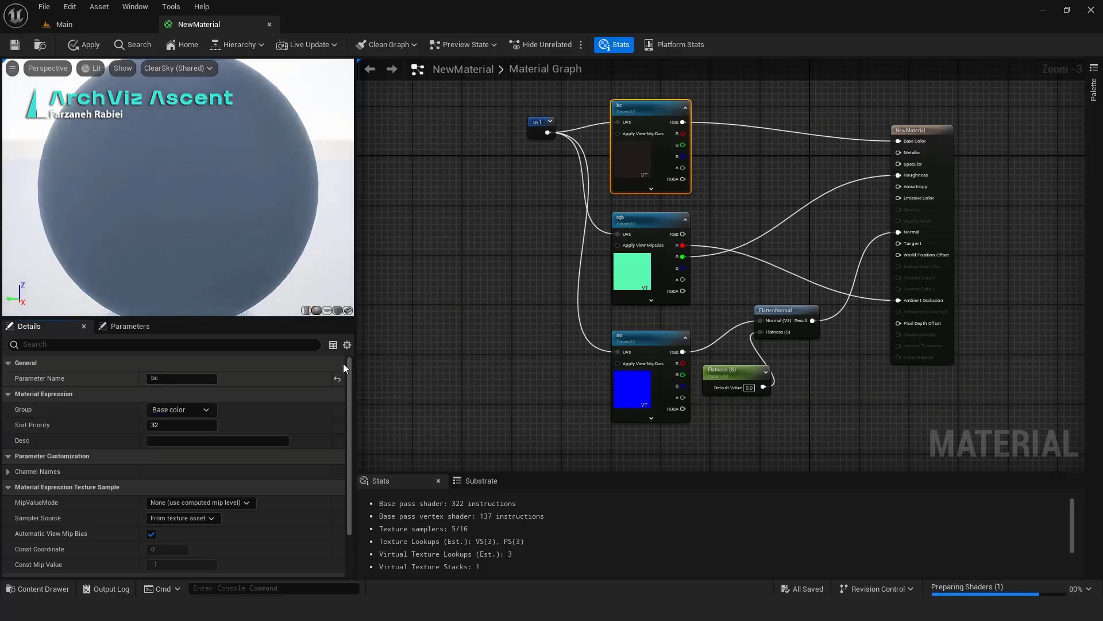
{"action": "left_click", "coordinate": [517, 287]}
{"action": "left_click", "coordinate": [636, 219]}
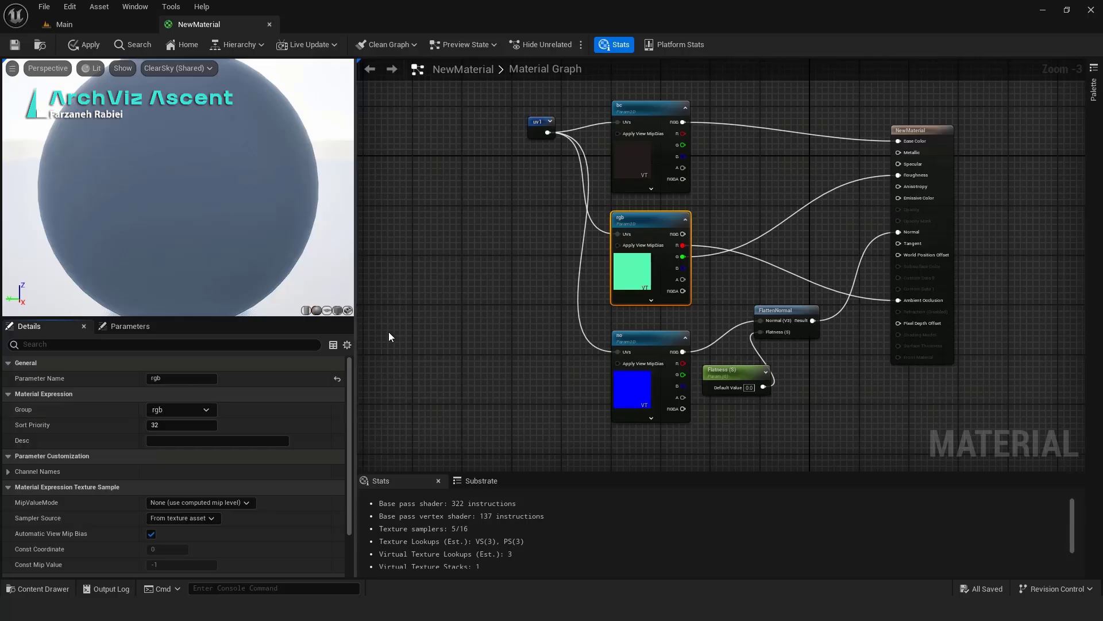
{"action": "left_click", "coordinate": [517, 339]}
Step: Assign the no texture parameter to a group named normal
{"action": "left_click", "coordinate": [656, 345]}
{"action": "left_click_drag", "start_coordinate": [176, 411], "coordinate": [131, 411]}
{"action": "type", "text": "no"}
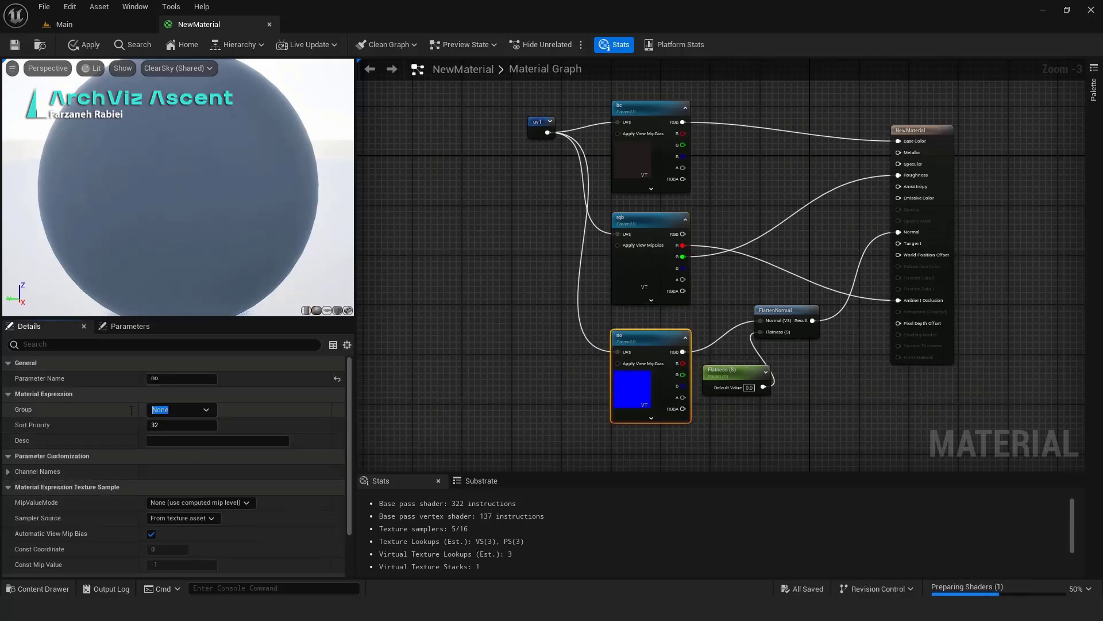
{"action": "key", "text": "Return"}
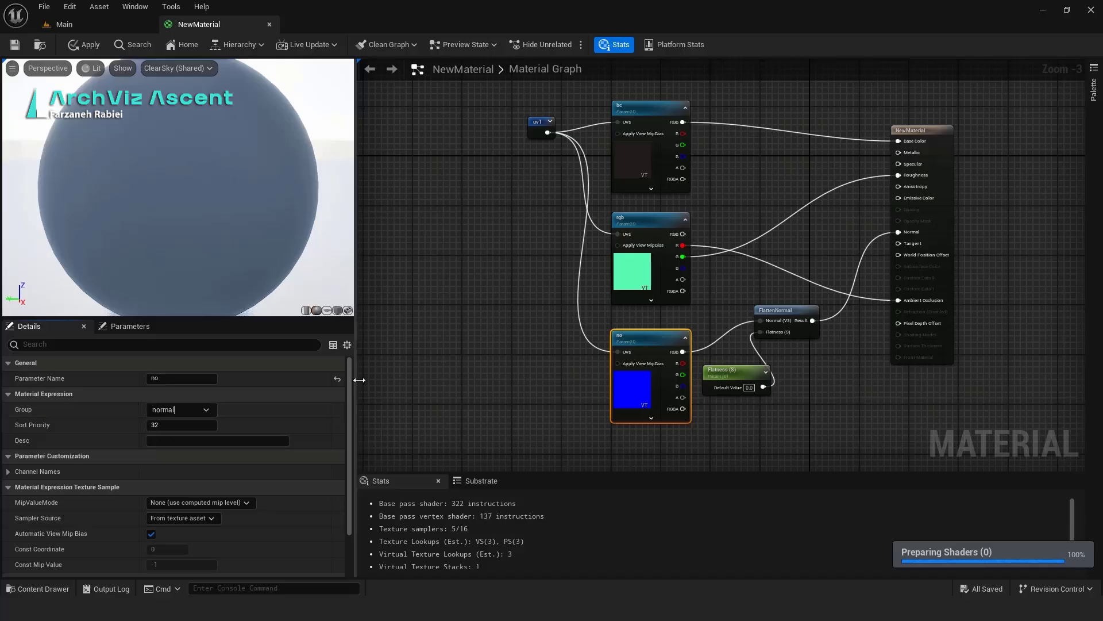
{"action": "left_click", "coordinate": [516, 354]}
Step: Put the Flatness (S) parameter in the normal group, then save and close the material
{"action": "left_click", "coordinate": [727, 370]}
{"action": "left_click", "coordinate": [201, 475]}
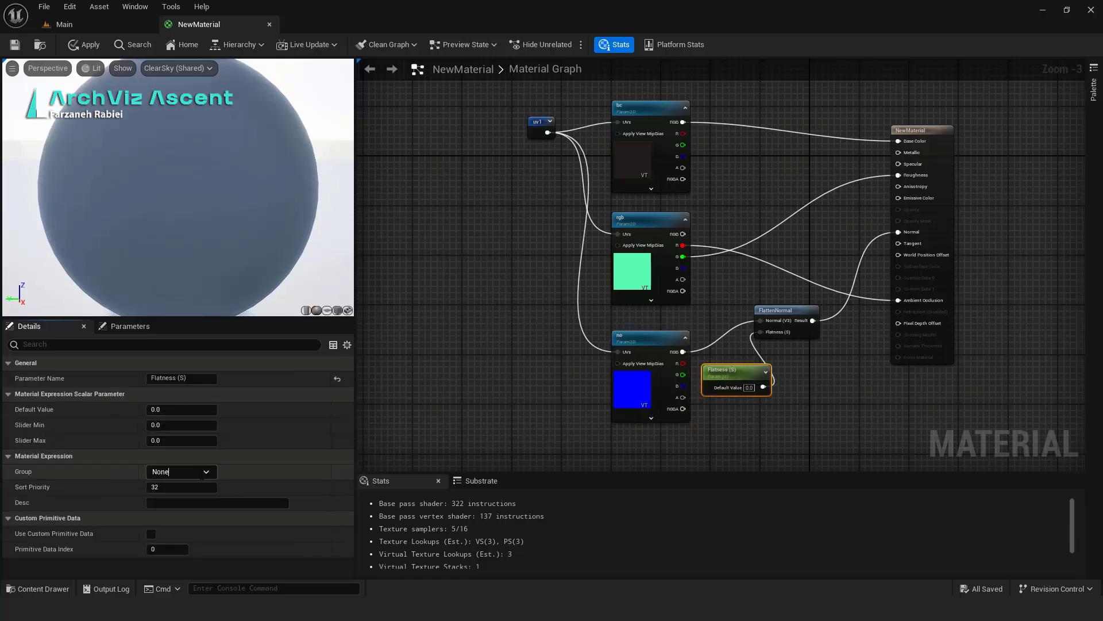
{"action": "left_click", "coordinate": [207, 473]}
{"action": "left_click", "coordinate": [174, 501]}
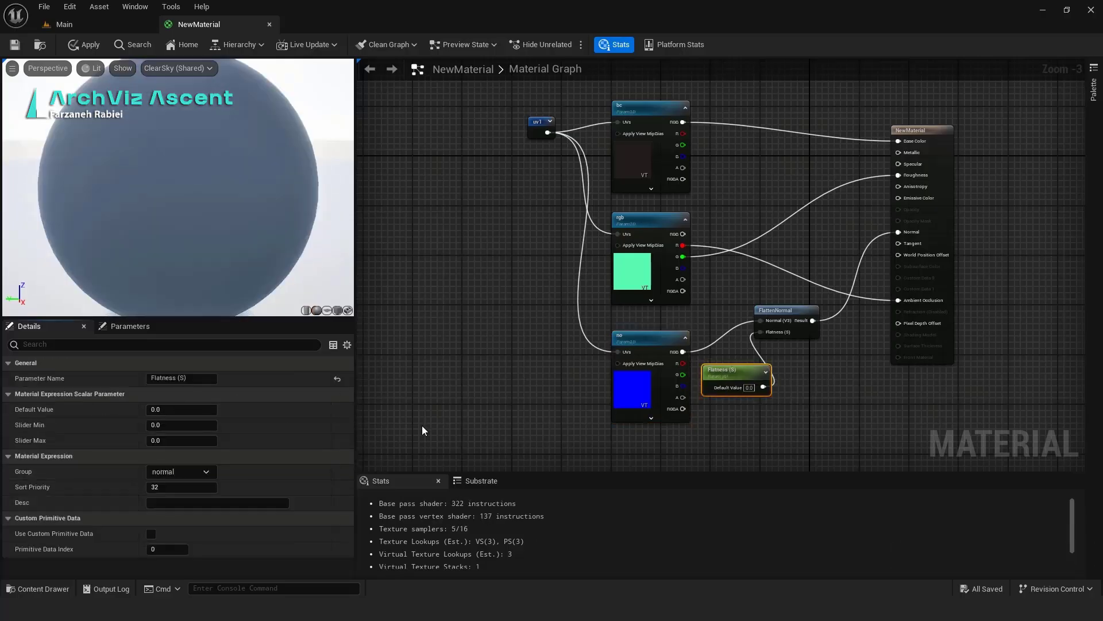
{"action": "left_click", "coordinate": [423, 430]}
{"action": "left_click", "coordinate": [15, 44]}
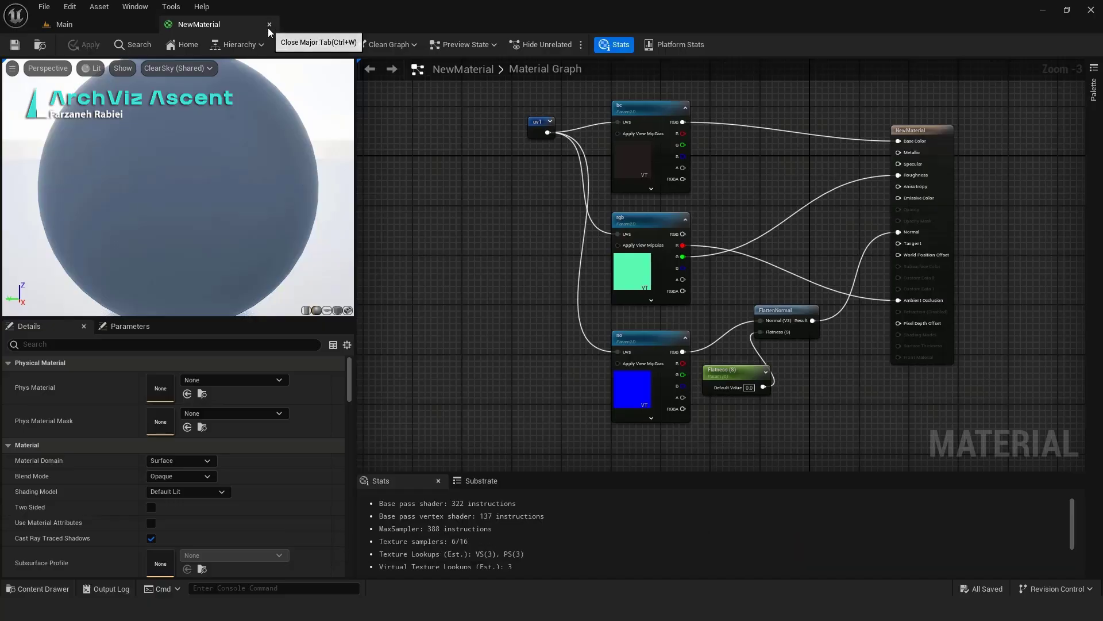
{"action": "left_click", "coordinate": [269, 24]}
Step: Apply NewMaterial to the floor, then create a material instance from it and assign that instance to the floor instead
{"action": "left_click_drag", "start_coordinate": [227, 418], "coordinate": [450, 300]}
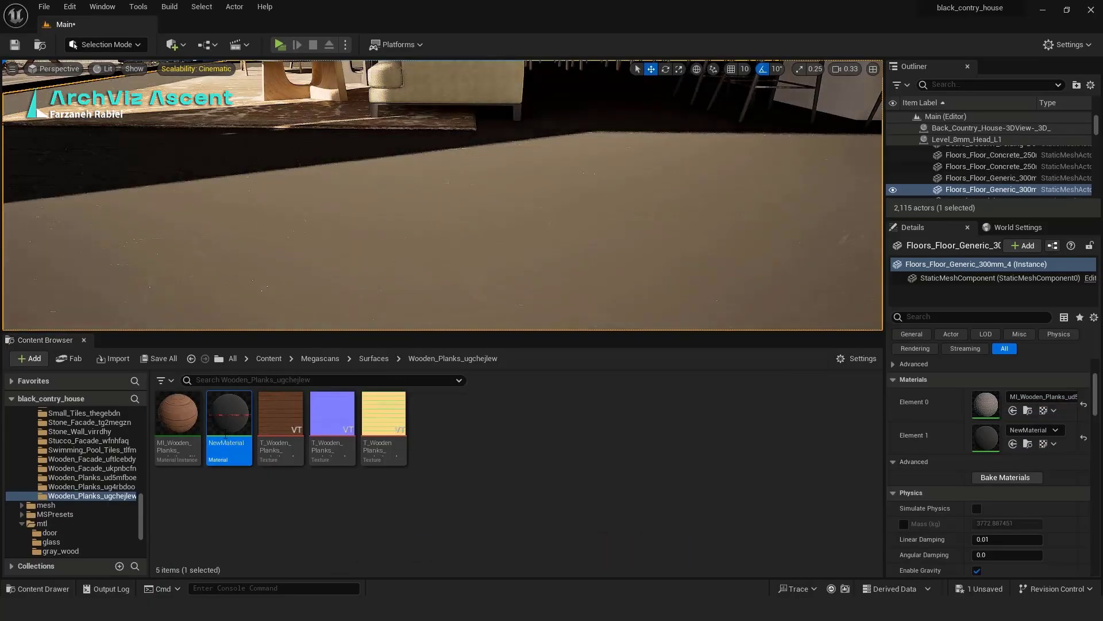
{"action": "right_click", "coordinate": [229, 419]}
{"action": "left_click", "coordinate": [270, 165]}
{"action": "key", "text": "Return"}
{"action": "left_click_drag", "start_coordinate": [280, 413], "coordinate": [388, 247]}
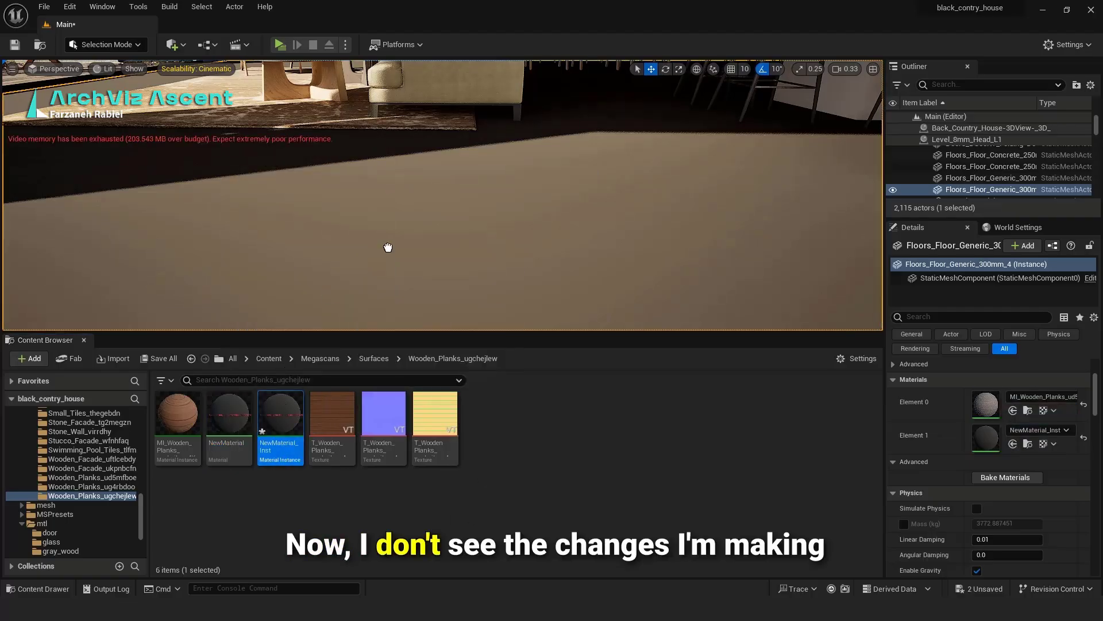
Step: Open NewMaterial_Inst and undock its editor into a floating window over the level editor
{"action": "double_click", "coordinate": [279, 421]}
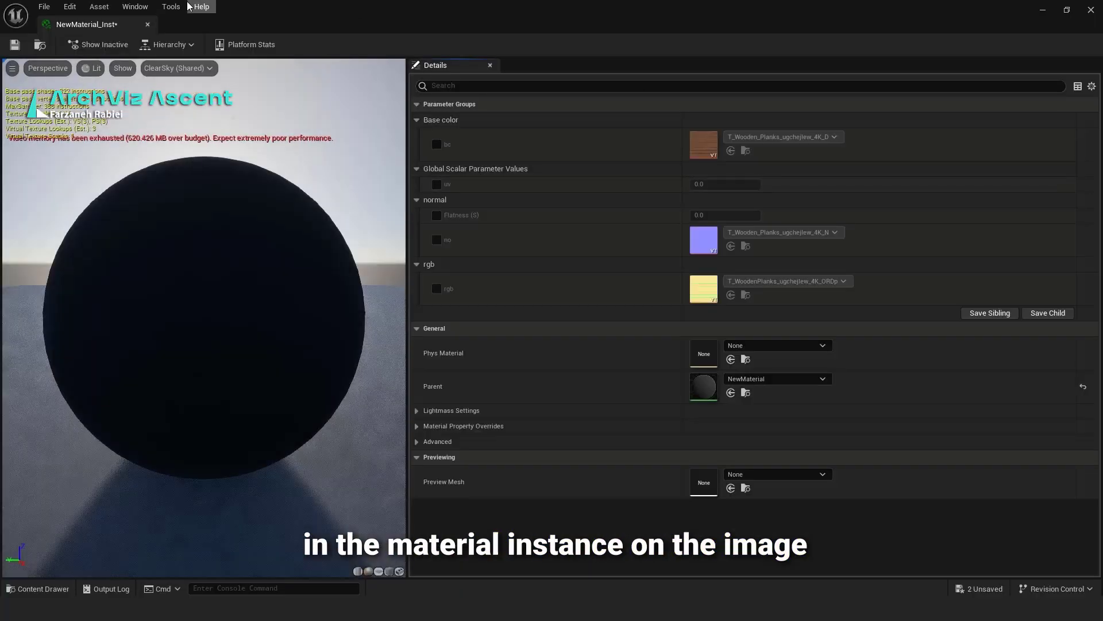
{"action": "left_click_drag", "start_coordinate": [107, 24], "coordinate": [620, 95]}
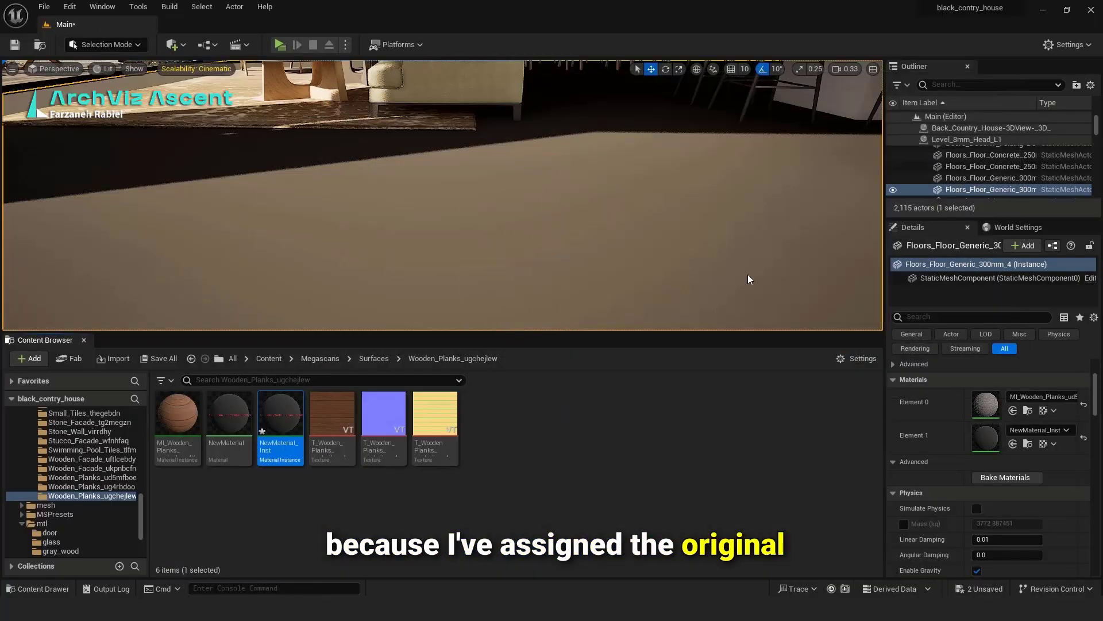
{"action": "left_click_drag", "start_coordinate": [790, 341], "coordinate": [793, 571]}
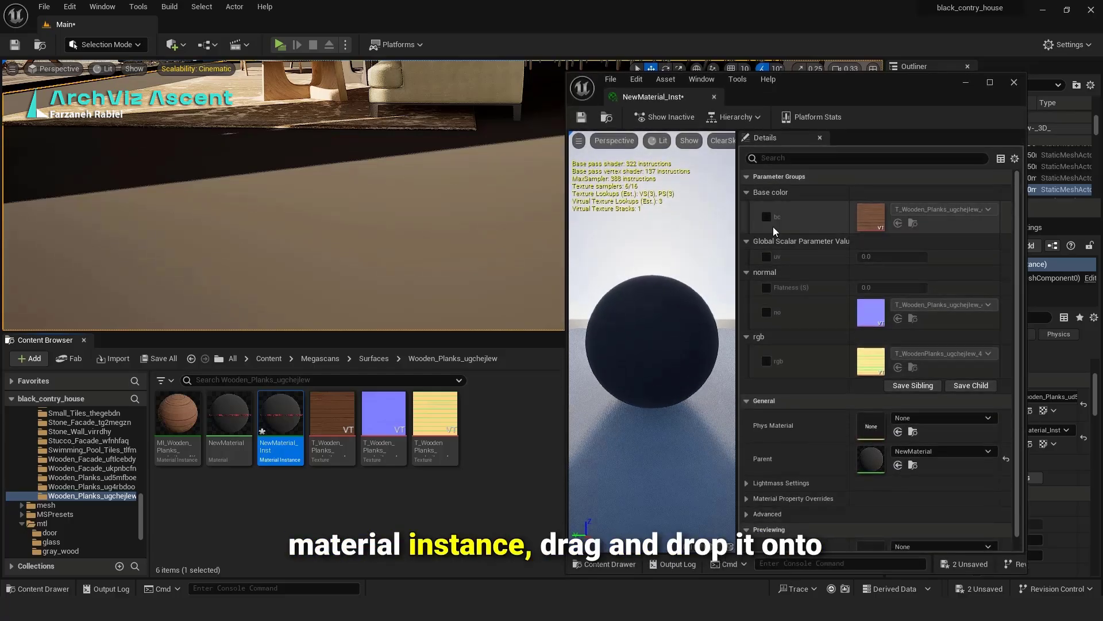
Step: Enable the uv, bc, rgb, no and Flatness (S) parameter overrides in the material instance
{"action": "left_click", "coordinate": [766, 256]}
{"action": "left_click", "coordinate": [766, 217]}
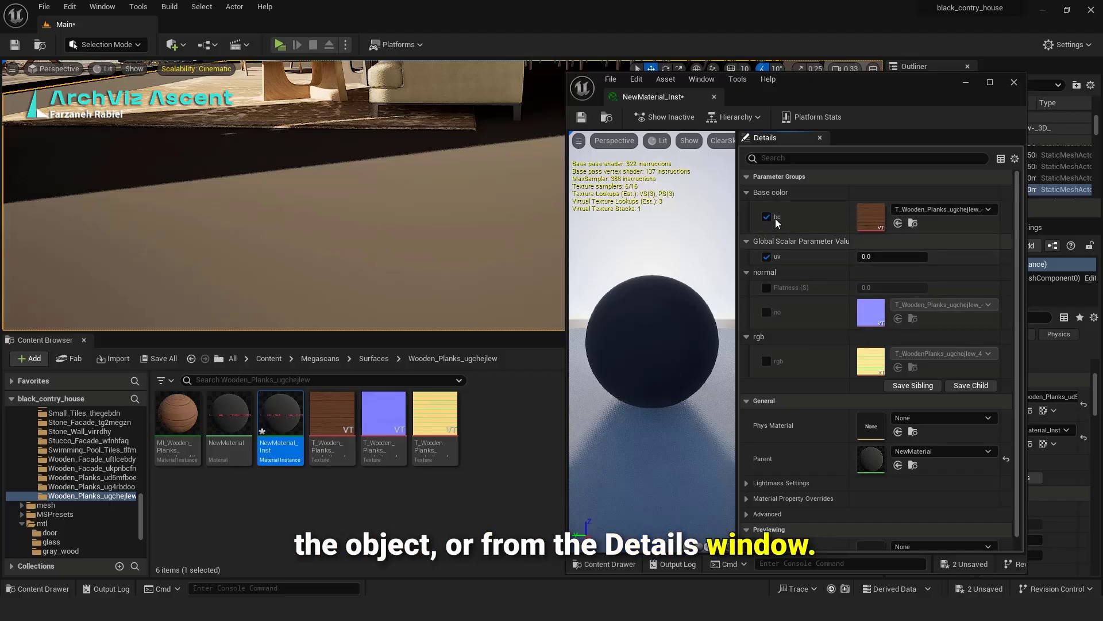
{"action": "left_click", "coordinate": [766, 361]}
{"action": "left_click", "coordinate": [767, 312]}
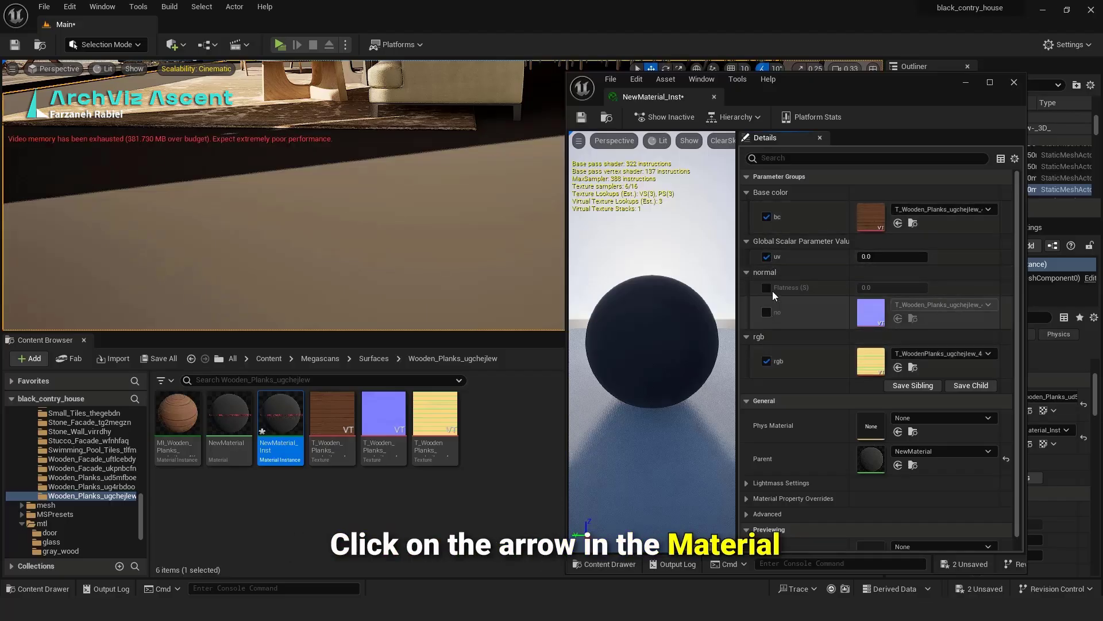
{"action": "left_click", "coordinate": [767, 287]}
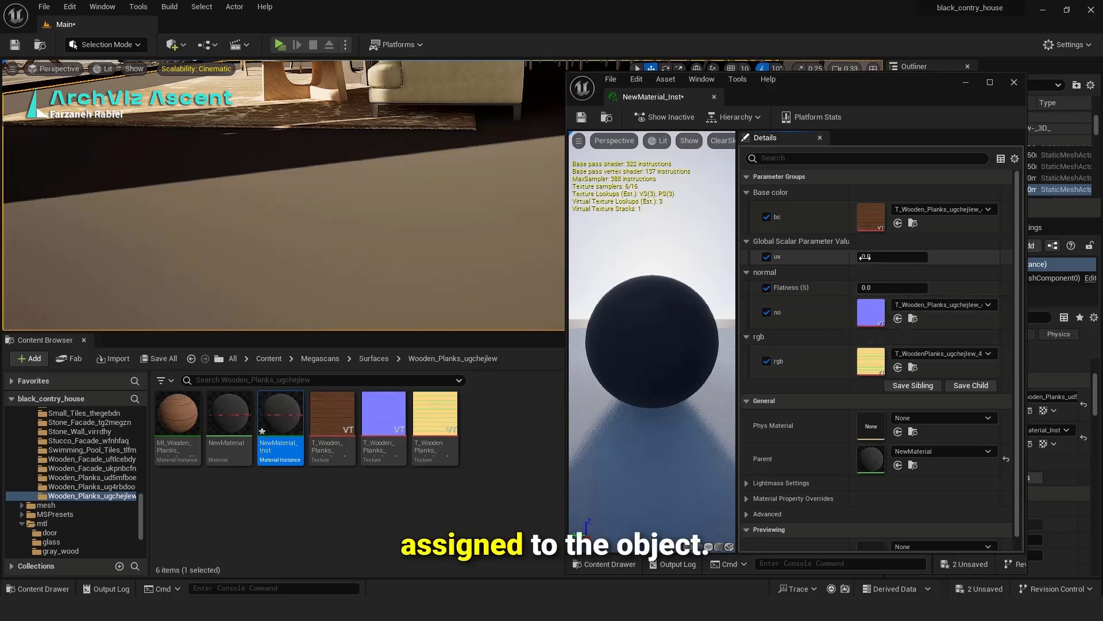
Step: Adjust the instance's uv tiling to about 0.592 while checking the plank scale on the floor
{"action": "left_click_drag", "start_coordinate": [866, 257], "coordinate": [915, 257]}
{"action": "scroll", "coordinate": [353, 275], "scroll_direction": "down", "scroll_amount": 3}
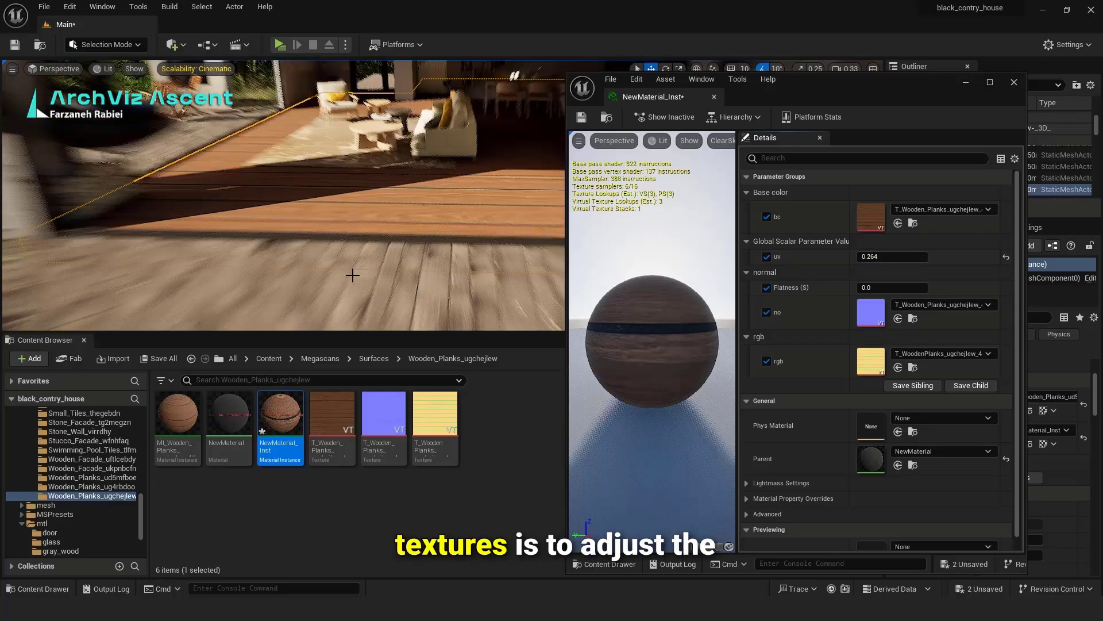
{"action": "mouse_move", "coordinate": [353, 275]}
{"action": "right_mouse_down"}
{"action": "mouse_move", "coordinate": [379, 241]}
{"action": "mouse_move", "coordinate": [355, 257]}
{"action": "right_mouse_up"}
{"action": "scroll", "coordinate": [379, 242], "scroll_direction": "up", "scroll_amount": 2}
{"action": "left_click_drag", "start_coordinate": [880, 257], "coordinate": [918, 257]}
{"action": "scroll", "coordinate": [294, 276], "scroll_direction": "up", "scroll_amount": 3}
{"action": "mouse_move", "coordinate": [294, 275]}
{"action": "right_mouse_down"}
{"action": "mouse_move", "coordinate": [327, 266]}
{"action": "mouse_move", "coordinate": [313, 287]}
{"action": "mouse_move", "coordinate": [294, 276]}
{"action": "right_mouse_up"}
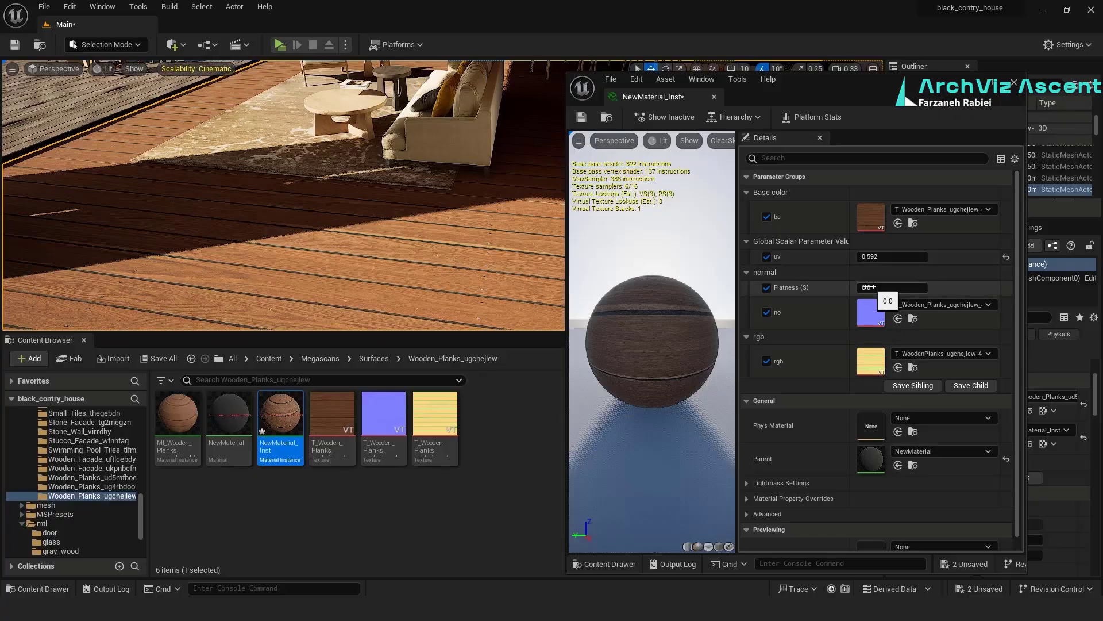
Step: Raise the material instance's Flatness (S) to about 2.257 while checking the floor's relief, and close the instance editor
{"action": "left_click_drag", "start_coordinate": [879, 288], "coordinate": [912, 288]}
{"action": "scroll", "coordinate": [345, 247], "scroll_direction": "up", "scroll_amount": 3}
{"action": "right_click_drag", "start_coordinate": [345, 247], "coordinate": [385, 244]}
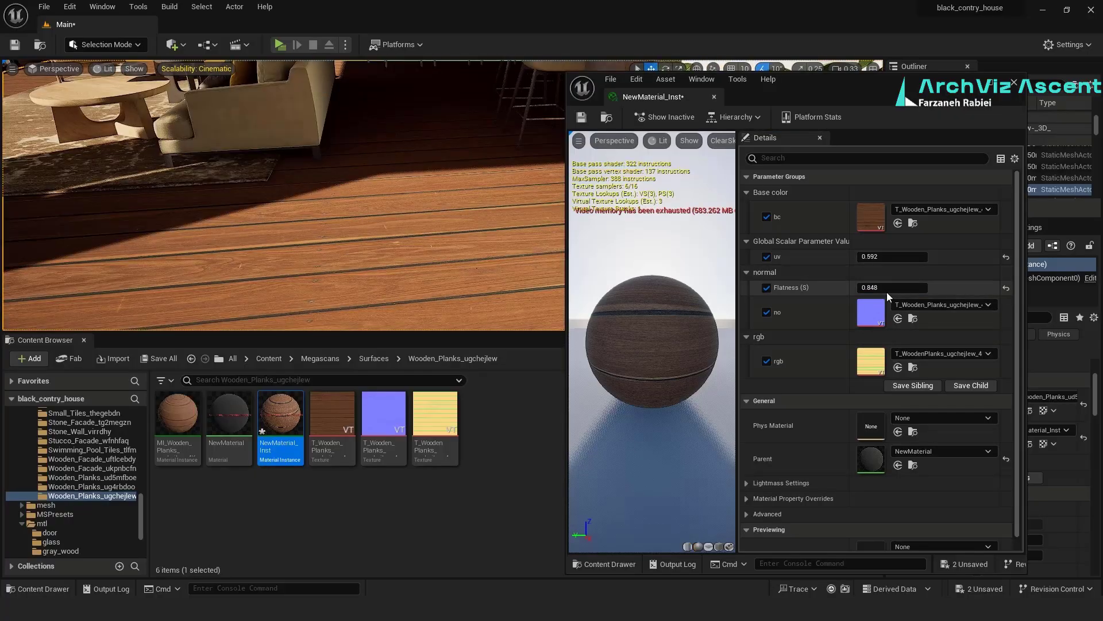
{"action": "left_click_drag", "start_coordinate": [890, 291], "coordinate": [850, 288]}
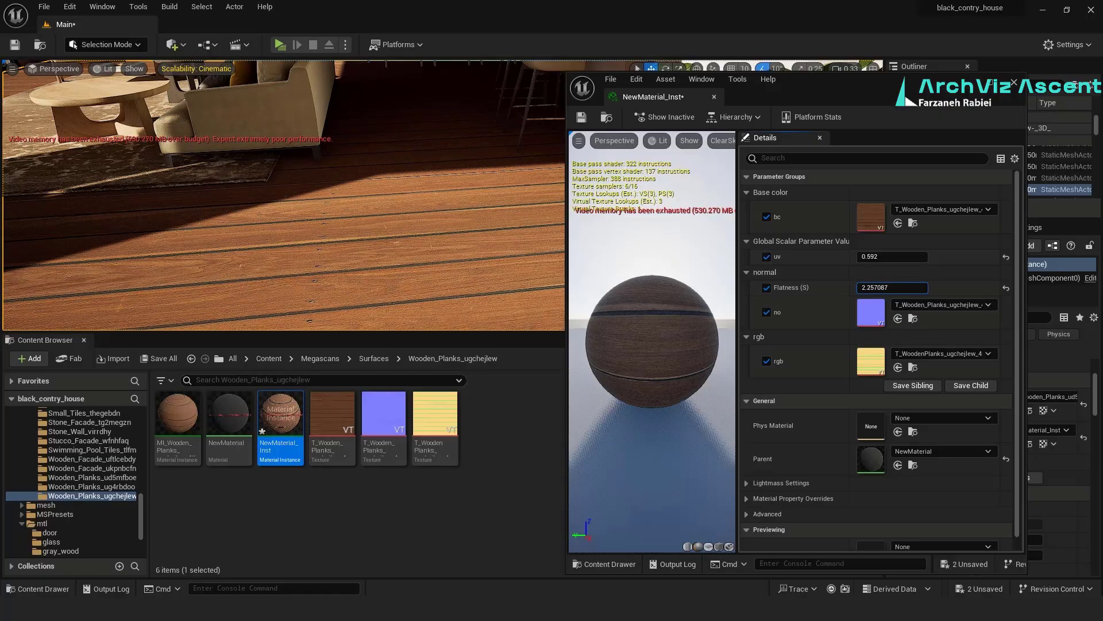
{"action": "left_click", "coordinate": [713, 97]}
Step: Switch the level editor to Modeling mode, close the Content Browser to free space, and show the UVs tools
{"action": "right_click_drag", "start_coordinate": [437, 195], "coordinate": [322, 155]}
{"action": "left_click", "coordinate": [126, 46]}
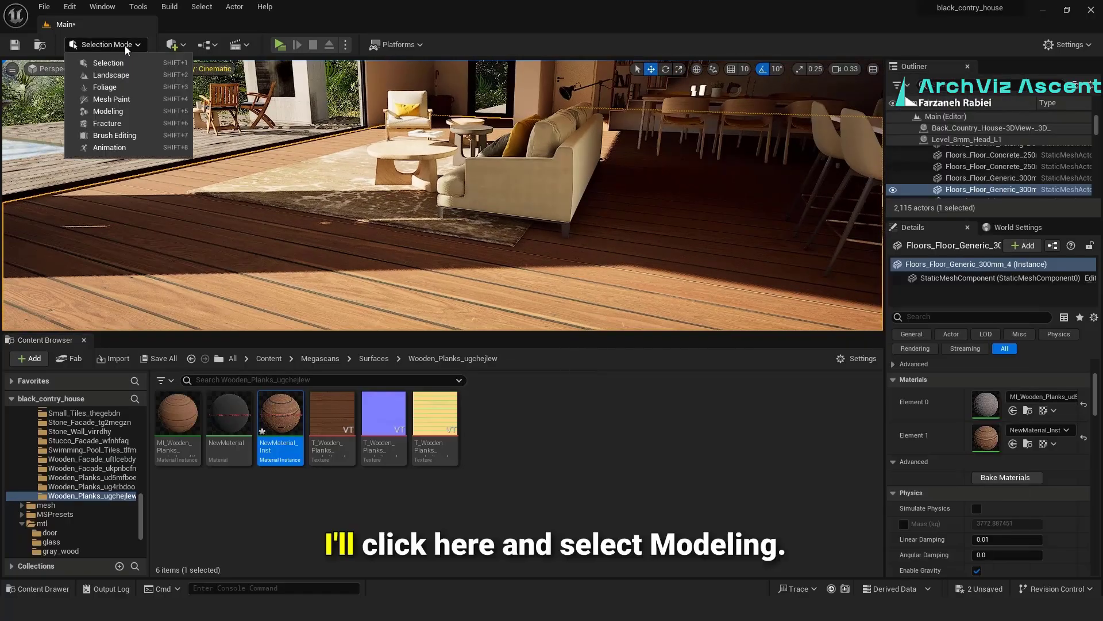
{"action": "left_click", "coordinate": [122, 112]}
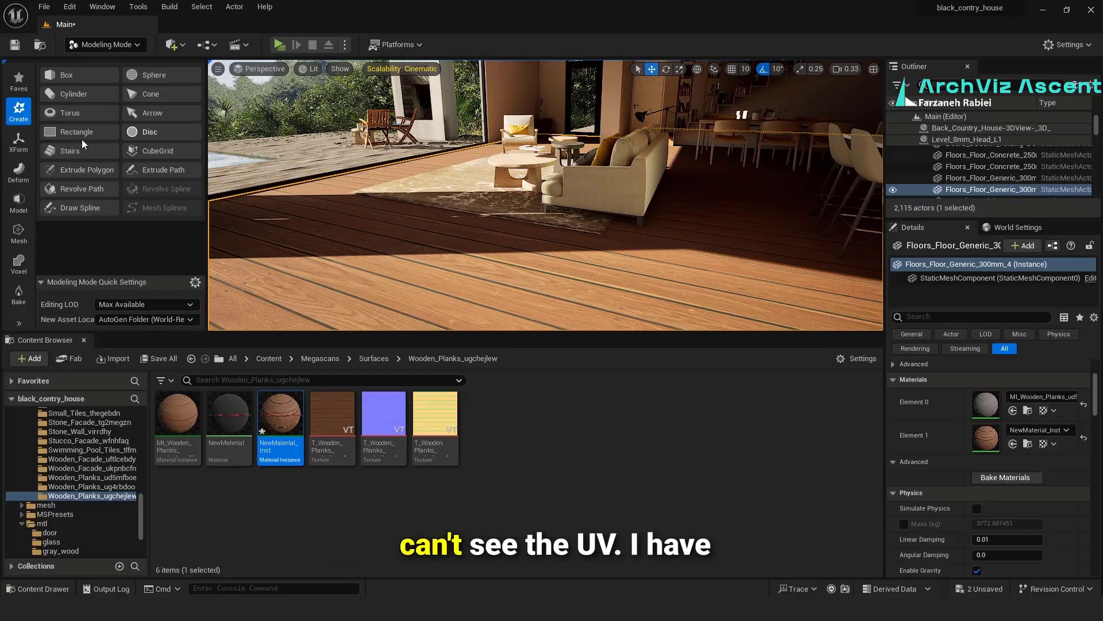
{"action": "left_click", "coordinate": [19, 323]}
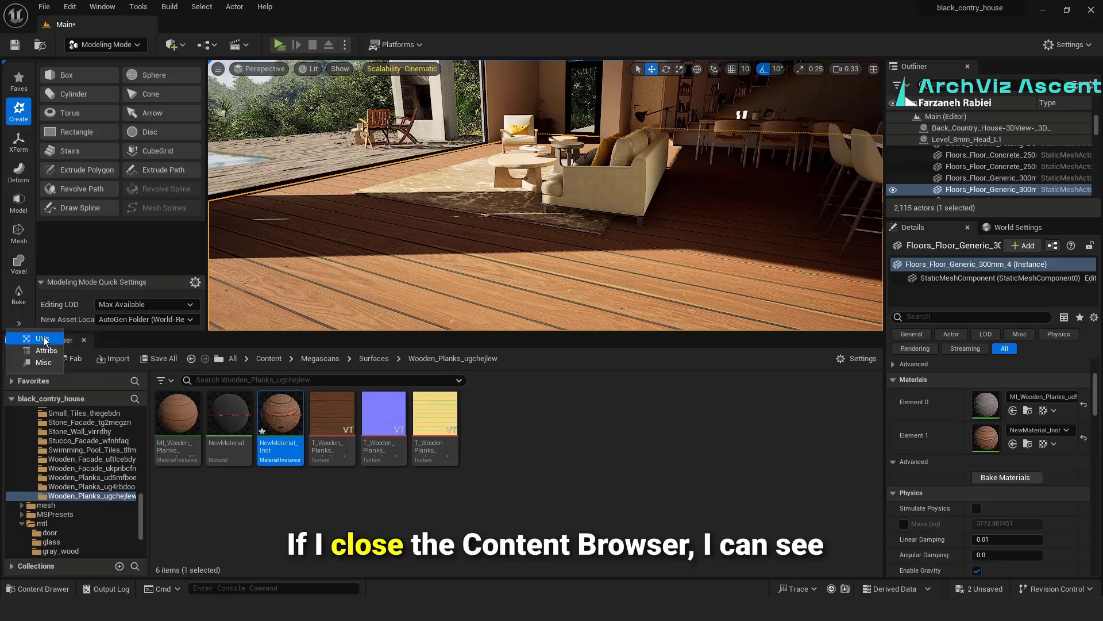
{"action": "left_click", "coordinate": [84, 339]}
{"action": "left_click", "coordinate": [83, 340]}
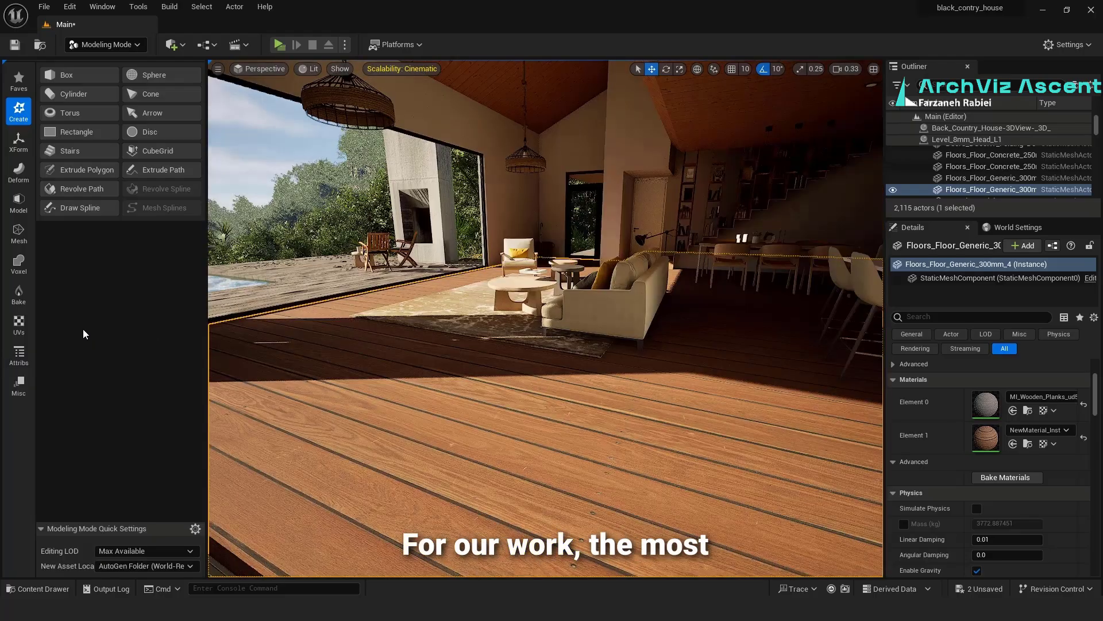
{"action": "left_click", "coordinate": [17, 327]}
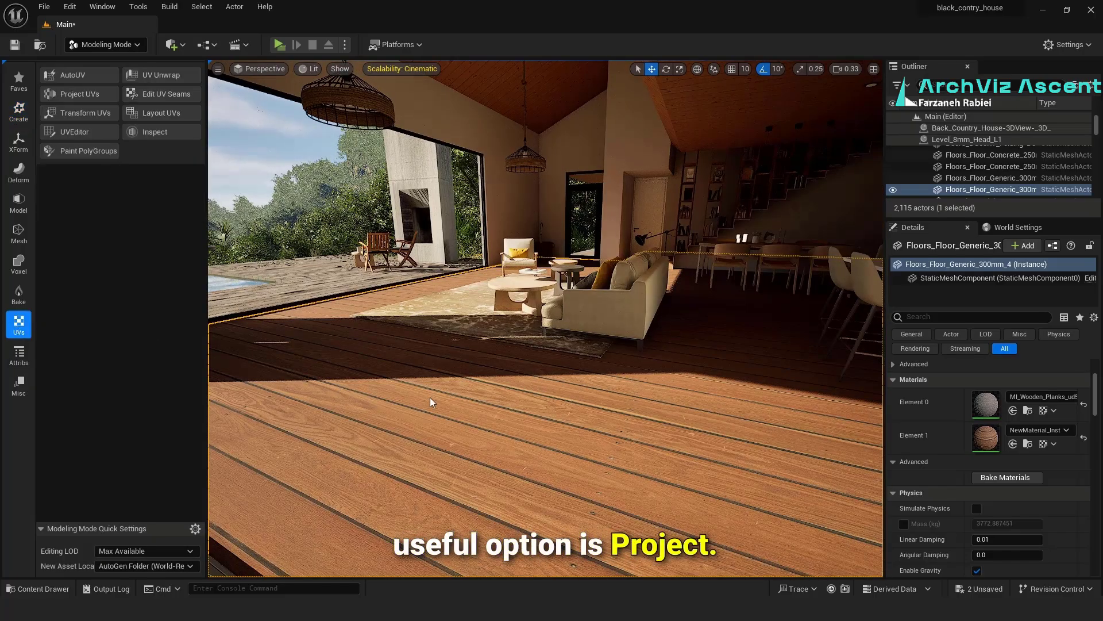
{"action": "left_click", "coordinate": [92, 94]}
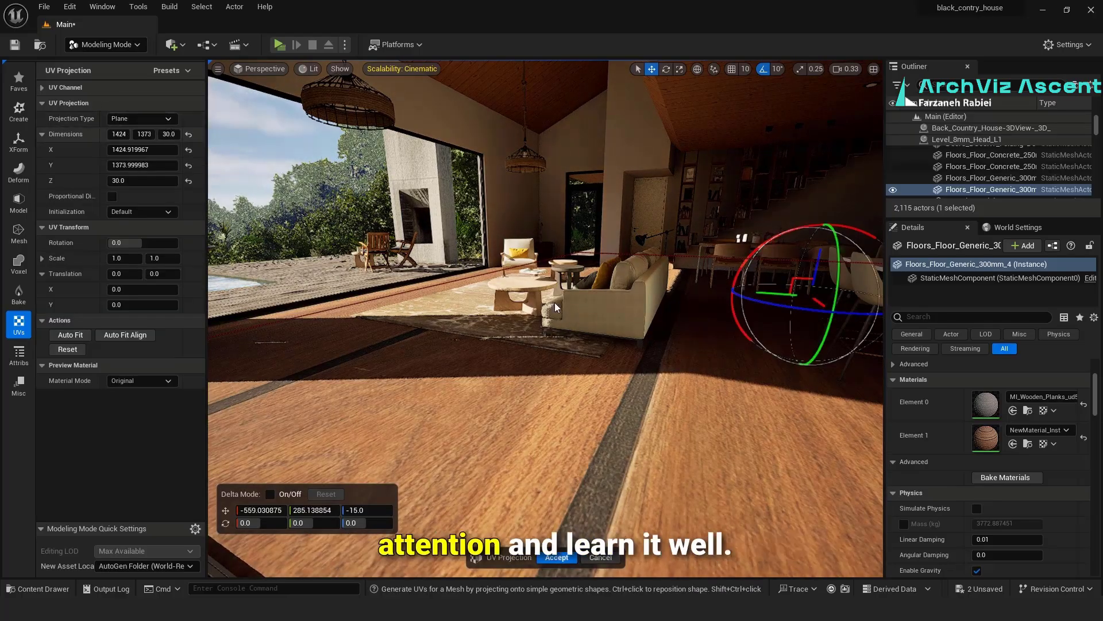
{"action": "right_click_drag", "start_coordinate": [593, 329], "coordinate": [638, 370]}
{"action": "scroll", "coordinate": [593, 329], "scroll_direction": "down", "scroll_amount": 3}
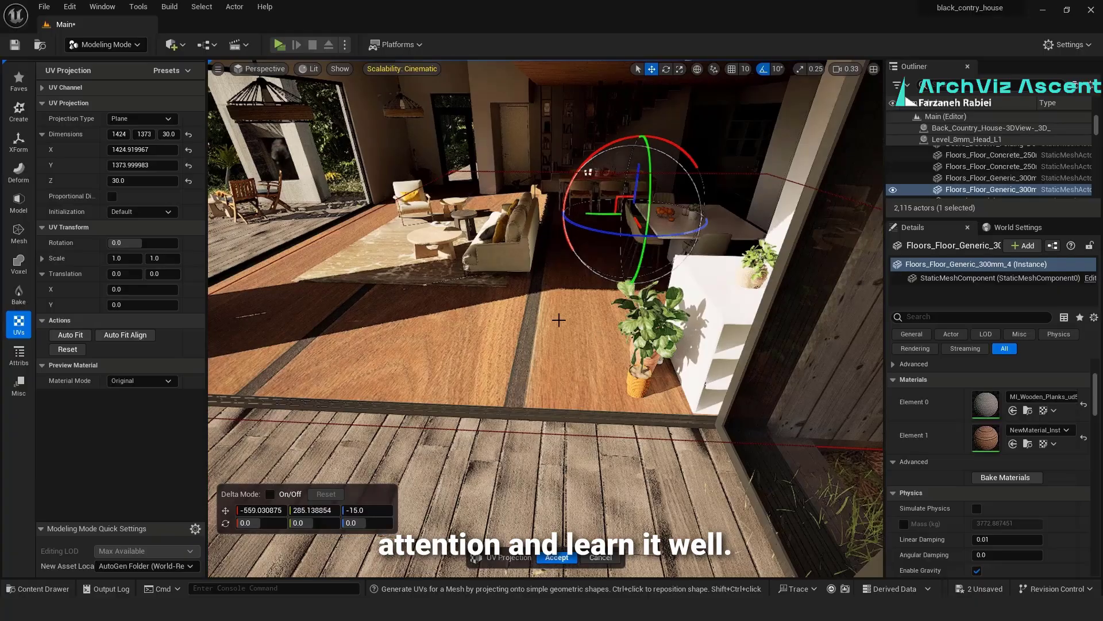
{"action": "right_click", "coordinate": [439, 298]}
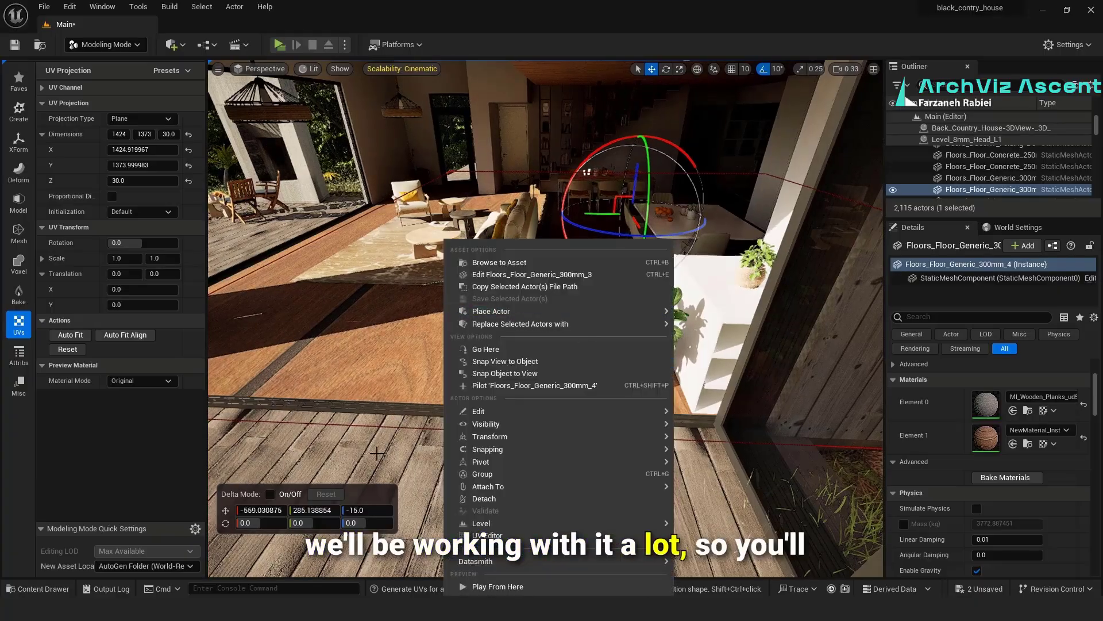
{"action": "left_click", "coordinate": [378, 454]}
{"action": "scroll", "coordinate": [481, 339], "scroll_direction": "down", "scroll_amount": 6}
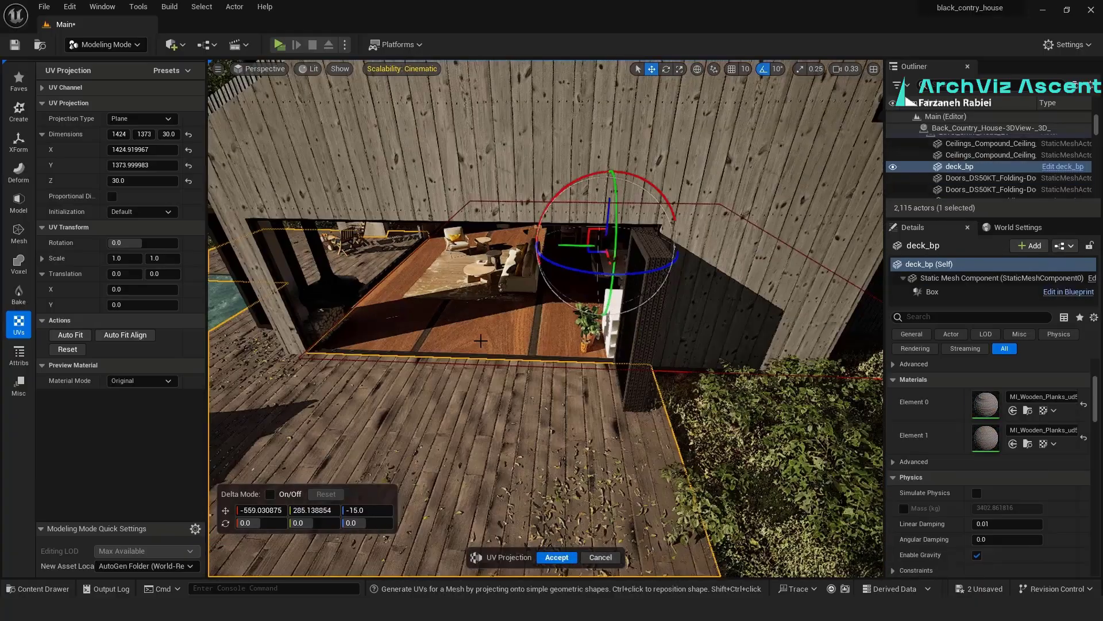
{"action": "scroll", "coordinate": [448, 336], "scroll_direction": "up", "scroll_amount": 4}
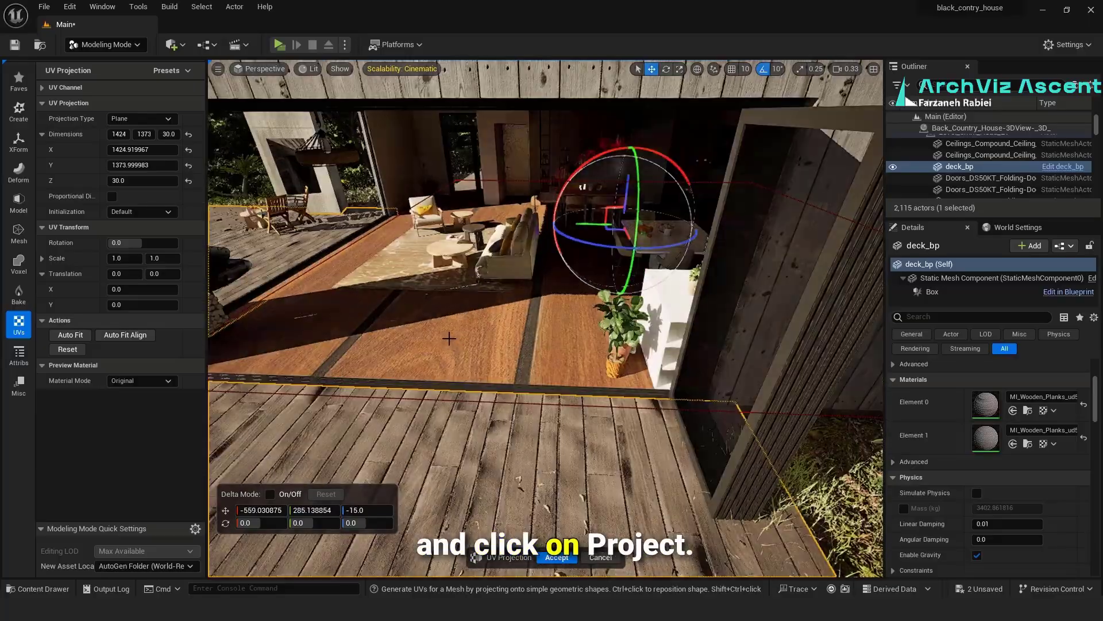
{"action": "mouse_move", "coordinate": [449, 336]}
{"action": "right_mouse_down"}
{"action": "mouse_move", "coordinate": [371, 333]}
{"action": "mouse_move", "coordinate": [439, 337]}
{"action": "right_mouse_up"}
{"action": "right_click_drag", "start_coordinate": [495, 554], "coordinate": [530, 550]}
{"action": "left_click", "coordinate": [601, 557]}
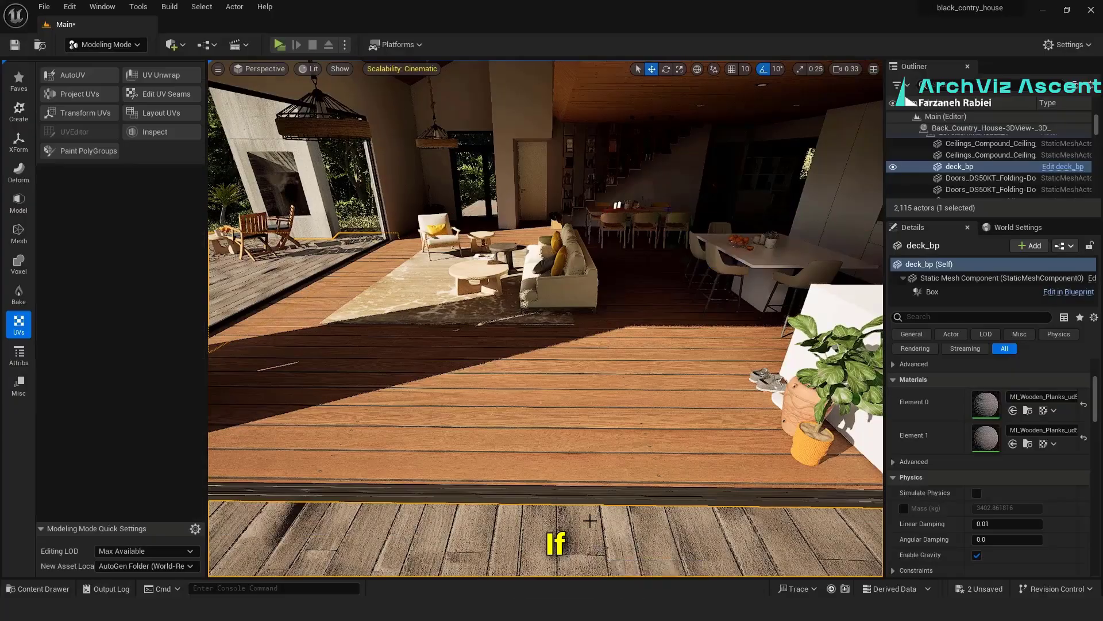
Step: Select the interior wood floor, start Project UVs on it, and reset the projection dimensions to the default 100
{"action": "left_click", "coordinate": [551, 425]}
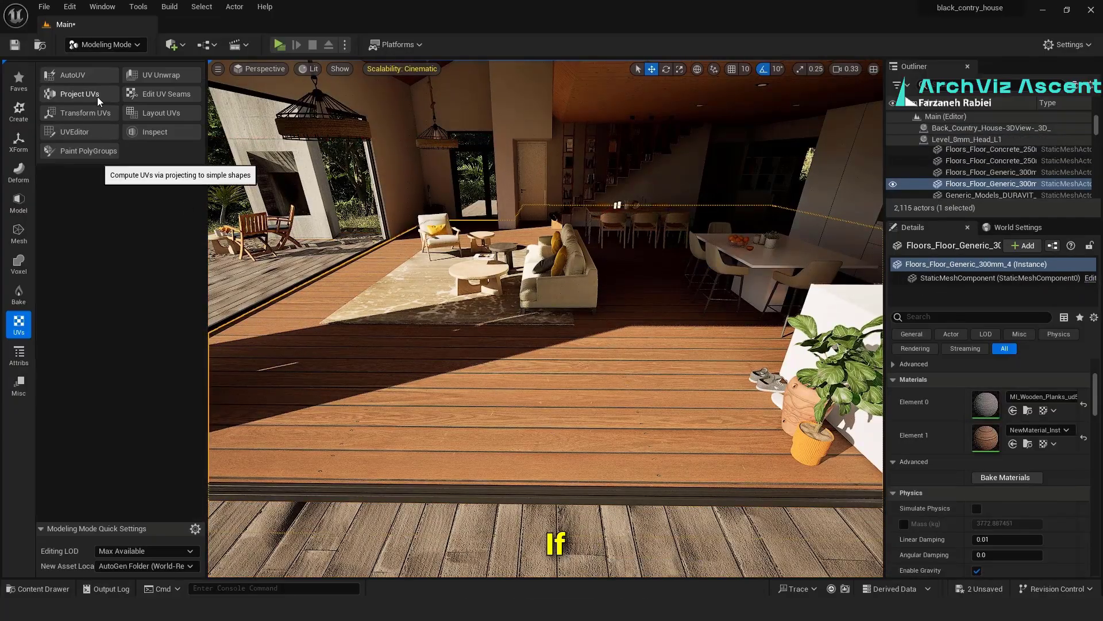
{"action": "left_click", "coordinate": [80, 94]}
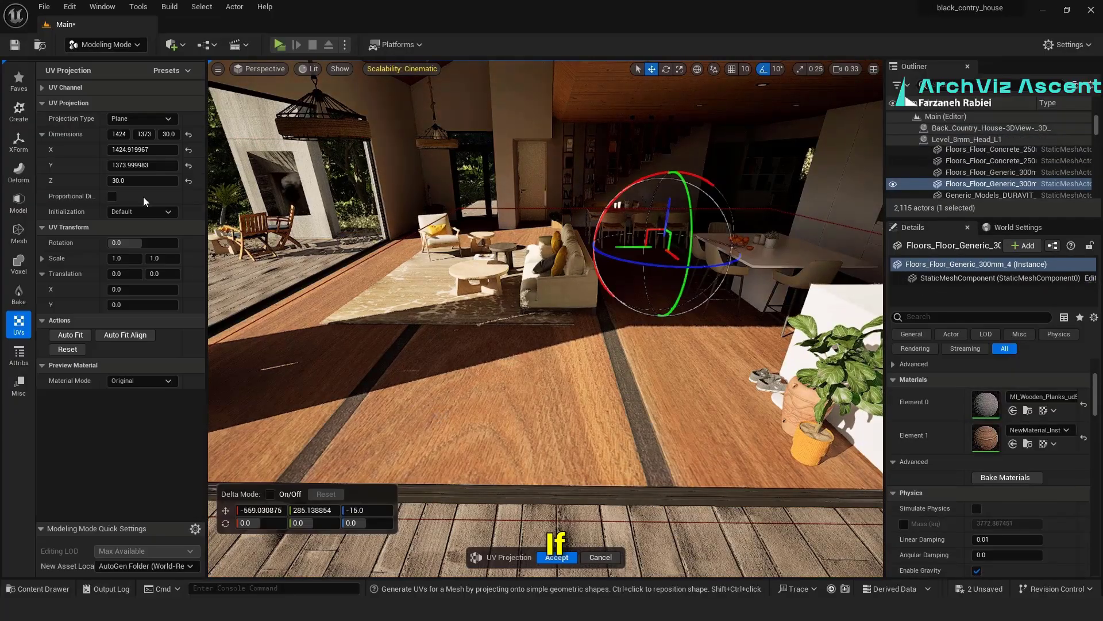
{"action": "left_click", "coordinate": [188, 134]}
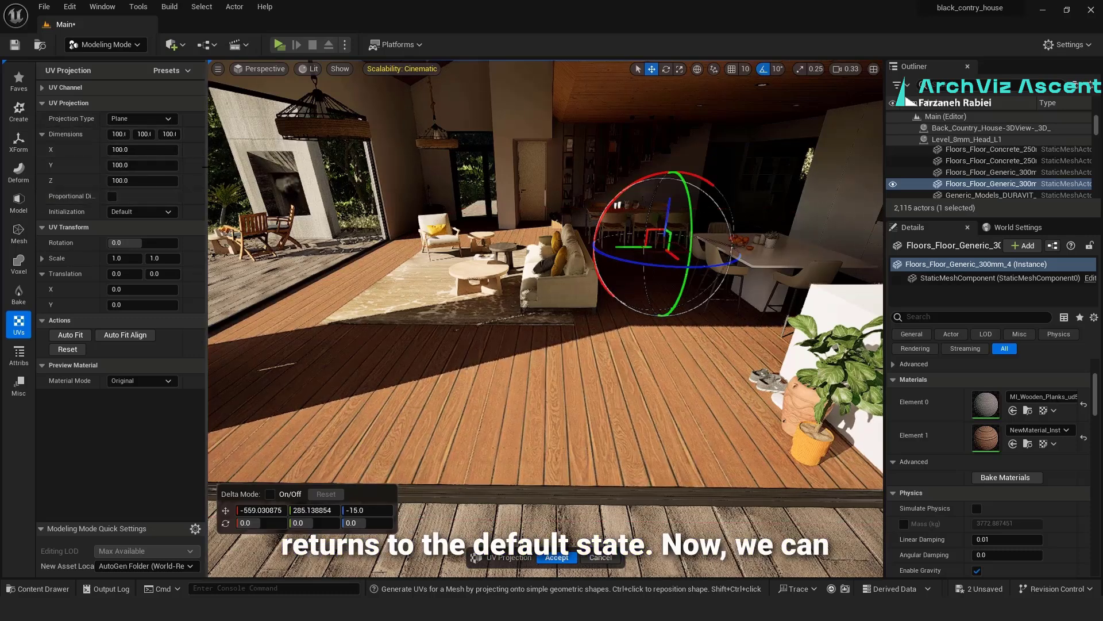
Step: Set the floor's UV projection type to Box and inspect the planks up close
{"action": "left_click", "coordinate": [168, 118]}
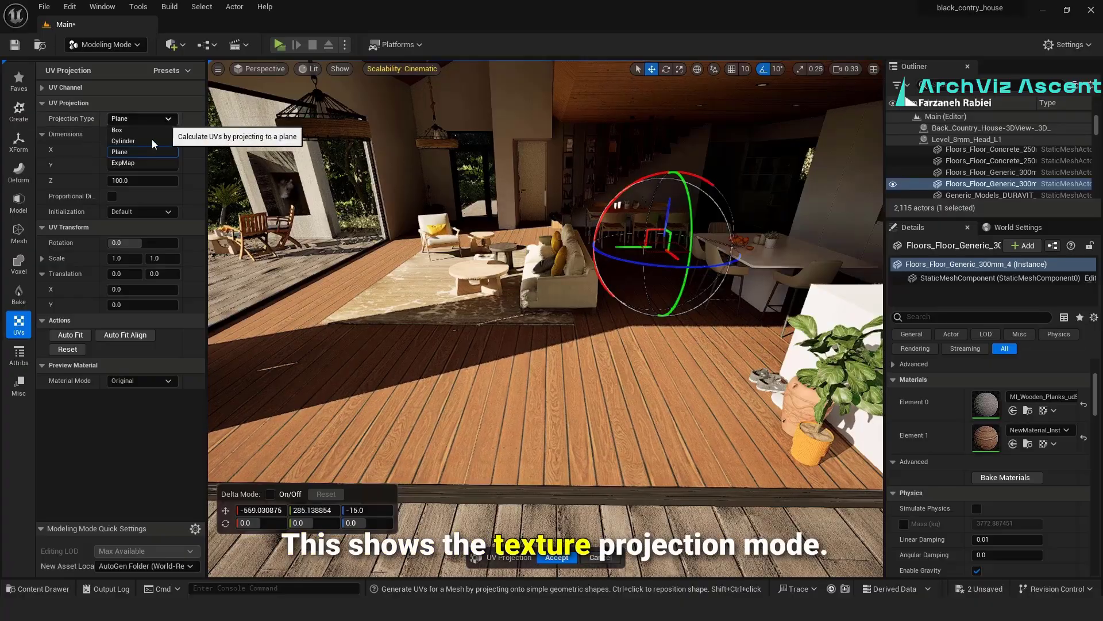
{"action": "left_click", "coordinate": [137, 130]}
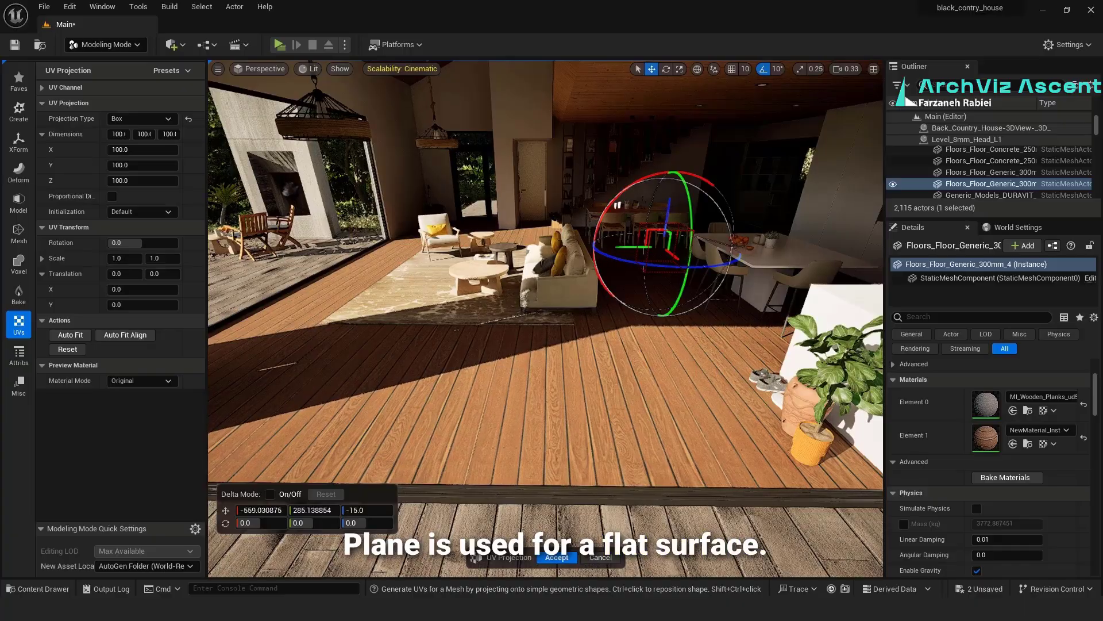
{"action": "right_click_drag", "start_coordinate": [567, 333], "coordinate": [601, 329]}
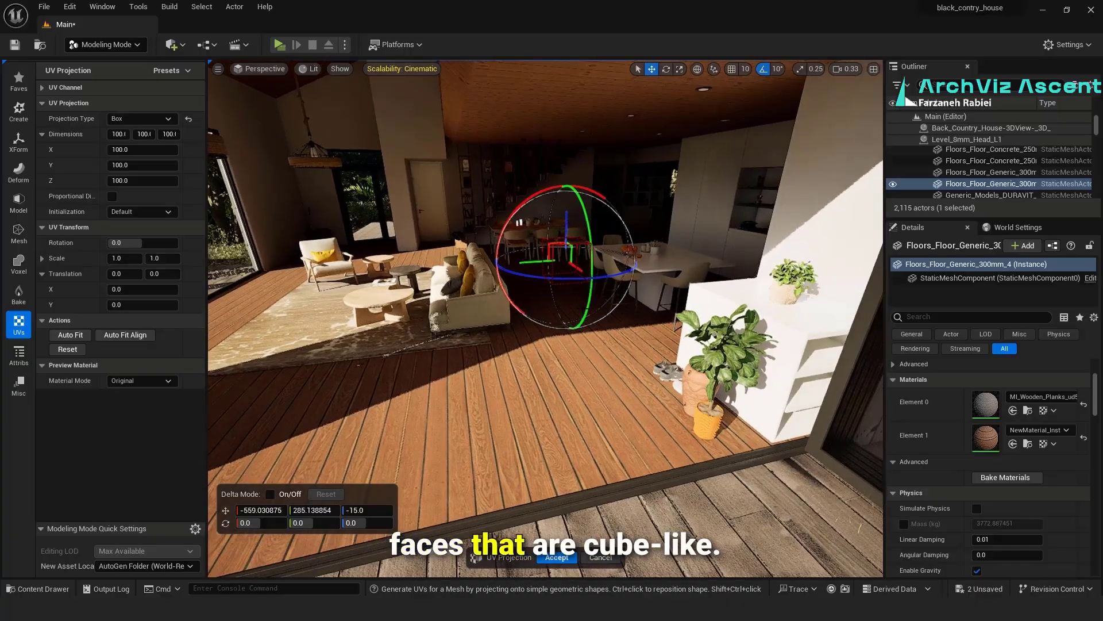
{"action": "scroll", "coordinate": [528, 326], "scroll_direction": "up", "scroll_amount": 6}
{"action": "mouse_move", "coordinate": [529, 326]}
{"action": "right_mouse_down"}
{"action": "mouse_move", "coordinate": [537, 403]}
{"action": "mouse_move", "coordinate": [530, 362]}
{"action": "mouse_move", "coordinate": [541, 333]}
{"action": "right_mouse_up"}
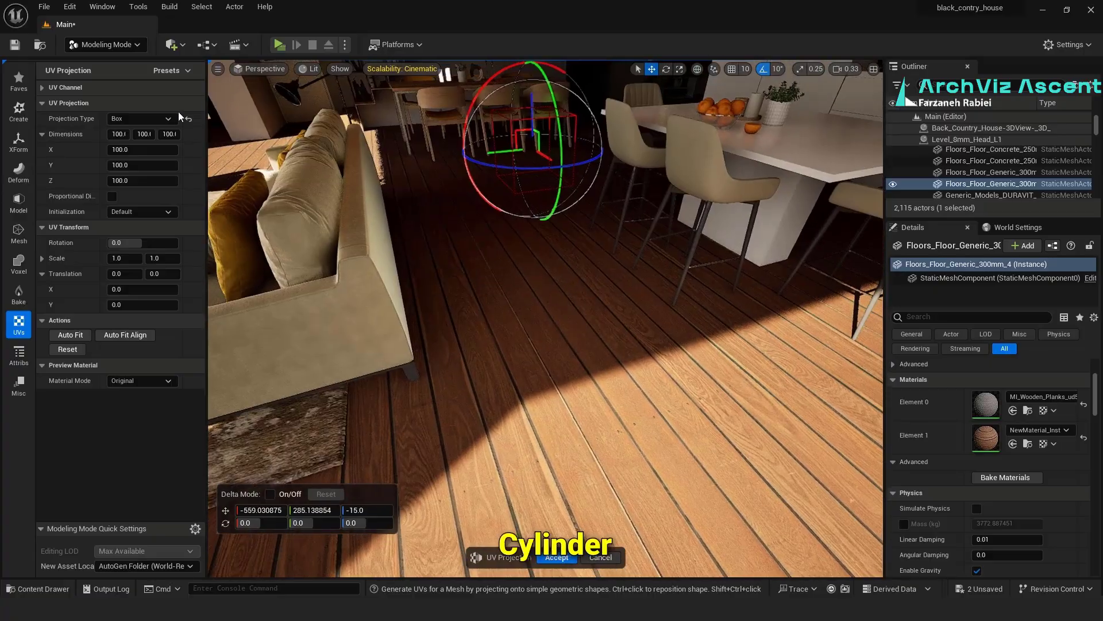
Step: Try the Cylinder projection type on the floor and return the projection type to Box
{"action": "left_click", "coordinate": [162, 120]}
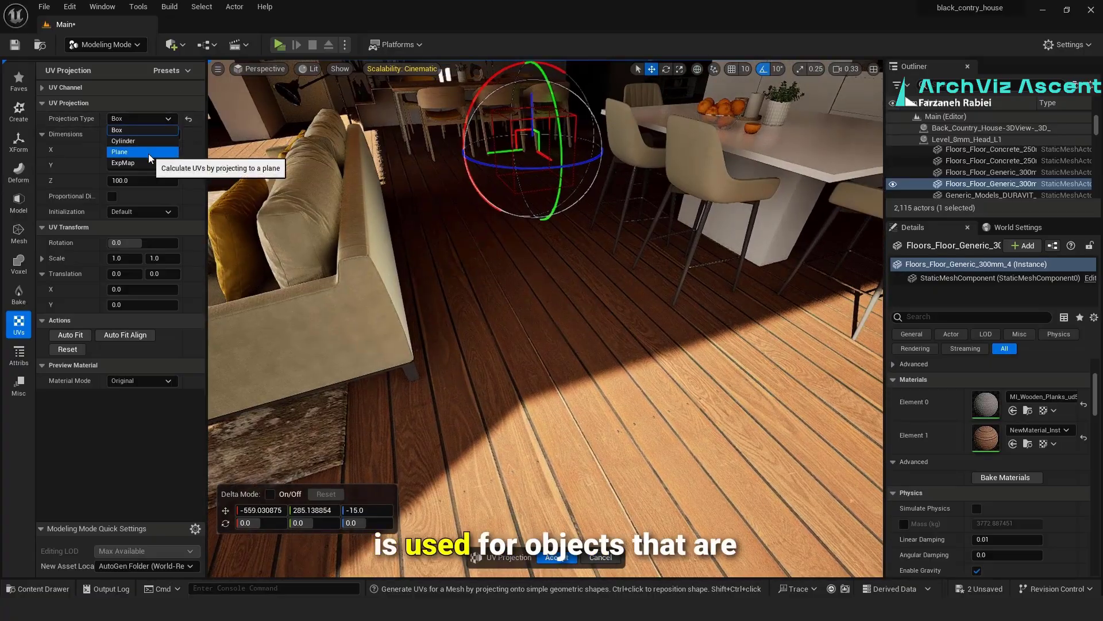
{"action": "left_click", "coordinate": [142, 140]}
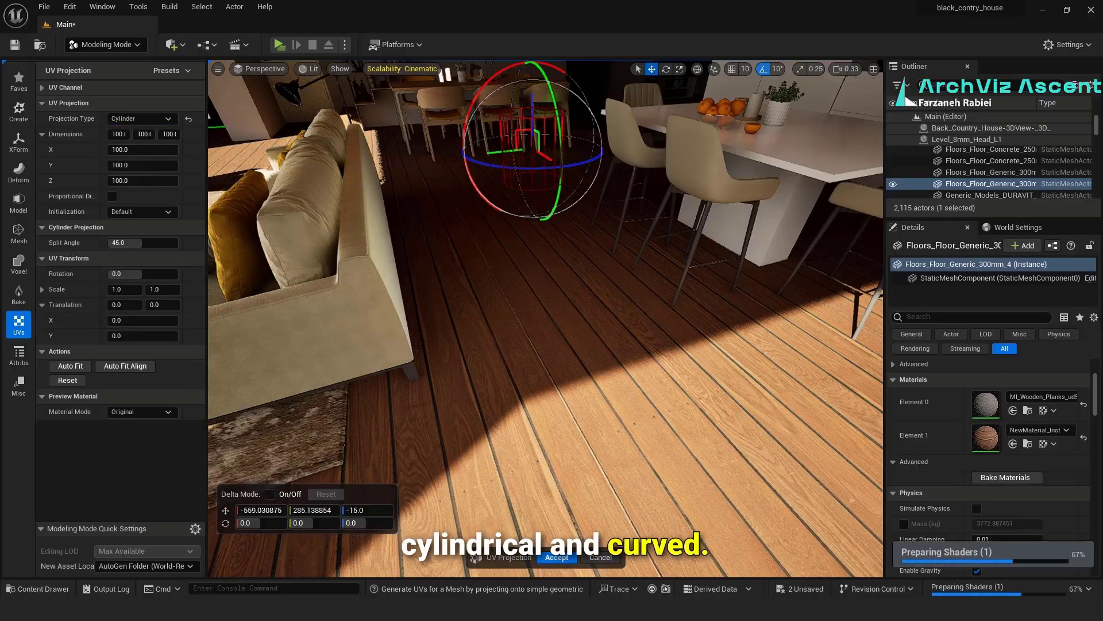
{"action": "left_click", "coordinate": [162, 119]}
{"action": "left_click", "coordinate": [127, 129]}
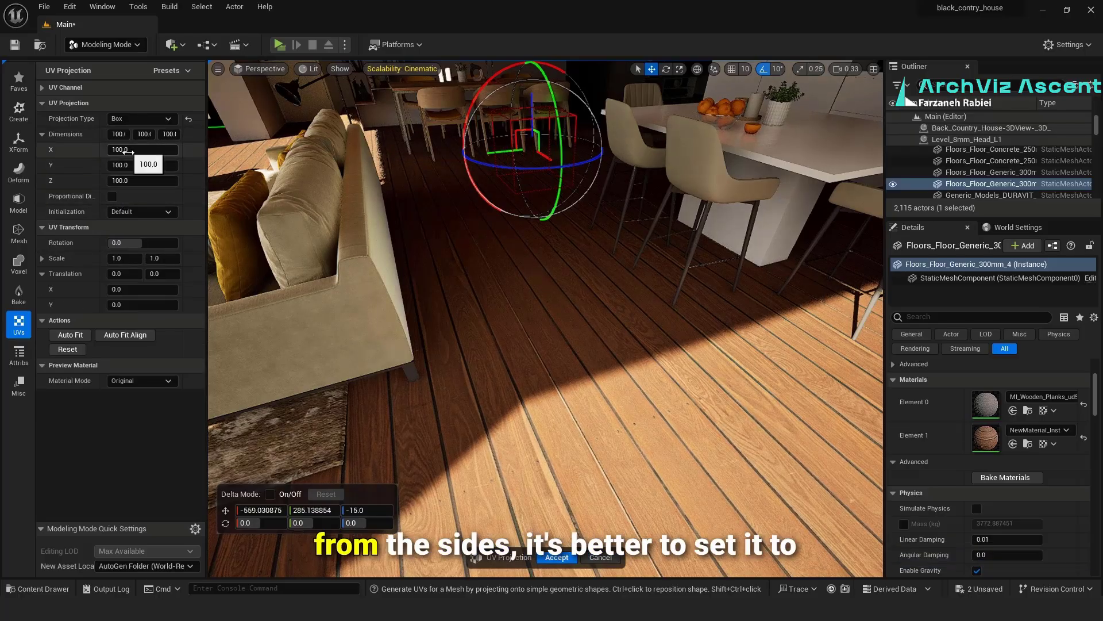
Step: Set the floor's box projection dimensions to 178.5 in X and 184 in Y, checking the plank size up close
{"action": "scroll", "coordinate": [569, 350], "scroll_direction": "down", "scroll_amount": 4}
{"action": "right_click_drag", "start_coordinate": [569, 350], "coordinate": [478, 345]}
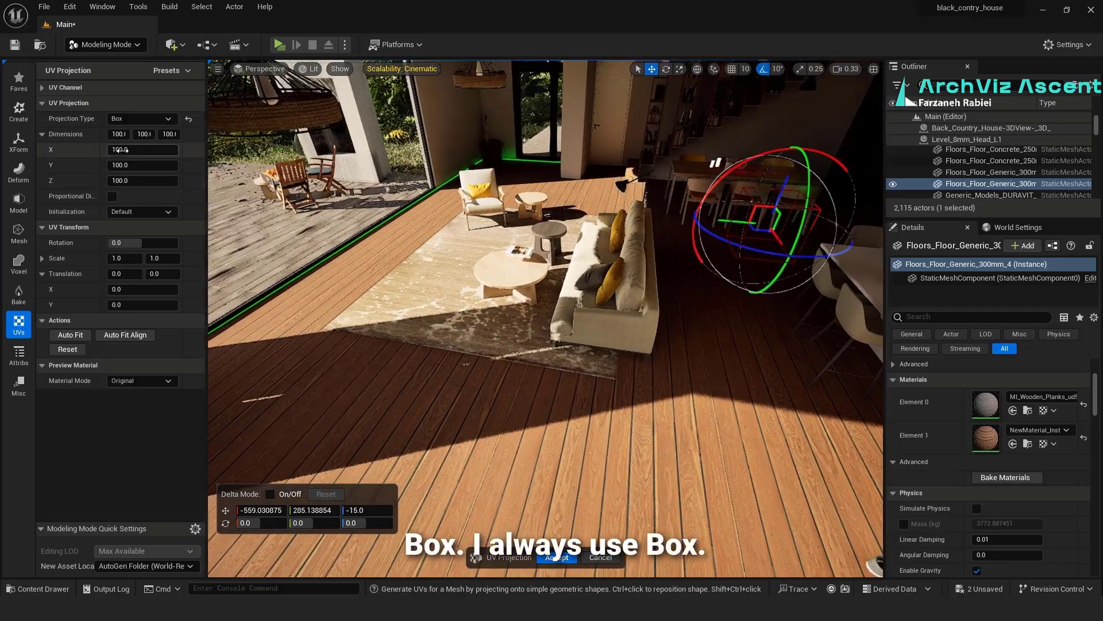
{"action": "left_click_drag", "start_coordinate": [122, 150], "coordinate": [139, 166]}
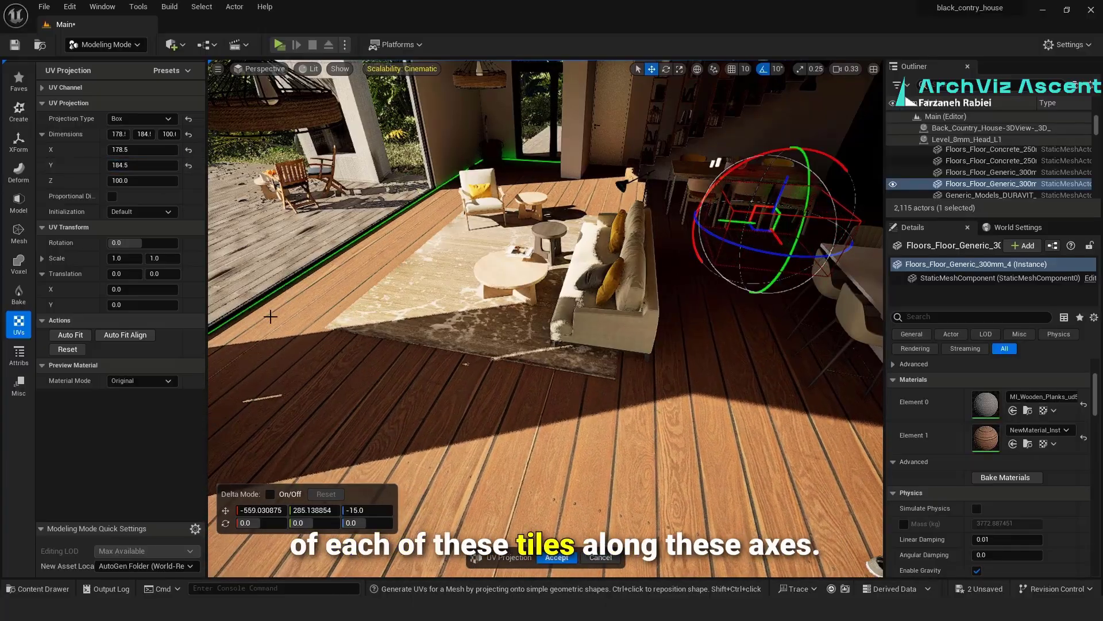
{"action": "right_click_drag", "start_coordinate": [374, 276], "coordinate": [303, 245]}
{"action": "scroll", "coordinate": [374, 276], "scroll_direction": "up", "scroll_amount": 4}
{"action": "right_click_drag", "start_coordinate": [516, 355], "coordinate": [477, 310]}
{"action": "scroll", "coordinate": [516, 355], "scroll_direction": "up", "scroll_amount": 3}
{"action": "scroll", "coordinate": [516, 355], "scroll_direction": "up", "scroll_amount": 3}
{"action": "right_click_drag", "start_coordinate": [516, 355], "coordinate": [542, 364]}
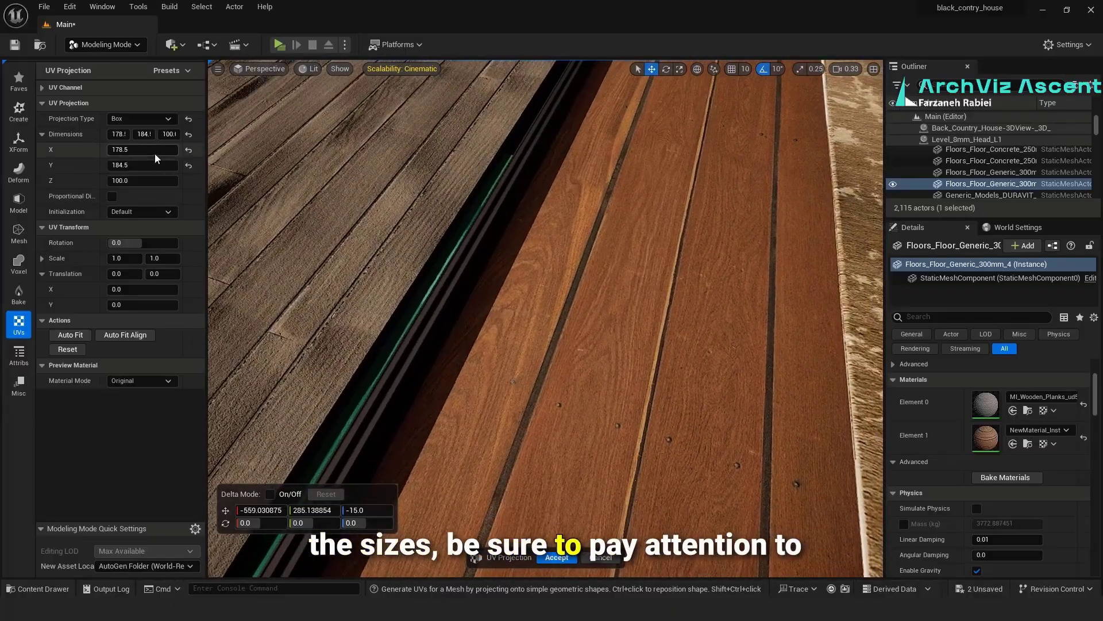
{"action": "mouse_move", "coordinate": [120, 165]}
{"action": "left_mouse_down"}
{"action": "mouse_move", "coordinate": [99, 165]}
{"action": "mouse_move", "coordinate": [112, 165]}
{"action": "left_mouse_up"}
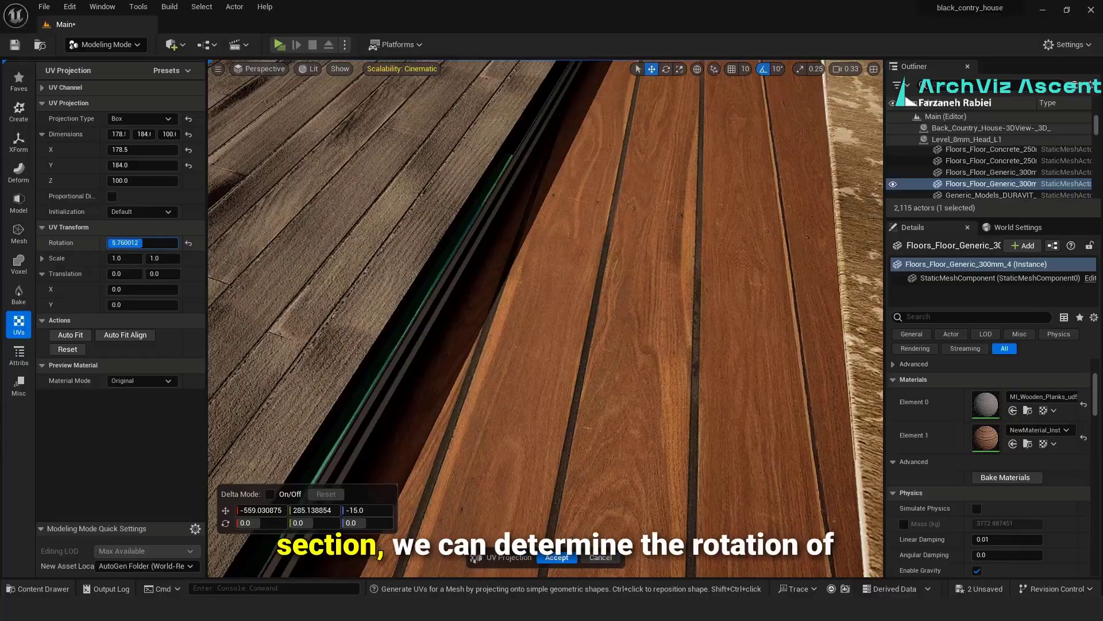
Step: Try a 90-degree UV rotation on the floor, view the plank direction around the room, and reset the rotation to its default
{"action": "mouse_move", "coordinate": [142, 243]}
{"action": "left_mouse_down"}
{"action": "mouse_move", "coordinate": [189, 242]}
{"action": "mouse_move", "coordinate": [142, 243]}
{"action": "left_mouse_up"}
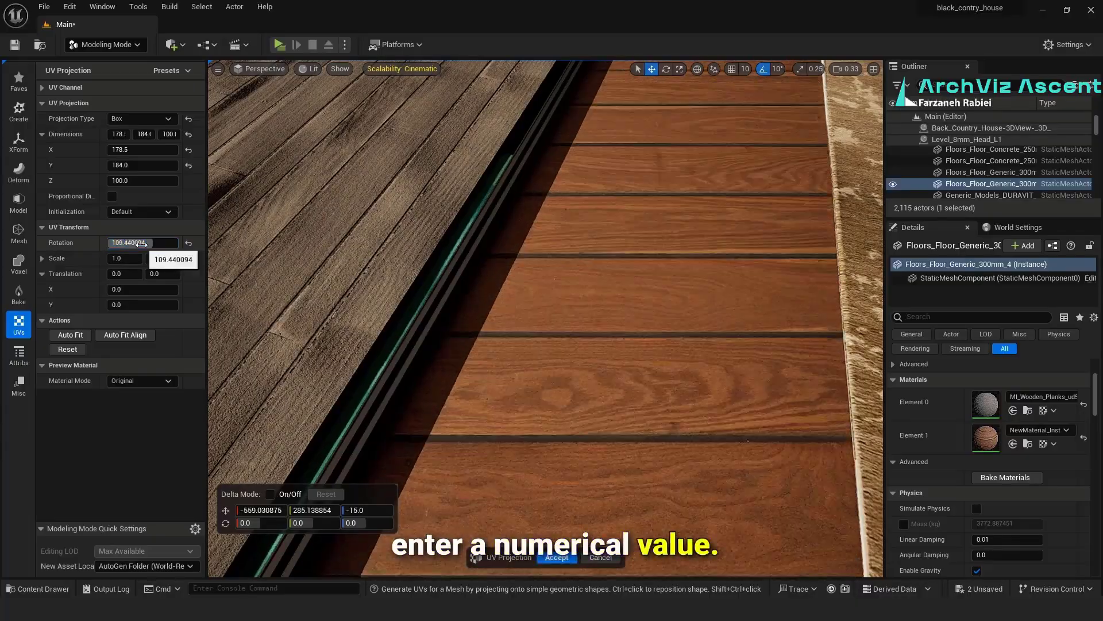
{"action": "type", "text": "9"}
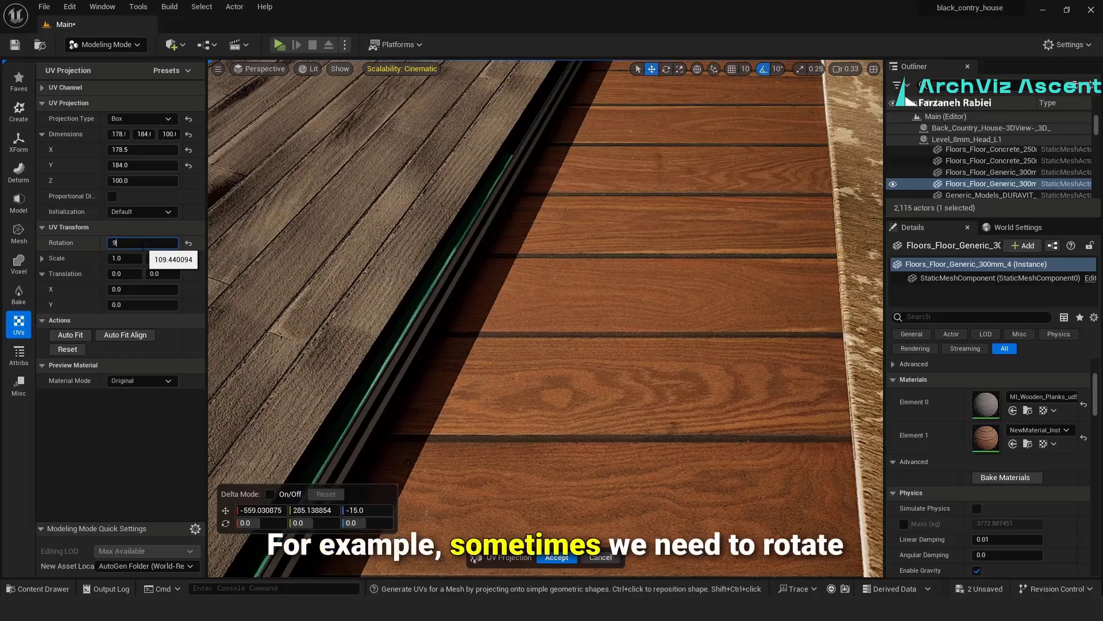
{"action": "type", "text": "0"}
{"action": "key", "text": "Return"}
{"action": "scroll", "coordinate": [561, 315], "scroll_direction": "down", "scroll_amount": 6}
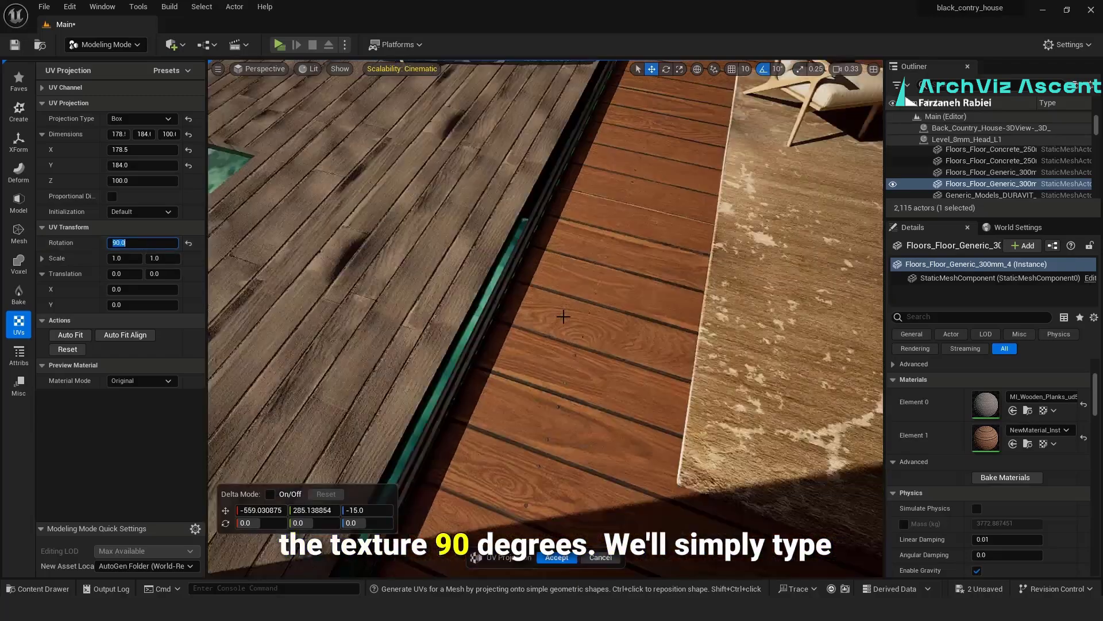
{"action": "right_click_drag", "start_coordinate": [562, 316], "coordinate": [764, 287]}
{"action": "scroll", "coordinate": [553, 296], "scroll_direction": "up", "scroll_amount": 5}
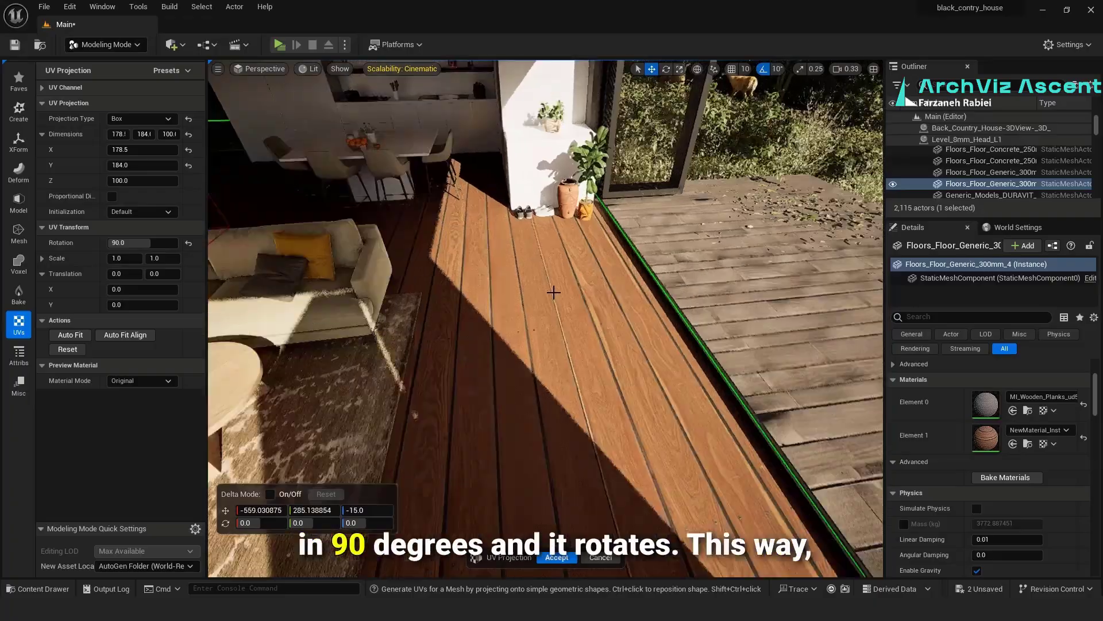
{"action": "right_click_drag", "start_coordinate": [515, 333], "coordinate": [2, 348]}
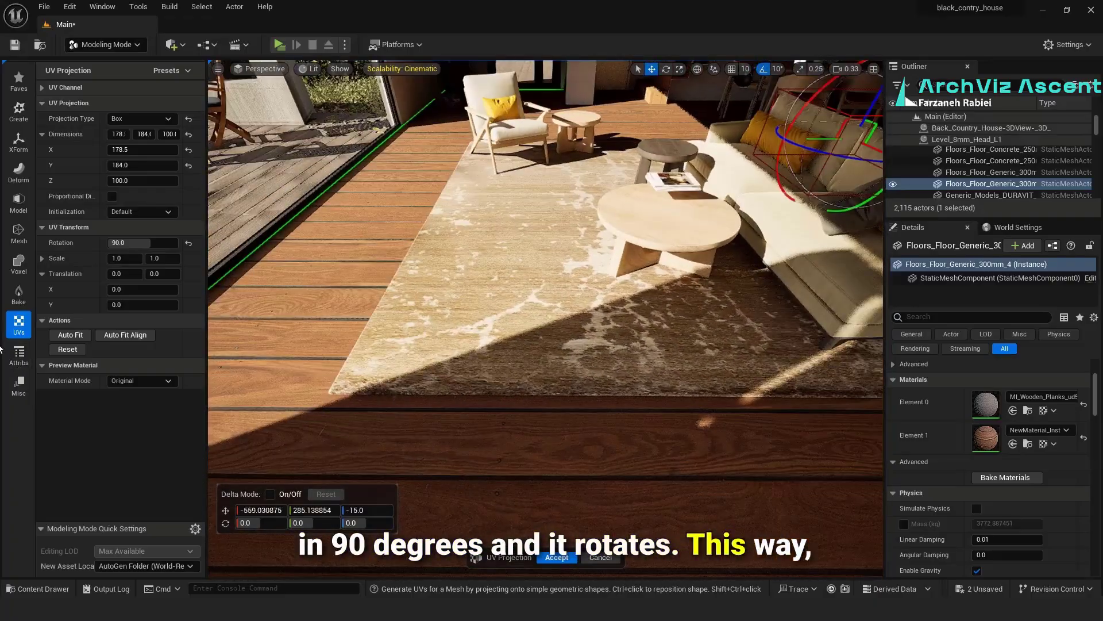
{"action": "scroll", "coordinate": [518, 423], "scroll_direction": "down", "scroll_amount": 3}
{"action": "right_click_drag", "start_coordinate": [519, 423], "coordinate": [345, 402]}
{"action": "scroll", "coordinate": [519, 423], "scroll_direction": "down", "scroll_amount": 4}
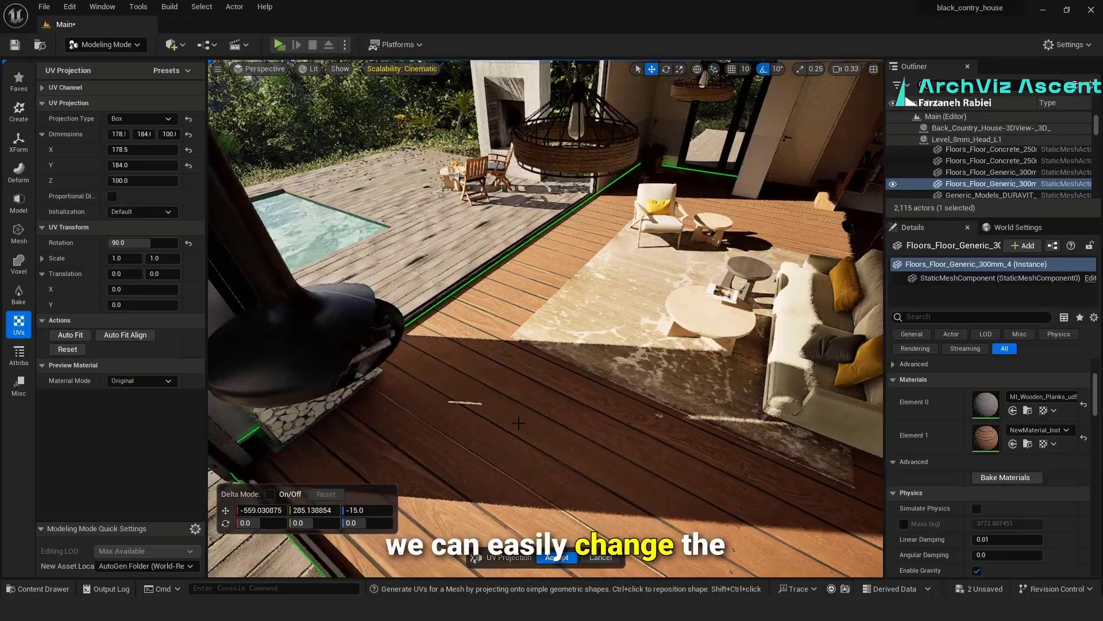
{"action": "right_click_drag", "start_coordinate": [518, 422], "coordinate": [701, 411]}
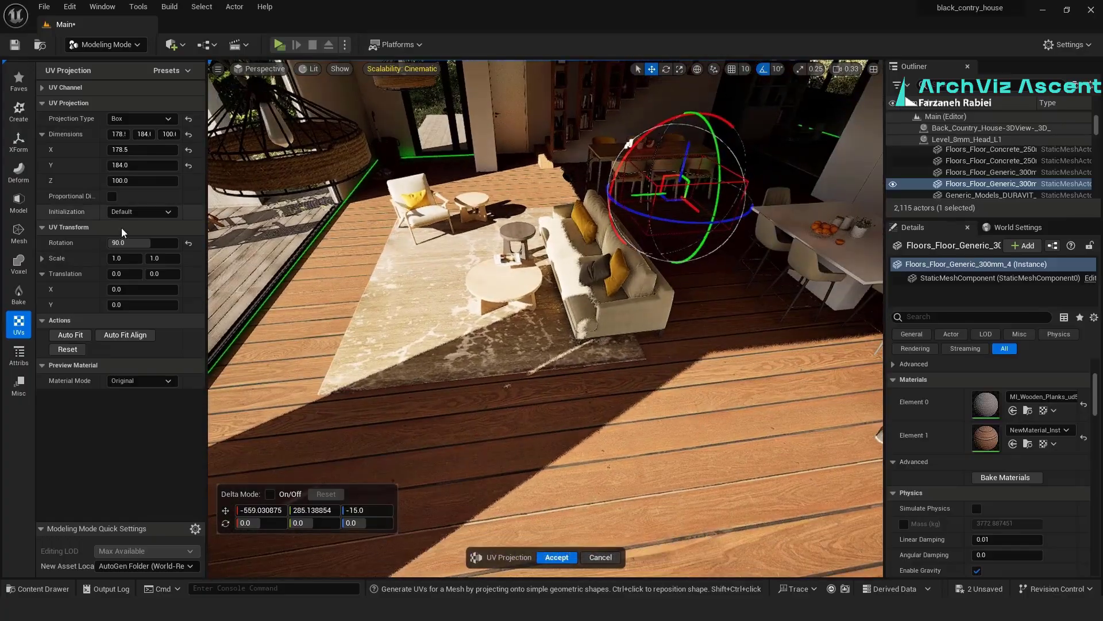
{"action": "left_click", "coordinate": [188, 243]}
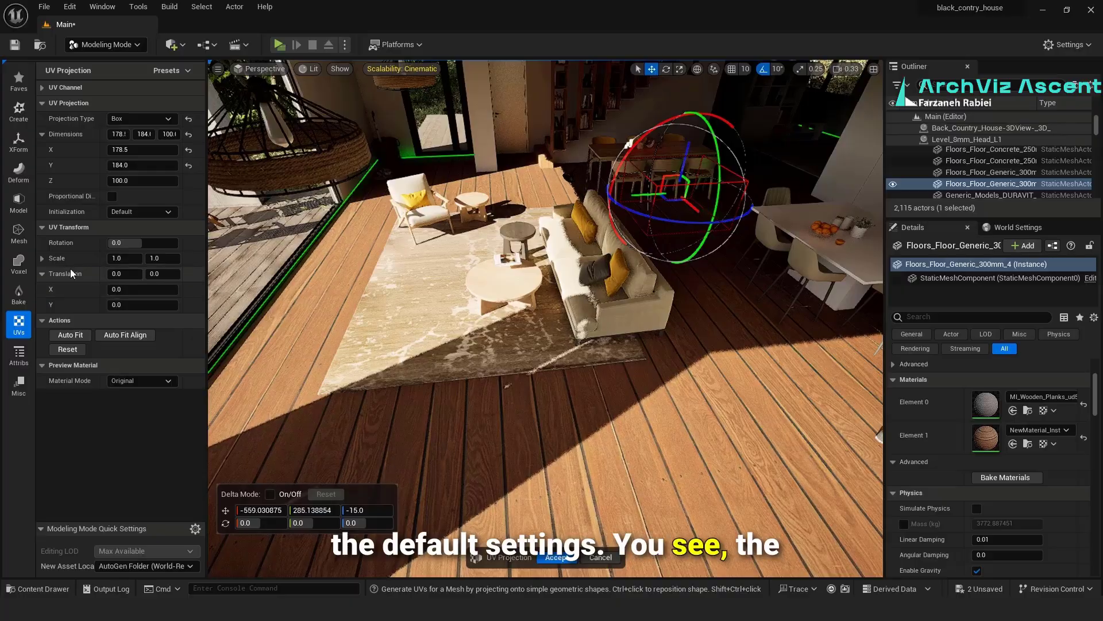
Step: Try a UV translation of 0.46 in X and 0.34 in Y on the floor, and try the grayplank preset
{"action": "left_click_drag", "start_coordinate": [117, 274], "coordinate": [161, 277]}
{"action": "left_click_drag", "start_coordinate": [163, 274], "coordinate": [167, 274]}
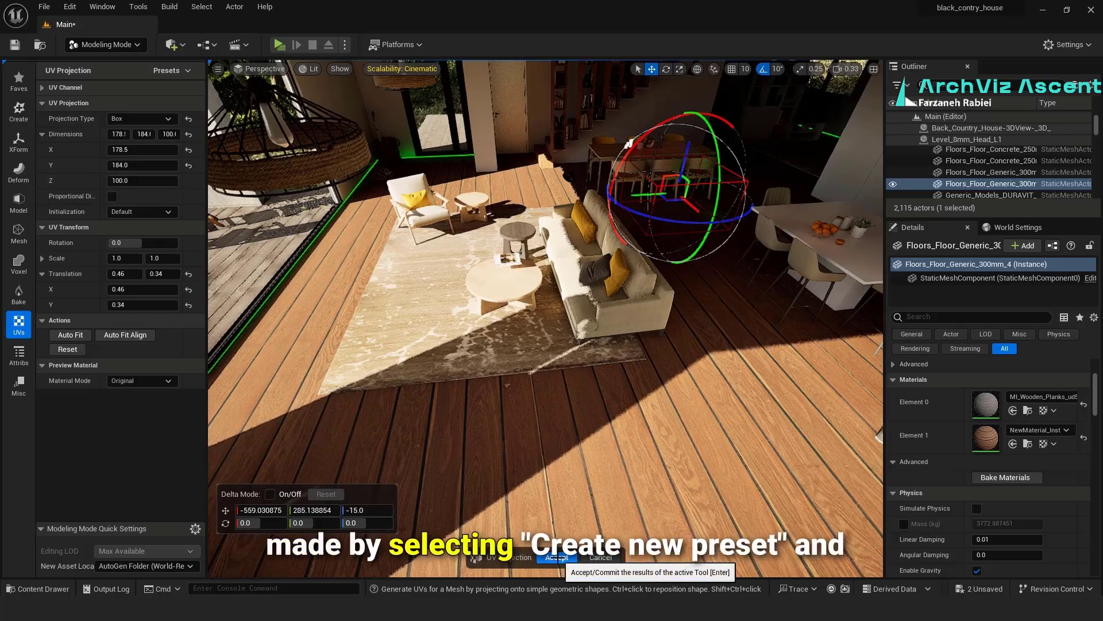
{"action": "left_click", "coordinate": [169, 71]}
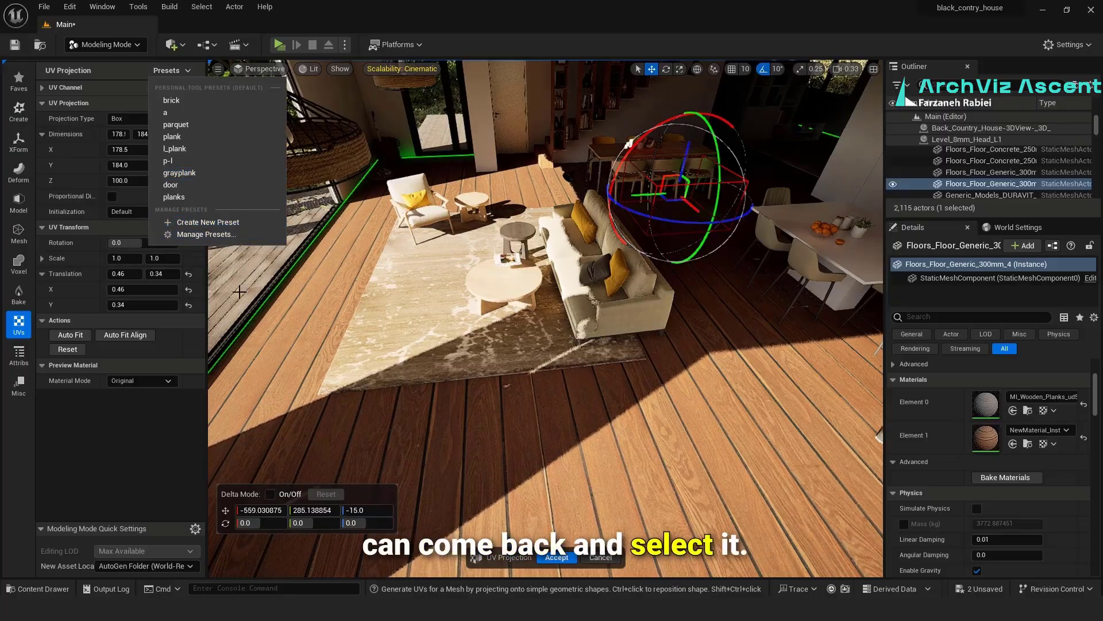
{"action": "left_click", "coordinate": [172, 173]}
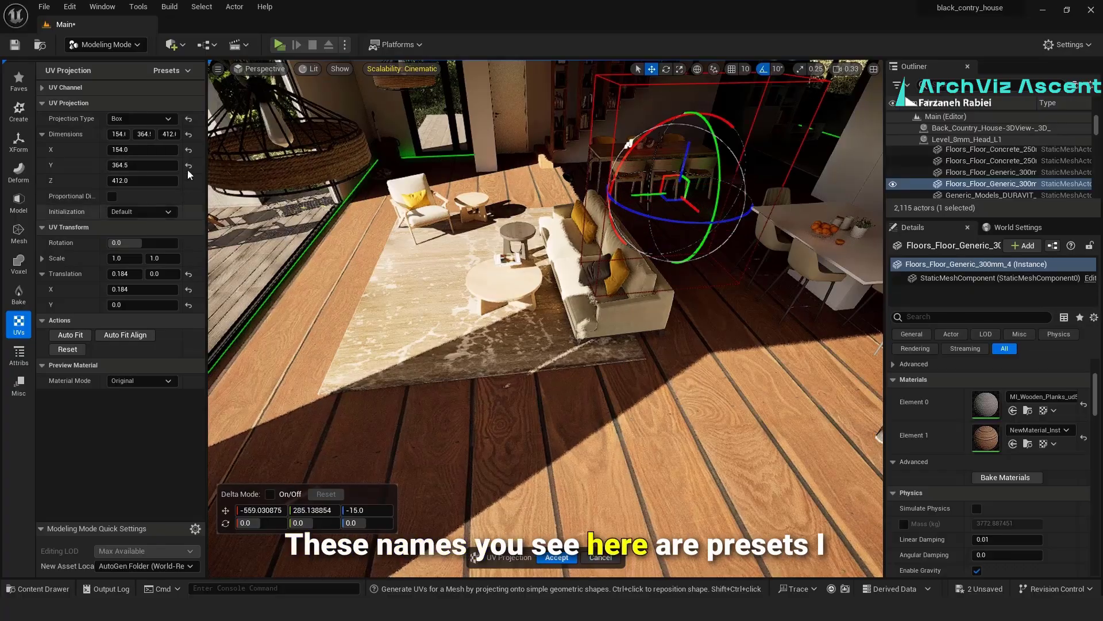
Step: Load the planks preset for the floor's UV projection, accept the result and return to Selection Mode
{"action": "left_click", "coordinate": [176, 71]}
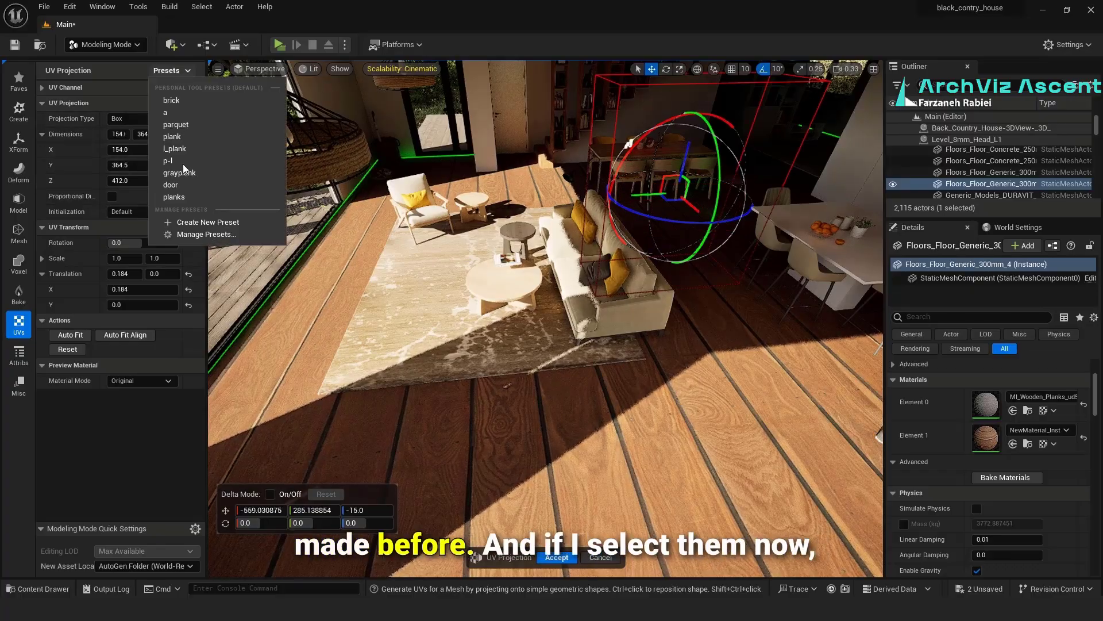
{"action": "left_click", "coordinate": [173, 197]}
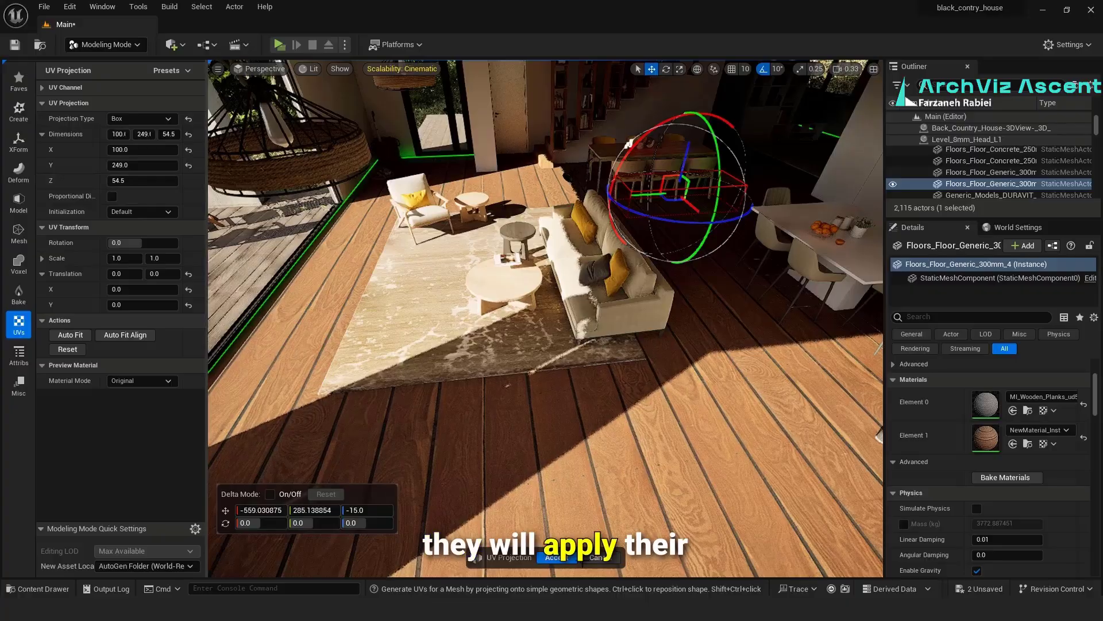
{"action": "left_click", "coordinate": [556, 557]}
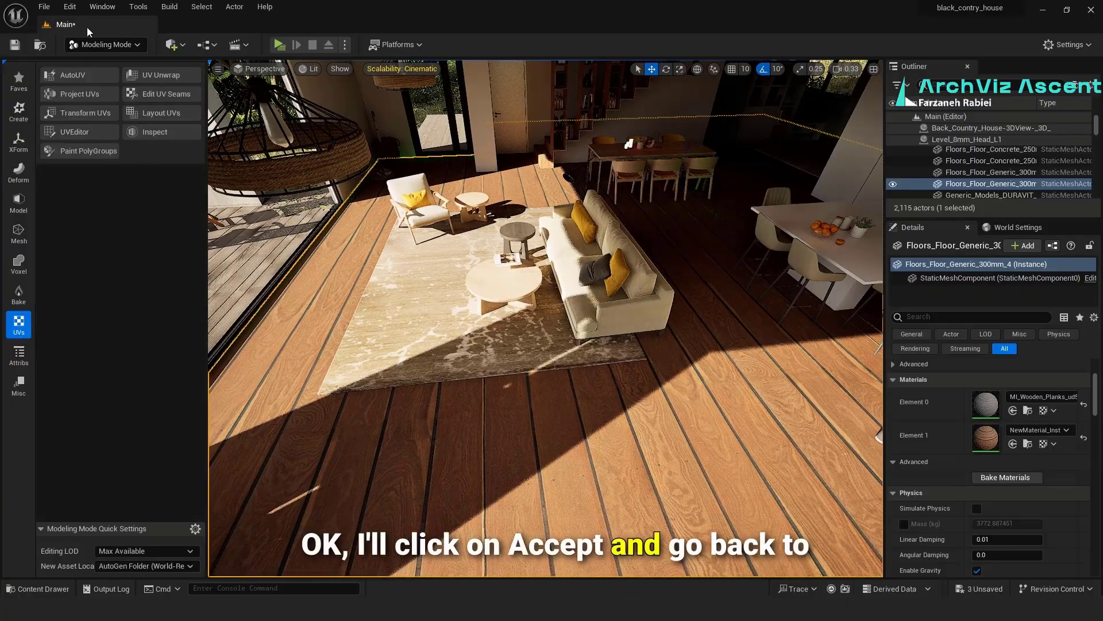
{"action": "left_click", "coordinate": [103, 49]}
{"action": "left_click", "coordinate": [113, 64]}
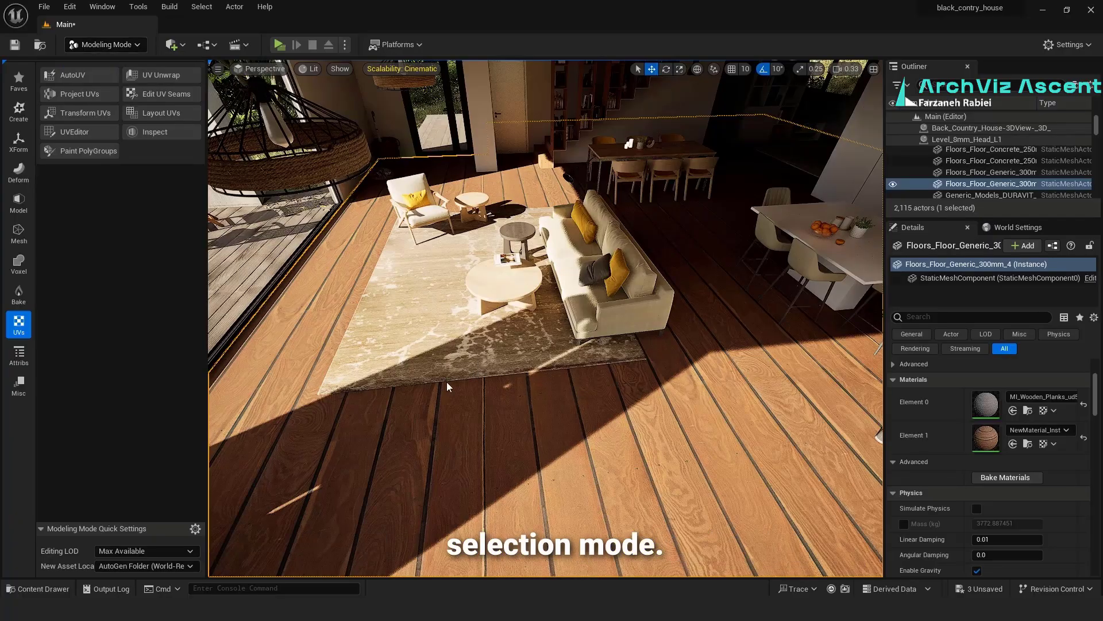
{"action": "right_click_drag", "start_coordinate": [433, 392], "coordinate": [537, 402]}
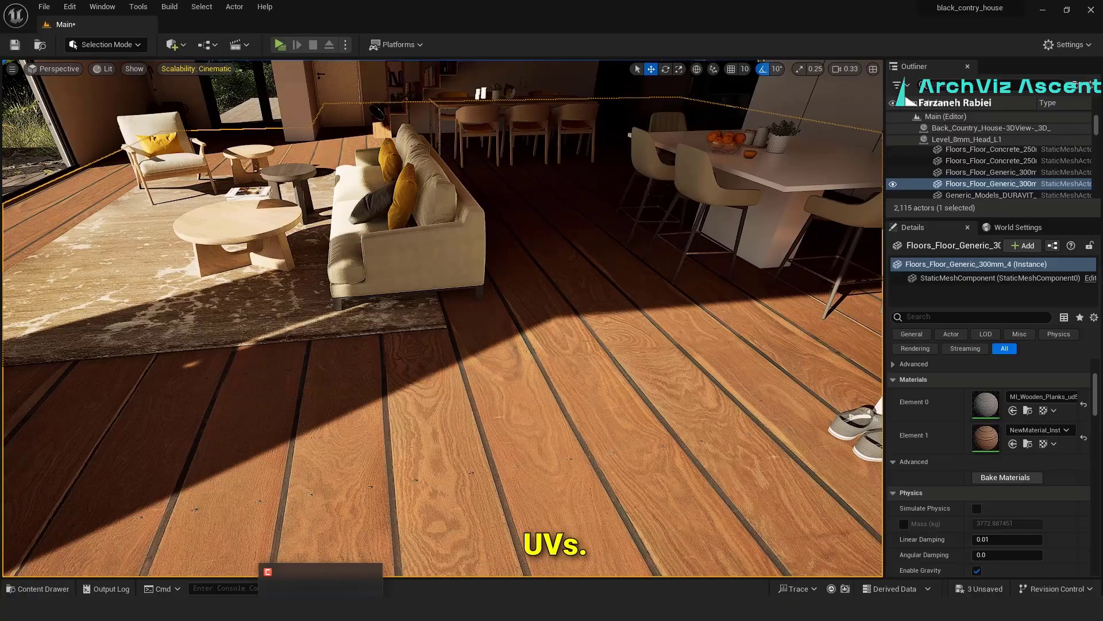
Step: Dock the Content Browser in the layout and open NewMaterial_Inst from Wooden_Planks_ugchejlew in a smaller floating window
{"action": "left_click", "coordinate": [38, 589]}
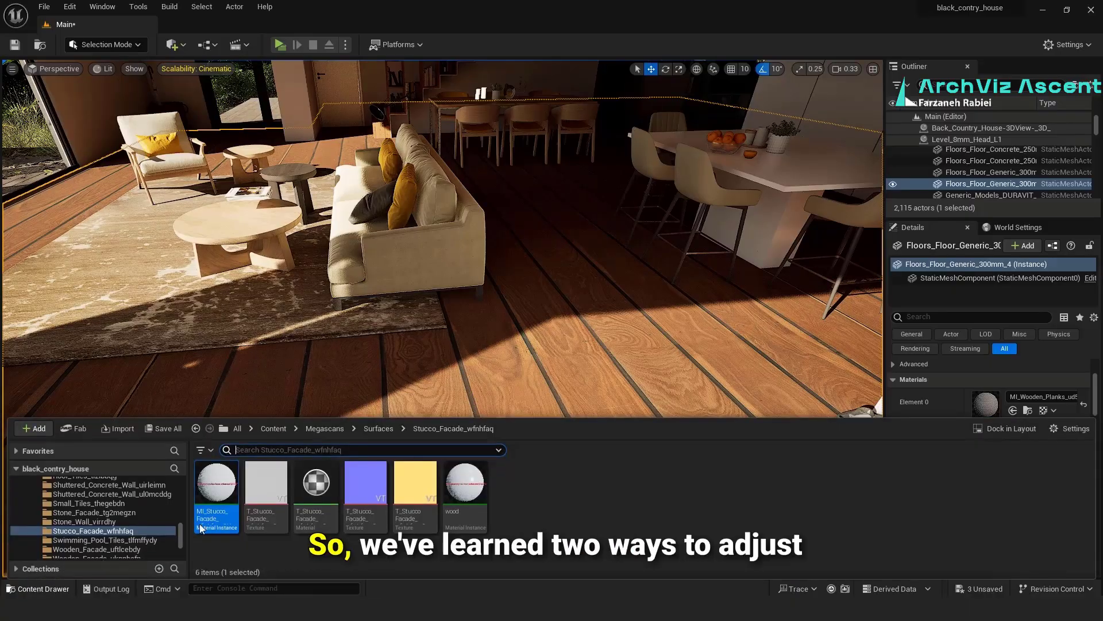
{"action": "left_click", "coordinate": [1006, 428]}
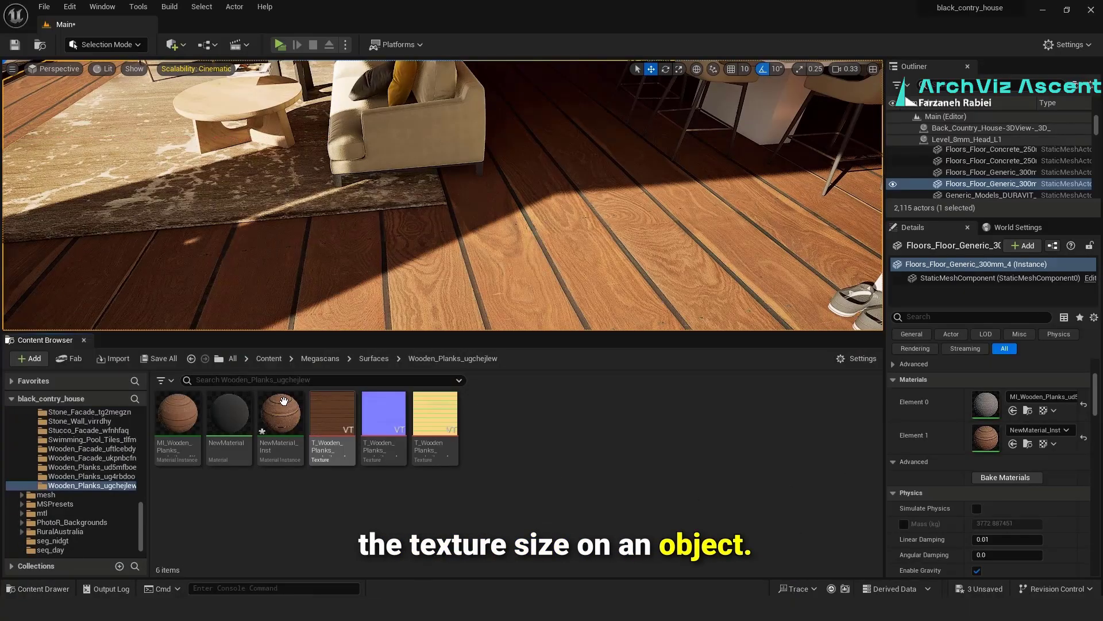
{"action": "double_click", "coordinate": [280, 413]}
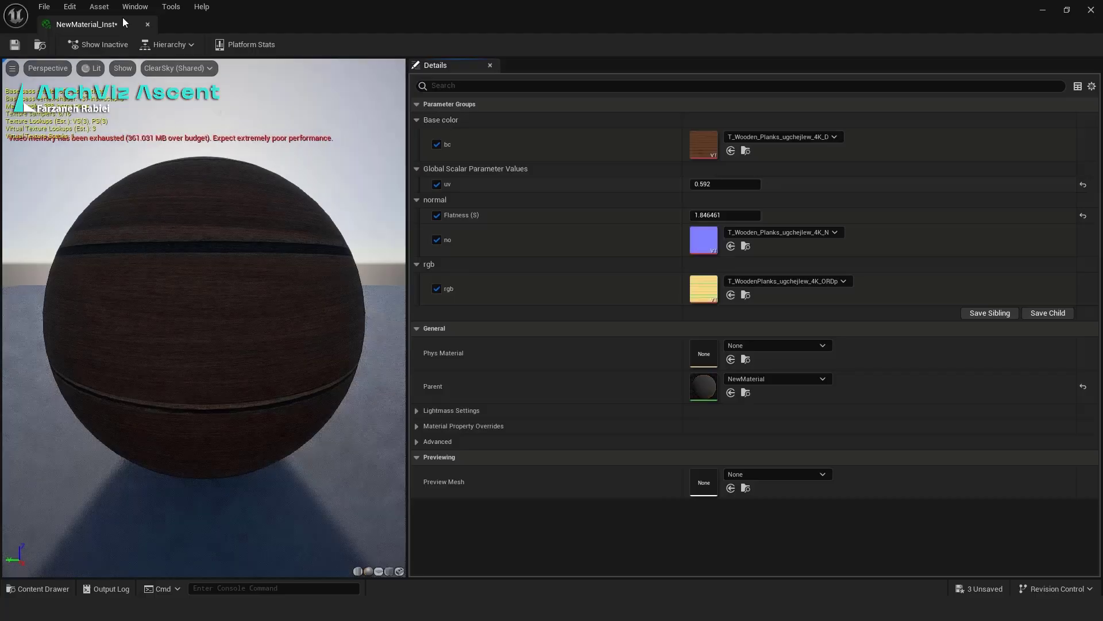
{"action": "left_click_drag", "start_coordinate": [123, 17], "coordinate": [585, 120]}
{"action": "left_click_drag", "start_coordinate": [702, 354], "coordinate": [705, 552]}
Step: Set the plank instance's uv parameter to about 1.145, check the floor planks and close the instance editor
{"action": "mouse_move", "coordinate": [874, 272]}
{"action": "left_mouse_down"}
{"action": "mouse_move", "coordinate": [840, 272]}
{"action": "mouse_move", "coordinate": [885, 272]}
{"action": "left_mouse_up"}
{"action": "right_click_drag", "start_coordinate": [368, 230], "coordinate": [334, 230]}
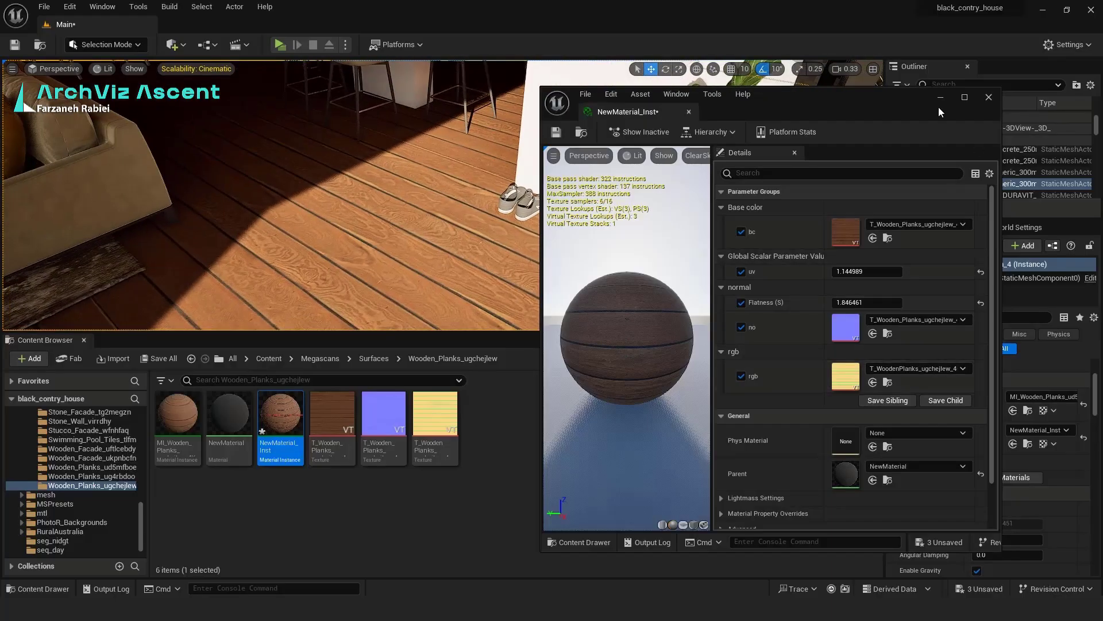
{"action": "left_click", "coordinate": [989, 98]}
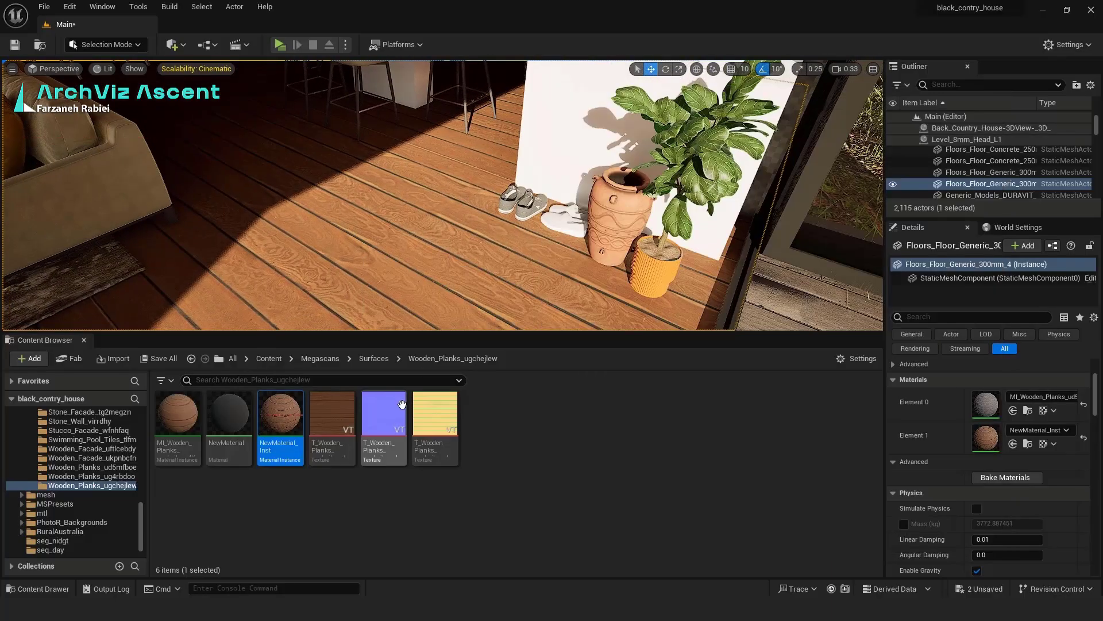
Step: Select the round coffee table SM_Coffe_Table_3 beside the armchair and focus the view on it
{"action": "left_click", "coordinate": [268, 359]}
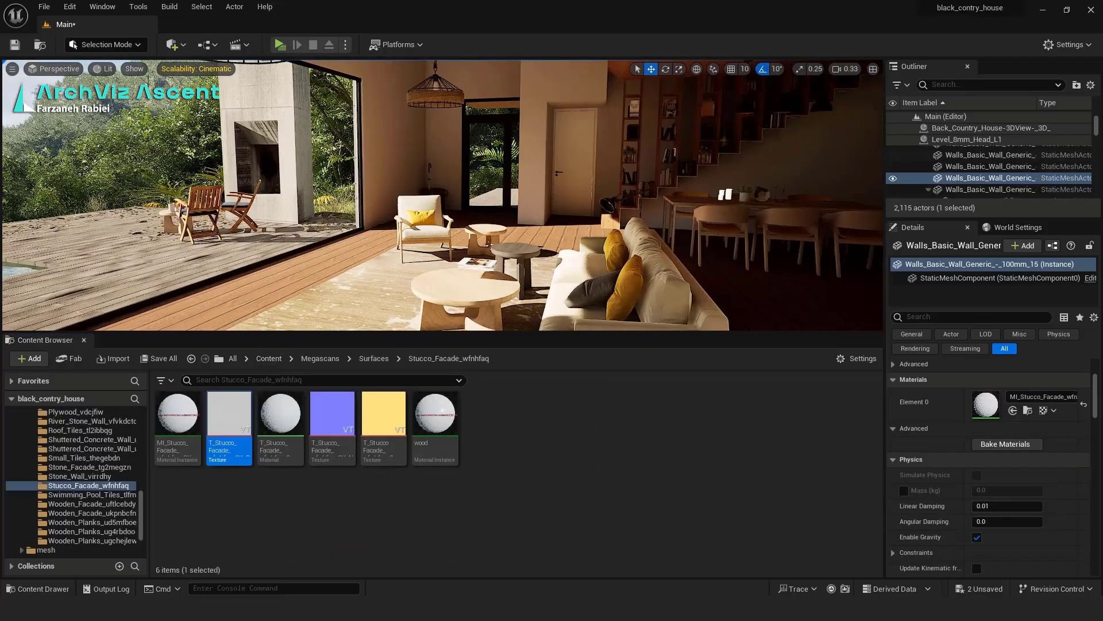
{"action": "scroll", "coordinate": [506, 259], "scroll_direction": "up", "scroll_amount": 5}
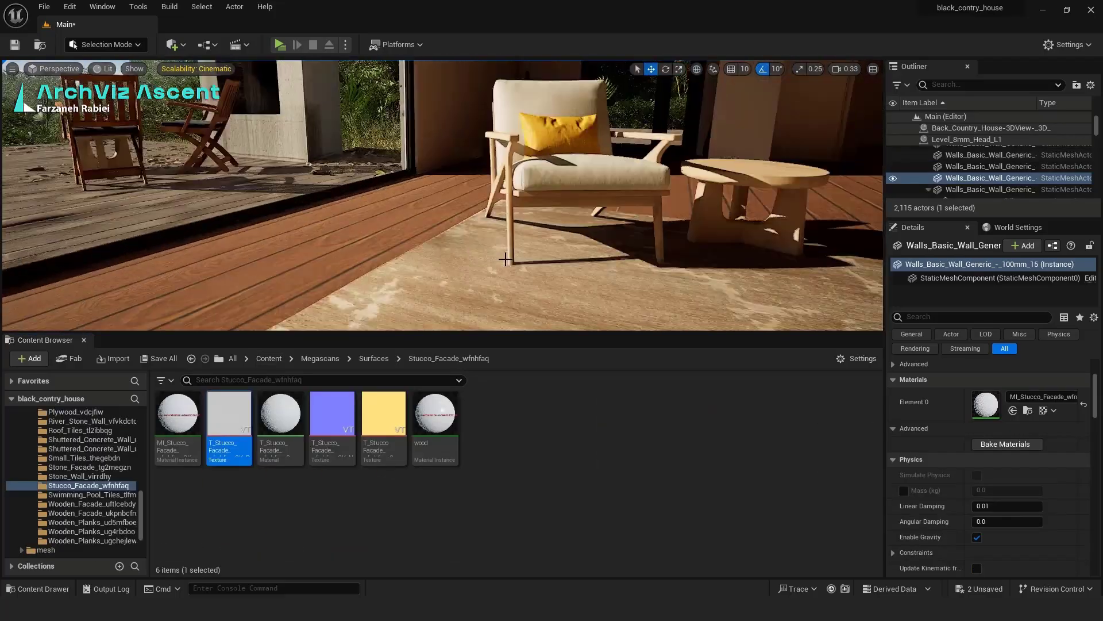
{"action": "right_click_drag", "start_coordinate": [506, 259], "coordinate": [777, 220]}
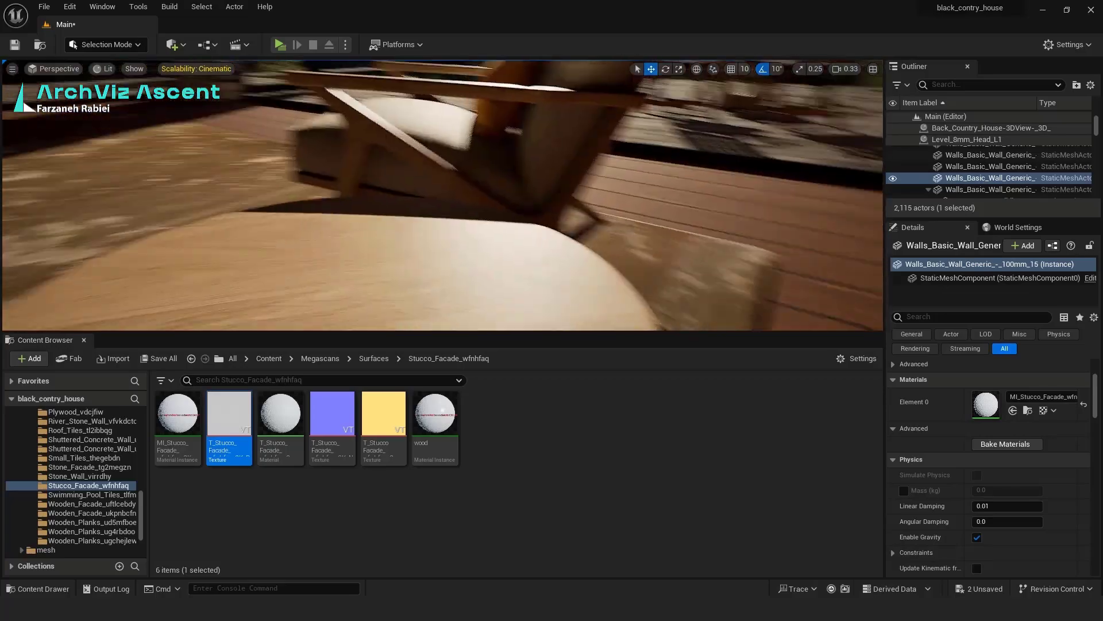
{"action": "right_click_drag", "start_coordinate": [678, 262], "coordinate": [569, 273]}
{"action": "scroll", "coordinate": [613, 266], "scroll_direction": "down", "scroll_amount": 5}
{"action": "left_click", "coordinate": [550, 191]}
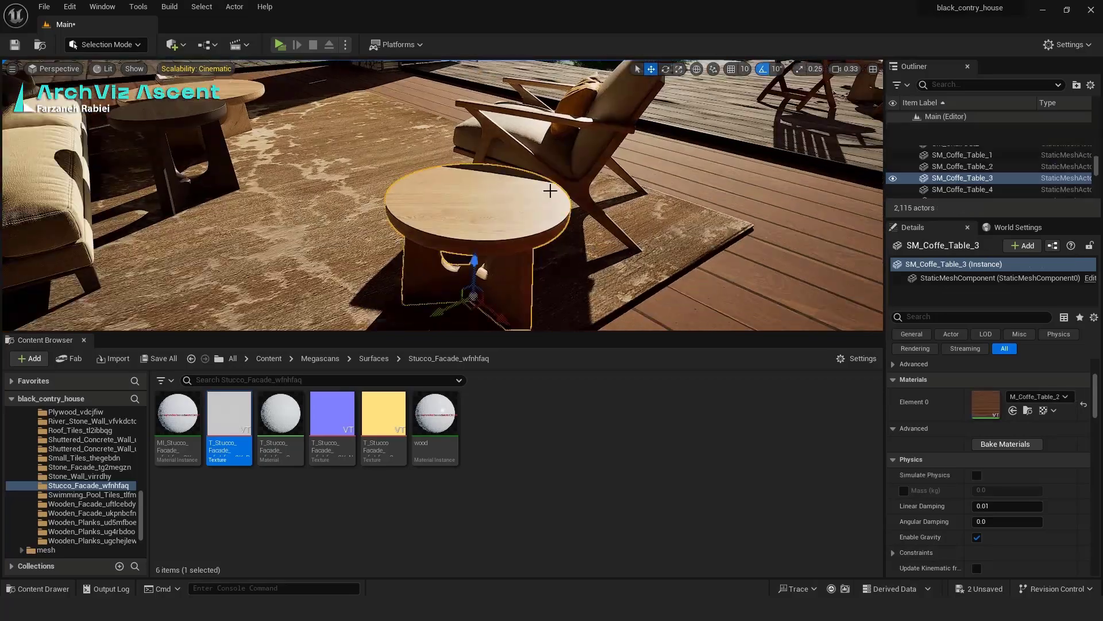
{"action": "key", "text": "f"}
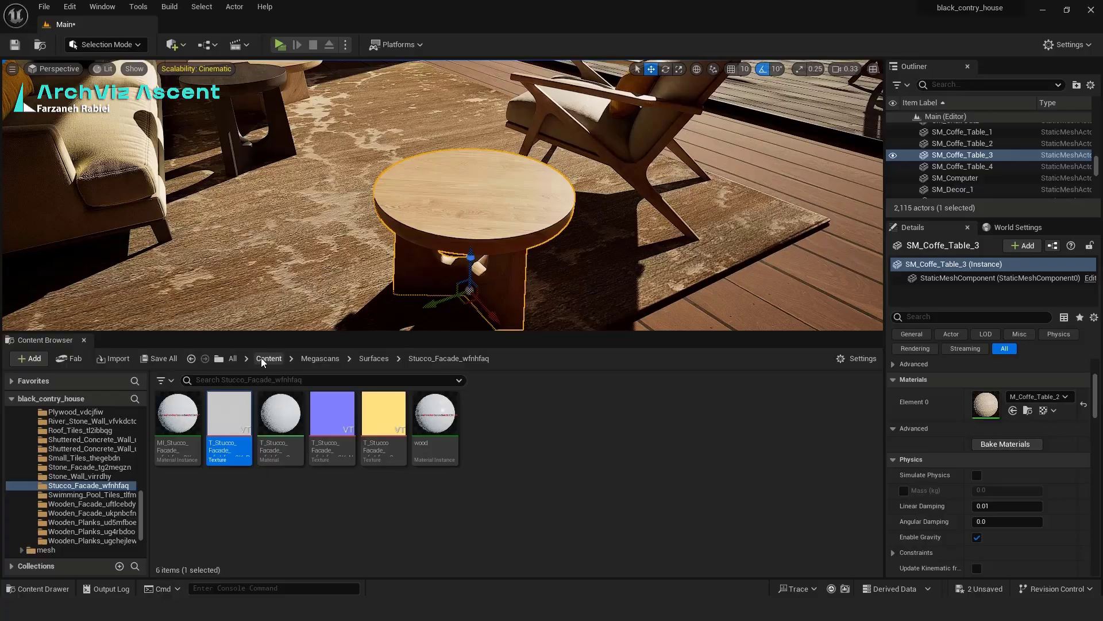
Step: Create a new material named me in the material1 content folder
{"action": "left_click", "coordinate": [267, 358]}
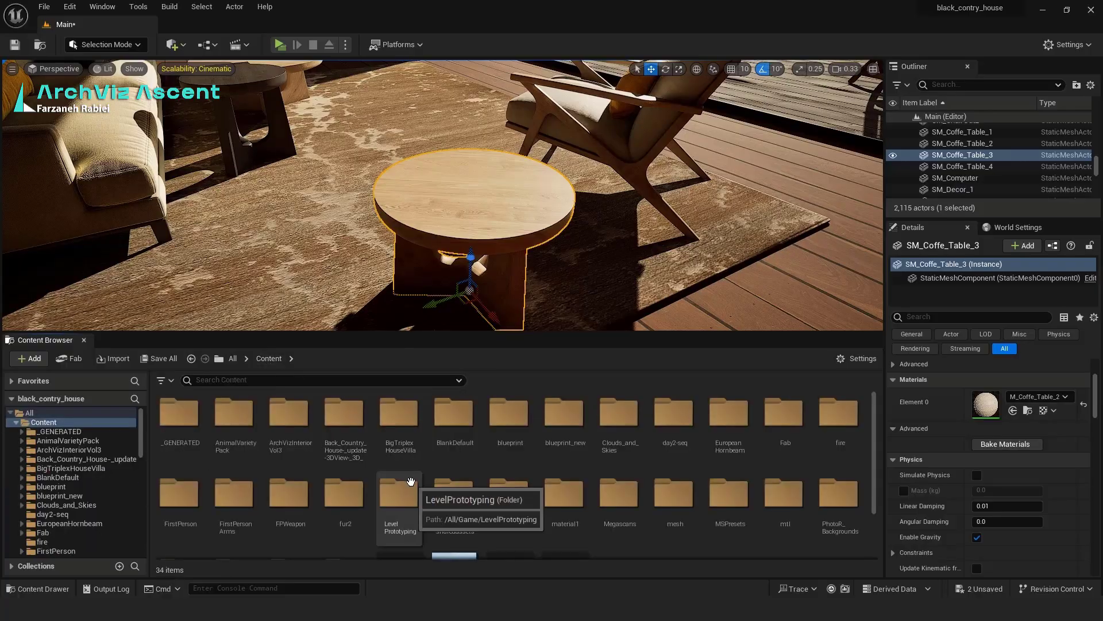
{"action": "double_click", "coordinate": [573, 504]}
{"action": "right_click", "coordinate": [355, 453]}
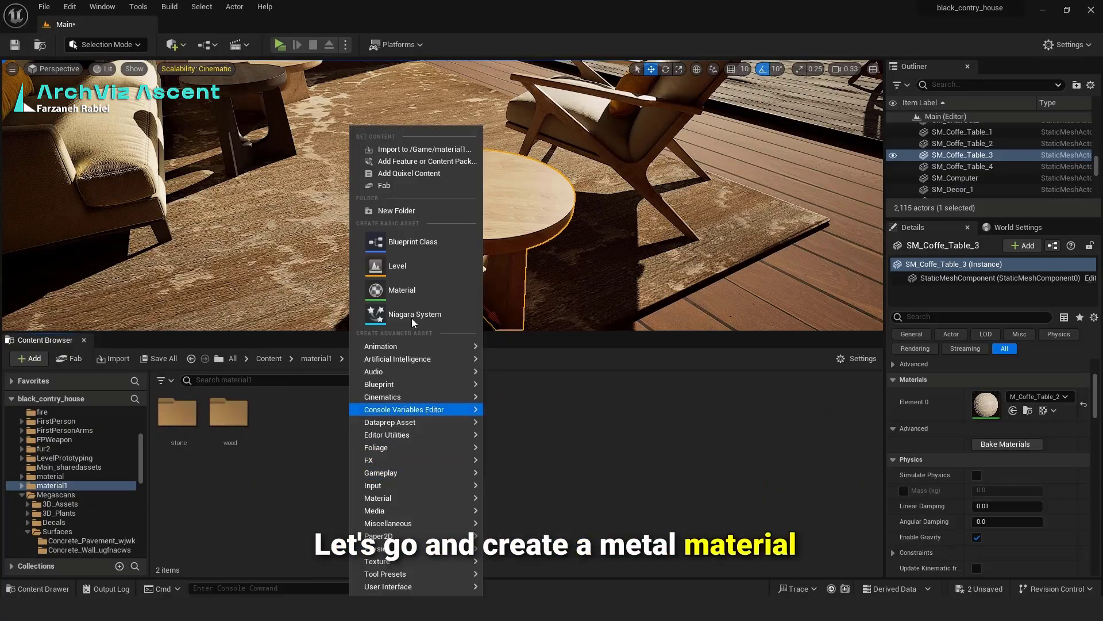
{"action": "left_click", "coordinate": [419, 292]}
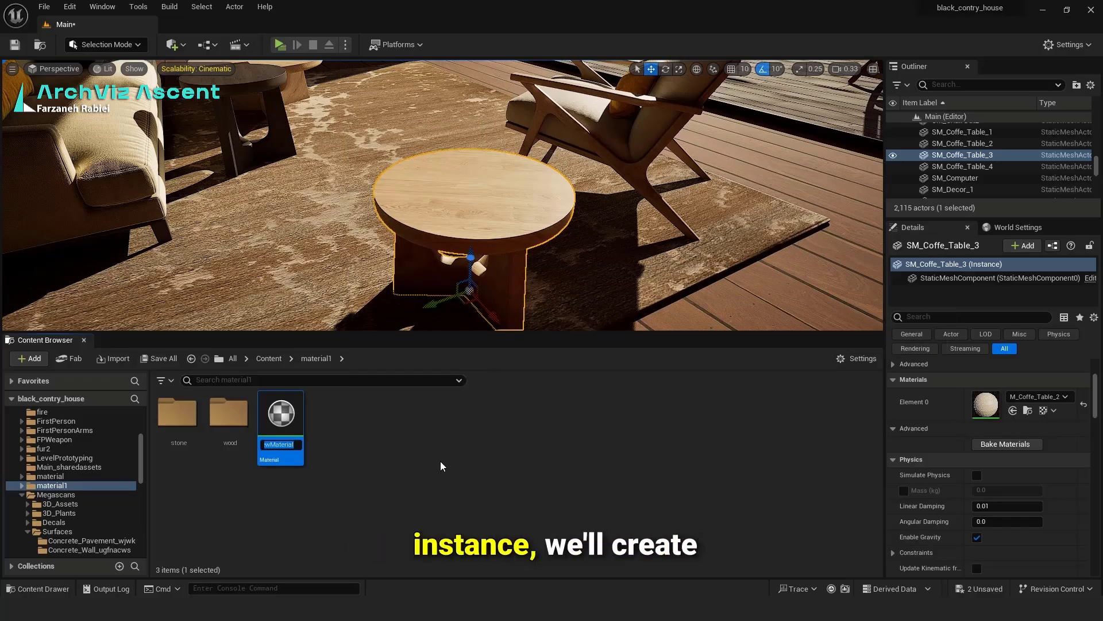
{"action": "type", "text": "me"}
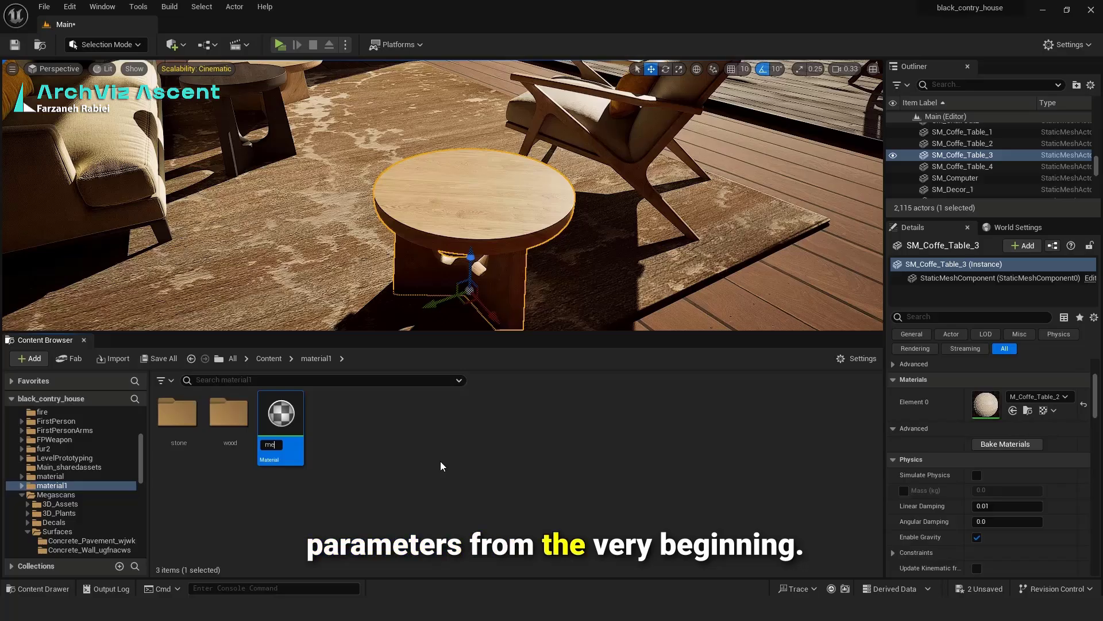
{"action": "key", "text": "Return"}
Step: Open the me material, promote Base Color and Metallic to parameters, and arrange both nodes left of the material node
{"action": "double_click", "coordinate": [278, 424]}
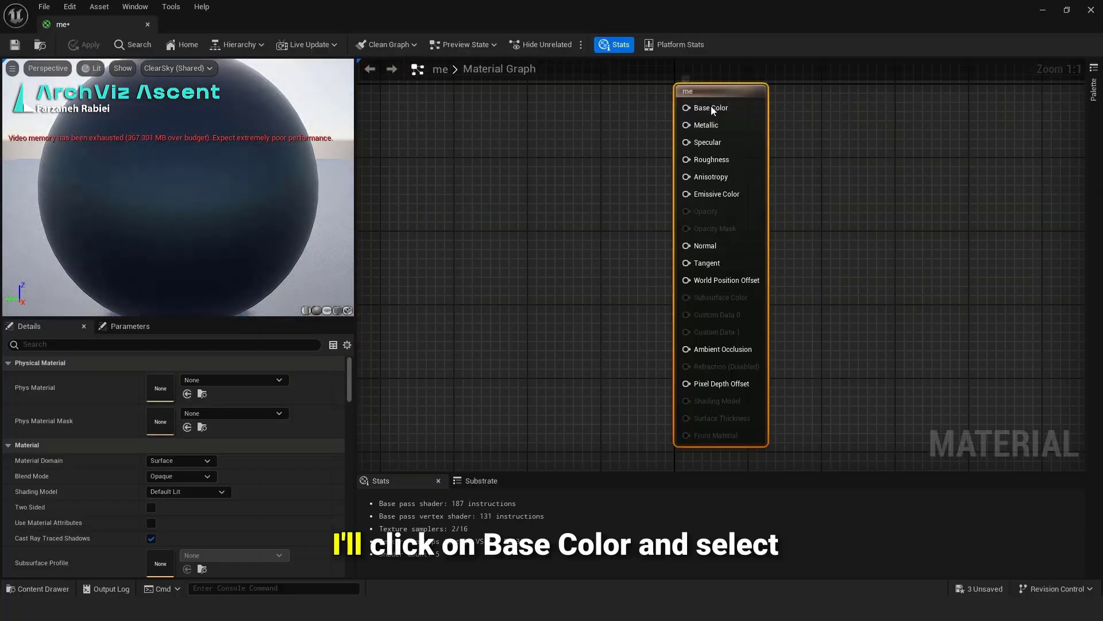
{"action": "right_click", "coordinate": [711, 107]}
{"action": "left_click", "coordinate": [736, 130]}
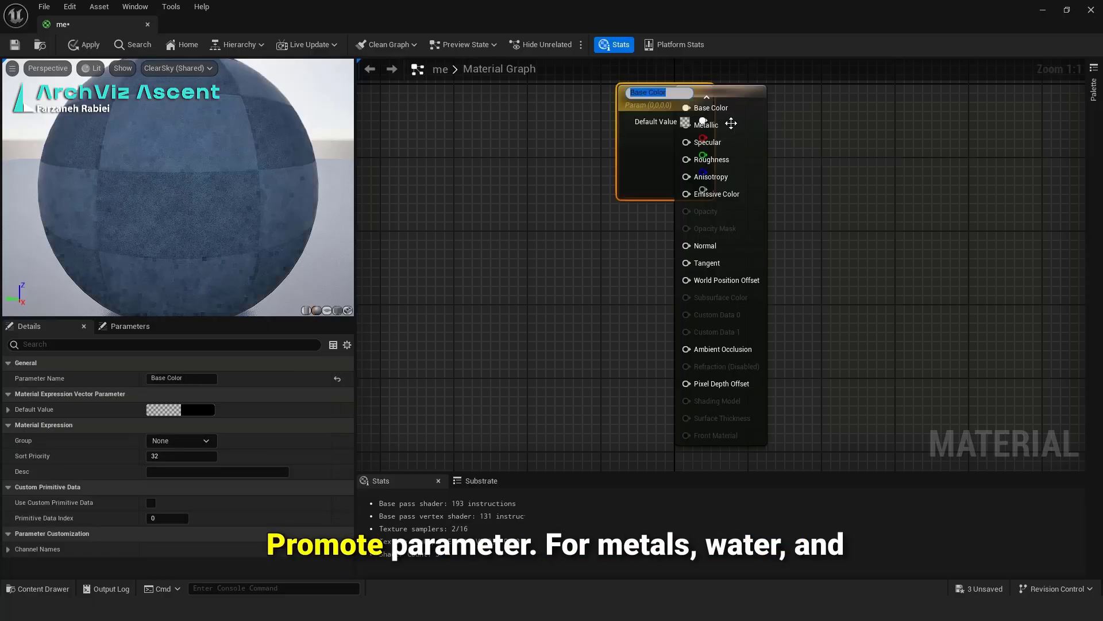
{"action": "left_click_drag", "start_coordinate": [663, 110], "coordinate": [446, 109]}
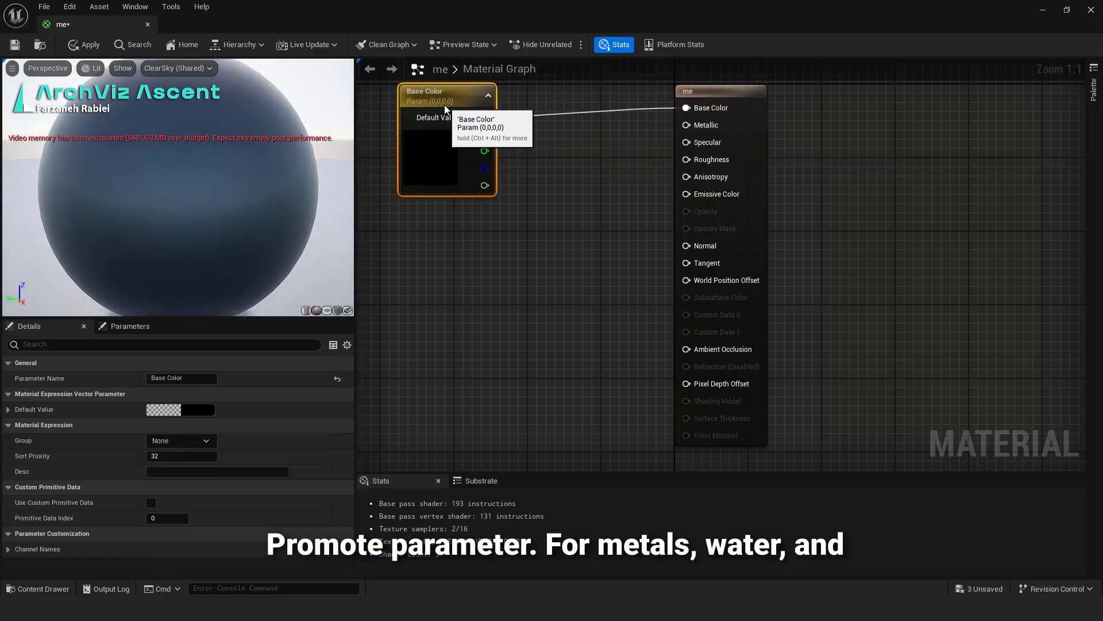
{"action": "right_click", "coordinate": [704, 126]}
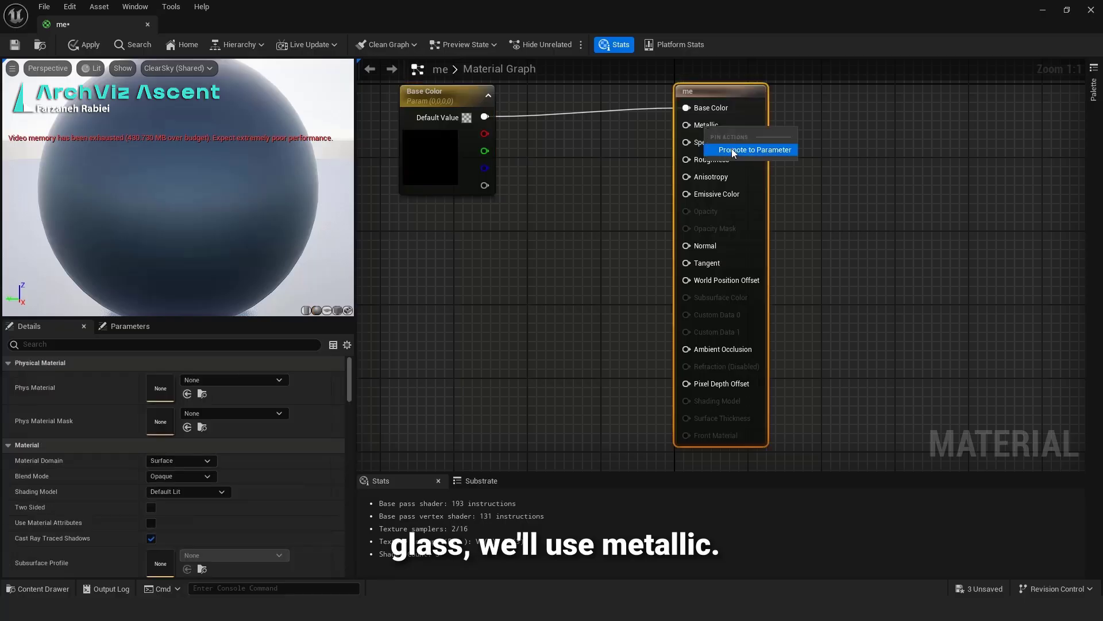
{"action": "left_click", "coordinate": [732, 149]}
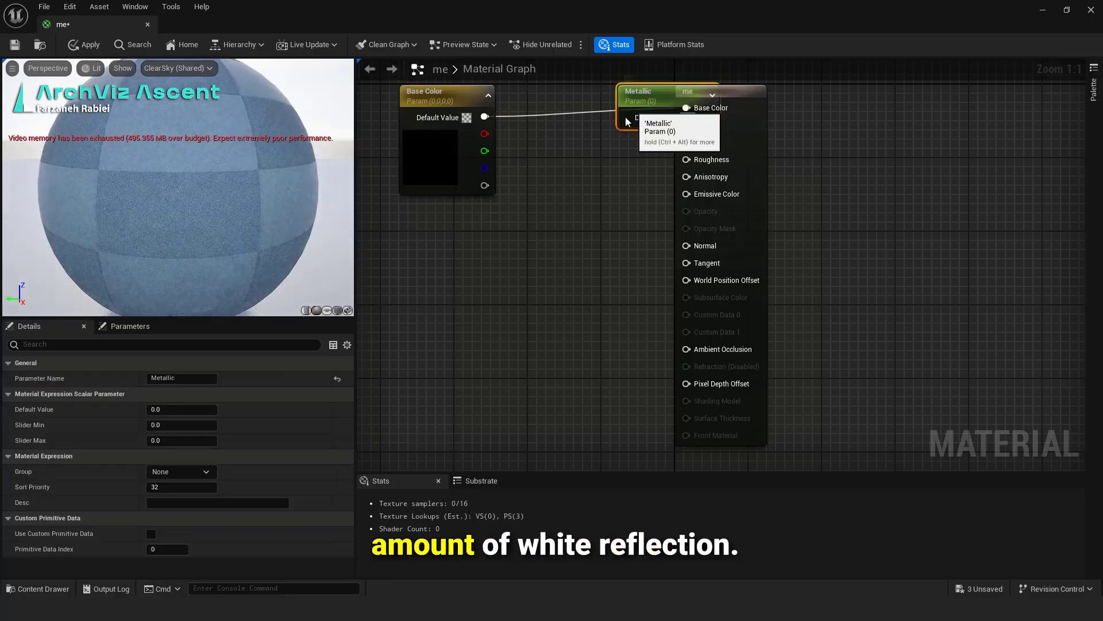
{"action": "left_click_drag", "start_coordinate": [625, 116], "coordinate": [415, 231]}
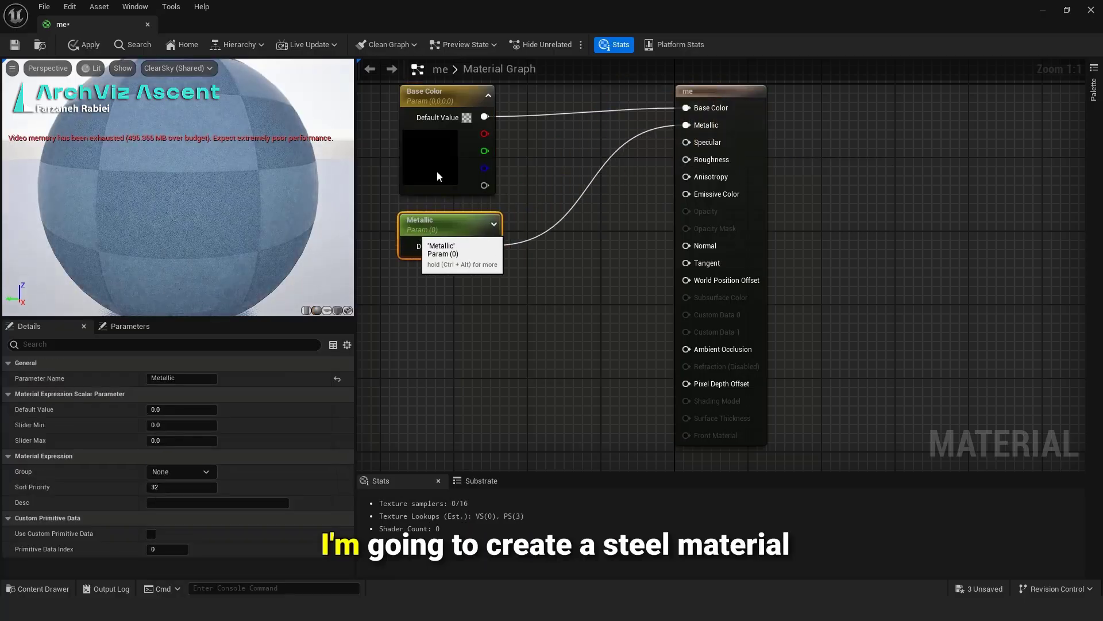
Step: Set the Base Color parameter to a light grey with value about 0.714 and the Metallic parameter to 1
{"action": "double_click", "coordinate": [427, 148]}
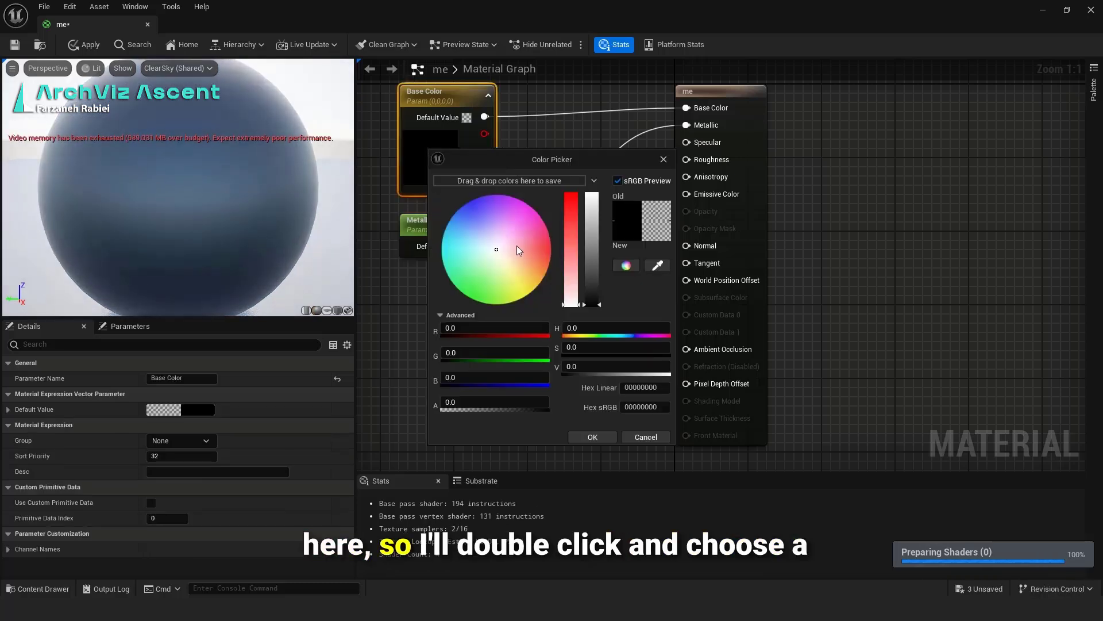
{"action": "left_click_drag", "start_coordinate": [592, 253], "coordinate": [594, 218]}
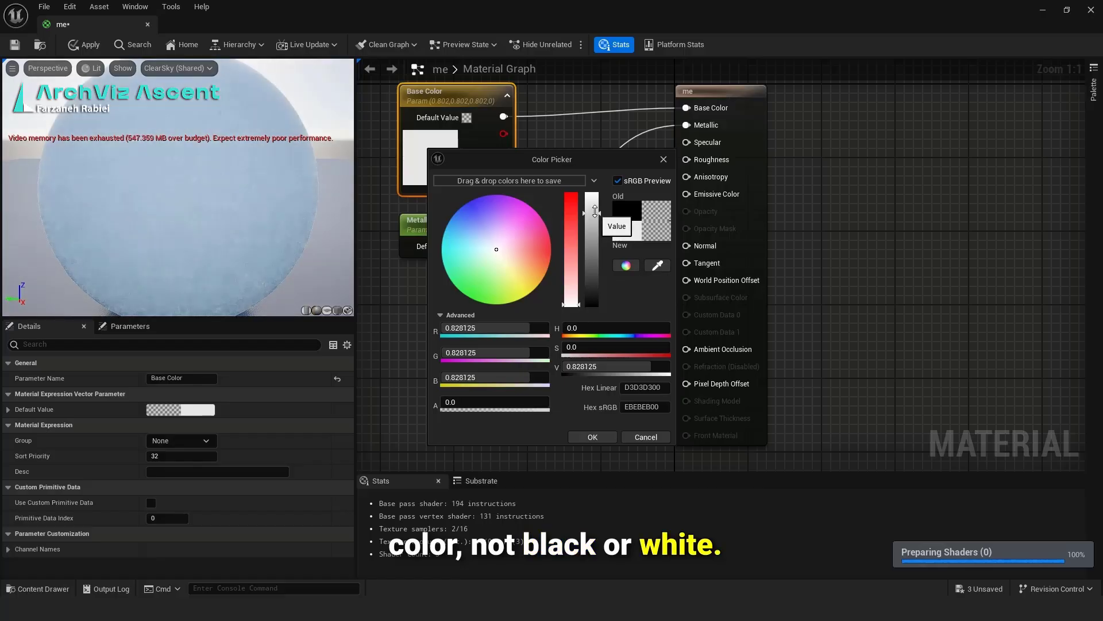
{"action": "left_click_drag", "start_coordinate": [595, 217], "coordinate": [595, 214]}
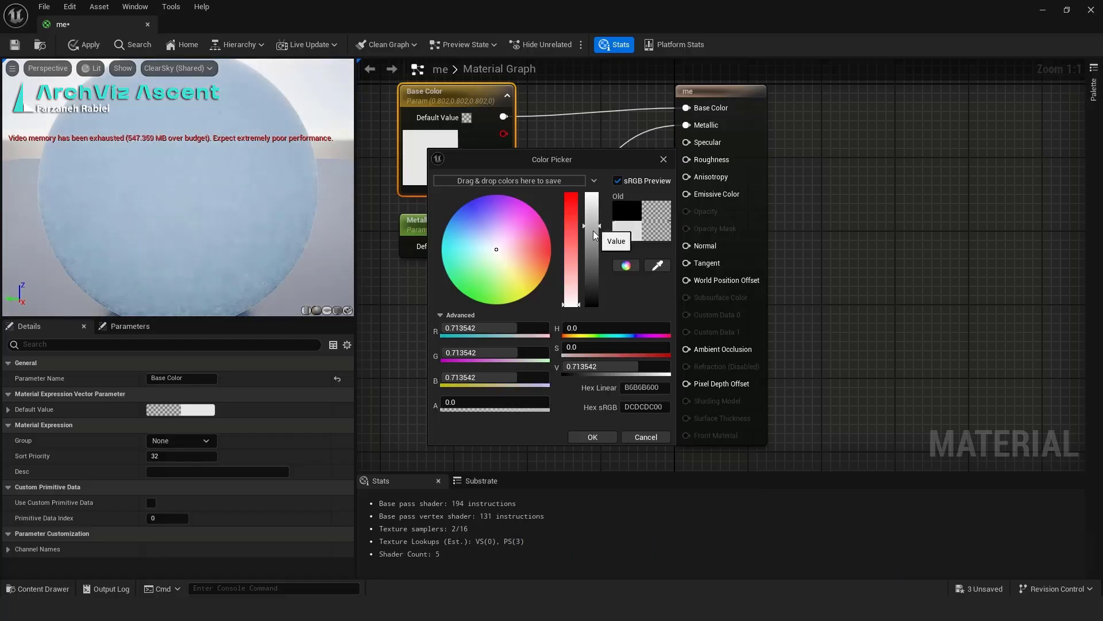
{"action": "left_click", "coordinate": [598, 436]}
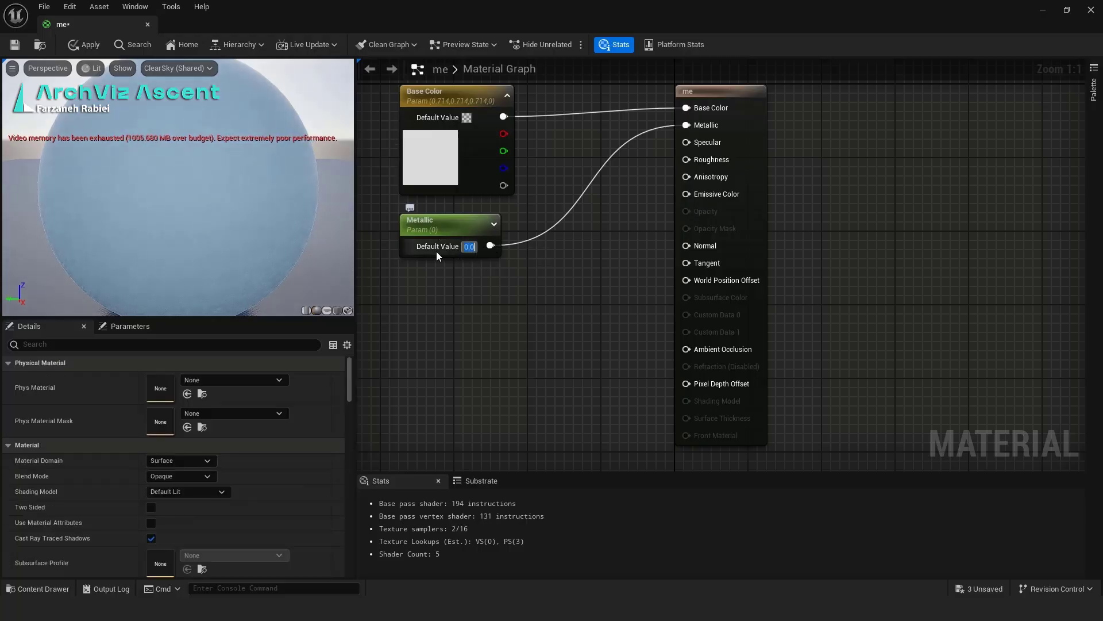
{"action": "type", "text": "1"}
{"action": "key", "text": "Return"}
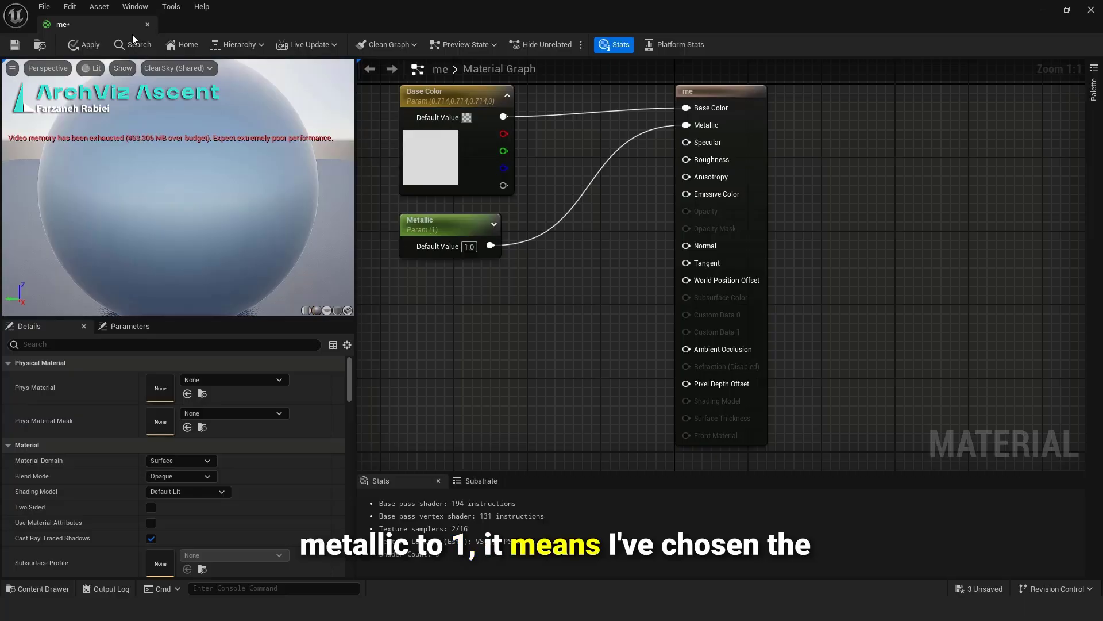
Step: Float the material editor in a smaller window, assign the me material to the coffee table's top and save the material
{"action": "left_click_drag", "start_coordinate": [281, 4], "coordinate": [846, 76]}
{"action": "left_click_drag", "start_coordinate": [268, 425], "coordinate": [499, 198]}
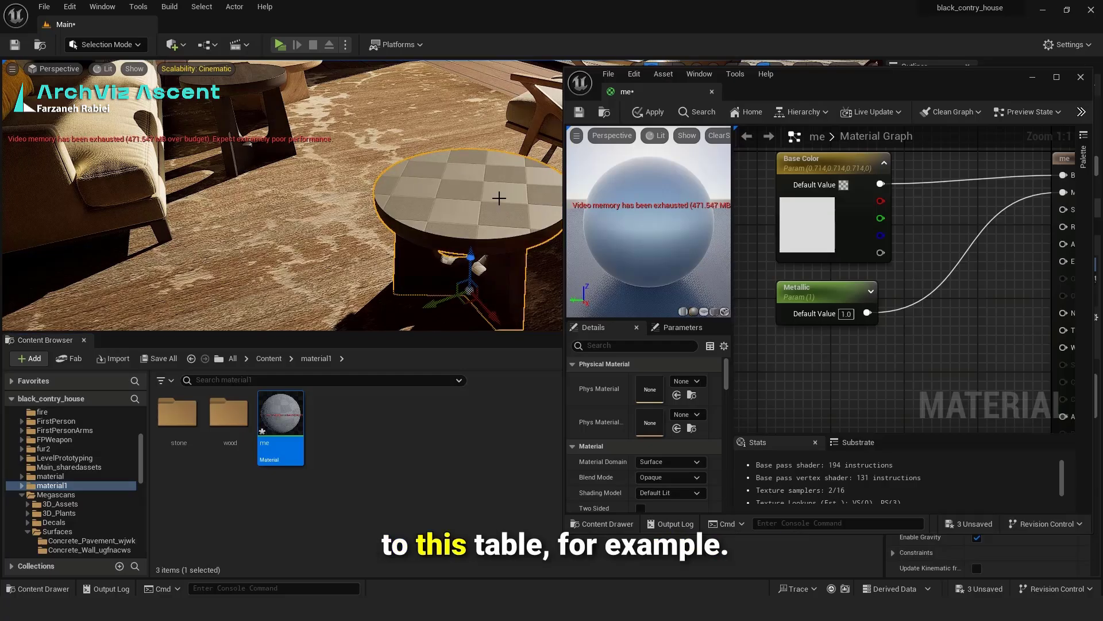
{"action": "left_click", "coordinate": [577, 111]}
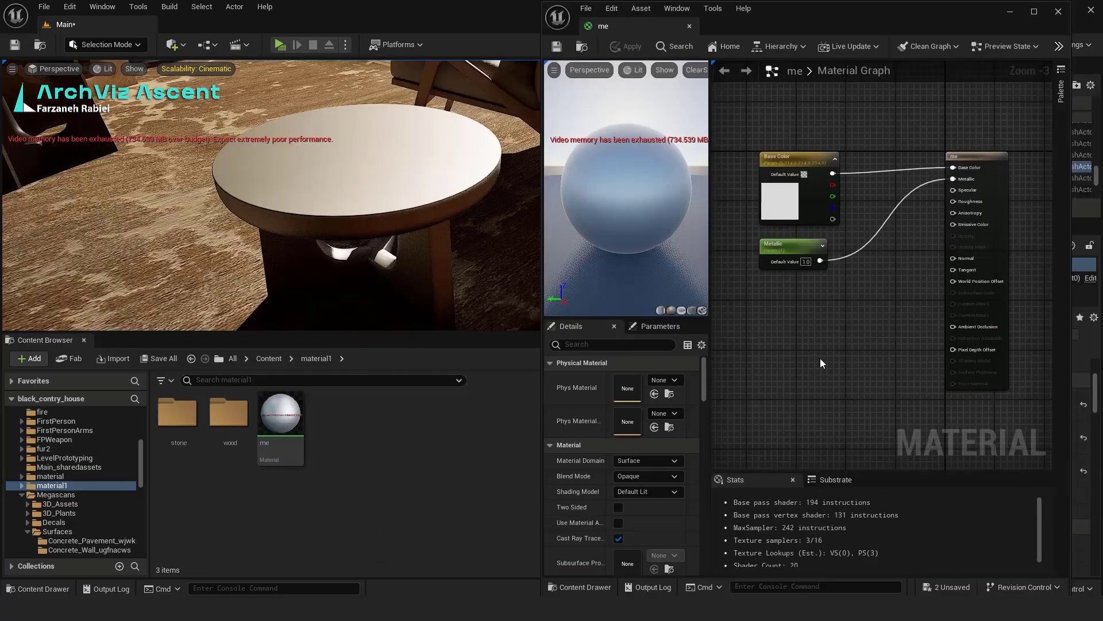
Step: Promote the material's Specular input to a parameter and place its node below the Metallic parameter
{"action": "scroll", "coordinate": [970, 196], "scroll_direction": "up", "scroll_amount": 4}
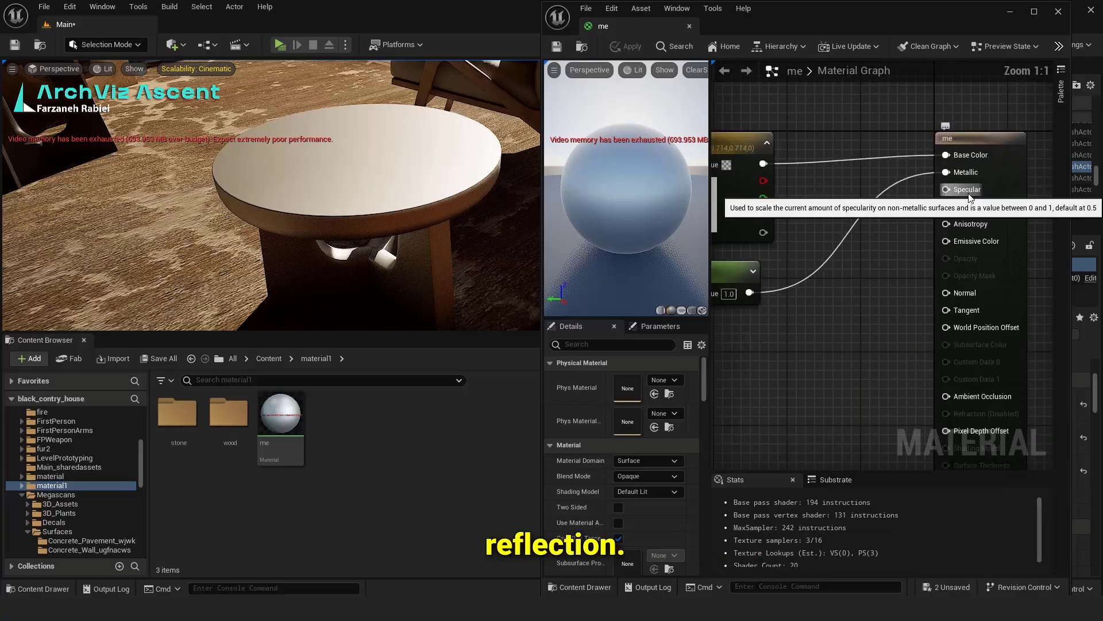
{"action": "right_click", "coordinate": [967, 193]}
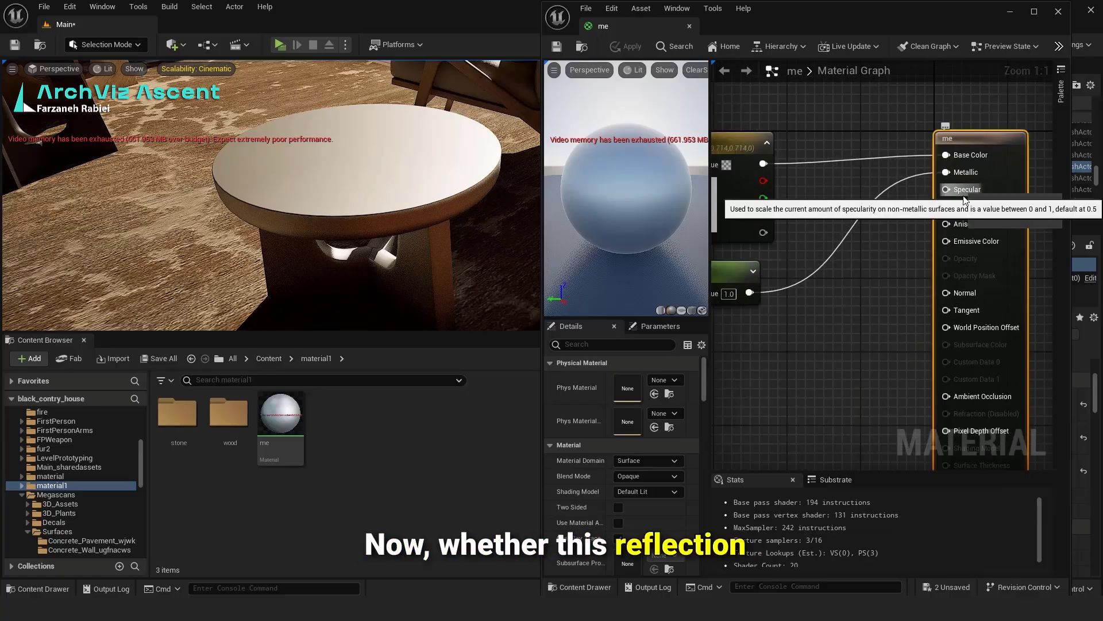
{"action": "left_click", "coordinate": [1019, 217]}
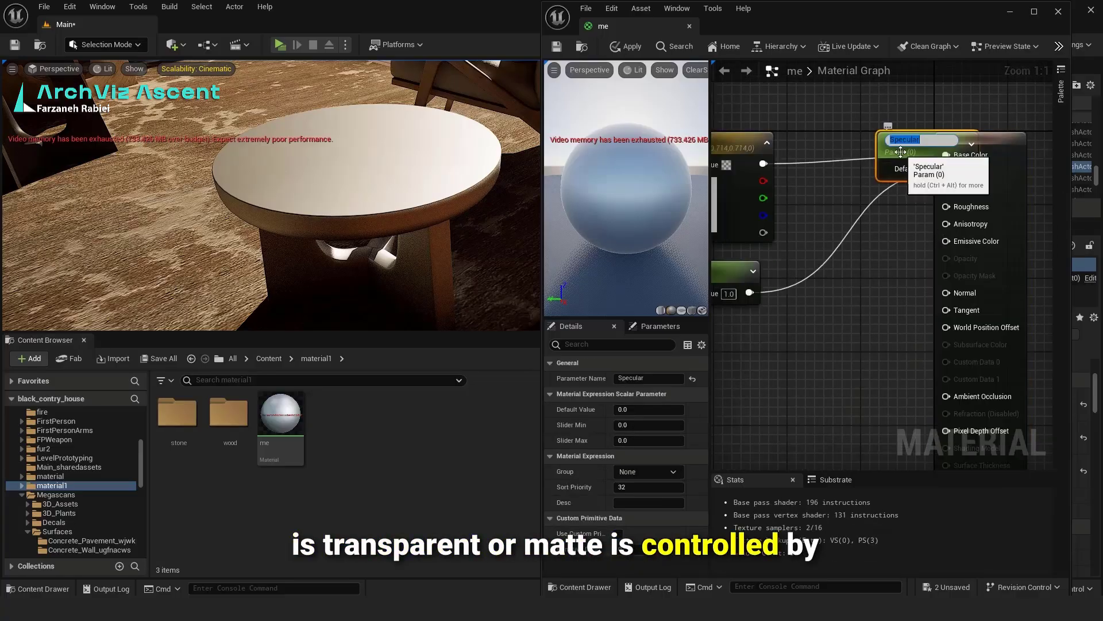
{"action": "left_click_drag", "start_coordinate": [908, 150], "coordinate": [895, 335]}
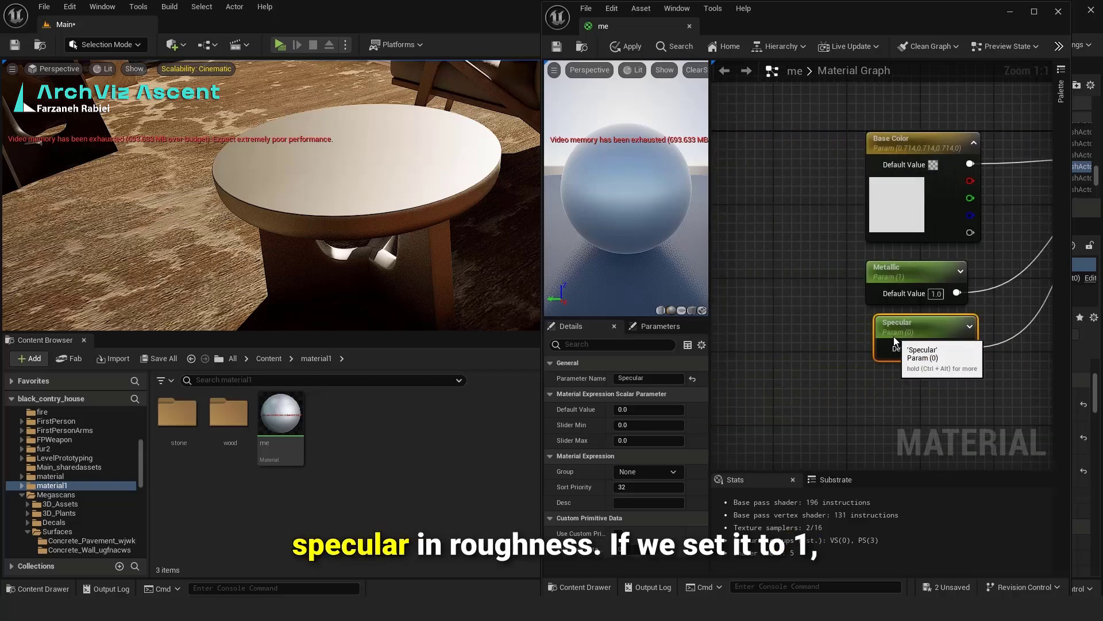
{"action": "left_click", "coordinate": [919, 409]}
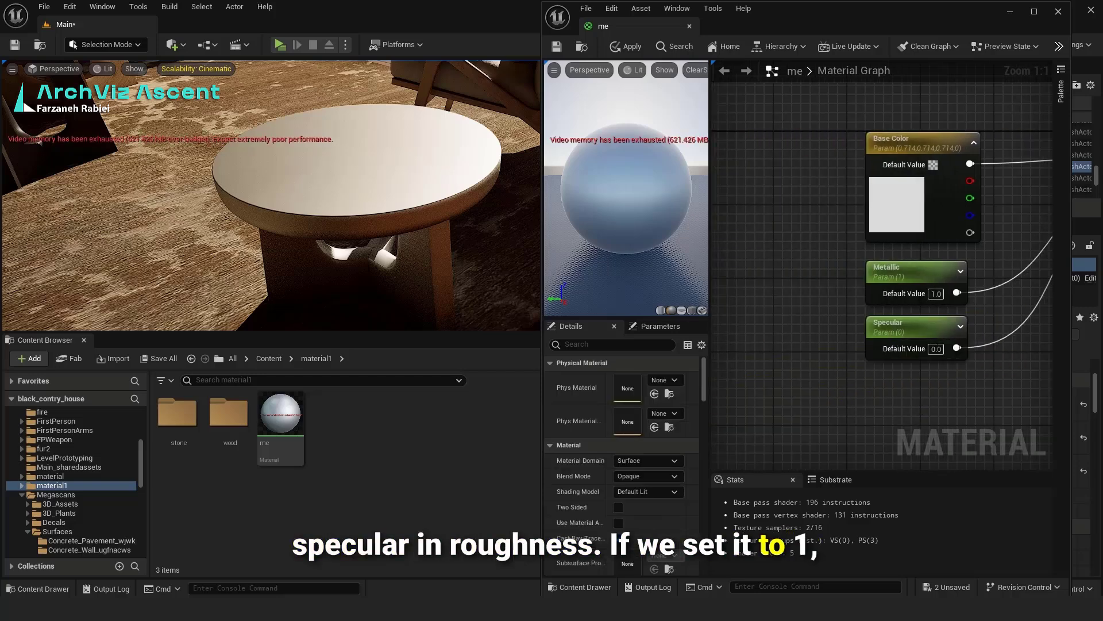
Step: Set the Specular parameter's default value to 1 and save the me material
{"action": "left_click", "coordinate": [936, 348]}
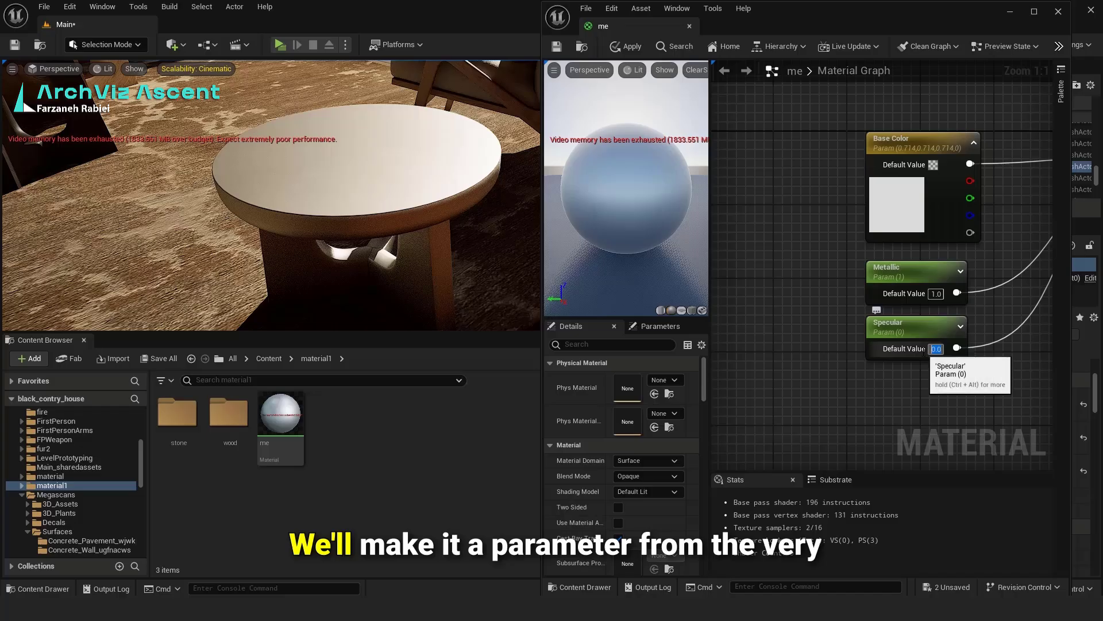
{"action": "type", "text": "1"}
{"action": "key", "text": "Return"}
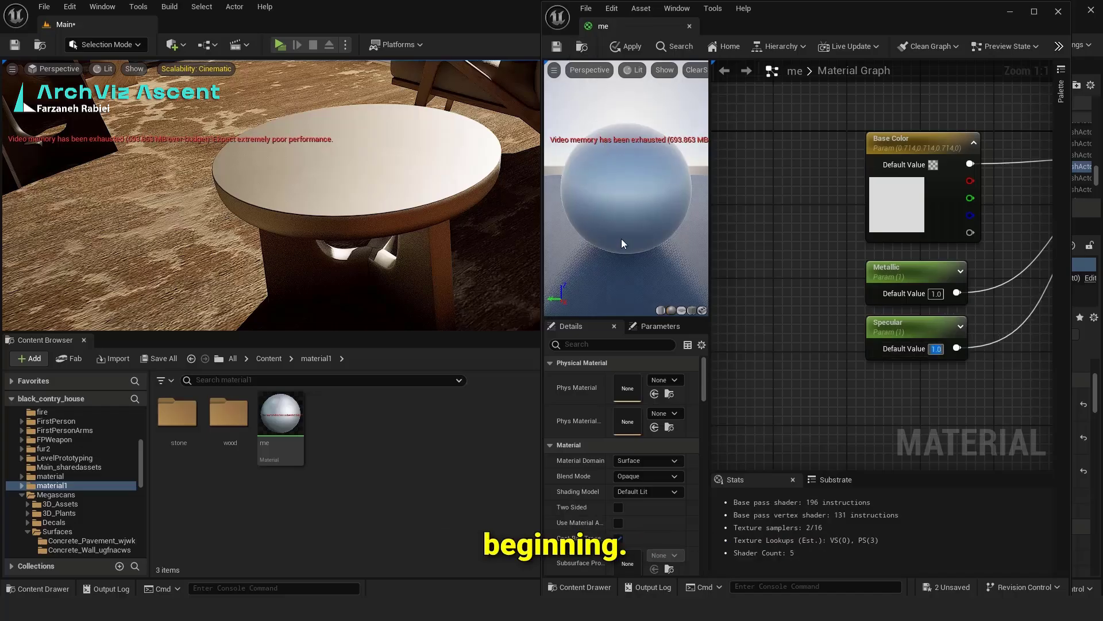
{"action": "left_click", "coordinate": [555, 45]}
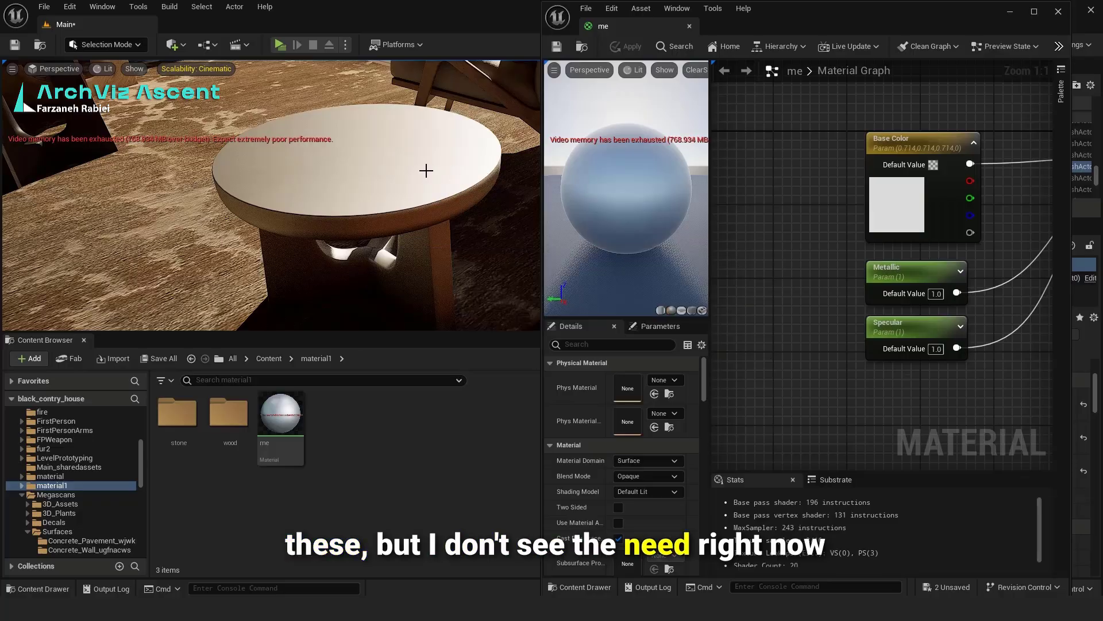
Step: Promote Roughness to a parameter, align its node below Specular, then save the me material and close its editor
{"action": "scroll", "coordinate": [795, 250], "scroll_direction": "down", "scroll_amount": 3}
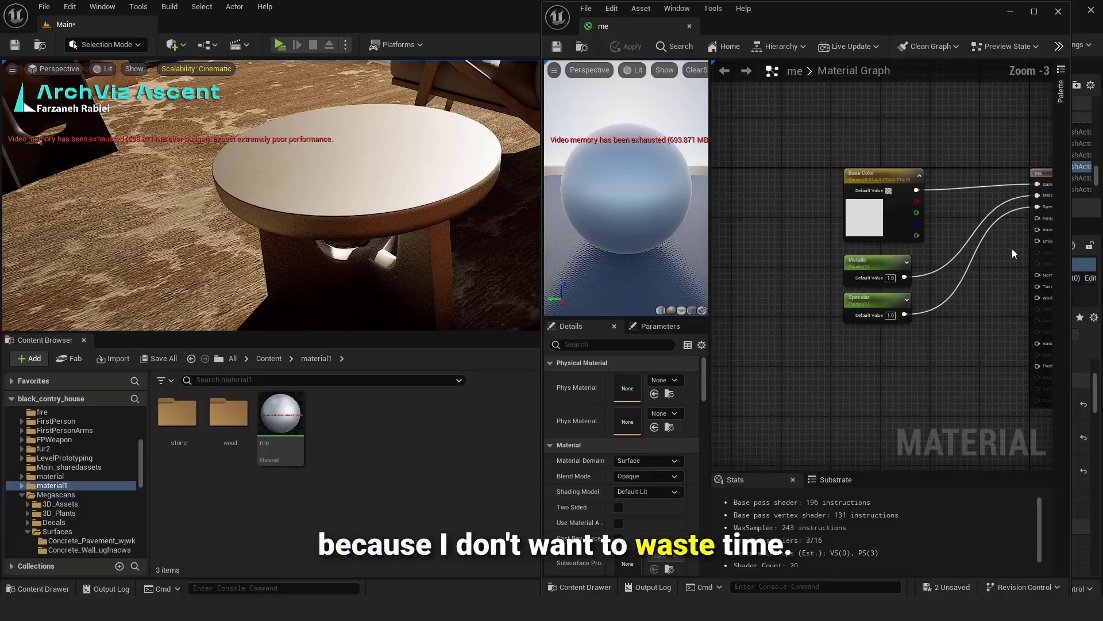
{"action": "scroll", "coordinate": [1050, 231], "scroll_direction": "up", "scroll_amount": 3}
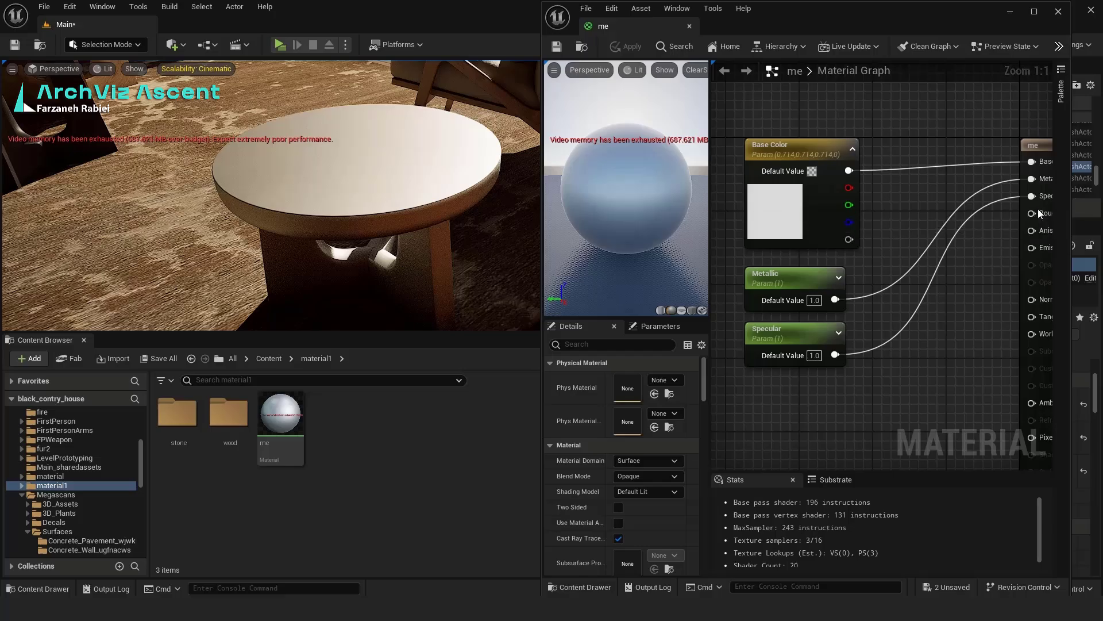
{"action": "right_click", "coordinate": [1038, 211]}
{"action": "left_click", "coordinate": [1086, 233]}
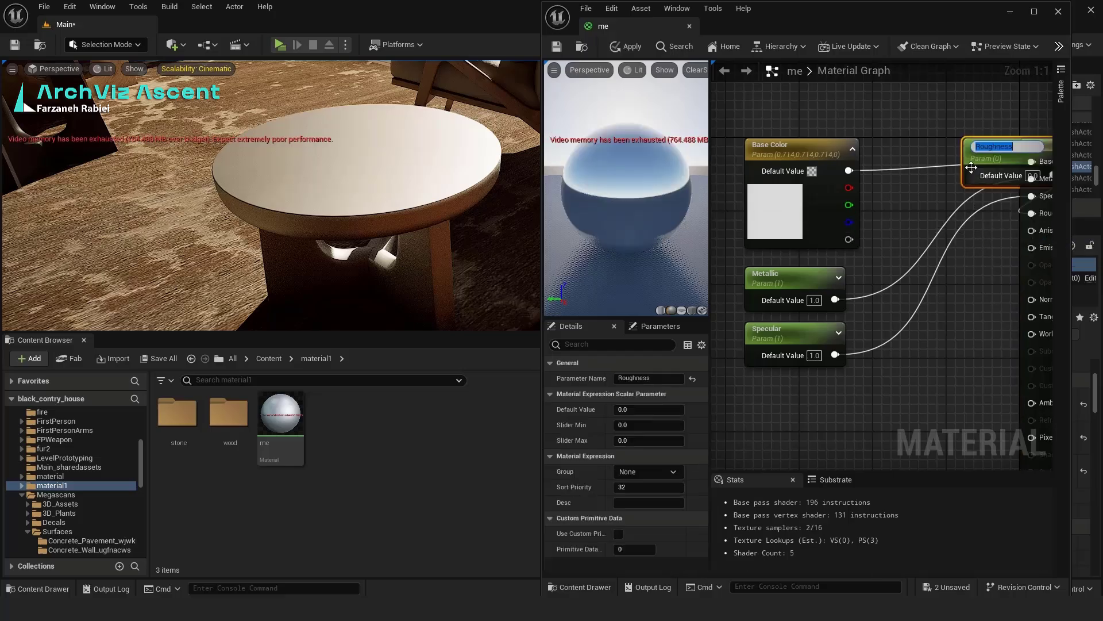
{"action": "left_click_drag", "start_coordinate": [971, 168], "coordinate": [752, 405]}
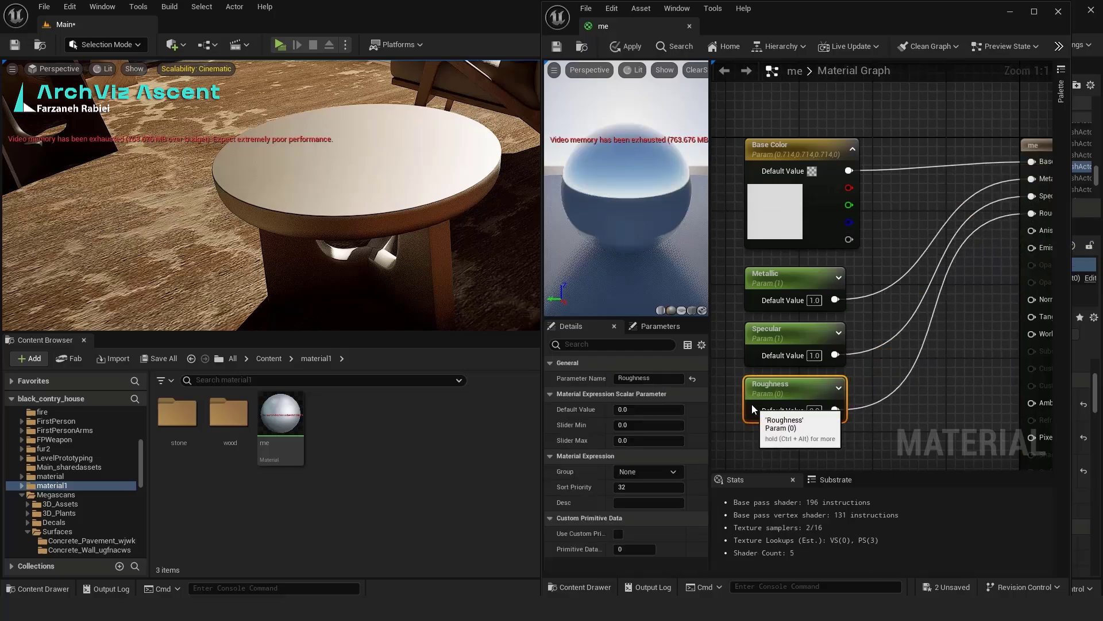
{"action": "left_click", "coordinate": [557, 46]}
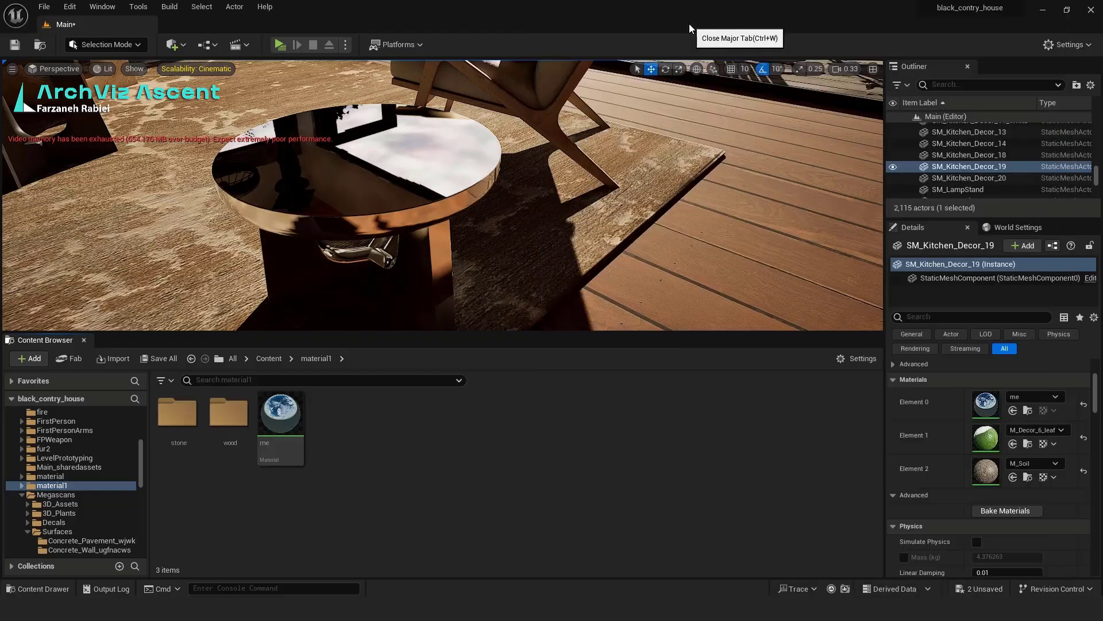
{"action": "left_click", "coordinate": [690, 26]}
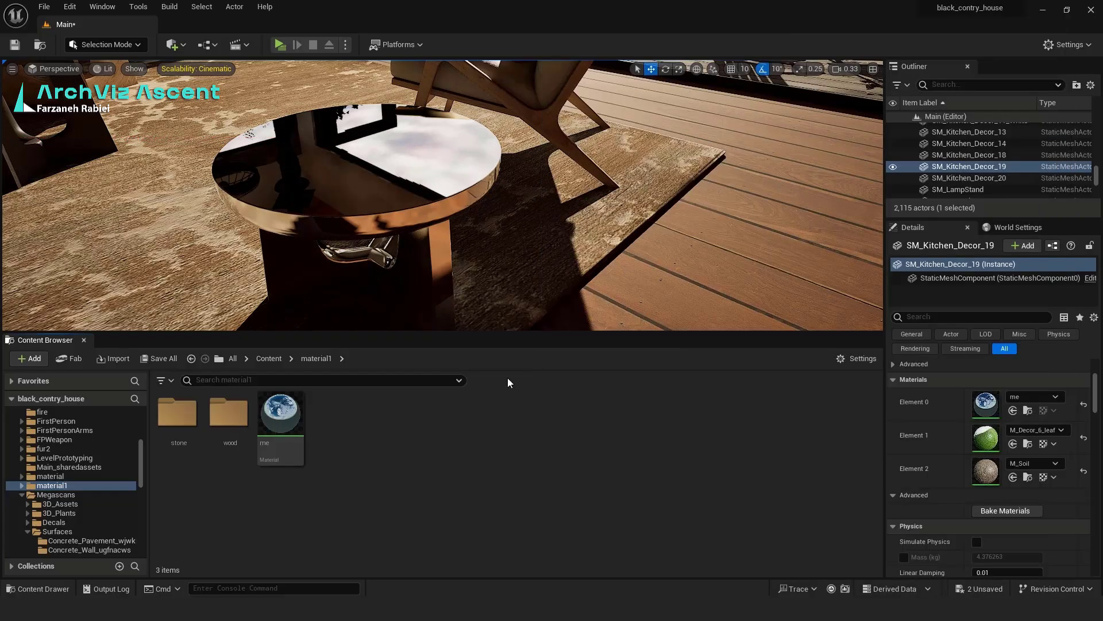
Step: Create a material instance of the me material with the name me_Inst and open it for editing
{"action": "right_click", "coordinate": [275, 409]}
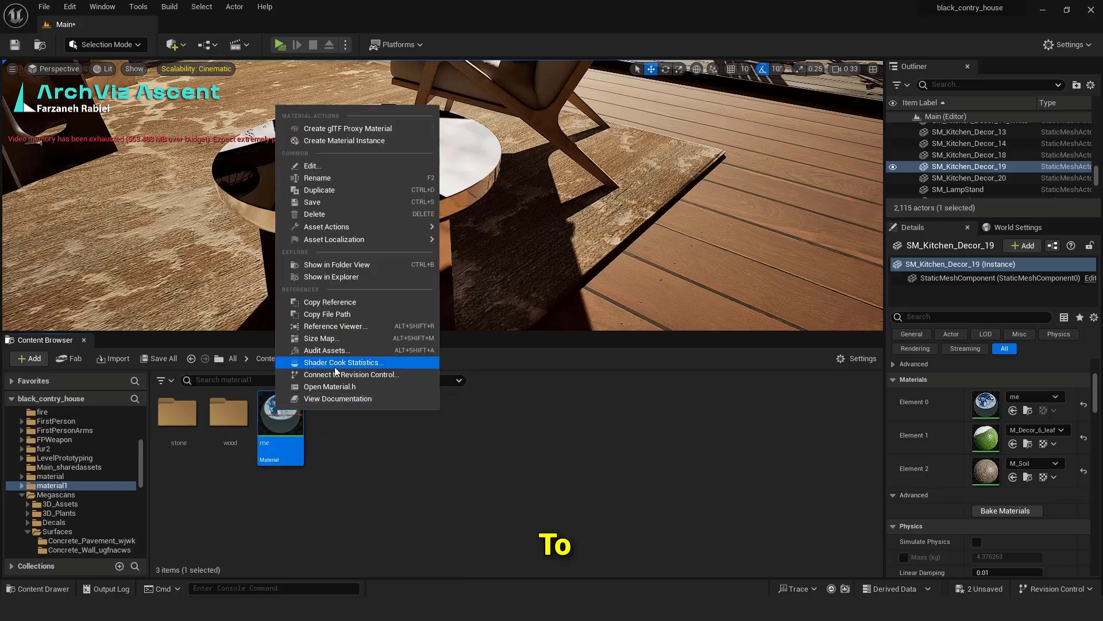
{"action": "left_click", "coordinate": [322, 140]}
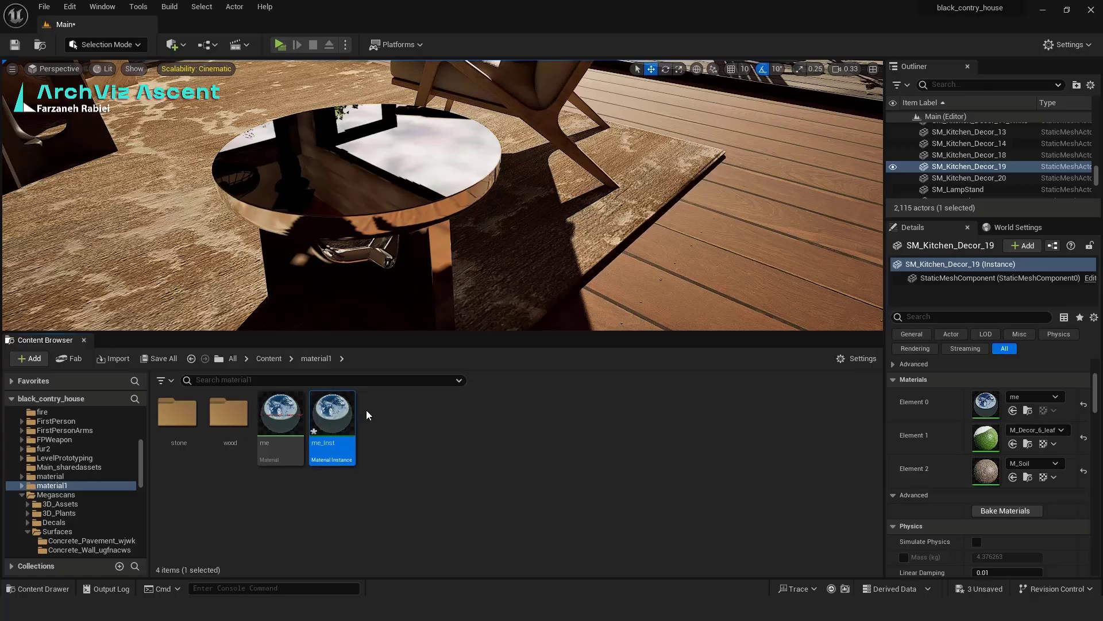
{"action": "double_click", "coordinate": [332, 411]}
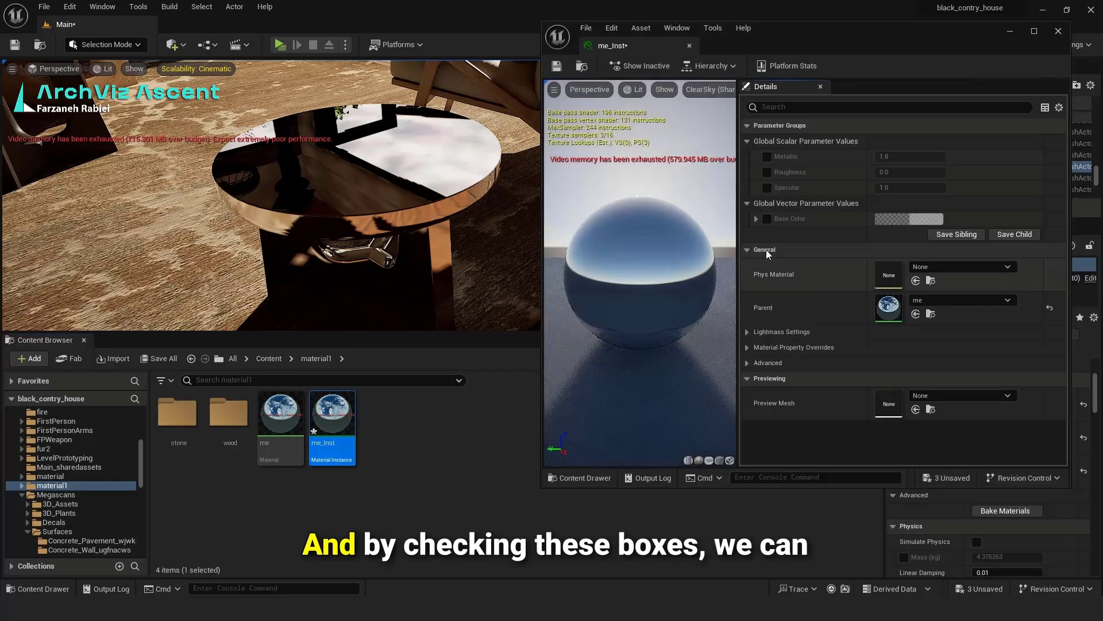
Step: Enable the Metallic, Roughness, Specular and Base Color parameter overrides in the me_Inst instance
{"action": "left_click", "coordinate": [767, 158]}
{"action": "left_click", "coordinate": [767, 172]}
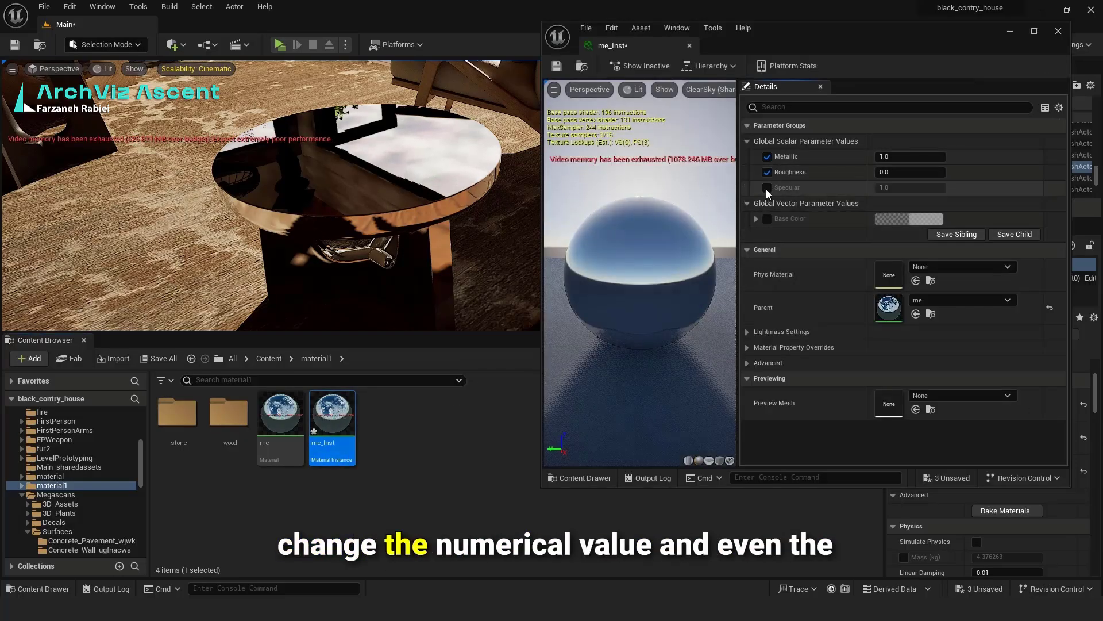
{"action": "left_click", "coordinate": [767, 187]}
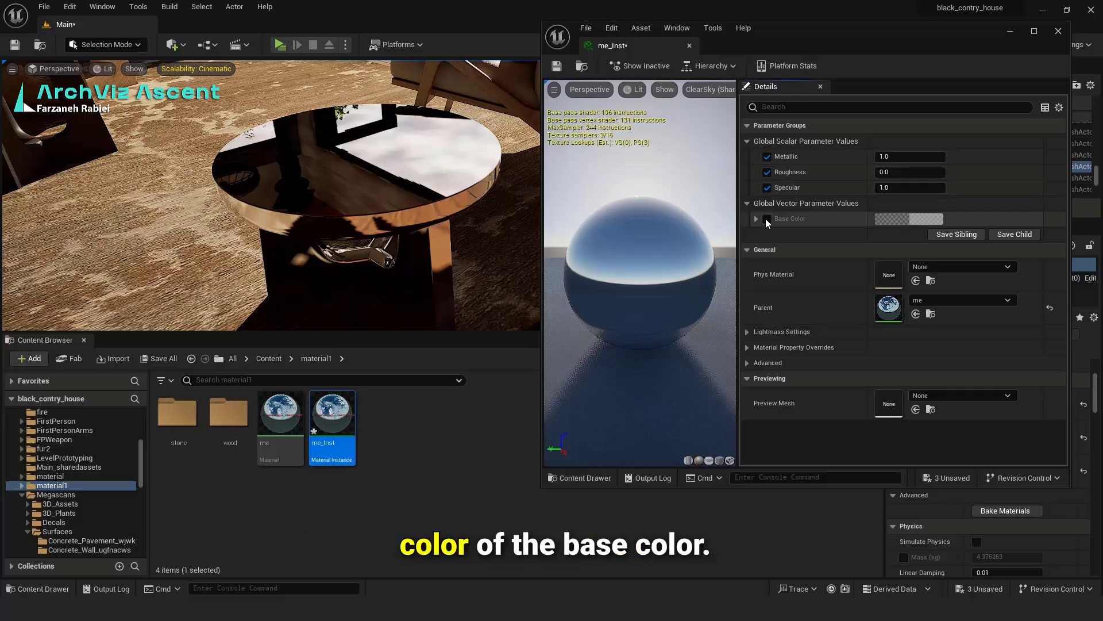
{"action": "left_click", "coordinate": [767, 218]}
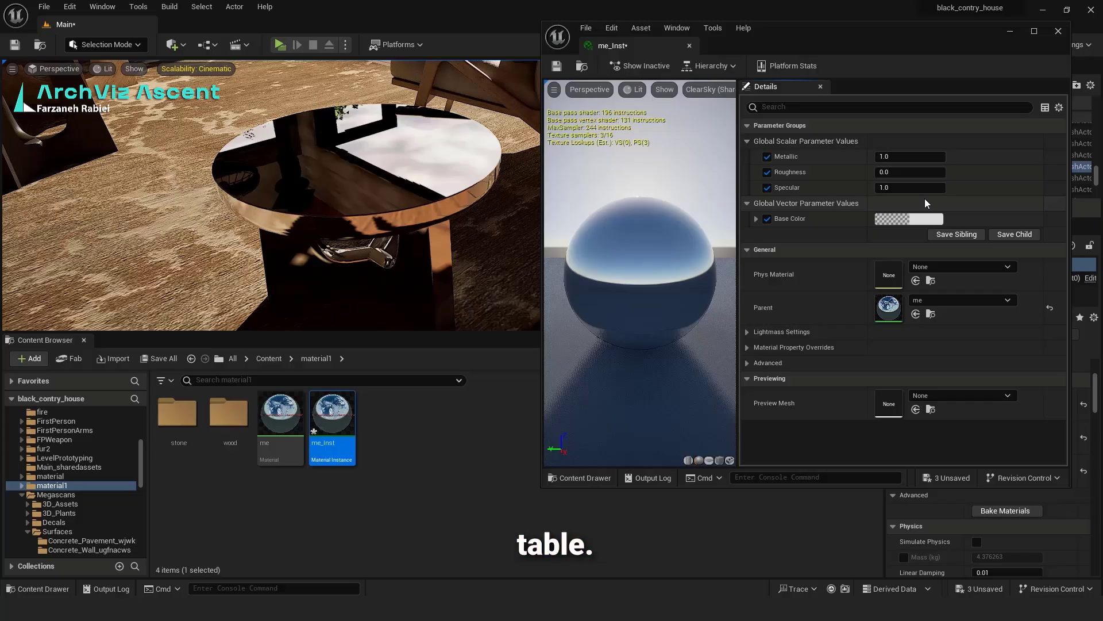
Step: Try yellow and pink shades for the instance's Base Color and reset the color to its default
{"action": "left_click", "coordinate": [909, 218]}
{"action": "left_click", "coordinate": [767, 345]}
{"action": "left_click", "coordinate": [771, 364]}
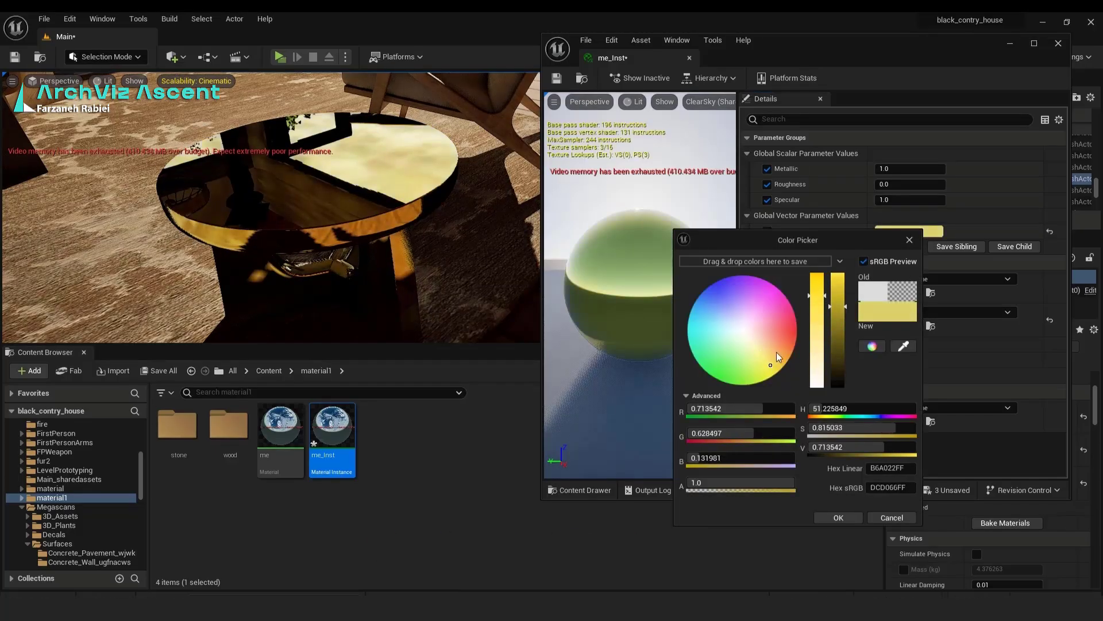
{"action": "left_click", "coordinate": [835, 281]}
{"action": "left_click", "coordinate": [779, 297]}
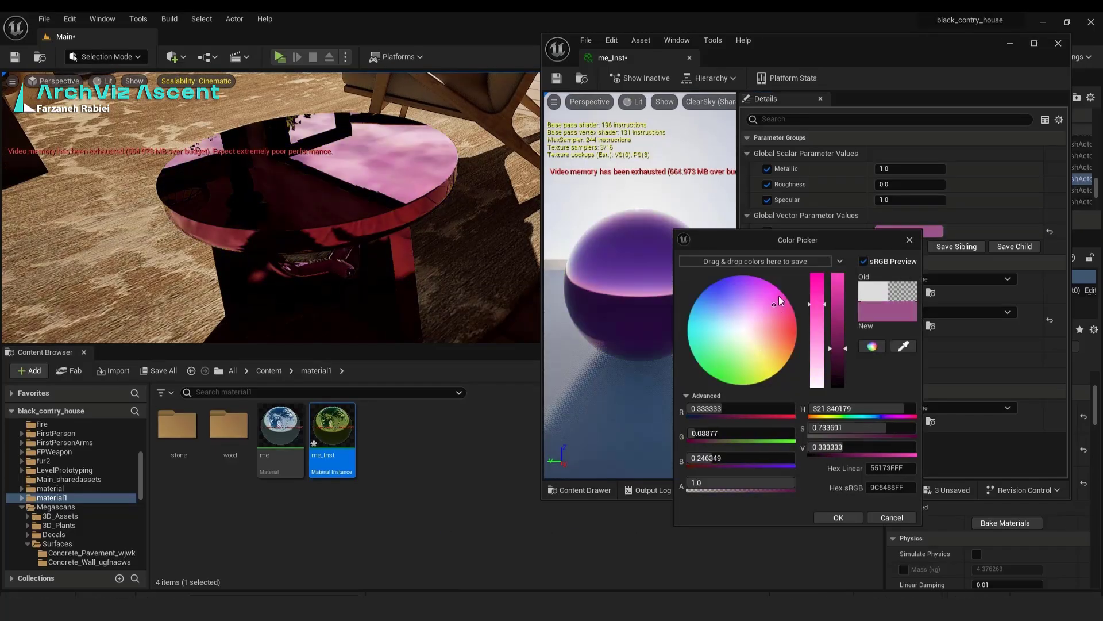
{"action": "left_click", "coordinate": [909, 240]}
{"action": "left_click", "coordinate": [1050, 231]}
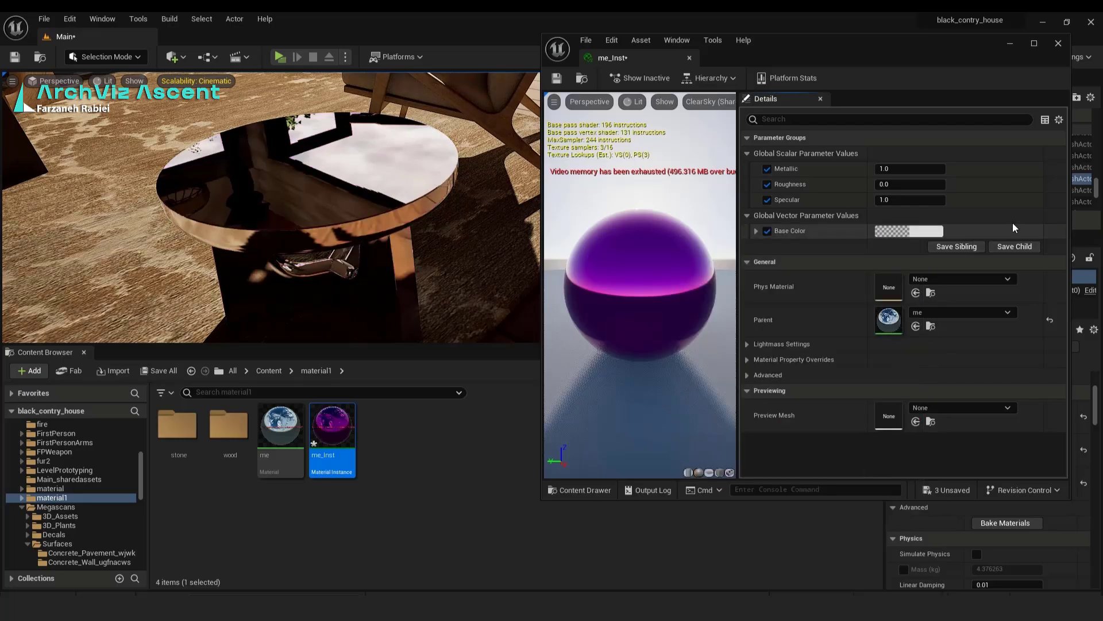
Step: Set the Roughness of the me_Inst material instance to 0.01
{"action": "left_click", "coordinate": [895, 185]}
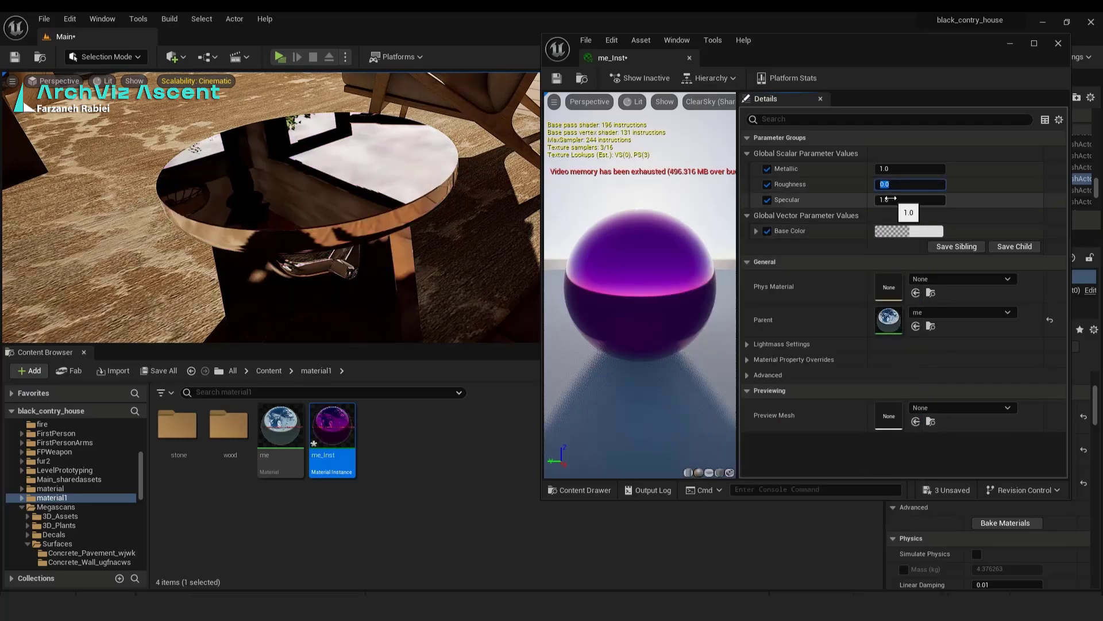
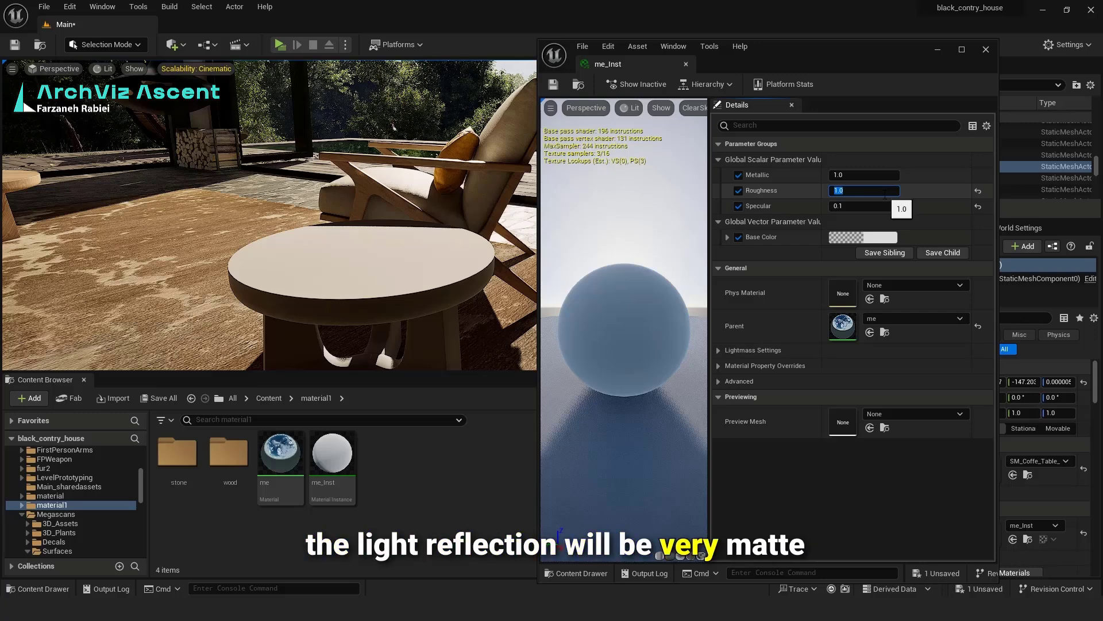
{"action": "type", "text": "0"}
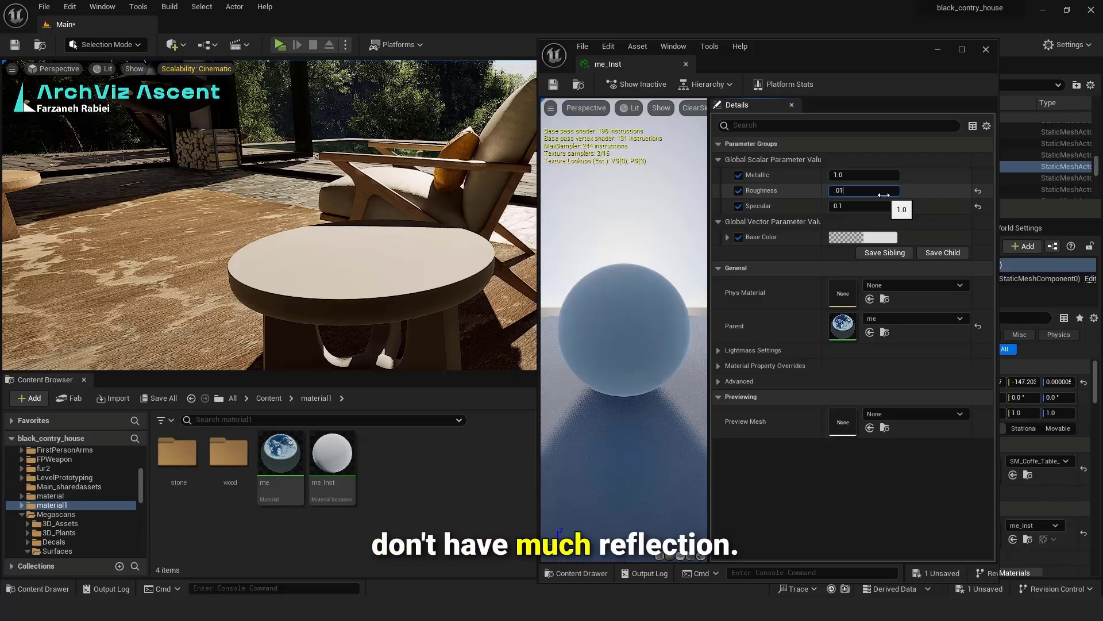
{"action": "key", "text": "Return"}
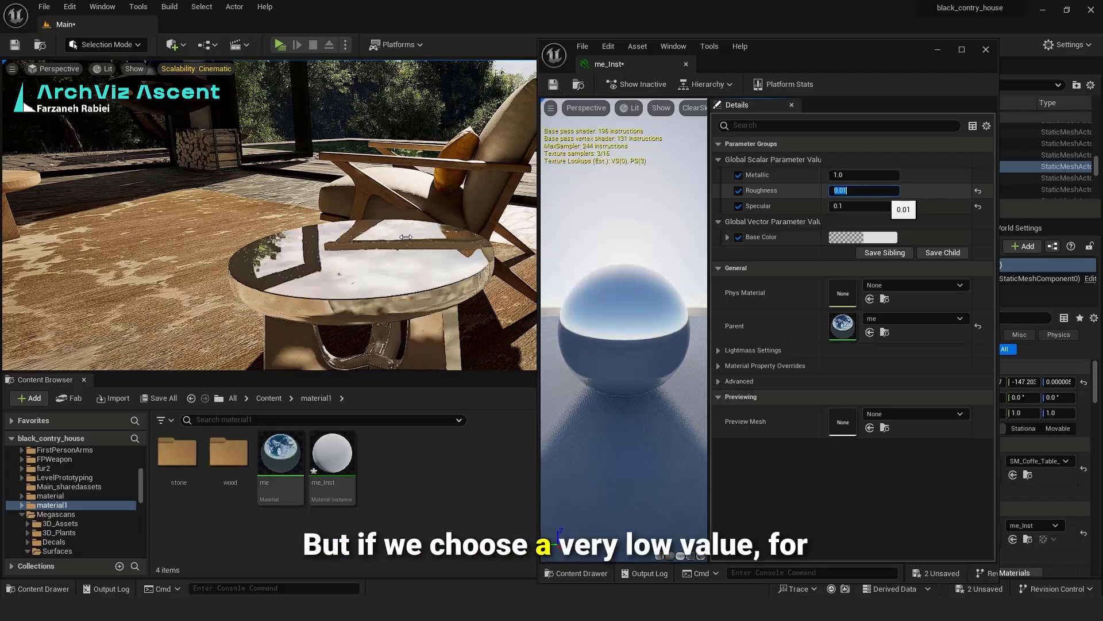
Step: Set the me_Inst instance's Specular to 1 and its Roughness to 0.8
{"action": "right_click_drag", "start_coordinate": [368, 267], "coordinate": [365, 304]}
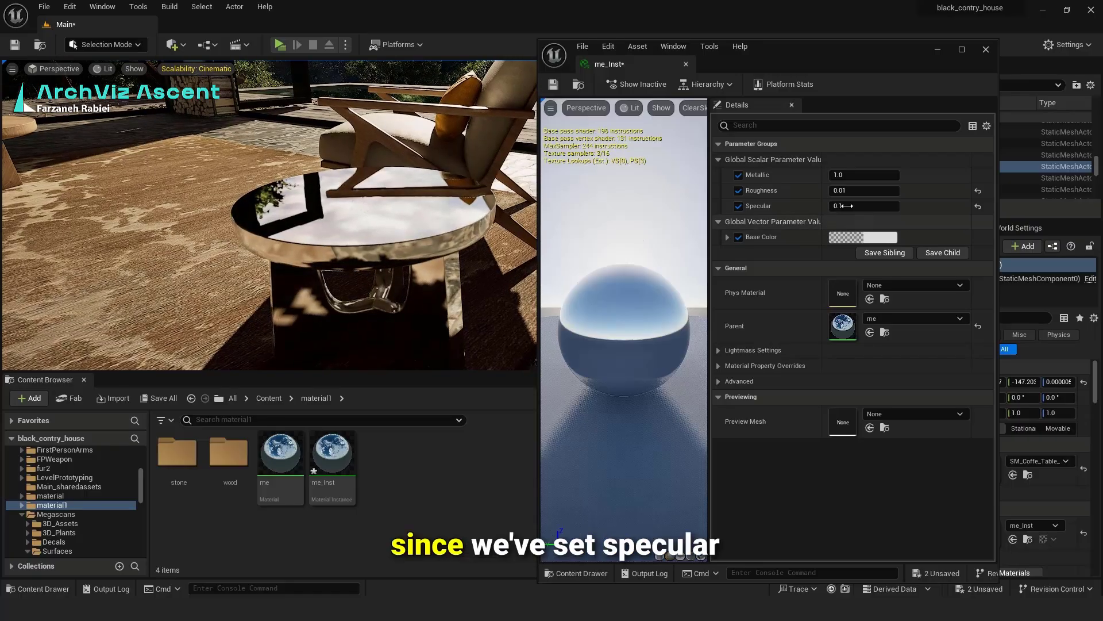
{"action": "left_click", "coordinate": [845, 206]}
{"action": "key", "text": "Return"}
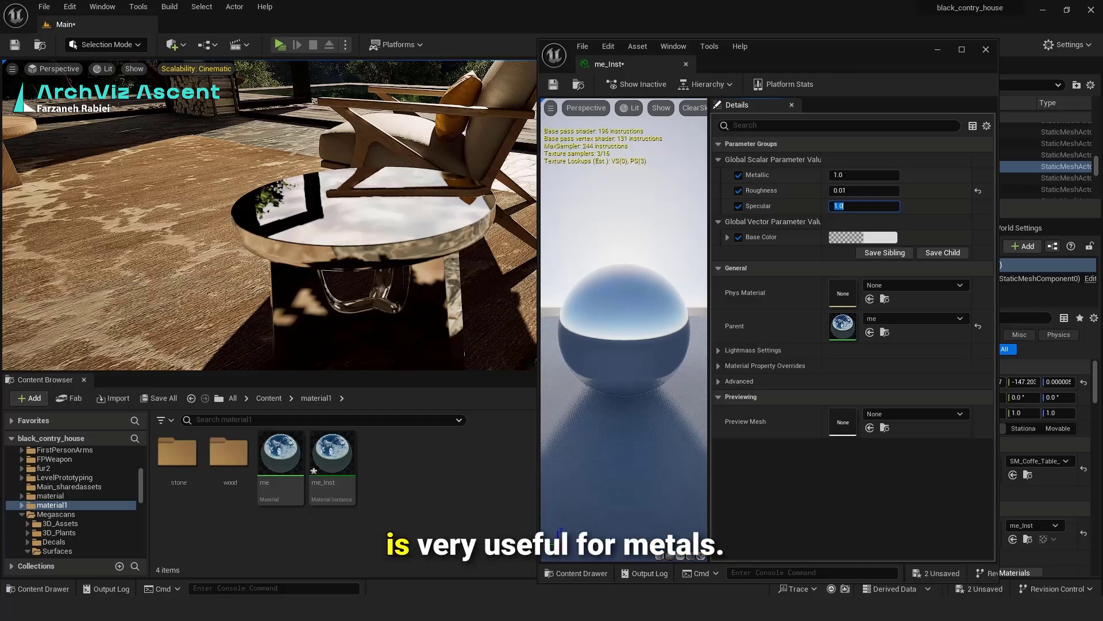
{"action": "right_click_drag", "start_coordinate": [429, 221], "coordinate": [443, 261]}
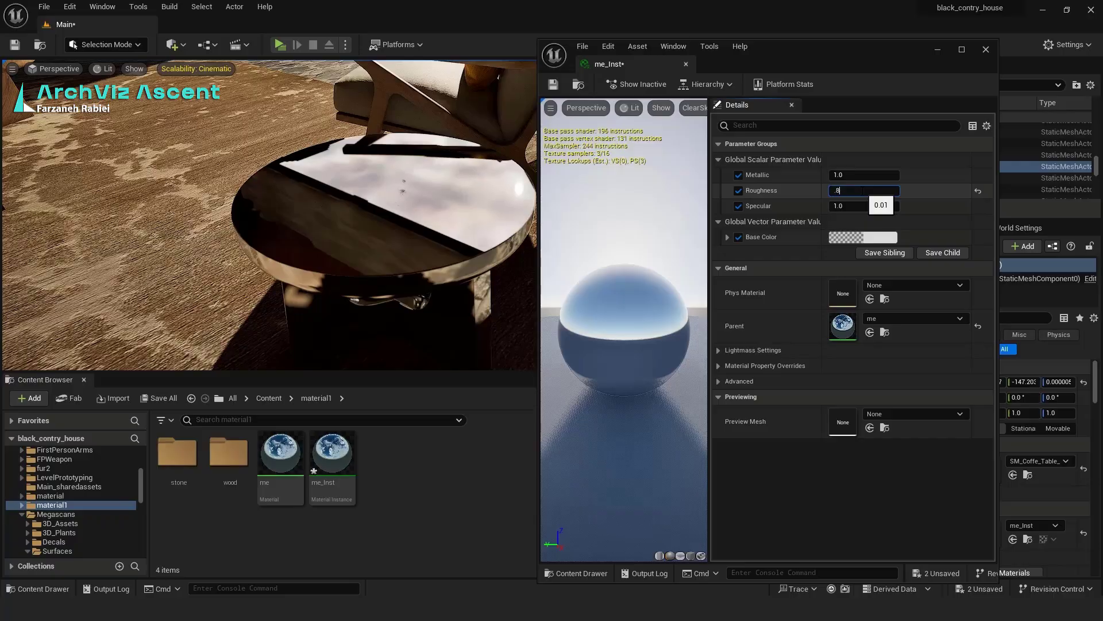
{"action": "key", "text": "Return"}
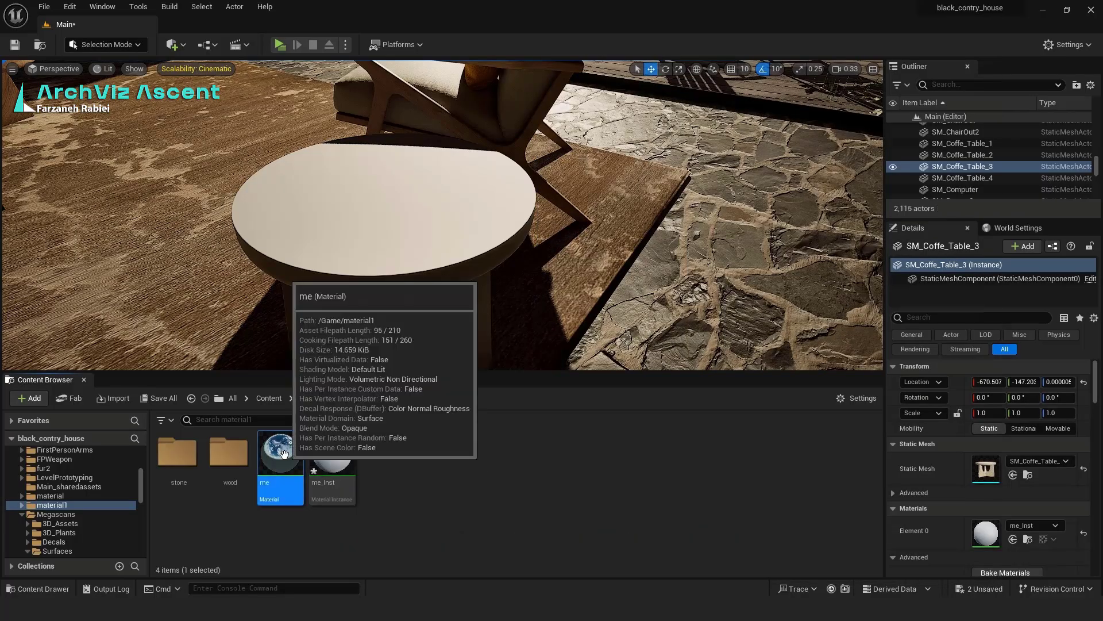
Step: Open the me material and add a Constant3Vector node below the Roughness parameter in the graph
{"action": "double_click", "coordinate": [281, 460]}
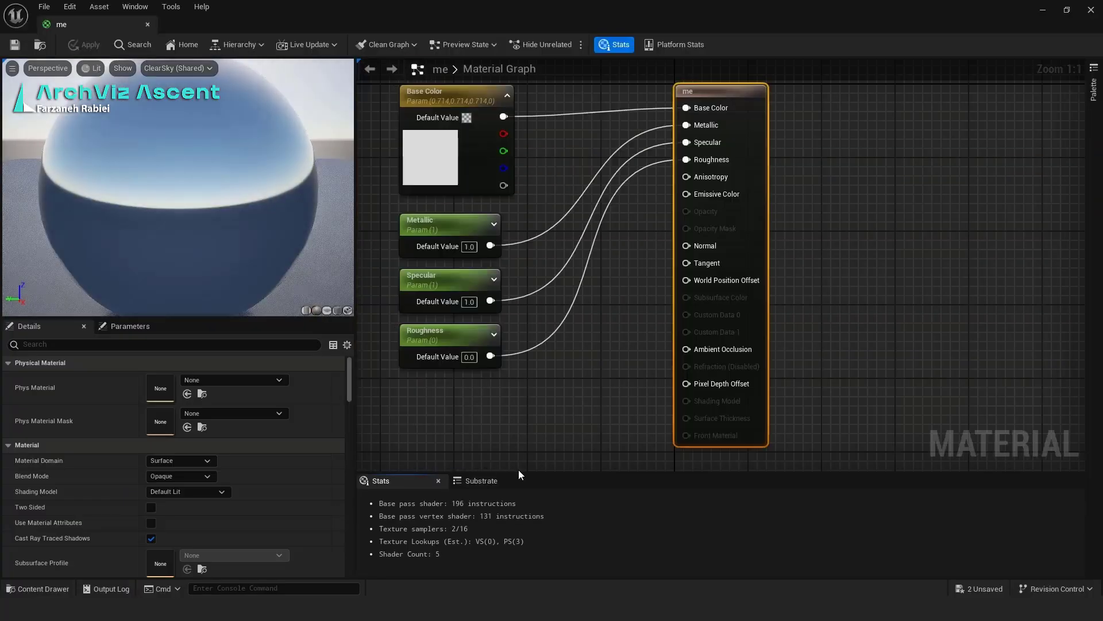
{"action": "scroll", "coordinate": [632, 239], "scroll_direction": "down", "scroll_amount": 2}
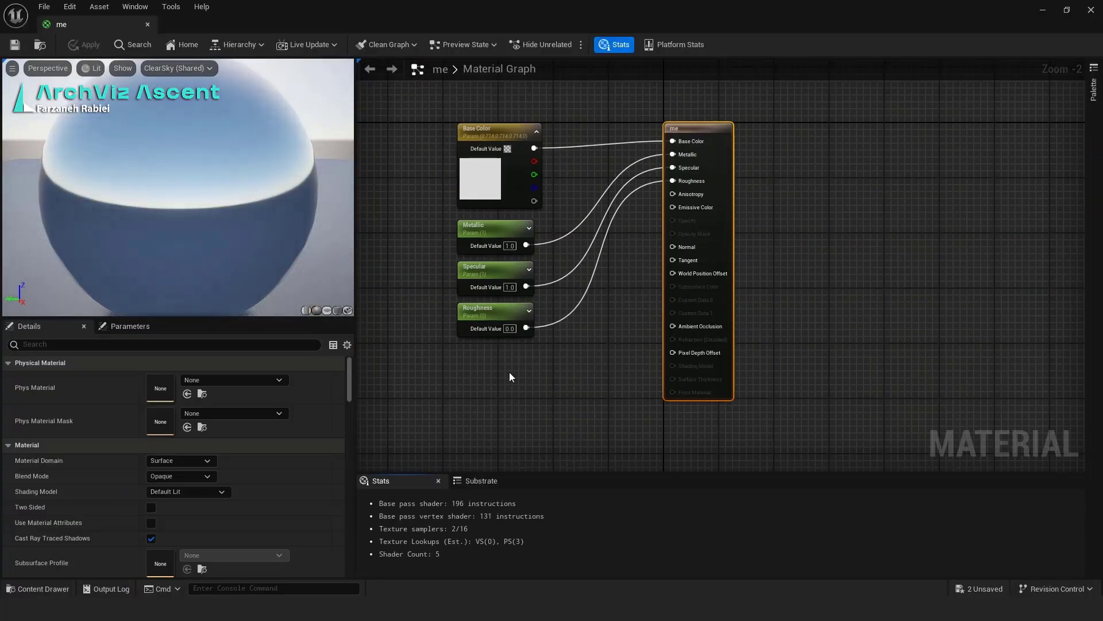
{"action": "left_click", "coordinate": [510, 374]}
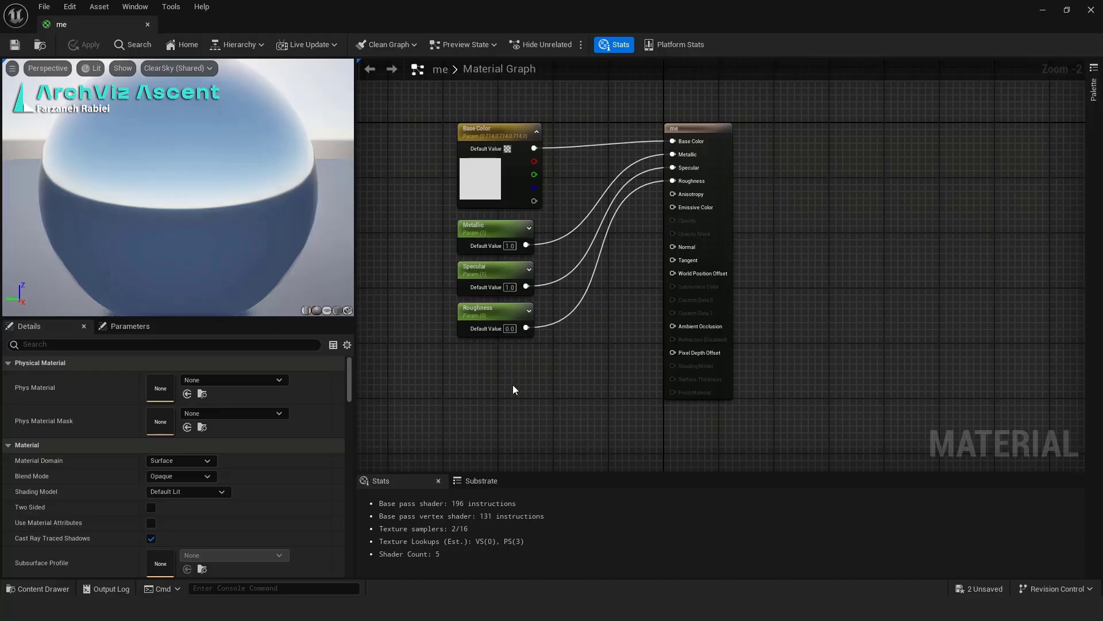
{"action": "left_click", "coordinate": [512, 384]}
{"action": "left_click_drag", "start_coordinate": [533, 387], "coordinate": [491, 370]}
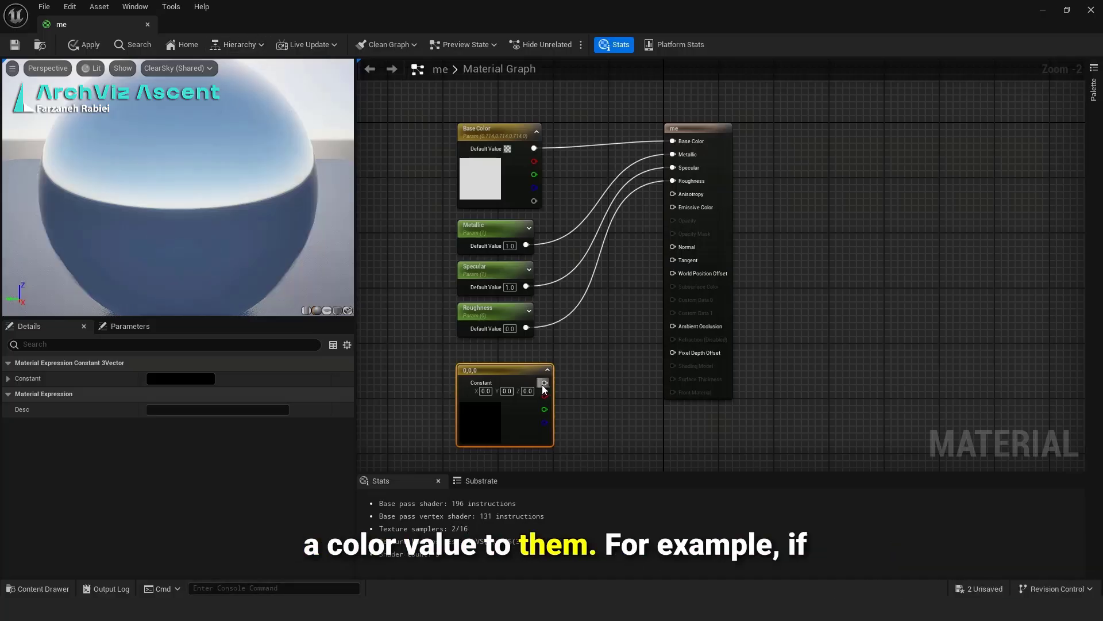
Step: Connect the black Constant3Vector output to the Metallic input, keep its color at 0,0,0 and save the material
{"action": "left_click_drag", "start_coordinate": [544, 383], "coordinate": [676, 155]}
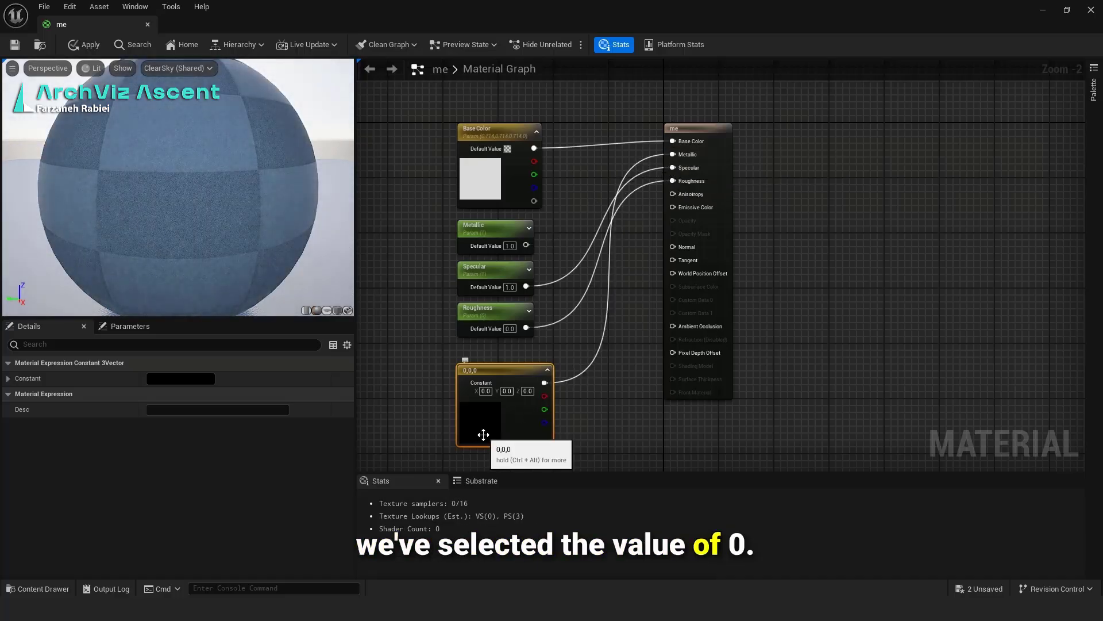
{"action": "double_click", "coordinate": [483, 435]}
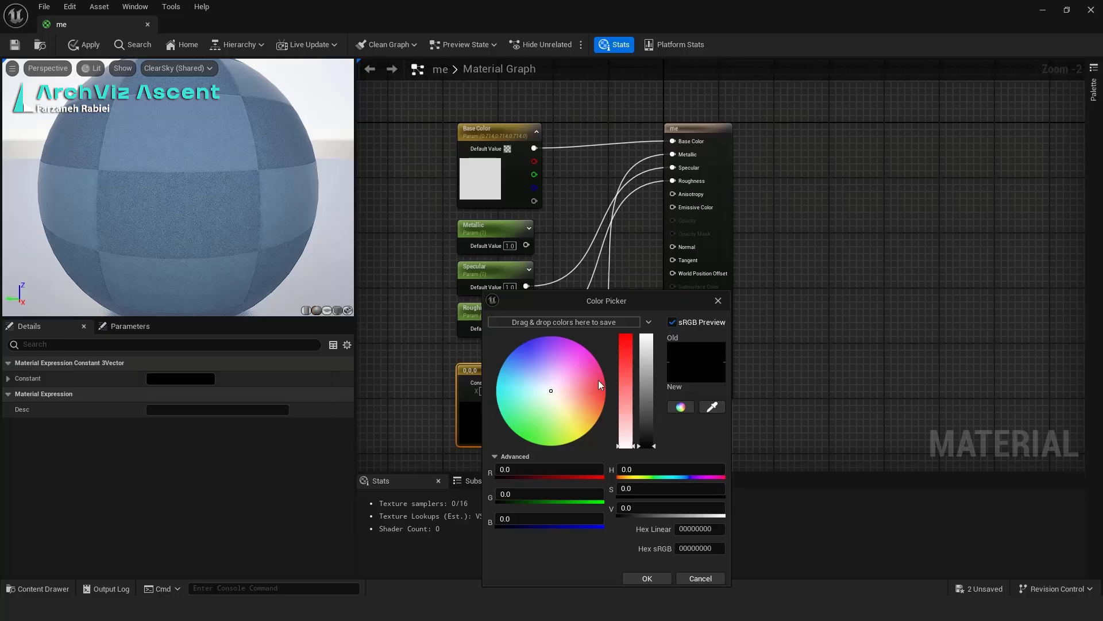
{"action": "left_click", "coordinate": [639, 583]}
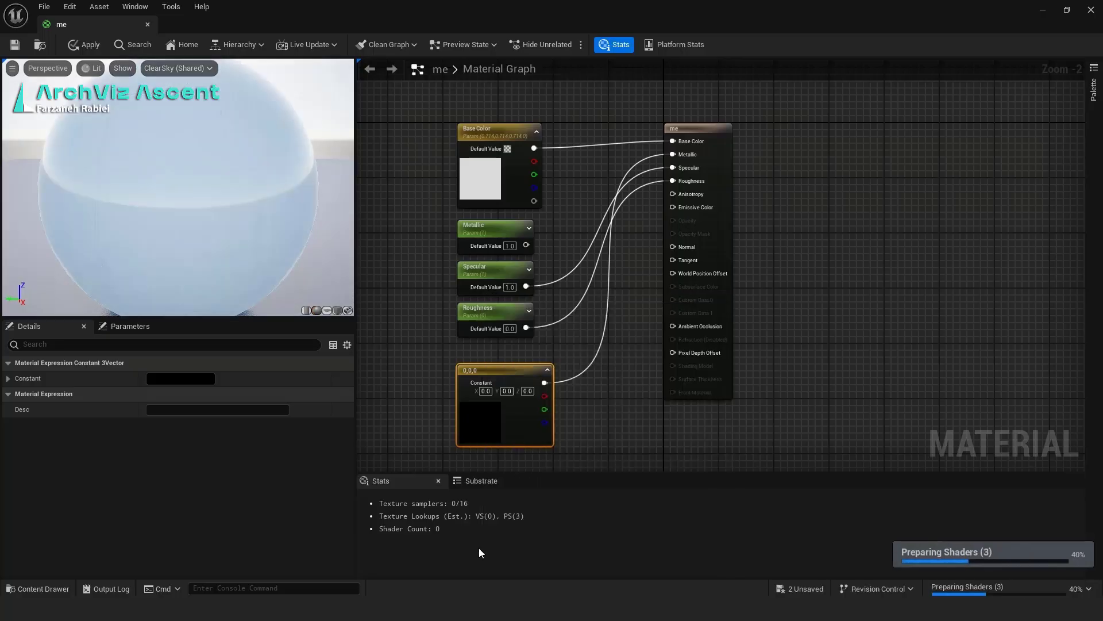
{"action": "left_click", "coordinate": [14, 46]}
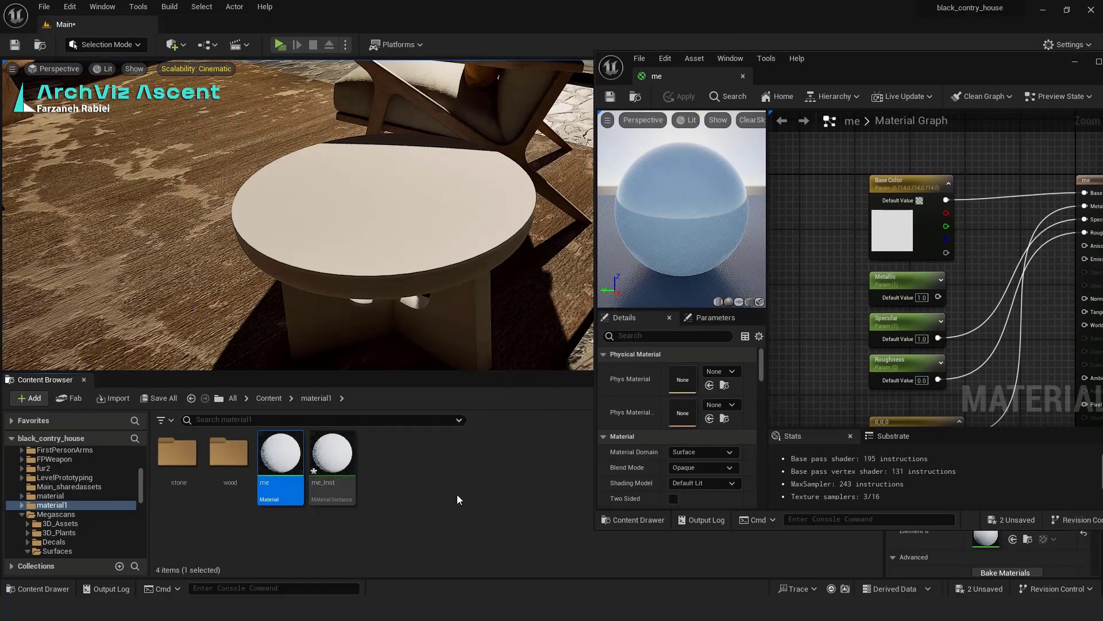
Step: Set the Constant3Vector to white (1,1,1), save the me material, and move its main result node lower in the graph
{"action": "scroll", "coordinate": [822, 207], "scroll_direction": "down", "scroll_amount": 4}
{"action": "scroll", "coordinate": [843, 265], "scroll_direction": "up", "scroll_amount": 5}
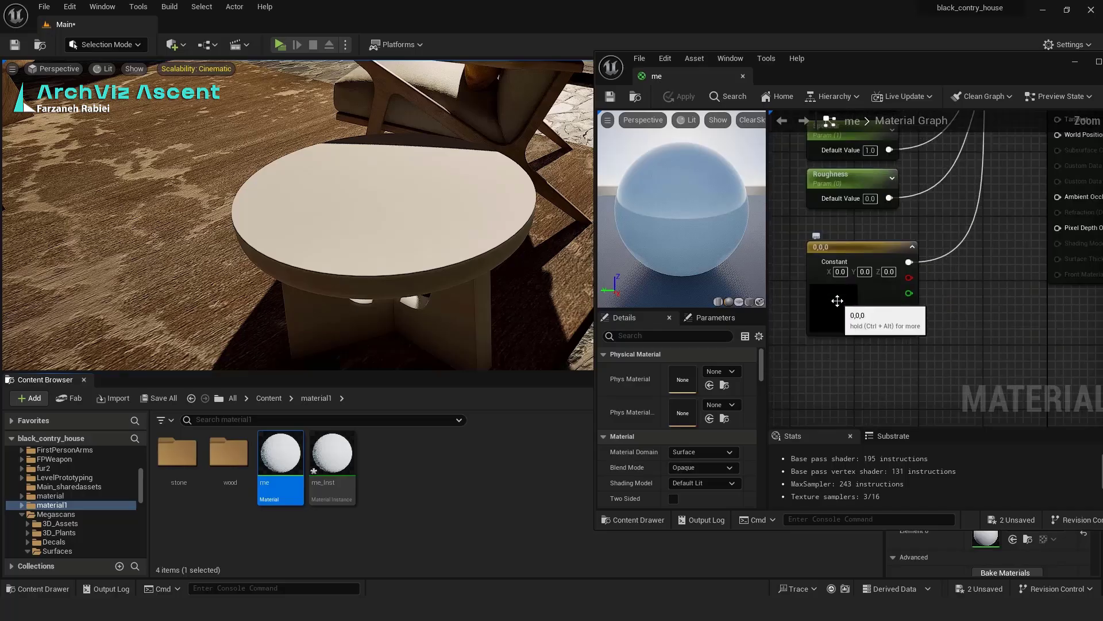
{"action": "double_click", "coordinate": [838, 305]}
{"action": "left_click_drag", "start_coordinate": [1002, 431], "coordinate": [1002, 335]}
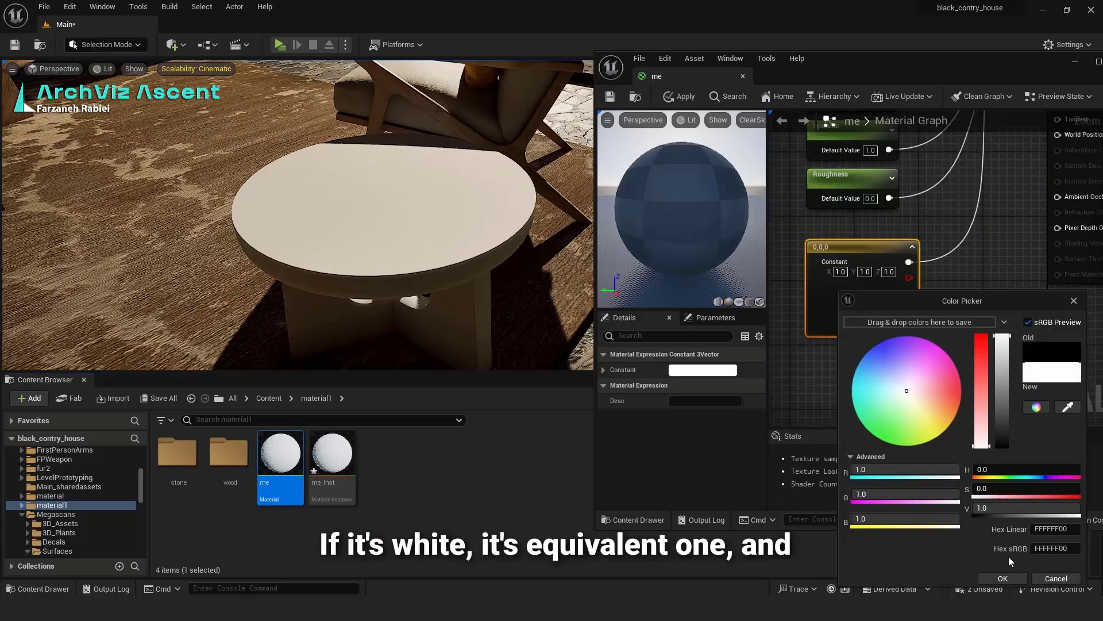
{"action": "left_click", "coordinate": [995, 577]}
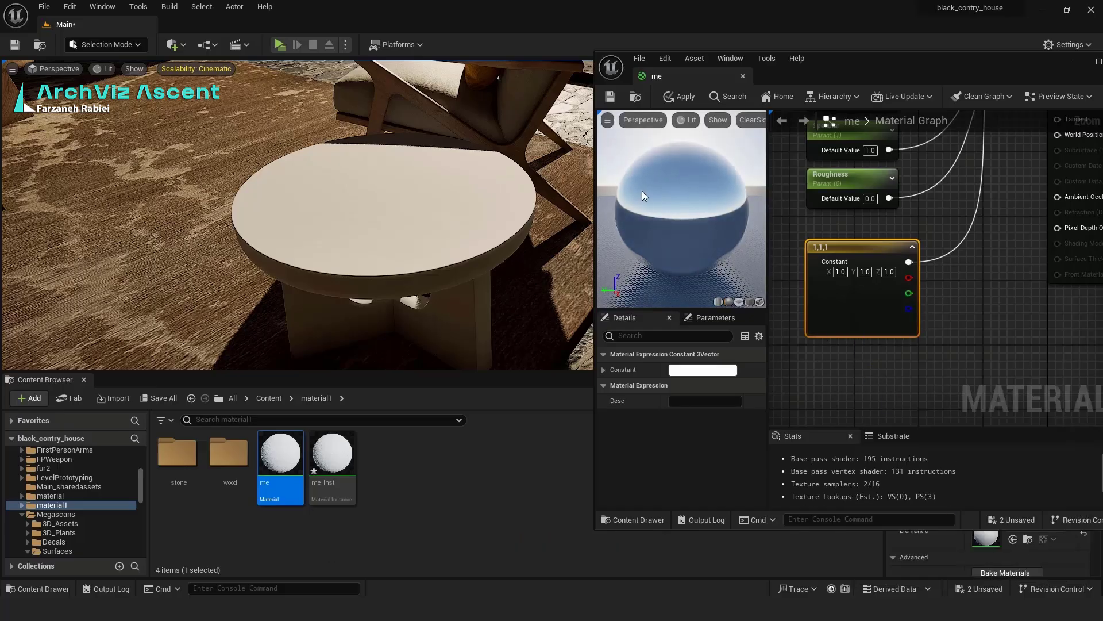
{"action": "key", "text": "ctrl+s"}
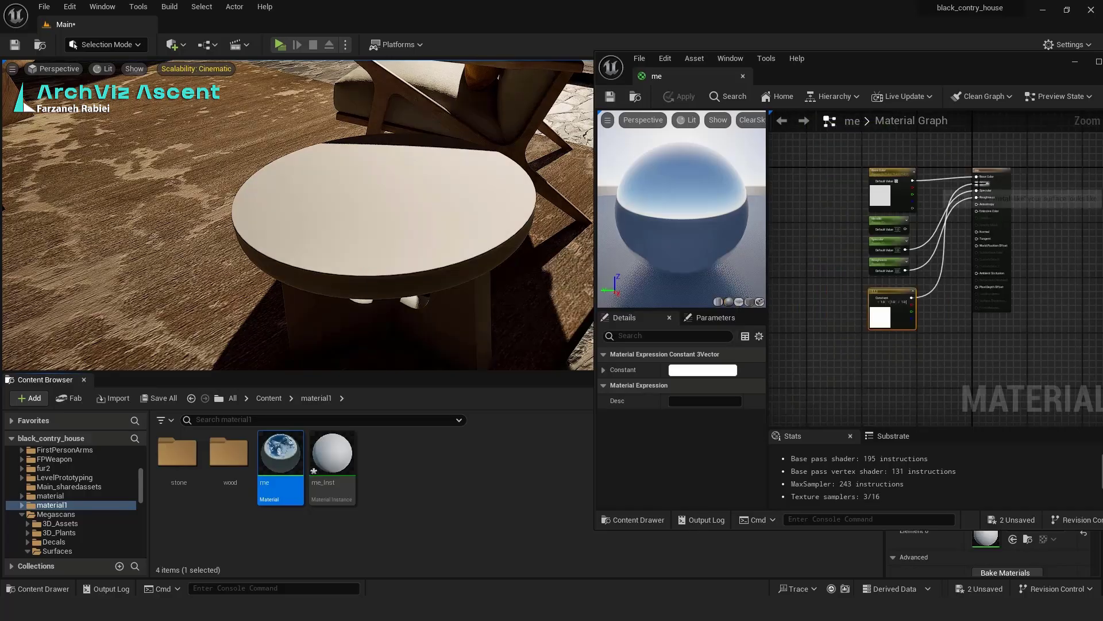
{"action": "left_click_drag", "start_coordinate": [988, 177], "coordinate": [979, 292]}
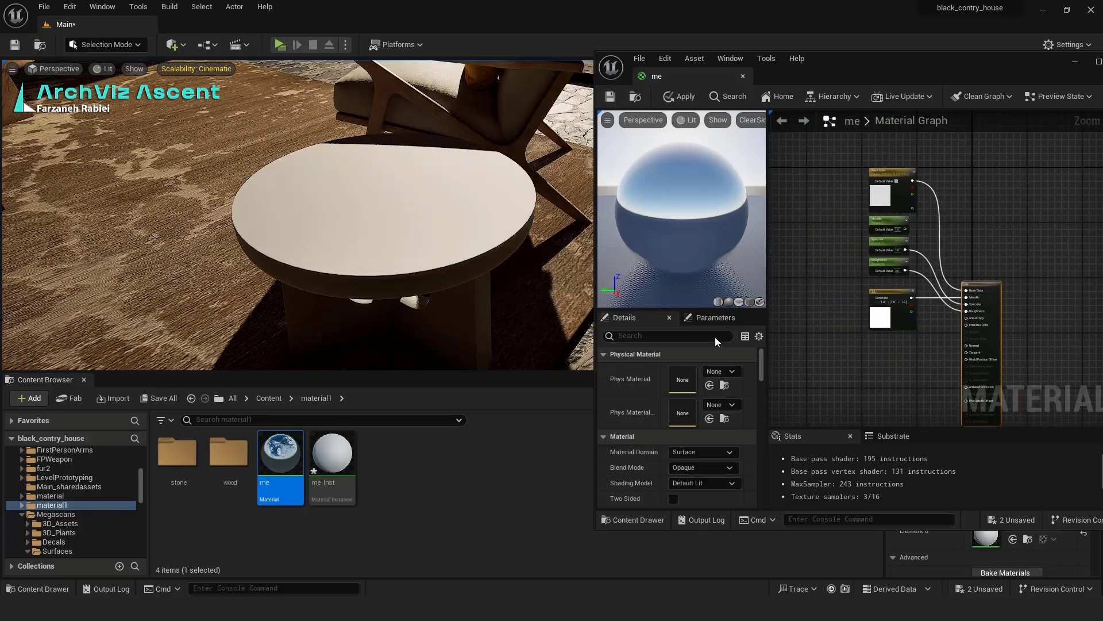
Step: Set the Roughness of the me_Inst instance to 0.01 and close the material editor window
{"action": "double_click", "coordinate": [332, 454]}
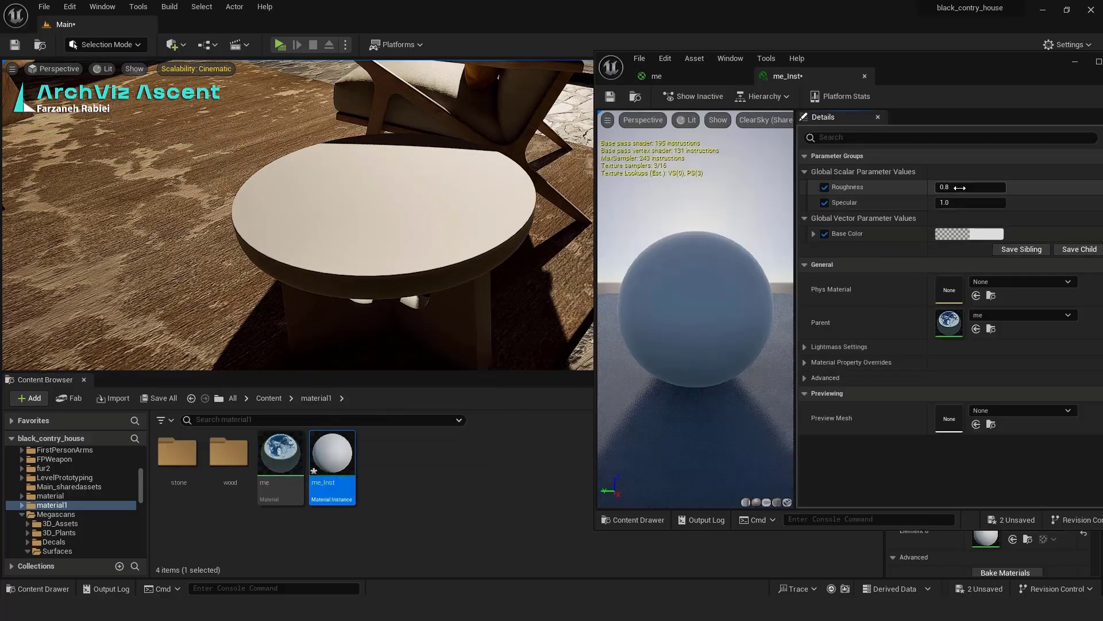
{"action": "key", "text": "Return"}
{"action": "left_click_drag", "start_coordinate": [960, 70], "coordinate": [750, 156]}
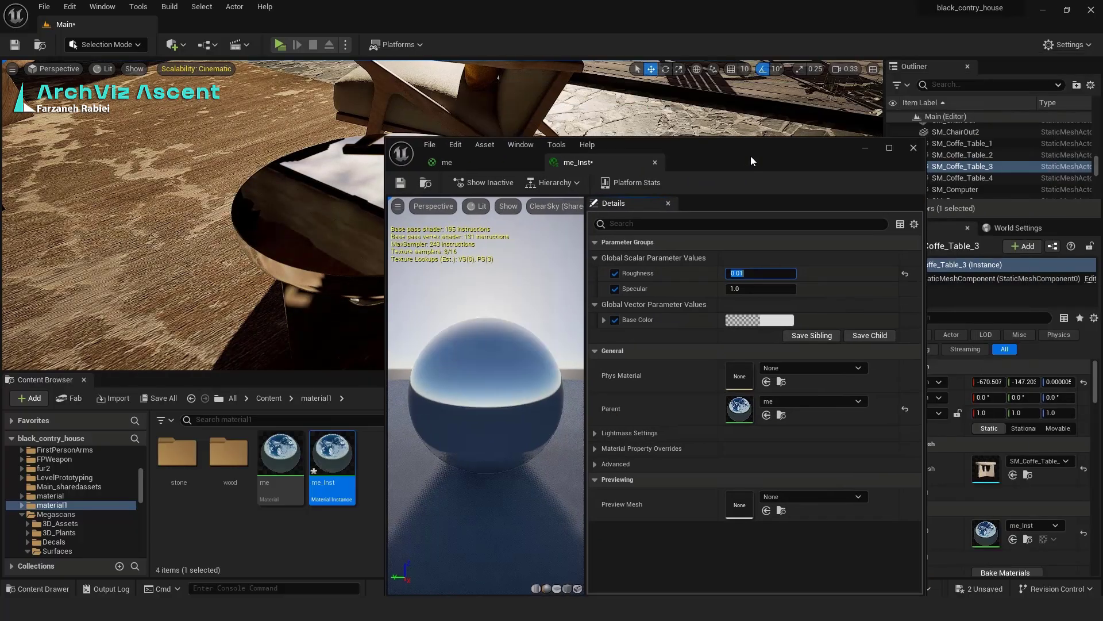
{"action": "left_click", "coordinate": [914, 148]}
{"action": "left_click", "coordinate": [579, 322]}
Step: Reopen the me material, convert the white Constant3Vector feeding Metallic into a parameter, and save and close the material
{"action": "double_click", "coordinate": [281, 454]}
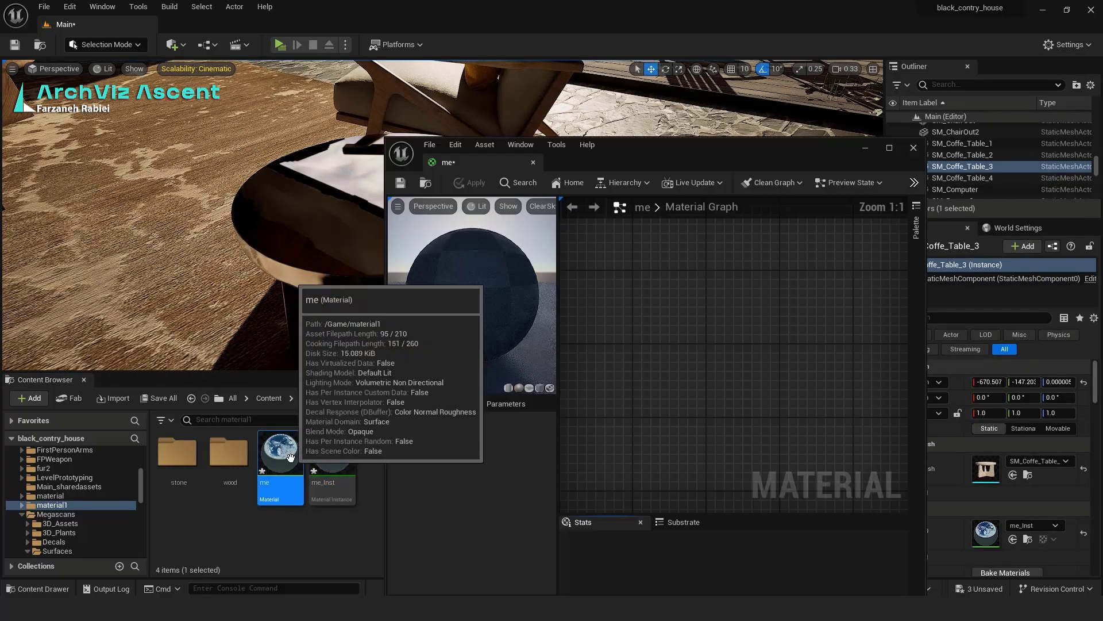
{"action": "scroll", "coordinate": [788, 302], "scroll_direction": "up", "scroll_amount": 4}
{"action": "right_click", "coordinate": [658, 296]}
{"action": "left_click", "coordinate": [703, 309]}
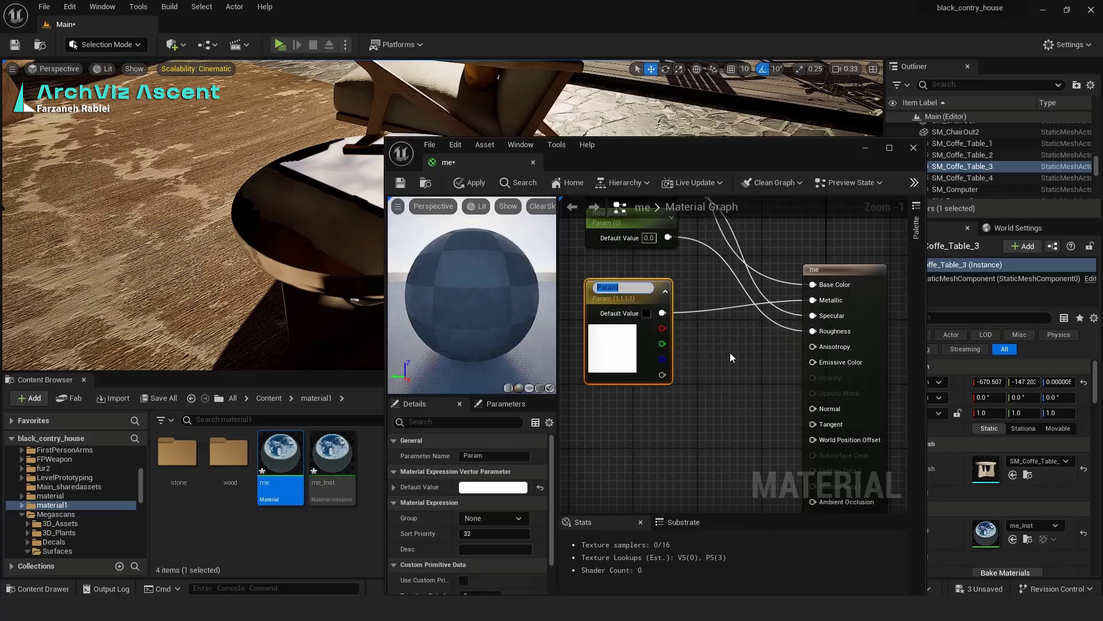
{"action": "left_click", "coordinate": [403, 183]}
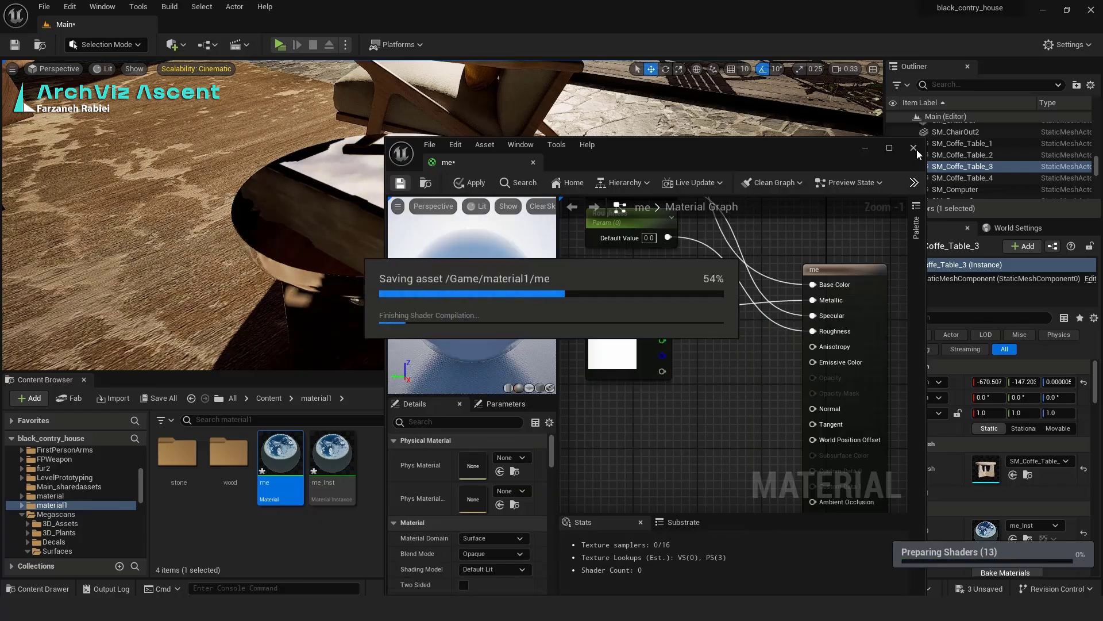
{"action": "left_click", "coordinate": [913, 148]}
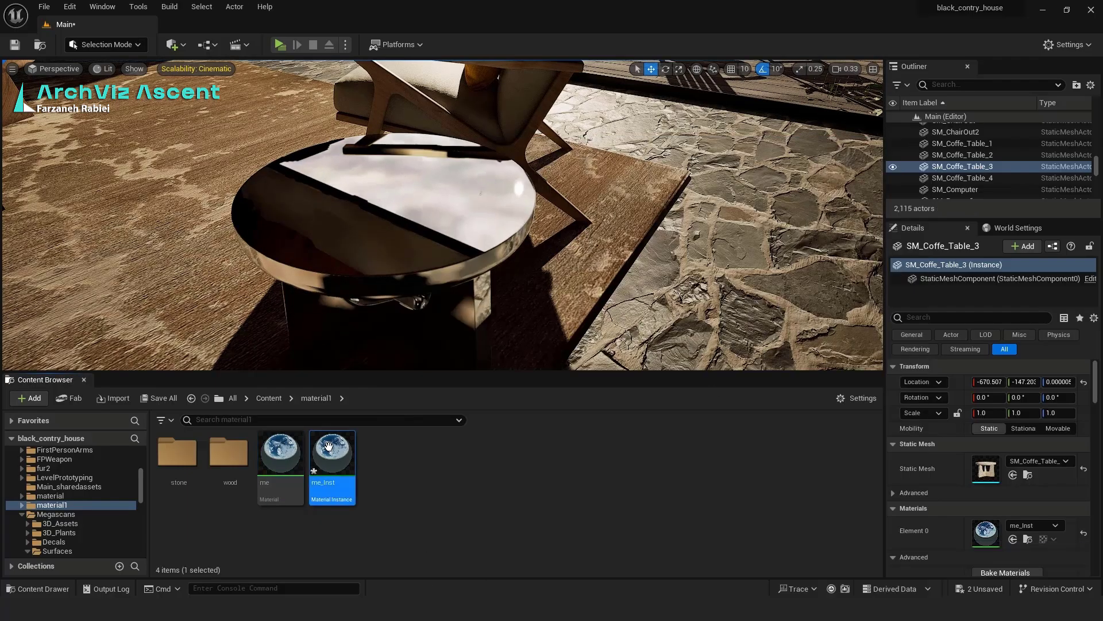
Step: Open me_Inst, override its Param color with black, and save the instance
{"action": "double_click", "coordinate": [332, 454]}
{"action": "left_click_drag", "start_coordinate": [616, 151], "coordinate": [778, 65]}
{"action": "left_click", "coordinate": [774, 250]}
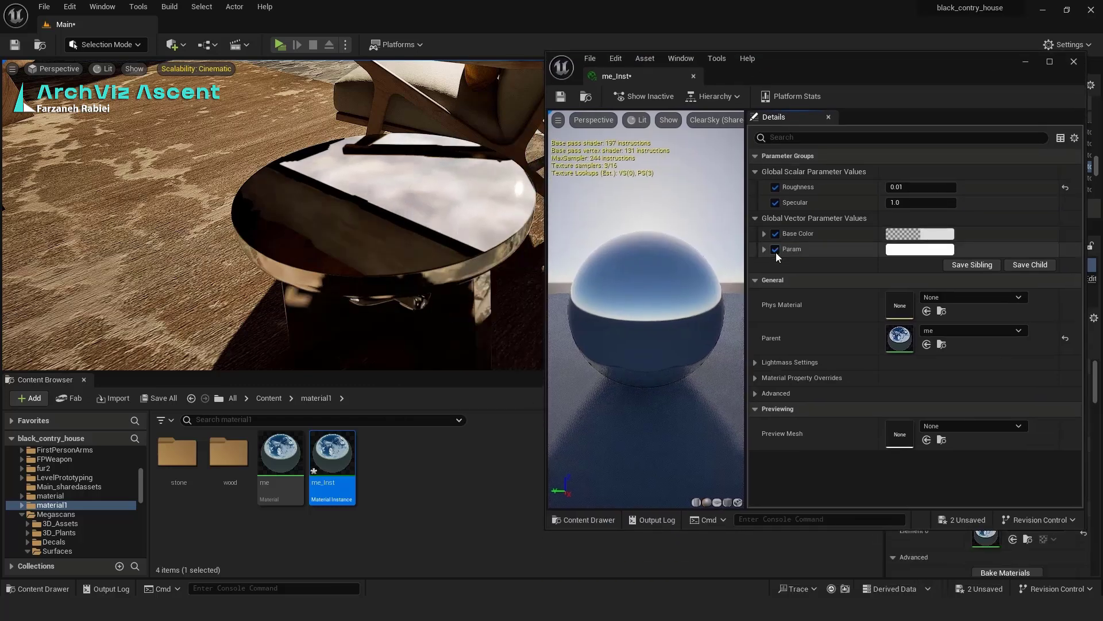
{"action": "left_click", "coordinate": [920, 250]}
{"action": "left_click_drag", "start_coordinate": [827, 333], "coordinate": [830, 416]}
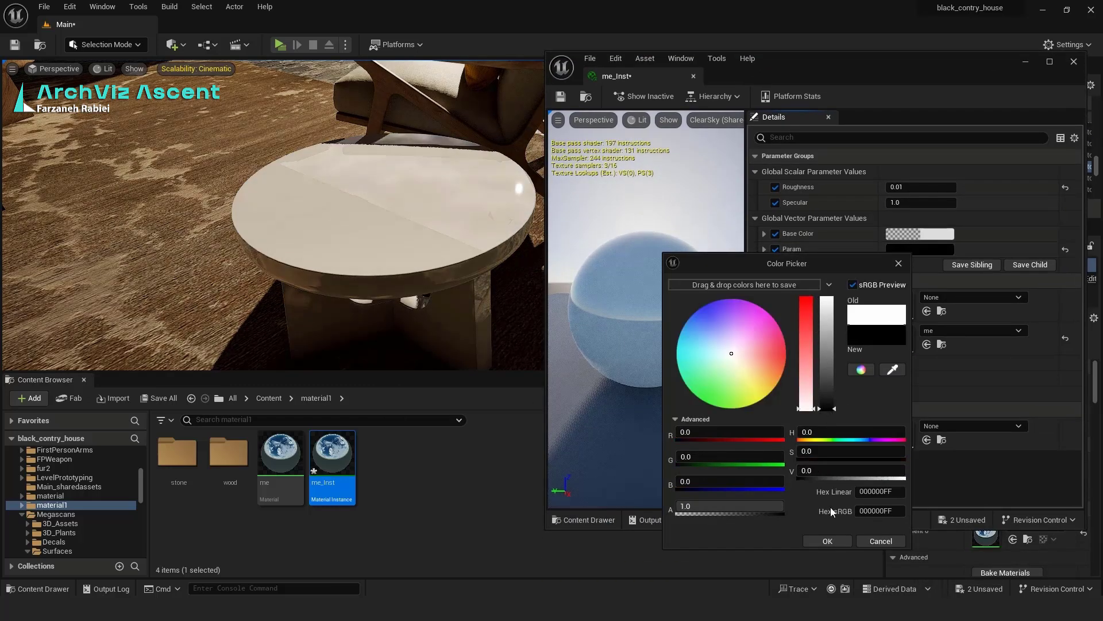
{"action": "left_click", "coordinate": [827, 541]}
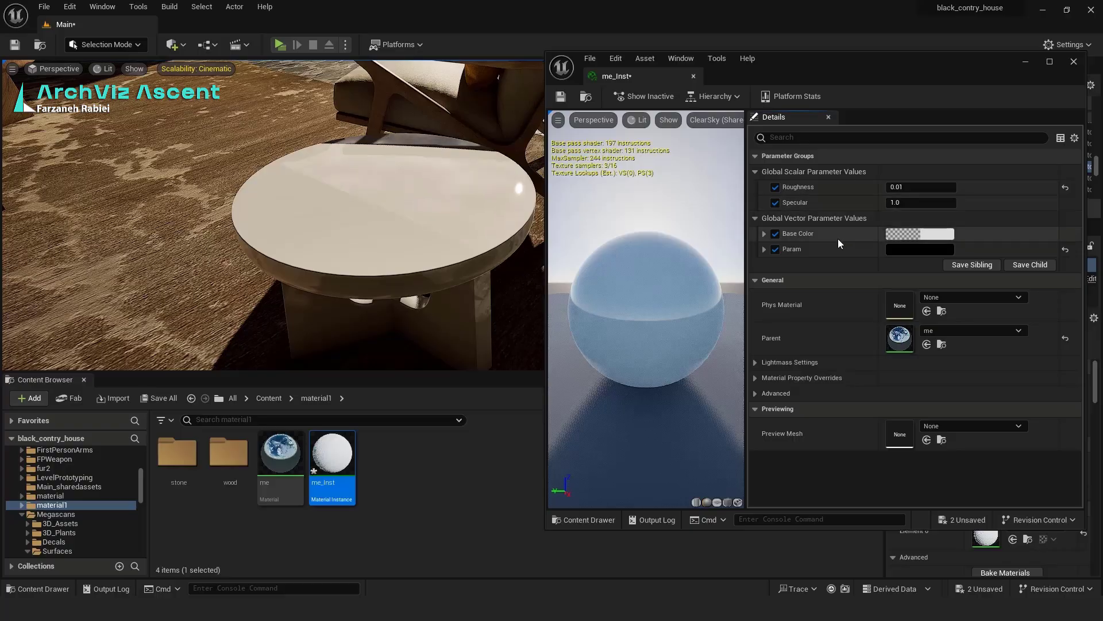
{"action": "left_click", "coordinate": [560, 96]}
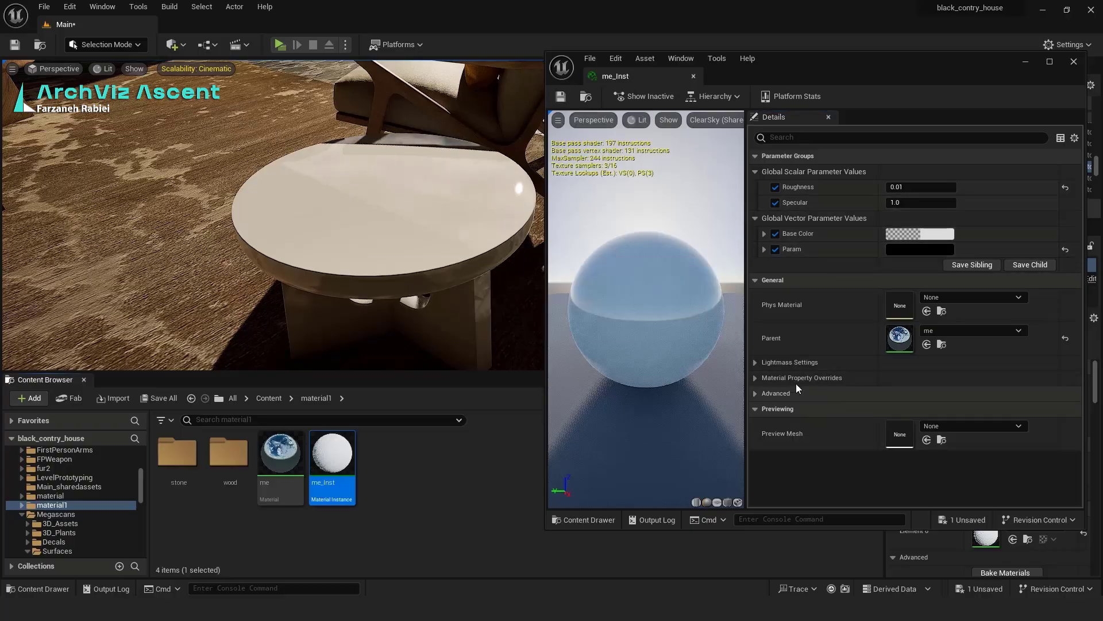
Step: Change the instance's Param color to white, save me_Inst and close it
{"action": "left_click", "coordinate": [938, 248]}
{"action": "left_click_drag", "start_coordinate": [850, 381], "coordinate": [836, 262]}
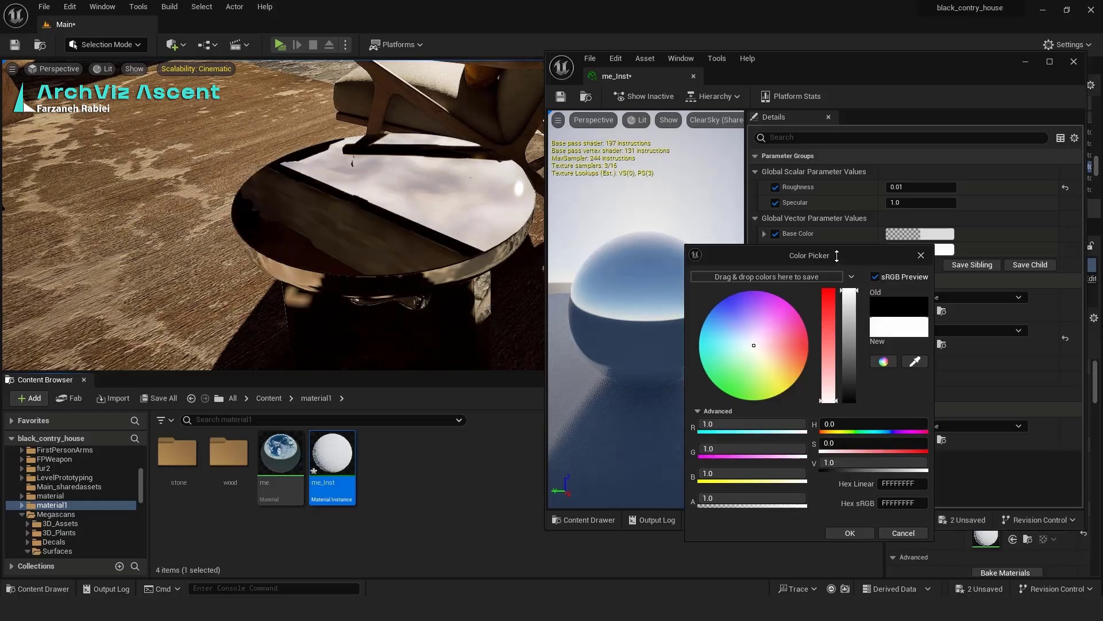
{"action": "left_click", "coordinate": [850, 532]}
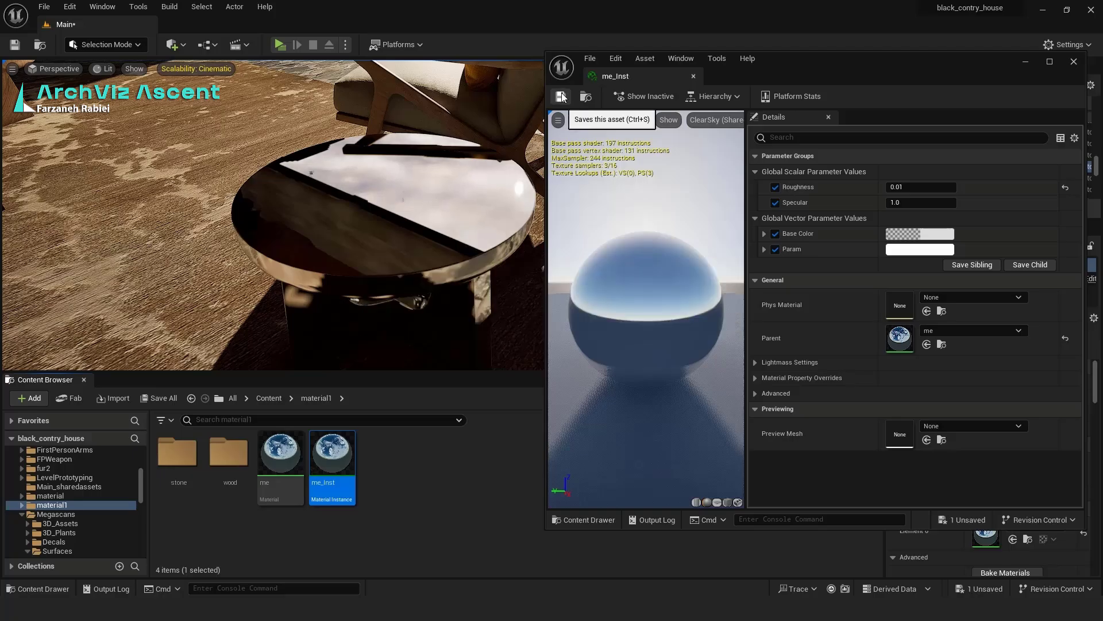
{"action": "left_click", "coordinate": [693, 76]}
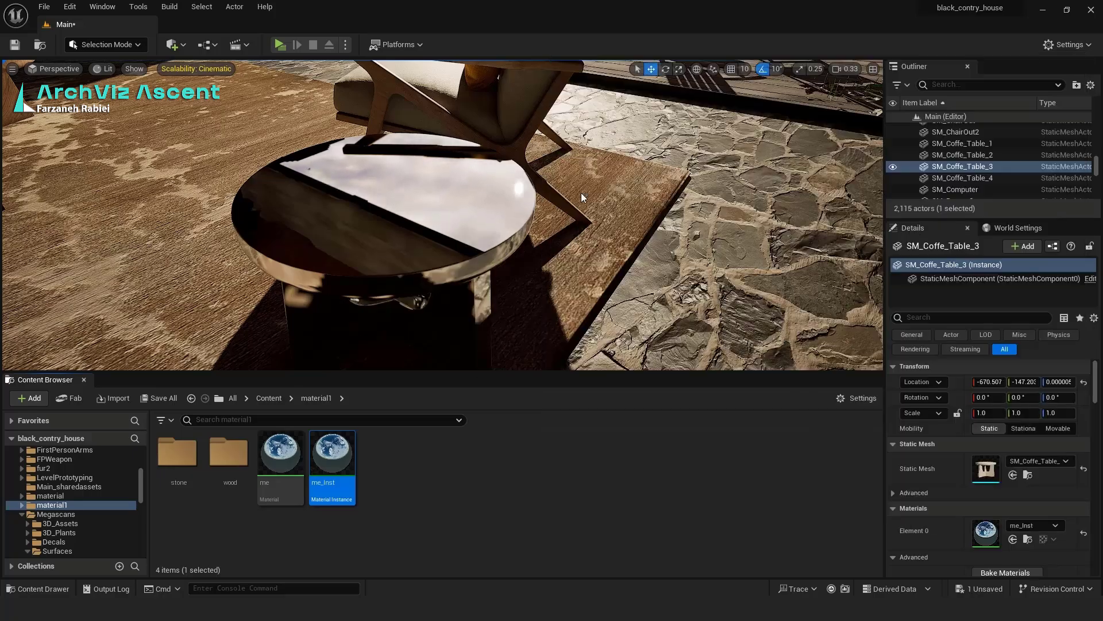
Step: Reopen me_Inst and the me material, and delete the Param vector node from the material graph
{"action": "double_click", "coordinate": [332, 455]}
{"action": "left_click", "coordinate": [297, 463]}
{"action": "double_click", "coordinate": [297, 463]}
{"action": "scroll", "coordinate": [839, 323], "scroll_direction": "down", "scroll_amount": 1}
{"action": "right_click_drag", "start_coordinate": [839, 323], "coordinate": [926, 348]}
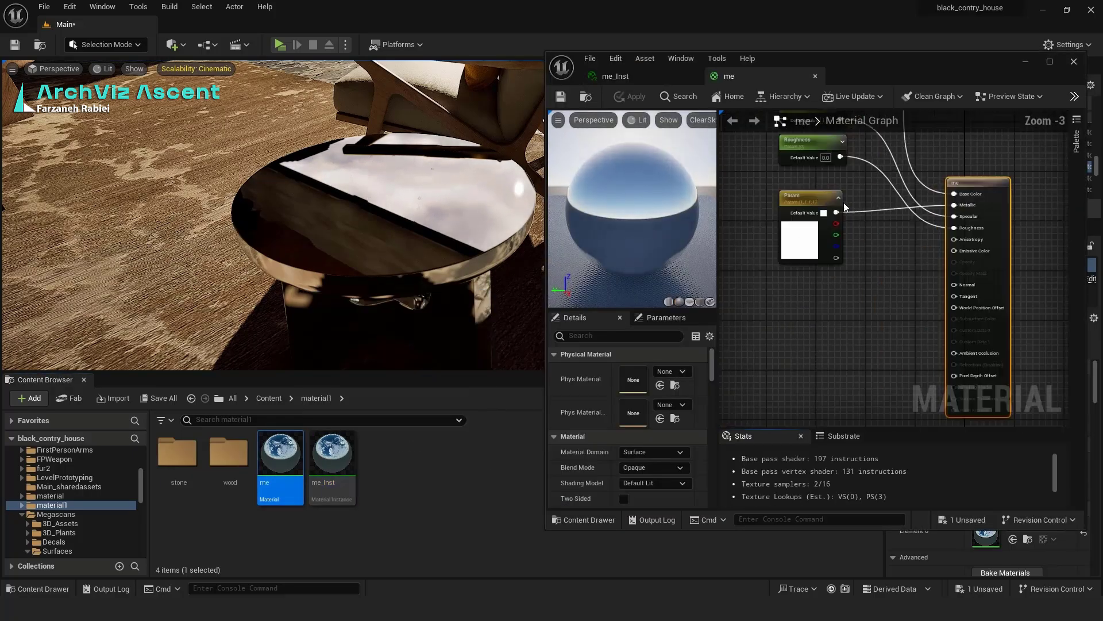
{"action": "left_click", "coordinate": [824, 199]}
{"action": "key", "text": "Delete"}
Step: Reconnect the Metallic scalar parameter to the material's Metallic input and close the me material
{"action": "scroll", "coordinate": [888, 284], "scroll_direction": "down", "scroll_amount": 2}
{"action": "left_click_drag", "start_coordinate": [925, 225], "coordinate": [908, 155]}
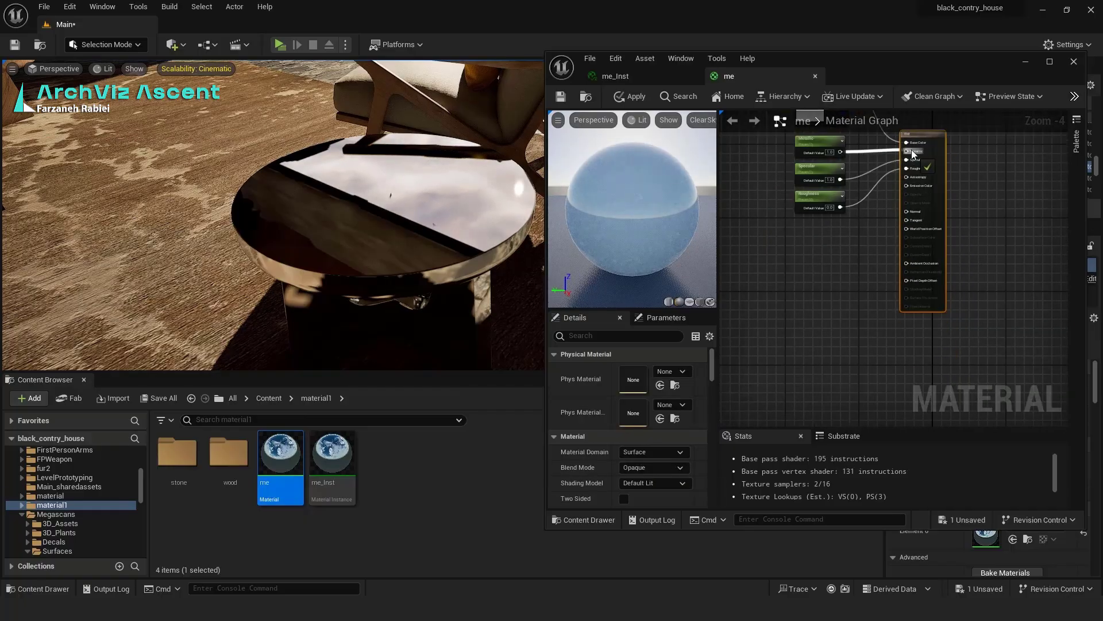
{"action": "scroll", "coordinate": [862, 176], "scroll_direction": "up", "scroll_amount": 5}
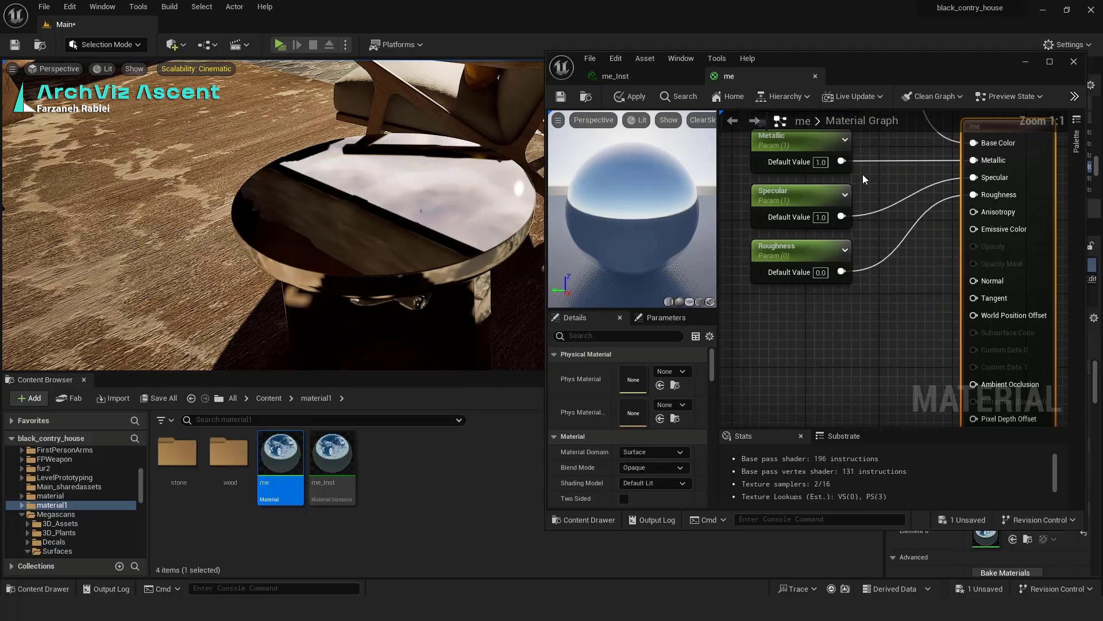
{"action": "left_click", "coordinate": [815, 76]}
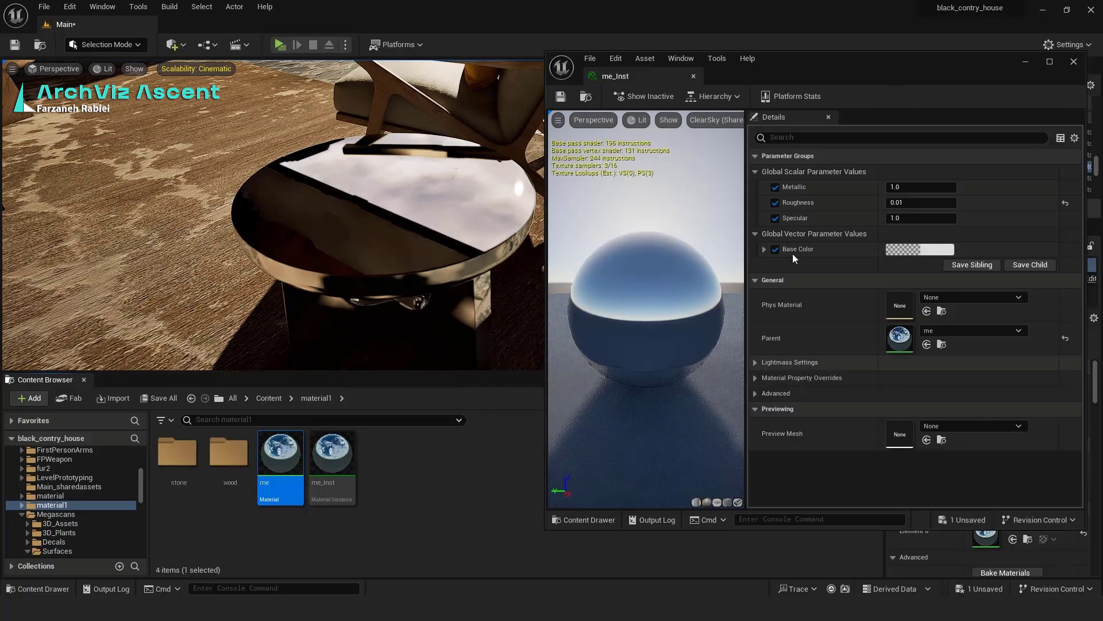
Step: Try a Metallic value of 0 on me_Inst, set it back to 1, and save the instance
{"action": "left_click", "coordinate": [904, 188]}
{"action": "type", "text": "0"}
{"action": "key", "text": "Return"}
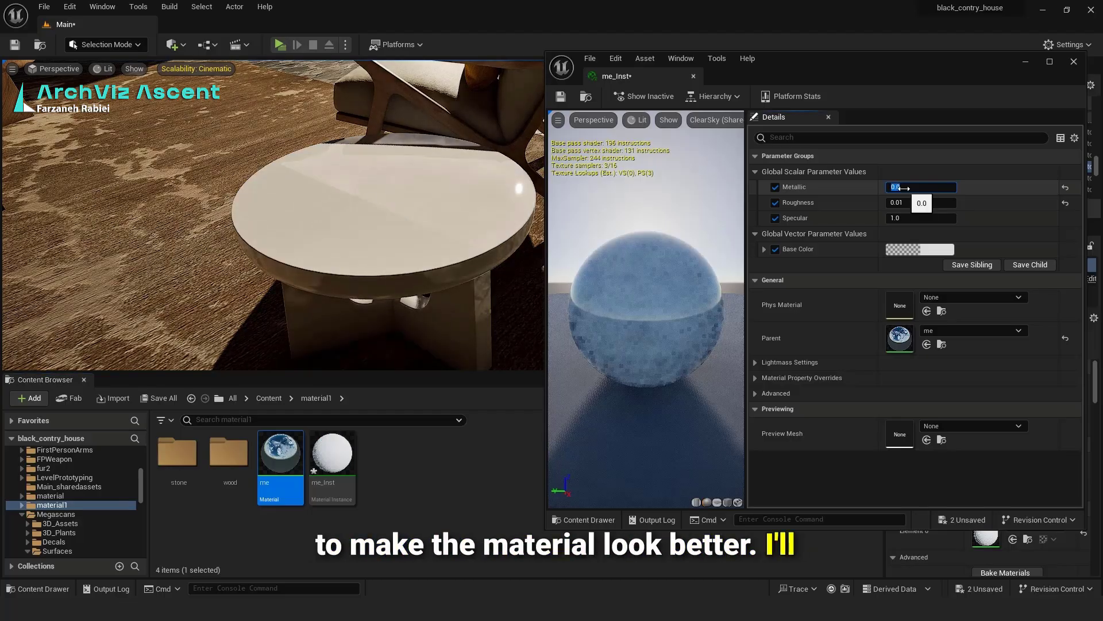
{"action": "type", "text": "1"}
{"action": "key", "text": "Return"}
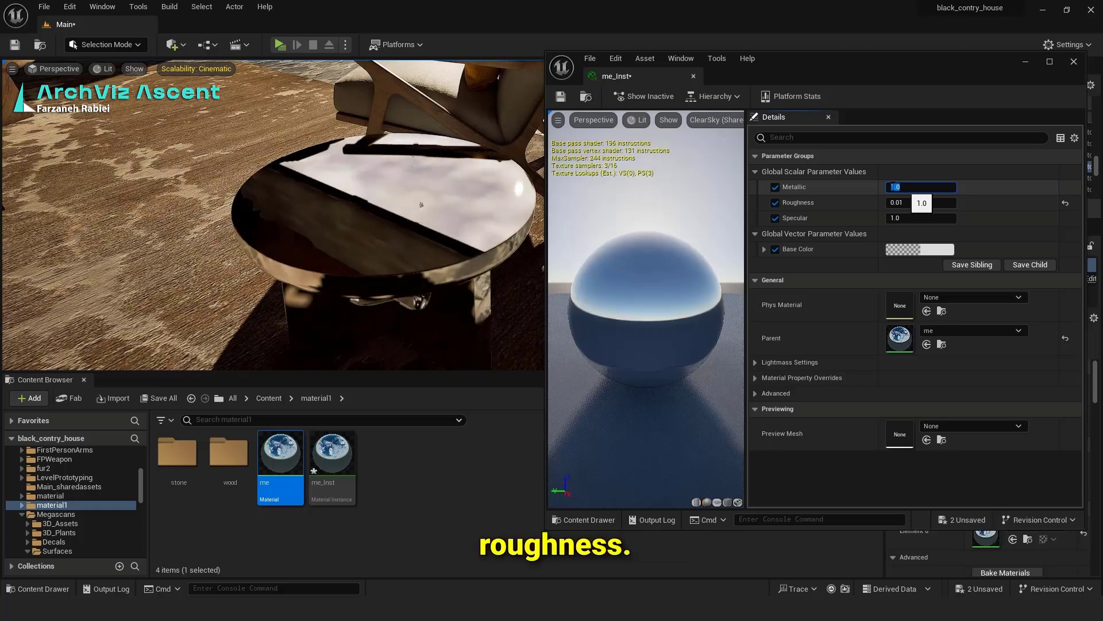
{"action": "left_click", "coordinate": [561, 97]}
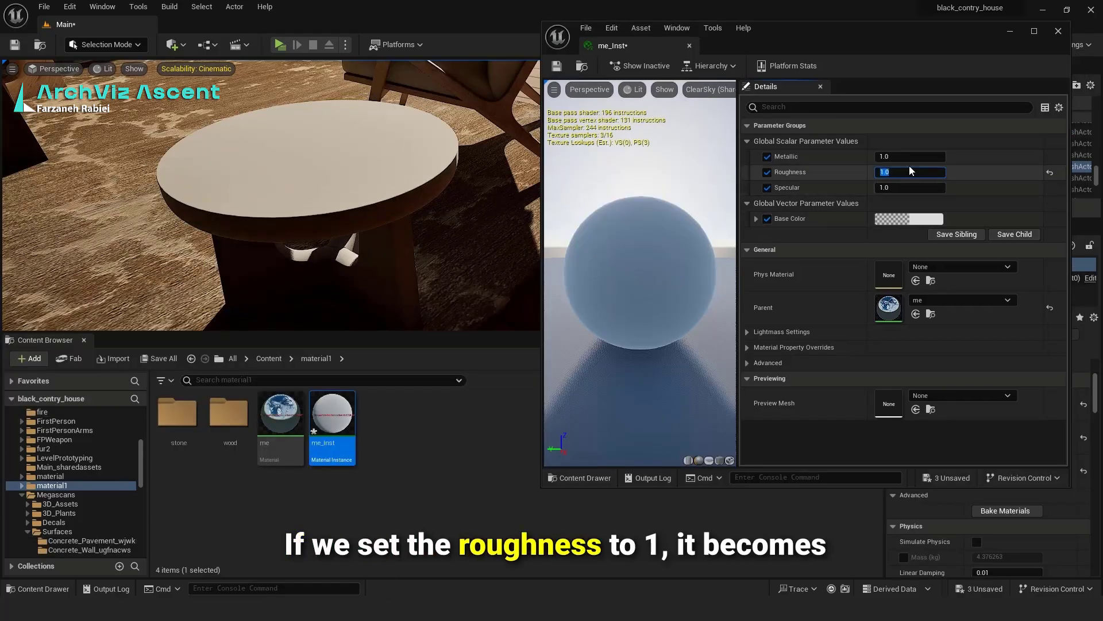
Step: Compare the instance's Roughness at 1 and 0.01, and try Specular at 0.8 before setting it to 0.3
{"action": "type", "text": "1"}
{"action": "key", "text": "Return"}
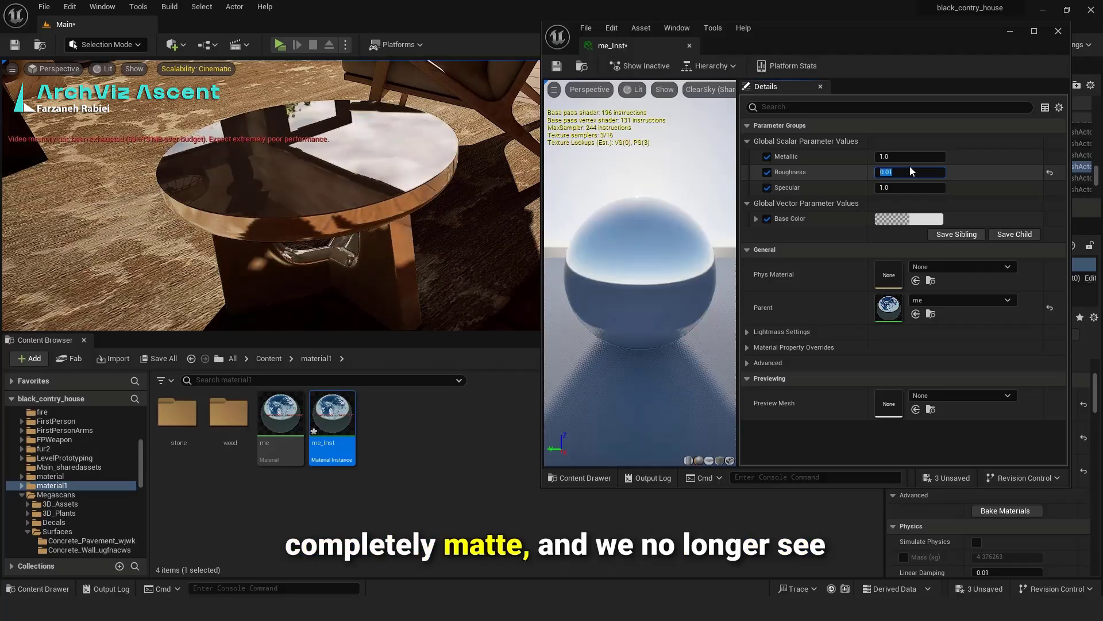
{"action": "left_click", "coordinate": [912, 190]}
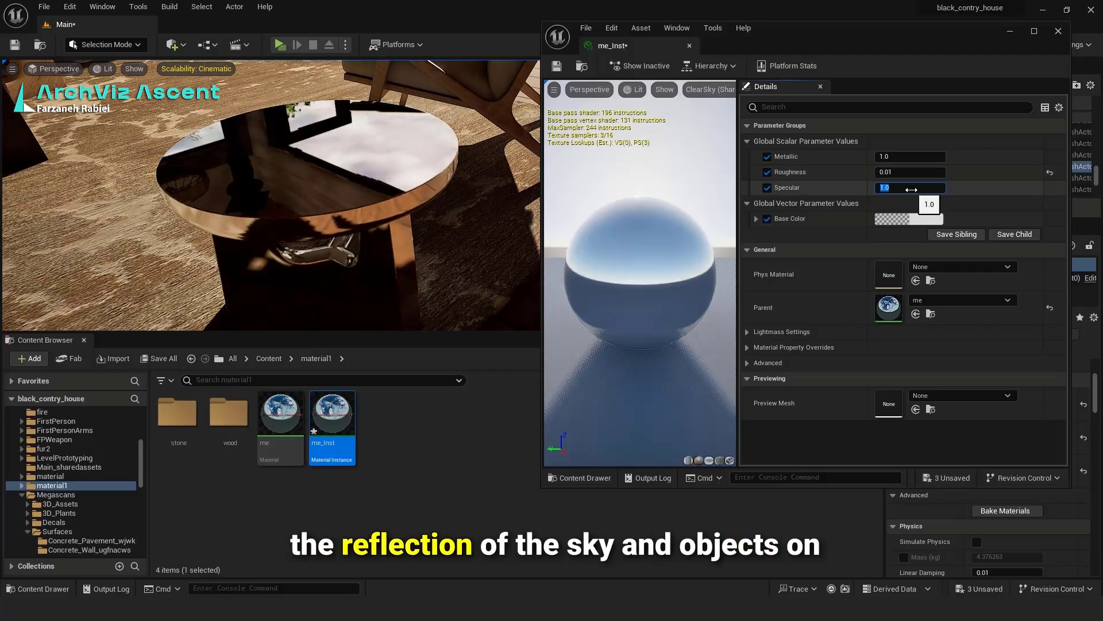
{"action": "type", "text": "0.8"}
{"action": "key", "text": "Return"}
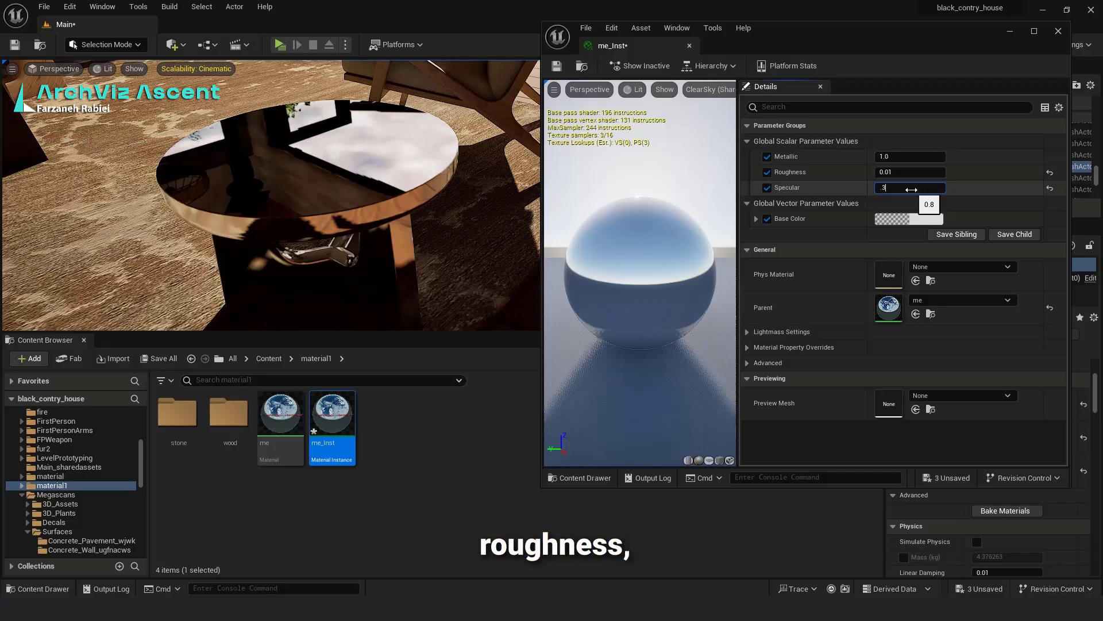
Step: Try a Roughness of 0.2 on me_Inst and reduce it to 0.1
{"action": "left_click", "coordinate": [903, 172]}
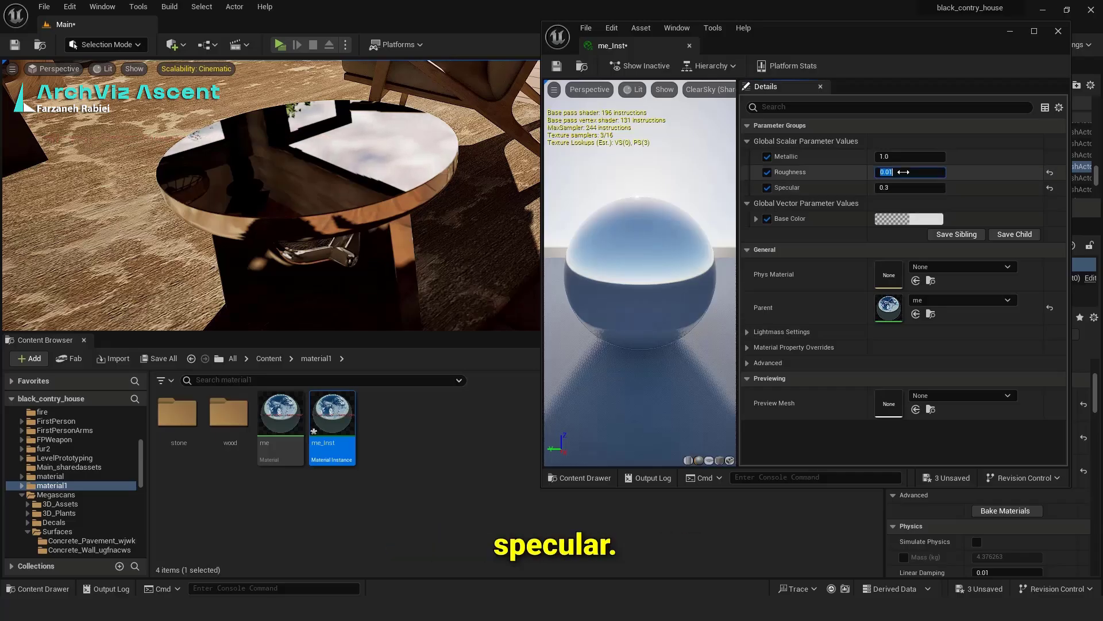
{"action": "type", "text": "0.2"}
{"action": "key", "text": "Return"}
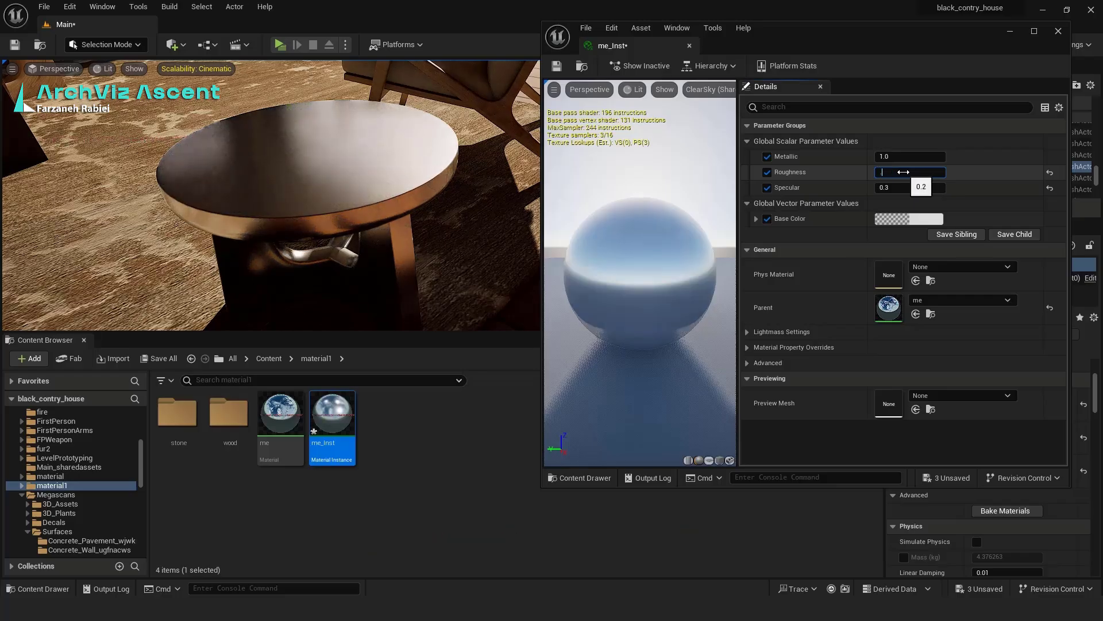
{"action": "type", "text": ".1"}
{"action": "key", "text": "Return"}
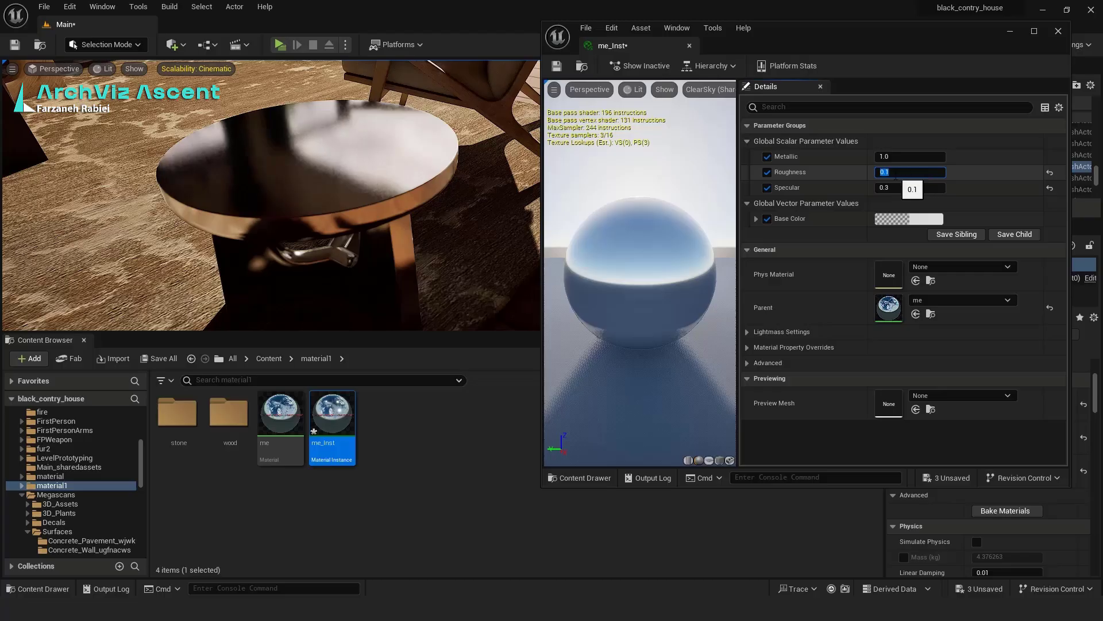
Step: Try a Roughness of 0.07 on me_Inst and inspect the reflections on the coffee table
{"action": "right_click_drag", "start_coordinate": [382, 185], "coordinate": [355, 194]}
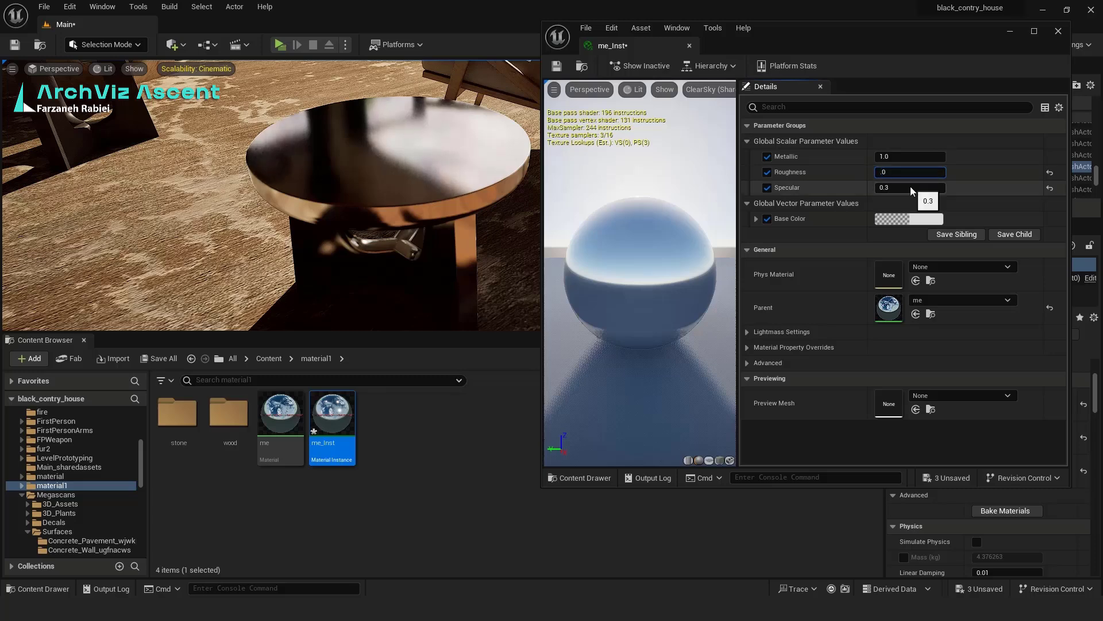
{"action": "type", "text": ".07"}
{"action": "key", "text": "Return"}
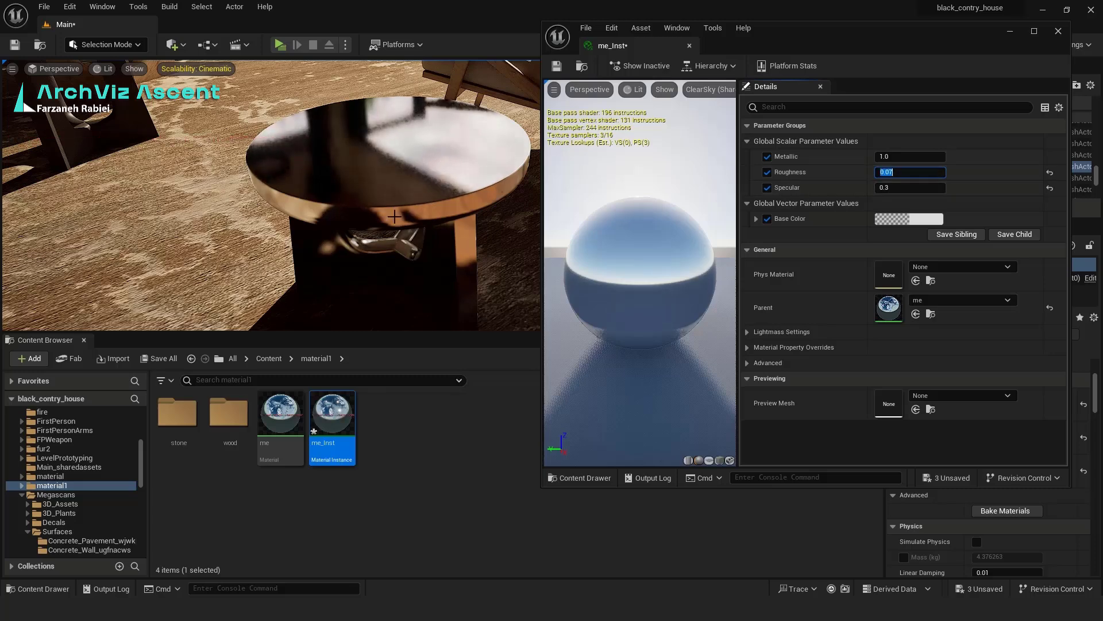
{"action": "right_click_drag", "start_coordinate": [388, 196], "coordinate": [393, 173]}
{"action": "right_click_drag", "start_coordinate": [394, 217], "coordinate": [393, 267]}
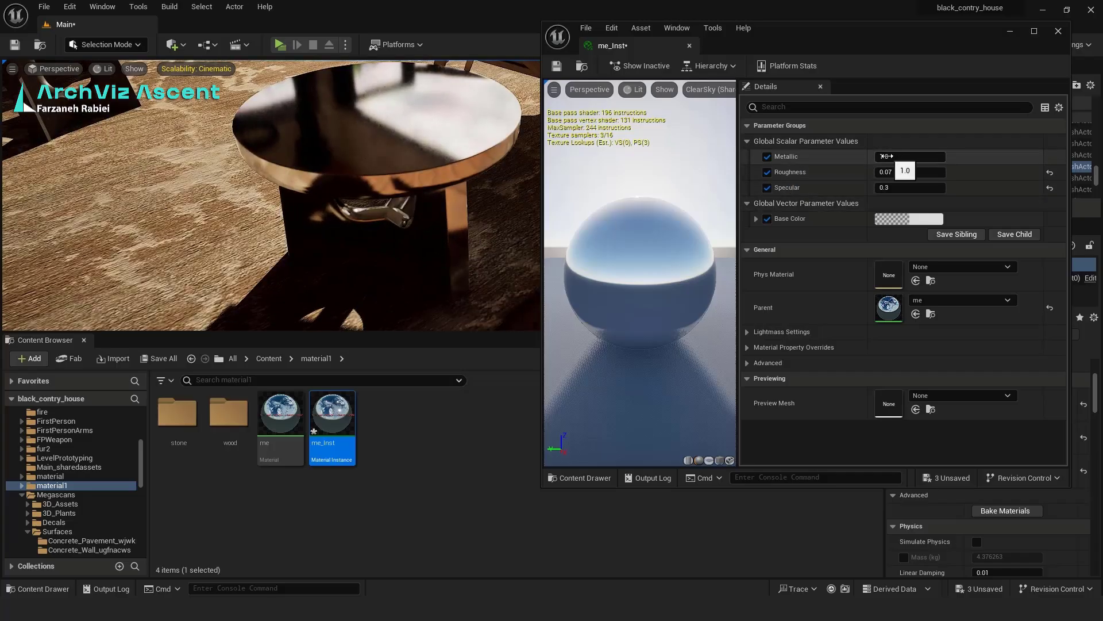
Step: Try a Metallic value of 1.135974 on me_Inst, with Roughness at 0.06 and at 0.03
{"action": "mouse_move", "coordinate": [886, 156]}
{"action": "left_mouse_down"}
{"action": "mouse_move", "coordinate": [858, 156]}
{"action": "mouse_move", "coordinate": [886, 157]}
{"action": "left_mouse_up"}
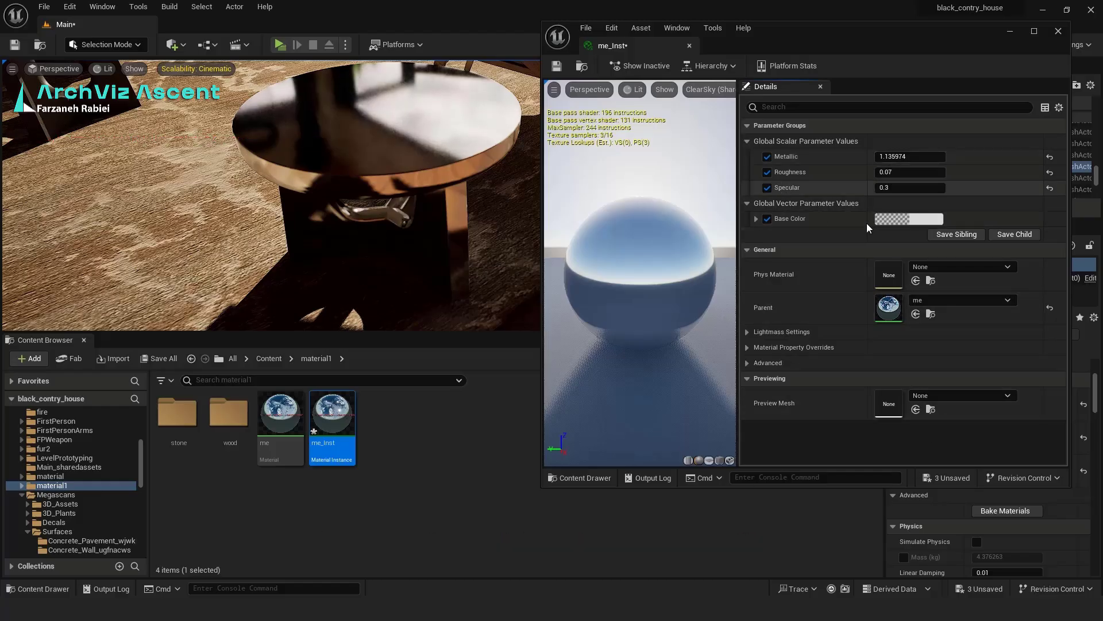
{"action": "left_click", "coordinate": [896, 173]}
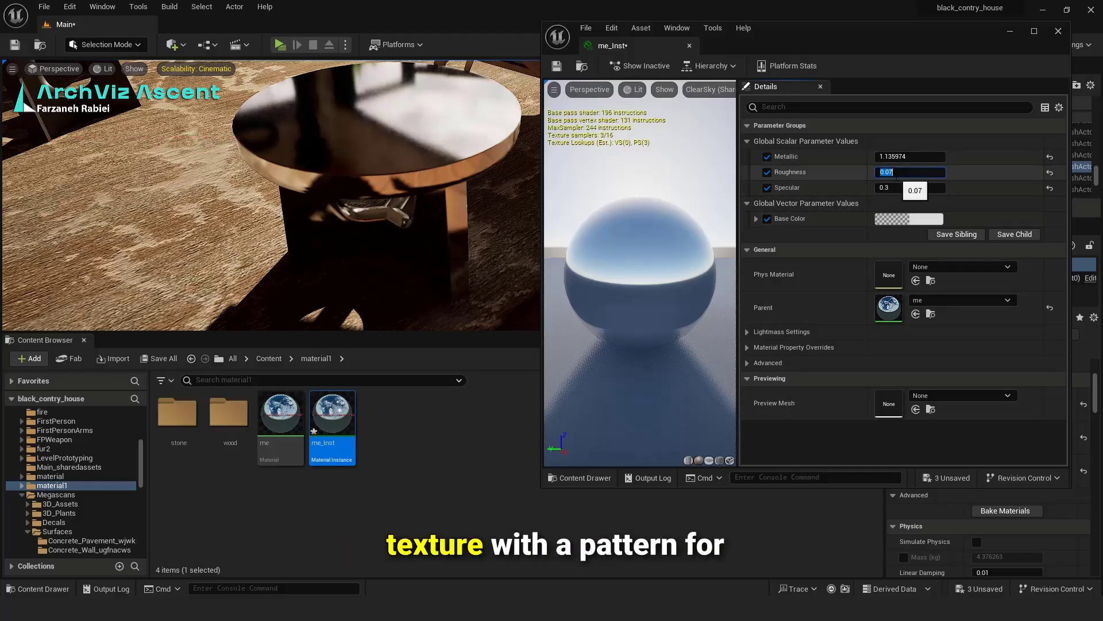
{"action": "type", "text": ".0"}
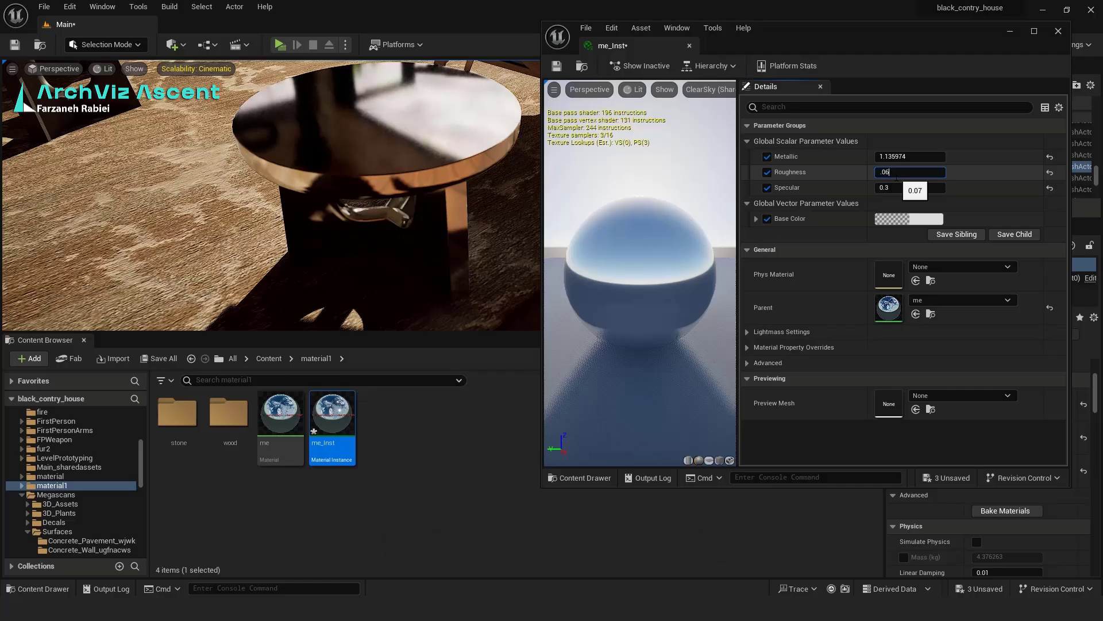
{"action": "key", "text": "Return"}
{"action": "left_click_drag", "start_coordinate": [895, 179], "coordinate": [890, 176]}
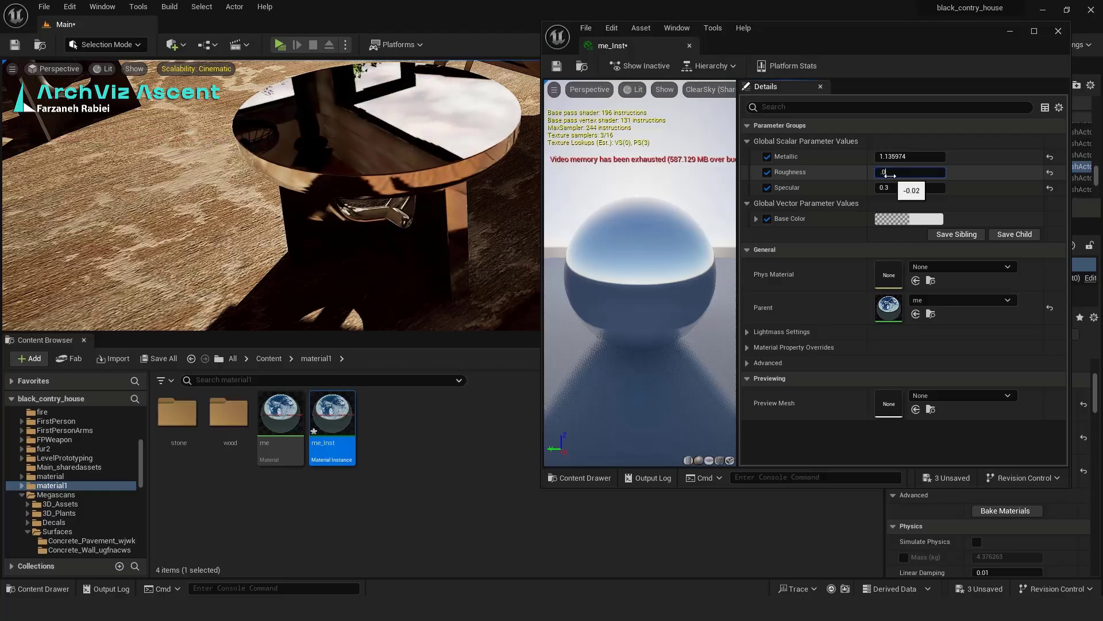
{"action": "key", "text": "Return"}
Step: Set me_Inst's Specular to 0.3 and its Roughness to 0.05
{"action": "left_click", "coordinate": [907, 187]}
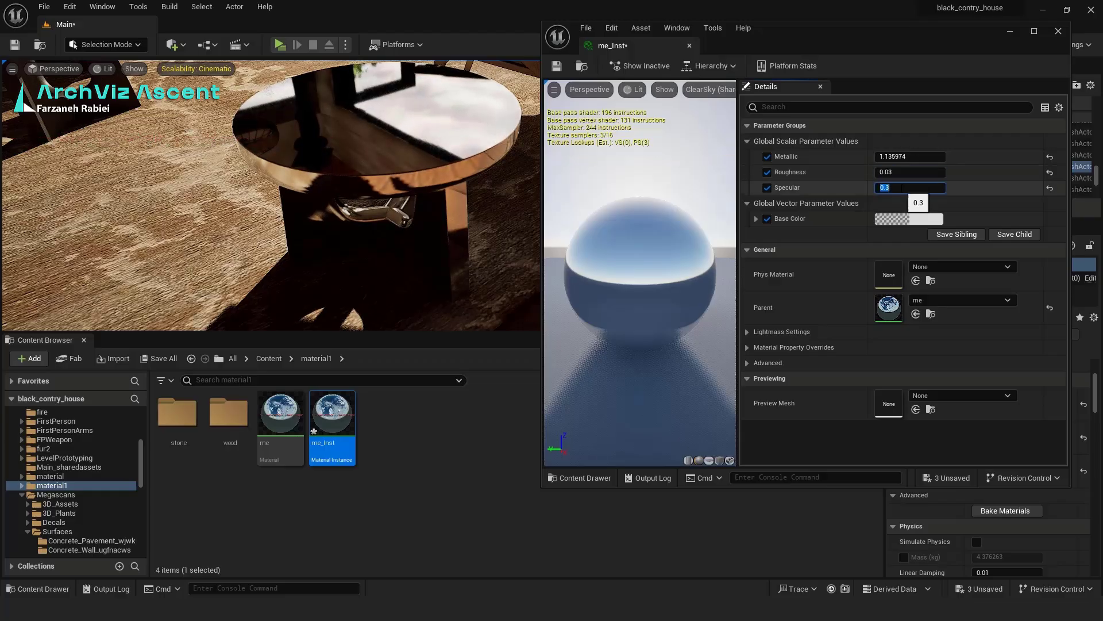
{"action": "type", "text": ".3"}
{"action": "key", "text": "Return"}
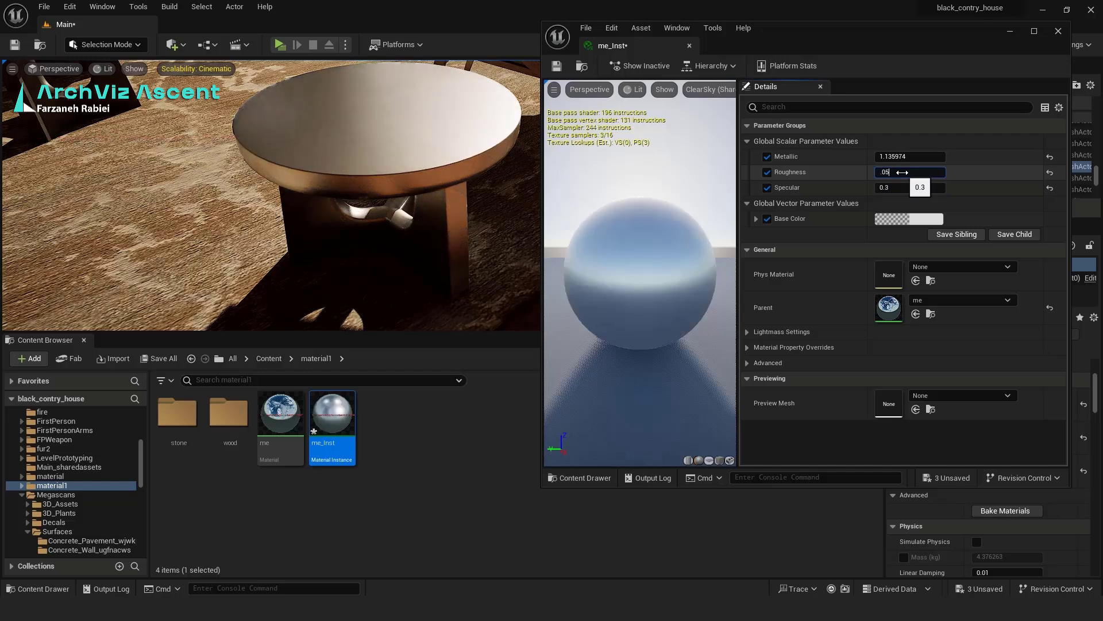
{"action": "key", "text": "Return"}
Step: Select the candlesticks on the dining table and assign me_Inst to their Element 0 material slot
{"action": "right_click_drag", "start_coordinate": [402, 195], "coordinate": [517, 150]}
{"action": "right_click_drag", "start_coordinate": [270, 196], "coordinate": [488, 167]}
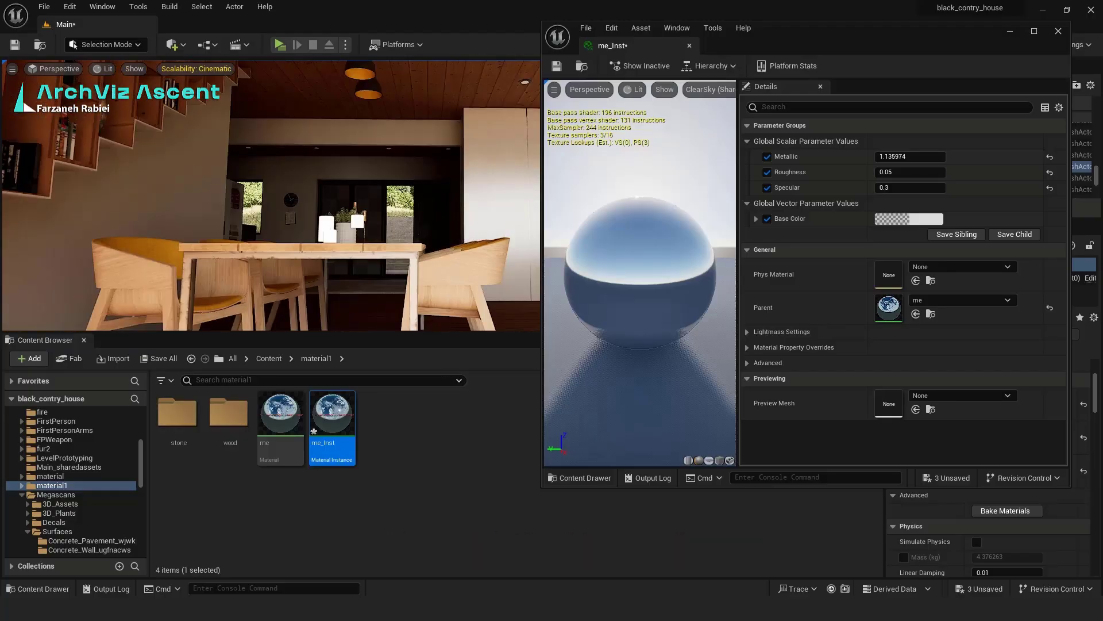
{"action": "right_click_drag", "start_coordinate": [270, 195], "coordinate": [219, 224]}
{"action": "right_click_drag", "start_coordinate": [484, 222], "coordinate": [454, 236]}
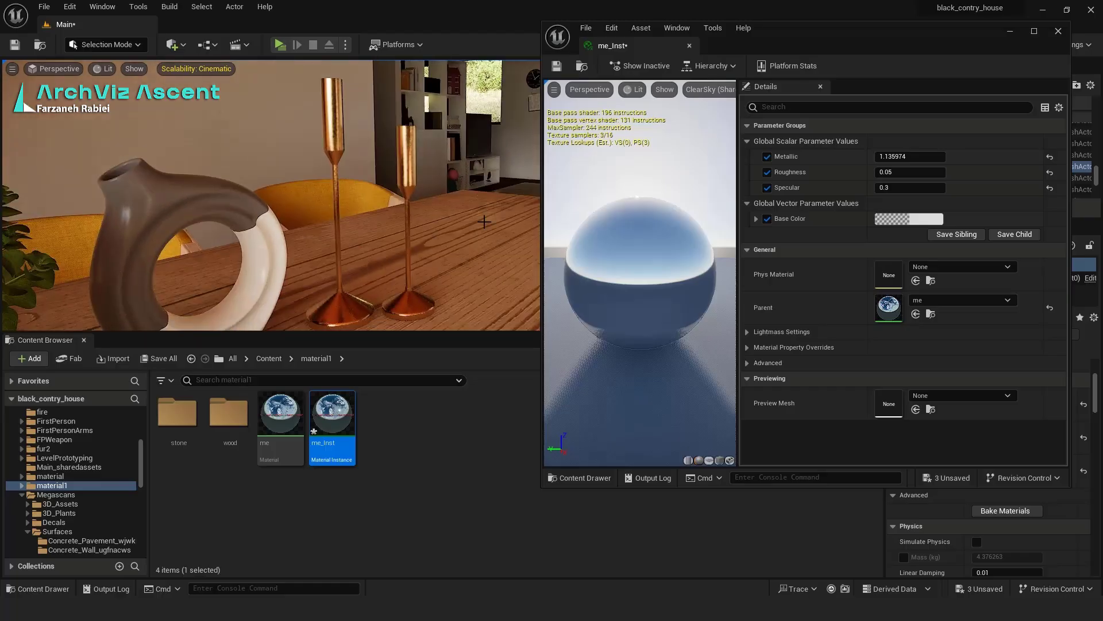
{"action": "left_click", "coordinate": [334, 319]}
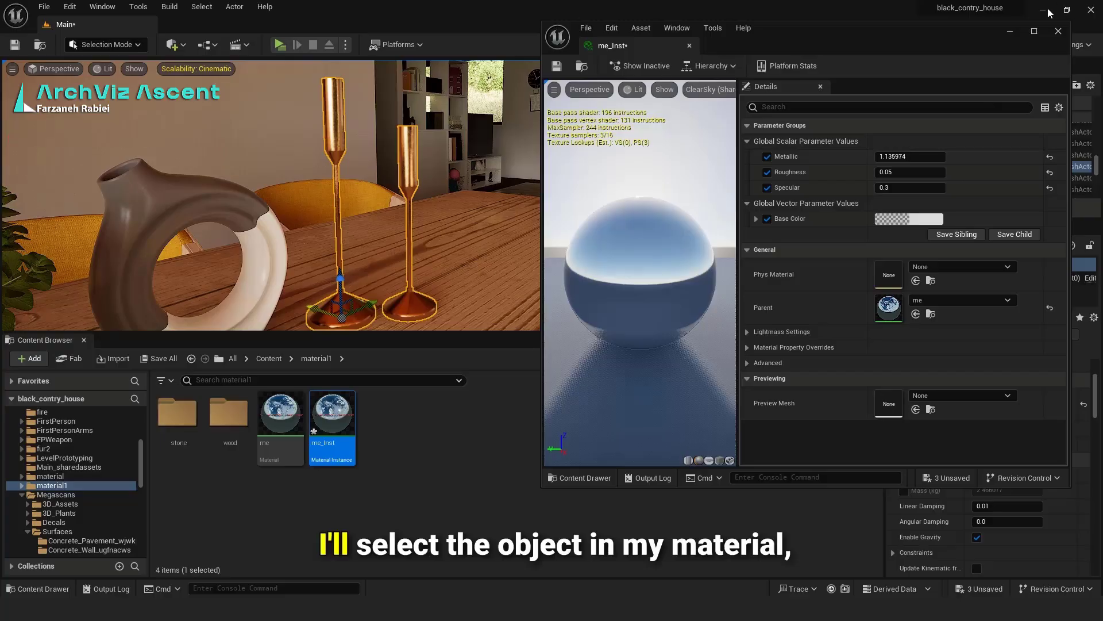
{"action": "left_click", "coordinate": [1011, 32]}
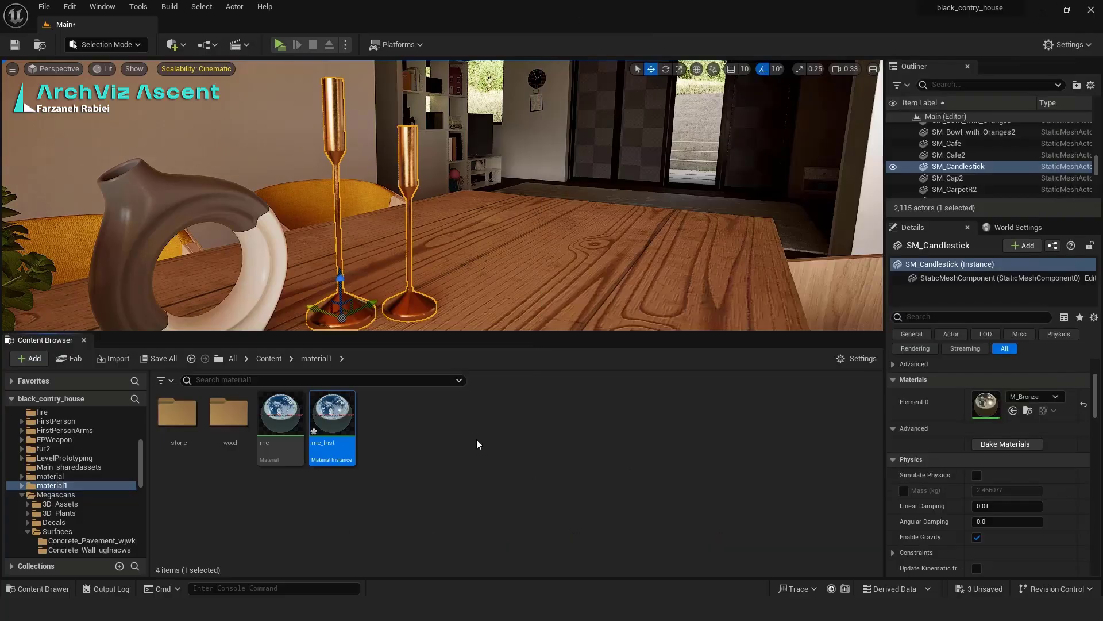
{"action": "left_click", "coordinate": [1012, 411]}
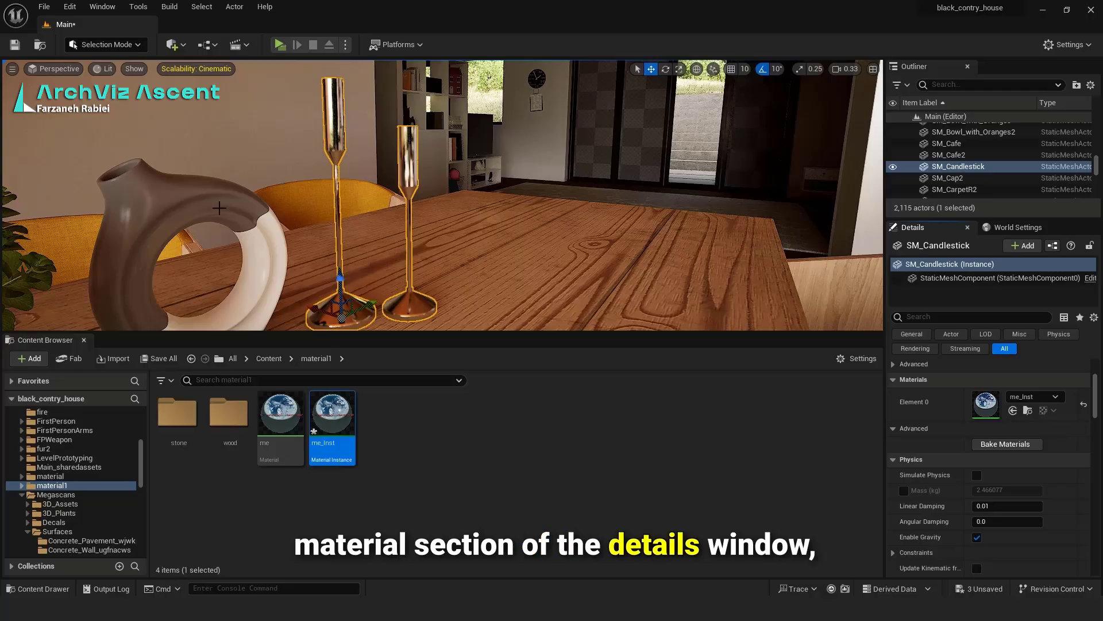
Step: Select the ring-shaped vase beside the candlesticks and assign me_Inst to its Element 1 material slot
{"action": "left_click", "coordinate": [230, 229]}
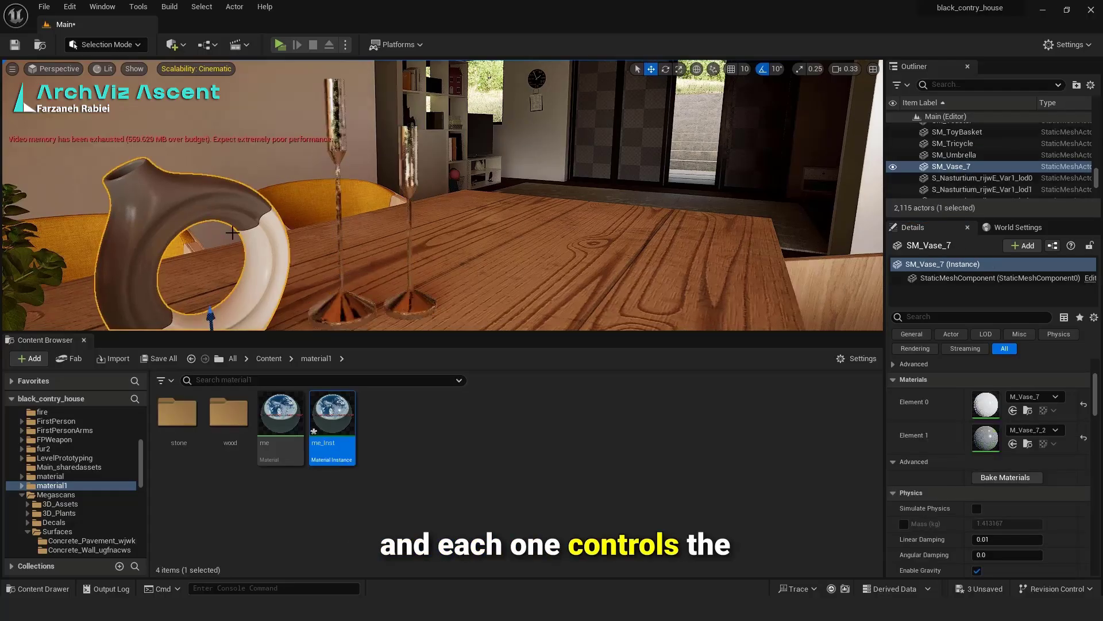
{"action": "left_click", "coordinate": [1013, 443]}
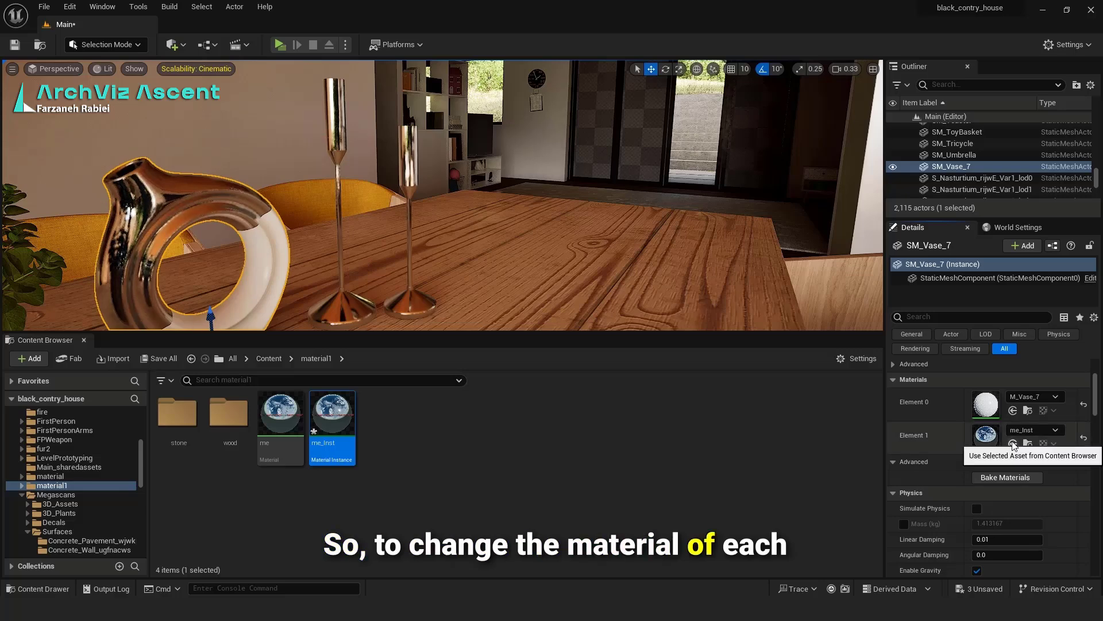
{"action": "right_click_drag", "start_coordinate": [395, 251], "coordinate": [338, 262]}
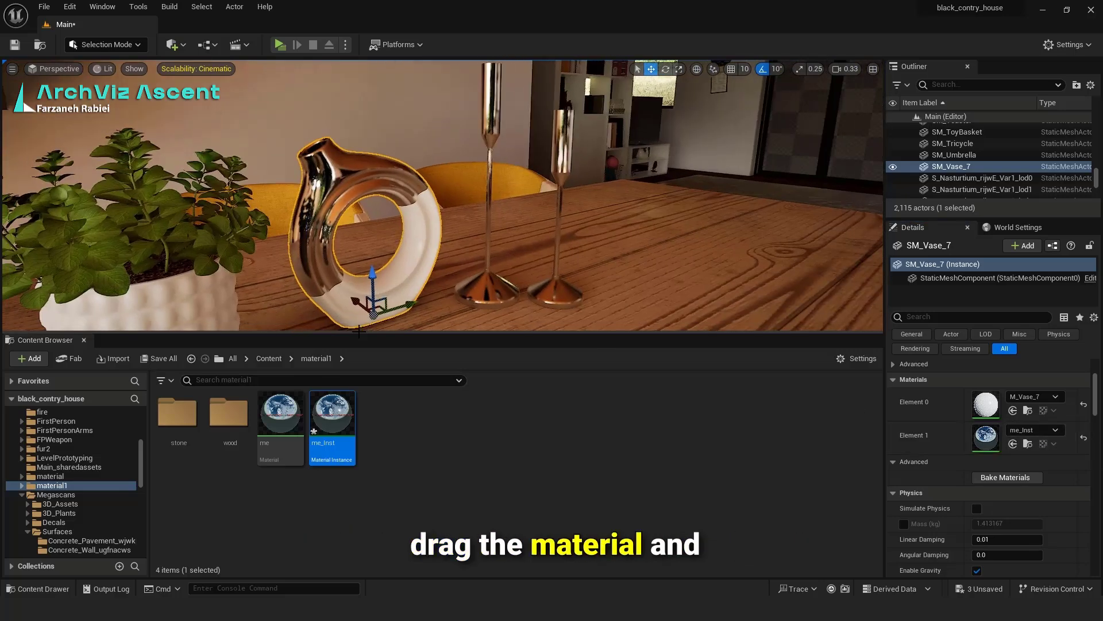
Step: Reopen me_Inst and set Roughness to 0.01, Specular to 1 and Metallic to 1
{"action": "double_click", "coordinate": [334, 412]}
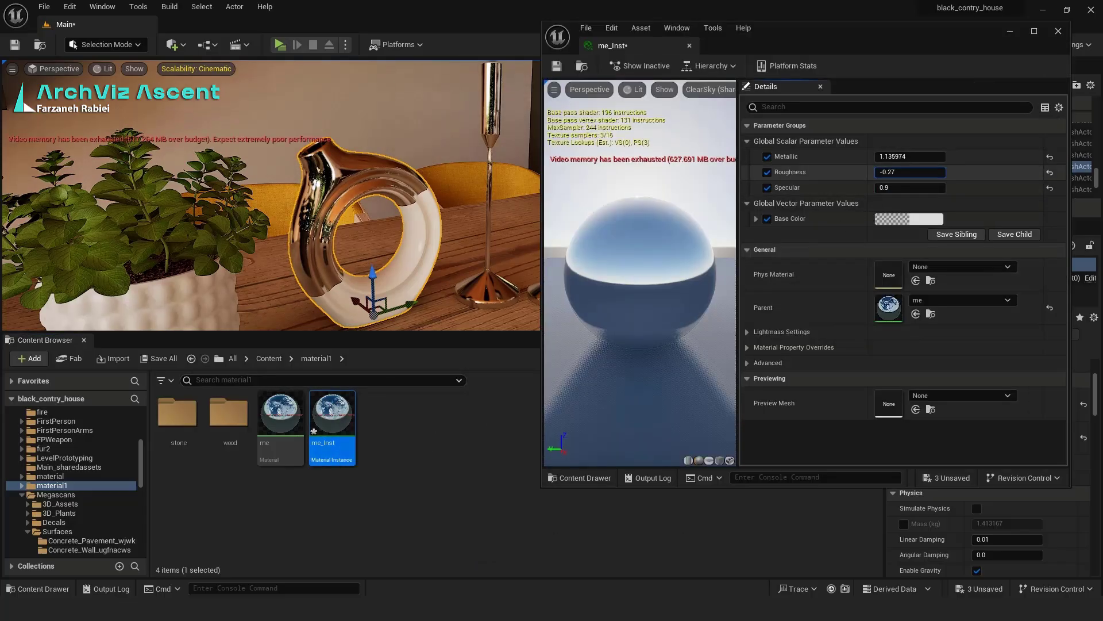
{"action": "type", "text": "0.01"}
{"action": "key", "text": "Return"}
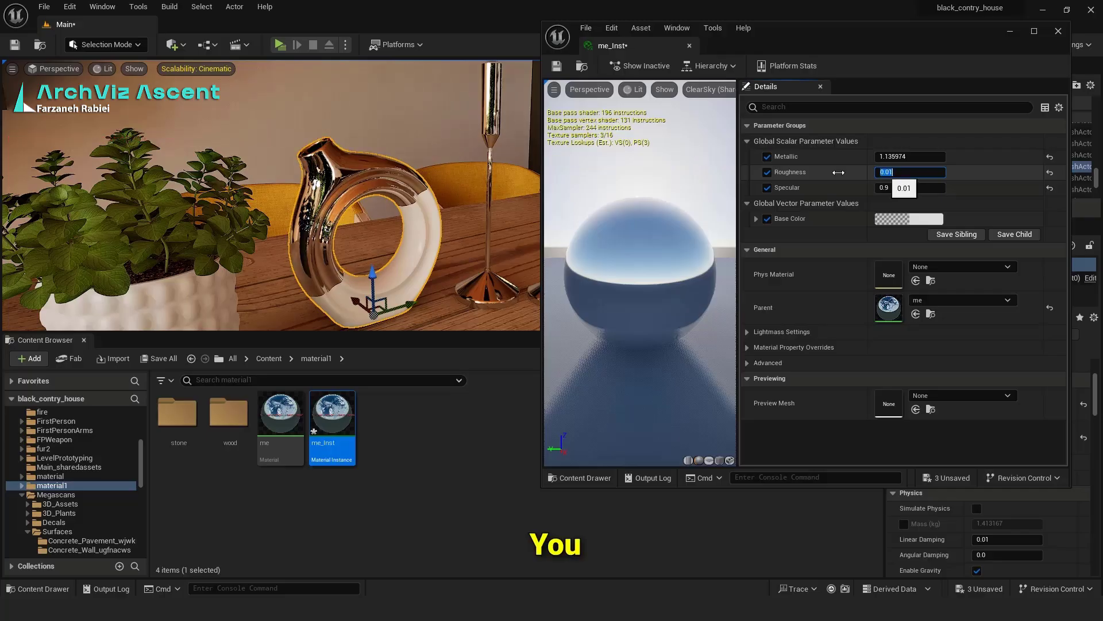
{"action": "left_click", "coordinate": [888, 190]}
{"action": "type", "text": "1"}
{"action": "key", "text": "Return"}
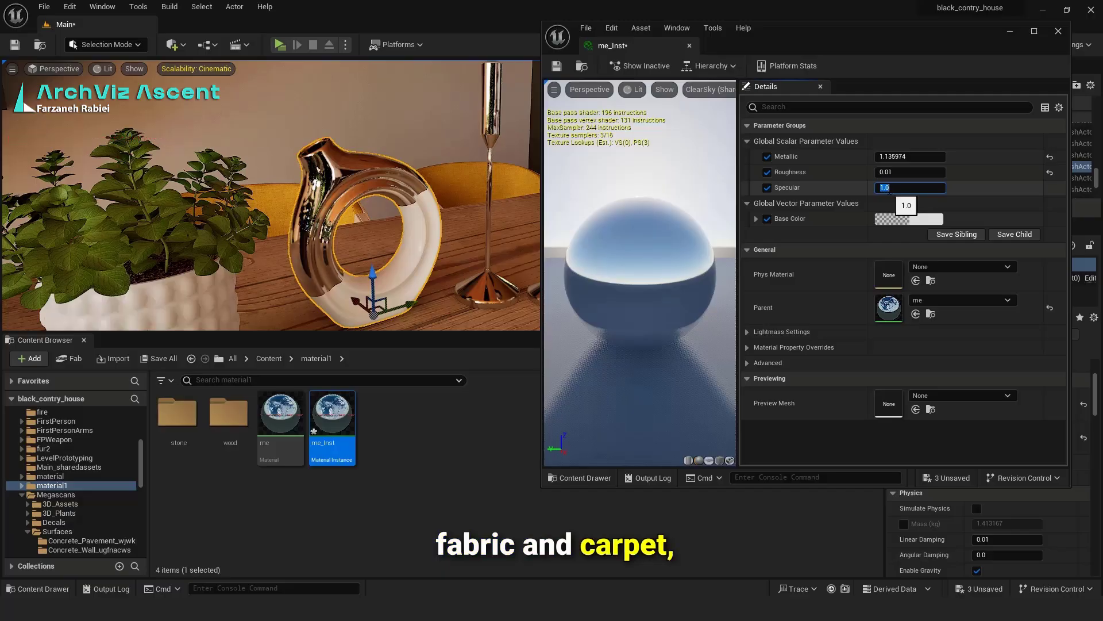
{"action": "left_click", "coordinate": [922, 156]}
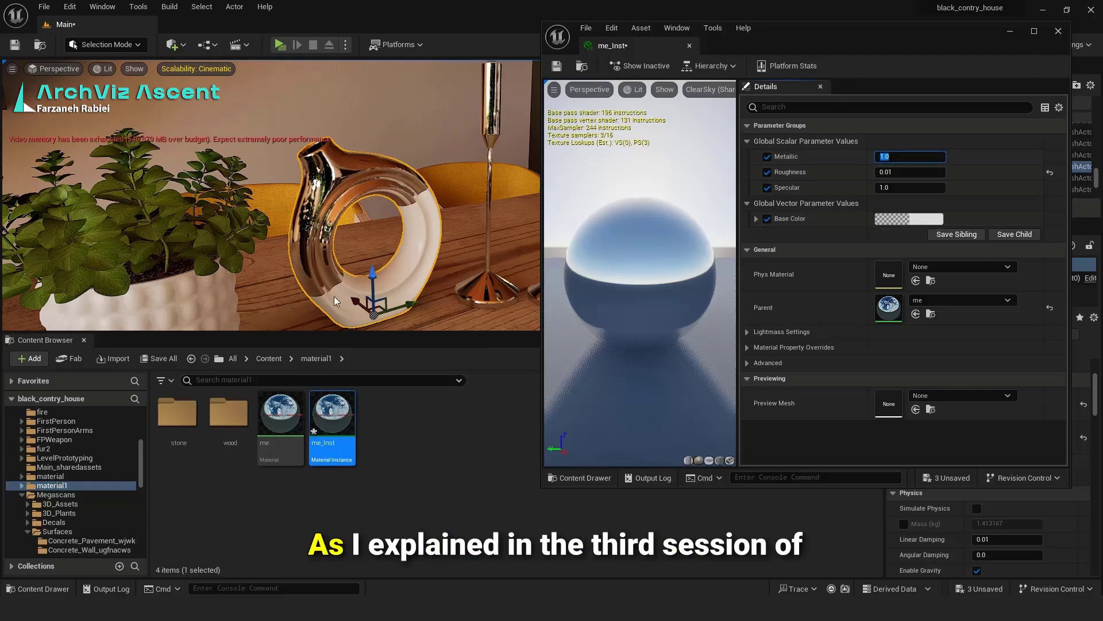
Step: Close the me_Inst editor and select the living room sofa with the yellow pillow
{"action": "right_click_drag", "start_coordinate": [334, 297], "coordinate": [402, 339]}
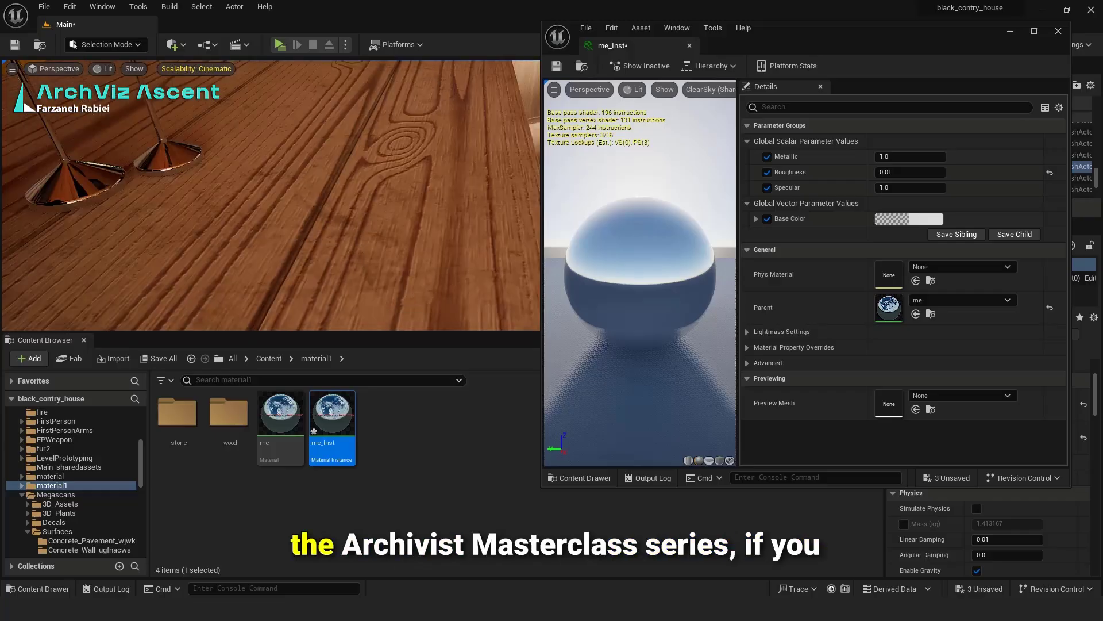
{"action": "scroll", "coordinate": [287, 237], "scroll_direction": "down", "scroll_amount": 5}
{"action": "right_click_drag", "start_coordinate": [287, 237], "coordinate": [368, 237]}
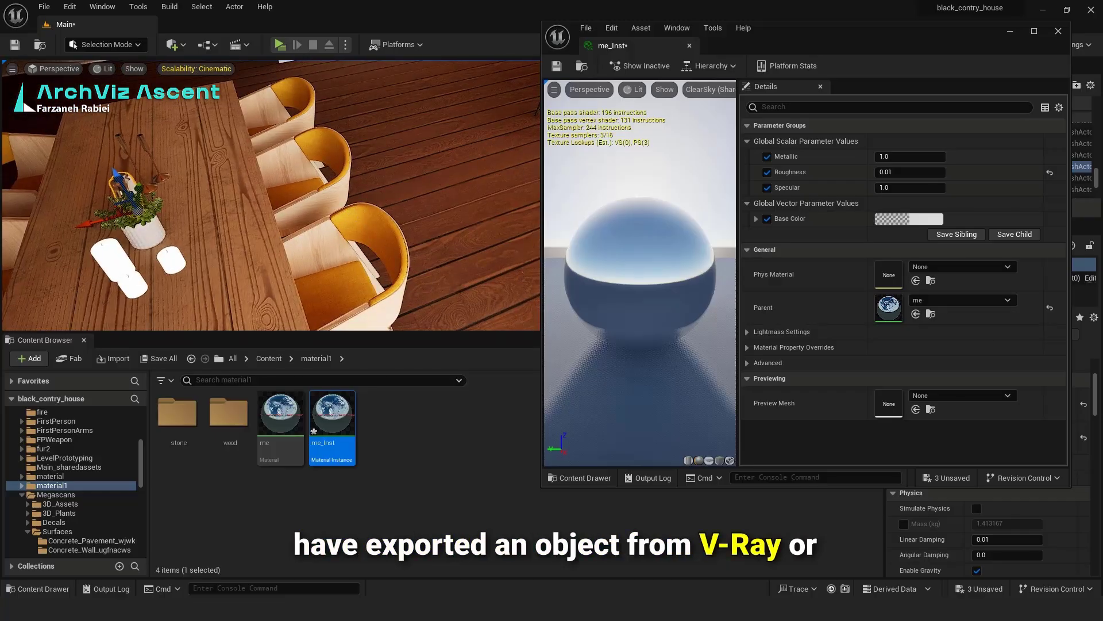
{"action": "right_click_drag", "start_coordinate": [388, 186], "coordinate": [627, 175]}
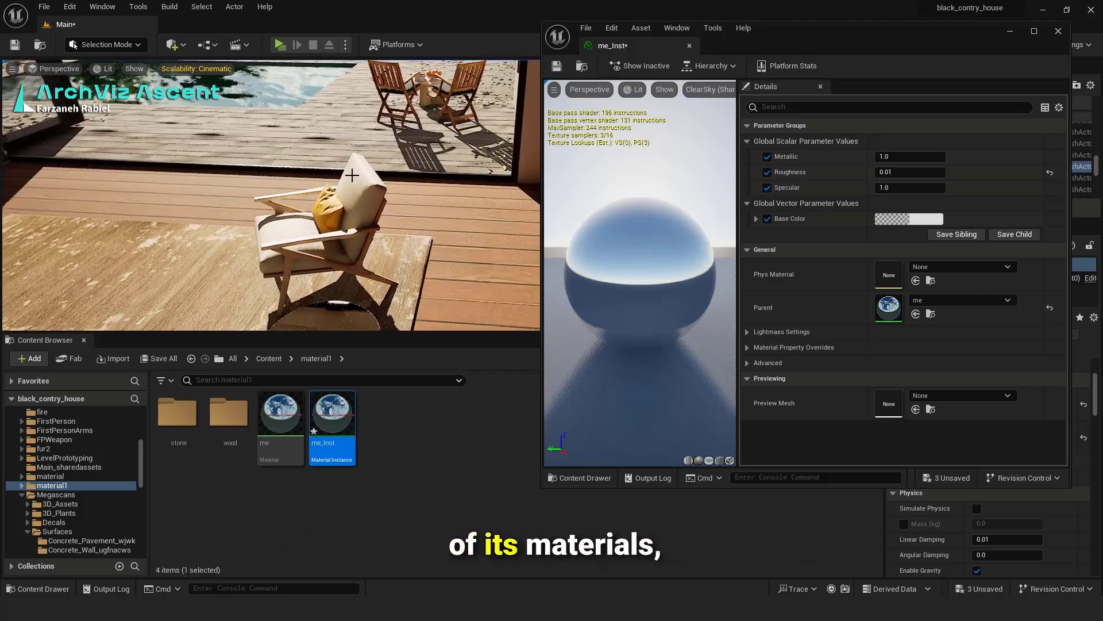
{"action": "left_click", "coordinate": [1058, 31]}
{"action": "right_click_drag", "start_coordinate": [416, 216], "coordinate": [336, 196]}
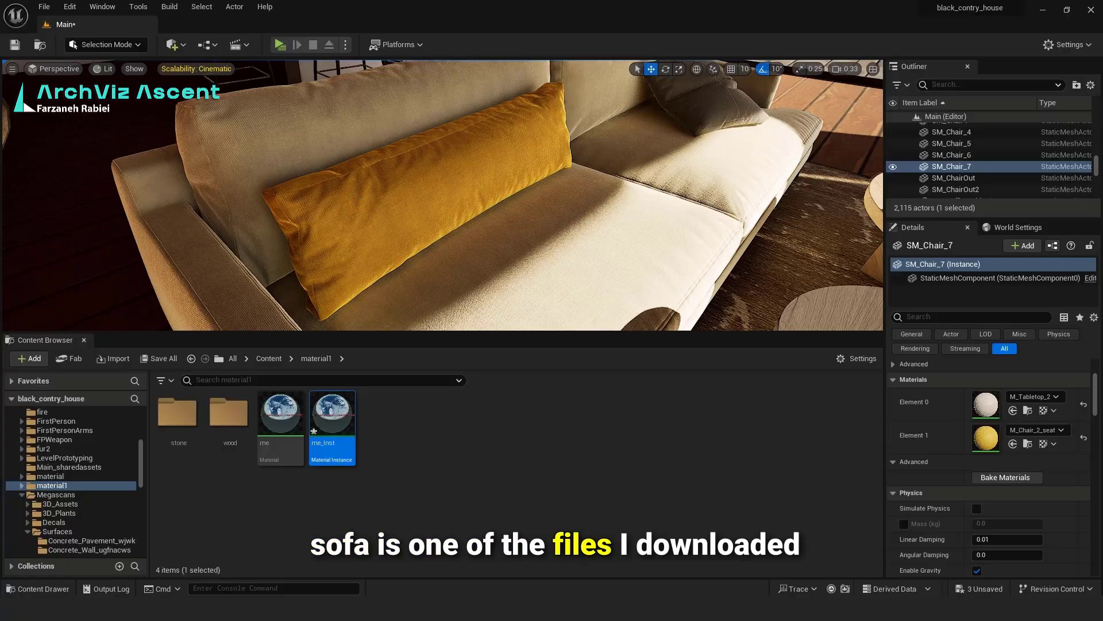
{"action": "left_click", "coordinate": [416, 216]}
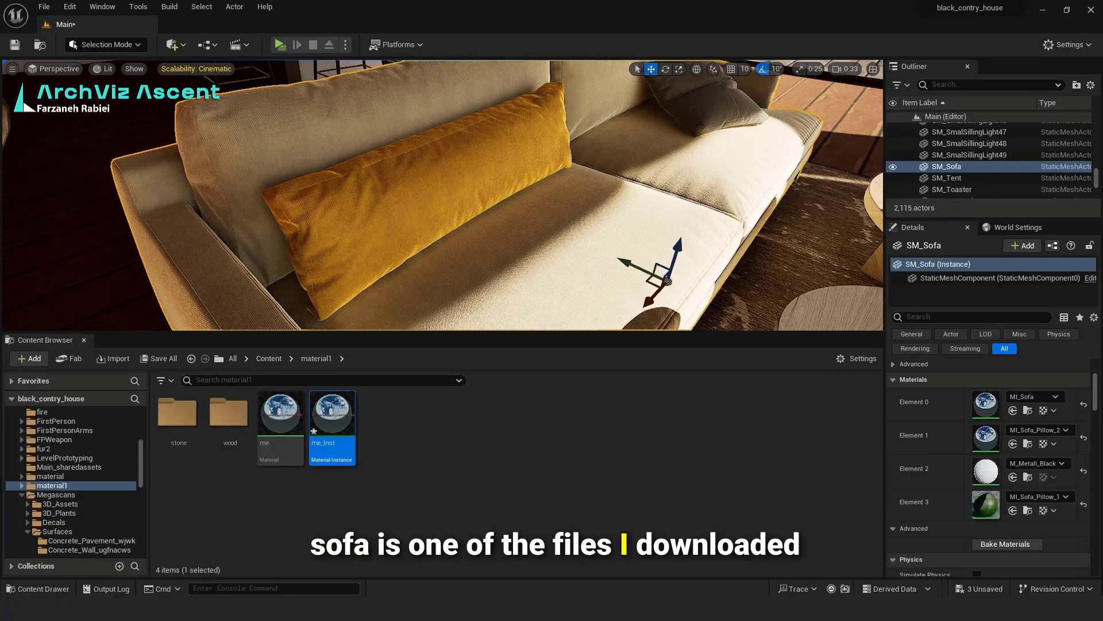
Step: Locate the sofa's Element 3 material in the project, open MI_Sofa_Pillow_1 to review its parameters and texture maps, and close it
{"action": "left_click", "coordinate": [1028, 511]}
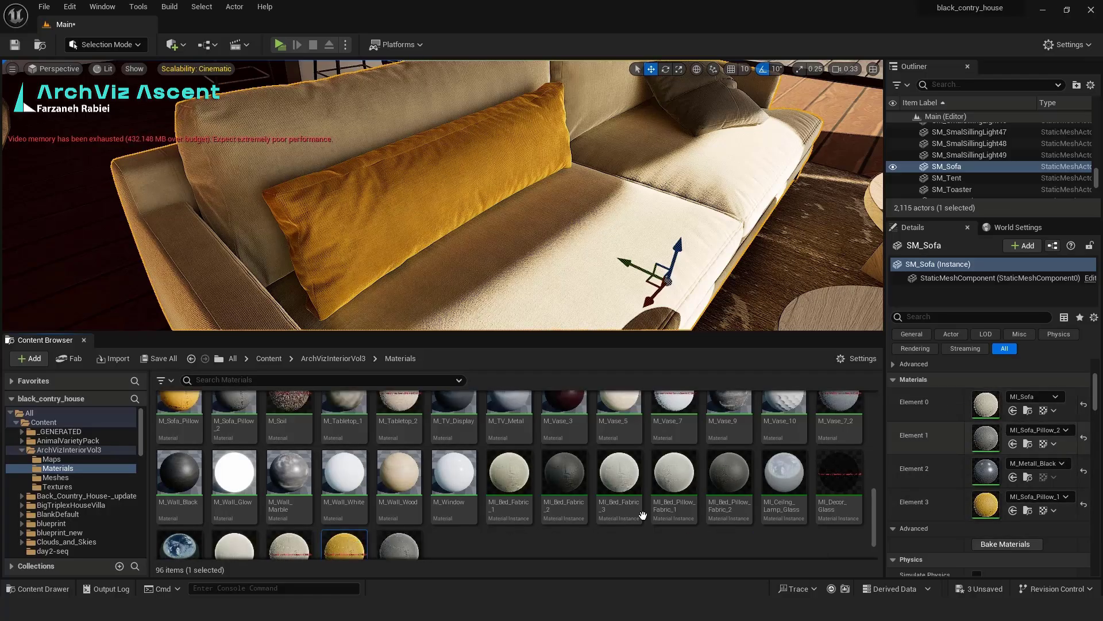
{"action": "double_click", "coordinate": [344, 548]}
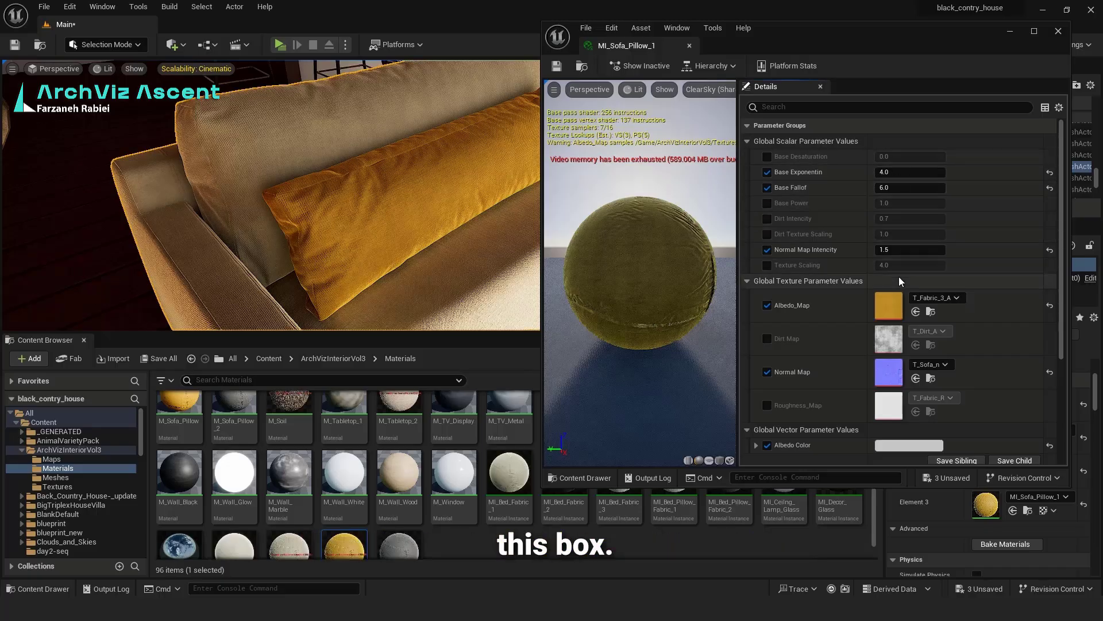
{"action": "left_click", "coordinate": [1059, 30]}
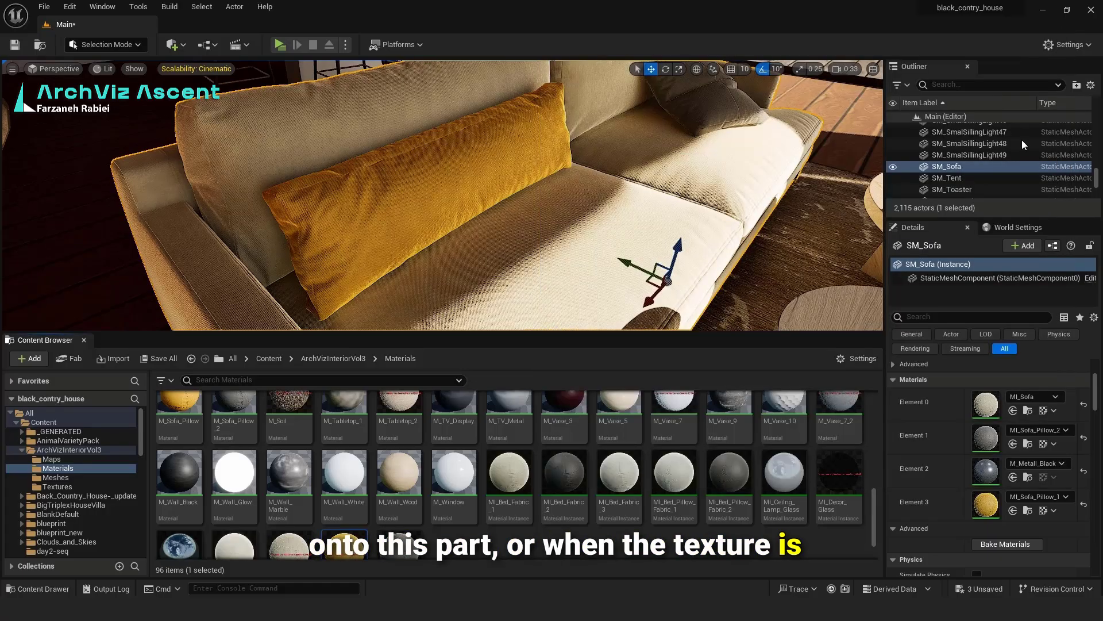
{"action": "left_click", "coordinate": [691, 553]}
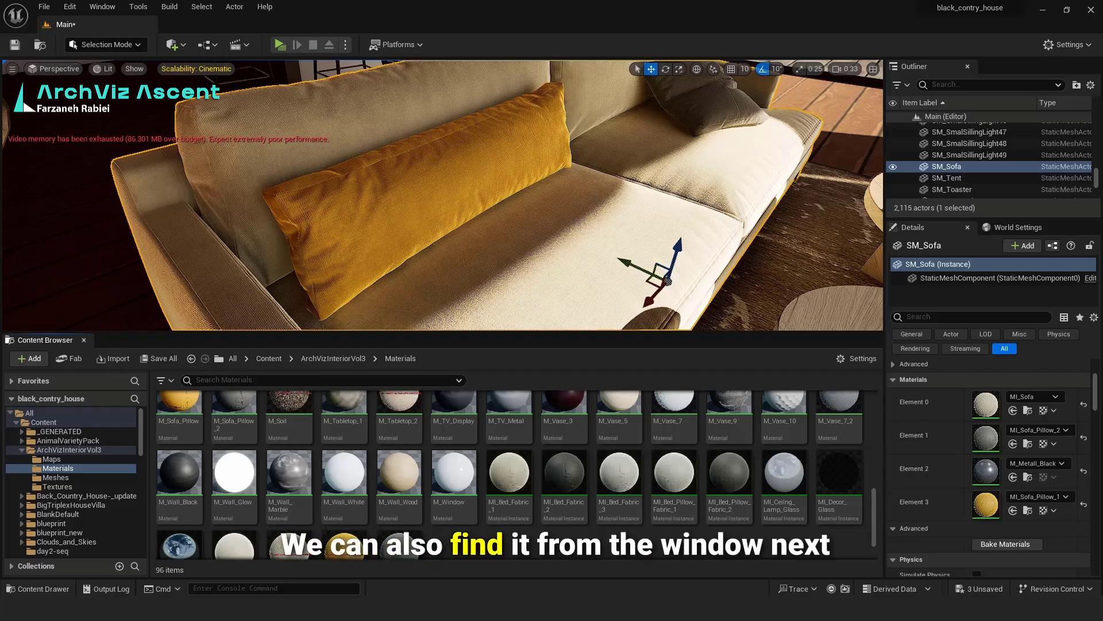
Step: Select the round light-wood coffee table, locate its M_Coffe_Table_2 material and open it to examine the material graph
{"action": "right_click_drag", "start_coordinate": [442, 195], "coordinate": [603, 167]}
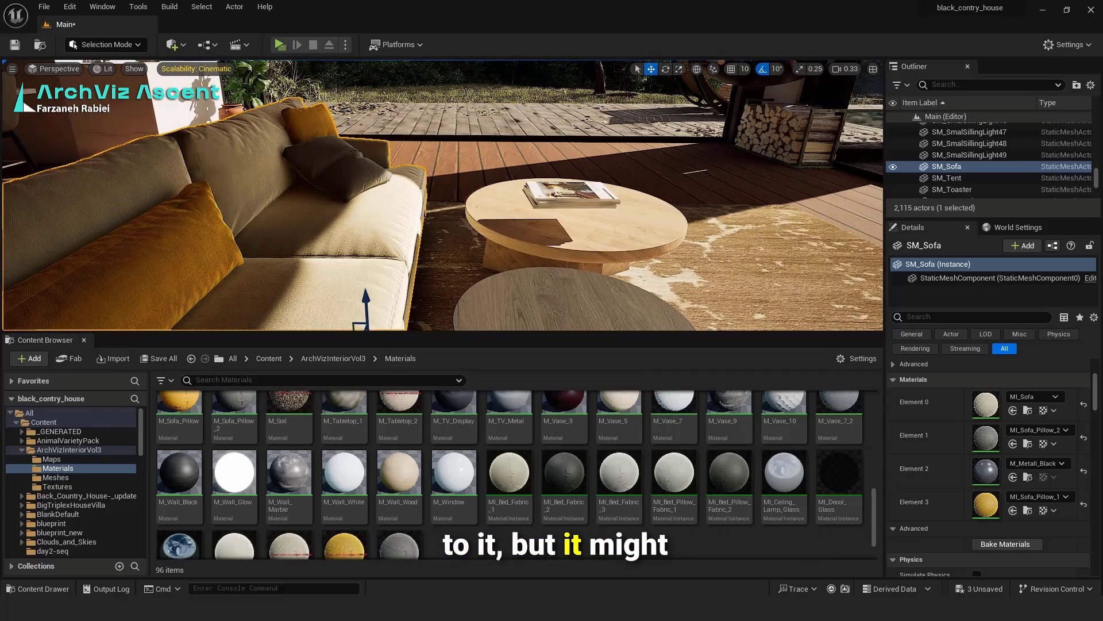
{"action": "left_click", "coordinate": [629, 231]}
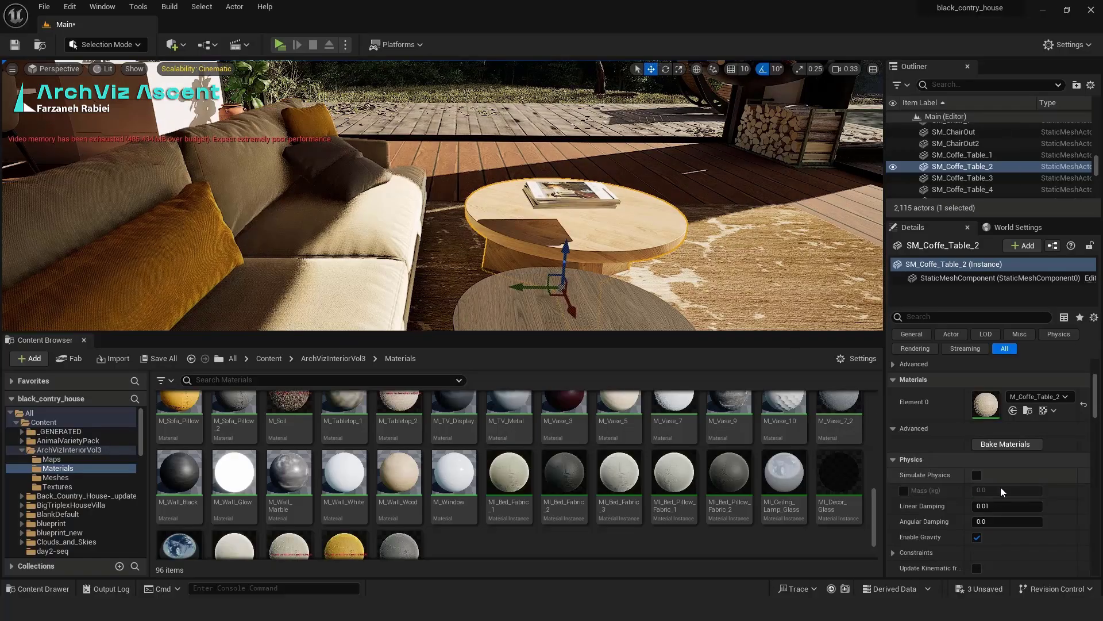
{"action": "left_click", "coordinate": [1028, 410]}
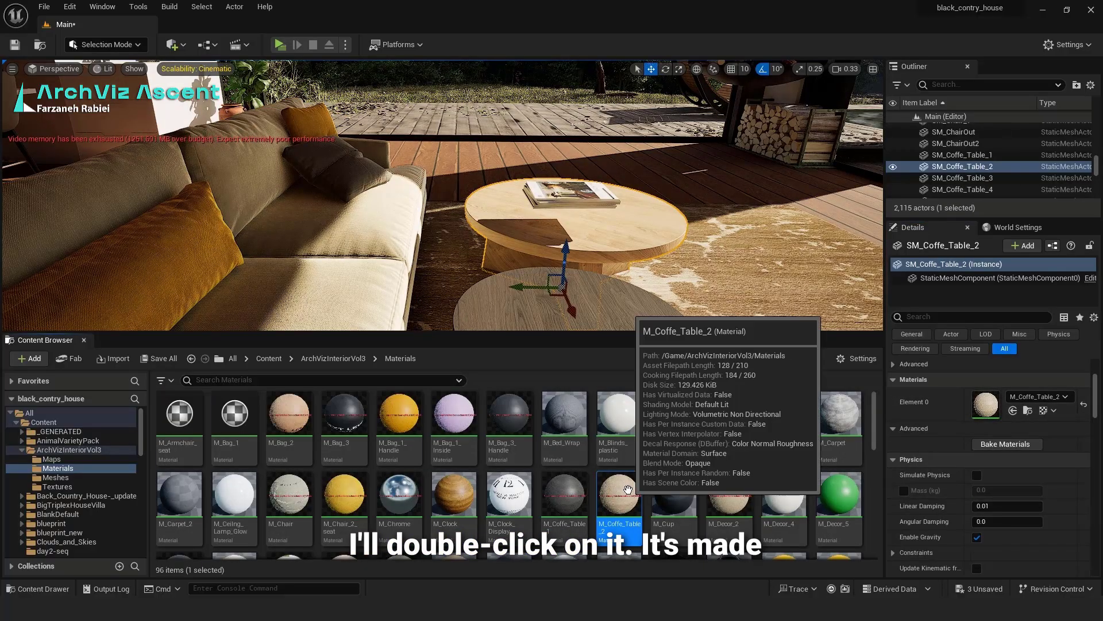
{"action": "double_click", "coordinate": [604, 505]}
{"action": "scroll", "coordinate": [844, 290], "scroll_direction": "down", "scroll_amount": 3}
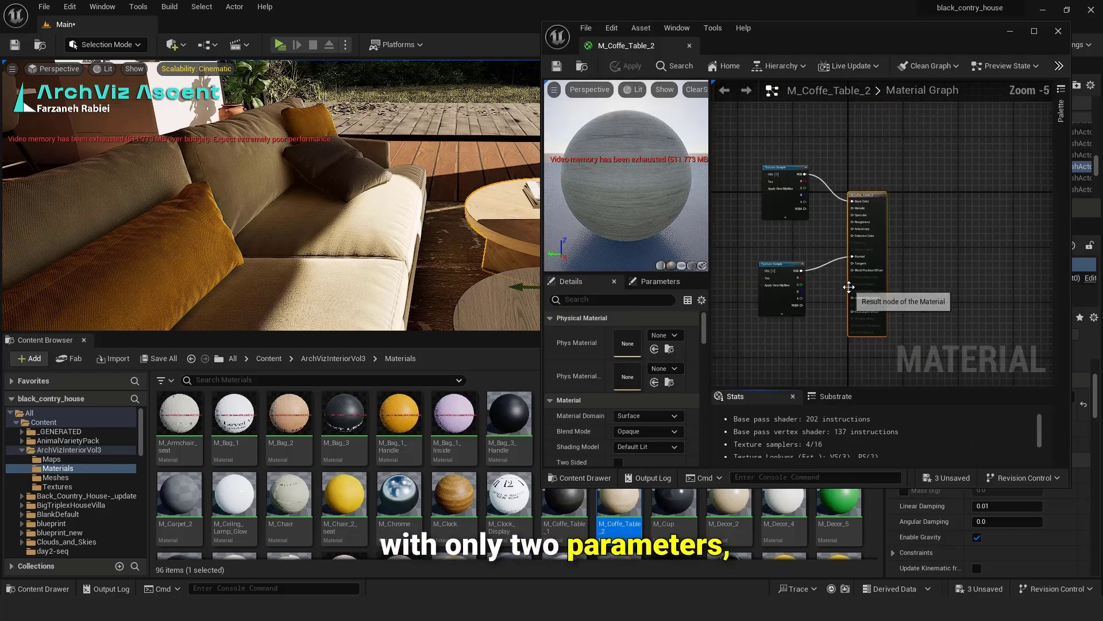
{"action": "scroll", "coordinate": [844, 253], "scroll_direction": "down", "scroll_amount": 1}
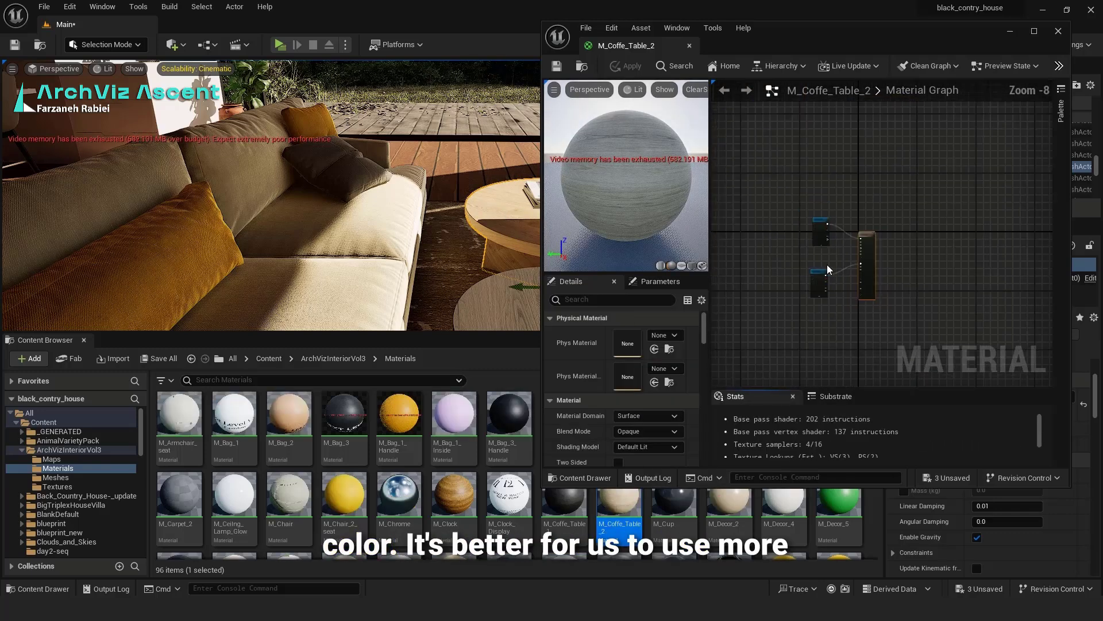
Step: Take a closer look at the M_Coffe_Table_2 graph, close its editor and select the patterned carpet beside the coffee tables
{"action": "scroll", "coordinate": [822, 224], "scroll_direction": "up", "scroll_amount": 5}
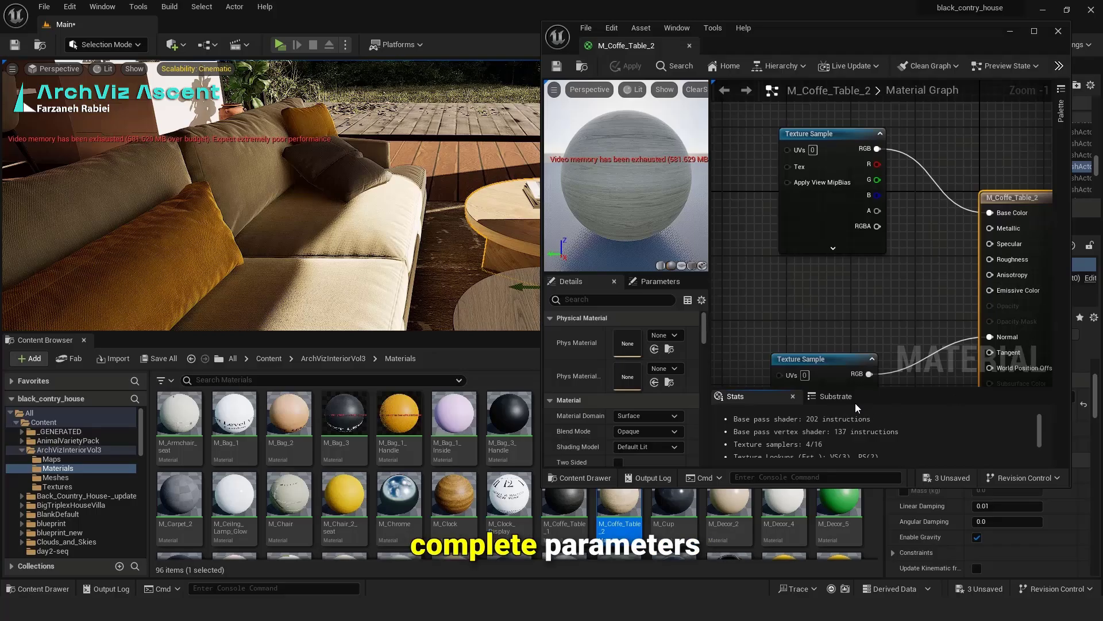
{"action": "left_click", "coordinate": [1057, 32]}
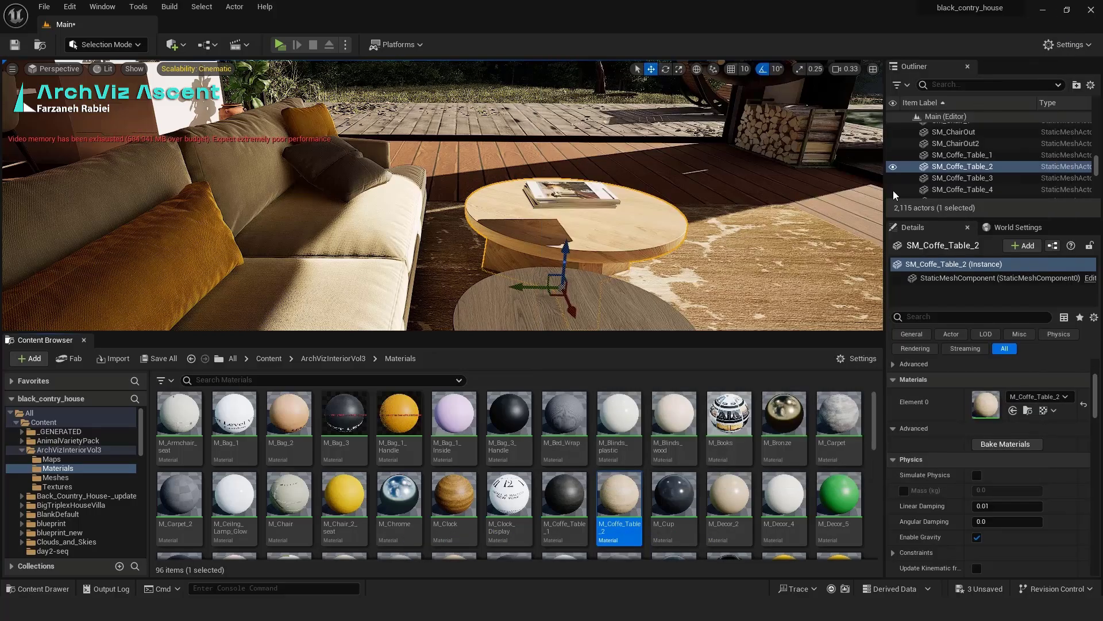
{"action": "right_click_drag", "start_coordinate": [442, 196], "coordinate": [597, 150]}
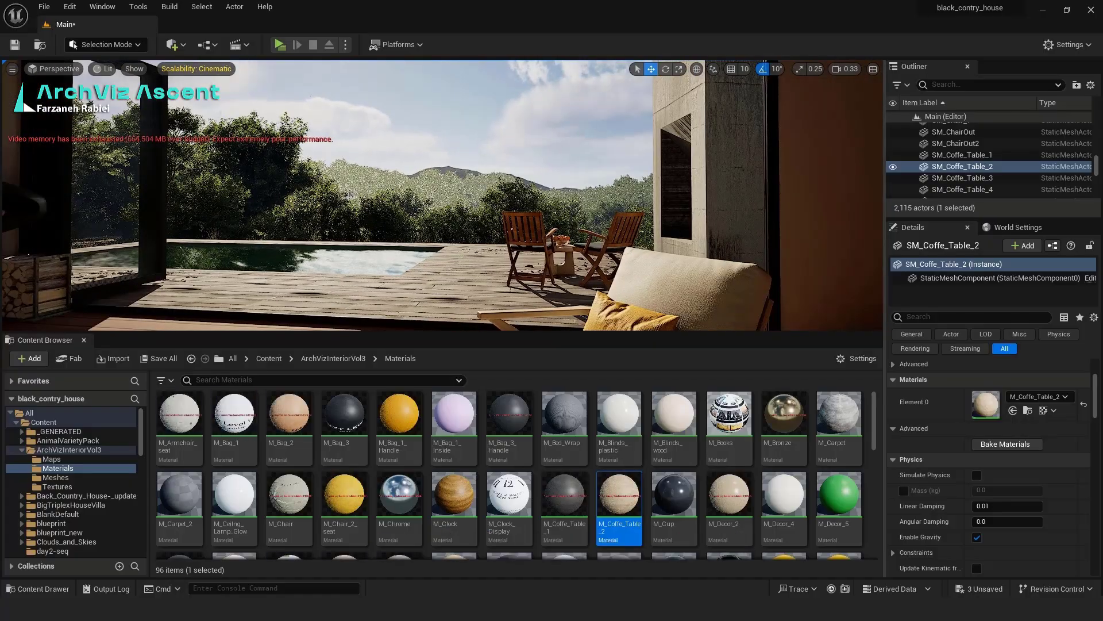
{"action": "right_click_drag", "start_coordinate": [350, 196], "coordinate": [264, 299]}
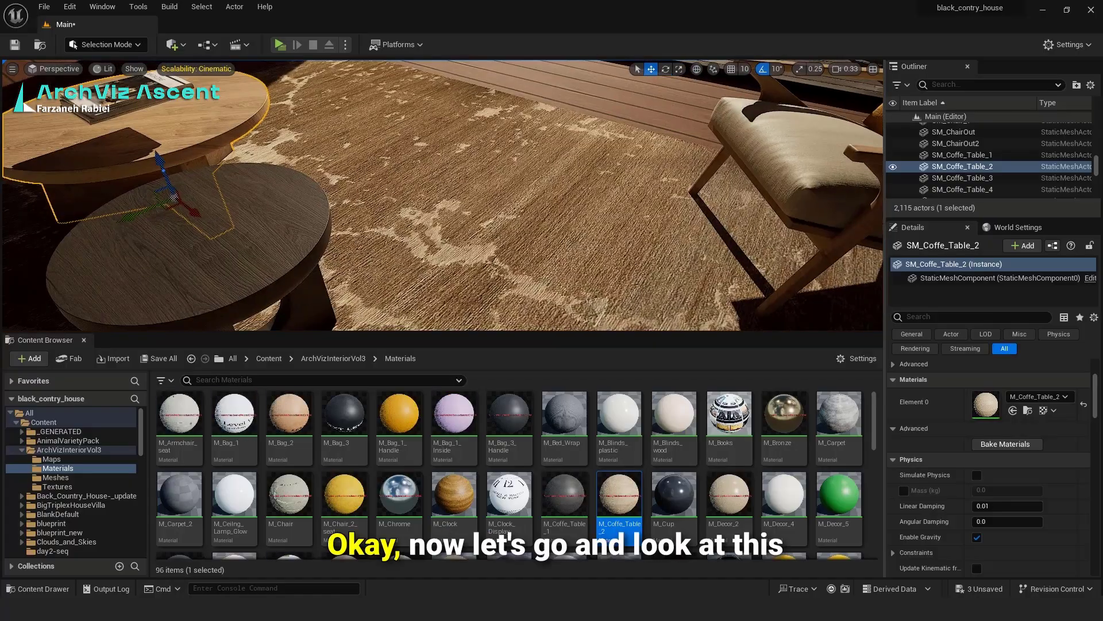
{"action": "left_click", "coordinate": [563, 252]}
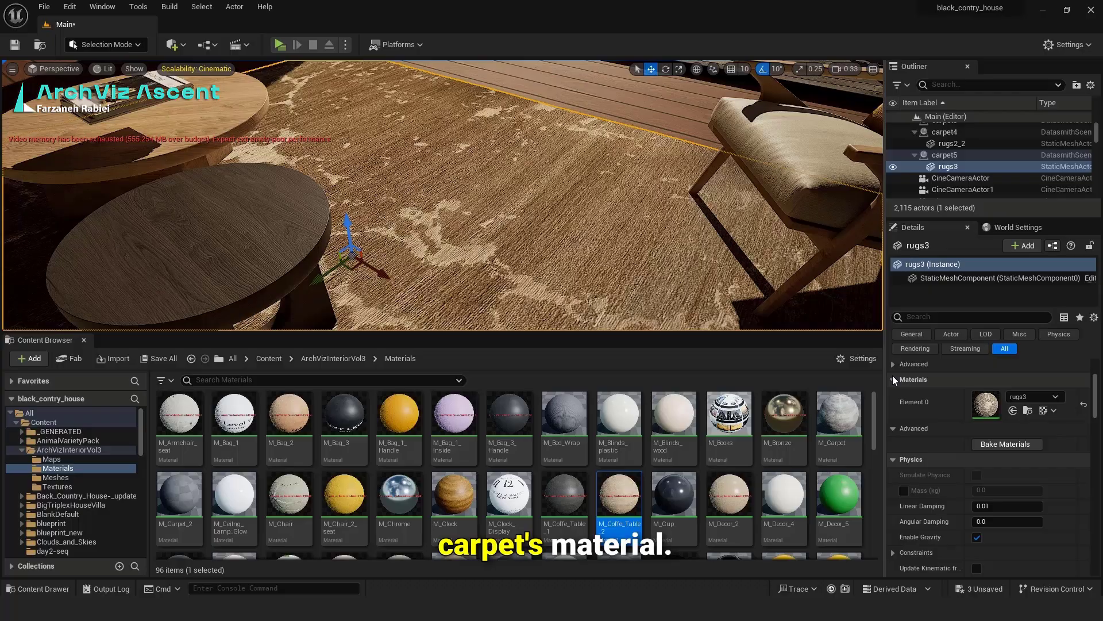
Step: Locate the carpet's rugs3 material instance in the project, open it and open its parent material rugs2
{"action": "left_click", "coordinate": [1028, 411]}
{"action": "double_click", "coordinate": [332, 414]}
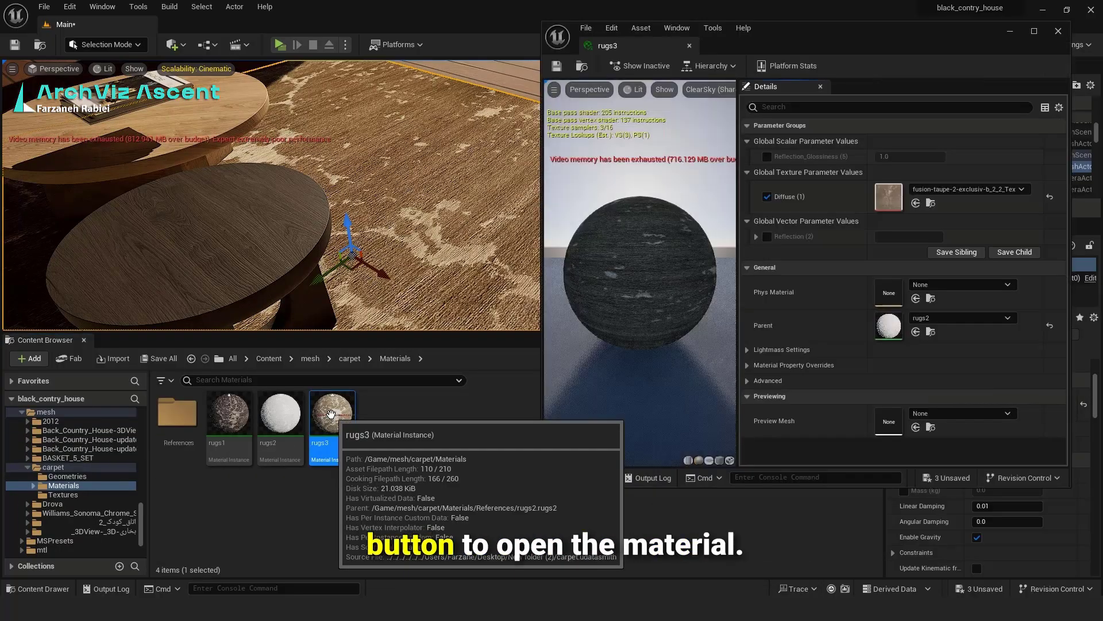
{"action": "double_click", "coordinate": [896, 325]}
{"action": "scroll", "coordinate": [900, 325], "scroll_direction": "down", "scroll_amount": 4}
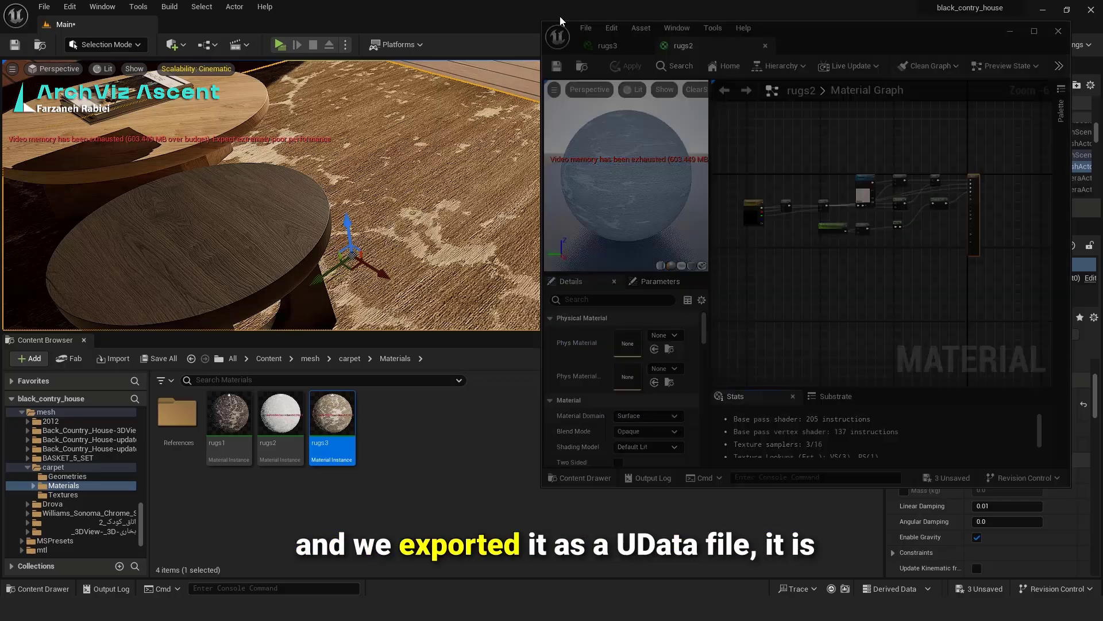
Step: Dock the rugs2 editor in the main window, minimize the rugs3 editor and examine the nodes of the rugs2 material graph
{"action": "left_click_drag", "start_coordinate": [560, 17], "coordinate": [406, 21]}
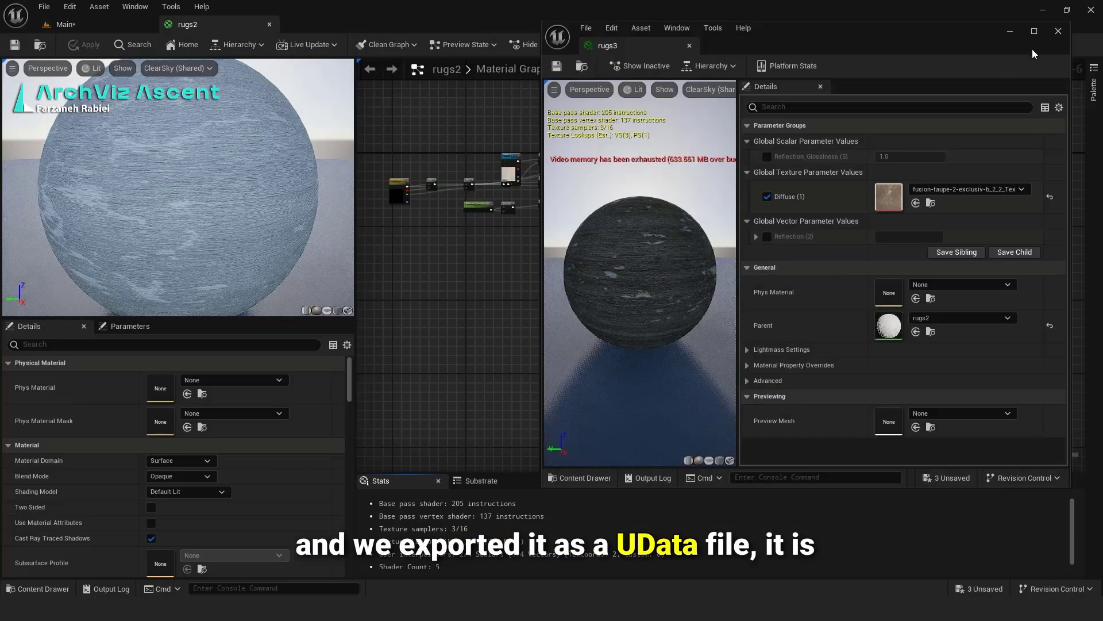
{"action": "left_click", "coordinate": [1010, 31]}
{"action": "scroll", "coordinate": [376, 172], "scroll_direction": "up", "scroll_amount": 3}
{"action": "scroll", "coordinate": [376, 172], "scroll_direction": "up", "scroll_amount": 1}
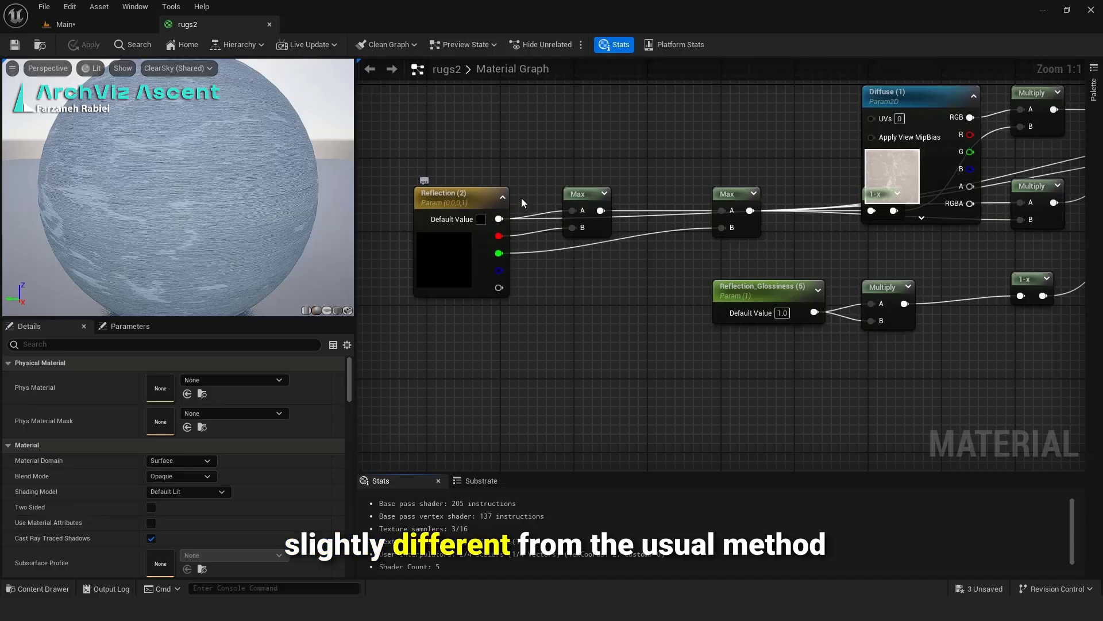
{"action": "scroll", "coordinate": [591, 268], "scroll_direction": "up", "scroll_amount": 1}
{"action": "right_click_drag", "start_coordinate": [978, 376], "coordinate": [636, 395]}
{"action": "right_click_drag", "start_coordinate": [865, 349], "coordinate": [833, 359]}
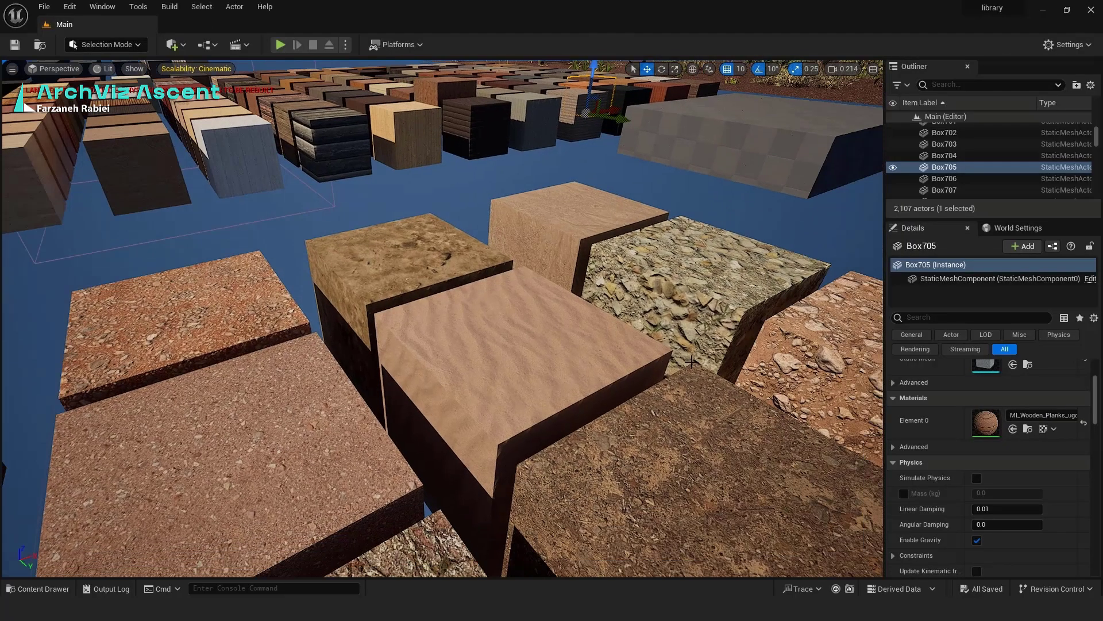
Step: In the library project, select the rippled sand box, open its MI_Rippled_Sand material instance to review its parameters and texture maps, and close it
{"action": "left_click", "coordinate": [555, 378]}
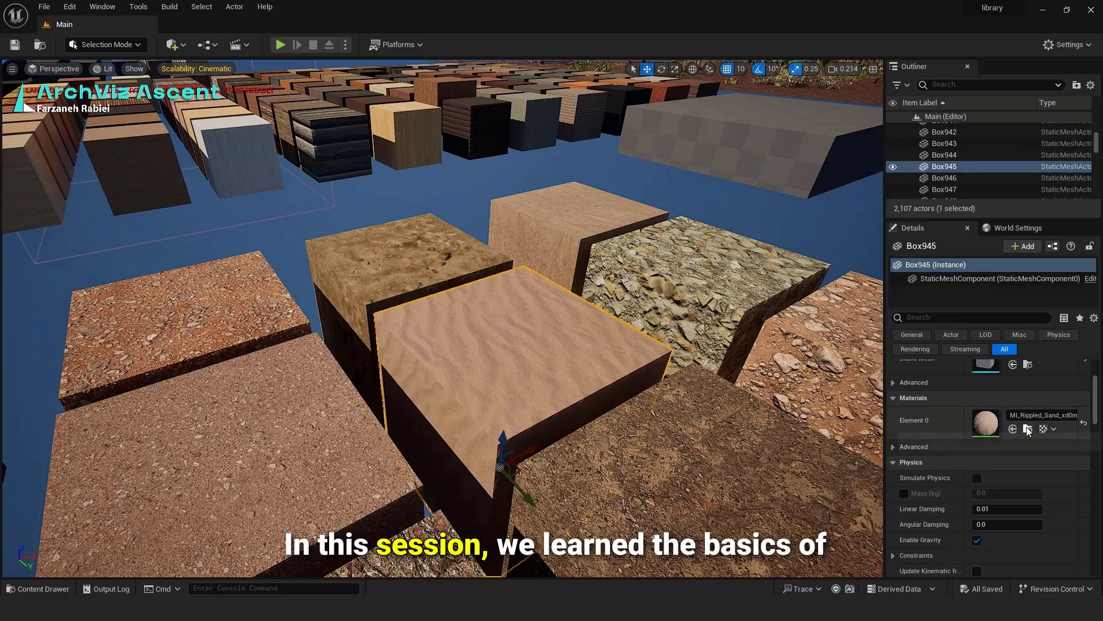
{"action": "key", "text": "ctrl+space"}
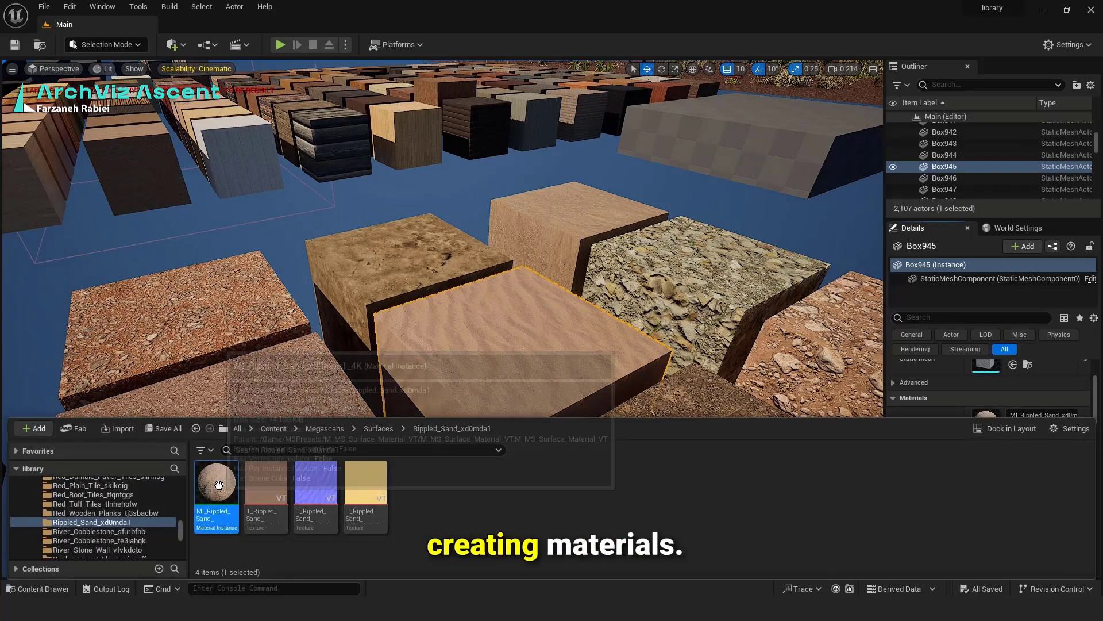
{"action": "double_click", "coordinate": [217, 483]}
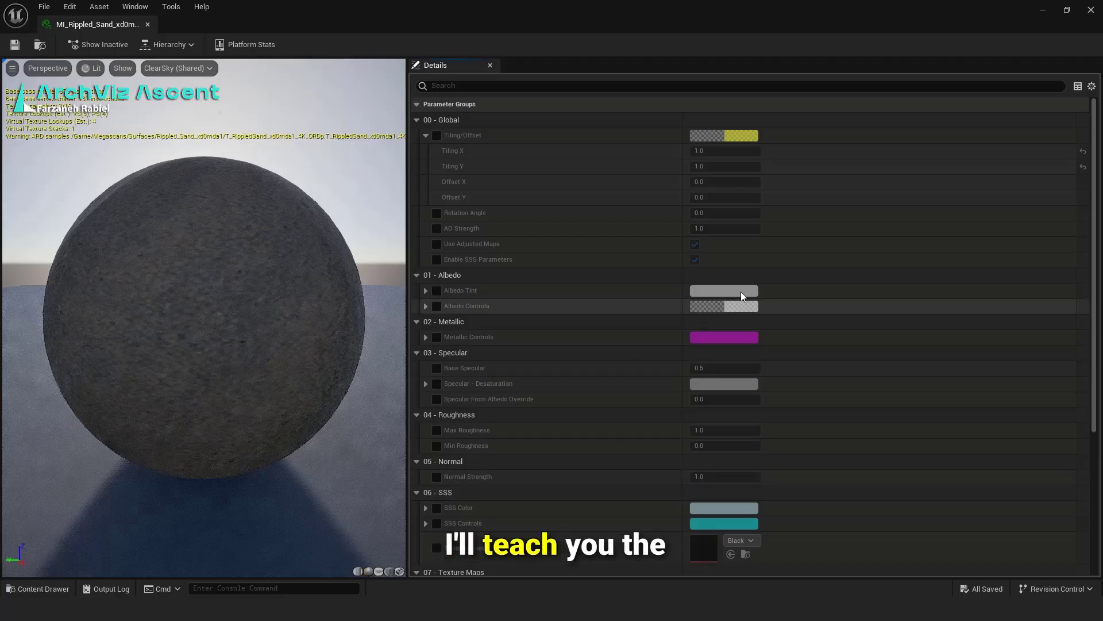
{"action": "scroll", "coordinate": [623, 364], "scroll_direction": "down", "scroll_amount": 5}
{"action": "scroll", "coordinate": [624, 363], "scroll_direction": "down", "scroll_amount": 2}
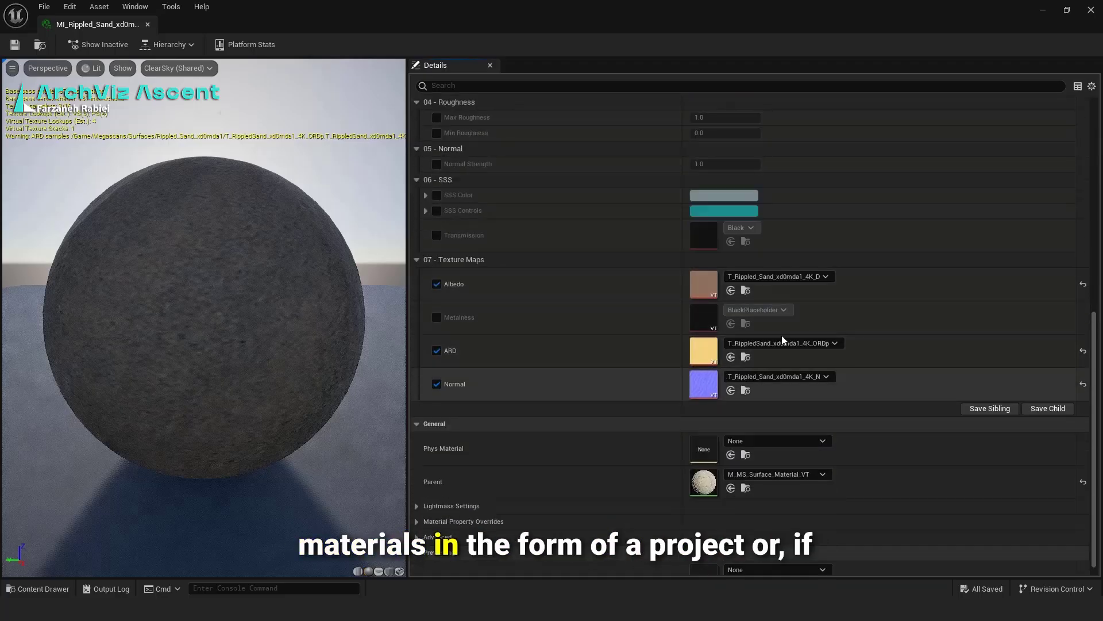
{"action": "left_click", "coordinate": [1091, 11]}
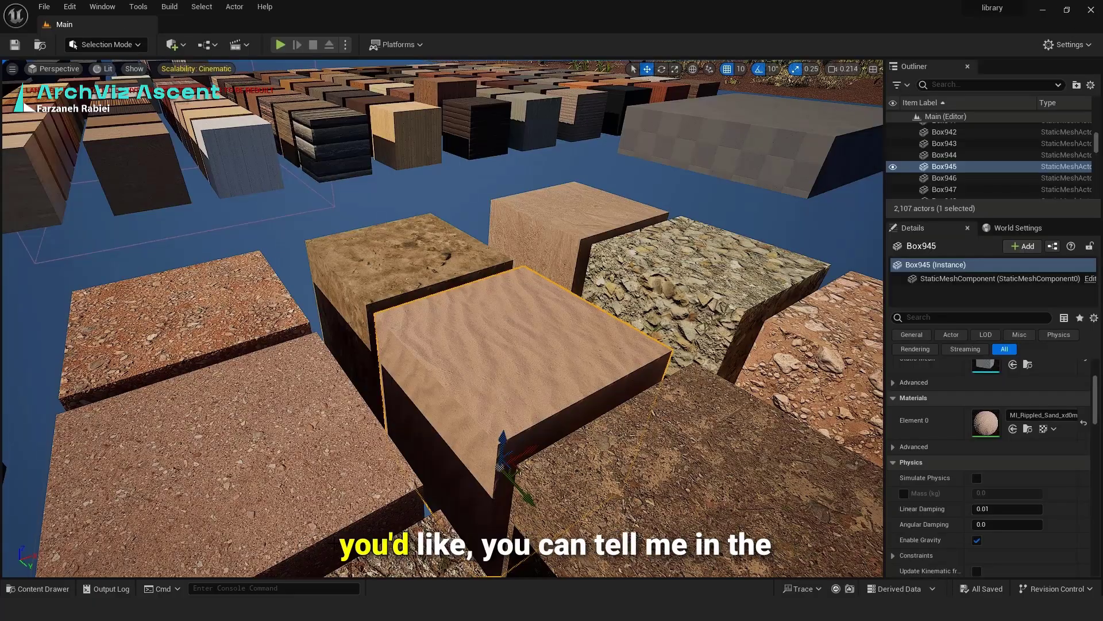
Step: Select the white stucco sample box Box633, locate its MI_Stucco_Facade_vftlabg_4K material instance and open it to review its parameters and texture maps
{"action": "right_click_drag", "start_coordinate": [405, 464], "coordinate": [10, 469]}
{"action": "key", "text": "w"}
{"action": "key", "text": "w"}
{"action": "right_click_drag", "start_coordinate": [443, 321], "coordinate": [322, 391]}
{"action": "key", "text": "w"}
{"action": "key", "text": "w"}
{"action": "key", "text": "d"}
{"action": "key", "text": "w"}
{"action": "right_click_drag", "start_coordinate": [377, 420], "coordinate": [375, 420]}
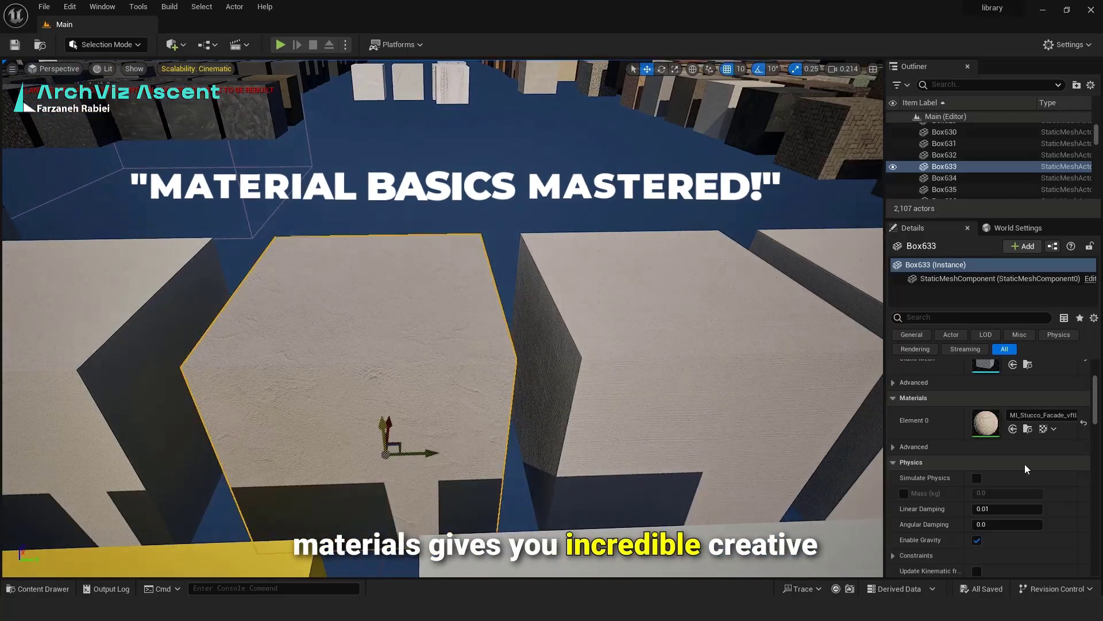
{"action": "left_click", "coordinate": [1028, 429]}
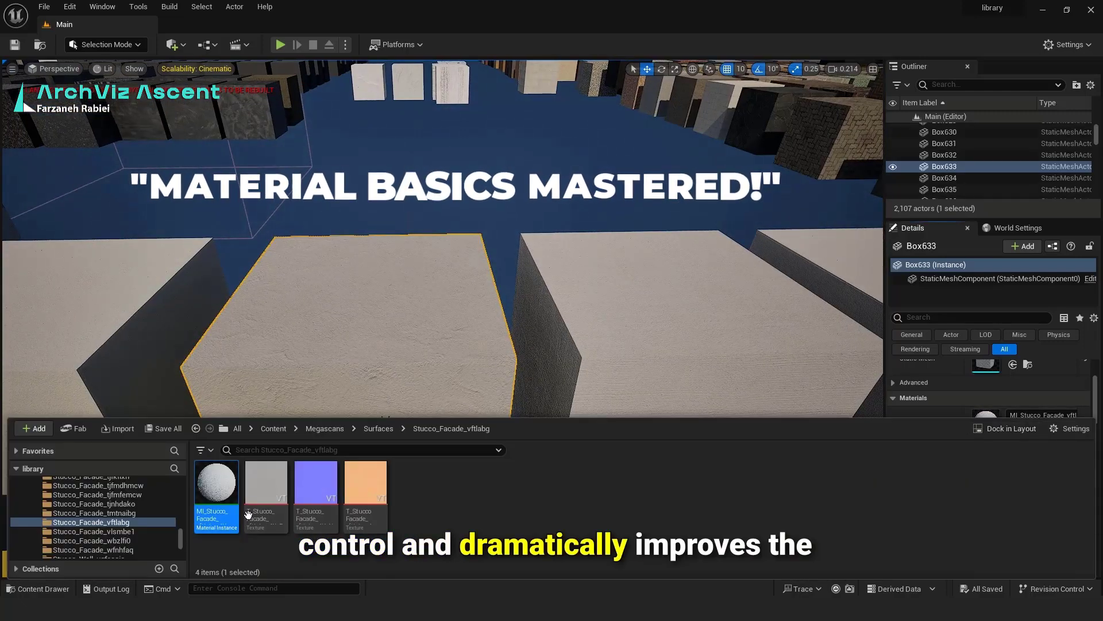
{"action": "double_click", "coordinate": [213, 492]}
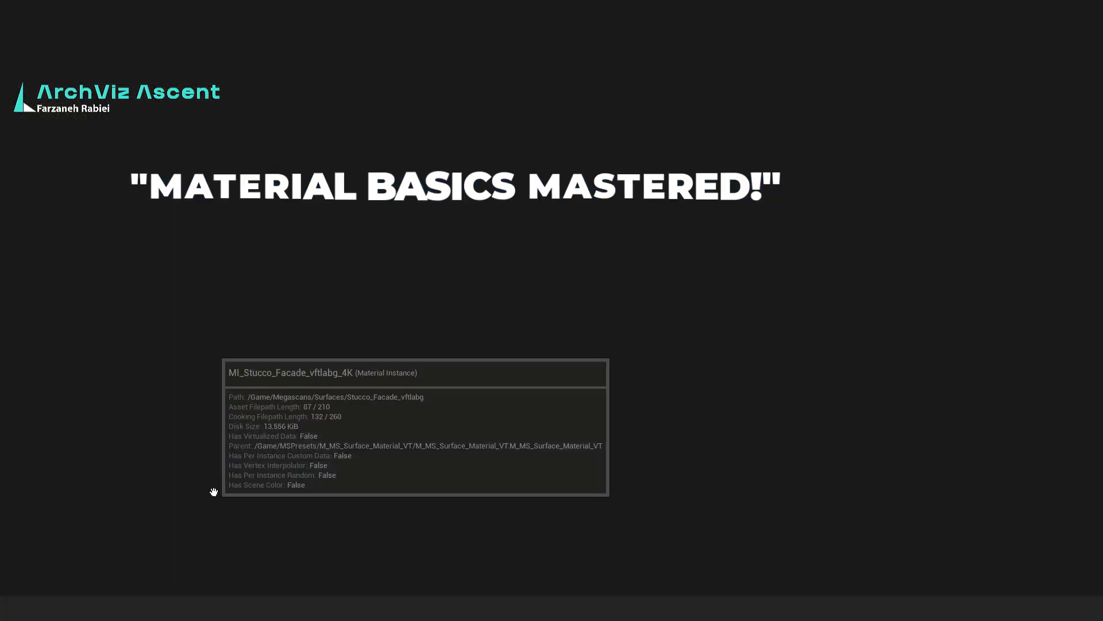
{"action": "scroll", "coordinate": [738, 358], "scroll_direction": "down", "scroll_amount": 10}
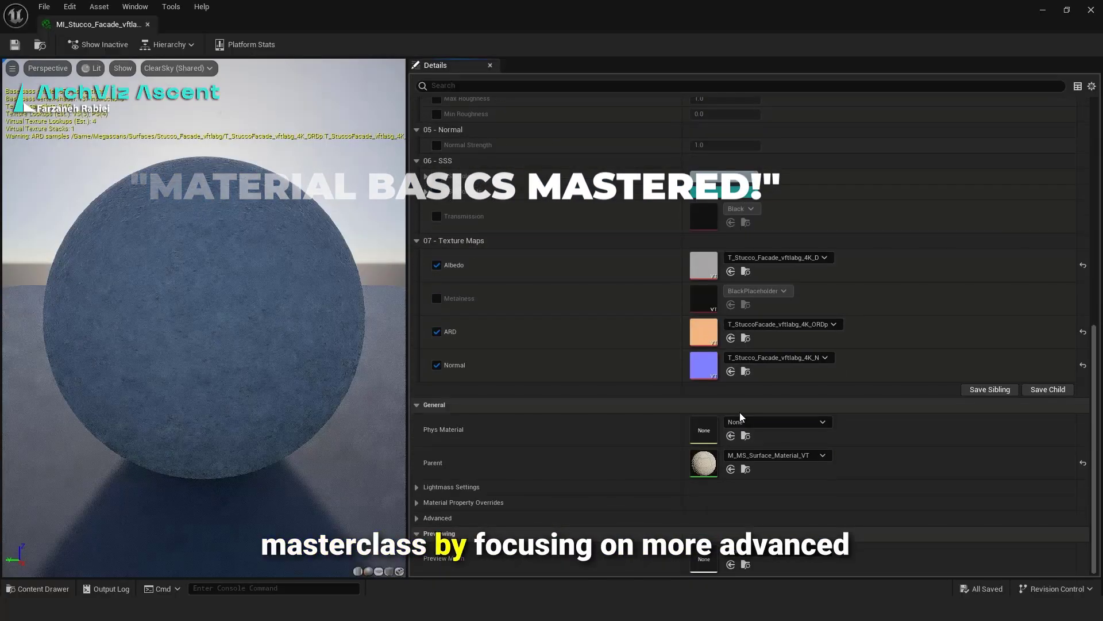
Step: Open the parent material M_MS_Surface_Material_VT, examine its whole material graph and close the editor
{"action": "double_click", "coordinate": [695, 465]}
{"action": "scroll", "coordinate": [764, 368], "scroll_direction": "down", "scroll_amount": 9}
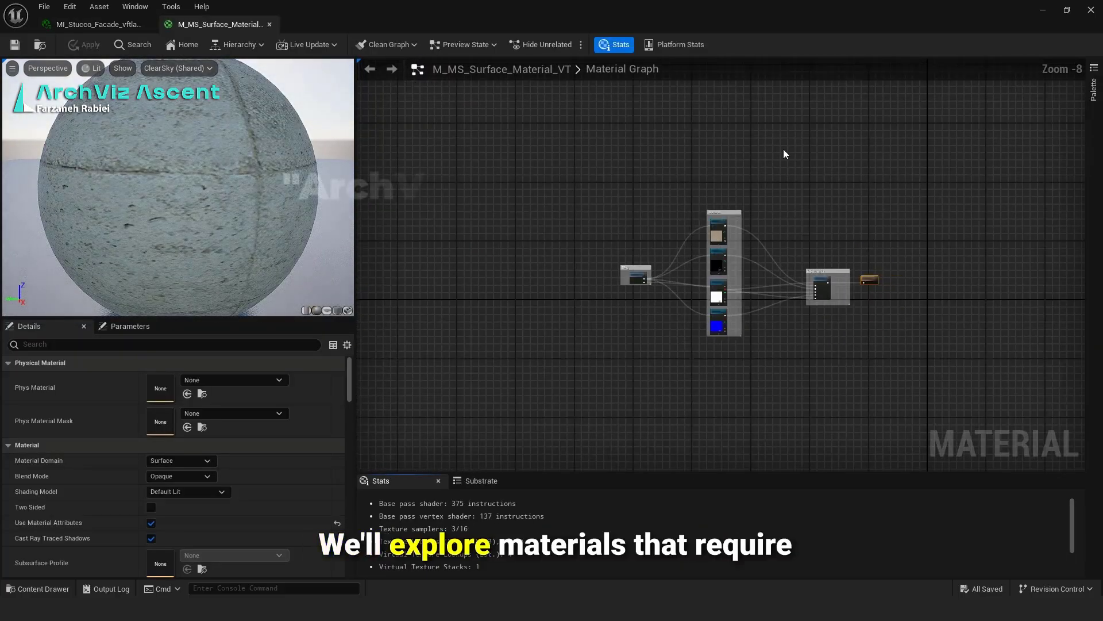
{"action": "left_click", "coordinate": [1091, 10]}
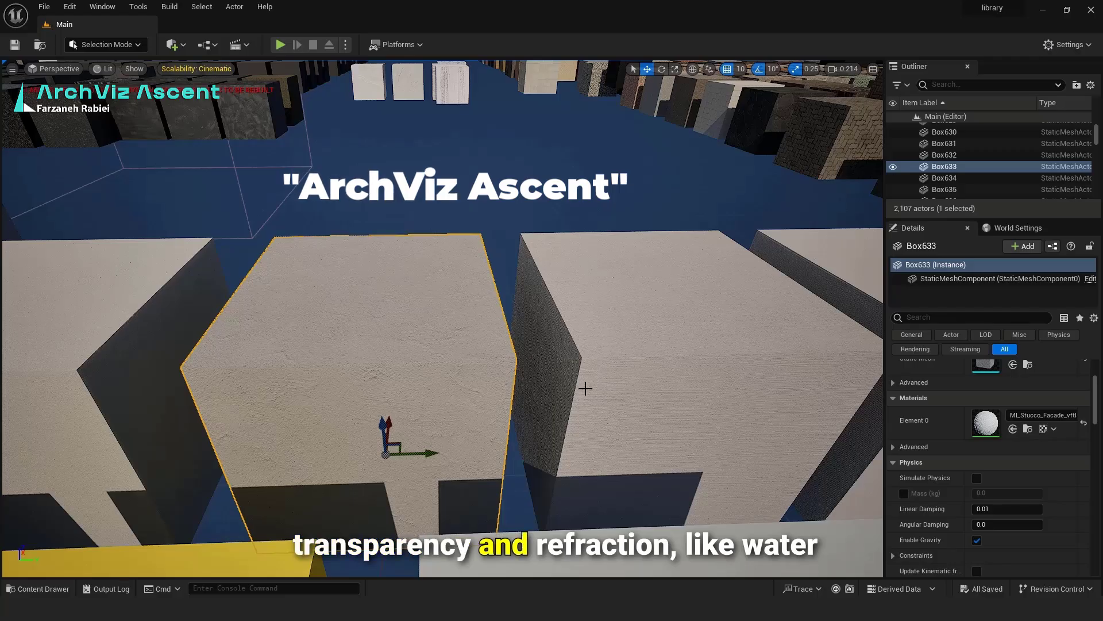
{"action": "right_click_drag", "start_coordinate": [576, 405], "coordinate": [836, 397]}
{"action": "key", "text": "w"}
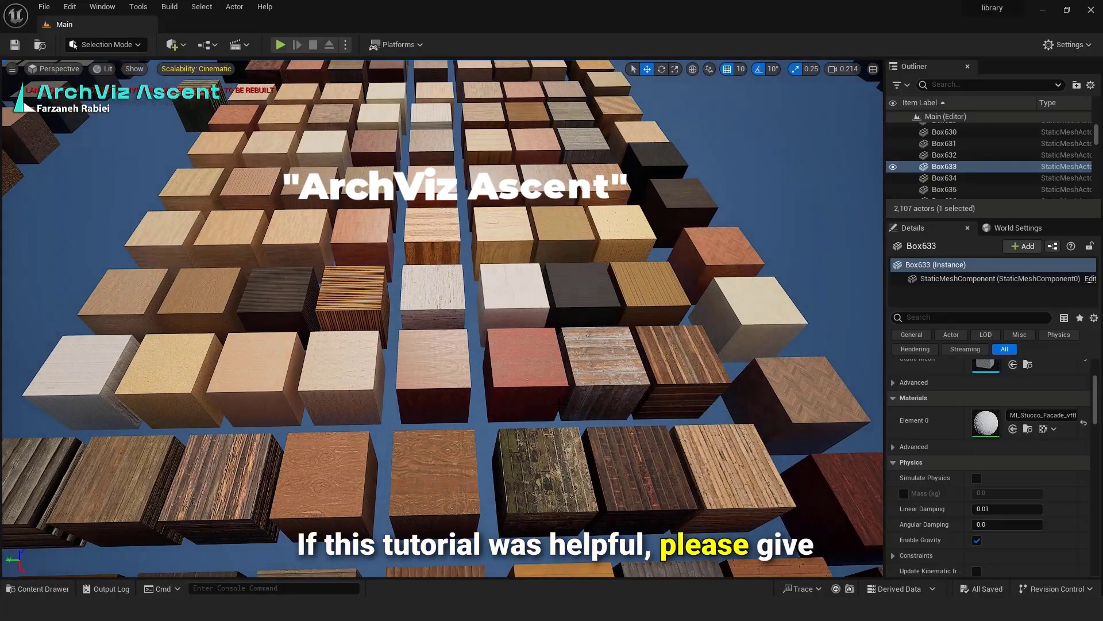
{"action": "right_click_drag", "start_coordinate": [520, 407], "coordinate": [506, 347]}
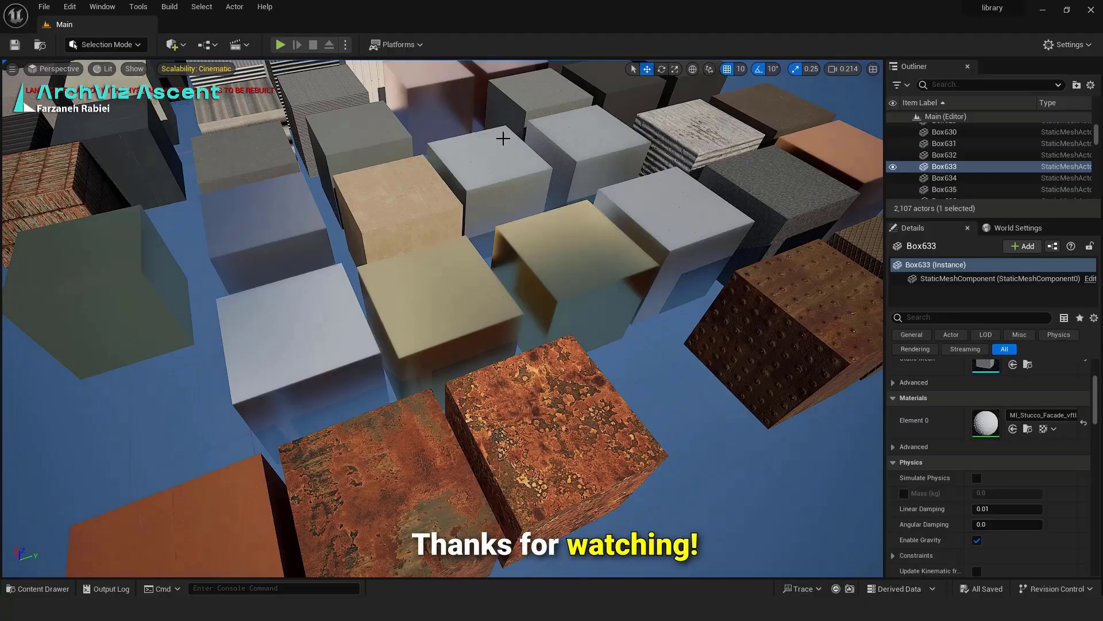